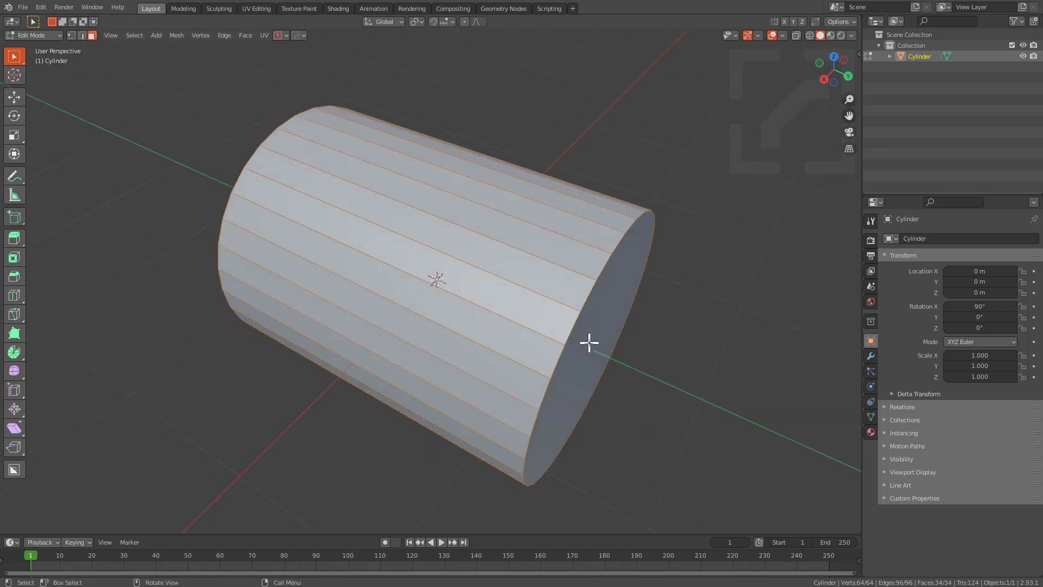
Bevel the rim of one end face of the cylinder to round that end.
left_click(589, 342)
middle_click_drag(589, 342, 549, 290)
key("ctrl+b")
left_click(703, 379)
key("Tab")
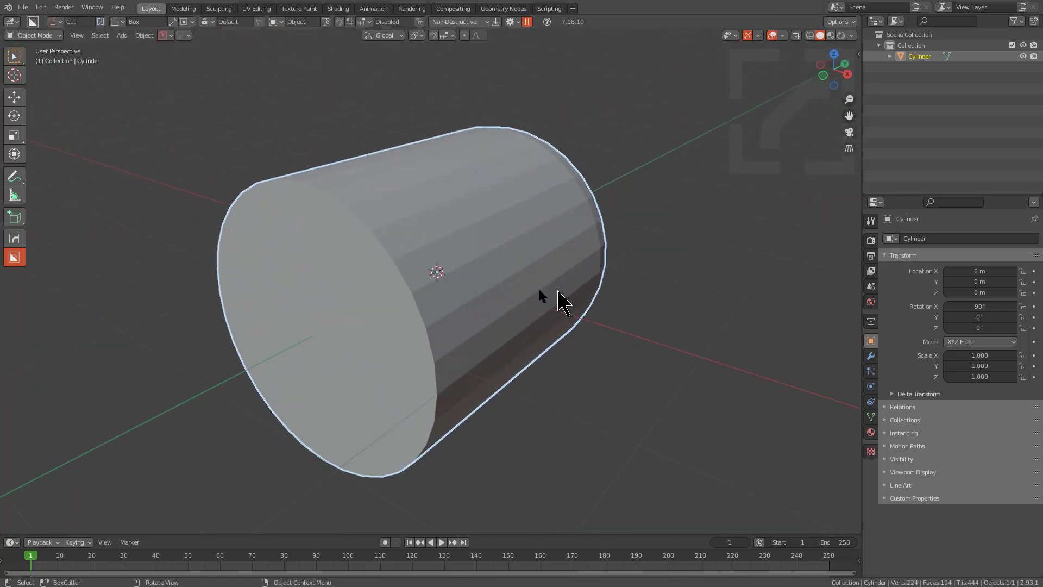
Cut a concentric circular recess about 0.448 deep into the cylinder's flat end with BoxCutter's circle shape.
key("Tab")
left_click(391, 340)
middle_click_drag(551, 384, 526, 369)
key("Tab")
key("d")
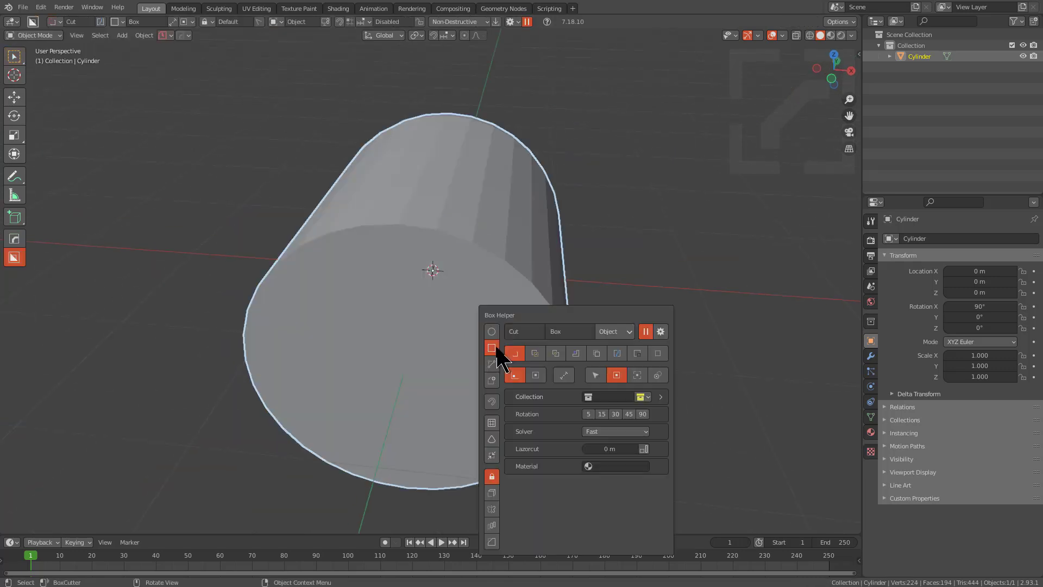
left_click(492, 331)
middle_click_drag(353, 342, 521, 378)
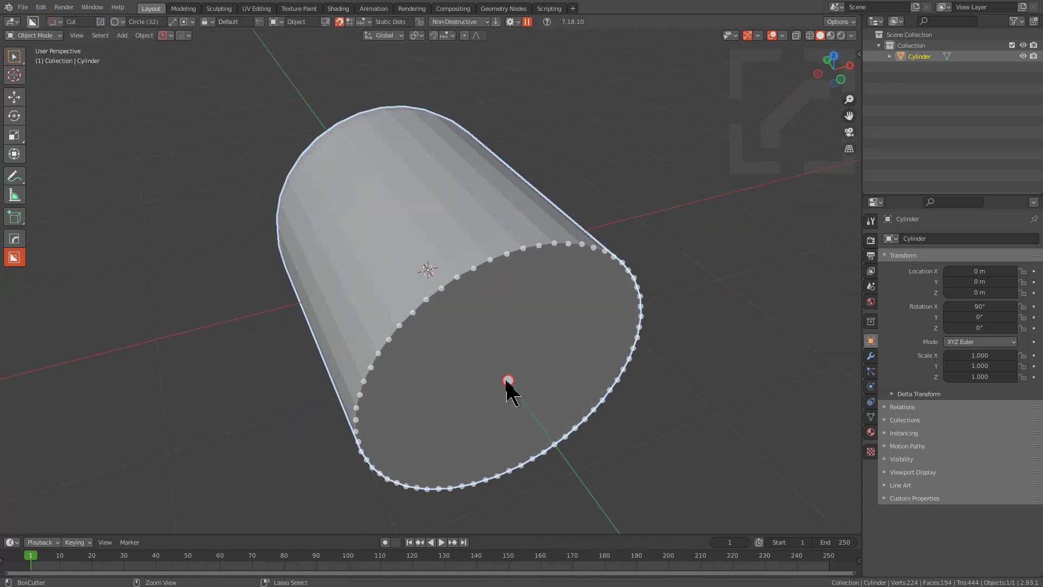
left_click_drag(507, 384, 592, 381)
left_click(555, 329)
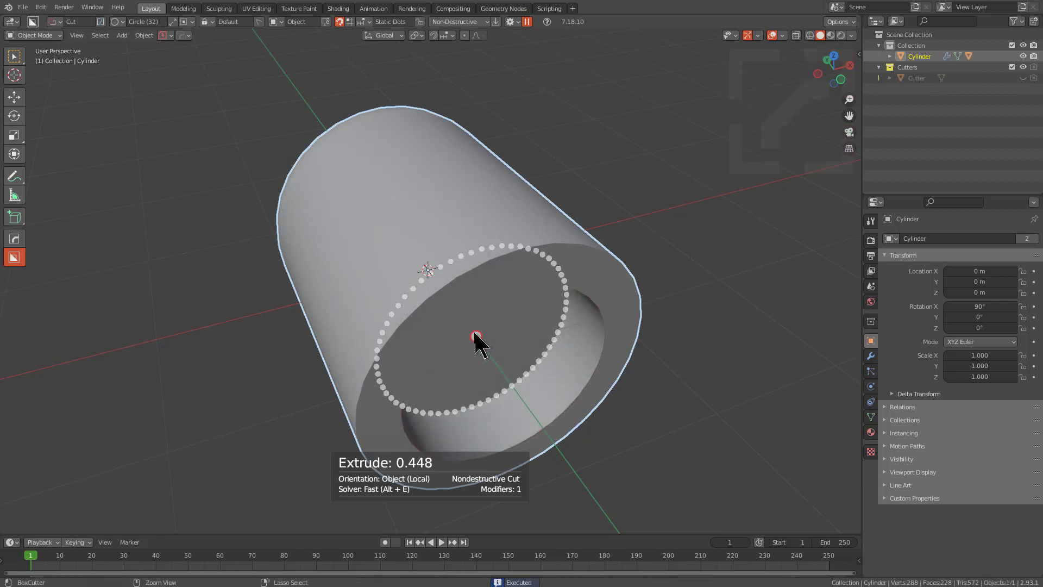
Cut a smaller concentric circular pocket about 0.68 deep into the recess floor and give it a flipped bevel for a conical mouth.
left_click_drag(476, 336, 514, 350, "ctrl")
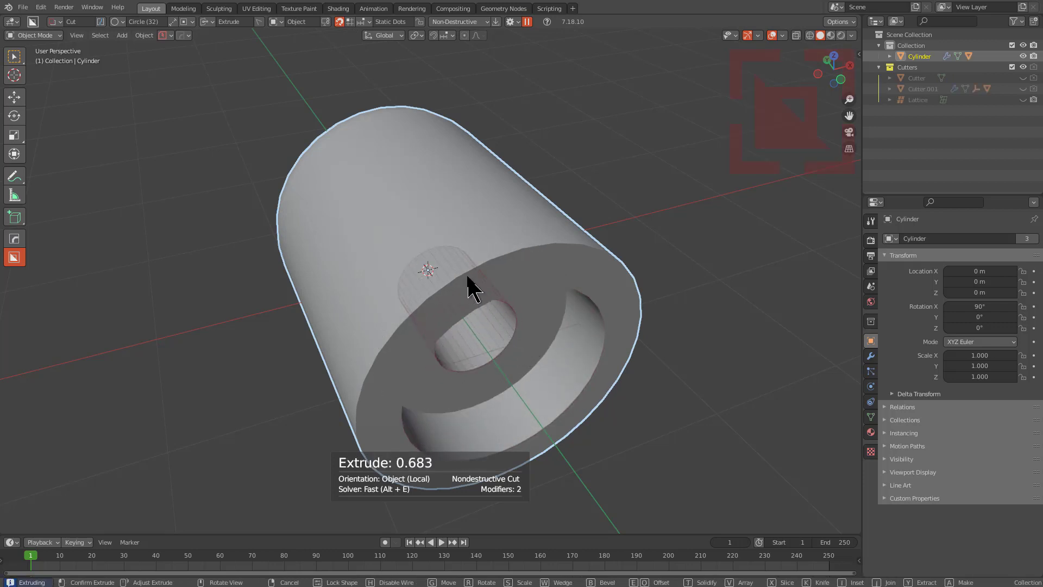
key("b")
key("f")
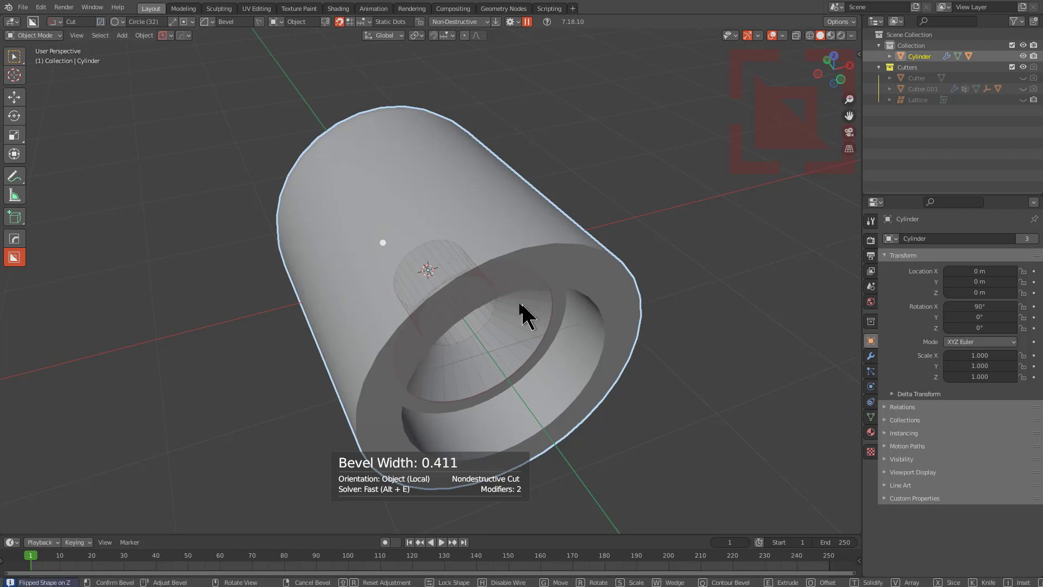
left_click(494, 309)
Clone the cylinder with Smart Apply and rotate the copy -90° about the X axis so it stands upright.
middle_click_drag(542, 349, 510, 278)
key("q")
mouse_move(491, 282)
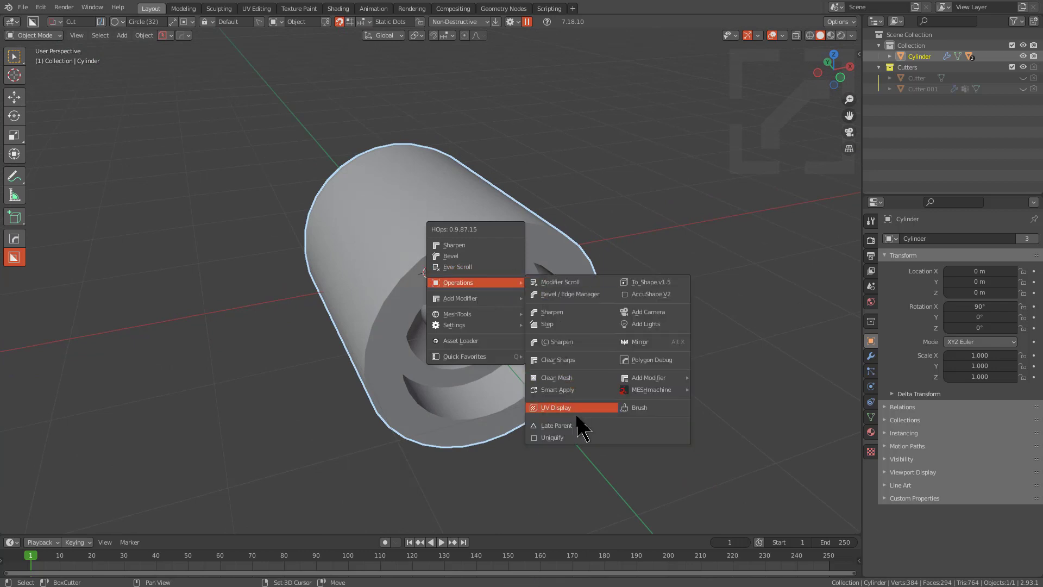
left_click(569, 388, "shift")
key("r")
key("x")
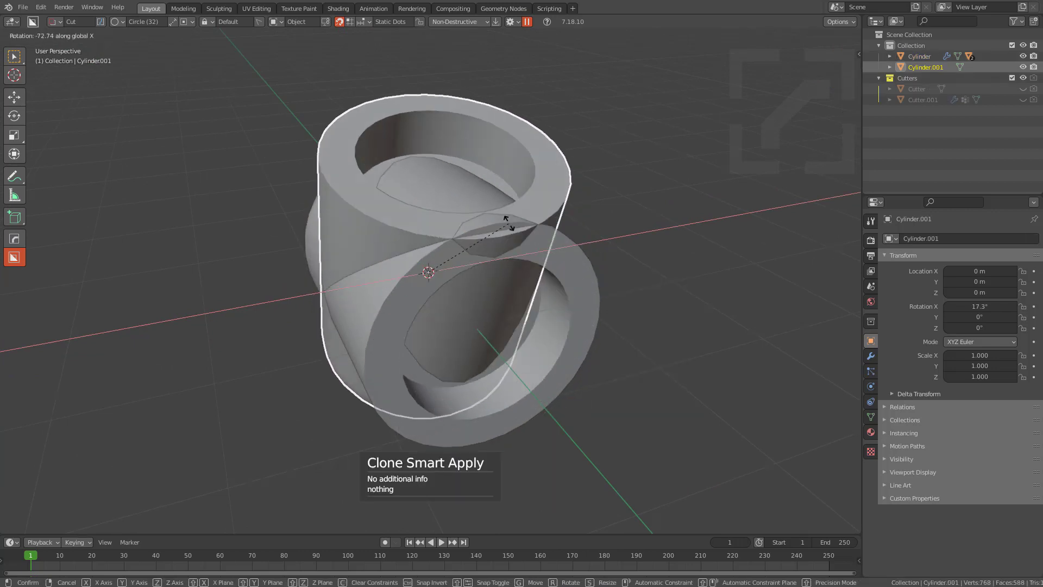
left_click(482, 213)
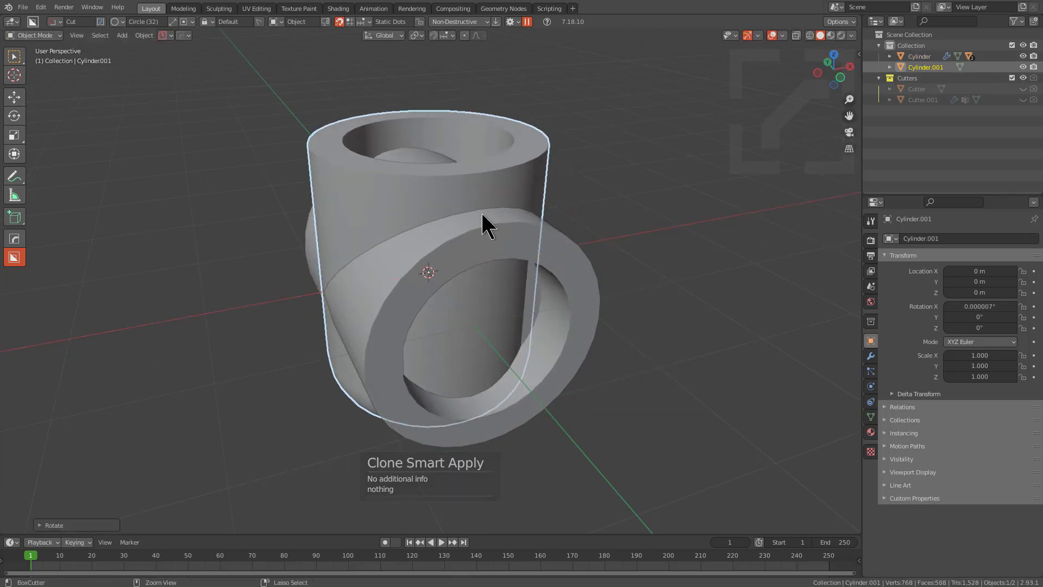
Scale the upright copy to about 0.716 and raise it about 1.147 m along Z.
middle_click_drag(482, 214, 414, 280)
key("s")
left_click(484, 325)
key("g")
key("z")
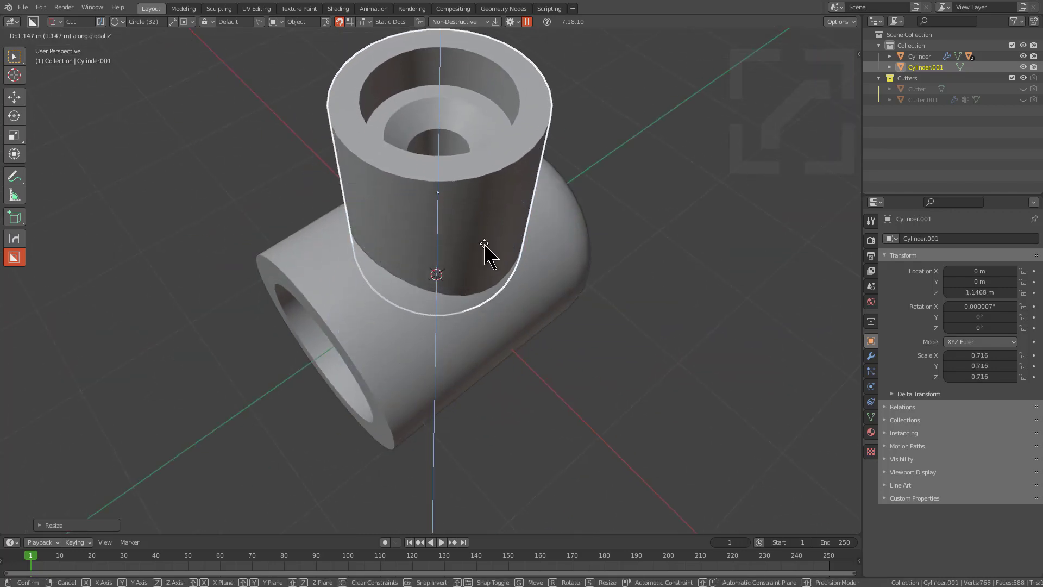
left_click(484, 243)
Fine-tune the upright copy's height along Z, keeping its lower part embedded in the main cylinder.
middle_click_drag(484, 243, 507, 258)
key("g")
key("z")
left_click(442, 252)
key("g")
key("z")
left_click(494, 224)
Join the upright copy to the main cylinder with a HardOps Union boolean.
left_click(491, 240, "shift")
right_click(508, 259)
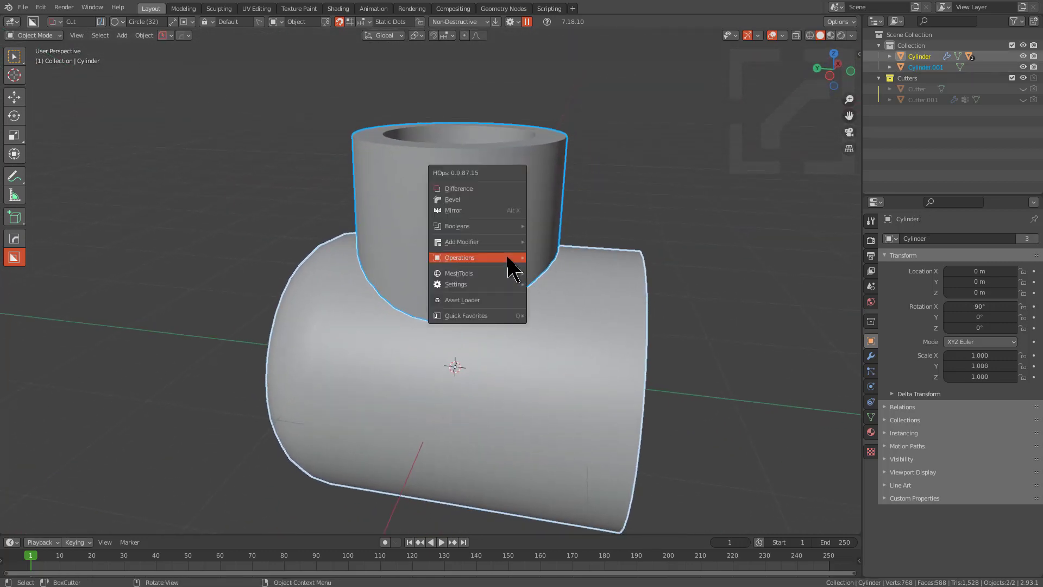
left_click(871, 356)
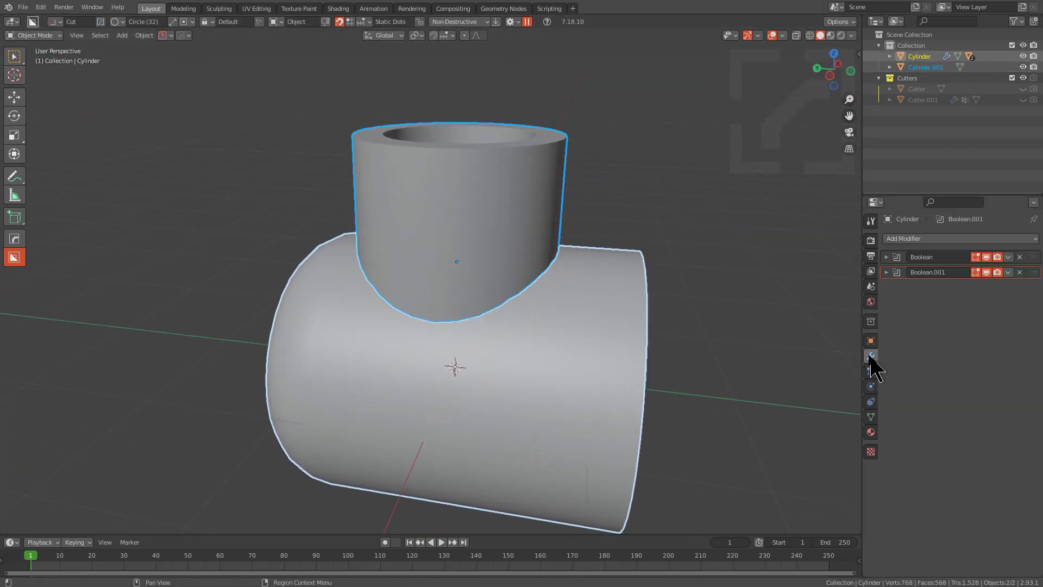
middle_click_drag(571, 295, 498, 305)
key("q")
mouse_move(481, 283)
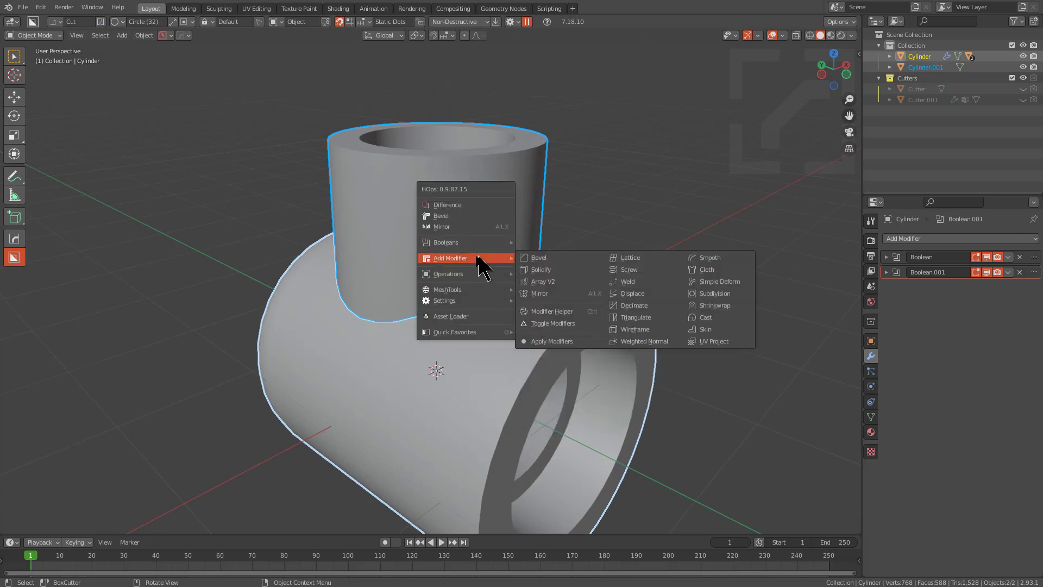
mouse_move(465, 242)
left_click(543, 269)
Apply Visual Geometry to Mesh to the upright cutter and run Sharpen on the main body.
key("q")
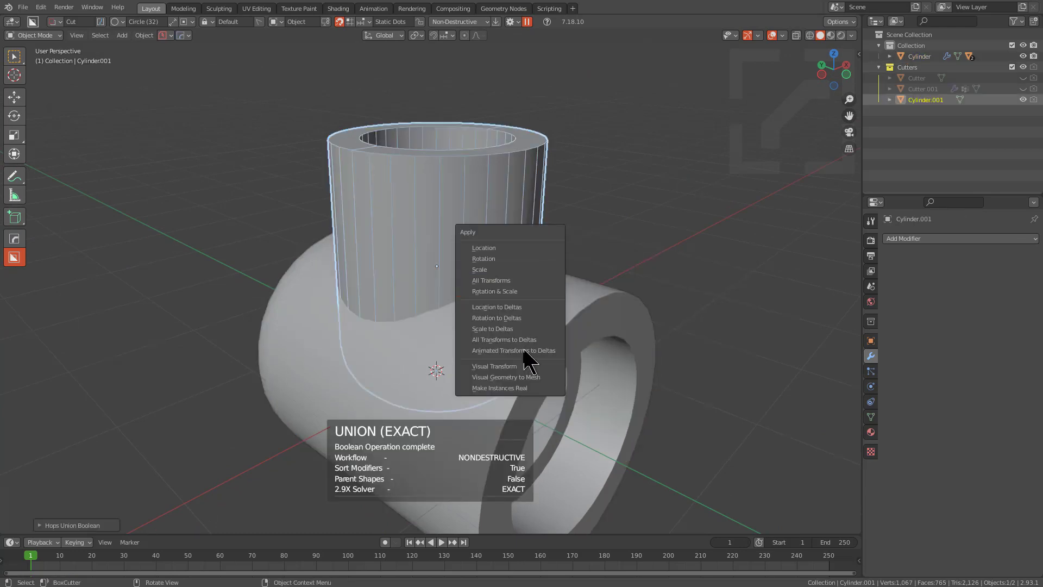
left_click(528, 377)
key("q")
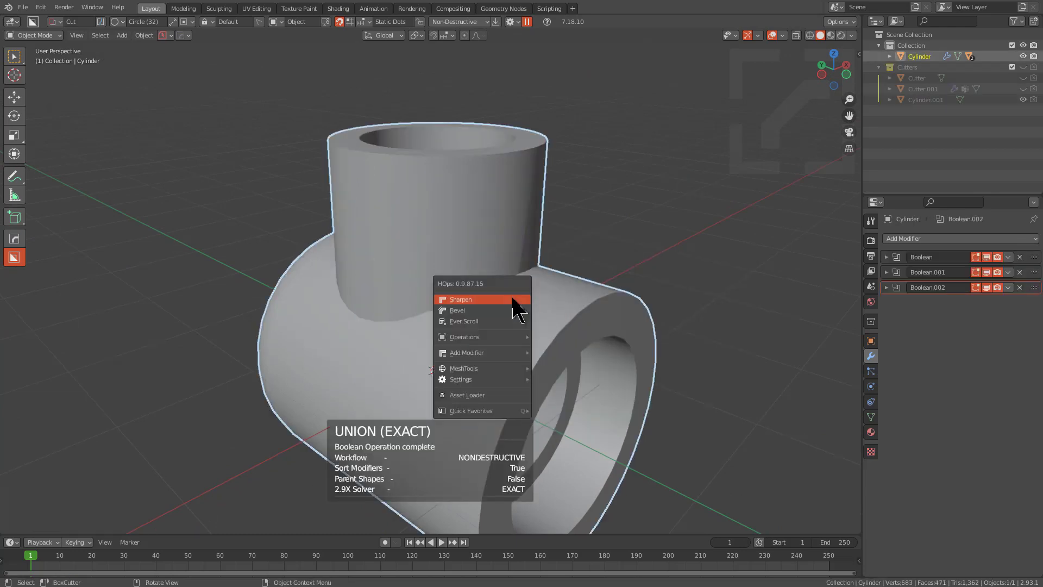
left_click(507, 296)
Convert the joined body with Visual Geometry to Mesh and sharpen its edges again.
middle_click_drag(489, 293, 531, 304)
key("ctrl+a")
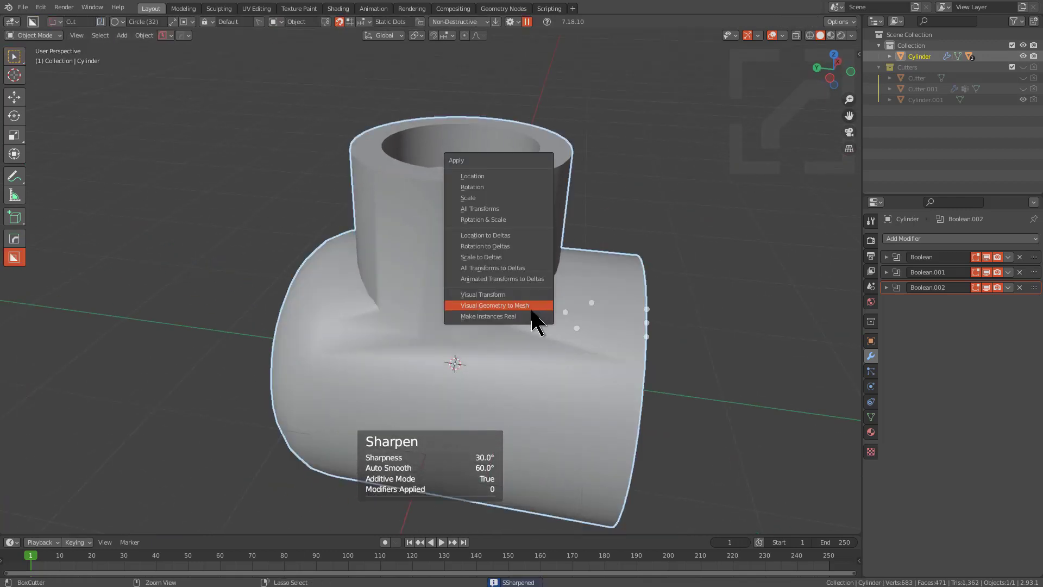
left_click(531, 305)
key("Tab")
key("Tab")
key("q")
Bevel the outer rim edge loop of the upright branch with an offset of 0.099 using the Edit Multi tool.
key("Tab")
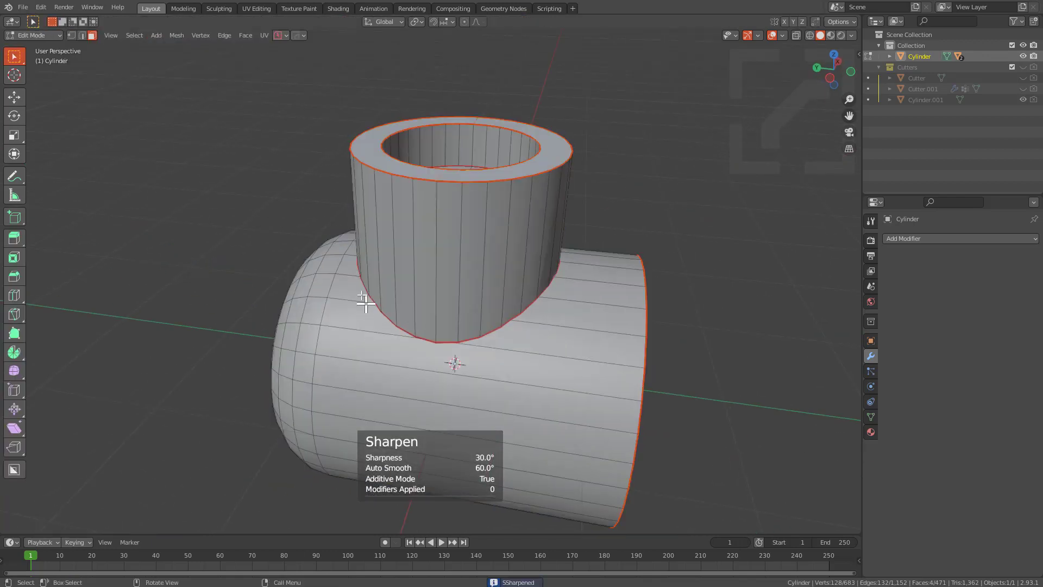
mouse_move(496, 308)
middle_mouse_down()
mouse_move(557, 305)
mouse_move(512, 320)
middle_mouse_up()
scroll(512, 294, "up", 1)
key("2")
left_click(512, 222, "alt")
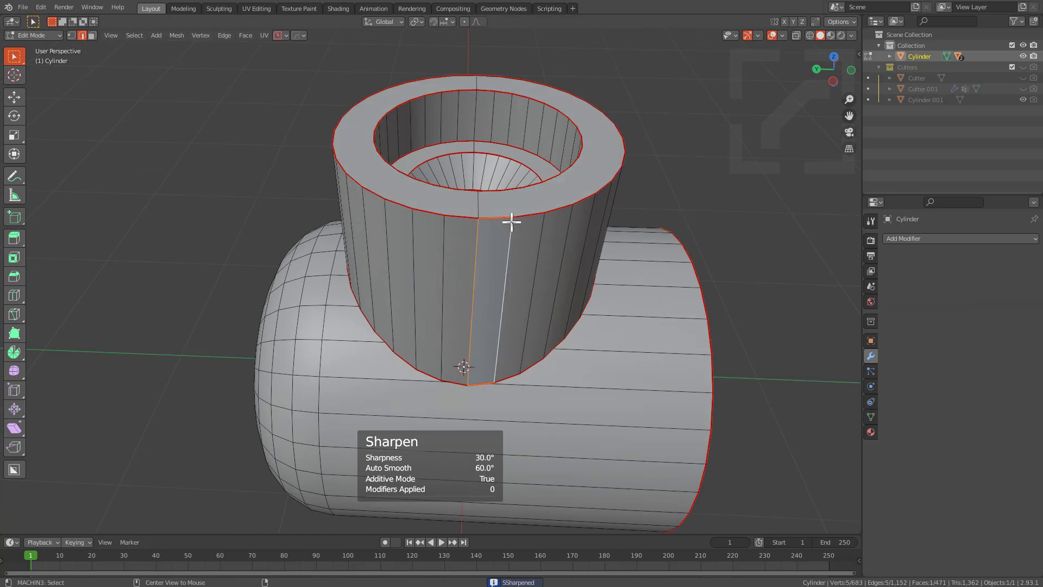
left_click(489, 216, "alt")
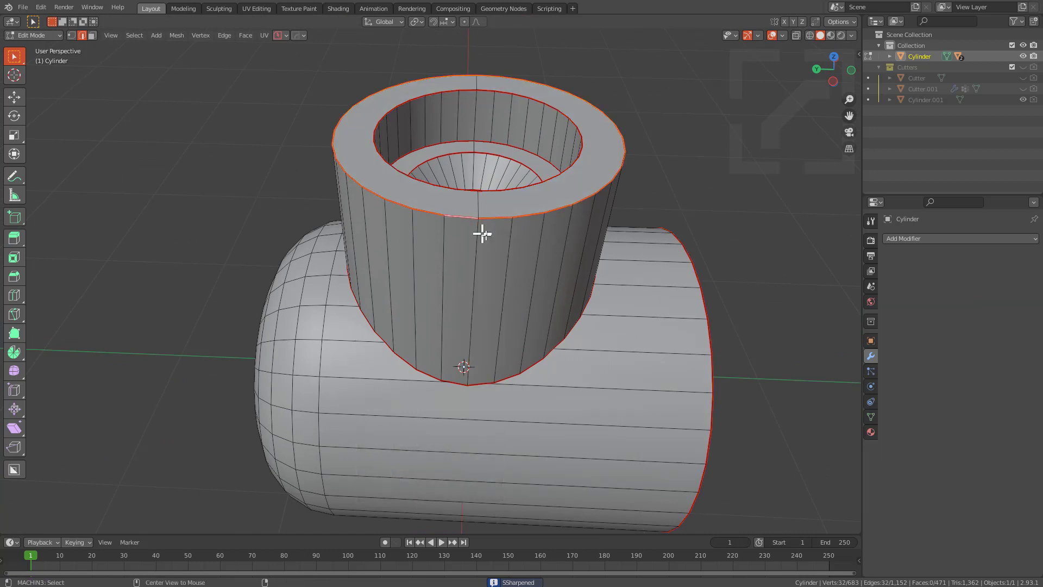
key("q")
left_click(500, 240)
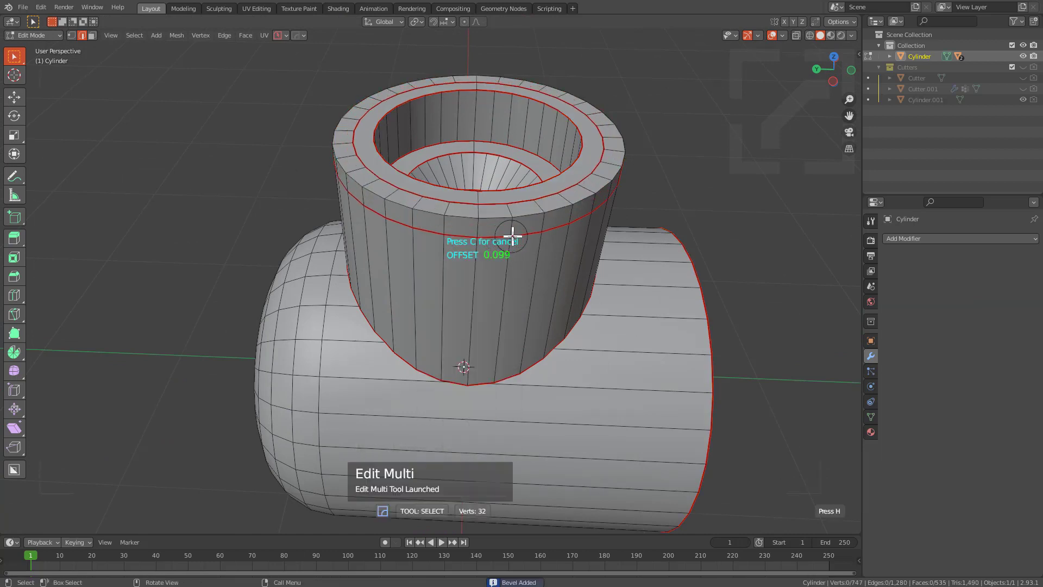
left_click(512, 236)
Select the full outer rim loop at the main cylinder's open end and bevel it with the Edit Multi tool.
middle_click_drag(691, 326, 603, 257)
left_click(521, 254, "alt")
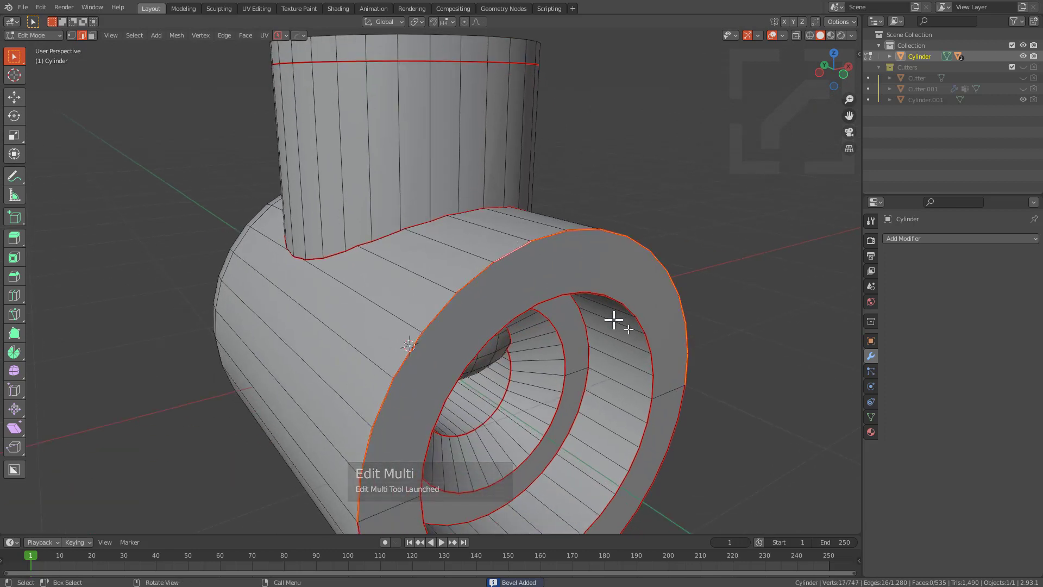
left_click(684, 407, "alt+shift")
key("q")
left_click(652, 310)
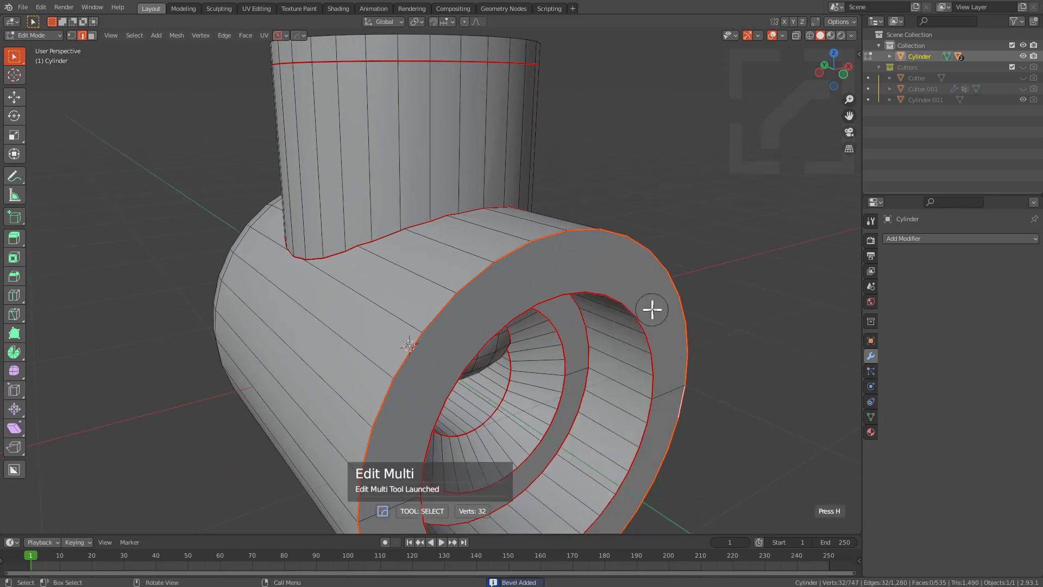
key("b")
left_click(668, 309)
middle_click_drag(521, 283, 501, 214)
scroll(504, 282, "up", 2)
key("ctrl+r")
right_click(476, 87)
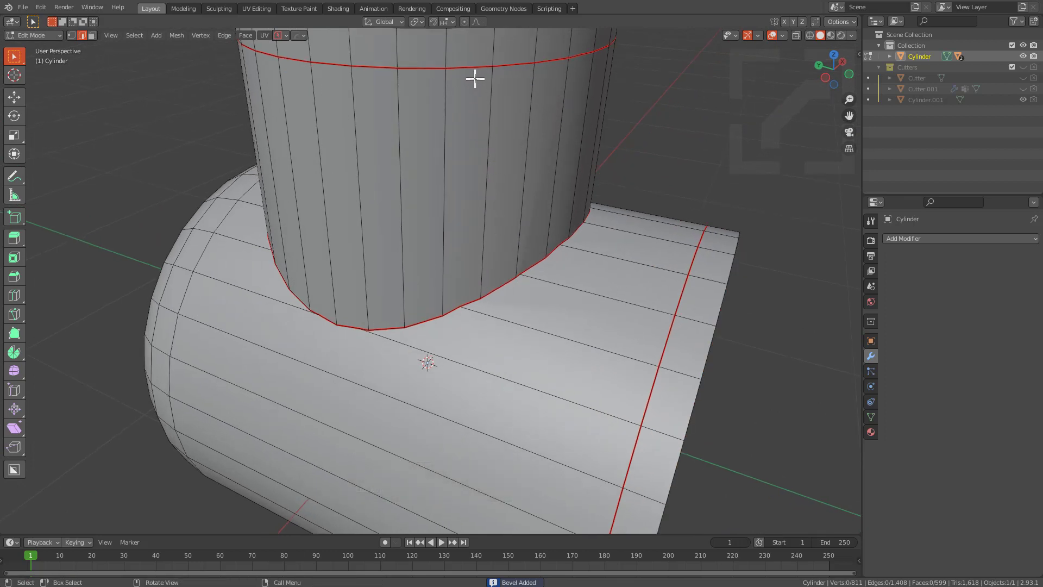
Bevel the edge loop below the upright branch's rim into two closely spaced loops using a single segment.
left_click(474, 71, "alt")
key("ctrl+b")
left_click(545, 157)
key("ctrl+z")
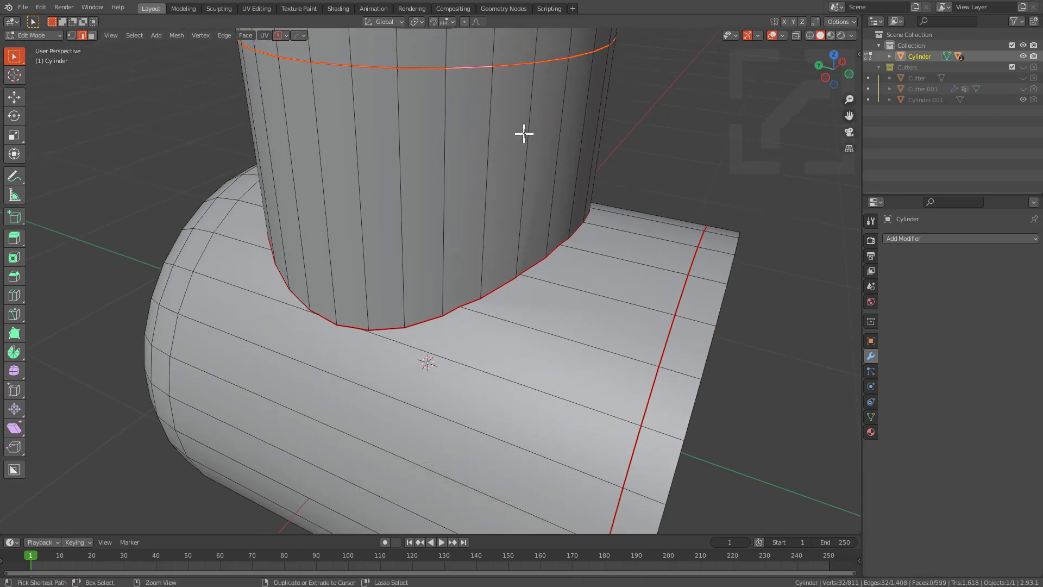
key("ctrl+b")
scroll(538, 144, "down", 4)
left_click(528, 133)
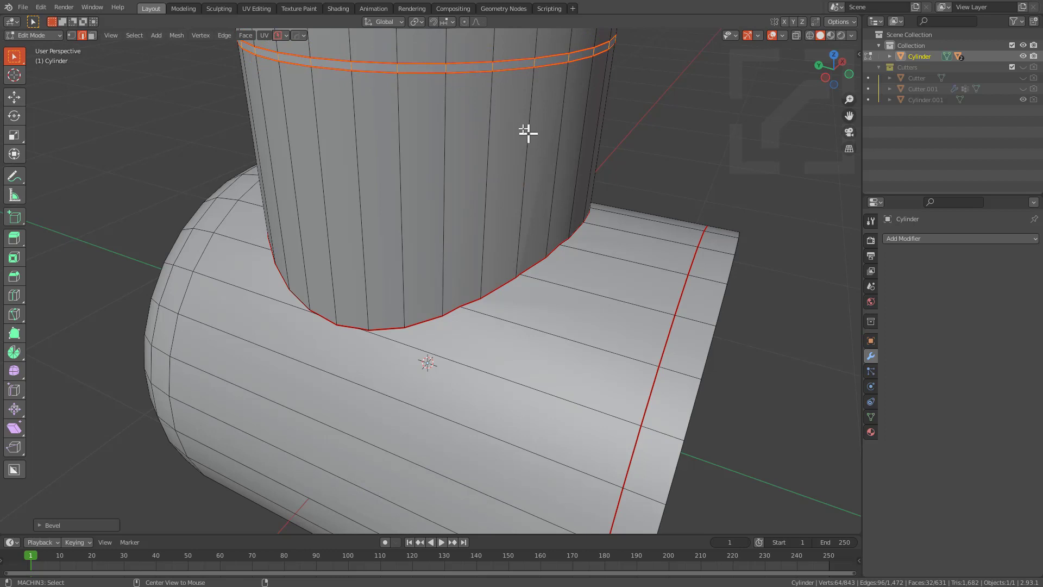
Edge-slide the lower of the two loops fully down to the branch junction and raise it slightly along Z.
left_click(467, 80, "alt")
key("g")
key("g")
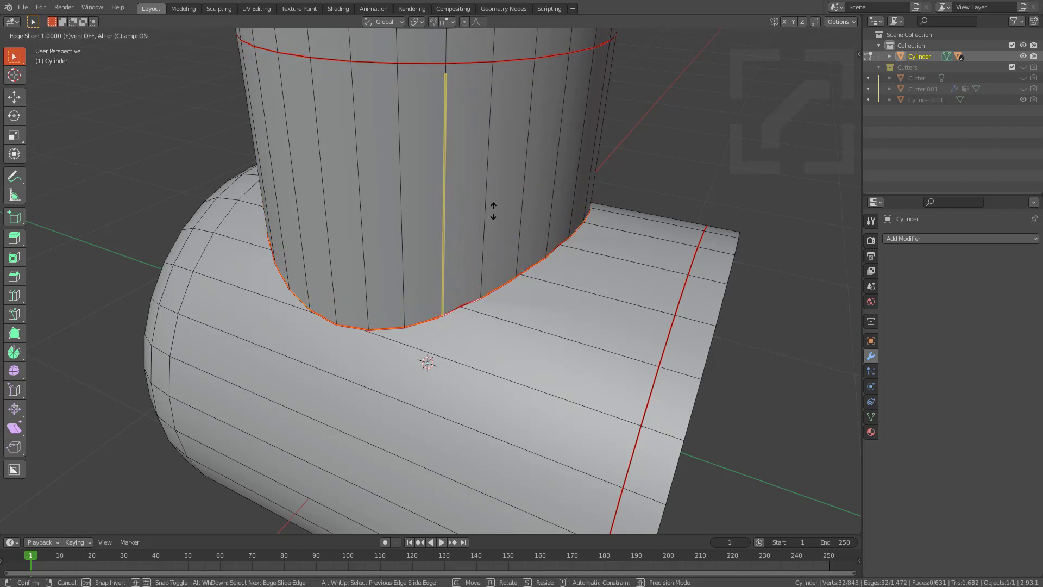
left_click(492, 211)
key("g")
key("z")
left_click(494, 179)
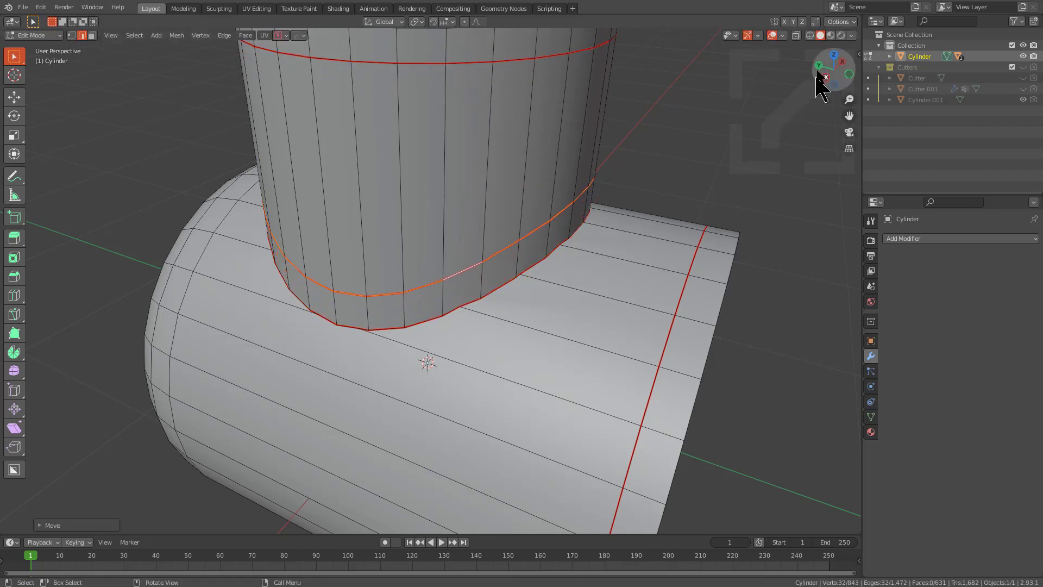
Add a loop cut around the main cylinder beneath the branch's centre and connect its end vertex to the junction edge.
middle_click_drag(435, 308, 482, 333)
key("ctrl+r")
left_click(493, 334)
left_click(454, 339)
key("1")
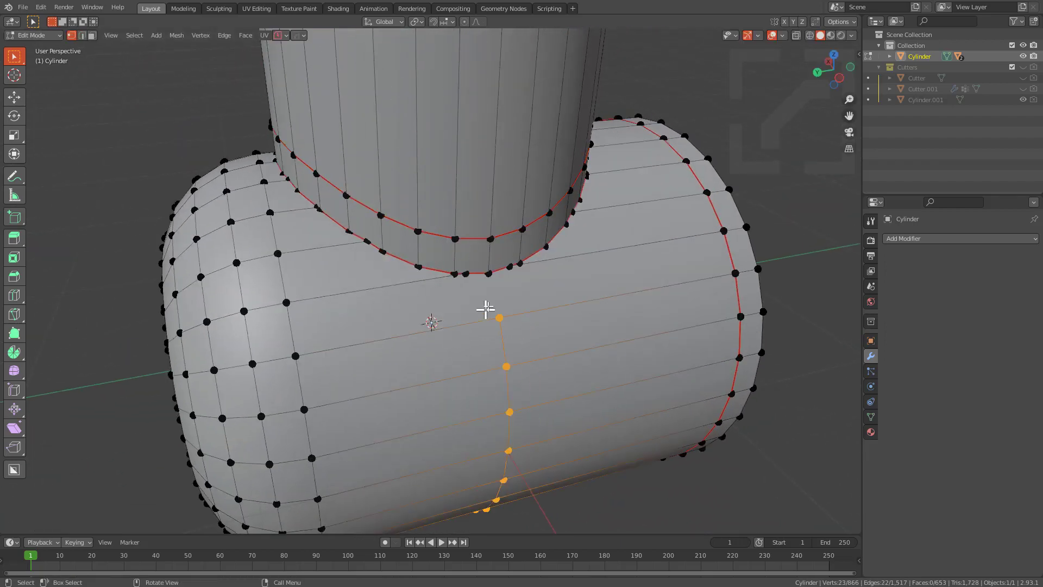
left_click(486, 310)
key("j")
Add a loop cut around the main cylinder between the branch and open rim, and connect its end vertex to the junction edge.
middle_click_drag(579, 338, 552, 347)
key("ctrl+r")
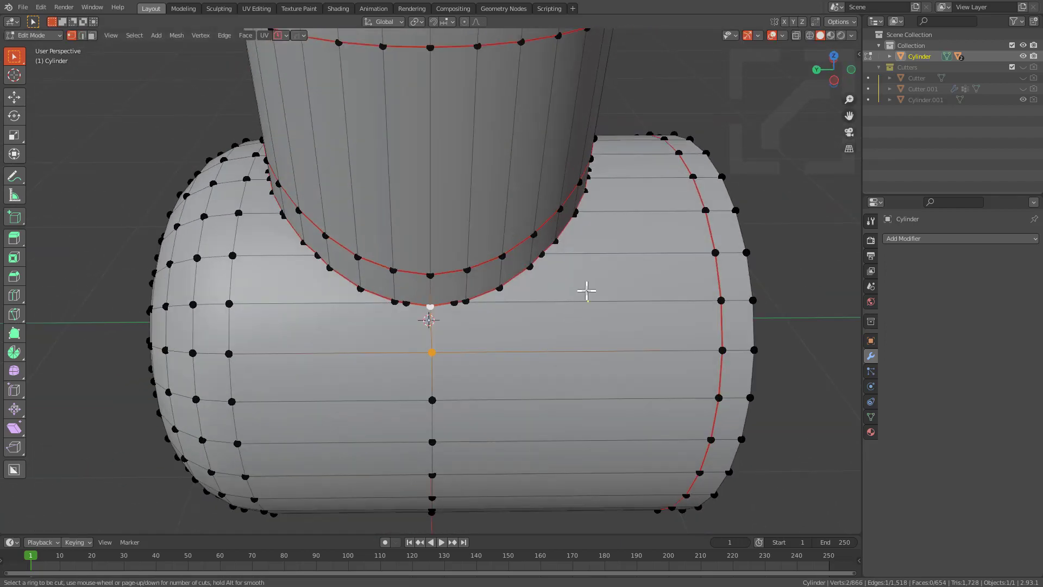
left_click(586, 291)
key("ctrl+r")
left_click(605, 359)
left_click(592, 329)
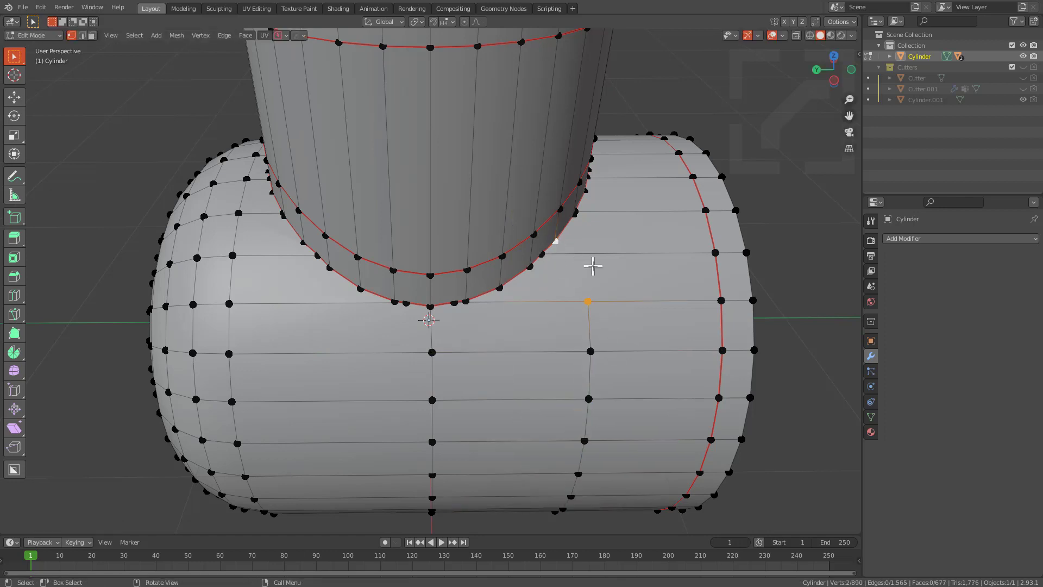
middle_click_drag(593, 266, 595, 304)
scroll(538, 324, "down", 3)
scroll(565, 299, "up", 4)
key("2")
key("1")
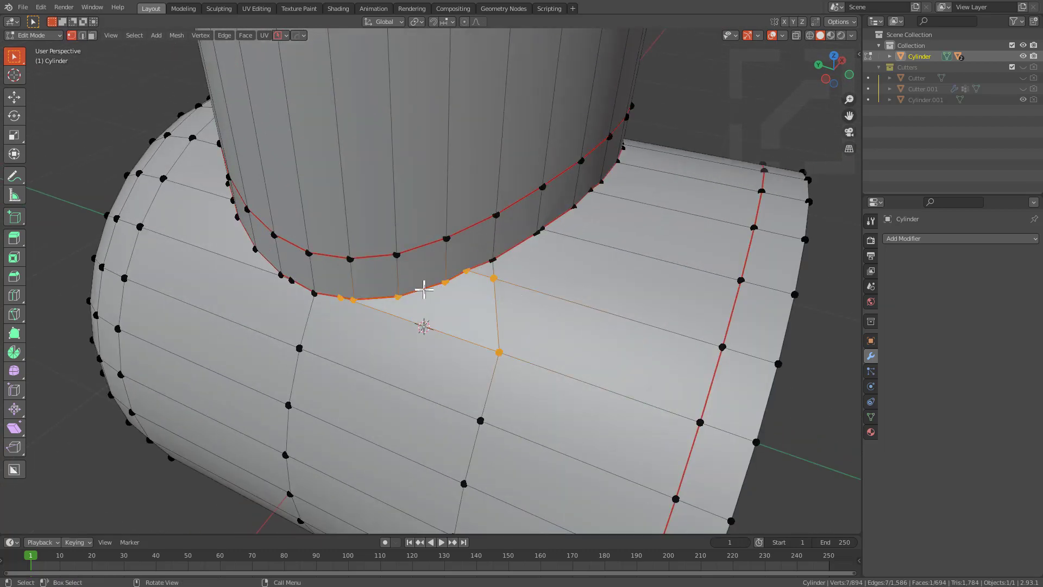
Select the complete edge loop where the upright branch meets the main cylinder.
scroll(433, 298, "up", 3)
key("2")
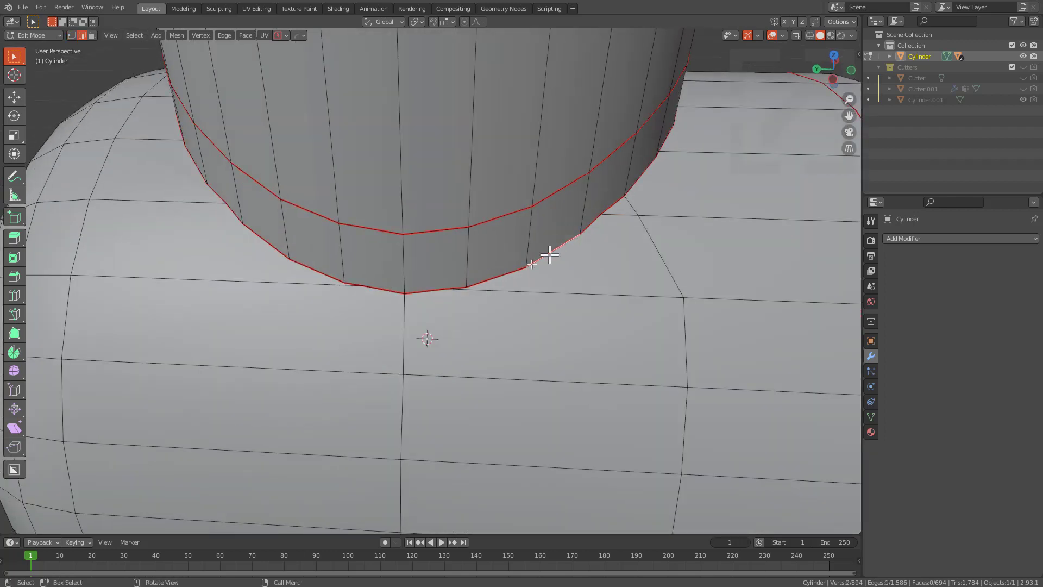
left_click(306, 261, "ctrl")
left_click(307, 261, "alt")
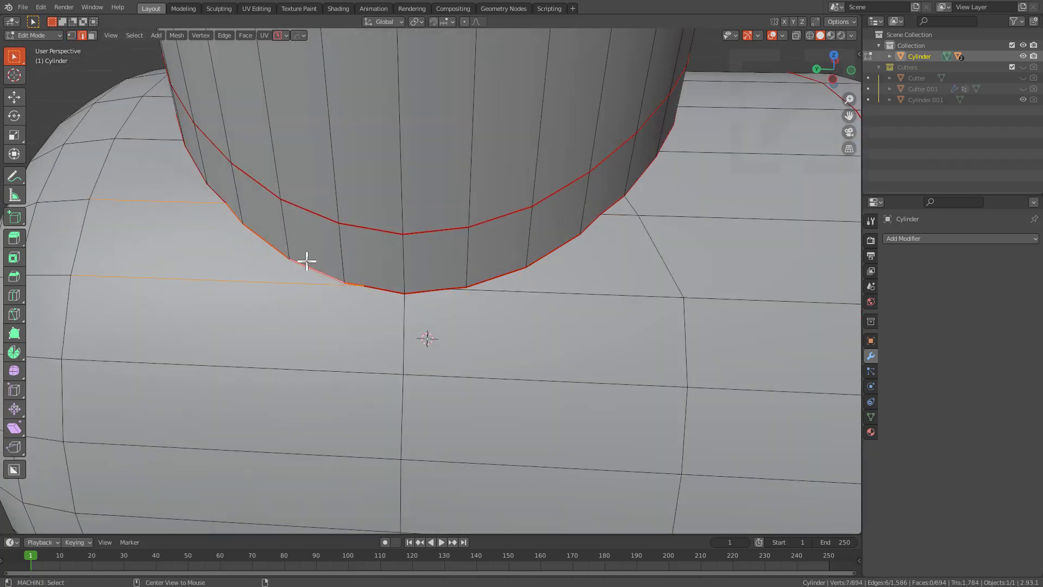
left_click(197, 170, "alt")
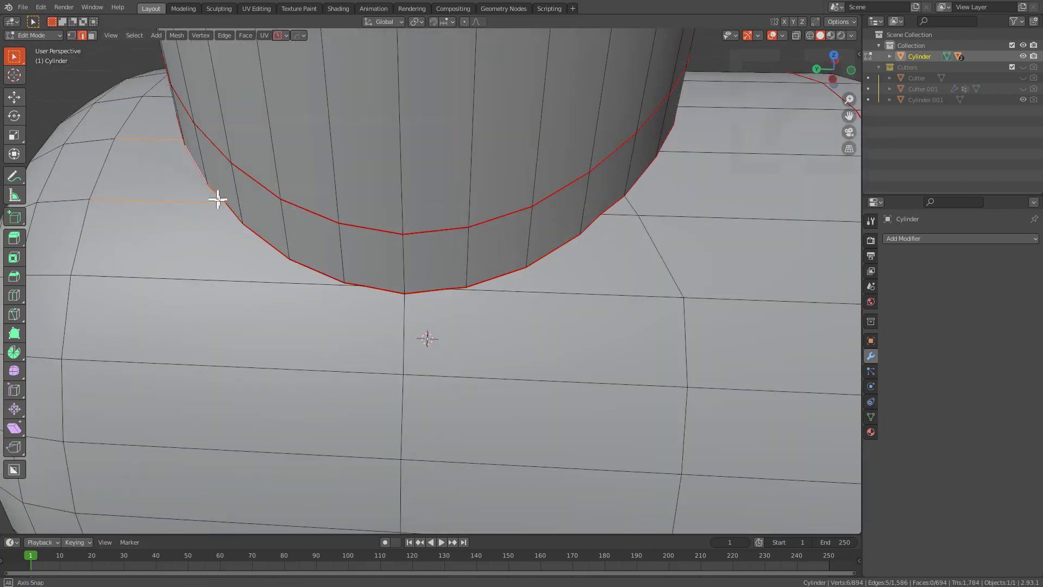
middle_click_drag(219, 198, 282, 212)
left_click(253, 231, "alt")
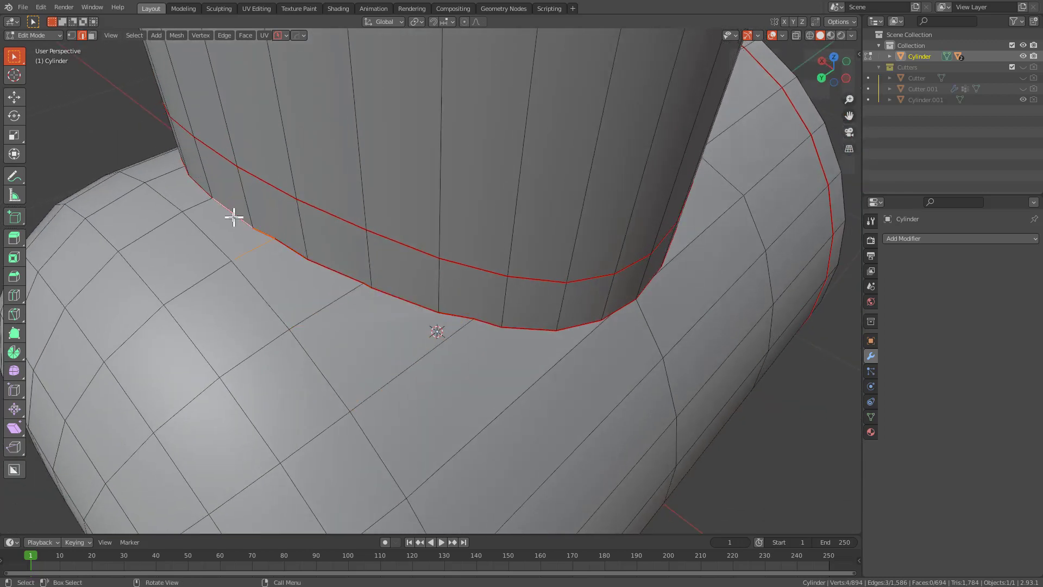
left_click(484, 321, "ctrl")
middle_click_drag(533, 344, 433, 298)
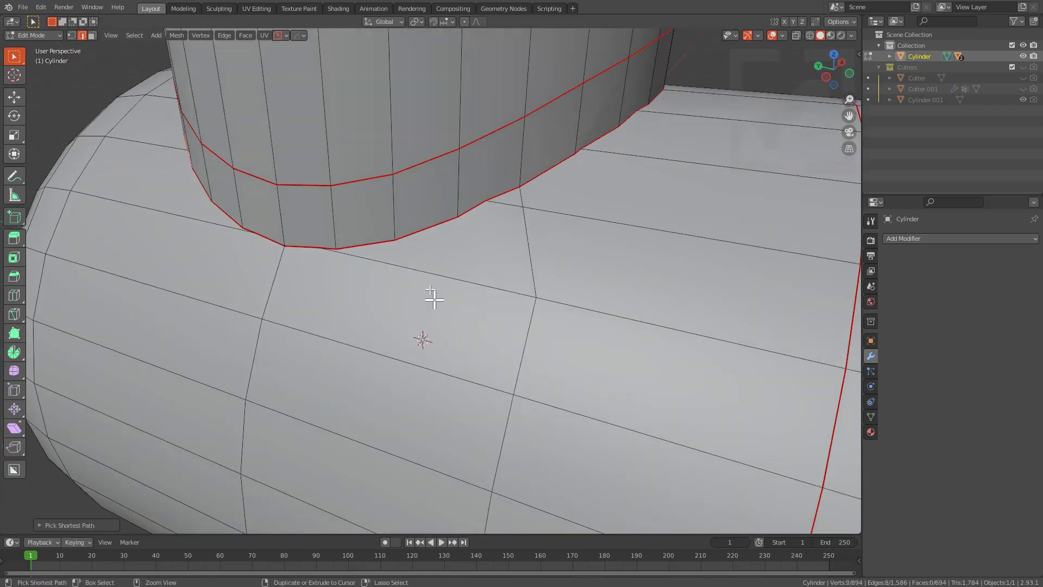
middle_click_drag(601, 221, 408, 267)
left_click(440, 226, "ctrl")
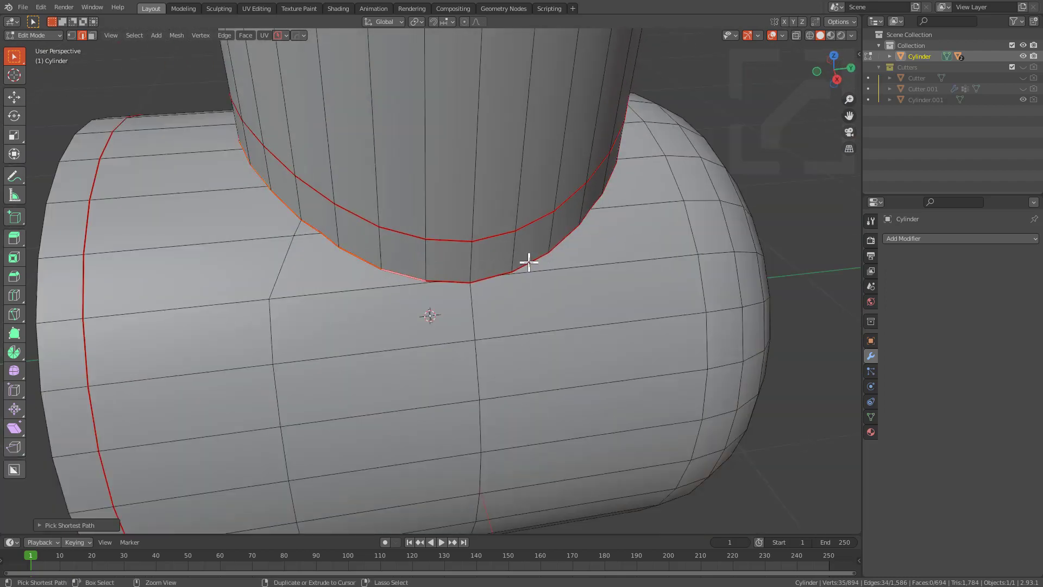
left_click(529, 262, "ctrl")
middle_click_drag(528, 263, 443, 274)
left_click(524, 256, "ctrl")
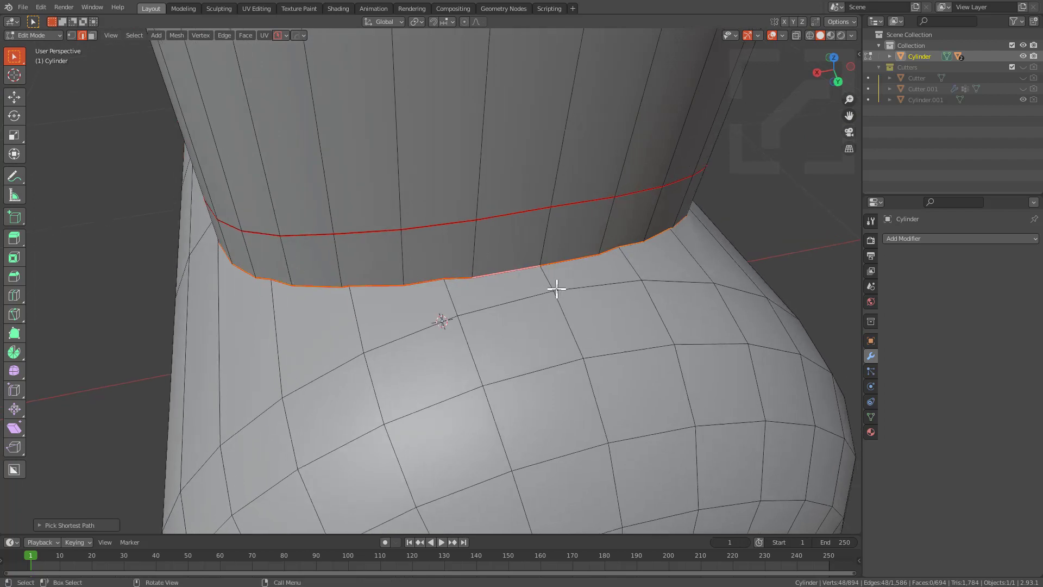
Examine the selected junction loop around the whole branch for missed edges.
scroll(556, 288, "down", 3)
middle_click_drag(556, 289, 447, 288)
scroll(448, 288, "up", 1)
middle_click_drag(633, 257, 497, 275)
scroll(552, 297, "up", 1)
scroll(505, 279, "up", 2)
scroll(443, 302, "down", 4)
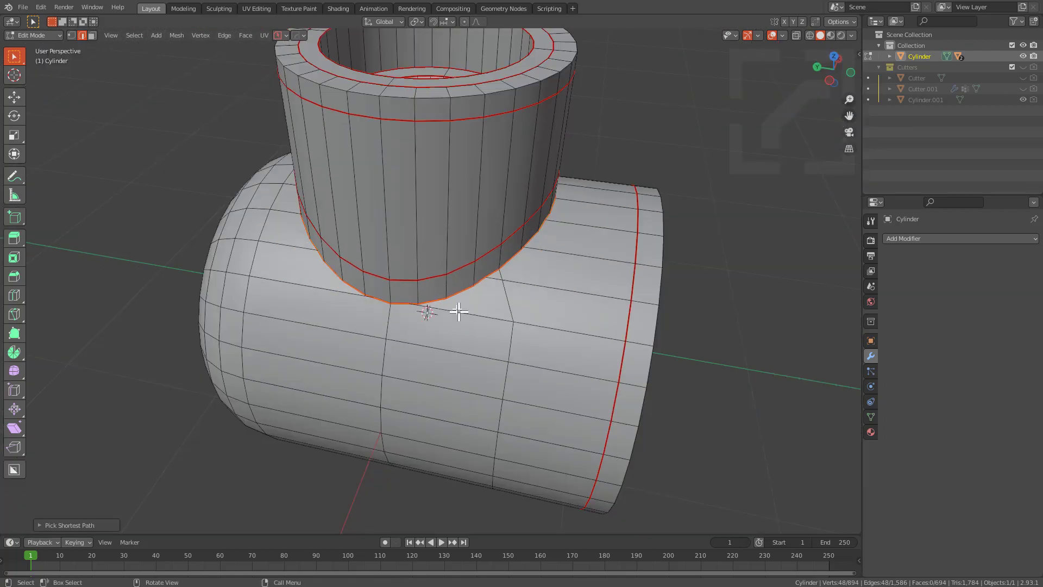
middle_click_drag(442, 302, 550, 298)
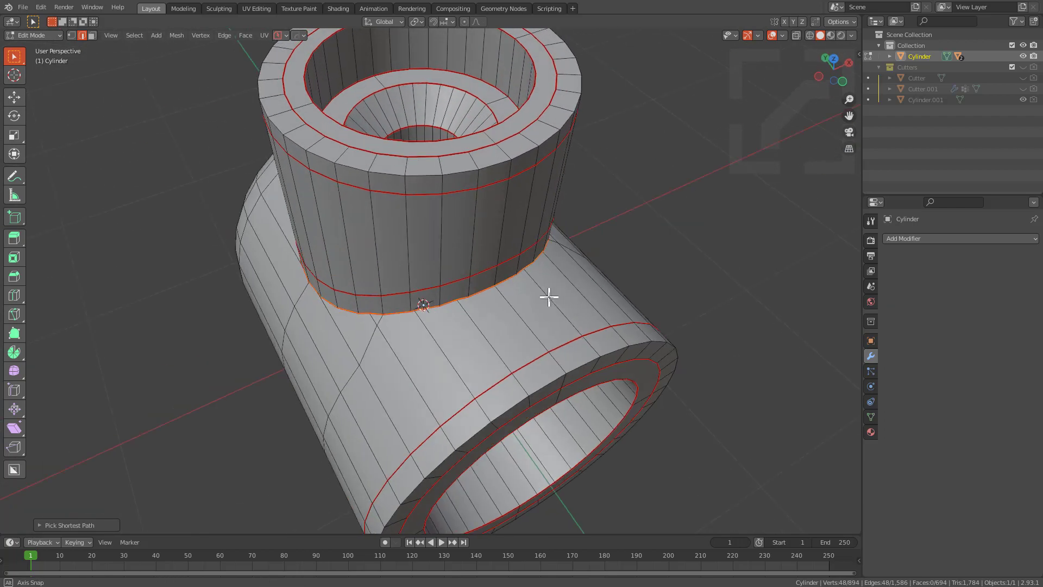
Try MESHmachine's Boolean Cleanup on the selected junction loop, inspect the surrounding topology, and undo the cleanup.
scroll(431, 326, "up", 2)
middle_click_drag(431, 325, 435, 328)
key("y")
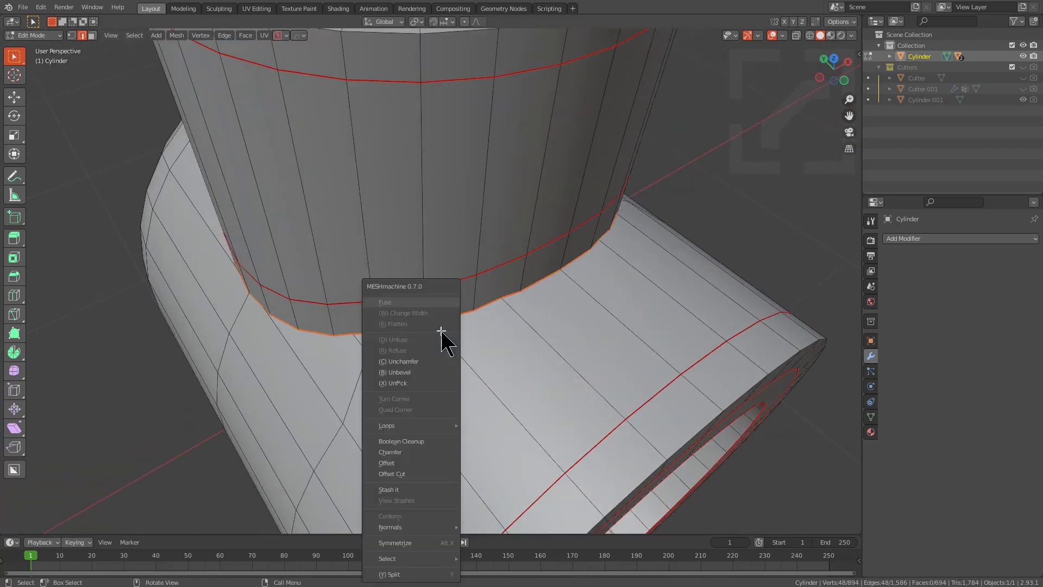
left_click(423, 440)
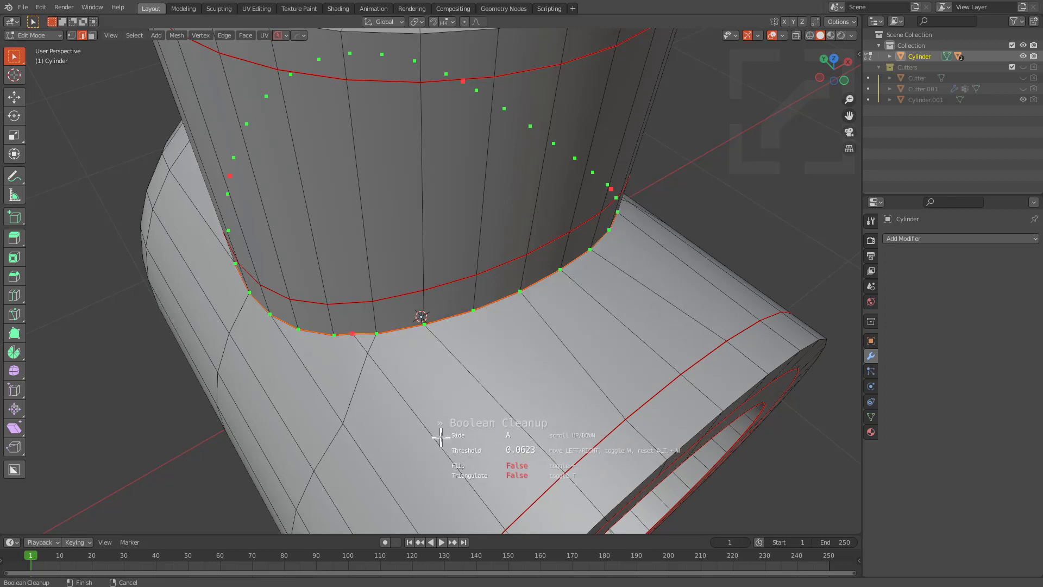
left_click(457, 436)
middle_click_drag(457, 436, 470, 344)
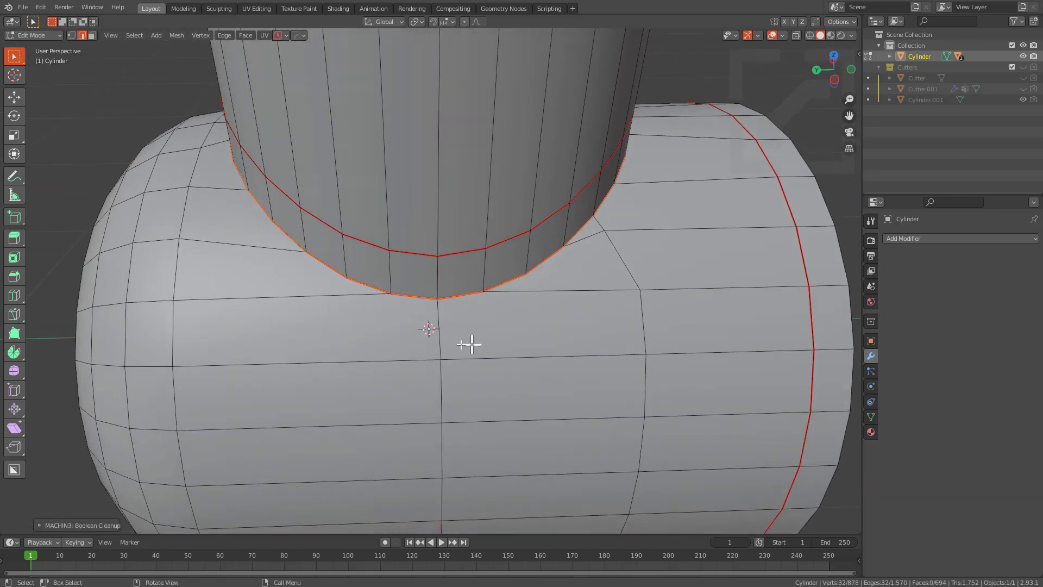
middle_click_drag(363, 352, 482, 338)
key("ctrl+z")
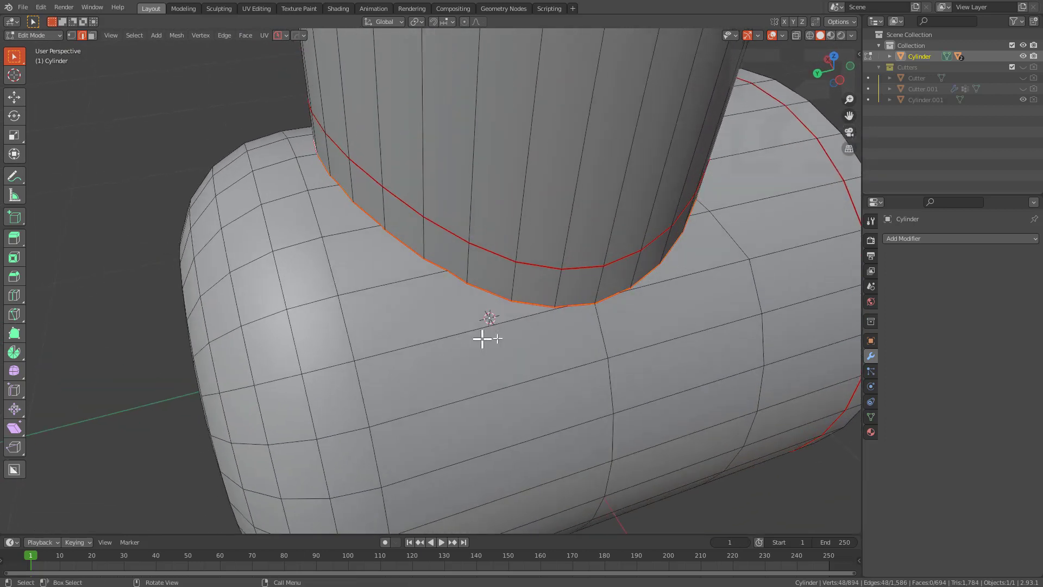
Run MESHmachine's Boolean Cleanup on the junction loop using side A and a threshold of about 0.08.
key("y")
left_click(568, 340)
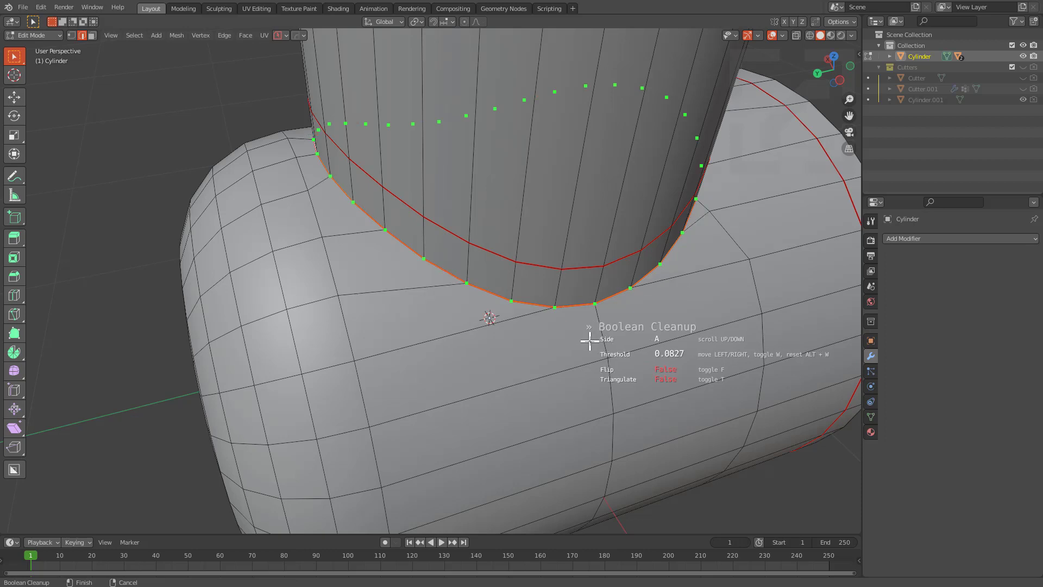
left_click(585, 340)
Merge the stray vertex on the junction's rounded-end side into the neighbouring branch vertex.
key("1")
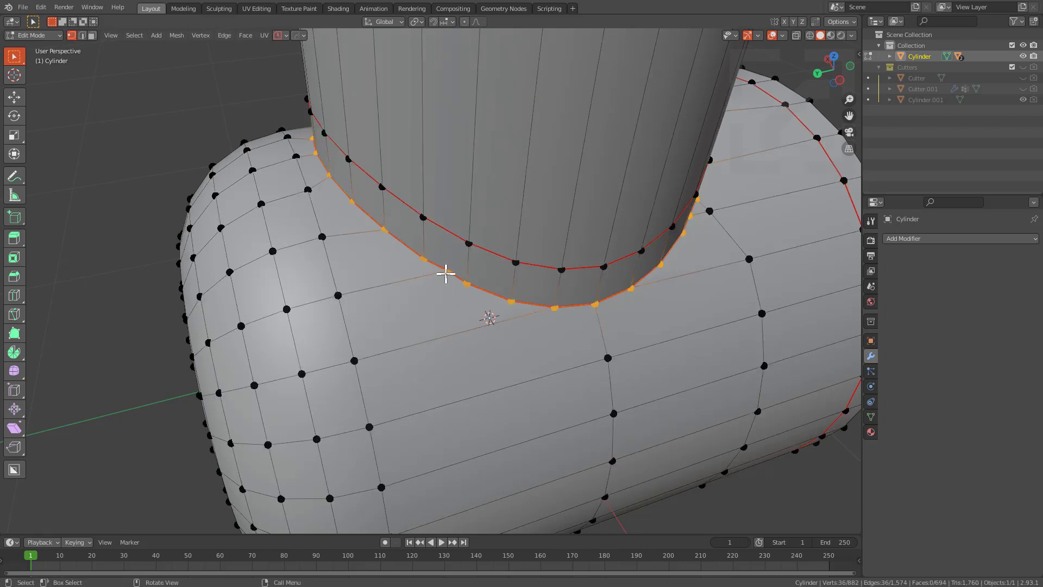
left_click(413, 266)
key("m")
left_click(433, 271)
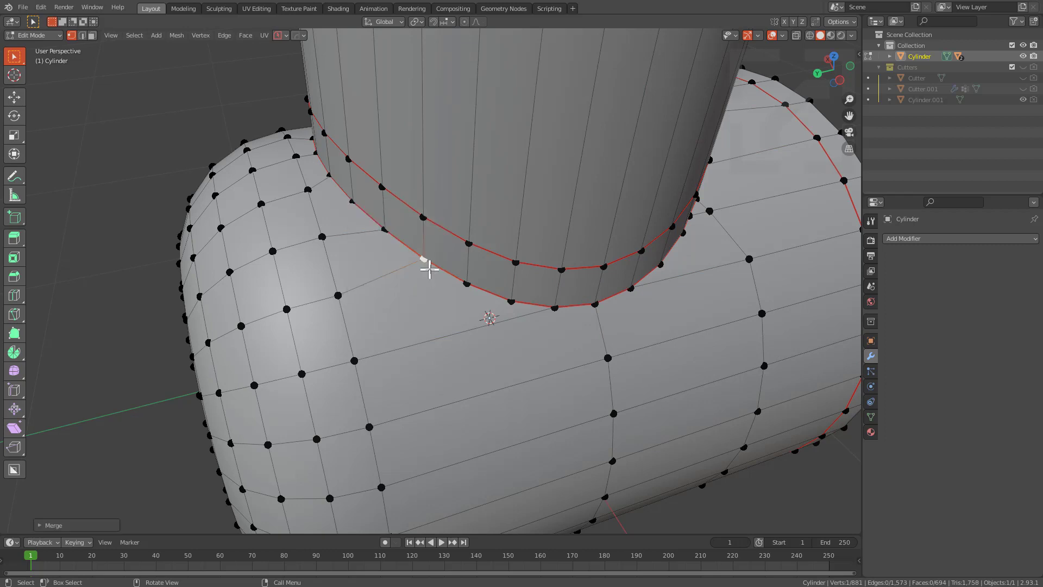
Add a loop cut around the main cylinder between its rounded end and the branch centre, and connect its upper end to the junction.
middle_click_drag(427, 268, 527, 336)
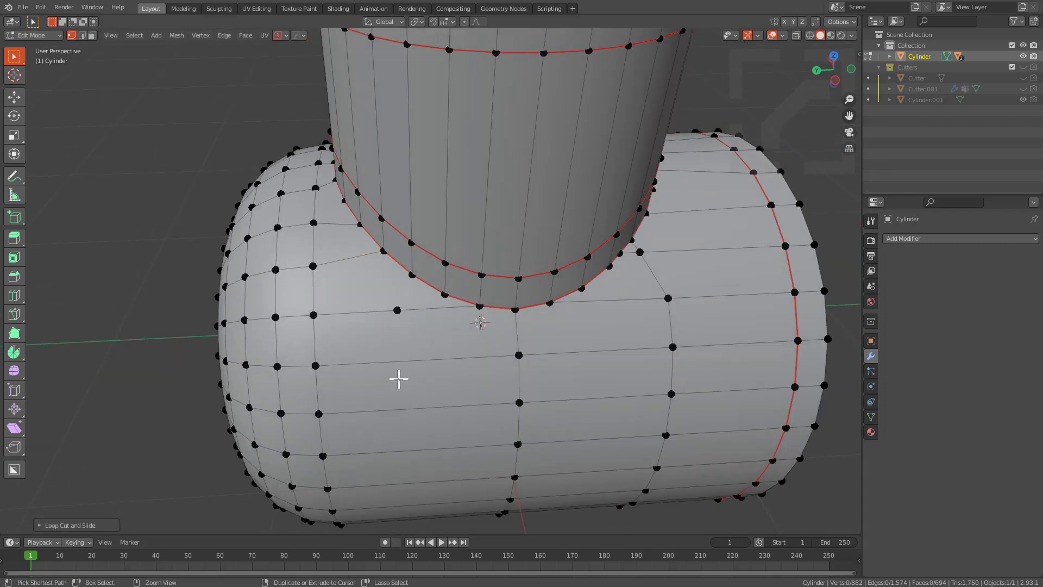
key("ctrl+r")
left_click(398, 377)
left_click(371, 376)
left_click(372, 376)
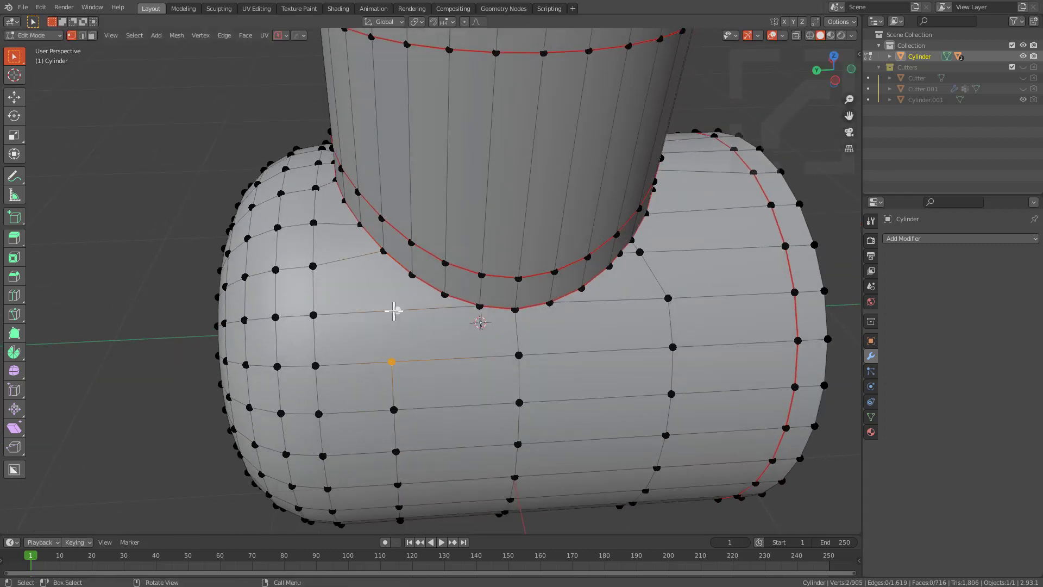
key("h")
key("ctrl+z")
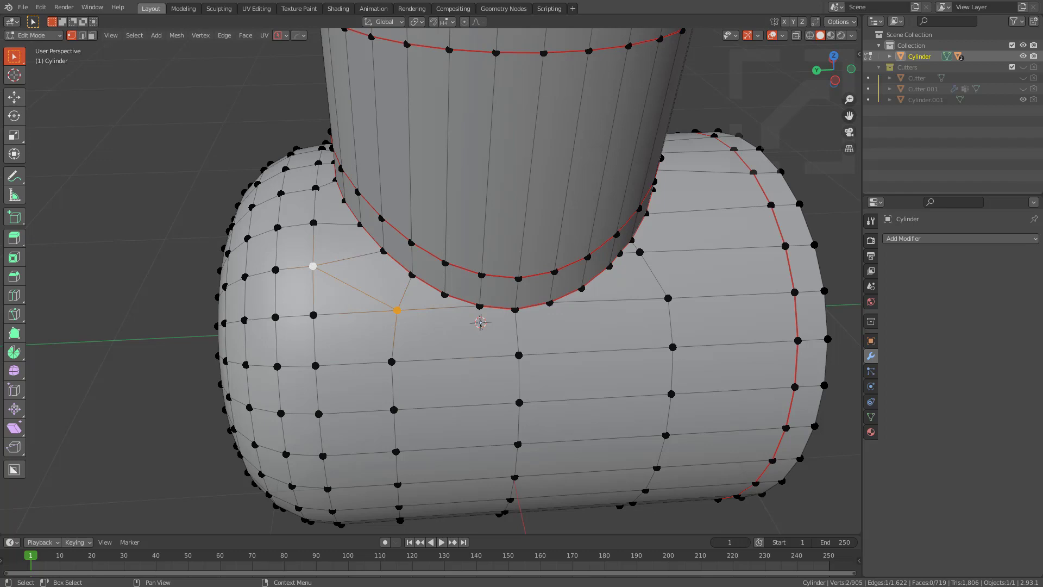
Add a loop cut around the main cylinder between the central loop and the rim-side loop, and connect its end vertex to the junction.
scroll(556, 233, "down", 2)
middle_click_drag(589, 233, 510, 237)
scroll(556, 233, "up", 3)
middle_click_drag(538, 312, 547, 256, "shift")
key("ctrl+r")
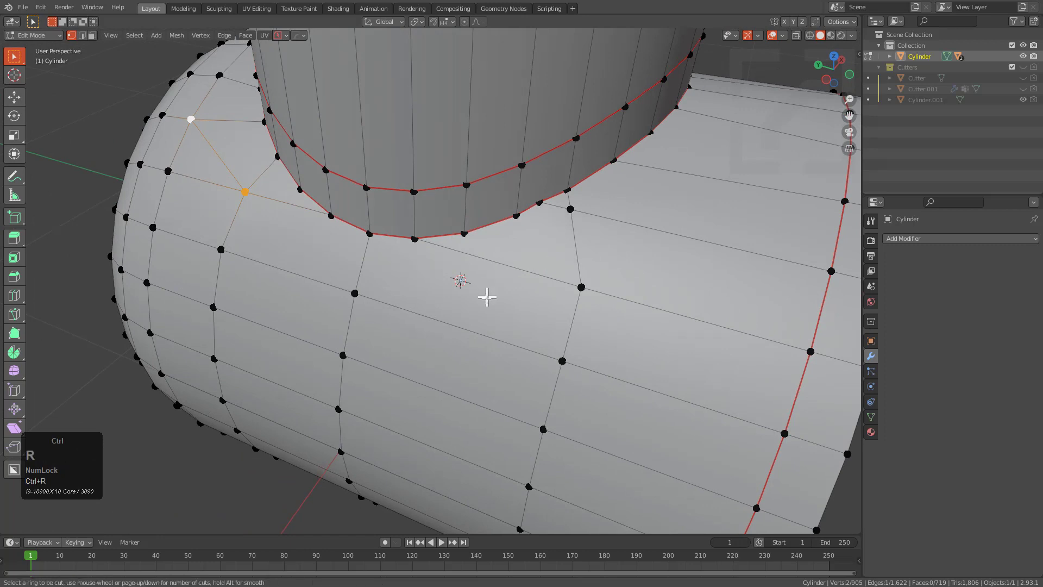
left_click(478, 349)
left_click(497, 340)
left_click(489, 325)
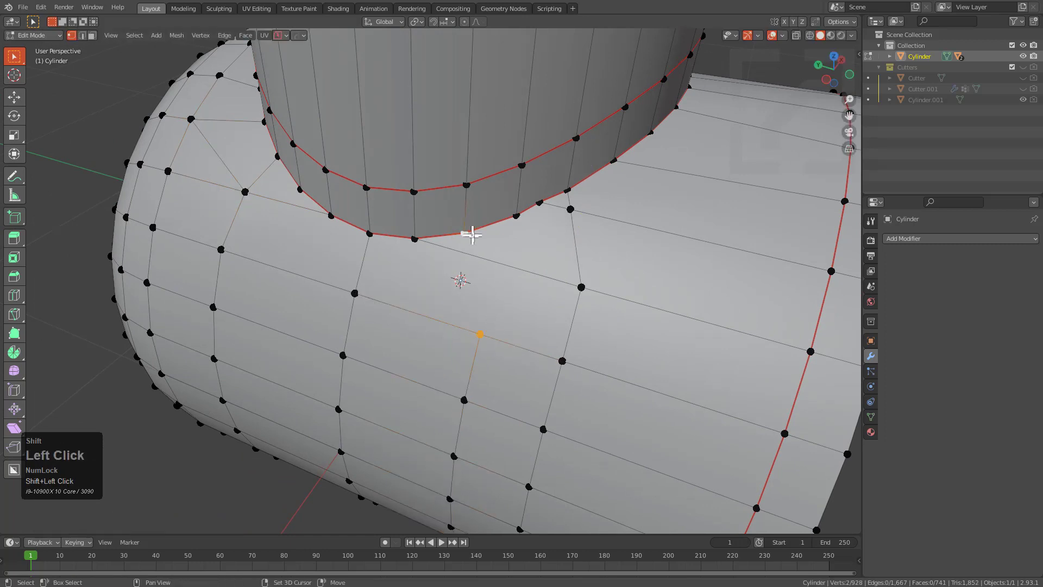
Vertex-slide the crossing point on the new connecting edge down toward the loop cut, with a factor of about 0.617.
left_click(463, 269)
key("g")
key("g")
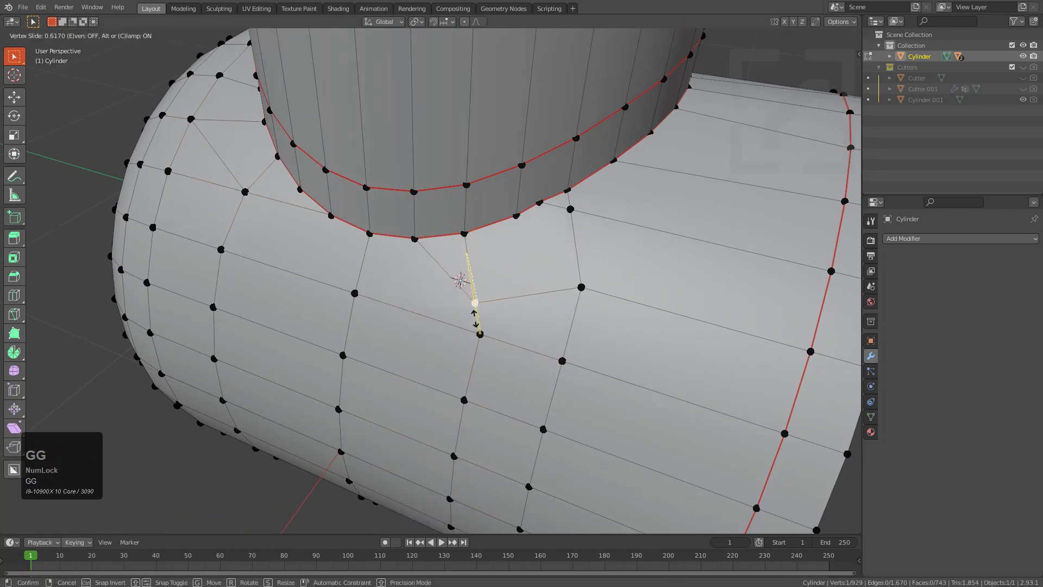
left_click(486, 348)
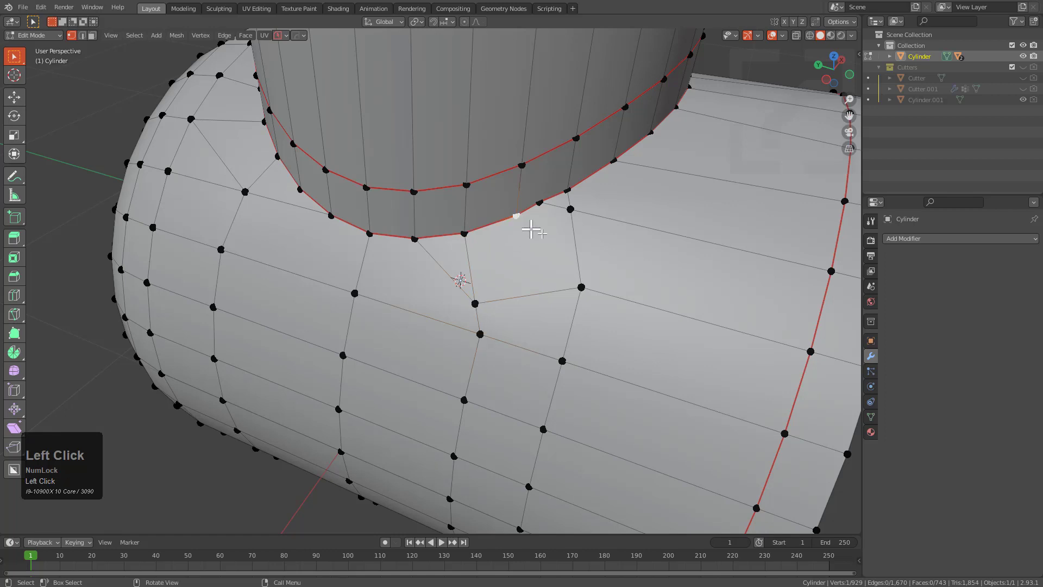
Cut three lengthwise edges between the branch and open rim, and join the new vertices into an edge flow around the junction.
key("ctrl+r")
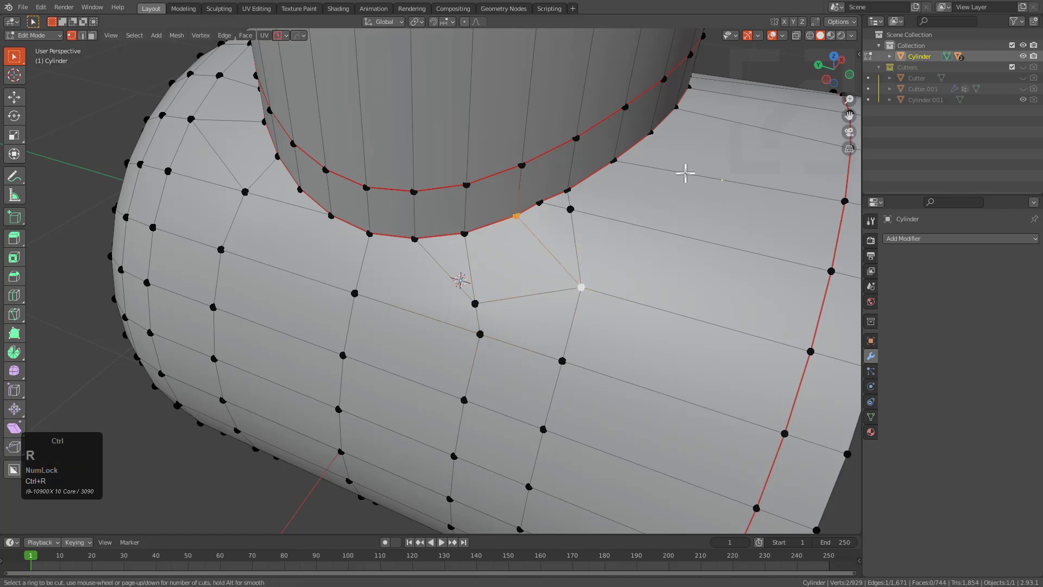
left_click(686, 172)
middle_click_drag(727, 179, 707, 208)
key("ctrl+r")
left_click(749, 147)
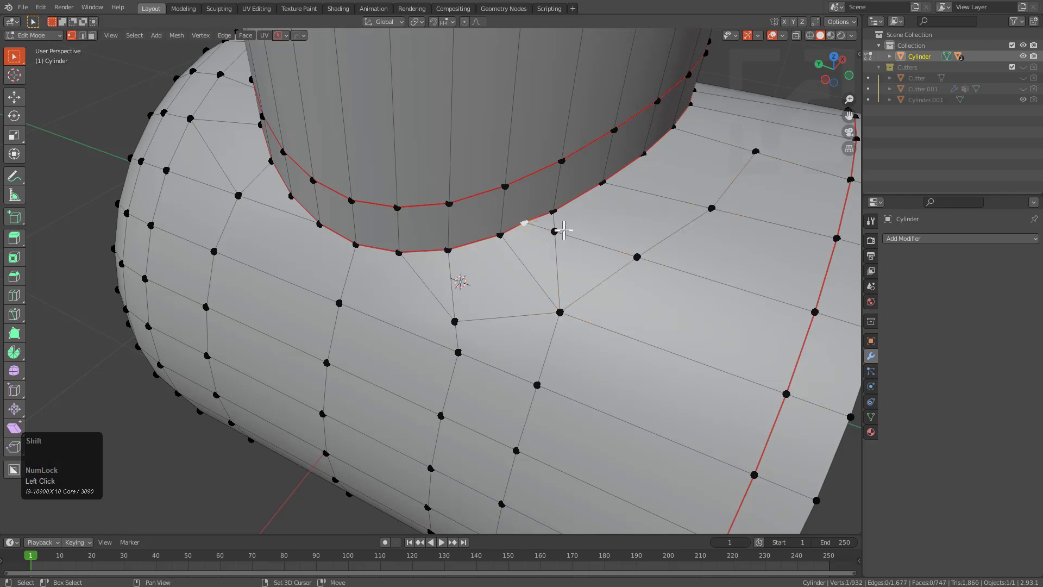
Merge the two stray vertices on the junction's rim side into the branch vertex, and dissolve the redundant edge below it.
key("m")
left_click(557, 215)
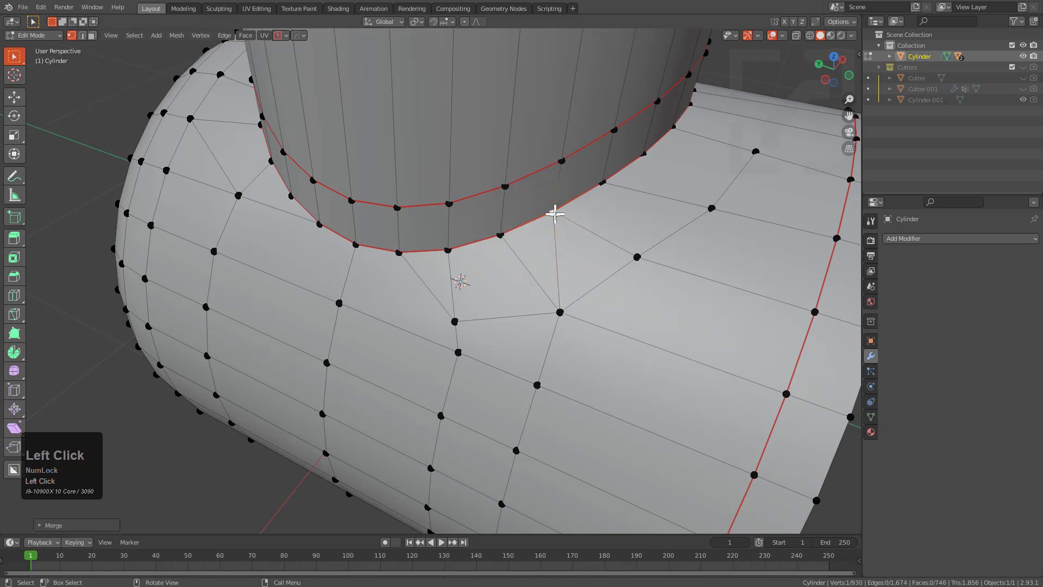
scroll(554, 211, "down", 3)
key("2")
left_click(509, 262)
Check the rim-facing junction vertices for duplicates and merge the overlapping ones with X-ray enabled.
middle_click_drag(509, 263, 438, 259)
key("Tab")
key("Tab")
scroll(514, 240, "up", 3)
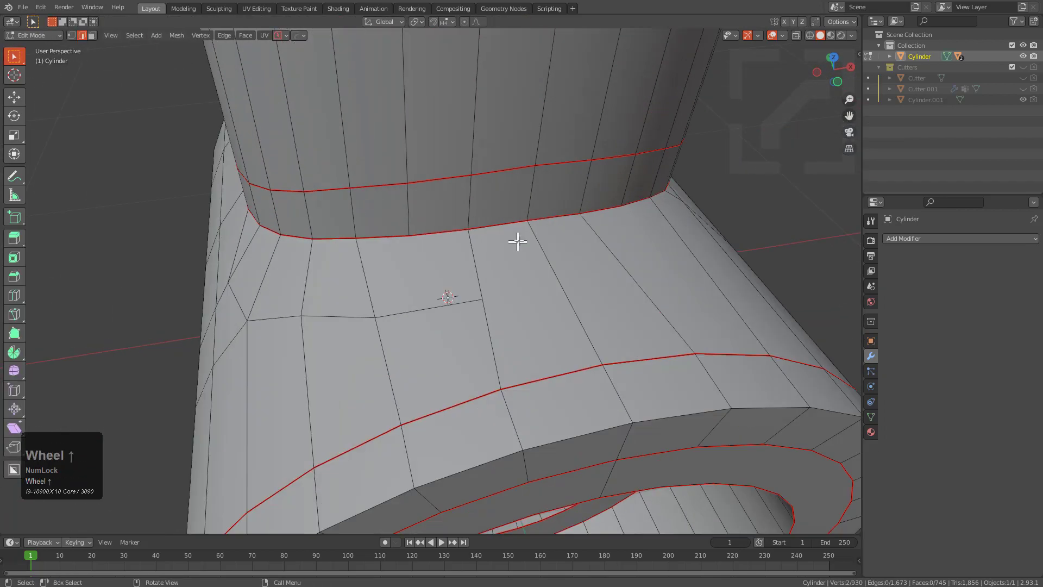
key("1")
left_click(535, 215)
key("g")
right_click(548, 208)
left_click(525, 219, "shift")
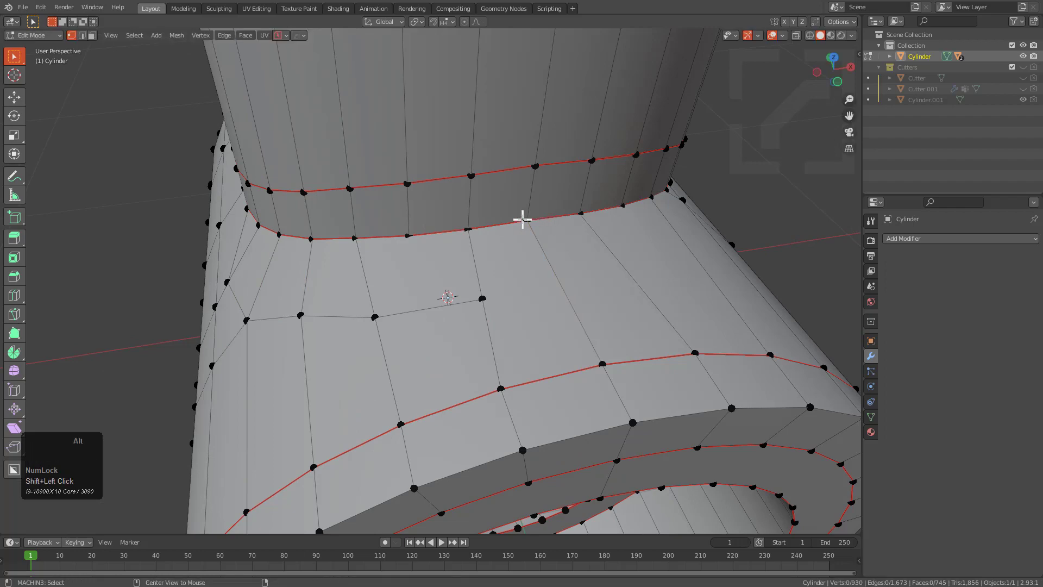
key("alt+z")
middle_click_drag(537, 233, 575, 254)
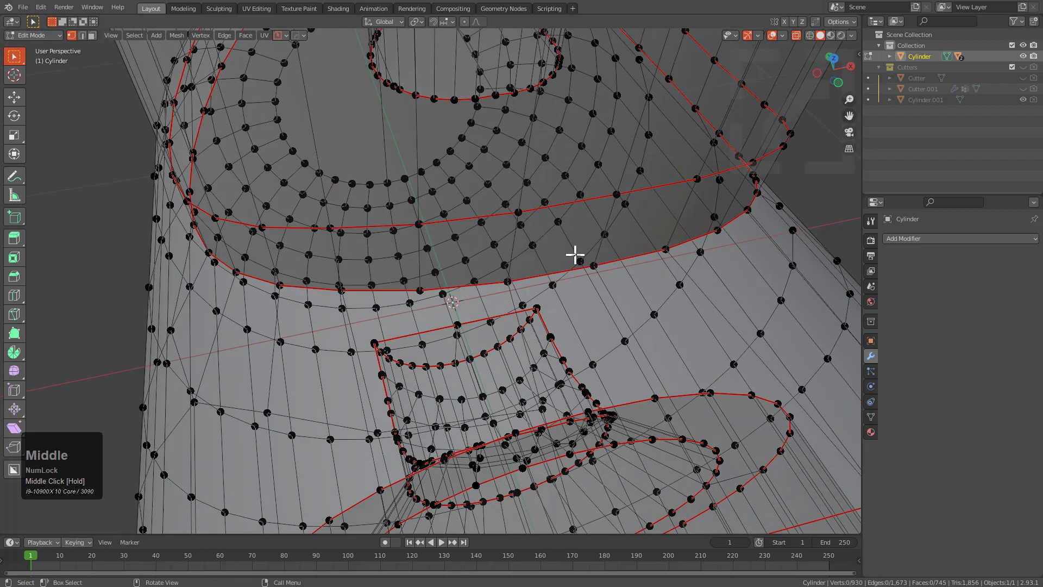
key("m")
left_click(608, 283)
key("alt+z")
Symmetrize the mesh across its lengthwise centre plane so both sides of the branch junction match.
scroll(559, 284, "down", 4)
middle_click_drag(521, 286, 476, 278)
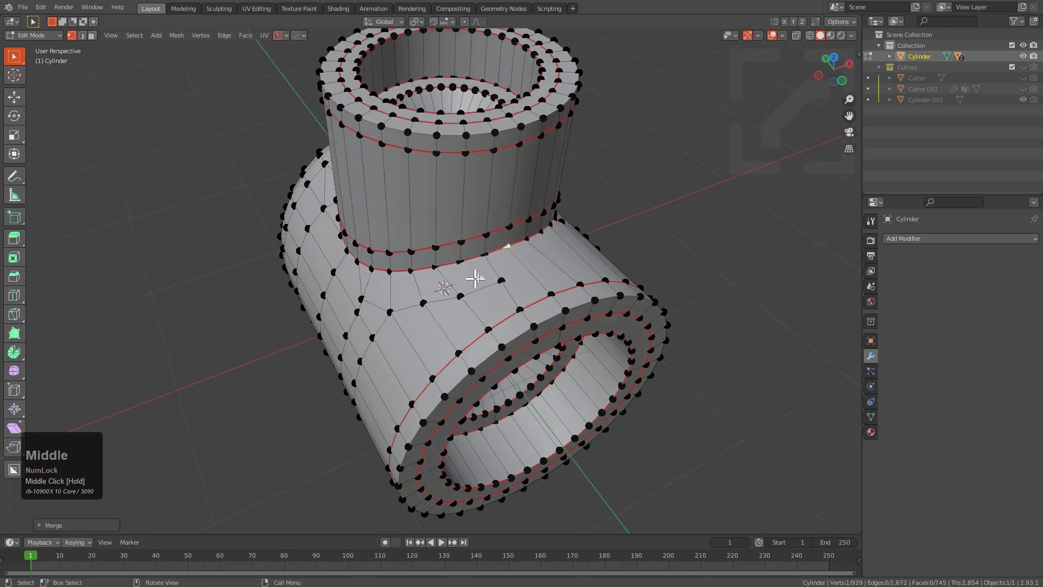
key("alt+x")
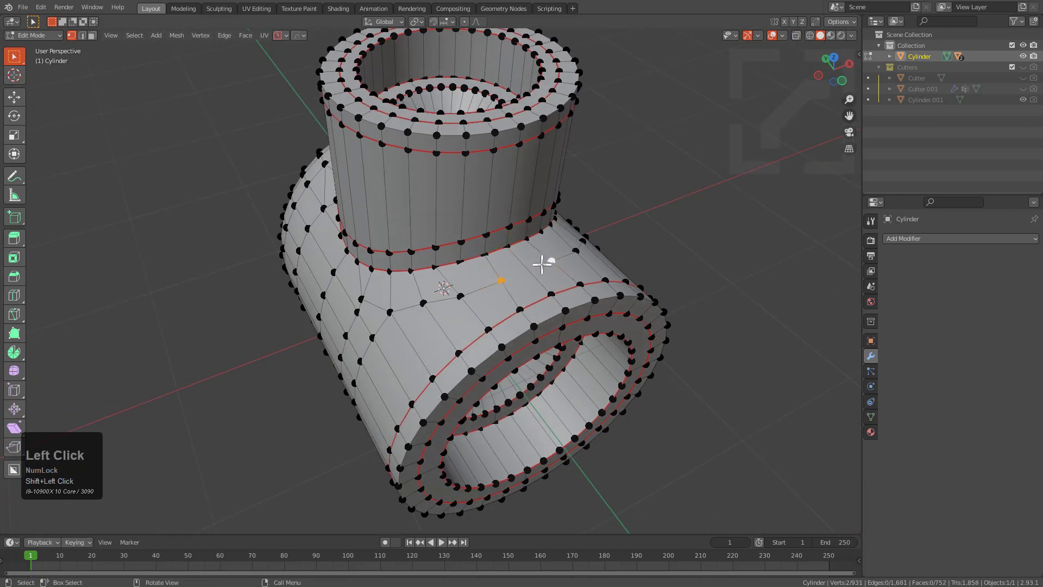
Connect the mirrored edge flows across the cylinder's top, and join the vertices beneath the branch through the central loop.
middle_click_drag(531, 266, 530, 244)
scroll(399, 237, "up", 4)
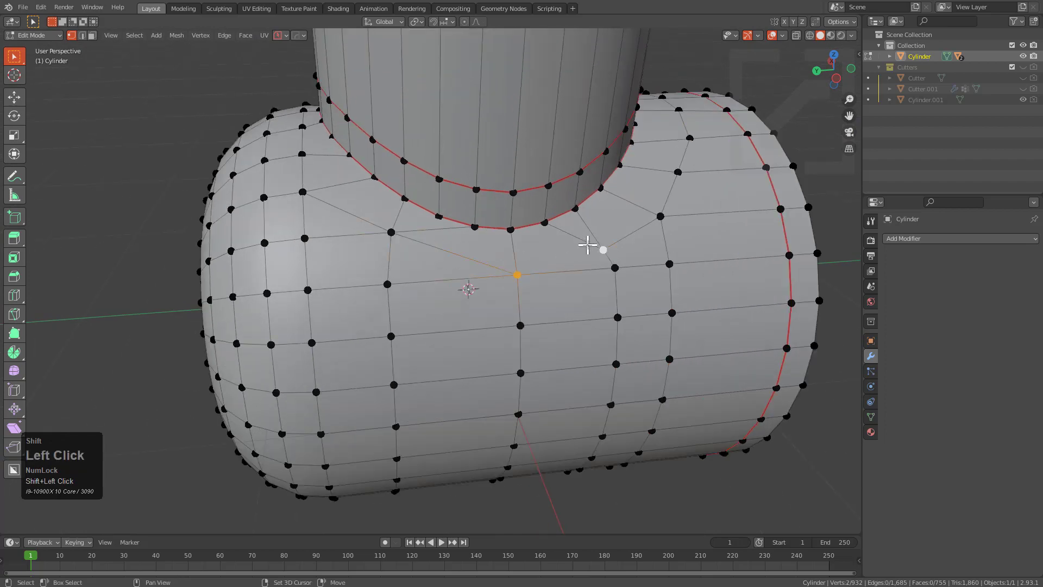
key("j")
Connect a vertex on the rounded-end side loop diagonally to the junction, and merge the stray crossing vertex into the branch vertex.
middle_click_drag(587, 245, 547, 249)
scroll(421, 287, "up", 2)
left_click(398, 311)
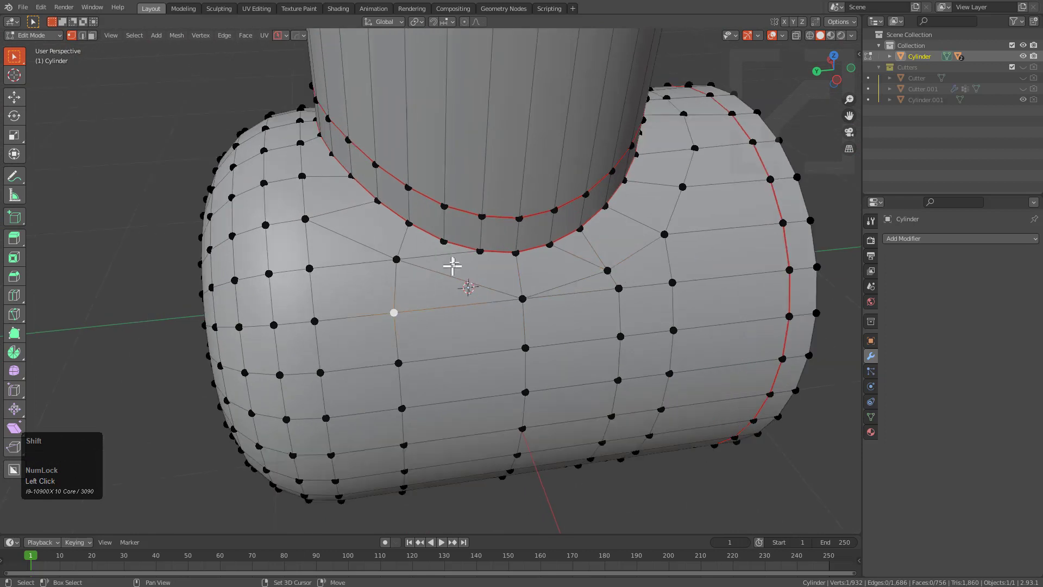
left_click(439, 256)
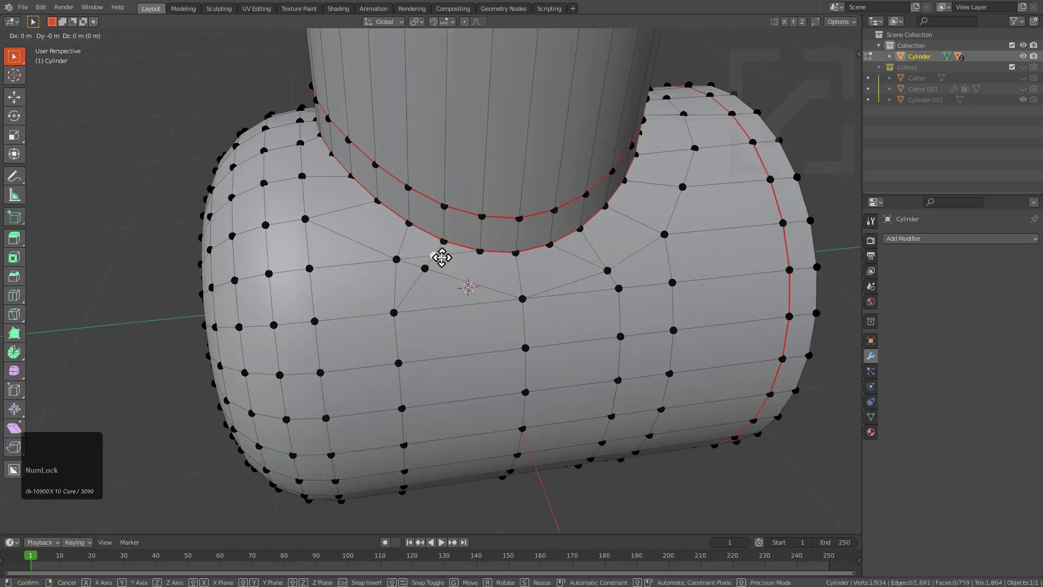
key("m")
left_click(423, 276)
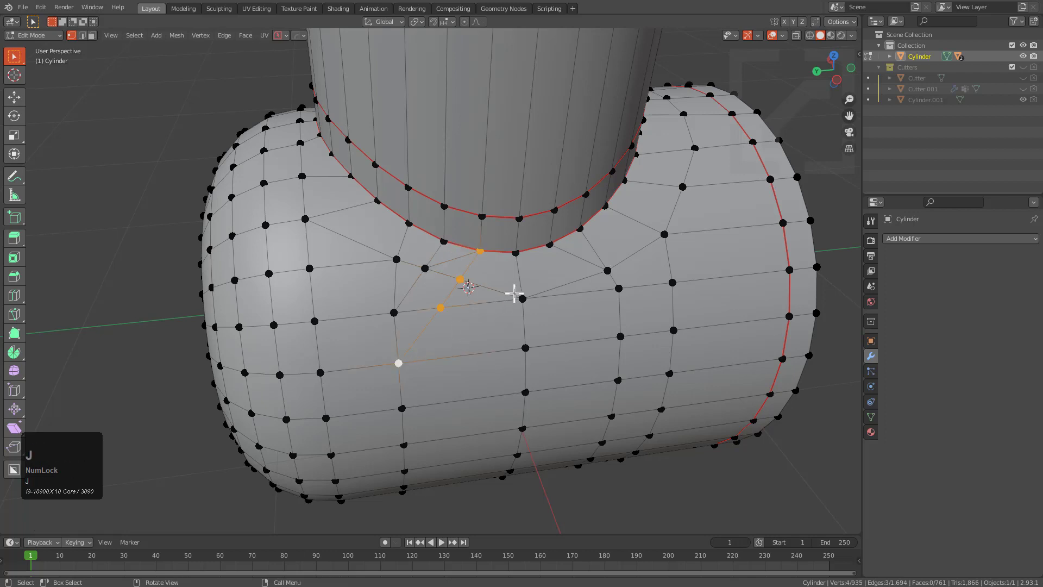
Slide the crossing vertices of the new diagonal along the edges near the branch, and dissolve the leftover edge running to the rim.
key("g")
key("g")
left_click(470, 282)
key("2")
left_click(456, 261)
key("ctrl+x")
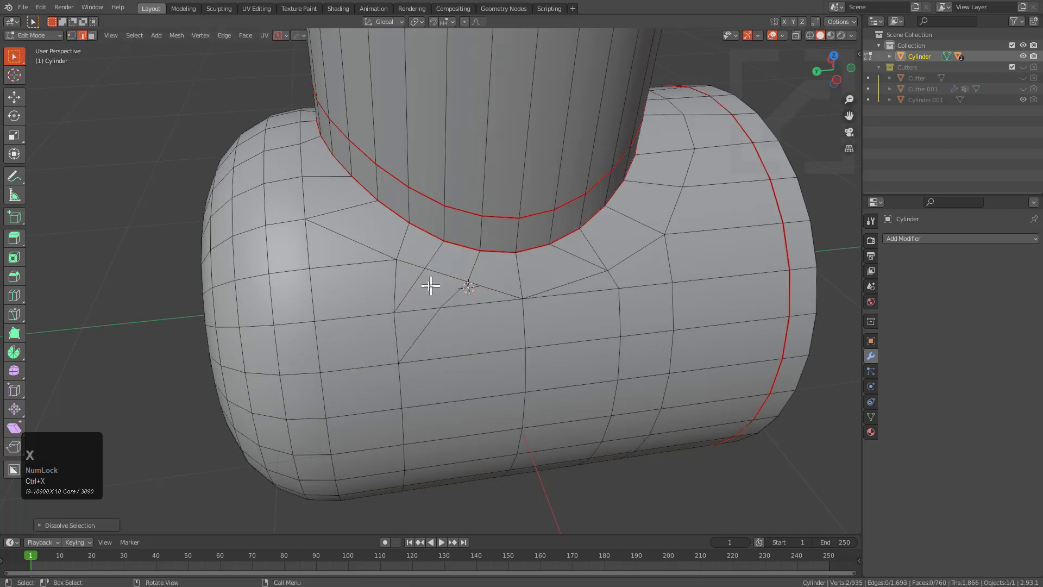
Slide the junction vertices on either side of the central loop along their edges to even out the spacing below the branch.
key("1")
key("g")
key("g")
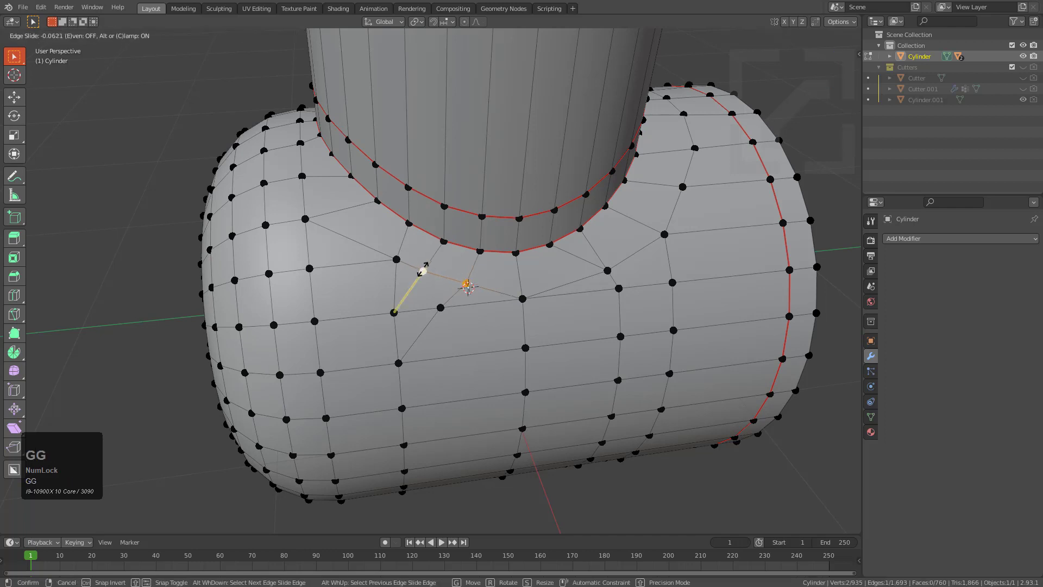
left_click(420, 273)
left_click(598, 266)
key("g")
key("g")
left_click(592, 260)
left_click(522, 297)
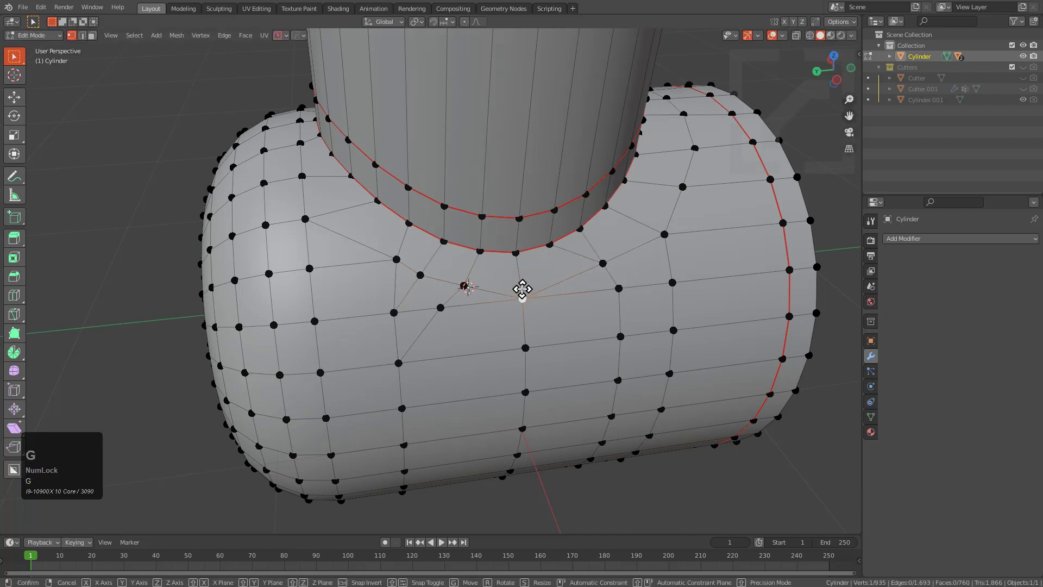
key("g")
key("g")
right_click(474, 293)
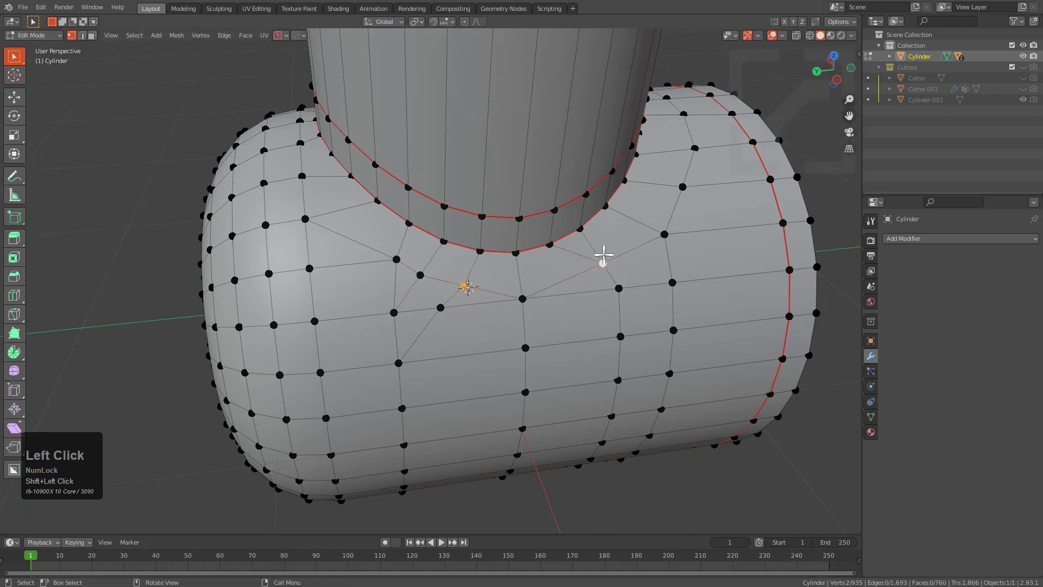
Connect the two vertices flanking the central loop, and slide the crossing vertex and its rounded-end neighbour into an even curve.
scroll(539, 276, "up", 5)
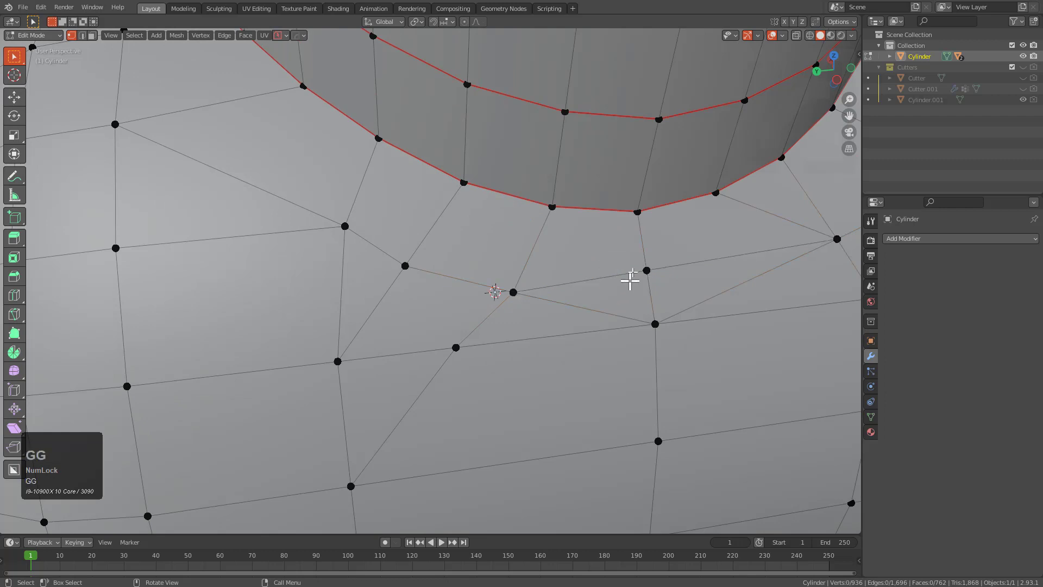
left_click(630, 280)
key("g")
key("g")
left_click(539, 272)
key("g")
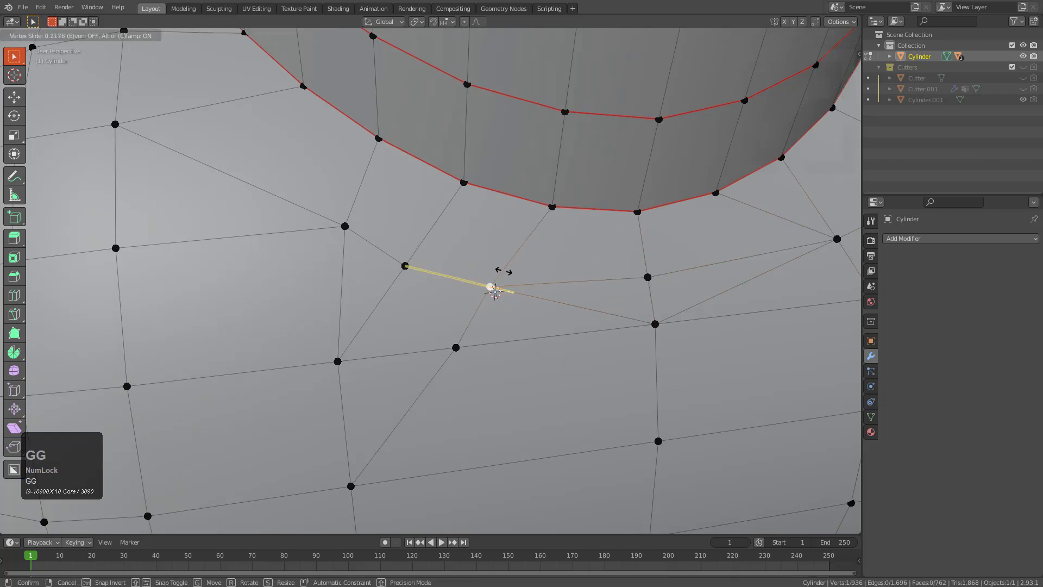
left_click(545, 295)
Dissolve the leftover diagonal edges directly beneath the new horizontal edge flow at the junction.
key("2")
scroll(697, 286, "down", 5)
middle_click_drag(695, 287, 606, 285)
scroll(596, 277, "up", 2)
Connect the rim vertex diagonally to the lower loop vertex on the open-end side, and dissolve the old diagonal beside it.
key("1")
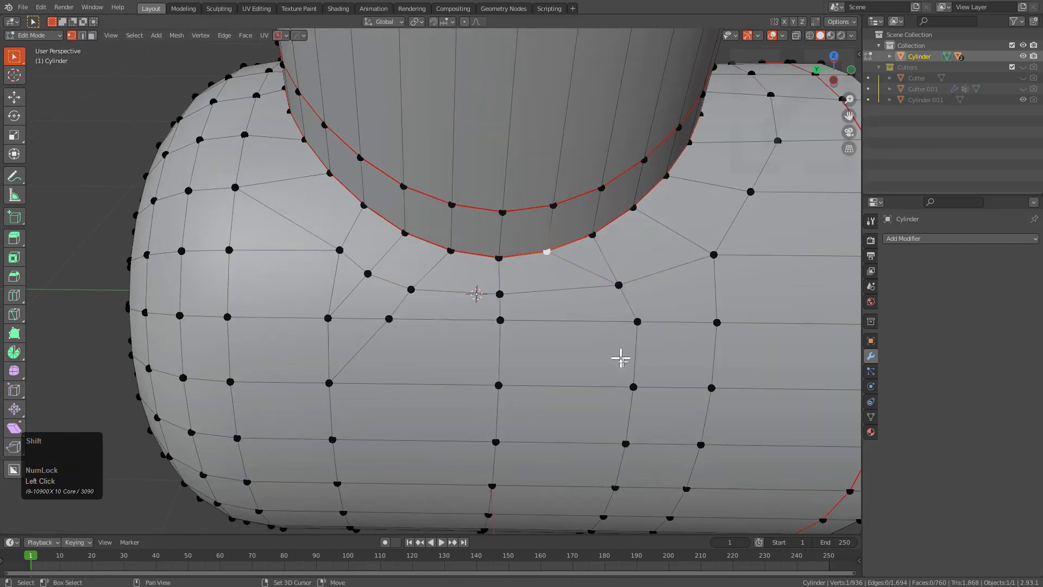
key("2")
left_click(585, 270)
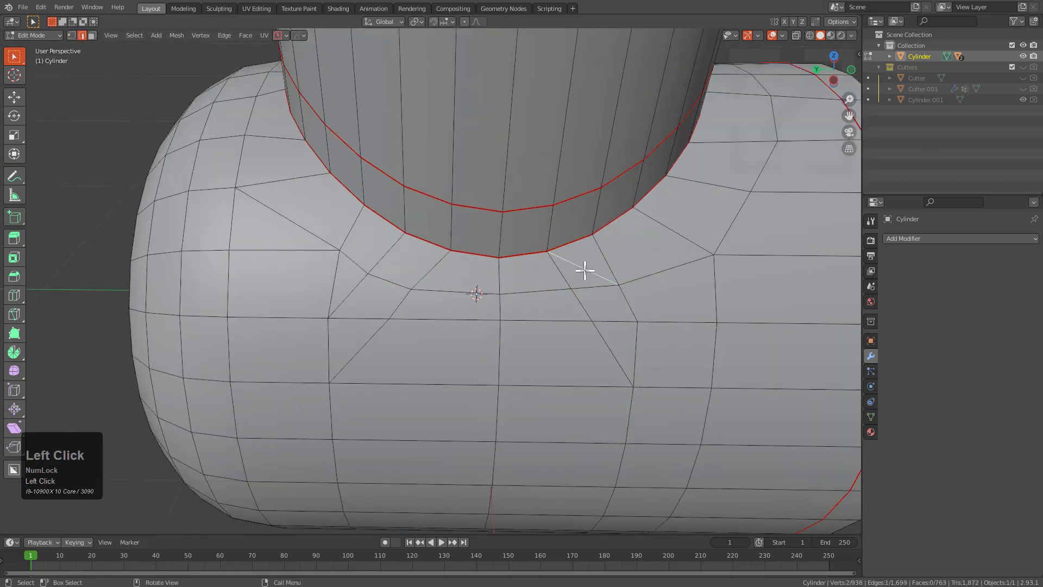
Slide the open-end junction vertex slightly up its edge toward the branch rim.
key("1")
left_click(617, 283)
key("g")
key("g")
left_click(615, 271)
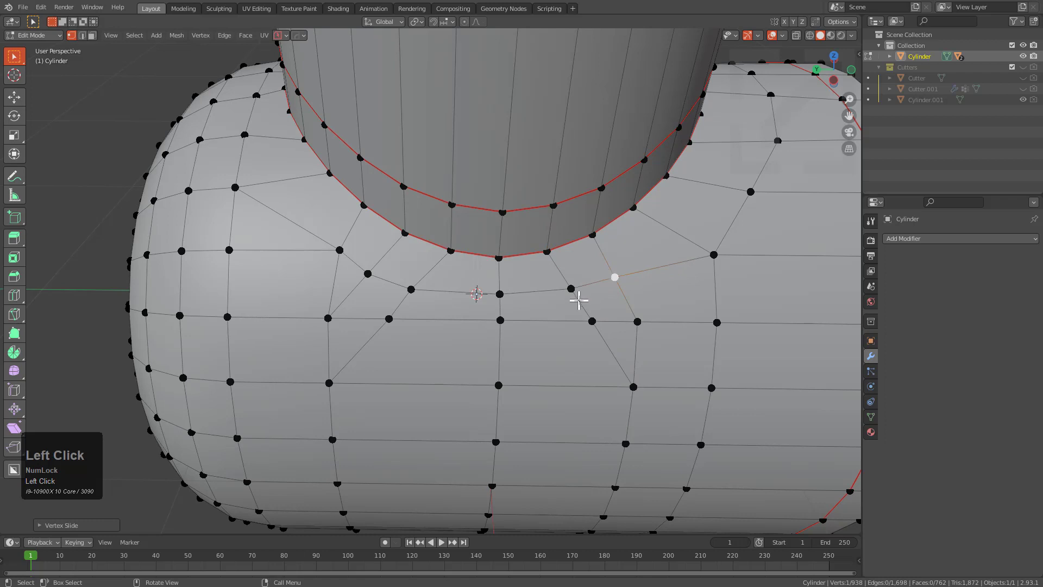
Slide the two crossing vertices of the new open-end diagonal along their edges toward the central loop.
left_click(575, 296)
key("g")
key("g")
left_click(559, 301)
left_click(591, 326)
key("g")
key("g")
left_click(569, 327)
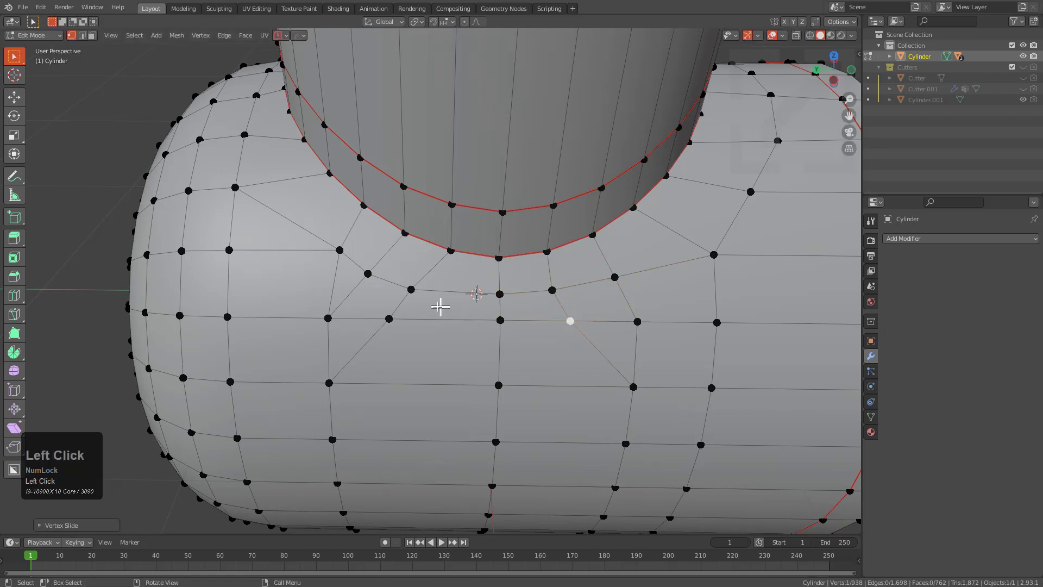
Slide the rounded-end diagonal's two crossing vertices toward the central loop, and slide the neighbouring vertex to even the spacing.
left_click(391, 316, "shift")
key("g")
key("g")
left_click(410, 317)
left_click(388, 279)
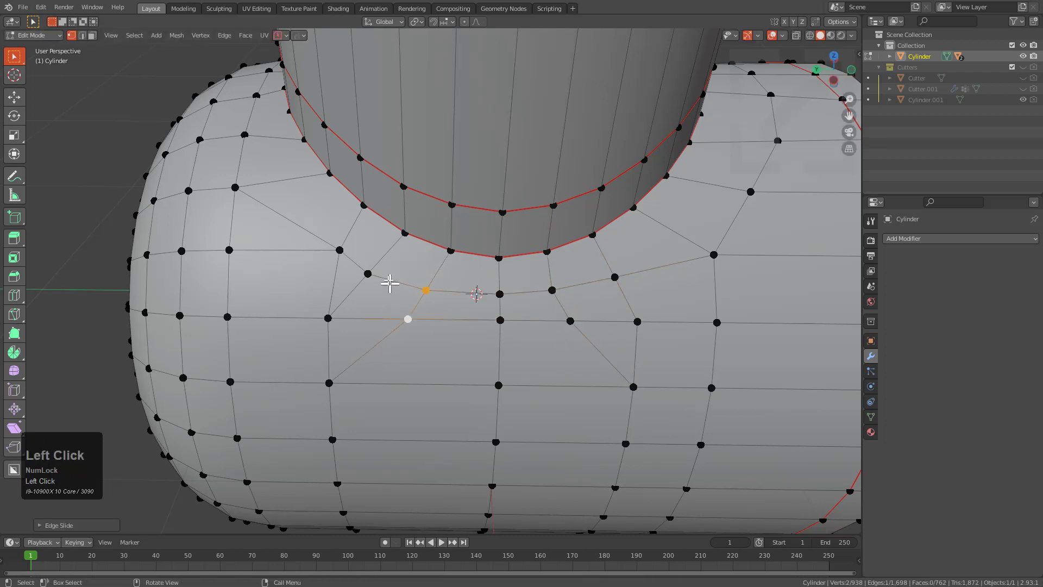
key("g")
key("g")
left_click(392, 281)
Symmetrize the mesh across its lengthwise centre plane to mirror the cleaned junction side.
key("Tab")
scroll(554, 292, "down", 5)
key("Tab")
middle_click_drag(566, 293, 491, 289)
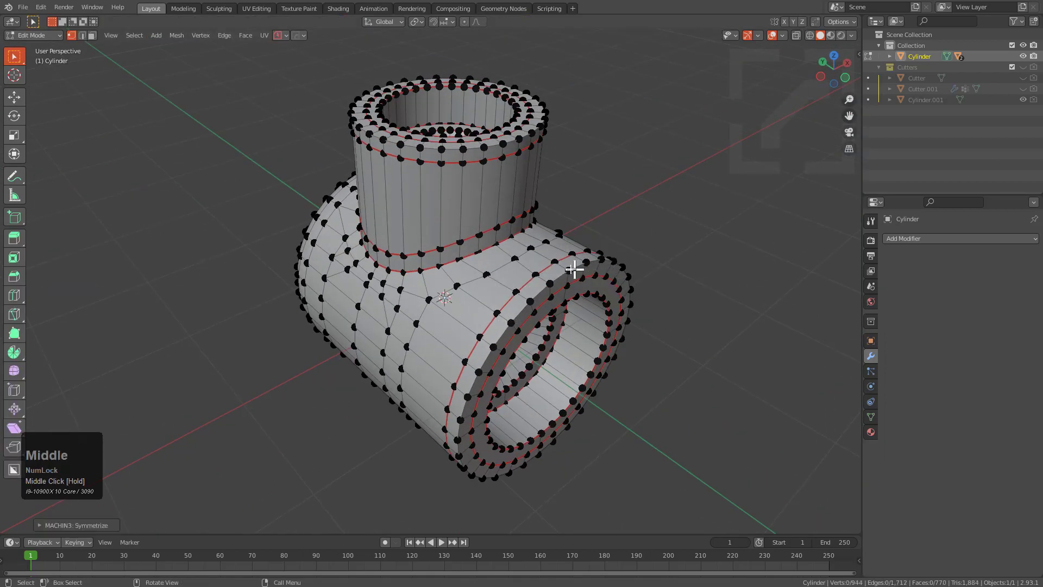
middle_click_drag(573, 269, 523, 273)
Select the entire mesh and clear its sharp edge marks, returning to object mode.
key("Tab")
key("Tab")
scroll(490, 240, "up", 2)
key("a")
key("q")
left_click(506, 242)
scroll(504, 247, "down", 3)
key("Tab")
Add a Triangulate modifier with a minimum of 5 vertices to the fitting.
key("ctrl+grave")
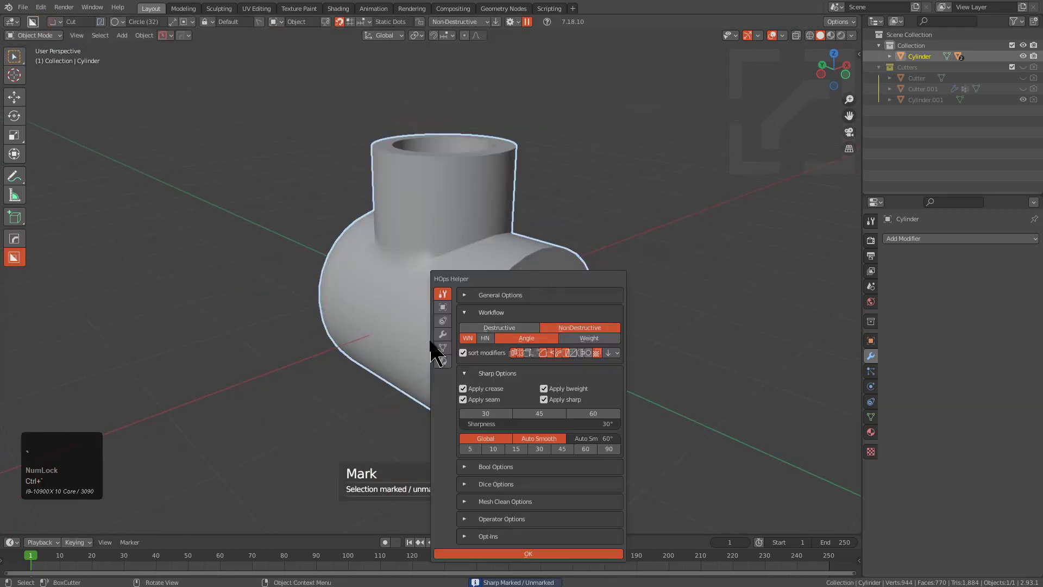
key("q")
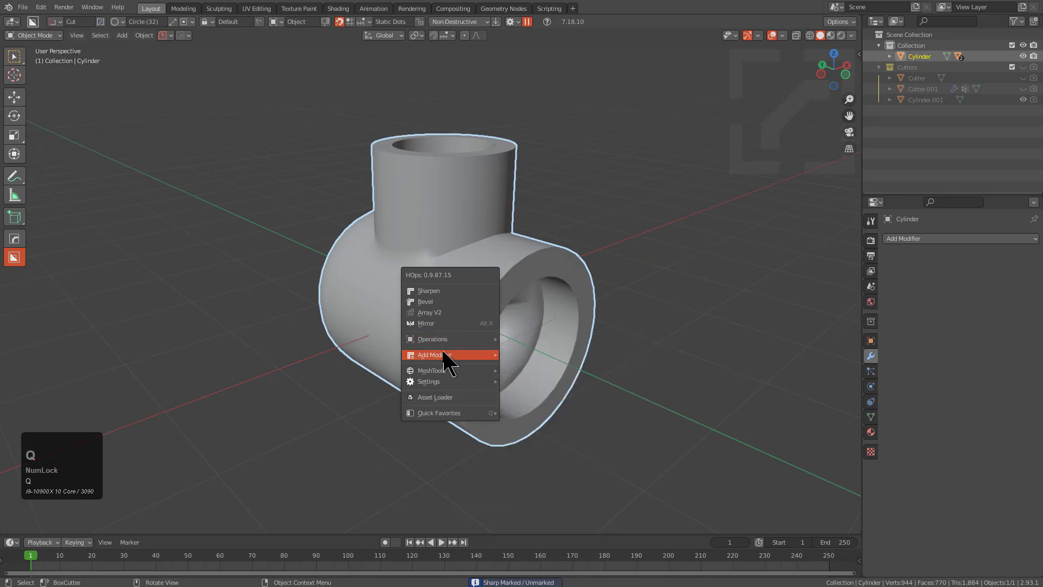
mouse_move(453, 355)
left_click(625, 416)
middle_click(465, 314)
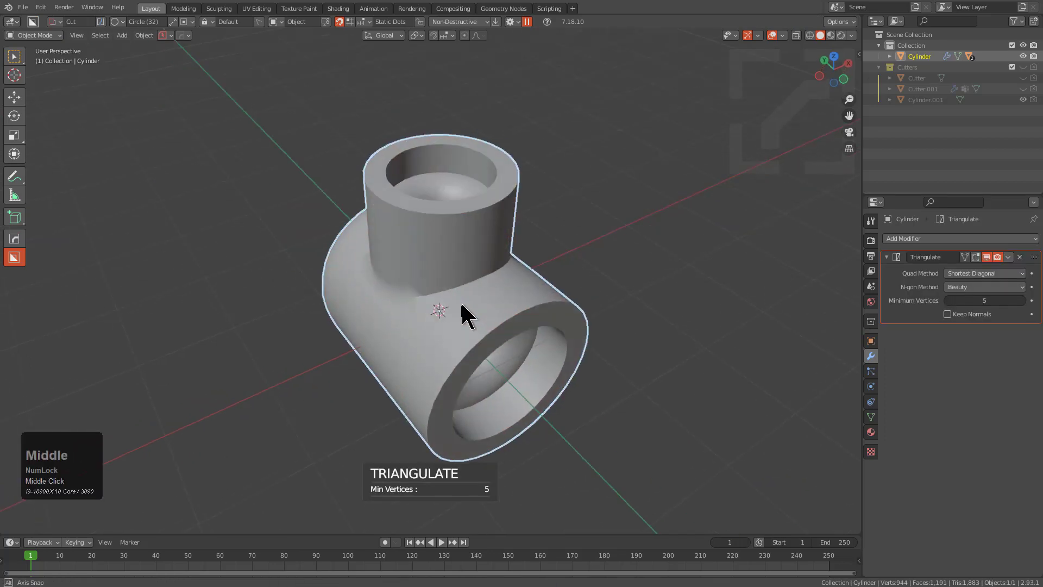
Add a level 2 Subdivision modifier, inspect the smoothed branch junction, and hide the subdivision in edit mode.
scroll(389, 209, "up", 2)
middle_click_drag(389, 209, 480, 277)
key("ctrl+2")
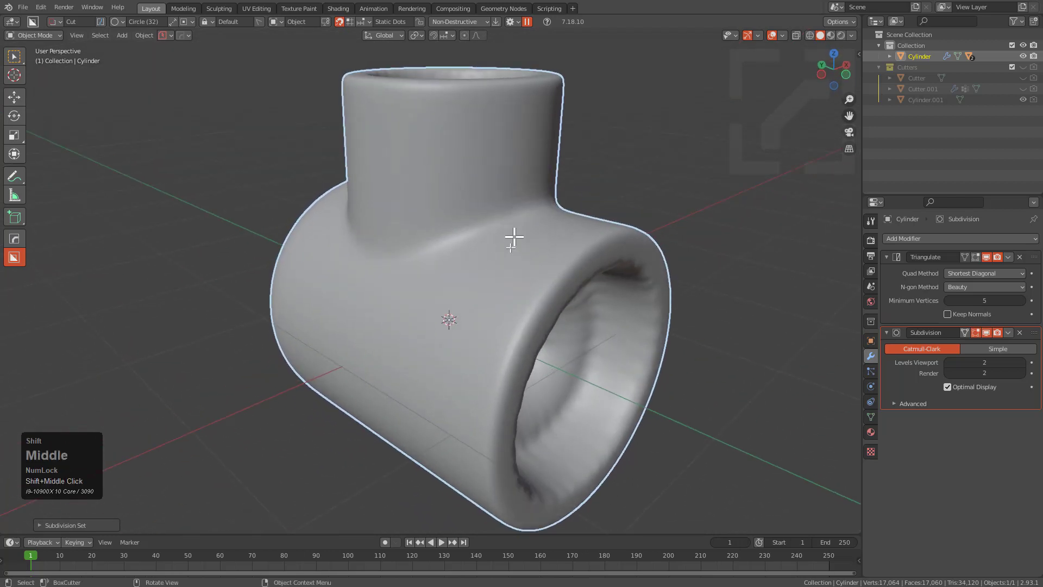
key("Tab")
scroll(503, 263, "up", 3)
key("Tab")
middle_click_drag(513, 222, 504, 226)
scroll(505, 227, "down", 1)
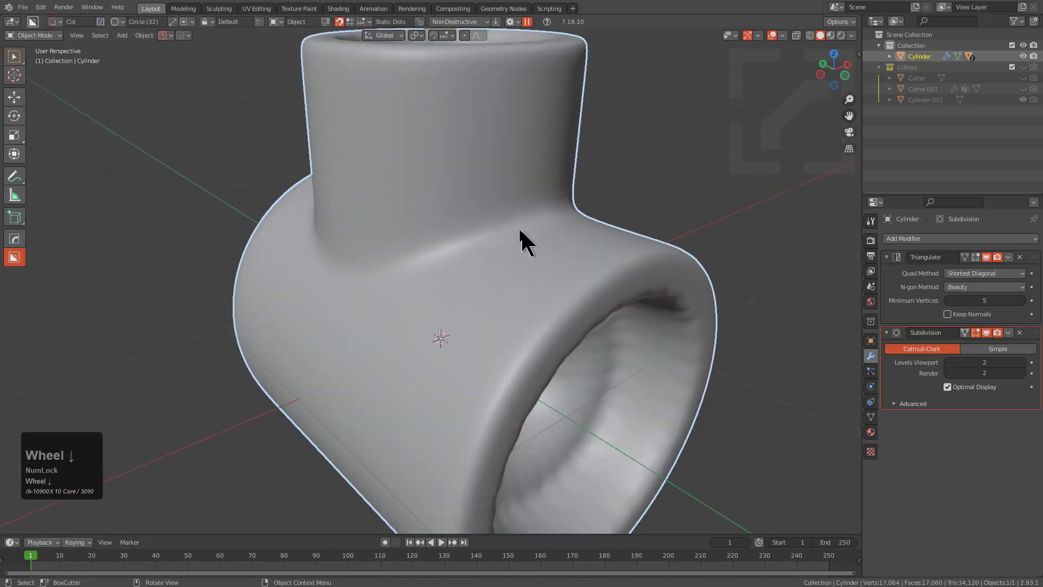
left_click(975, 334)
Connect the junction vertex to the rim vertex above it, and insert an edge loop around the cylinder toward the open end.
key("Tab")
middle_click_drag(509, 253, 503, 256)
scroll(504, 256, "up", 3)
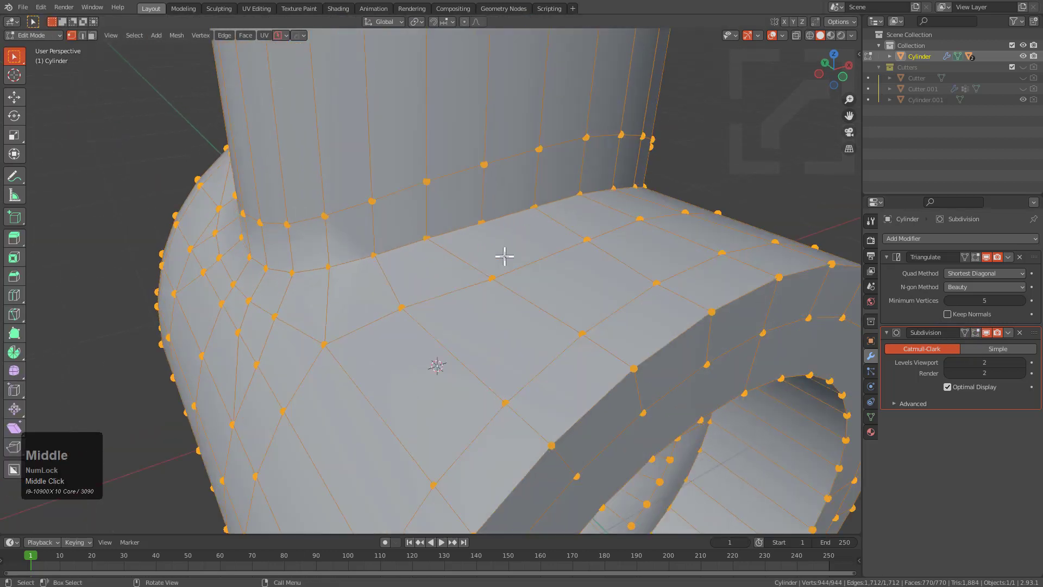
left_click(489, 270)
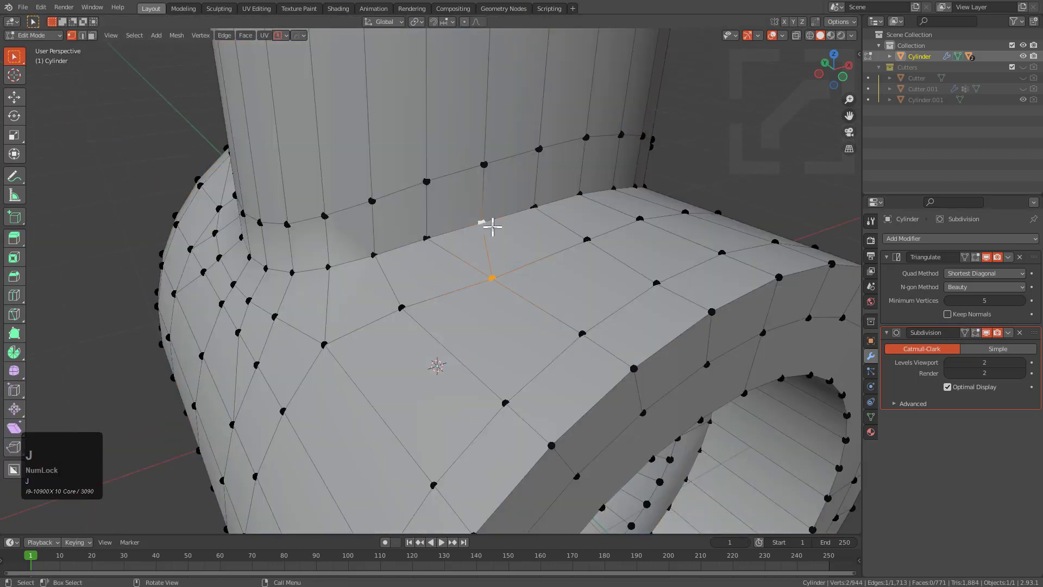
left_click(531, 306)
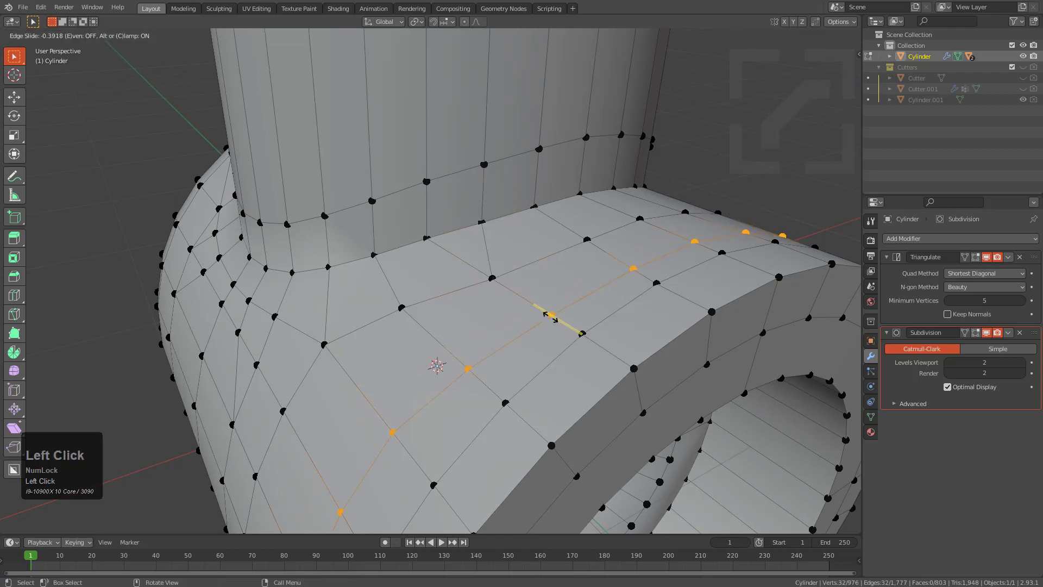
left_click(536, 315)
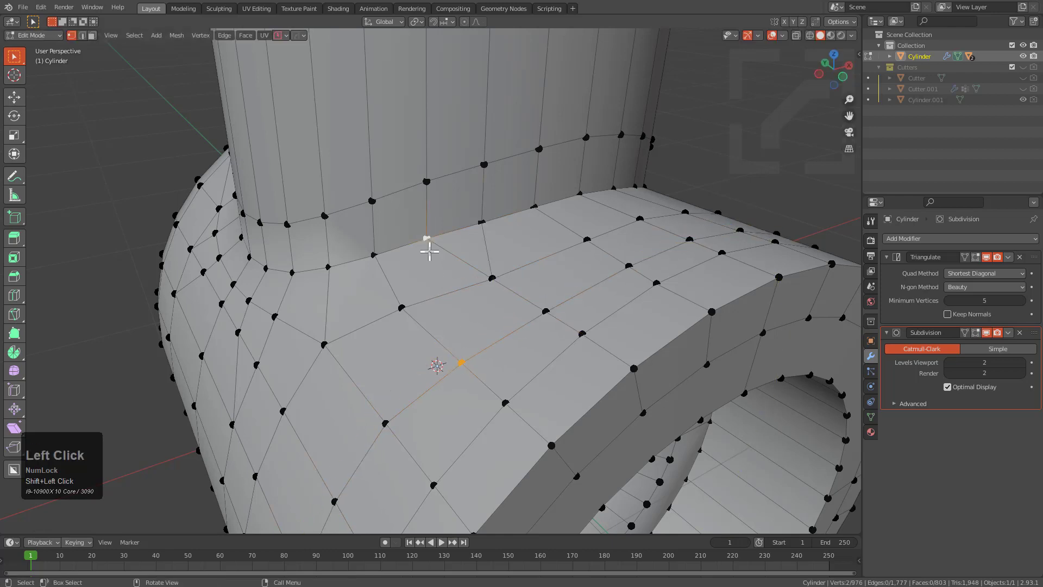
Connect the adjacent rim vertex down to the new edge loop, and slide the neighbouring junction vertex away from the connection.
left_click(398, 302)
key("g")
key("g")
left_click(367, 301)
Dissolve the old diagonal beside the new connection, and slide its lower vertex along the edge away from it.
key("2")
left_click(473, 263)
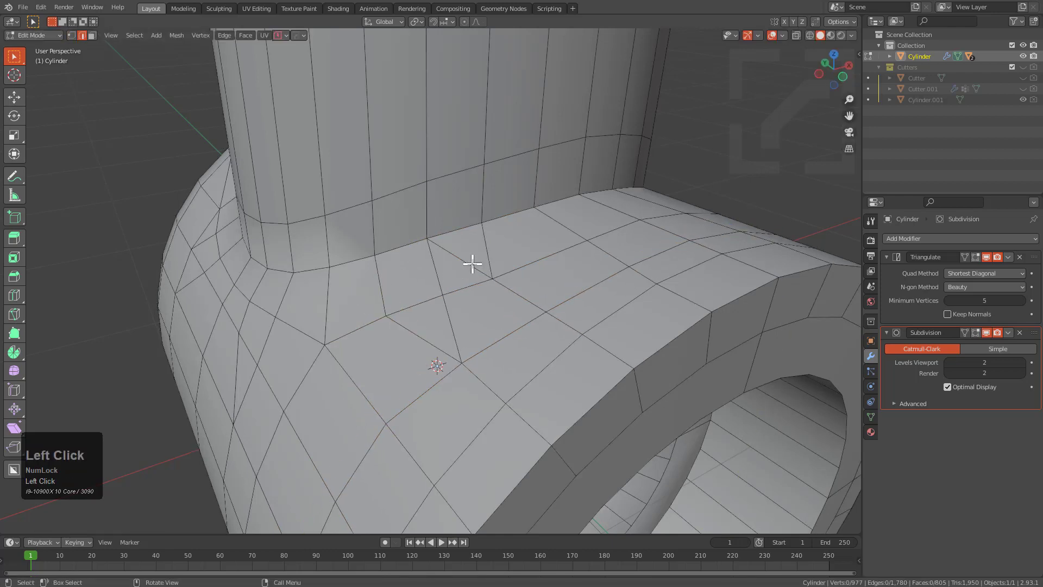
key("ctrl+x")
key("1")
left_click(493, 283)
key("g")
key("g")
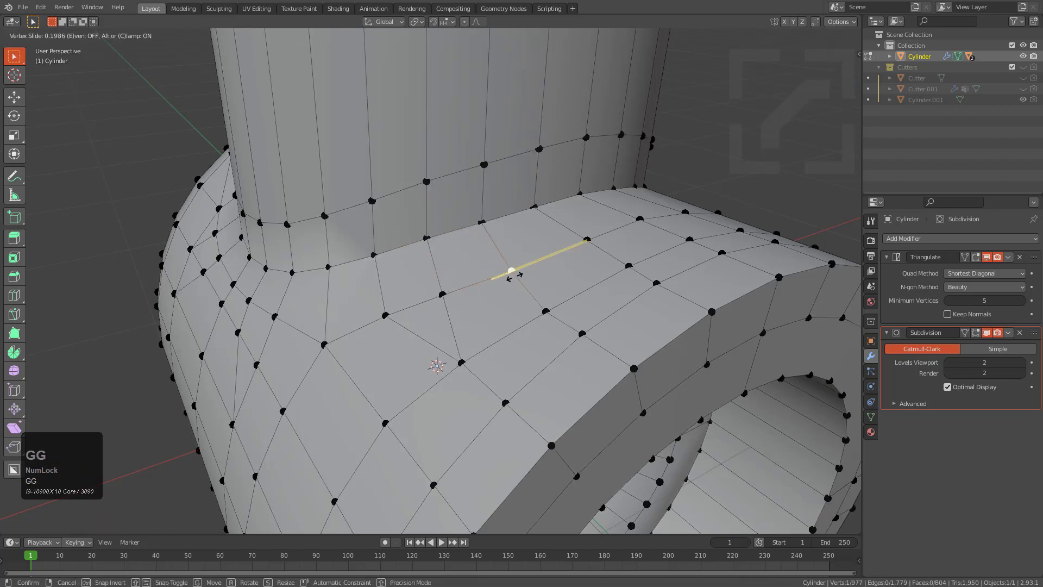
left_click(511, 275)
Symmetrize the mesh again so the open-end topology changes are mirrored to the other side.
scroll(542, 292, "down", 4)
middle_click_drag(542, 291, 524, 308)
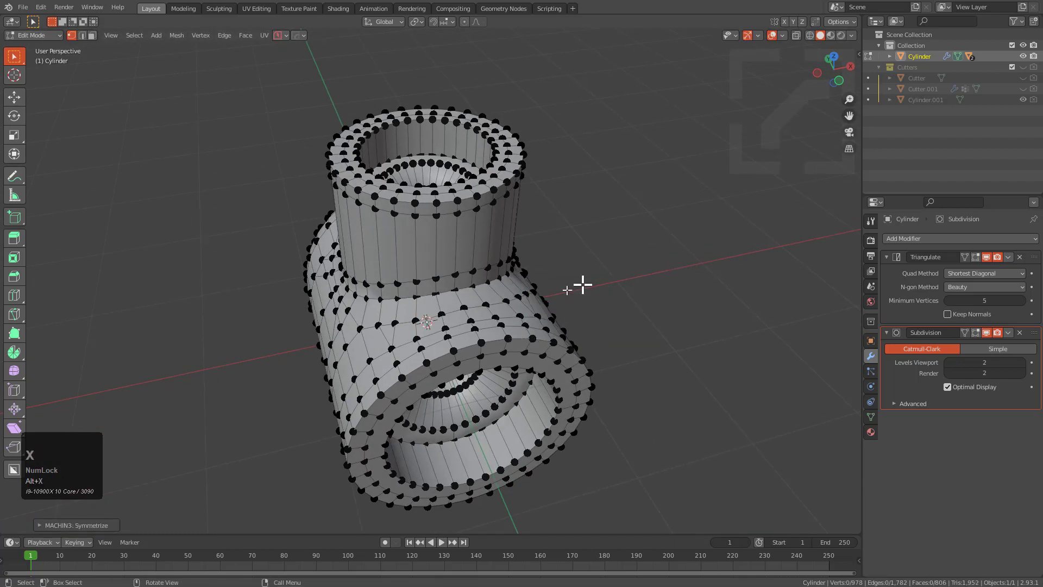
mouse_move(582, 284)
middle_mouse_down()
mouse_move(507, 294)
mouse_move(473, 319)
mouse_move(503, 283)
middle_mouse_up()
Inspect the smoothed inner bore through the open end, and remove the Subdivision modifier.
key("Tab")
scroll(527, 313, "up", 5)
middle_click_drag(673, 276, 627, 244)
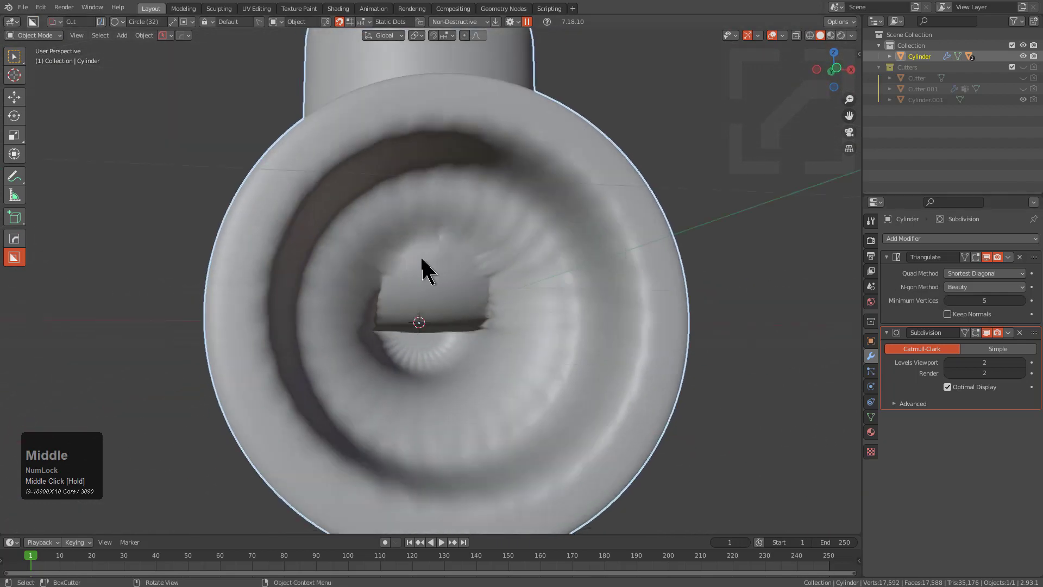
key("Tab")
middle_click_drag(426, 216, 554, 251)
key("Tab")
scroll(478, 266, "down", 3)
left_click(1019, 333)
middle_click_drag(820, 279, 523, 272)
Set the fitting's Auto Smooth angle to 30°.
key("q")
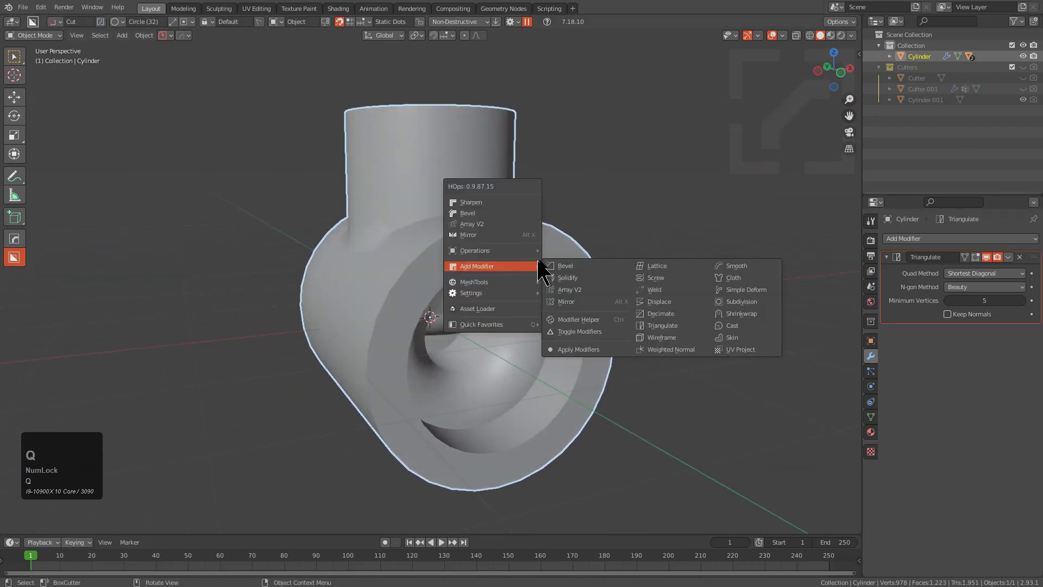
key("ctrl+grave")
left_click(680, 348)
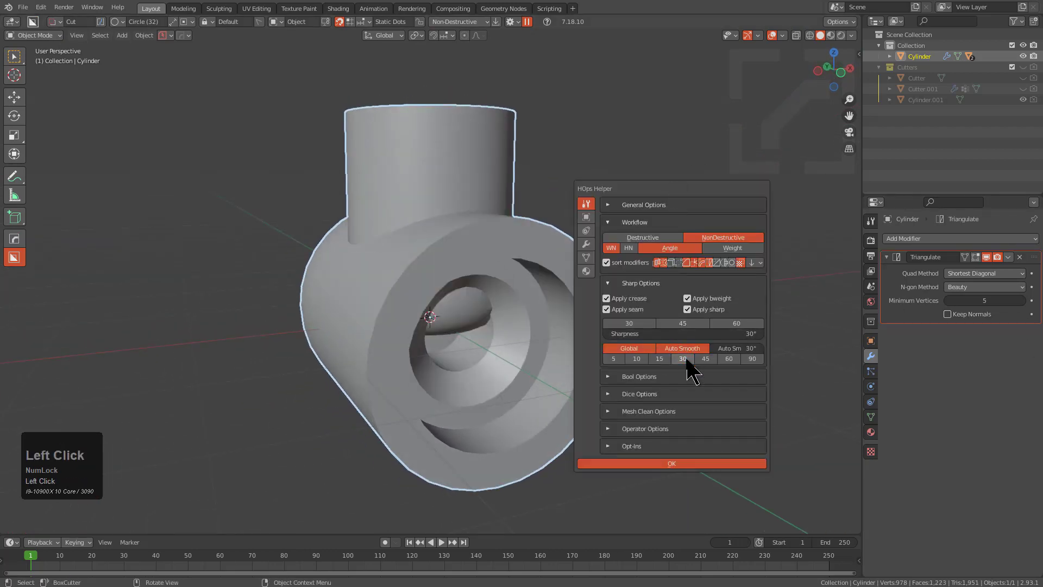
Configure the viewport with the Eevee HQ render setup.
mouse_move(542, 337)
middle_mouse_down()
mouse_move(495, 349)
mouse_move(548, 369)
mouse_move(493, 292)
mouse_move(524, 288)
middle_mouse_up()
key("alt+v")
key("e")
Add a mesh cylinder in the front view and rotate it 90°.
key("KP_1")
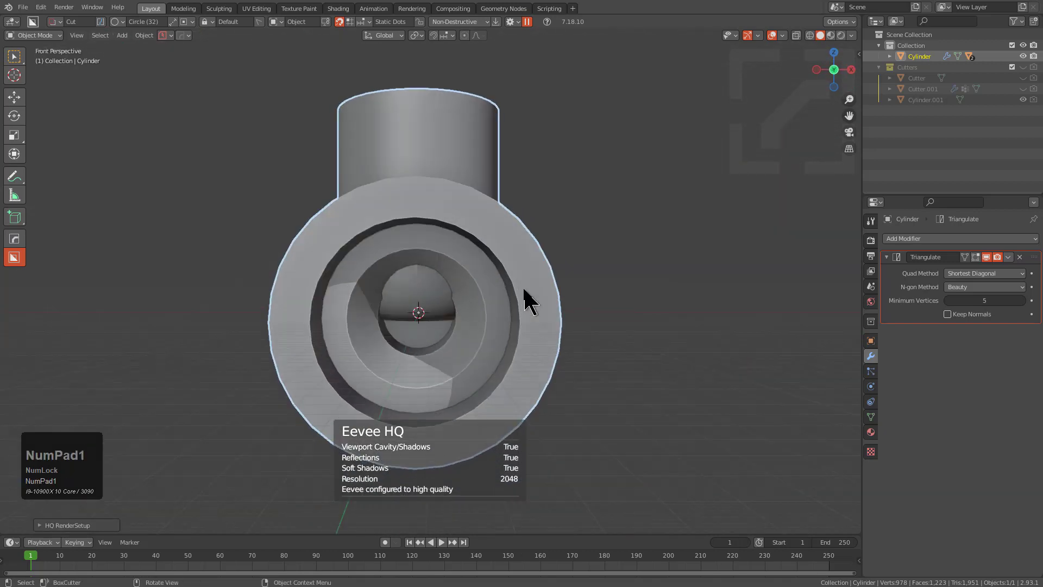
key("shift+a")
left_click(571, 360)
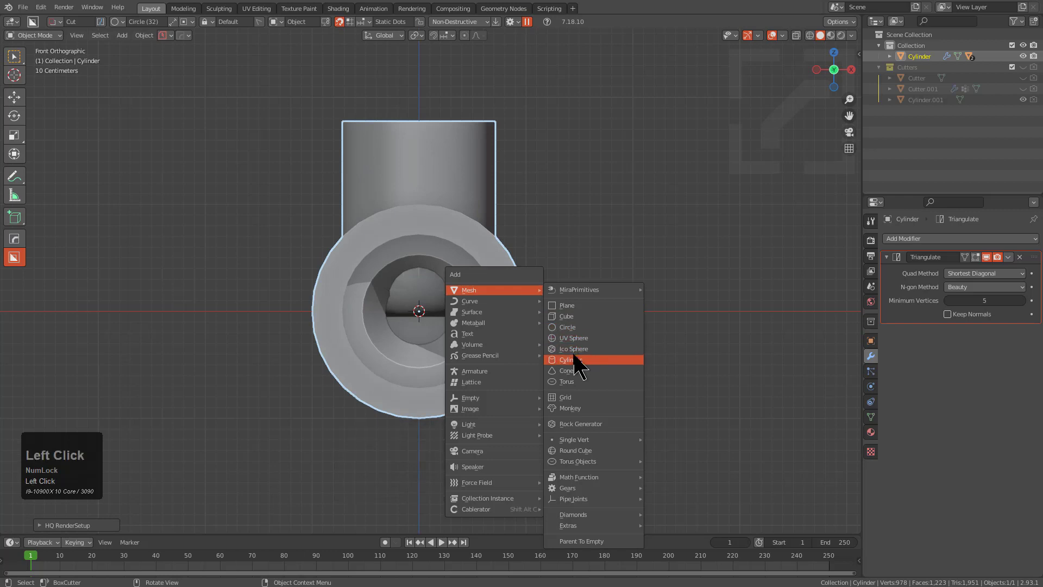
type("r90")
key("KP_Enter")
Scale the new cylinder uniformly to about 0.8, and move it sideways and along Y to sit across the fitting.
key("s")
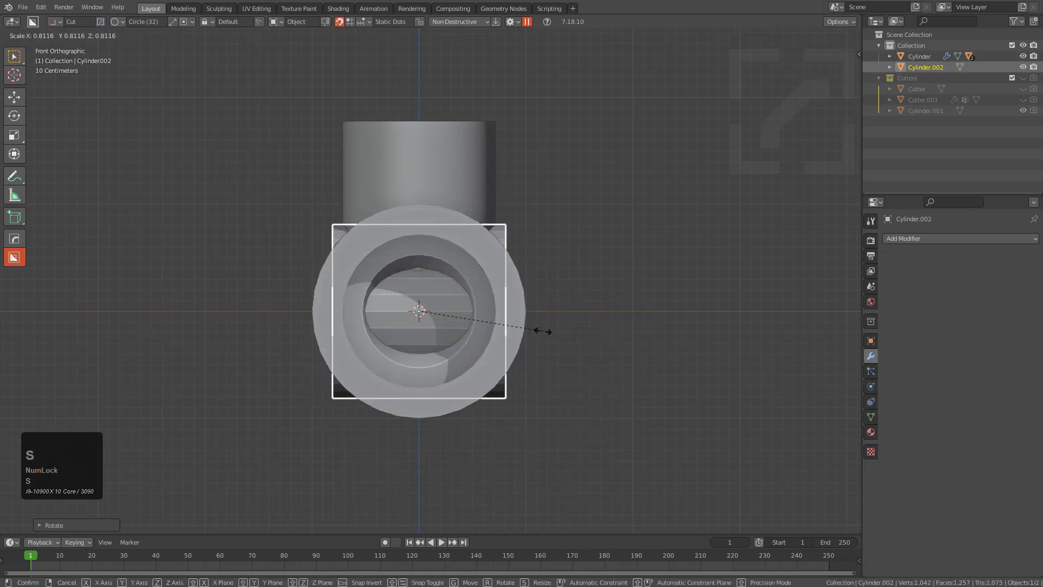
left_click(535, 328)
key("g")
left_click(468, 295)
middle_click_drag(468, 295, 491, 317)
key("g")
key("y")
left_click(578, 342)
Adjust the cross cylinder's position along the X axis in the front view.
middle_click_drag(499, 274, 562, 300, "shift")
scroll(563, 300, "up", 3)
key("g")
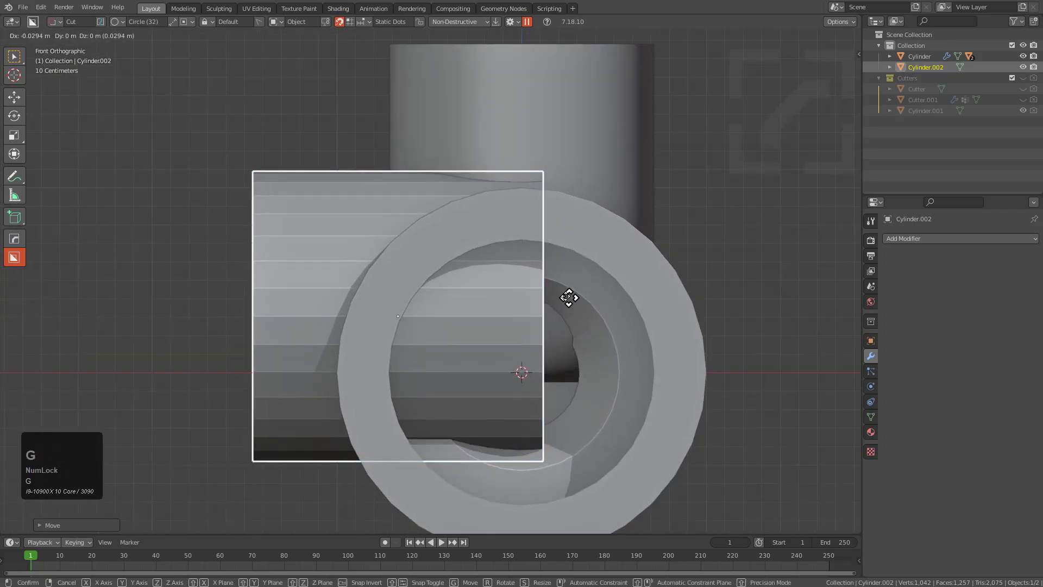
key("y")
key("x")
left_click(513, 289)
Stretch the cross cylinder along X and move it along X so it extends beyond both sides of the fitting.
middle_click_drag(476, 267, 500, 328)
scroll(489, 314, "down", 2)
key("s")
key("x")
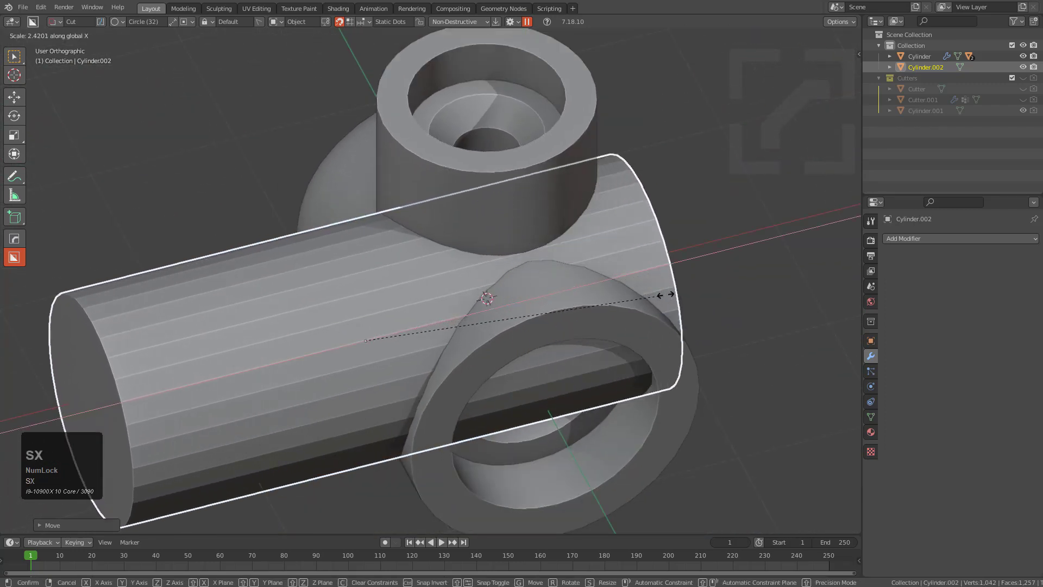
left_click(593, 319)
key("g")
key("x")
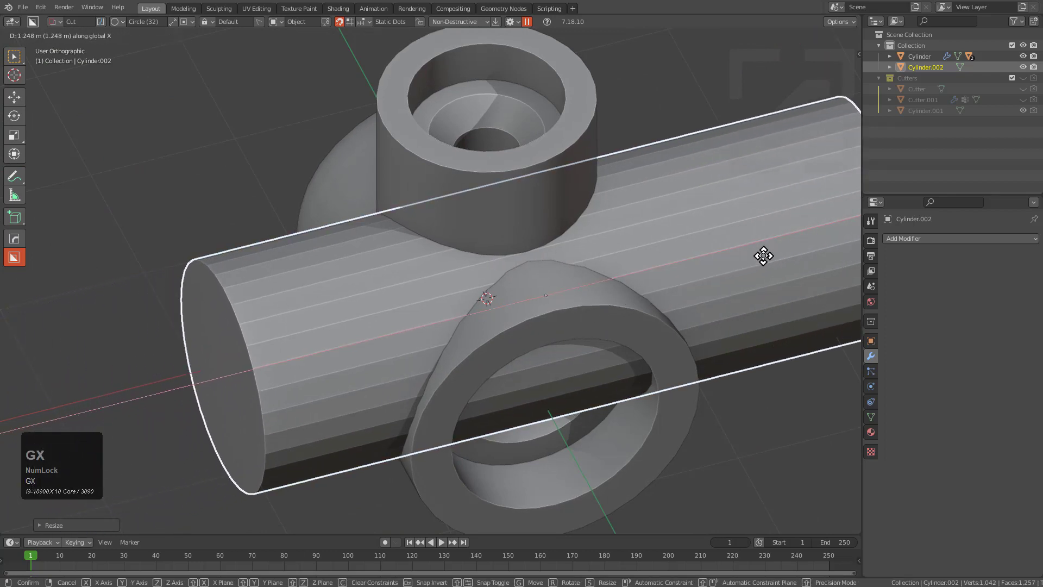
left_click(763, 256)
Shorten the cross cylinder along X and recentre it along X on the fitting.
key("s")
key("x")
left_click(685, 264)
key("g")
key("x")
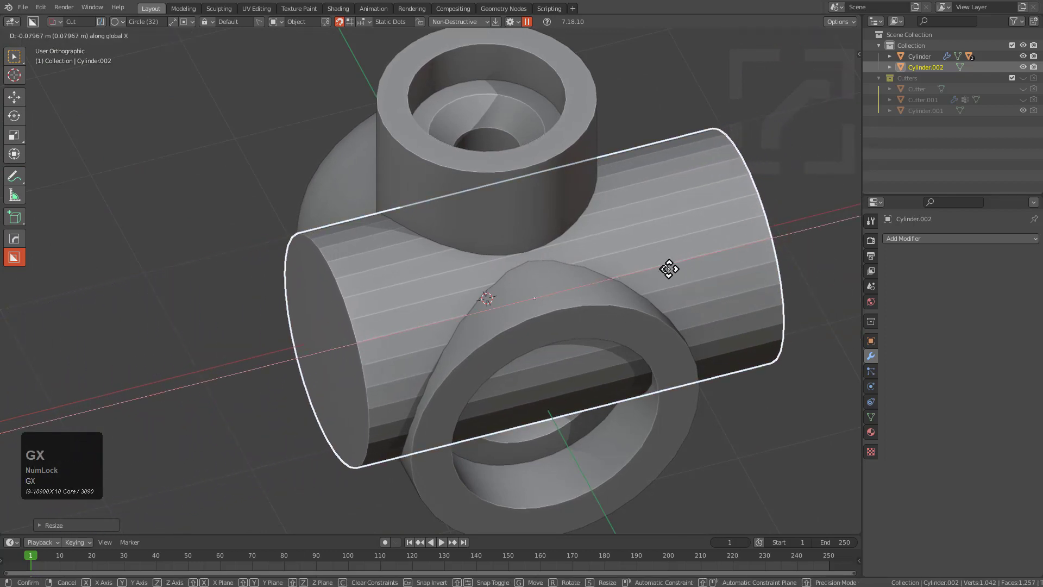
left_click(654, 279)
Join the cross cylinder to the T-shaped fitting with a boolean union.
left_click(532, 333, "shift")
middle_click_drag(533, 333, 564, 297)
key("q")
mouse_move(565, 277)
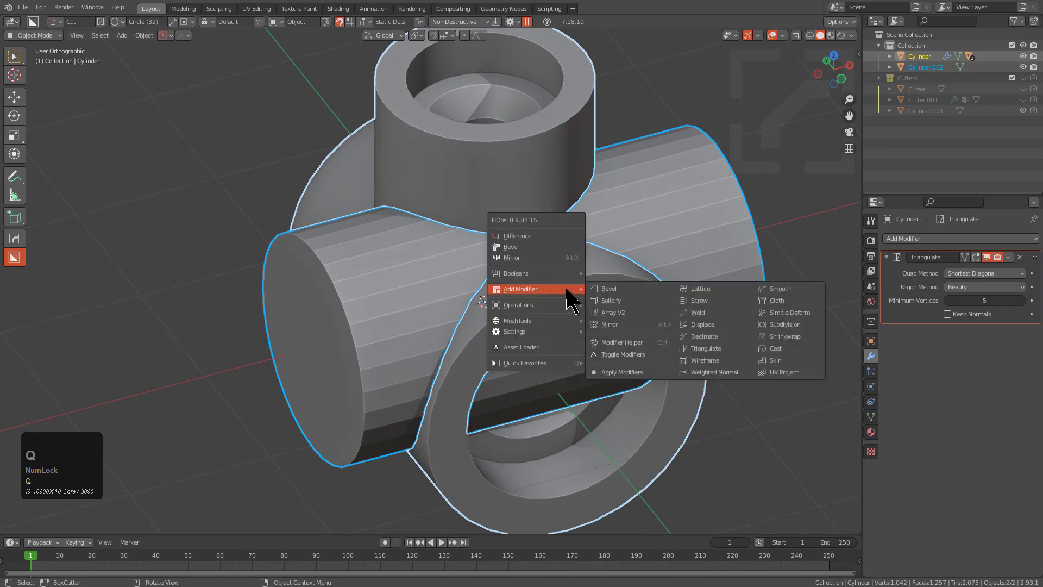
left_click(628, 299)
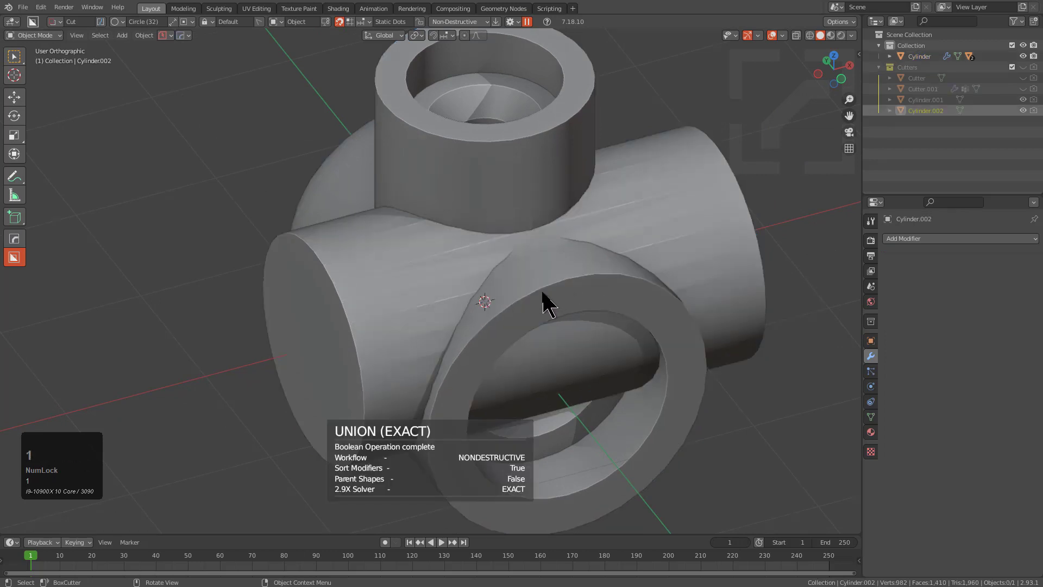
Convert the united fitting's visual geometry to mesh and open the mesh for editing.
left_click(477, 266)
key("ctrl+a")
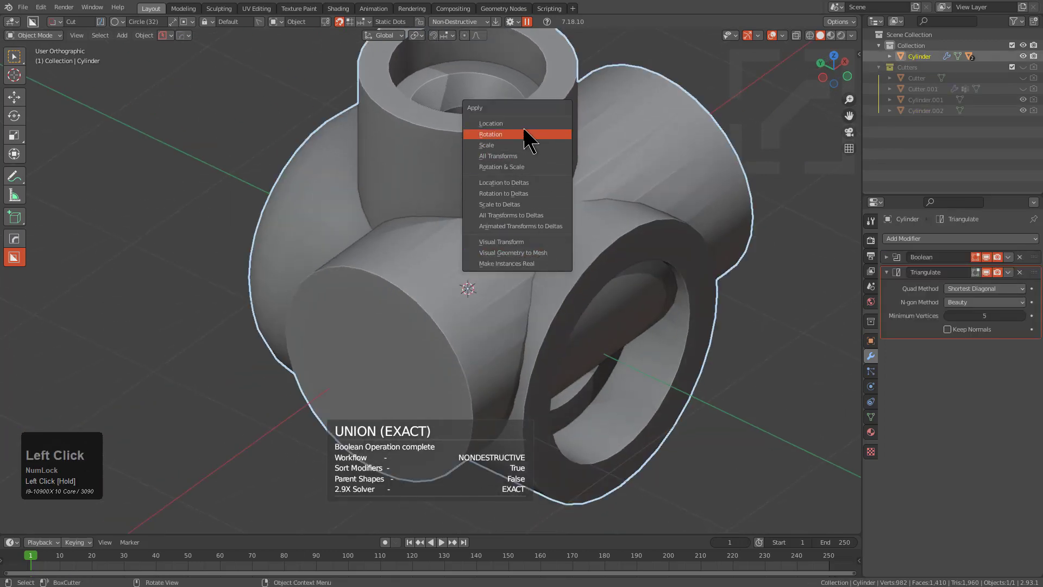
left_click(512, 253)
middle_click_drag(512, 255, 415, 301)
key("Tab")
scroll(488, 248, "up", 5)
scroll(488, 297, "down", 5)
scroll(415, 300, "down", 2)
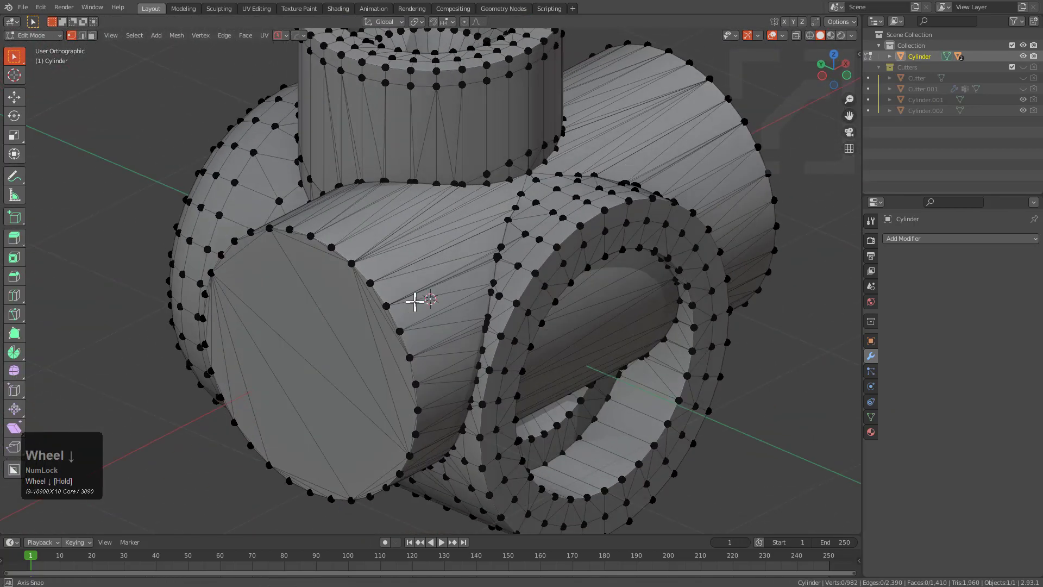
scroll(423, 294, "up", 6)
Undo the conversion of the united fitting to mesh.
key("ctrl+z")
key("ctrl+z")
key("ctrl+z")
key("ctrl+z")
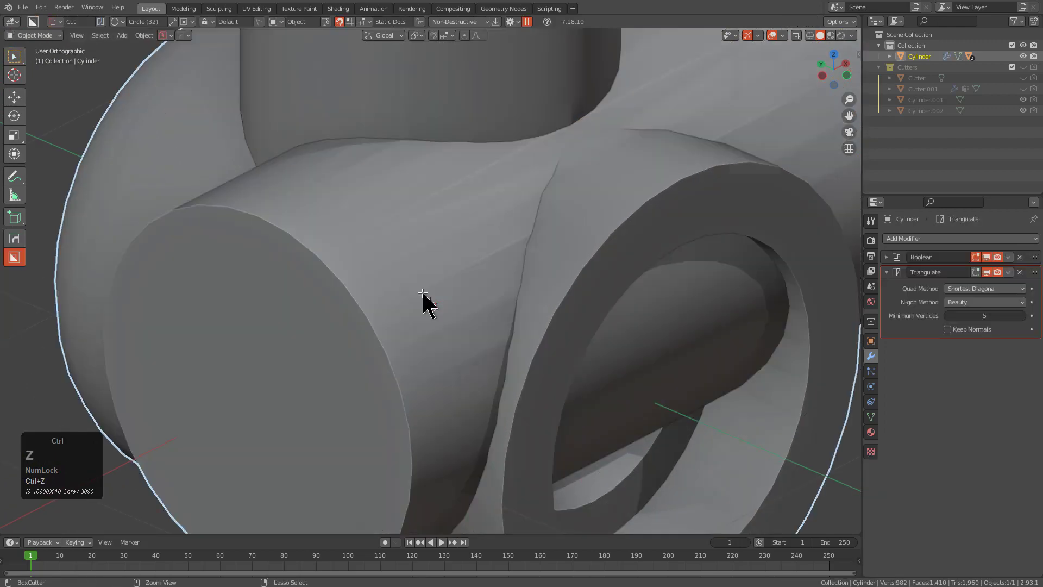
Remove the Triangulate modifier from the united fitting and convert its visual geometry to an editable mesh.
left_click(429, 289)
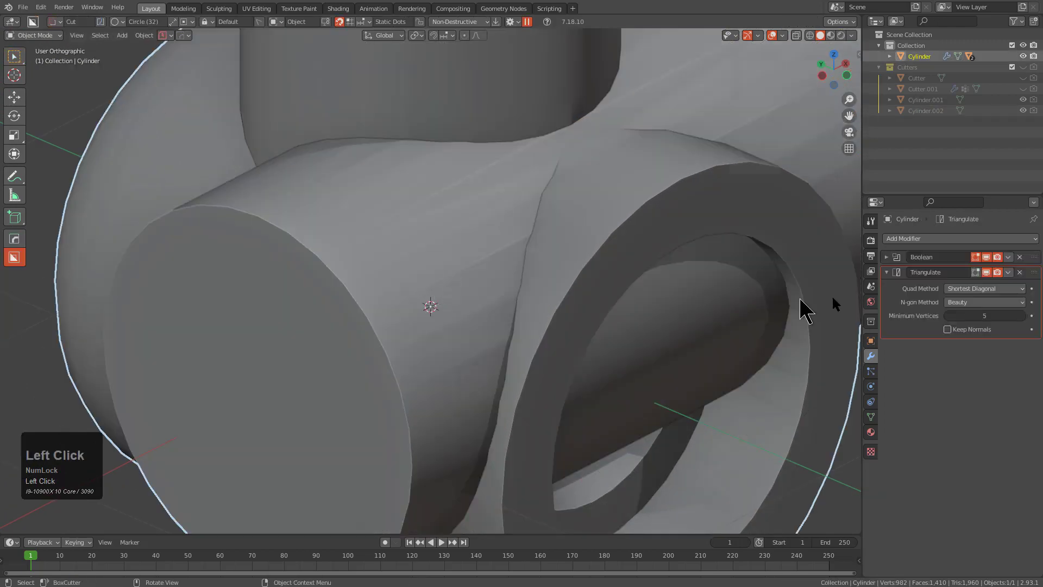
left_click(1019, 273)
key("ctrl+a")
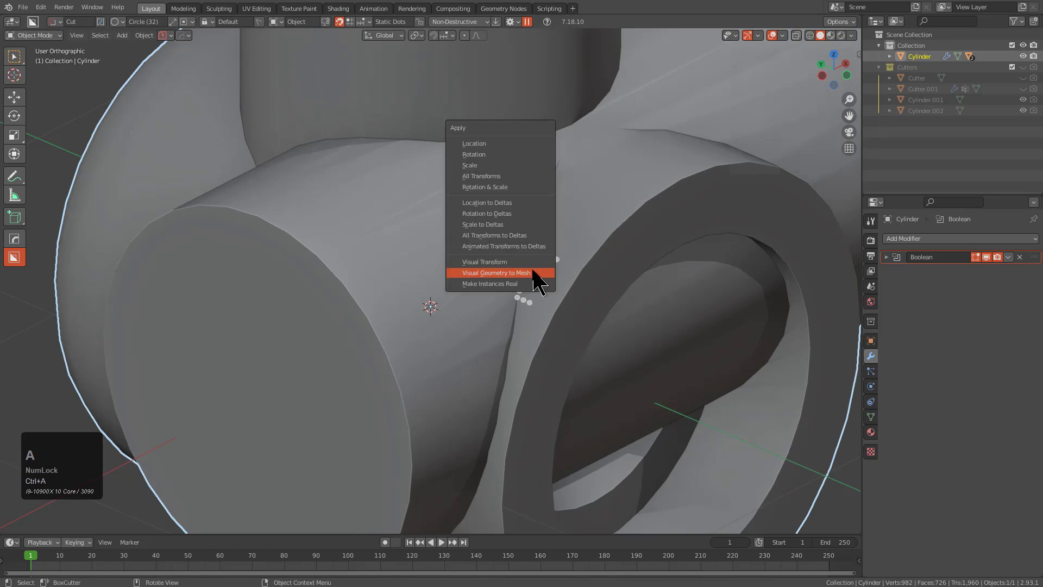
left_click(533, 273)
key("Tab")
Bevel the rim of the cross cylinder's end cap with an offset of about 0.347.
middle_click_drag(505, 272, 598, 284)
key("3")
scroll(603, 321, "down", 2)
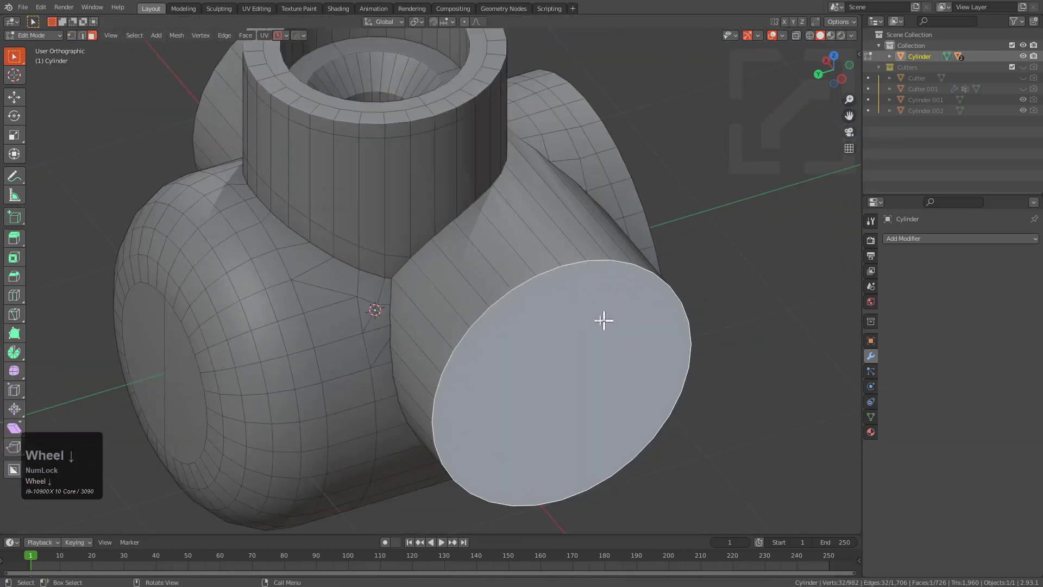
middle_click_drag(604, 320, 540, 275)
key("q")
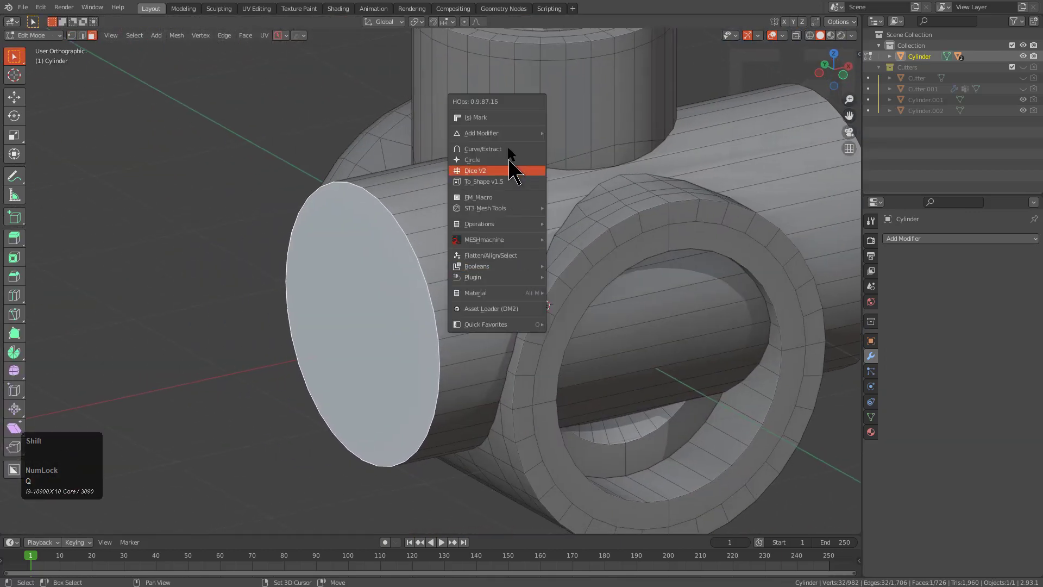
left_click(511, 117)
key("b")
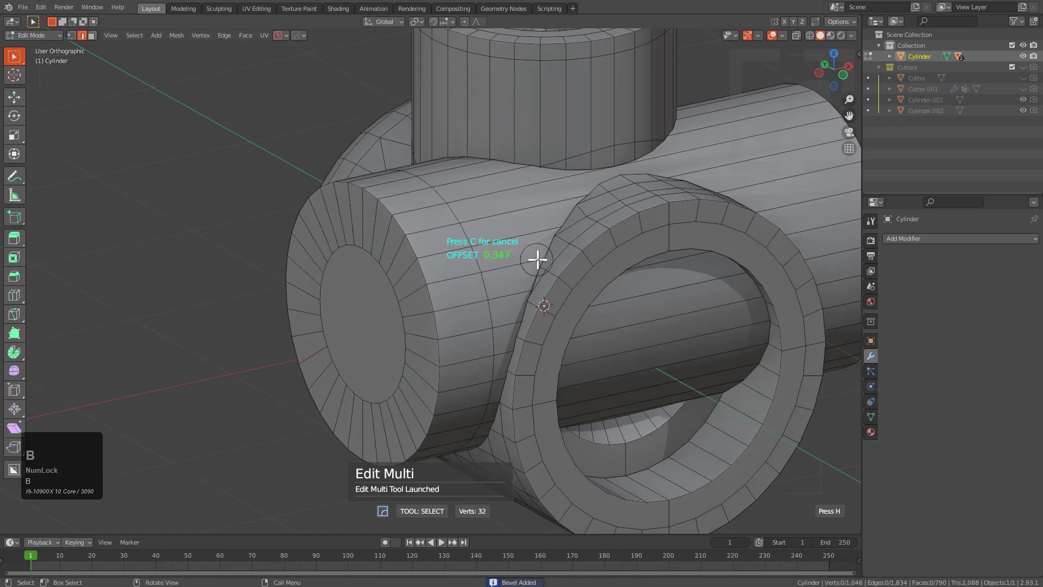
Add loop cuts on the cap and on the wall beside the cross cylinder's bevelled end.
middle_click_drag(452, 273, 540, 306)
left_click(464, 279, "ctrl")
left_click(464, 278)
left_click(456, 280)
left_click(427, 289, "ctrl")
left_click(426, 290)
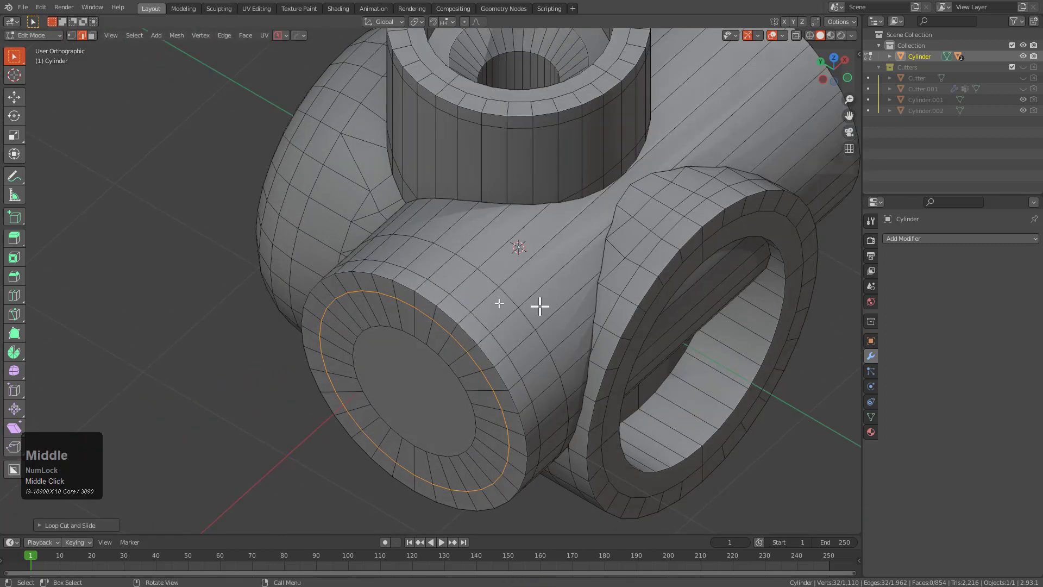
Select the centre face of the bevelled end cap and grow the selection along the cross cylinder's wall.
middle_click_drag(465, 317, 602, 296)
scroll(521, 292, "up", 3)
middle_click_drag(489, 285, 566, 305, "shift")
key("1")
scroll(565, 305, "down", 3)
key("3")
left_click(586, 321)
key("ctrl+KP_Add")
key("ctrl+KP_Add")
key("ctrl+KP_Add")
key("ctrl+KP_Add")
key("ctrl+KP_Add")
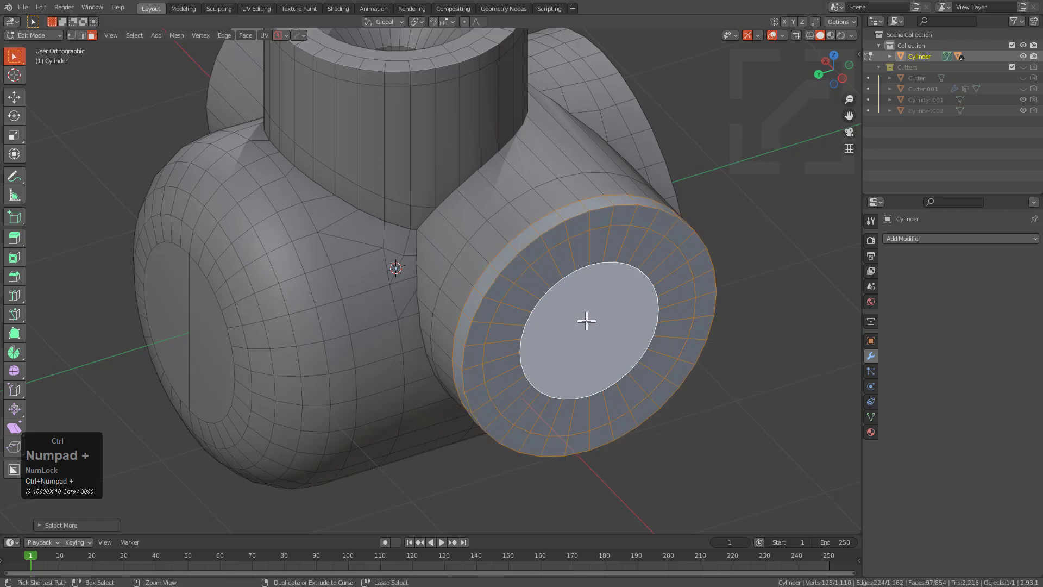
Add the cross cylinder's opposite end cap to the selection and grow the selection.
middle_click_drag(586, 321, 540, 314)
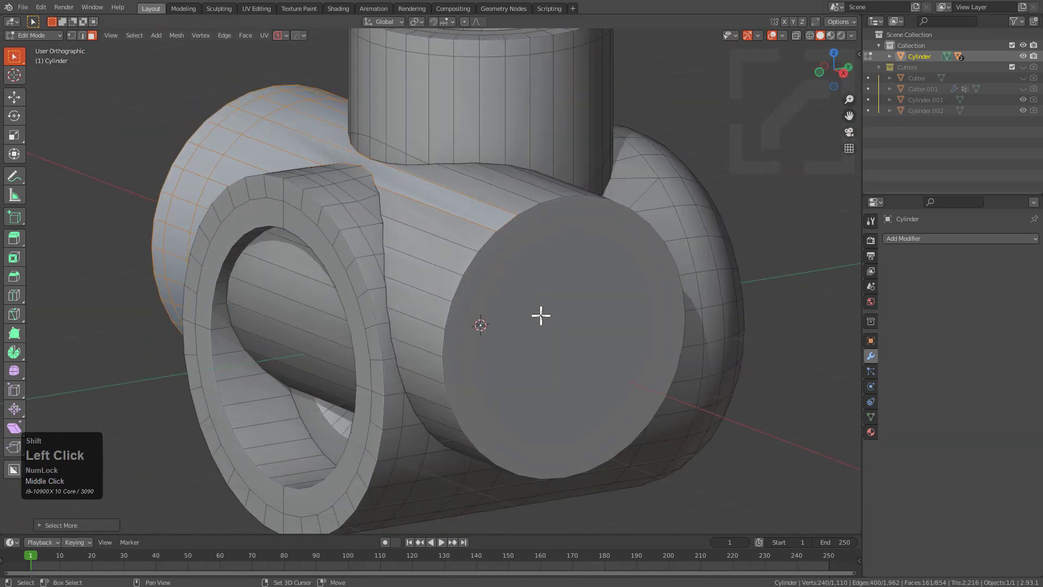
left_click(541, 315, "shift")
key("ctrl+z")
key("ctrl+z")
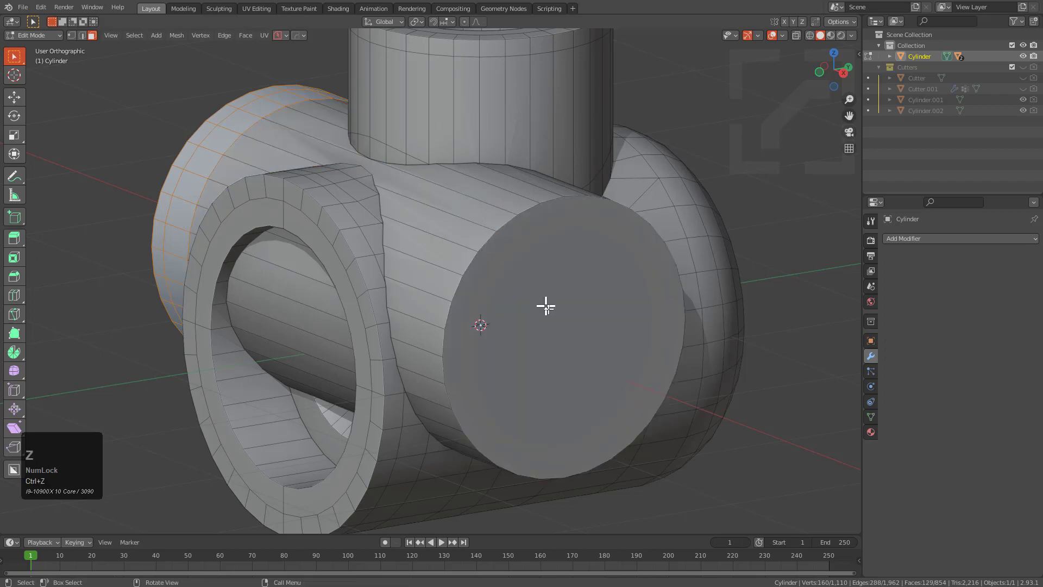
left_click(550, 311, "shift")
key("ctrl+KP_Add")
middle_click_drag(555, 319, 455, 329)
scroll(455, 329, "up", 2)
key("shift+grave")
middle_click_drag(425, 252, 491, 275)
right_click(490, 275)
left_click(496, 284)
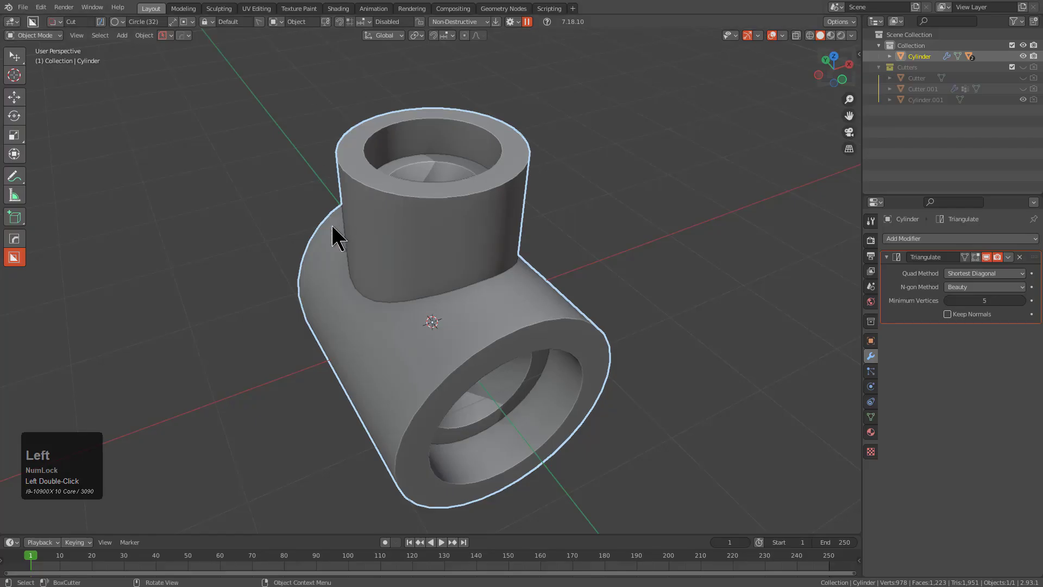
Save the T-shaped fitting with PowerSave as toposolve_meshmachine_02.
middle_click_drag(332, 226, 512, 266)
key("Tab")
scroll(513, 266, "up", 2)
scroll(512, 266, "down", 3)
key("Tab")
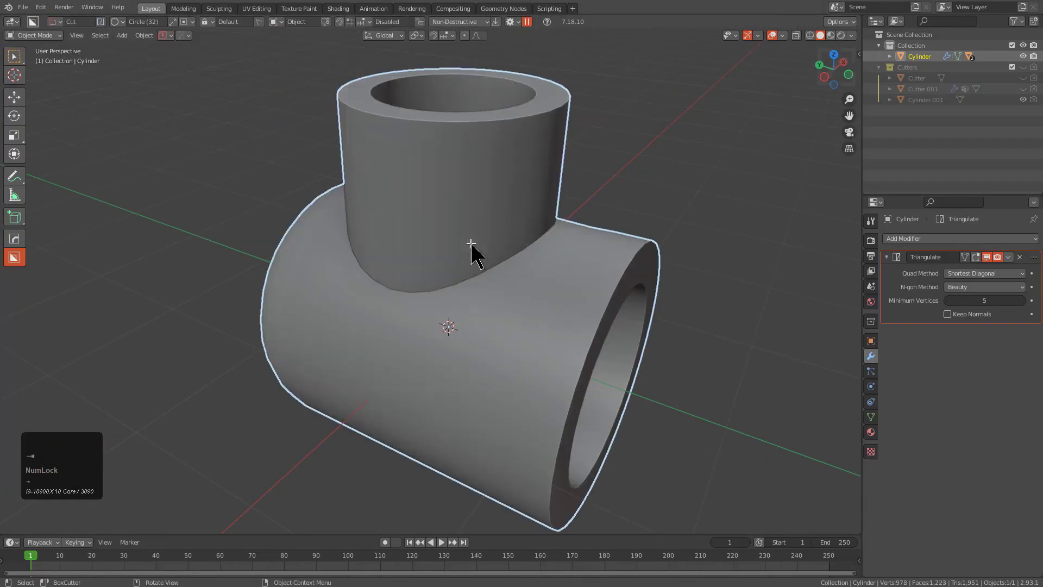
scroll(473, 251, "down", 1)
left_click(169, 36)
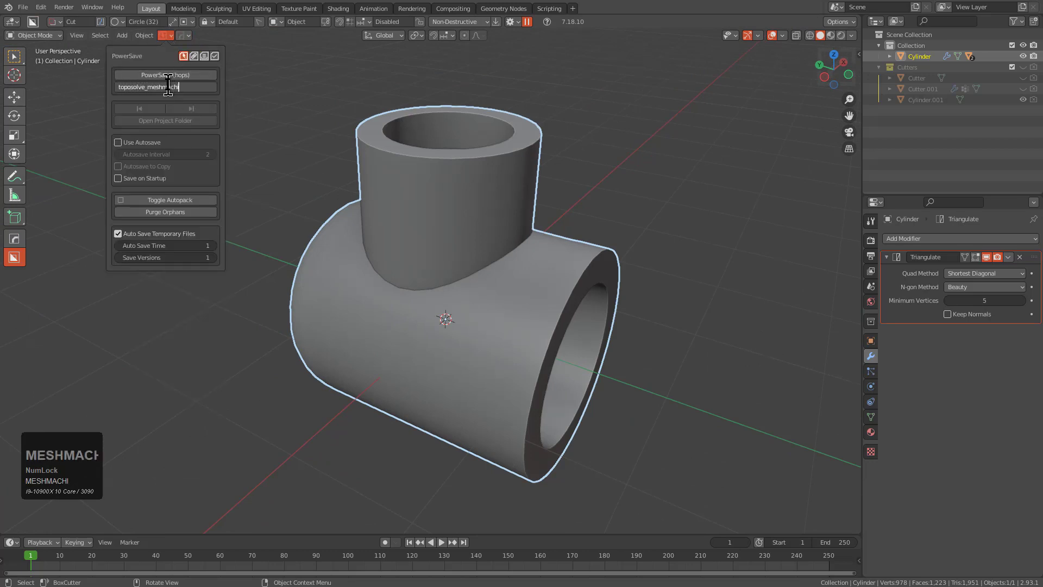
left_click(167, 75)
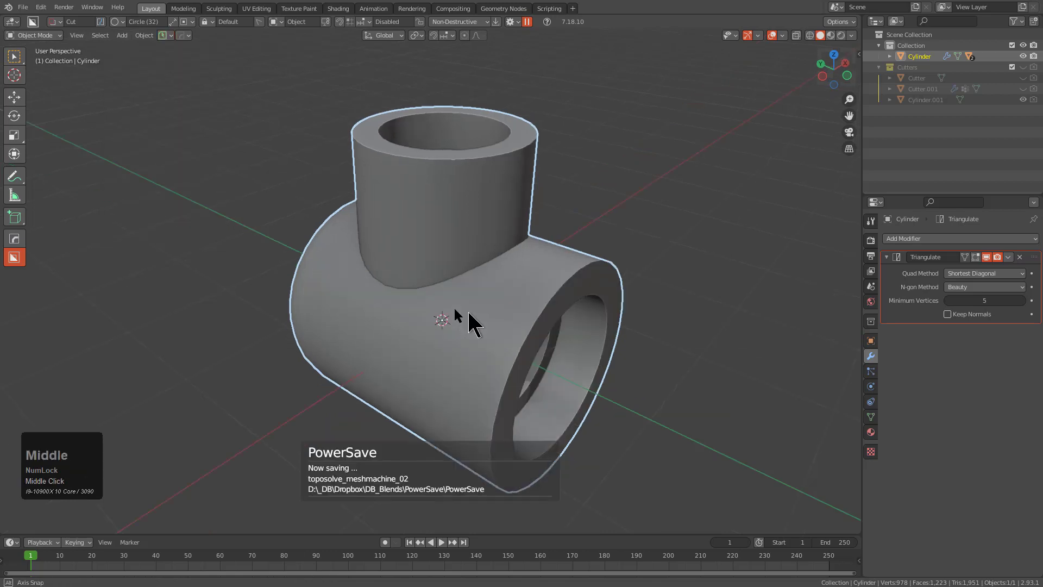
Add a cylinder mesh in the front view and rotate it 90° about Y.
middle_click_drag(454, 308, 408, 298)
key("KP_1")
key("shift+a")
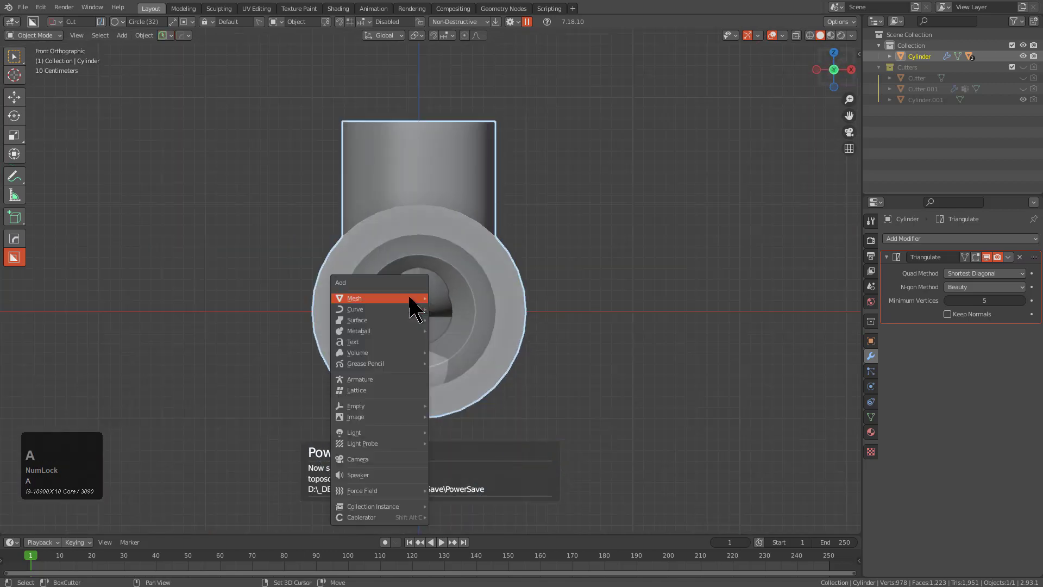
mouse_move(413, 297)
left_click(467, 366)
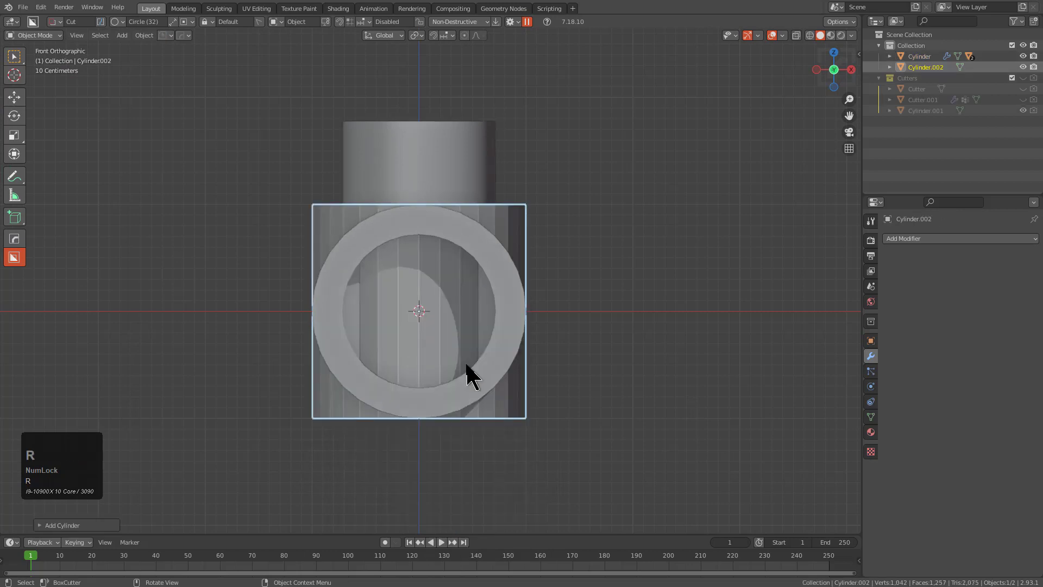
key("r")
key("y")
key("9")
key("0")
key("KP_Enter")
Stretch the new cylinder along X beyond both sides of the fitting and raise it along Z.
key("s")
key("x")
left_click(529, 378)
key("g")
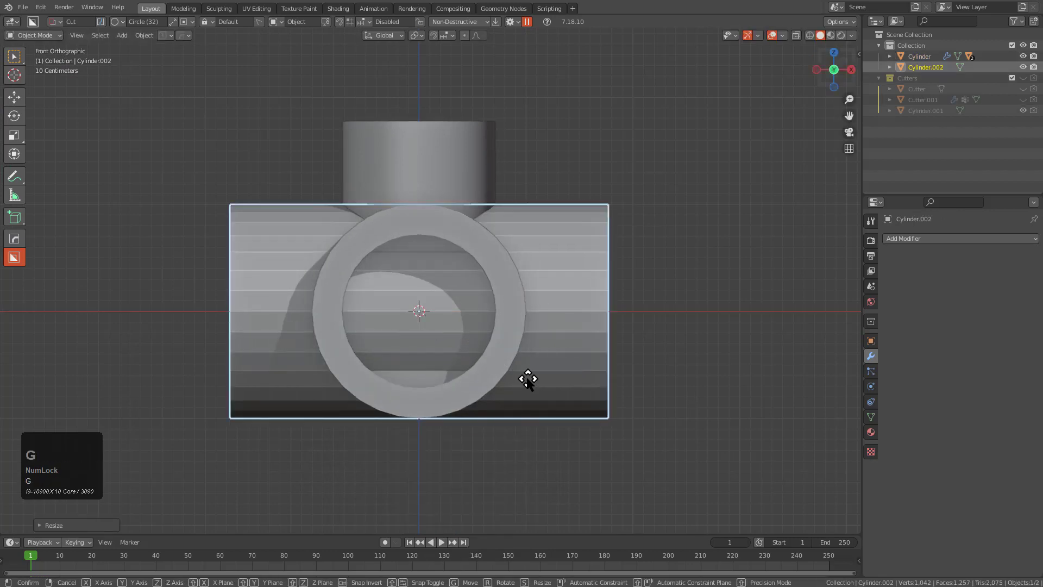
key("z")
left_click(532, 328)
Scale the cross cylinder down uniformly and adjust its height along Z.
key("s")
left_click(505, 312)
middle_click_drag(472, 297, 559, 344)
scroll(559, 344, "up", 2)
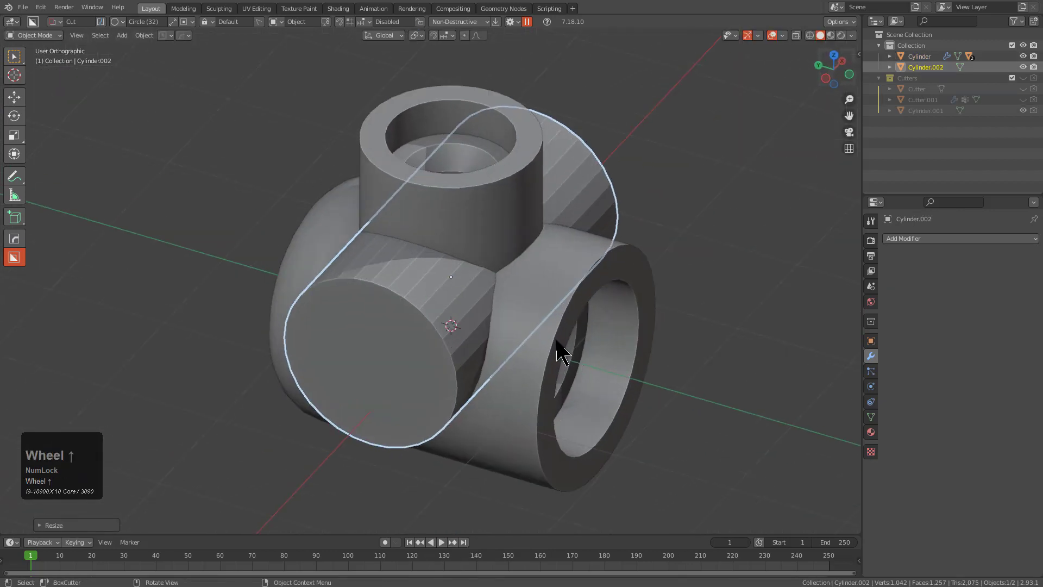
key("g")
key("z")
left_click(563, 309)
Move the cross cylinder along Y towards the fitting's open front end and rescale it uniformly.
key("g")
key("y")
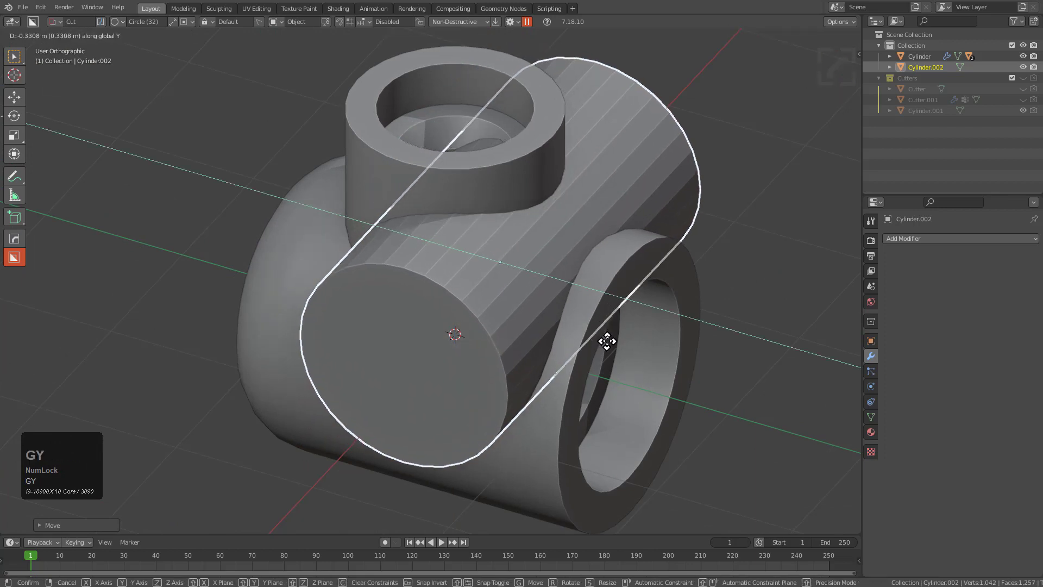
left_click(593, 344)
scroll(596, 344, "up", 3)
key("s")
left_click(613, 348)
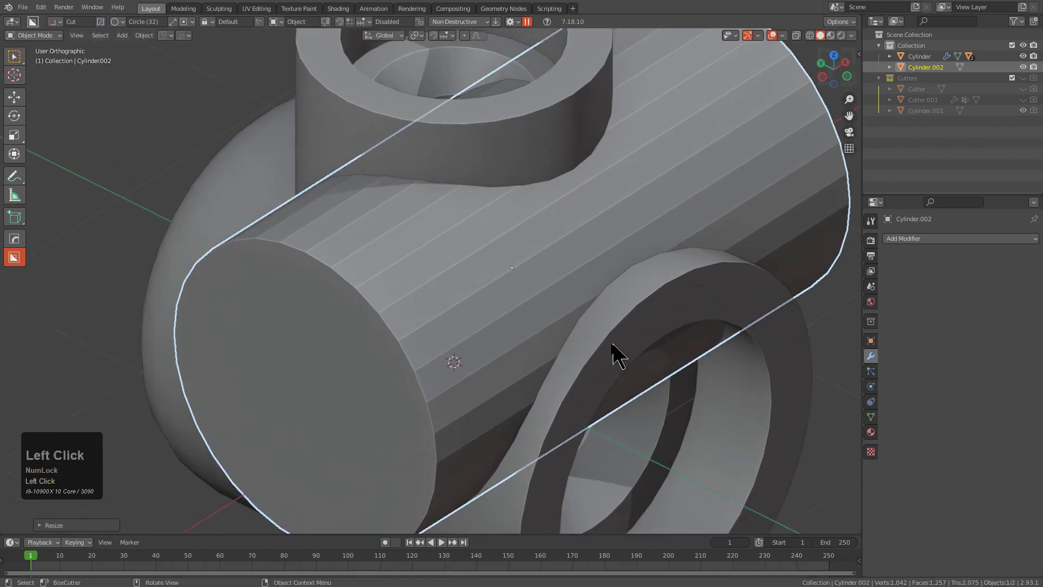
Fine-tune the cross cylinder's height along Z so it crosses the fitting below the branch.
middle_click_drag(612, 353, 654, 368)
key("g")
key("z")
left_click(635, 378)
key("g")
key("z")
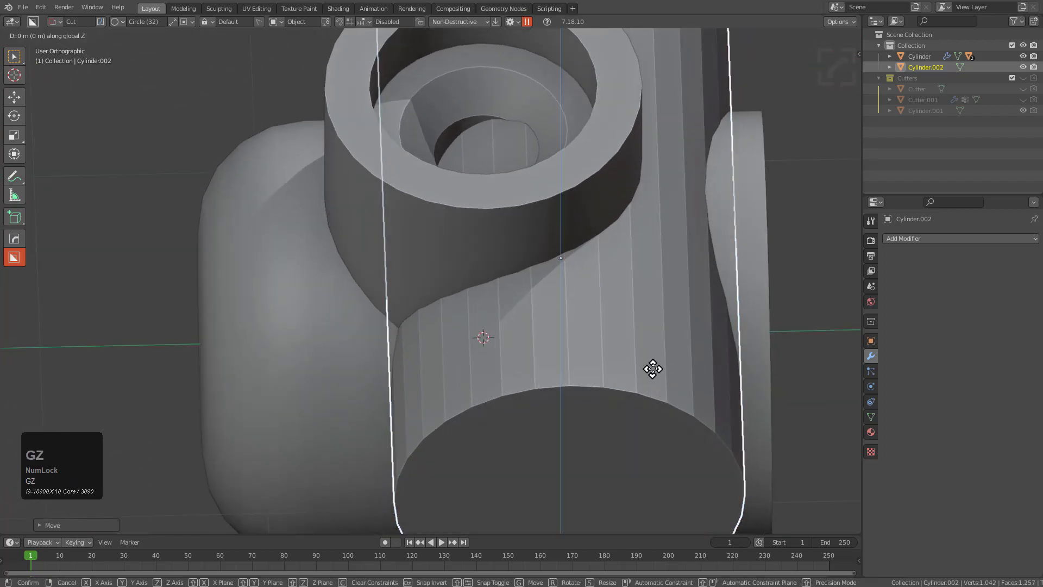
left_click(668, 360)
Select the floor faces inside the vertical branch's bore, grow the selection up the inner steps, and dissolve it into one face.
middle_click_drag(612, 321, 619, 342)
left_click(529, 269)
key("Tab")
middle_click_drag(519, 266, 498, 295, "shift")
scroll(531, 295, "up", 2)
key("alt+space")
key("Escape")
key("alt+z")
key("3")
left_click(563, 330)
key("alt+z")
left_click(552, 322)
key("alt+z")
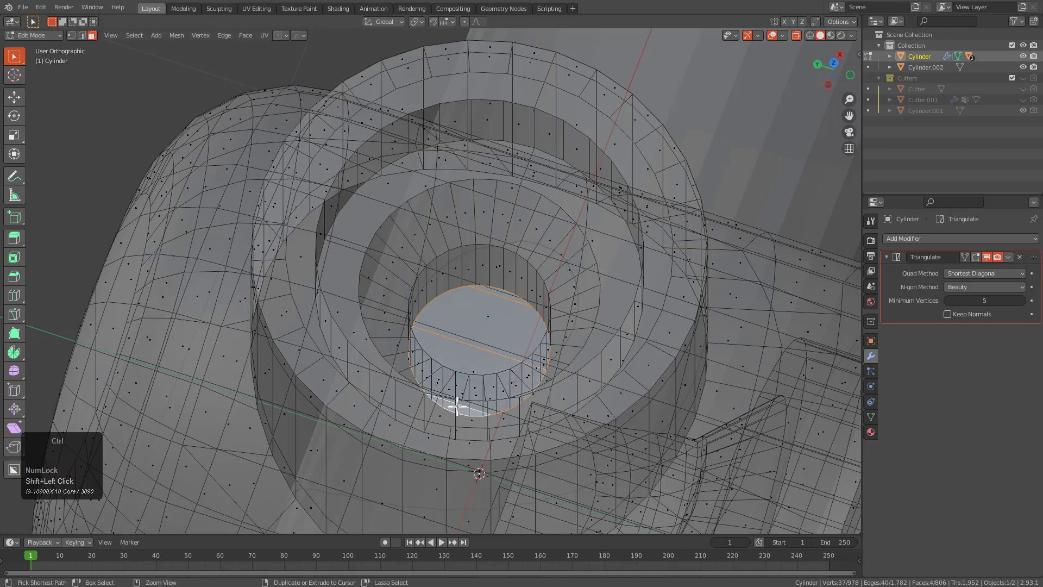
key("ctrl+KP_Add")
key("ctrl+KP_Add")
key("ctrl+KP_Add")
key("ctrl+x")
key("alt+z")
middle_click_drag(563, 313, 516, 302)
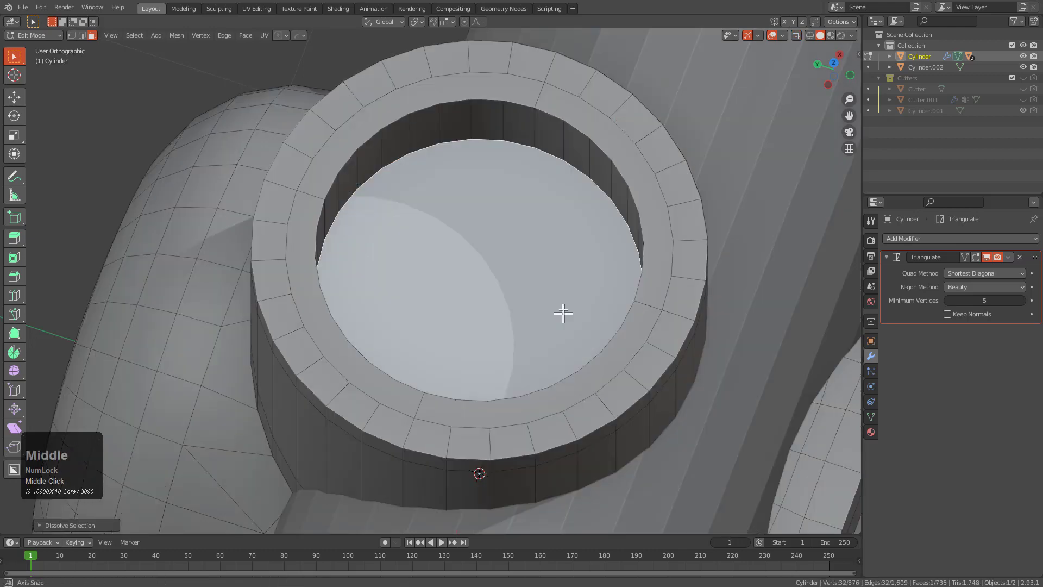
scroll(556, 293, "down", 3)
Select the cross cylinder and the fitting in object mode and combine them with a boolean union.
key("Tab")
left_click(472, 311)
middle_click_drag(528, 348, 537, 276, "shift")
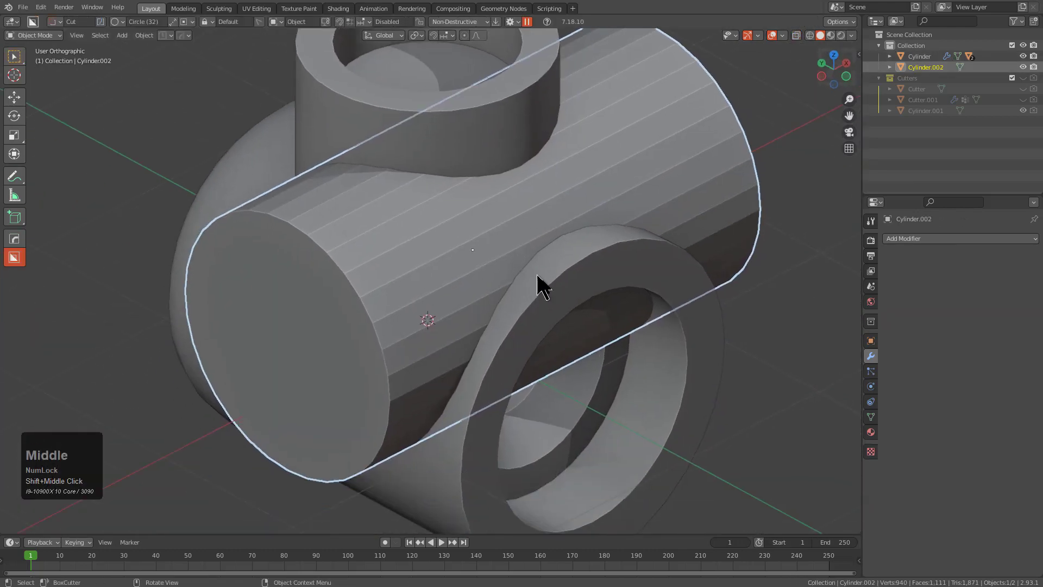
left_click(565, 285, "shift")
key("q")
mouse_move(559, 316)
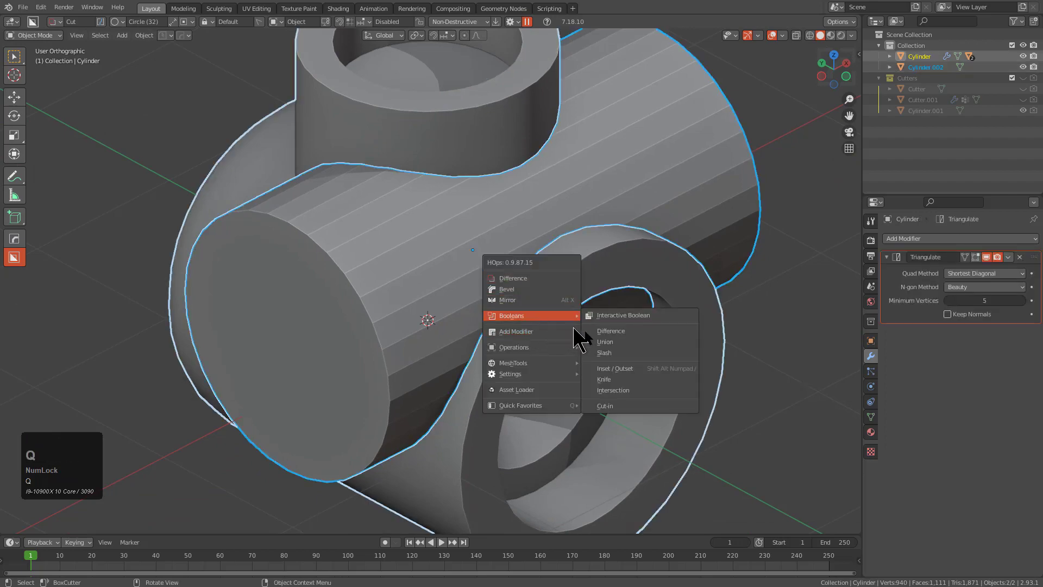
left_click(600, 342)
Try to convert the united fitting's visual geometry to mesh while it still has the Triangulate modifier.
left_click(421, 296)
key("ctrl+a")
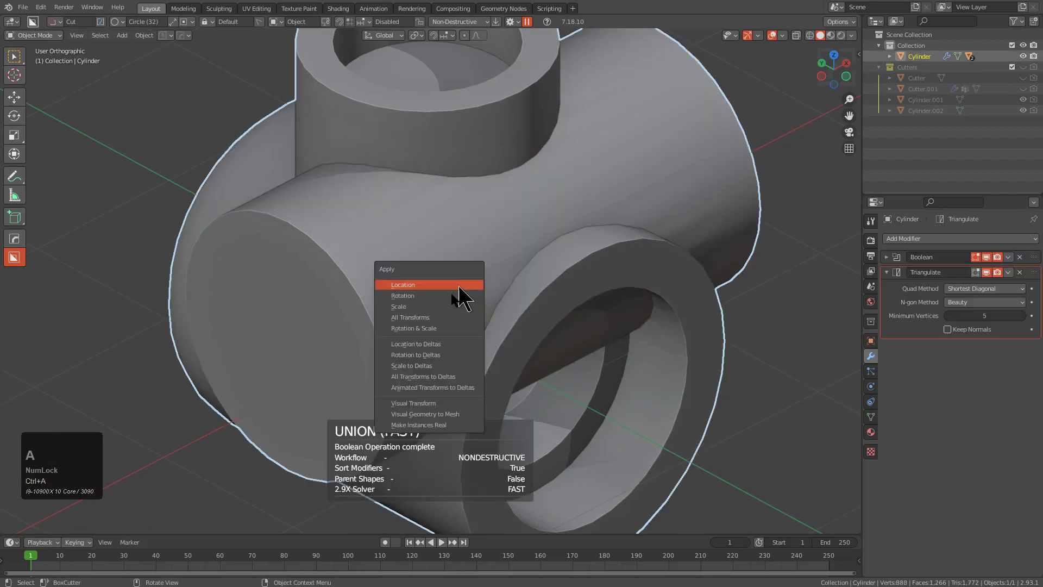
left_click(435, 414)
mouse_move(541, 315)
middle_mouse_down()
mouse_move(512, 326)
mouse_move(543, 319)
middle_mouse_up()
key("Tab")
key("ctrl+z")
key("ctrl+z")
key("ctrl+z")
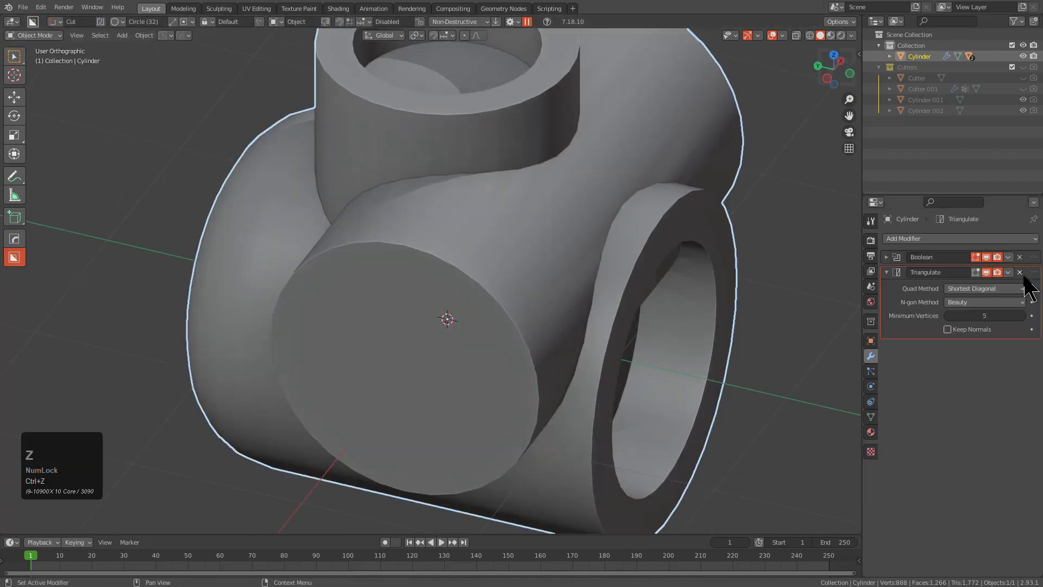
Convert the united fitting to mesh without its Triangulate modifier, and save the file.
left_click(1020, 273)
key("ctrl+a")
left_click(614, 276)
key("ctrl+s")
Select both end caps of the cross cylinder, grow the selection to the junctions, and reduce it to the boundary edge loops.
middle_click_drag(614, 276, 445, 292)
key("Tab")
key("3")
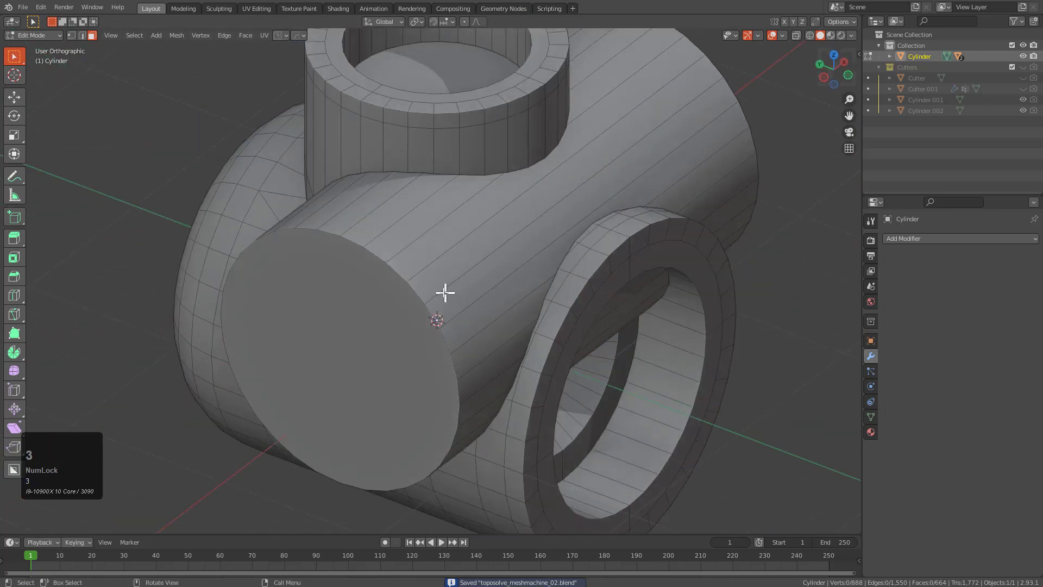
left_click(422, 305)
middle_click_drag(600, 245, 501, 307)
left_click(582, 239, "shift")
key("ctrl+KP_Add")
scroll(577, 197, "up", 3)
key("shift+b")
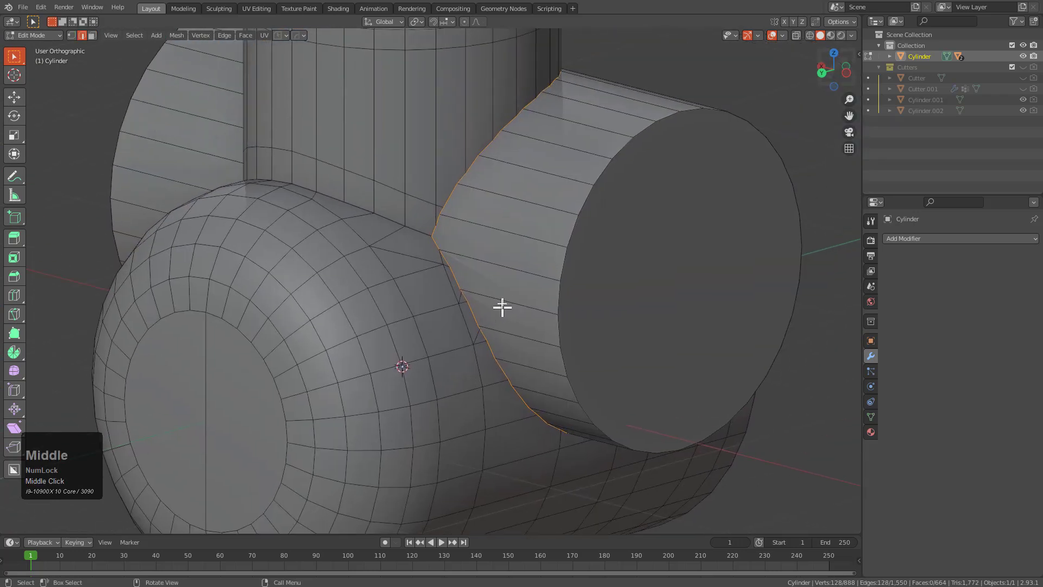
Run Boolean Cleanup on the selected junction edge loops, using side B as the reference.
scroll(526, 258, "up", 4)
scroll(529, 255, "down", 2)
key("y")
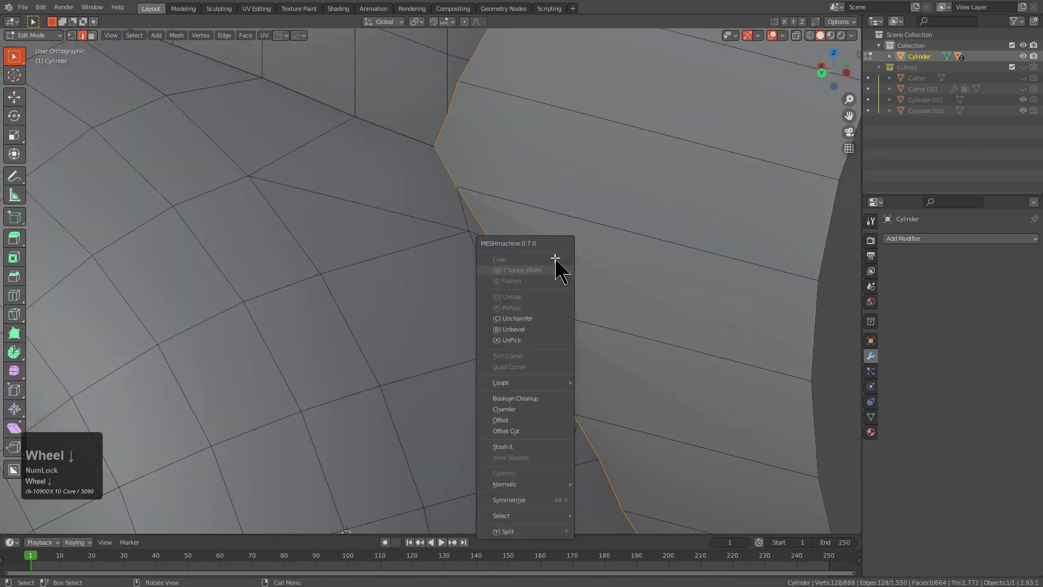
left_click(515, 398)
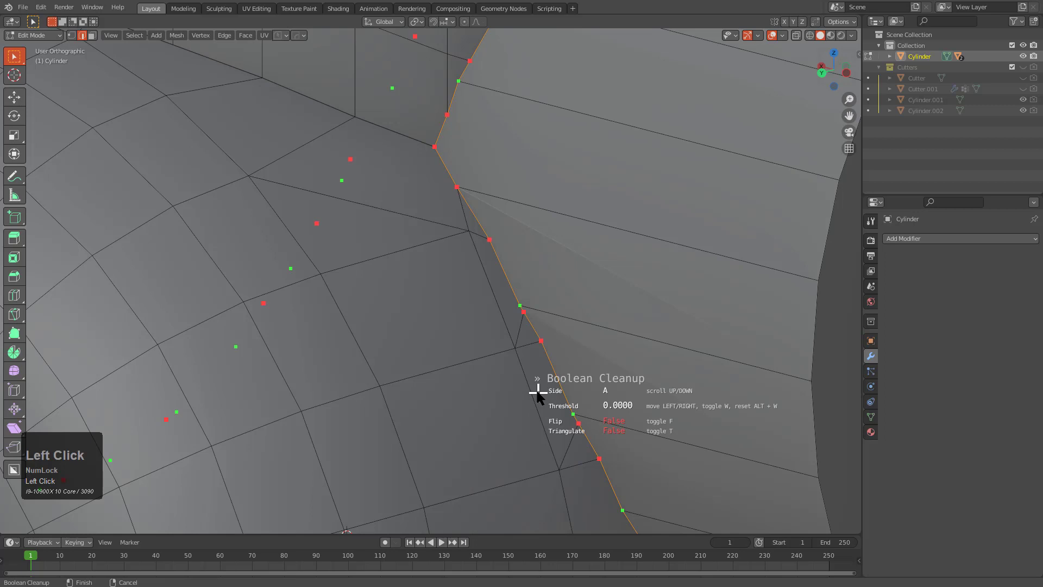
scroll(538, 392, "up", 1)
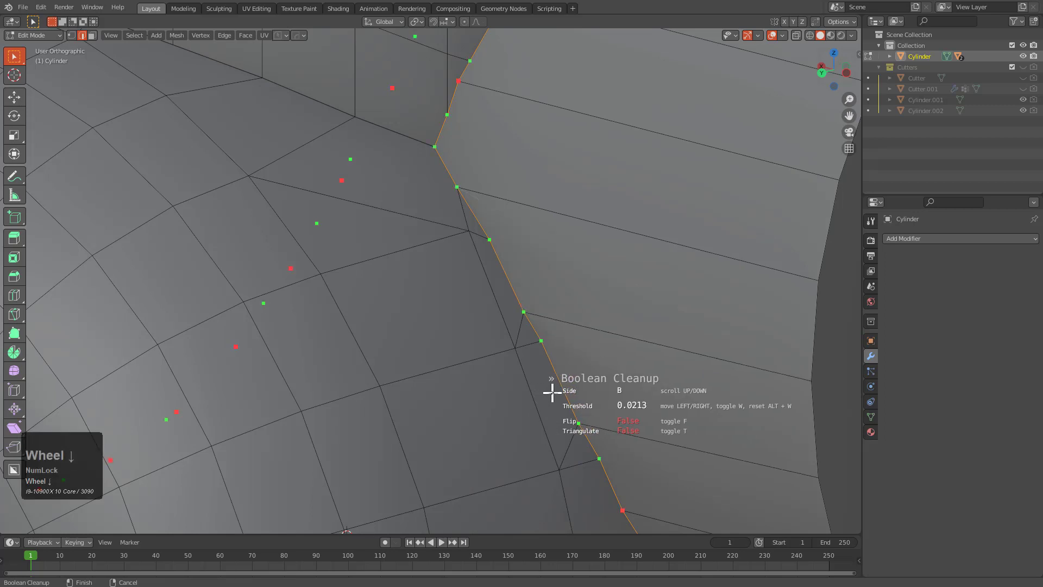
left_click(568, 391)
scroll(521, 363, "down", 5)
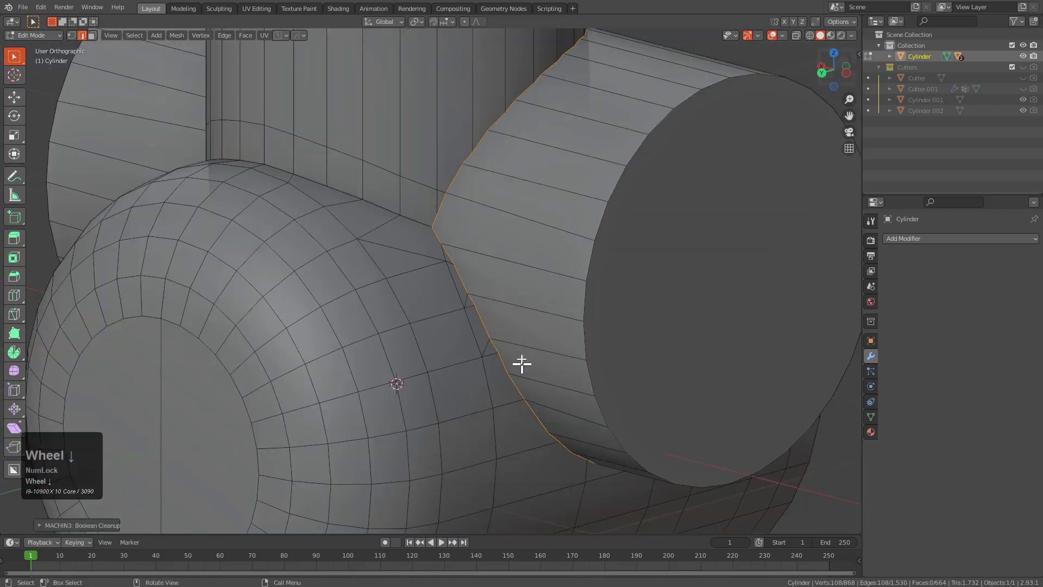
Add one edge loop around the narrow outer wall of the side opening, between its rim and the cross cylinder junction.
middle_click_drag(522, 363, 429, 275)
scroll(435, 269, "down", 3)
scroll(495, 261, "up", 4)
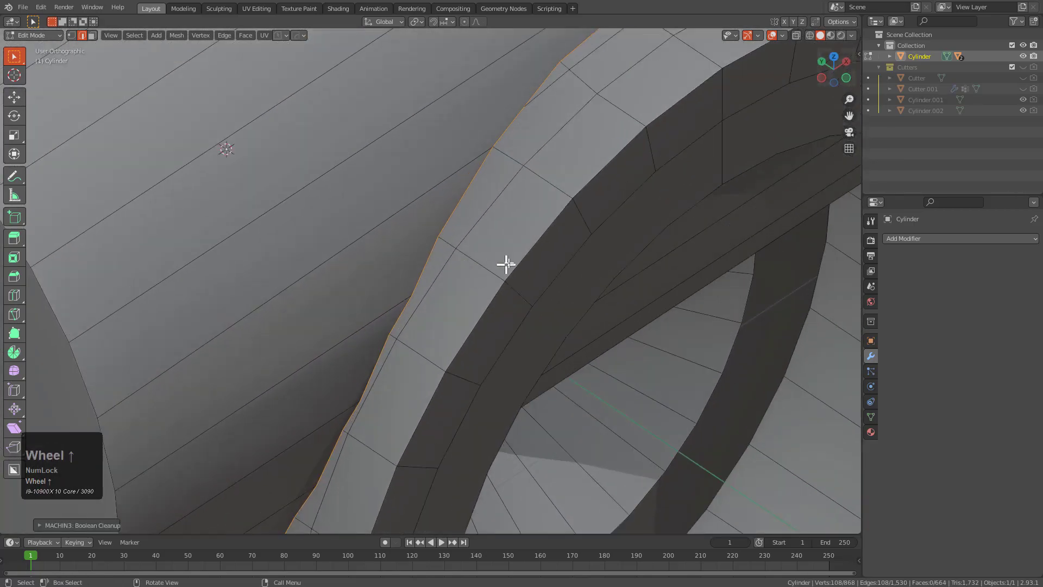
key("ctrl+r")
left_click(477, 256)
left_click(458, 252)
scroll(431, 318, "down", 3)
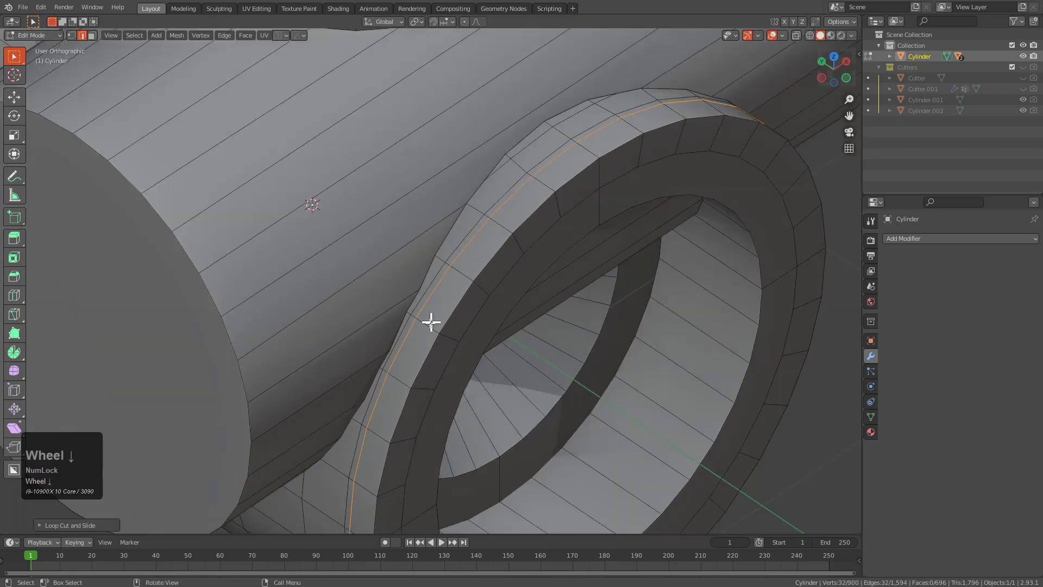
Select the cross cylinder's end cap face and bevel its perimeter with two segments.
middle_click_drag(430, 318, 345, 279)
scroll(260, 268, "down", 2)
key("3")
left_click(284, 266)
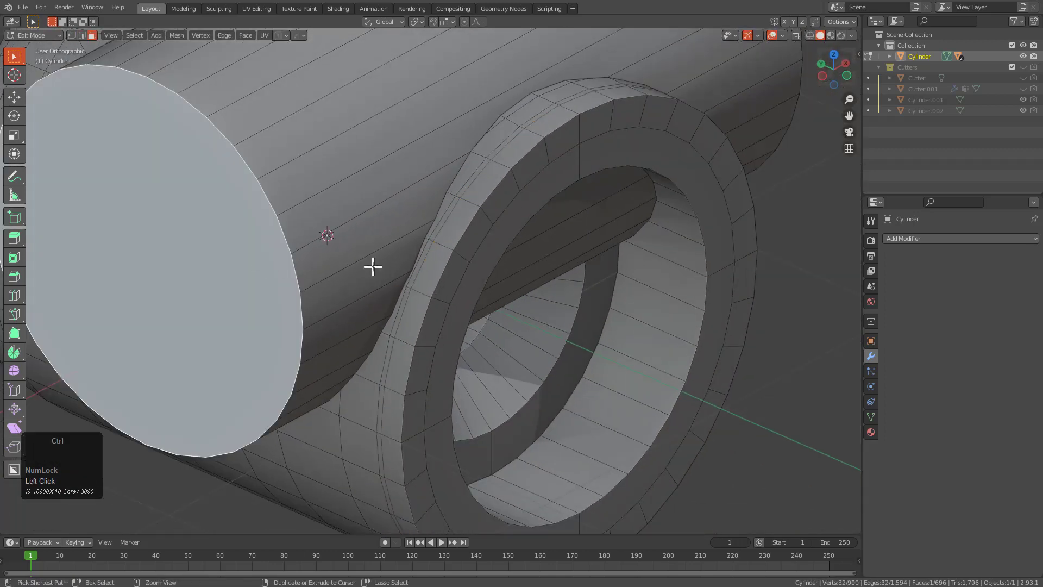
key("ctrl+b")
scroll(434, 275, "up", 1)
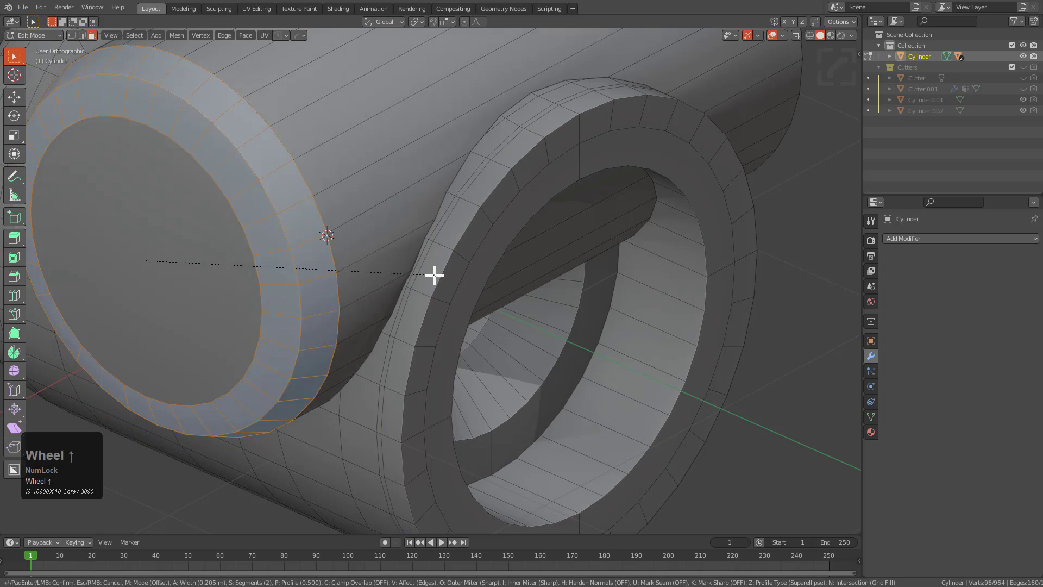
left_click(591, 303)
scroll(337, 263, "down", 2)
Select the outermost bevel edge loop on the cross cylinder's wall and move it along X toward the pipe junctions.
middle_click_drag(337, 263, 465, 294)
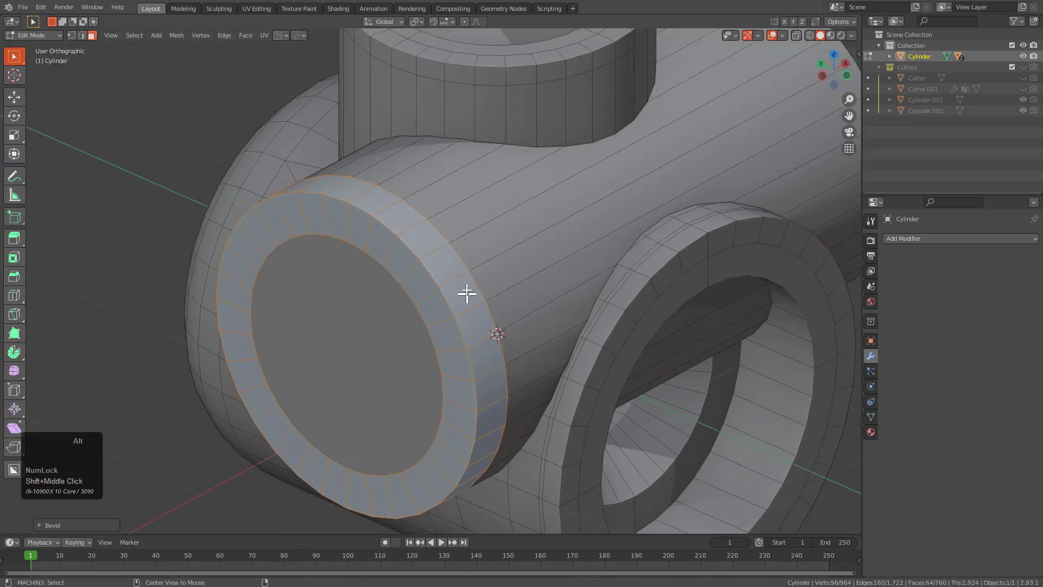
left_click(463, 259)
key("2")
left_click(464, 259, "alt")
key("g")
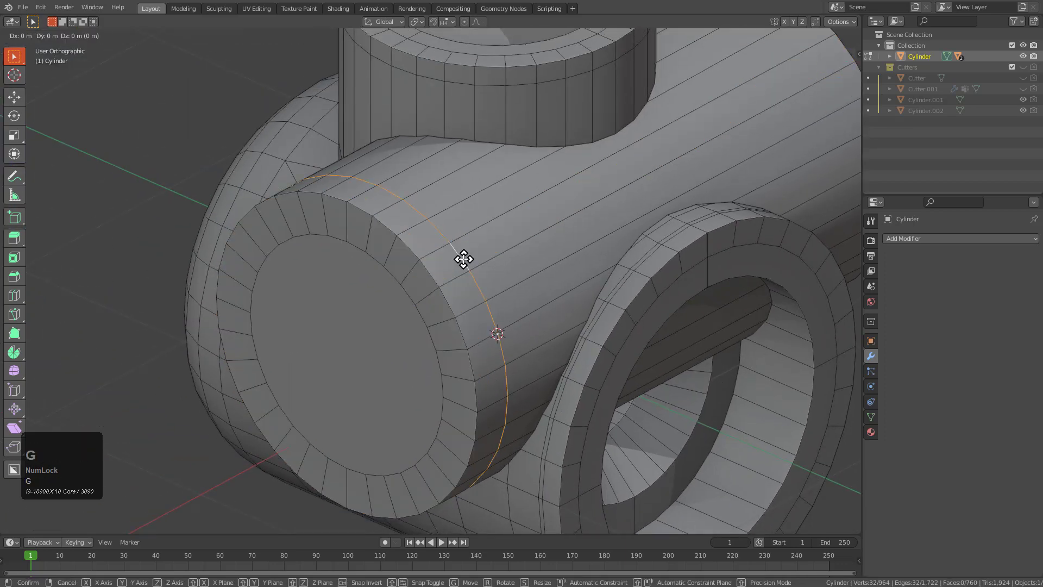
key("y")
left_click(472, 251)
middle_click_drag(472, 251, 508, 238)
key("g")
key("y")
key("x")
left_click(462, 180)
scroll(494, 235, "up", 2)
scroll(479, 263, "up", 2)
middle_click_drag(508, 238, 480, 255)
key("1")
scroll(453, 287, "up", 2)
scroll(444, 271, "down", 2)
key("ctrl+r")
scroll(465, 247, "down", 3)
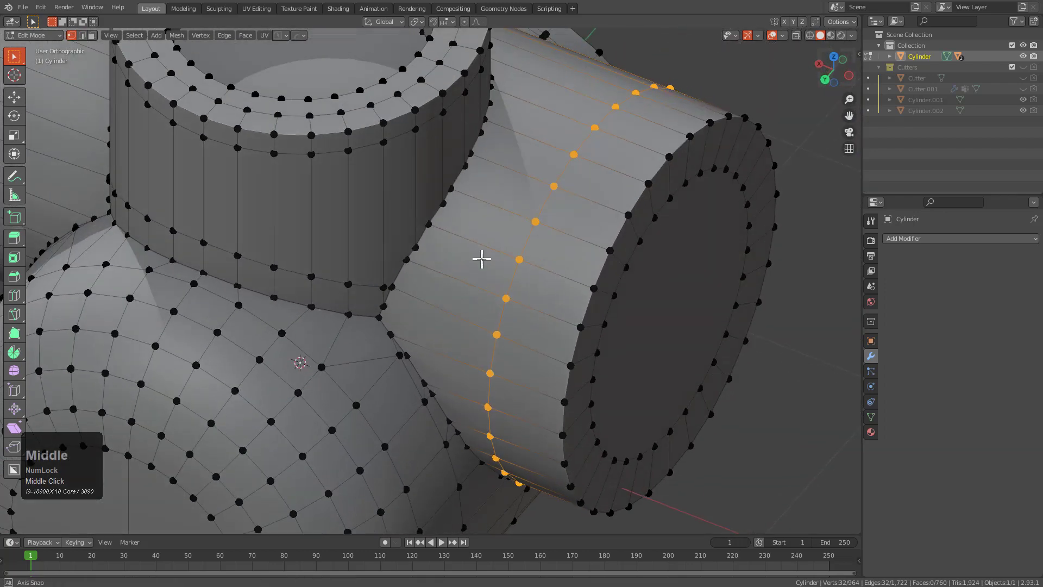
Select the lengthwise edges between the moved loop and the junctions across the cylinder's upper and side area, and subdivide them.
key("2")
left_click(438, 349)
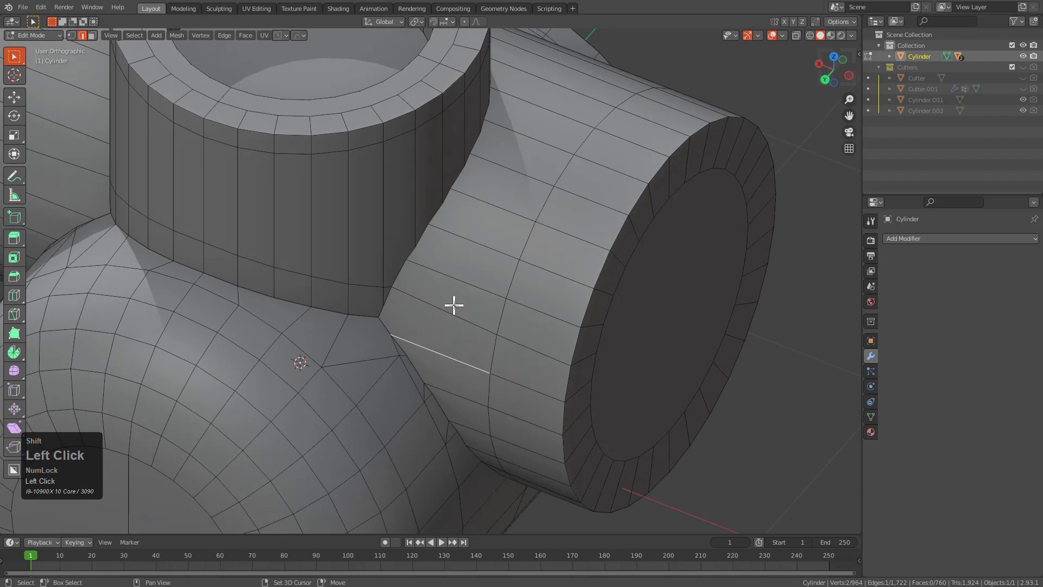
left_click(467, 266, "ctrl+alt")
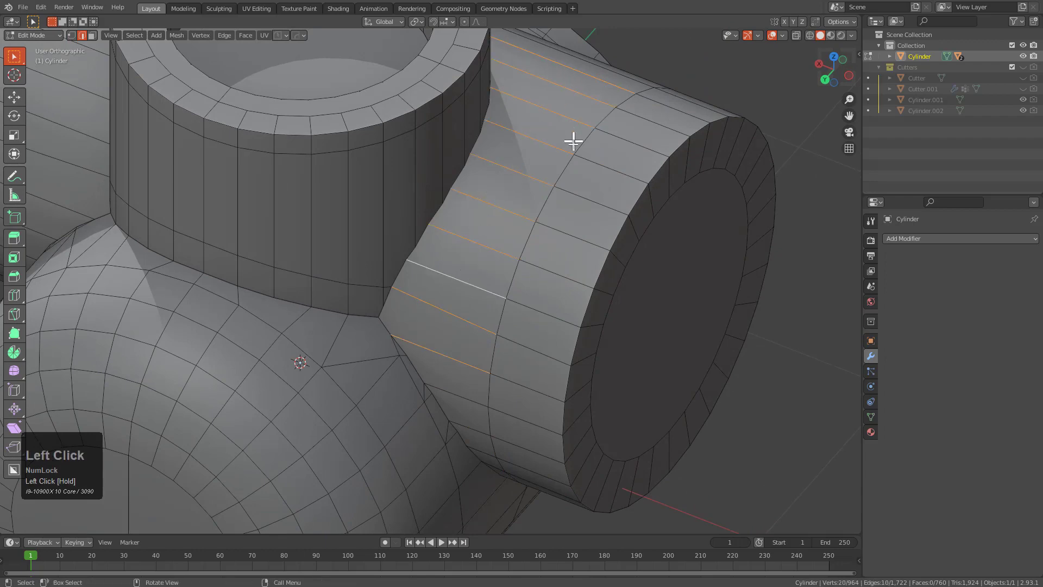
middle_click_drag(572, 140, 401, 272)
key("c")
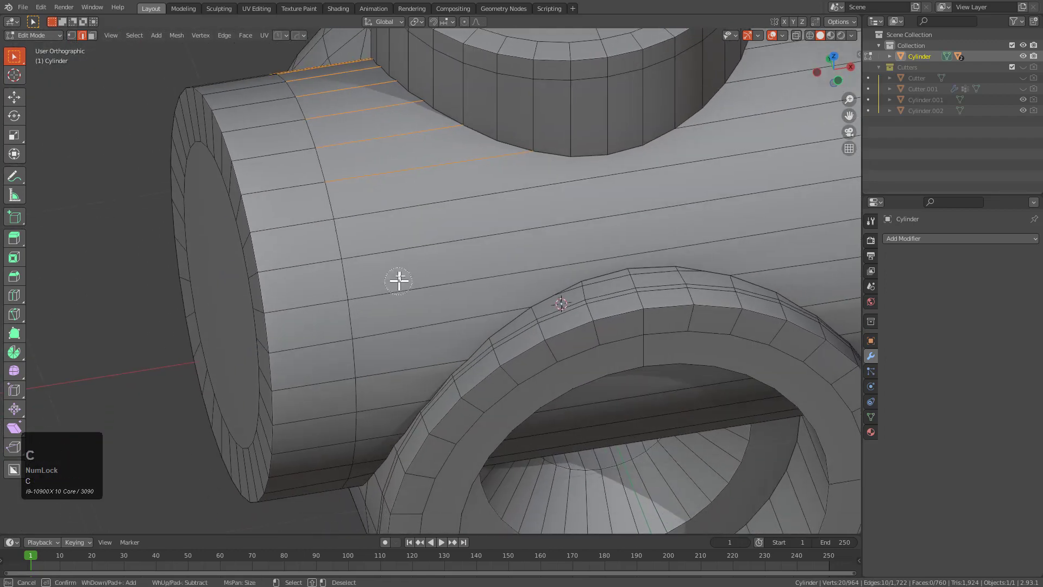
mouse_move(381, 179)
left_mouse_down()
mouse_move(398, 226)
mouse_move(412, 371)
left_mouse_up()
right_click(407, 354)
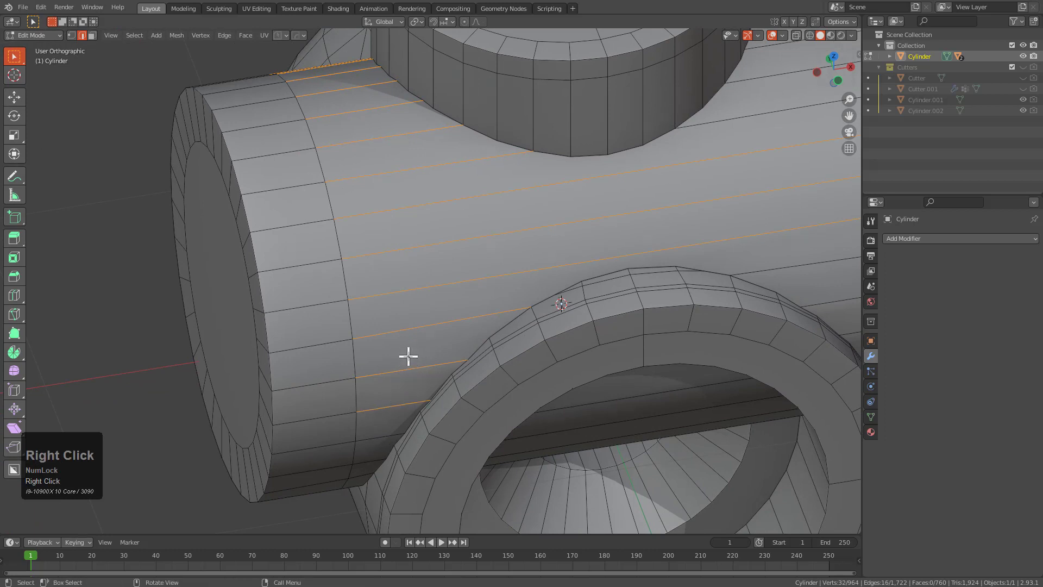
right_click(400, 354)
left_click(361, 253)
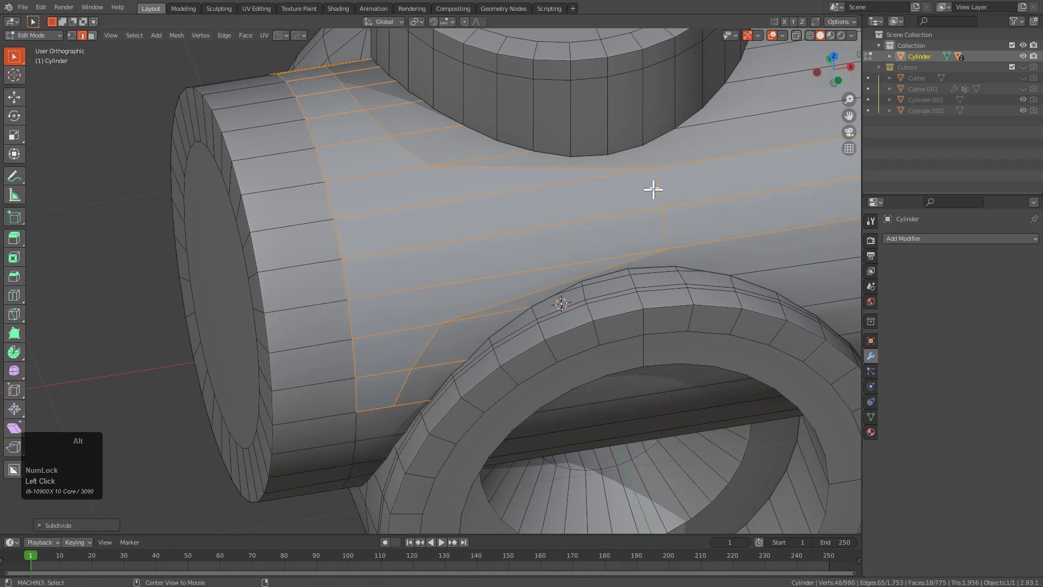
Select the uneven edge line made by the subdivision, flatten it with an X scale of 0, and move it along X toward the end cap.
left_click(654, 189, "alt")
key("s")
key("x")
key("0")
key("KP_Enter")
key("g")
key("x")
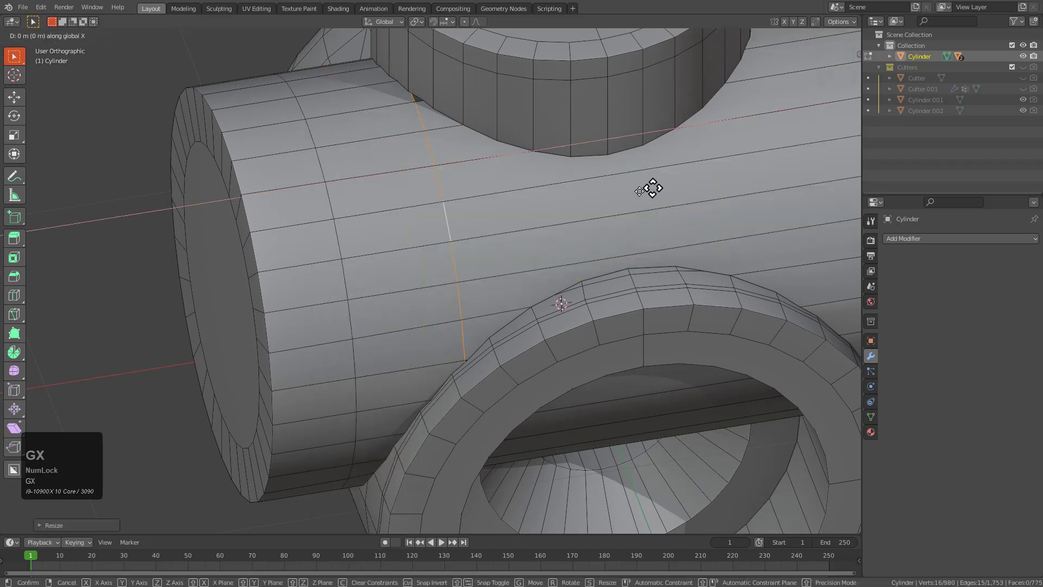
left_click(605, 213)
Connect the end vertex of the flattened edge line to the nearby junction vertex just below the corner.
middle_click_drag(605, 213, 605, 275)
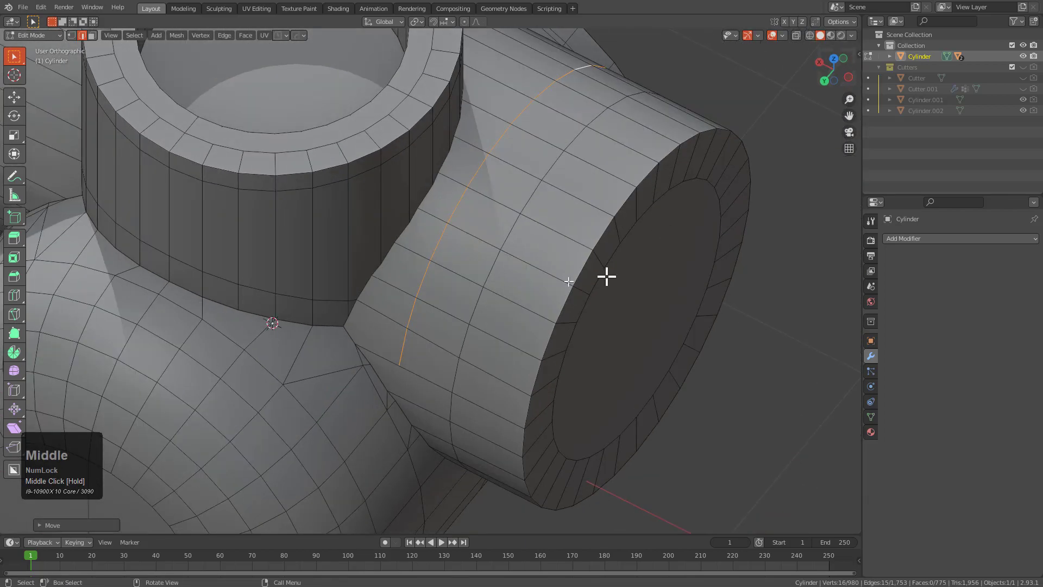
scroll(517, 272, "up", 6)
key("1")
left_click(490, 305)
left_click(427, 324, "shift")
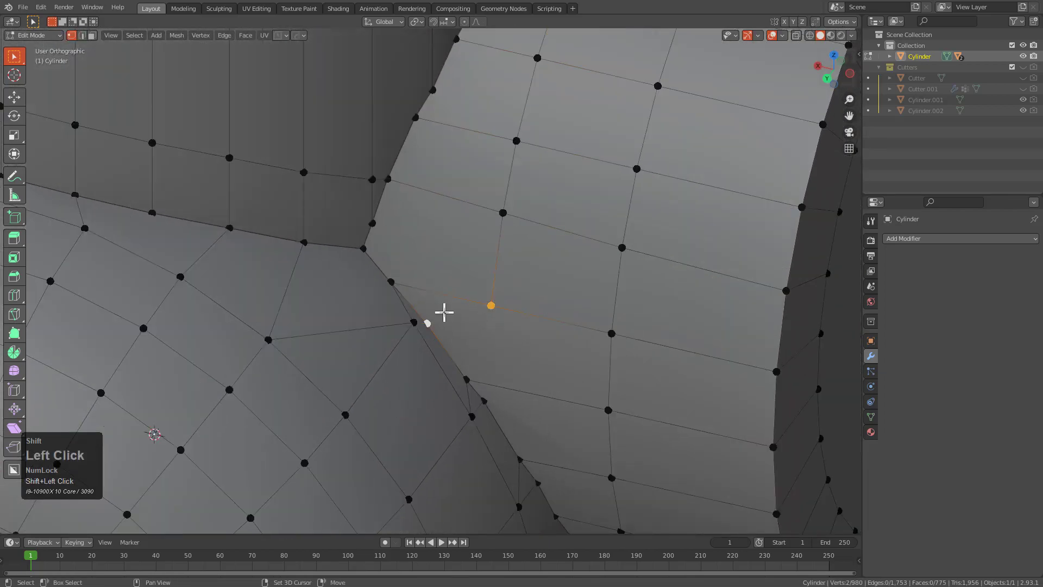
Merge the junction vertex beside the three-way corner into the corner vertex with At Last.
left_click(396, 263)
left_click(381, 251, "shift")
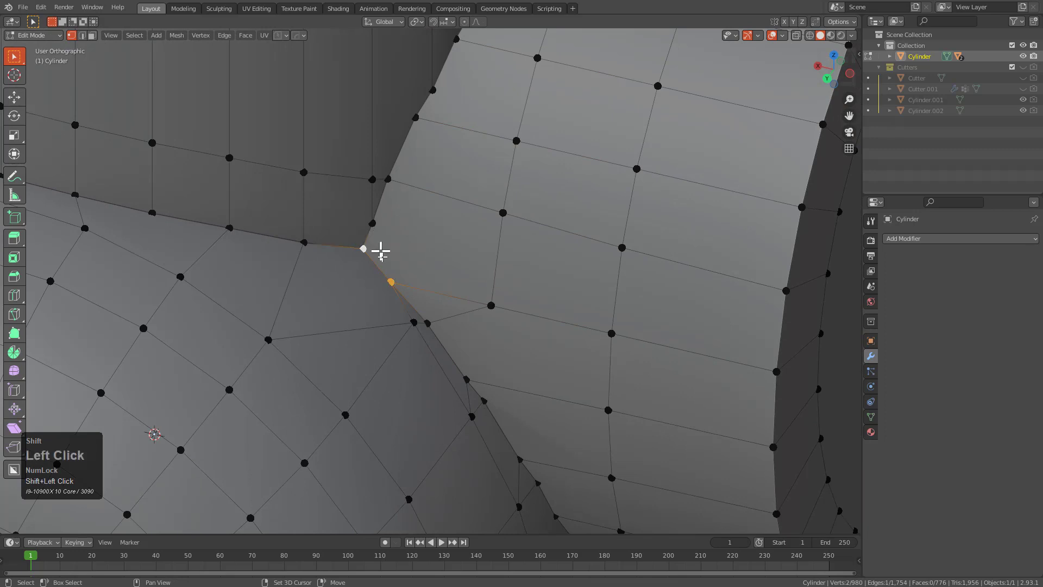
key("m")
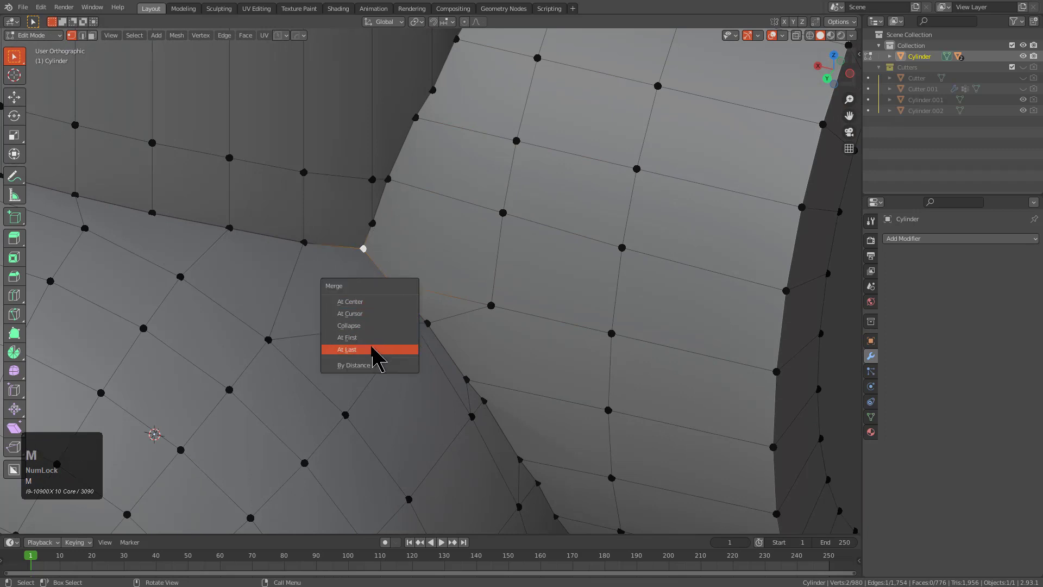
left_click(394, 350)
Select the three-vertex path on the rounded pipe beside the junction and slide it along its edges away from the cross cylinder.
scroll(397, 355, "down", 2)
middle_click_drag(428, 386, 387, 375)
middle_click_drag(387, 375, 464, 379, "shift")
left_click(385, 246)
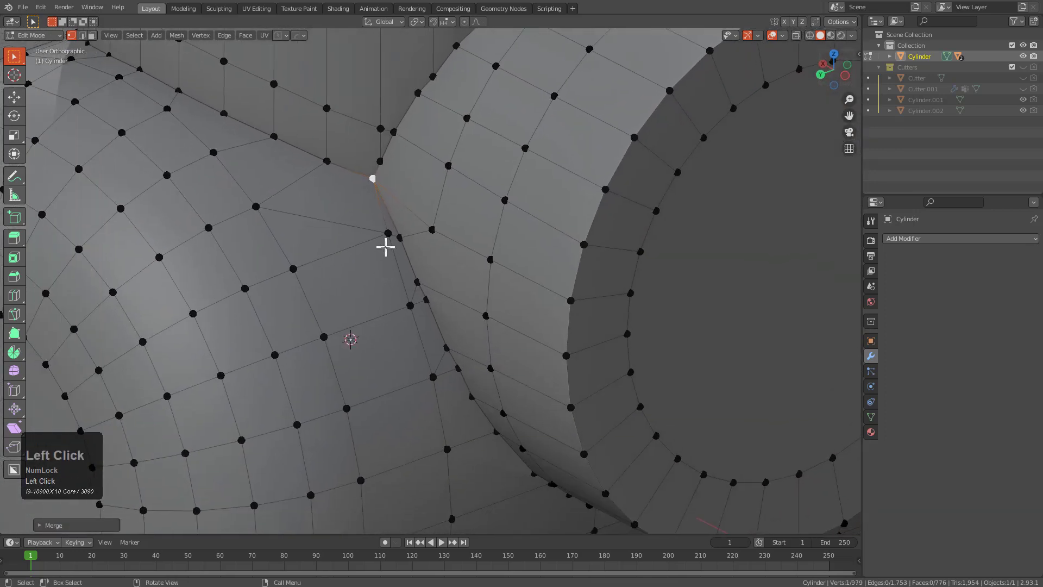
left_click(432, 380, "ctrl")
key("g")
key("g")
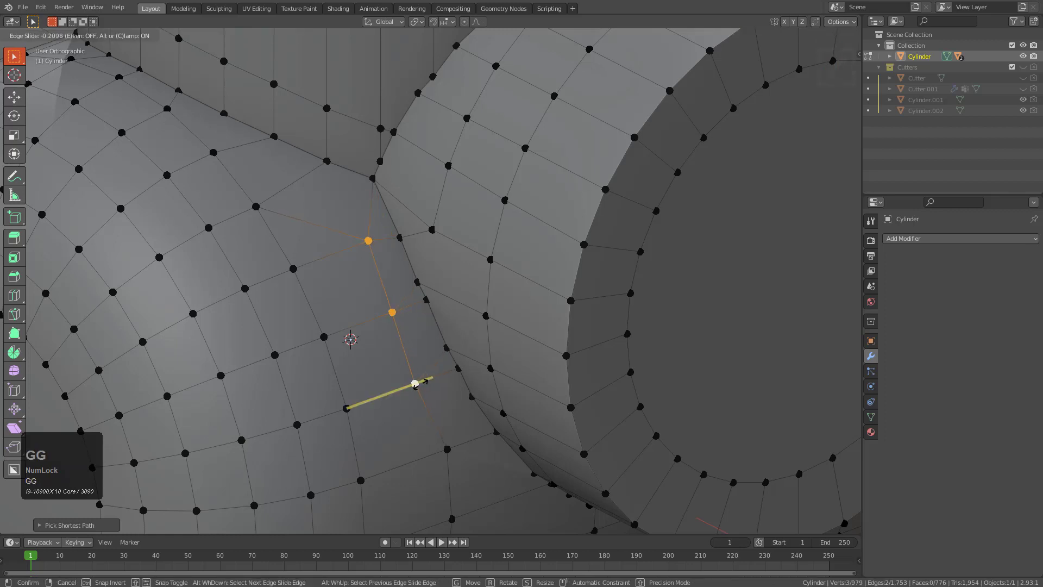
left_click(425, 382)
Connect the uppermost slid vertex to the neighbouring vertex on the vertical pipe's junction, and dissolve its edge to the corner.
left_click(369, 242)
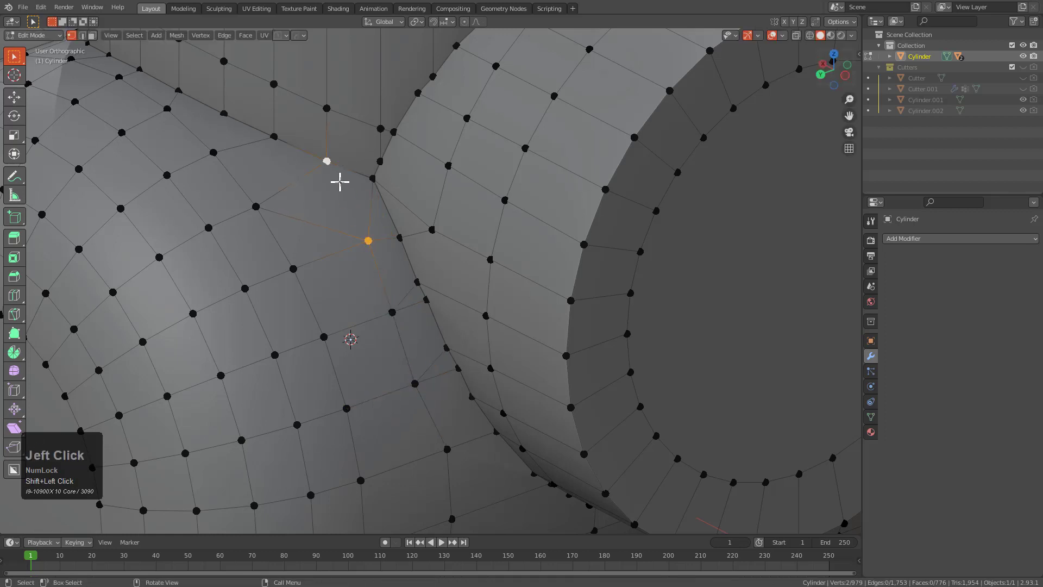
key("j")
key("2")
left_click(369, 209)
key("ctrl+x")
Connect the flattened line's end vertex to the junction vertex above the corner, and dissolve its redundant edge to the corner.
middle_click_drag(428, 283, 438, 288)
key("1")
left_click(453, 234)
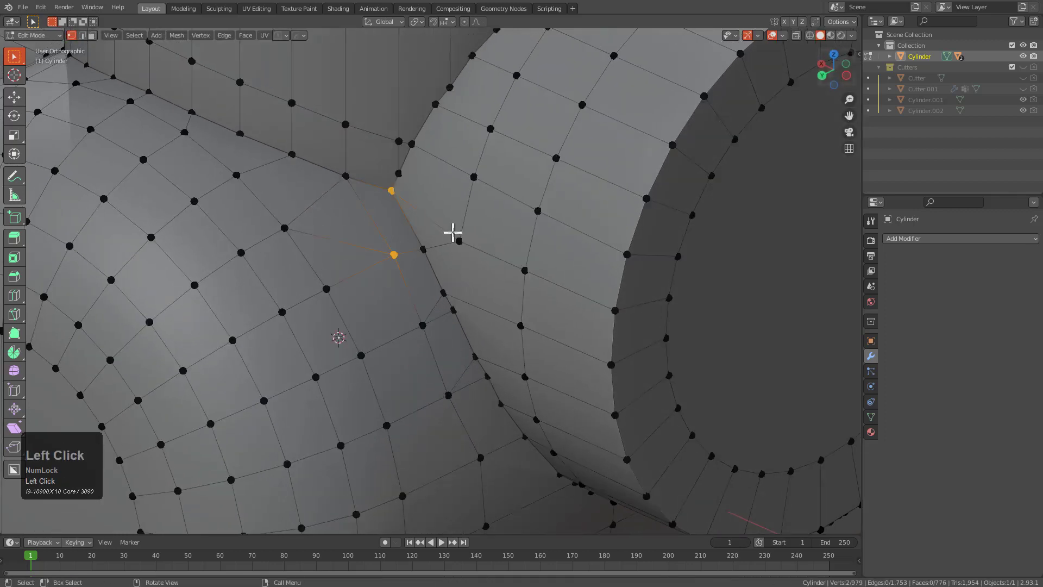
left_click(410, 147, "shift")
key("j")
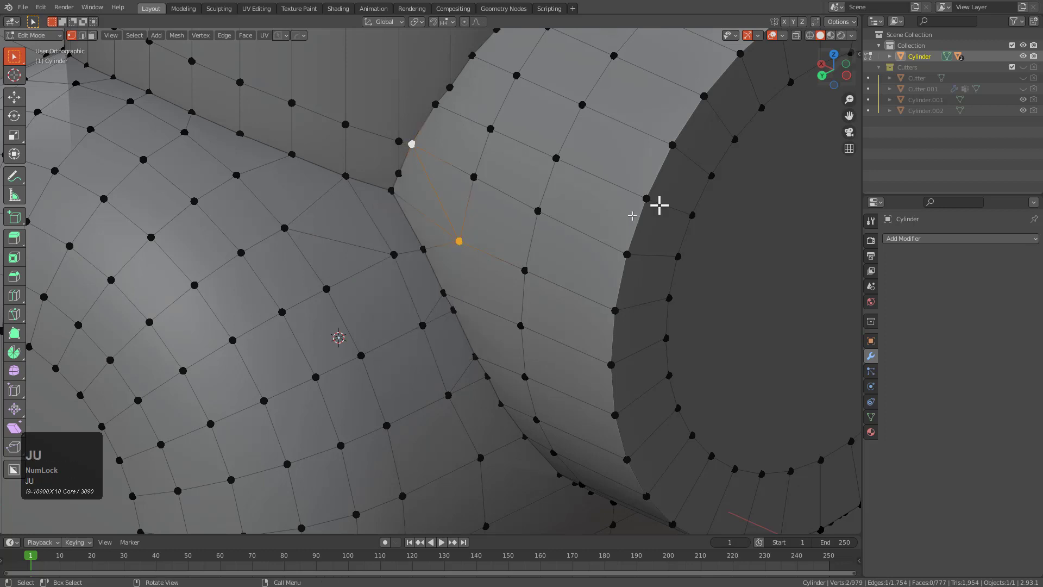
key("2")
left_click(428, 218)
key("ctrl+x")
Merge the three close vertices just above the three-way corner into one, and clear the selection.
key("1")
left_click(399, 169)
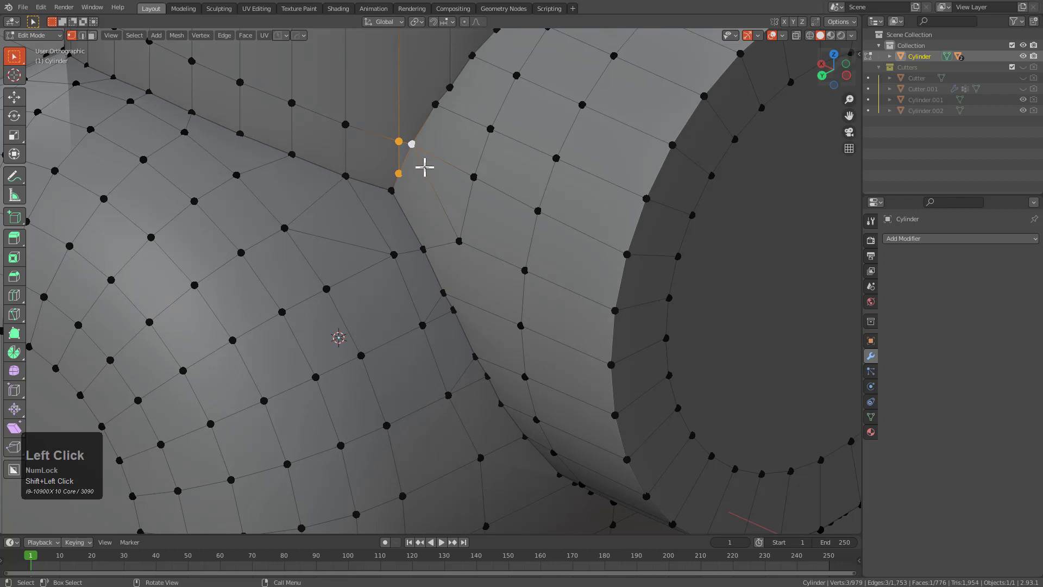
key("m")
left_click(425, 166)
key("alt+a")
Connect the end of the inner line diagonally to the outer edge loop on the cross cylinder, and slide the loop vertex toward the junction.
middle_click_drag(448, 241, 498, 247)
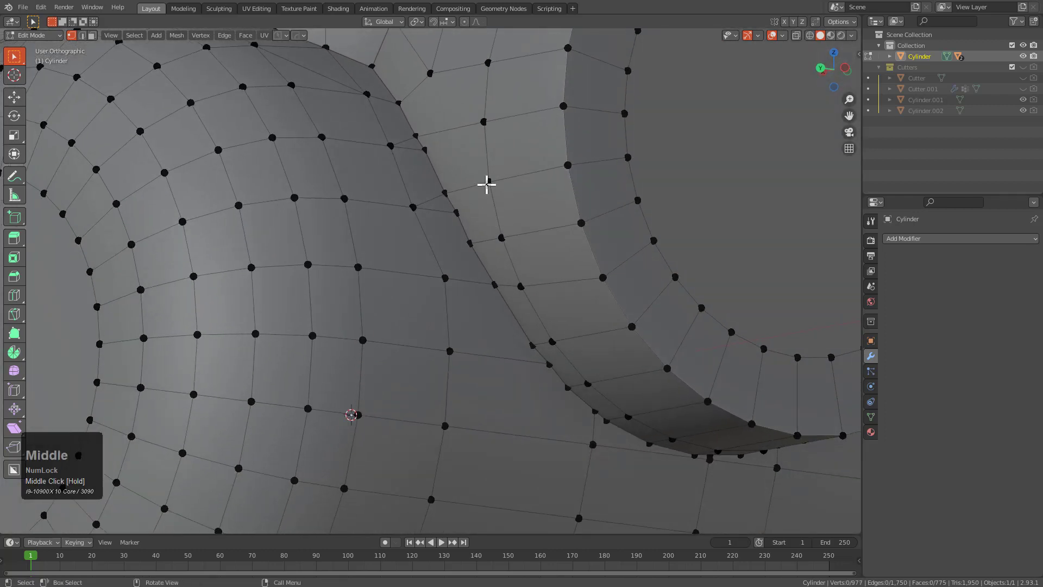
key("j")
middle_click_drag(462, 147, 484, 184)
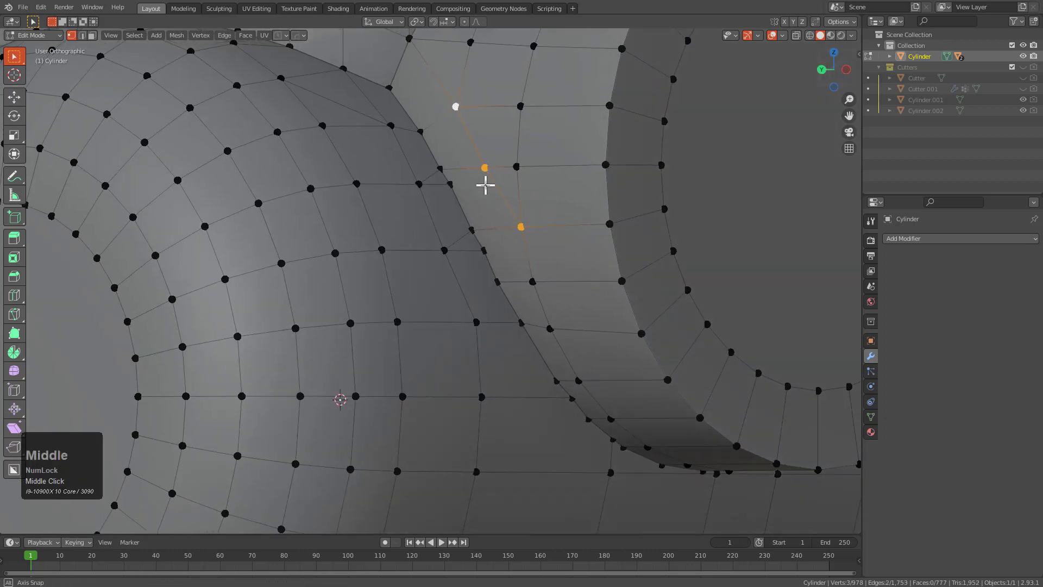
left_click(513, 227)
key("g")
key("g")
left_click(510, 227)
Merge two pairs of close vertices along the lower junction, each into the last-selected vertex.
middle_click_drag(510, 227, 501, 231)
scroll(501, 231, "up", 3)
left_click(489, 247)
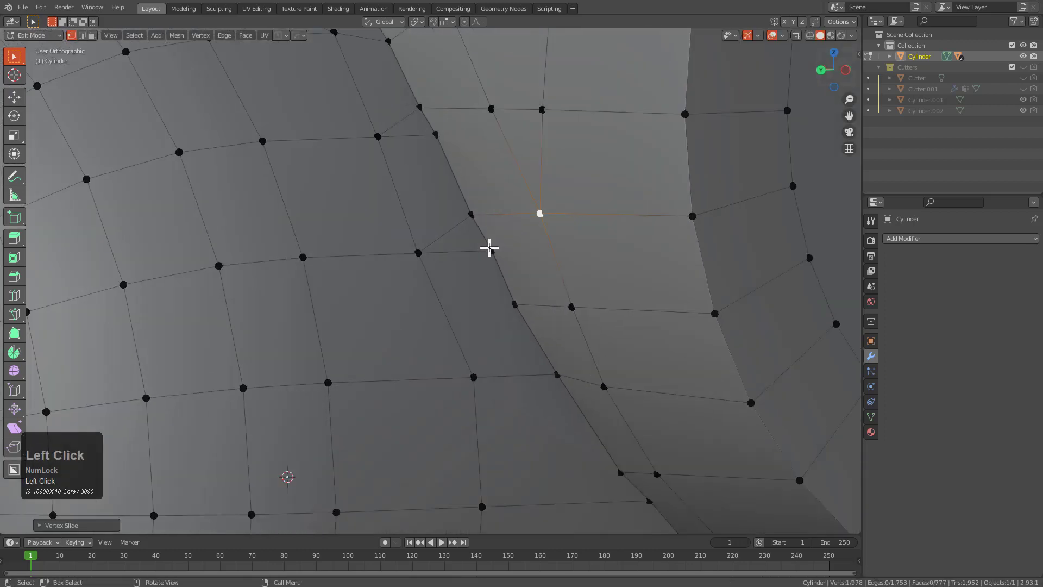
key("m")
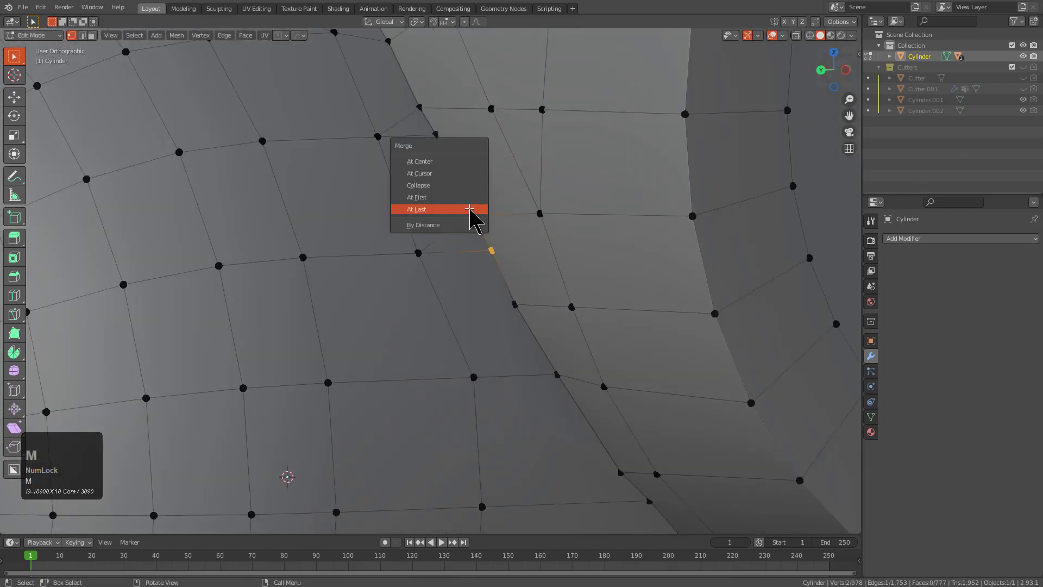
left_click(470, 210)
left_click(437, 141)
left_click(416, 107, "shift")
key("shift+r")
Slide the two merged vertices down along the junction edge to even out their spacing.
key("g")
key("g")
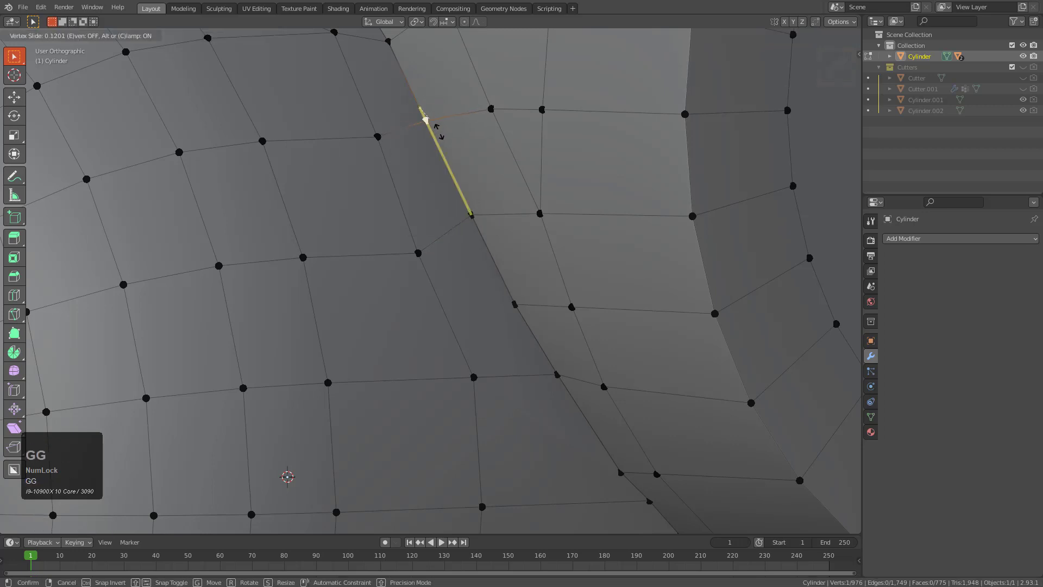
left_click(429, 123)
left_click(470, 215)
key("g")
key("g")
left_click(483, 239)
Examine the edge flow and vertex spacing along the lower junction between the rounded pipe and the cross cylinder.
left_click(474, 373)
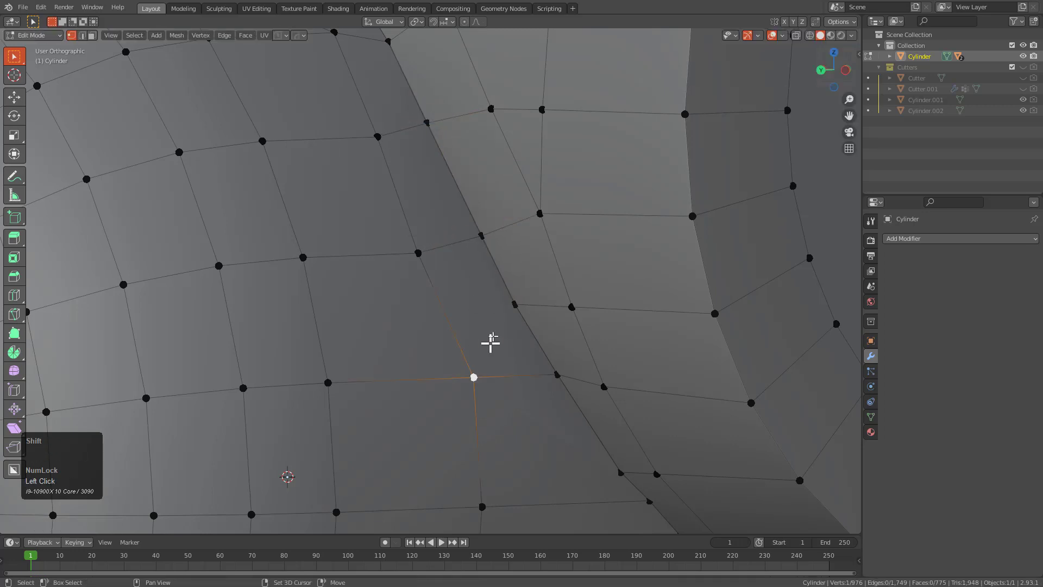
middle_click_drag(520, 339, 482, 275, "shift")
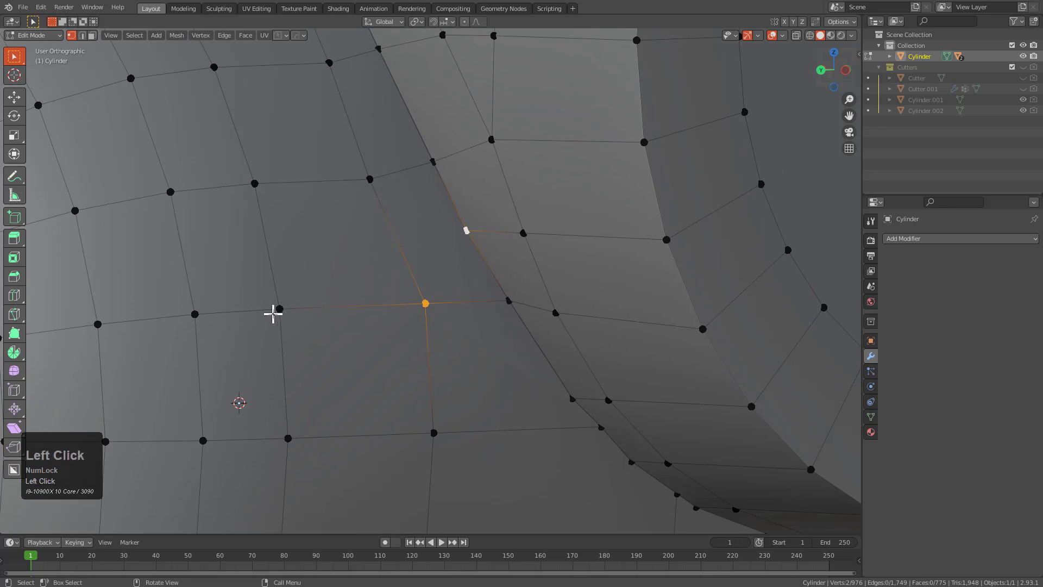
left_click(274, 314)
scroll(443, 240, "down", 5)
middle_click_drag(443, 240, 429, 267)
scroll(416, 279, "up", 1)
scroll(416, 279, "down", 2)
scroll(429, 268, "up", 2)
key("2")
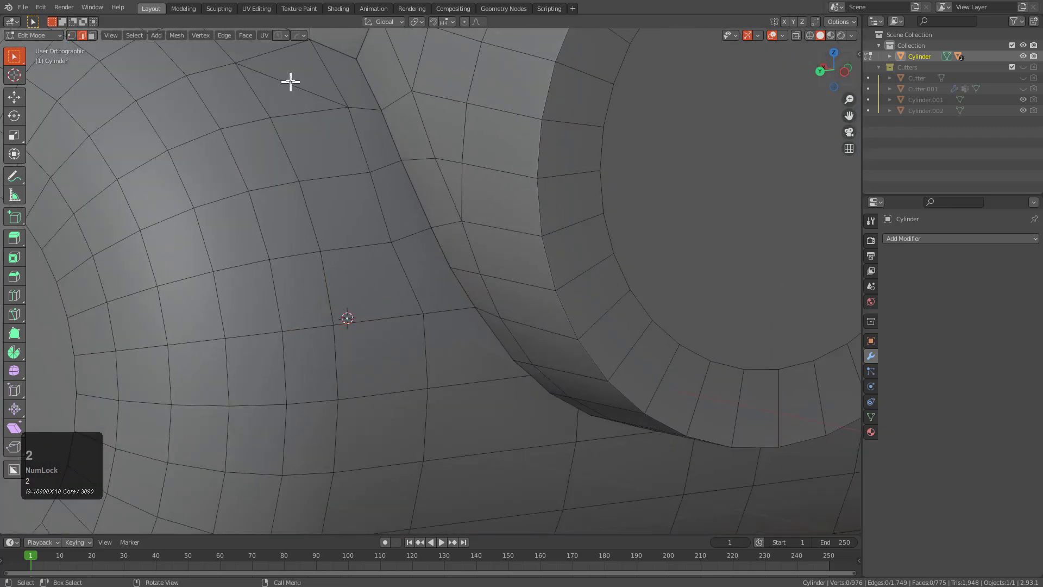
Dissolve the extra edge on the rounded pipe surface beside the upper part of the junction.
left_click(291, 81)
key("ctrl+x")
middle_click_drag(352, 130, 357, 170)
scroll(417, 265, "down", 1)
scroll(423, 278, "down", 1)
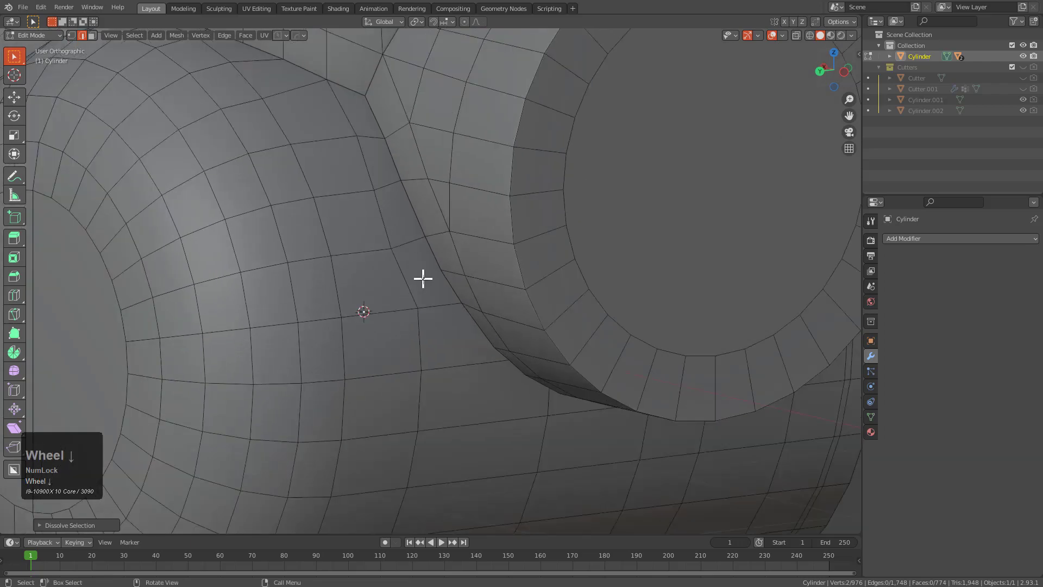
Connect two vertices of the rounded pipe diagonally to junction vertices and dissolve the straight edge left between the two diagonals.
scroll(423, 278, "down", 2)
mouse_move(423, 278)
middle_mouse_down()
mouse_move(477, 277)
mouse_move(438, 270)
middle_mouse_up()
scroll(445, 251, "up", 3)
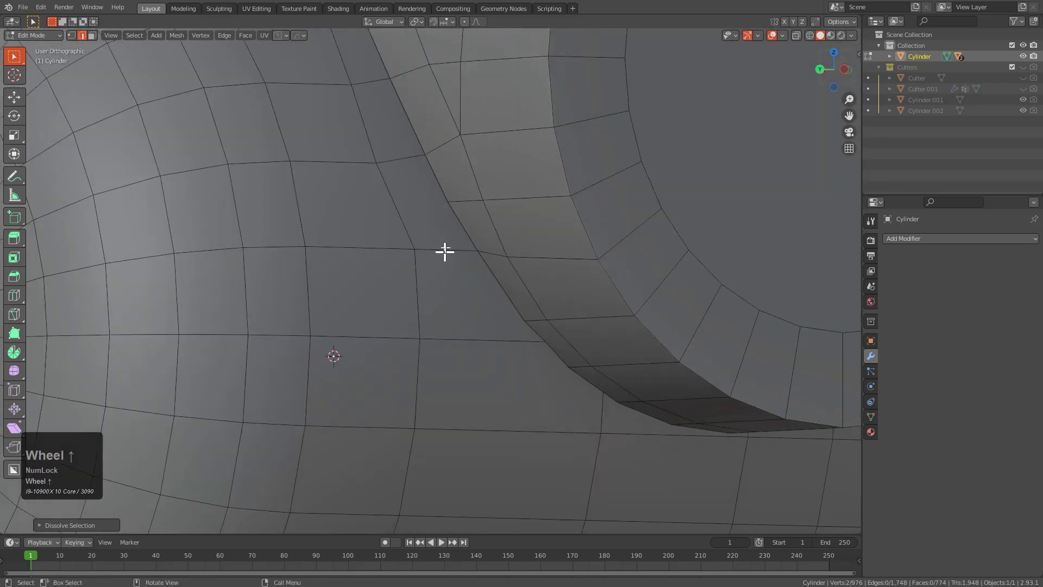
key("1")
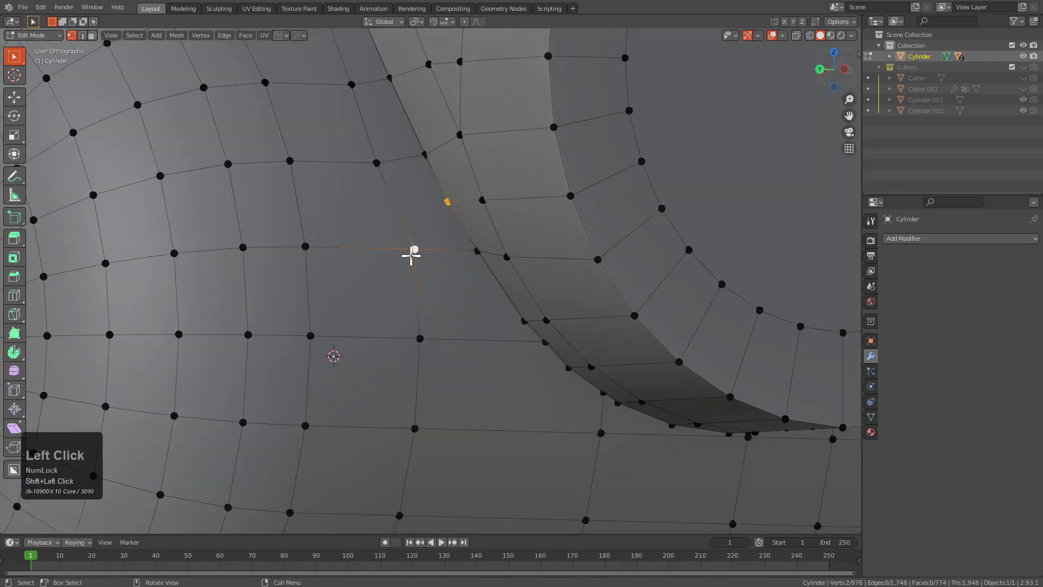
key("k")
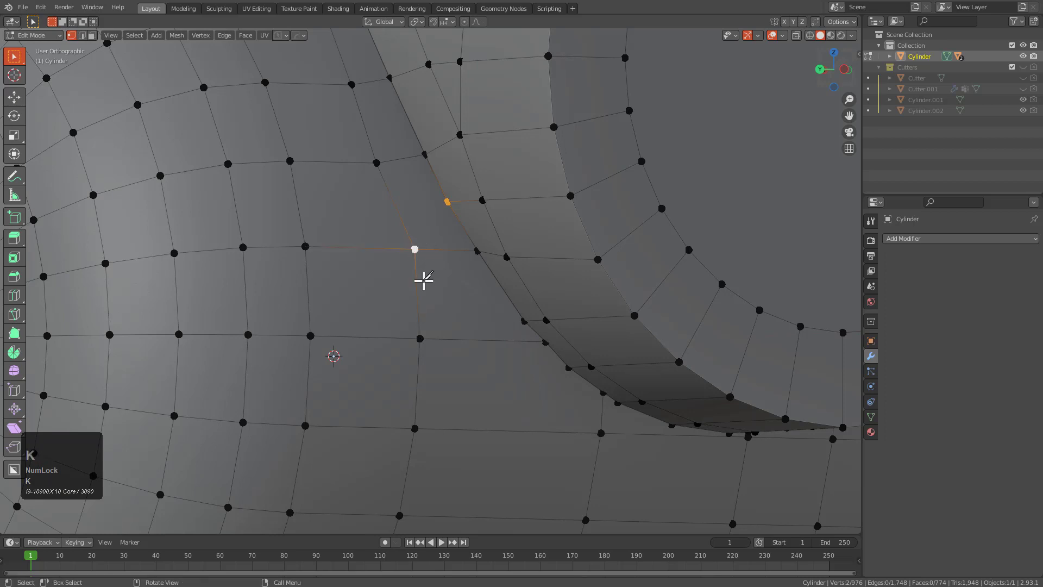
left_click(421, 305)
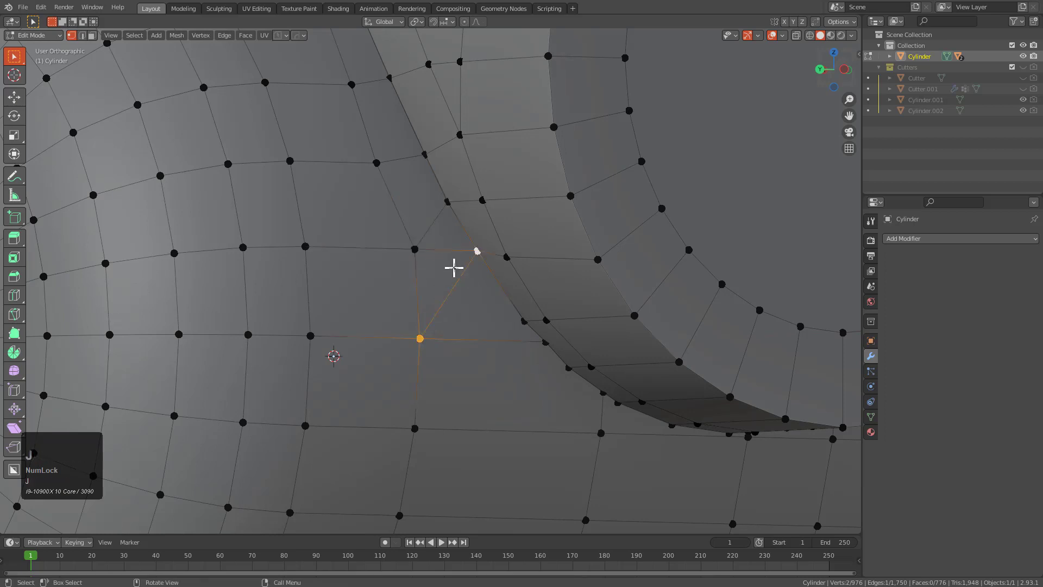
left_click(458, 250)
Knife-cut a curved edge path around the lower junction, from the rounded pipe's diagonal to the narrow loops near the pipe's end.
middle_click_drag(459, 249, 423, 268)
key("alt+a")
scroll(475, 296, "down", 3)
scroll(442, 309, "up", 3)
scroll(442, 309, "down", 1)
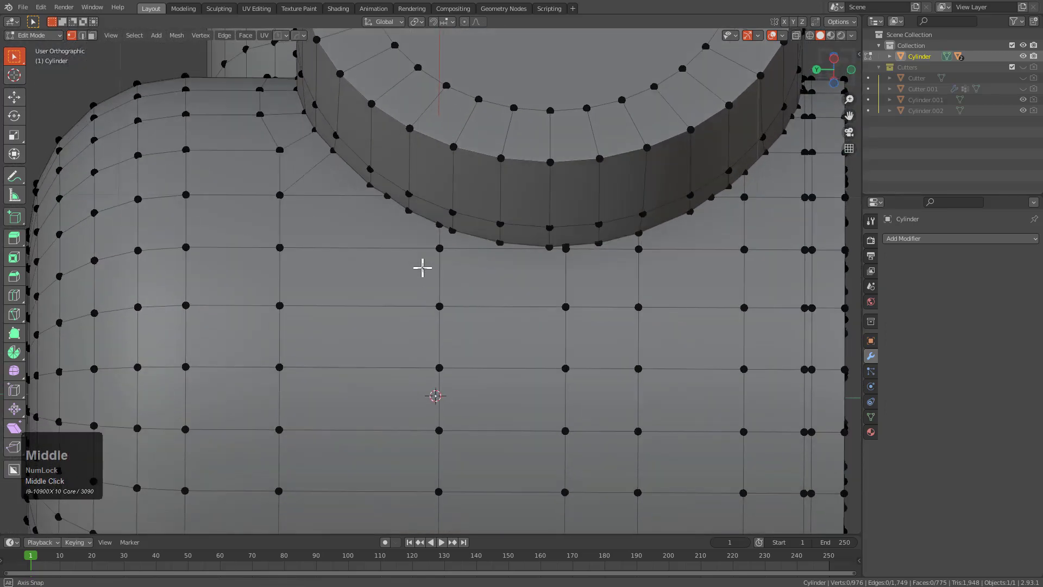
key("k")
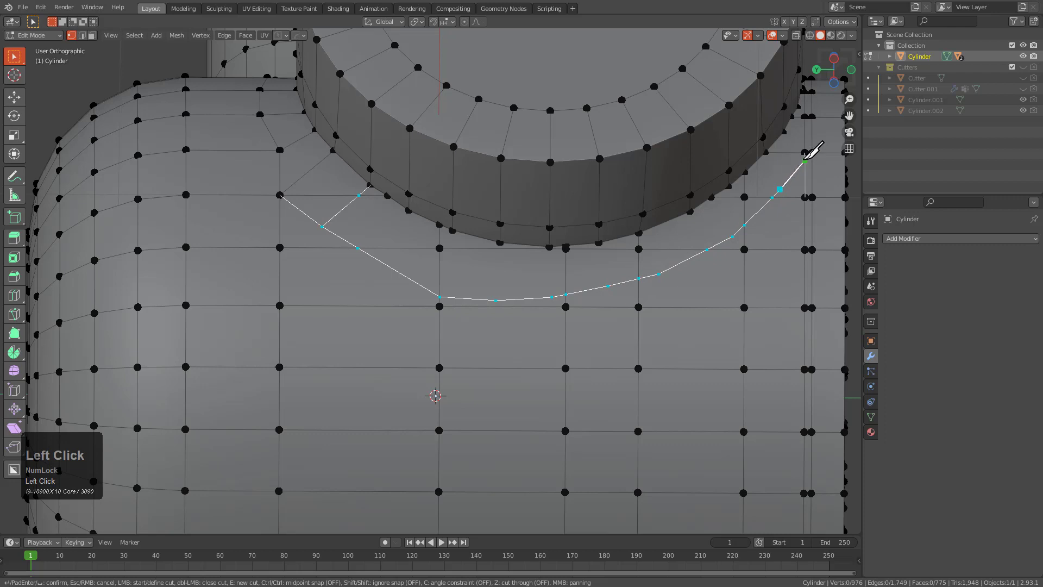
key("KP_Enter")
Slide the loop vertex beside the knife cut's start, and merge three close vertices at the junction into the last-selected one.
middle_click_drag(804, 152, 354, 256)
left_click(374, 188)
scroll(402, 239, "up", 2)
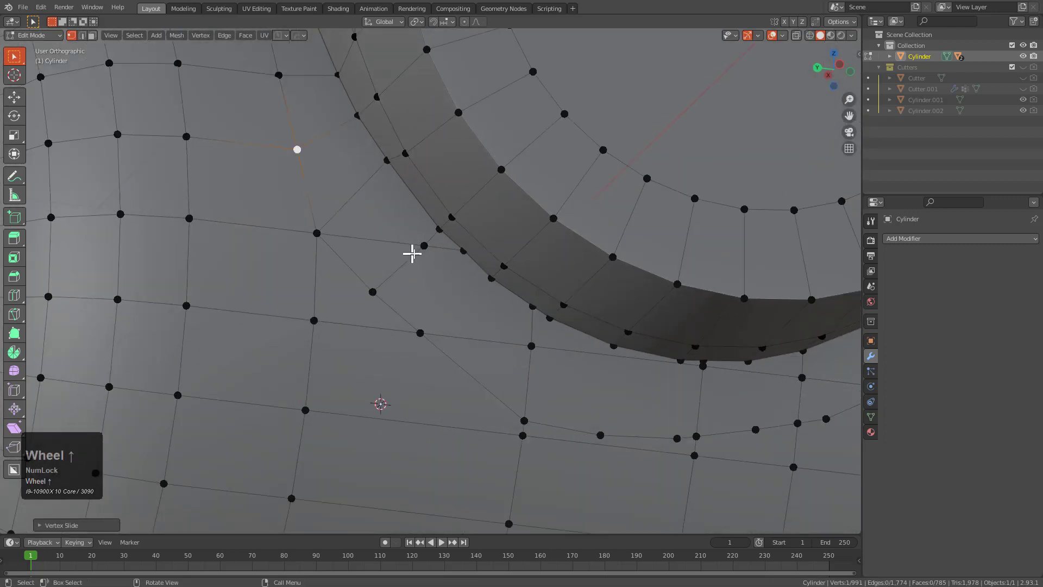
left_click(425, 246)
key("m")
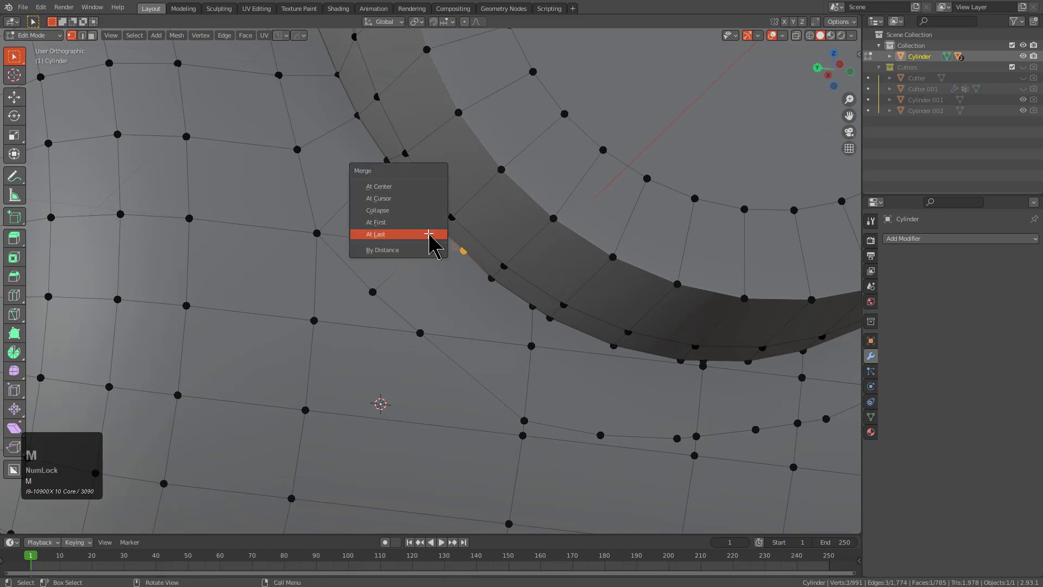
left_click(429, 234)
Dissolve the leftover grid edge between the knife-cut corner and the junction.
key("2")
left_click(388, 241)
key("ctrl+x")
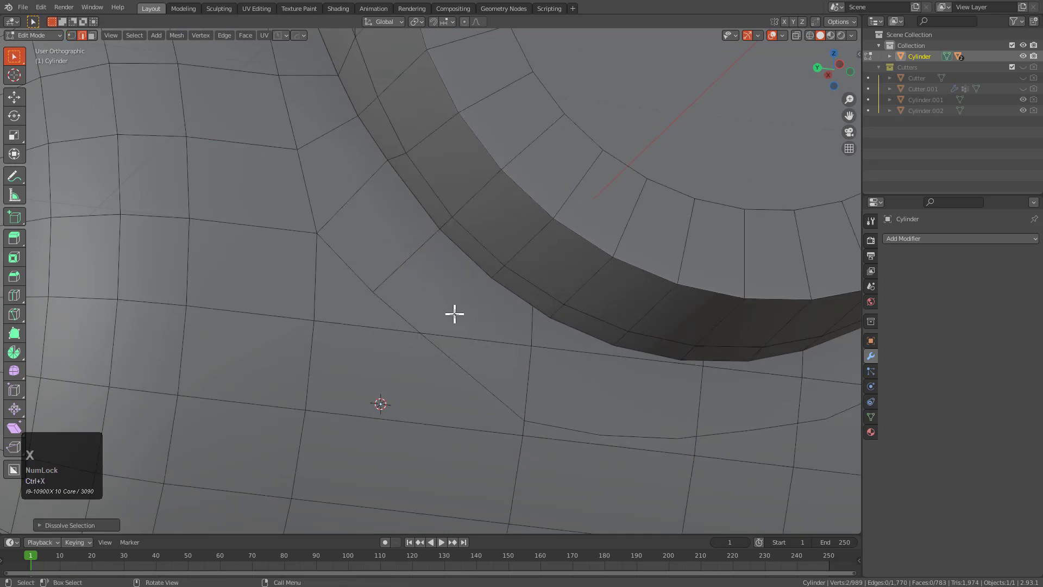
Slide the next knife-cut vertex along its grid line and connect it to the nearest junction vertex.
key("1")
left_click(442, 342)
key("g")
left_click(457, 343)
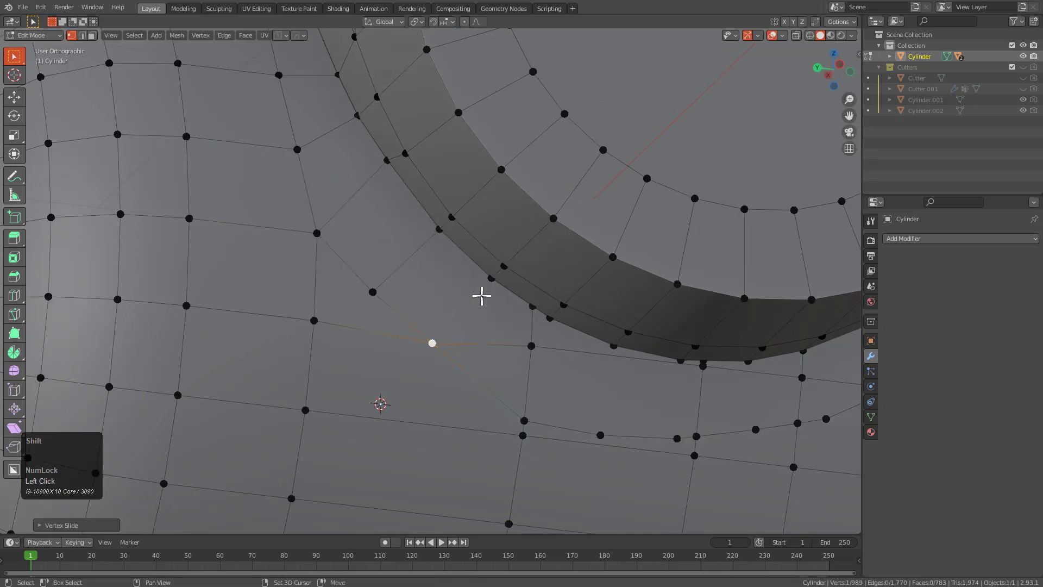
left_click(491, 278, "shift")
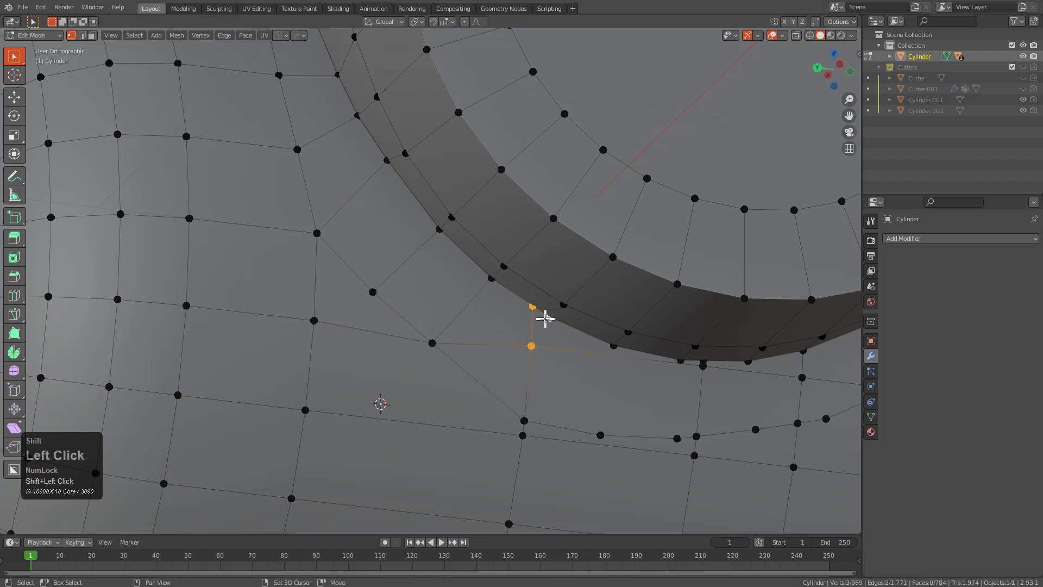
Merge the two stray vertices beside the junction into the last-selected junction vertex and remove the leftover edge.
key("m")
left_click(548, 322)
key("2")
key("ctrl+z")
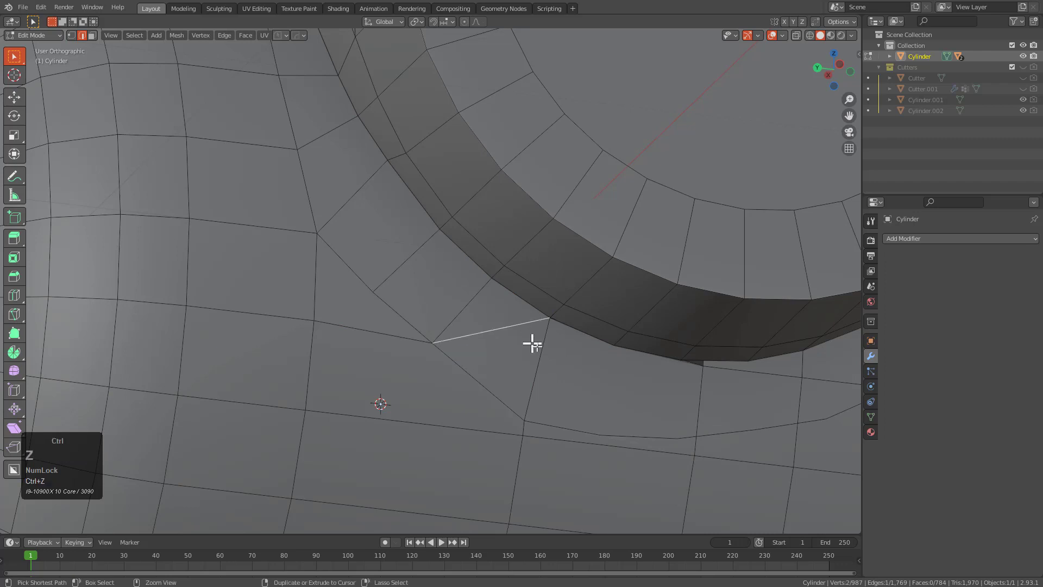
Connect the next knife-cut vertex to the junction, and continue it down the pipe by joining it to a new loop cut.
middle_click_drag(531, 343, 549, 275)
key("1")
left_click(552, 382)
key("ctrl+r")
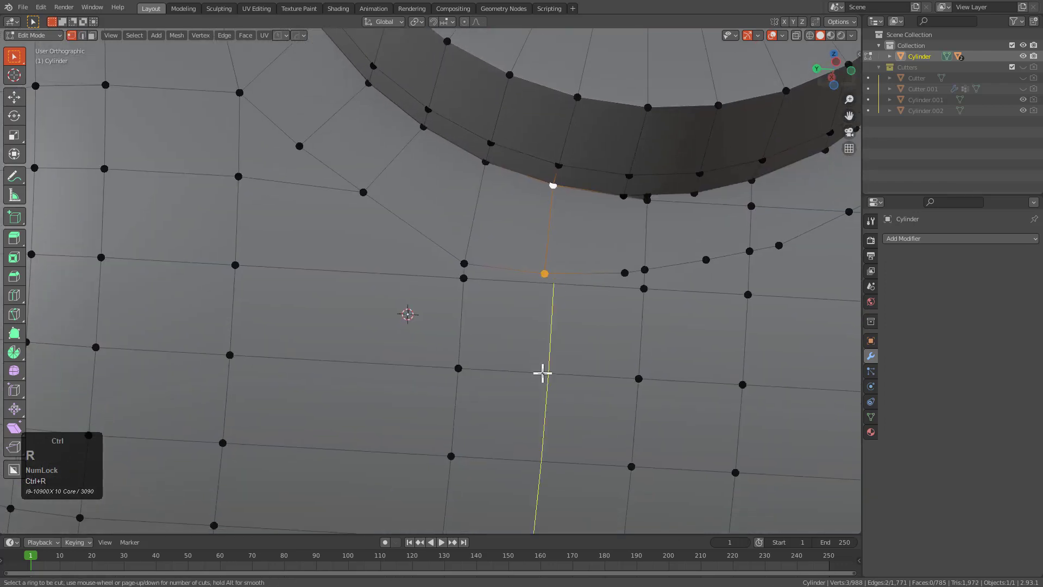
left_click(540, 373)
left_click(546, 283)
left_click(542, 282, "shift")
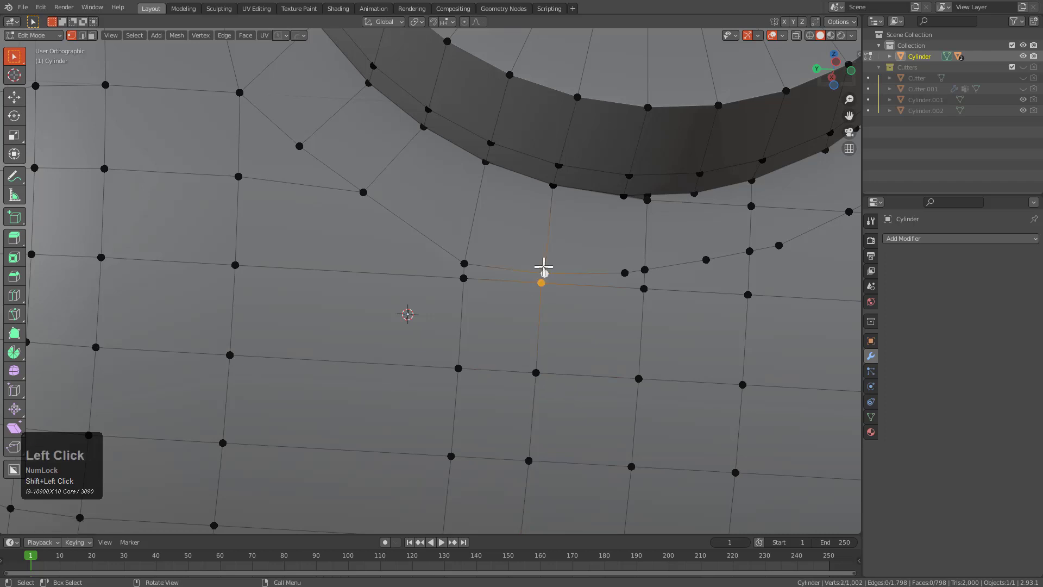
Slide the neighbouring knife-cut corner vertex along its edges so the cut loop follows the junction curve more evenly.
left_click(466, 262)
key("g")
key("g")
left_click(462, 242)
key("g")
key("g")
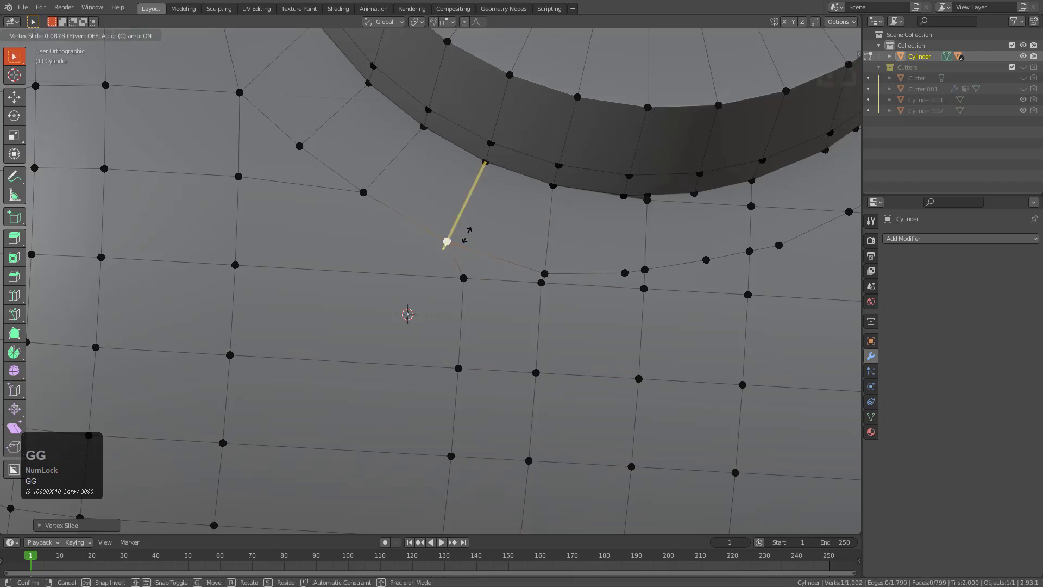
left_click(470, 229)
Add another loop cut through the wide column of faces and connect its end to the knife-cut vertex above it.
key("ctrl+r")
left_click(392, 283)
left_click(399, 277)
left_click(359, 270)
left_click(363, 198, "shift")
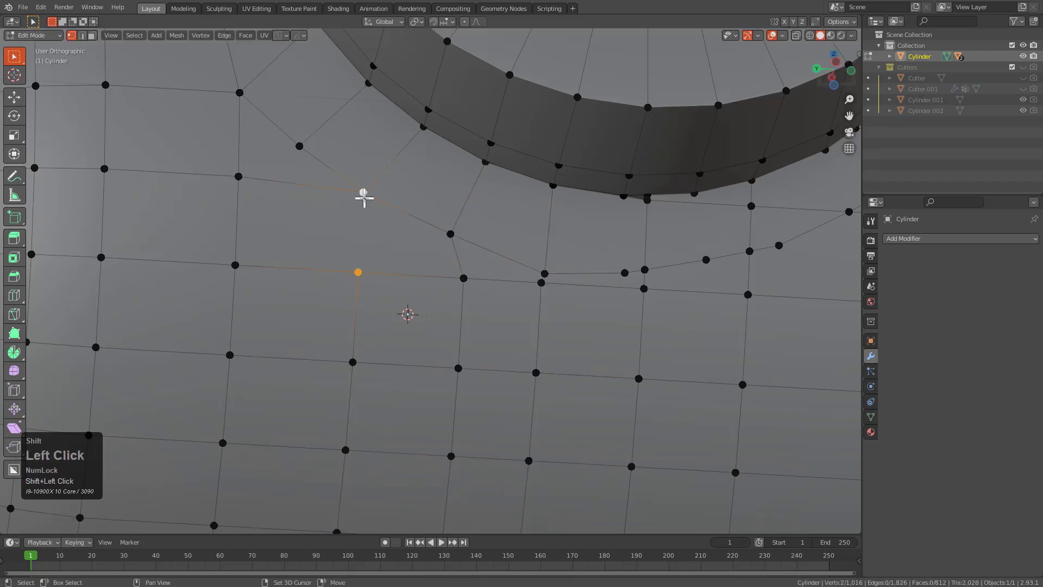
Dissolve the extra vertex on the cut loop and merge the close vertices at the lowest point of the junction into one.
middle_click_drag(465, 265, 456, 291)
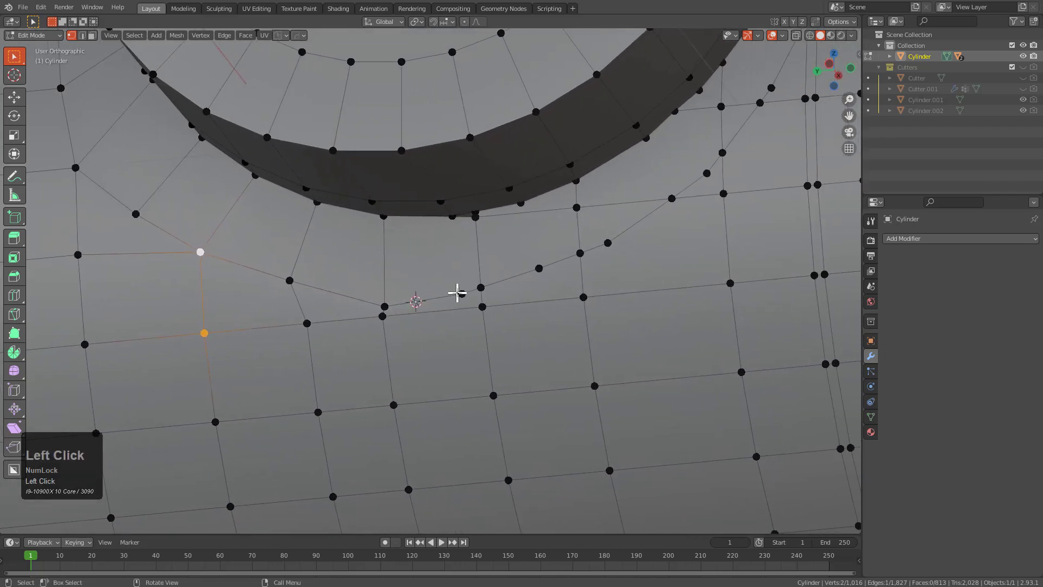
key("ctrl+x")
middle_click_drag(476, 248, 485, 283)
scroll(477, 258, "up", 2)
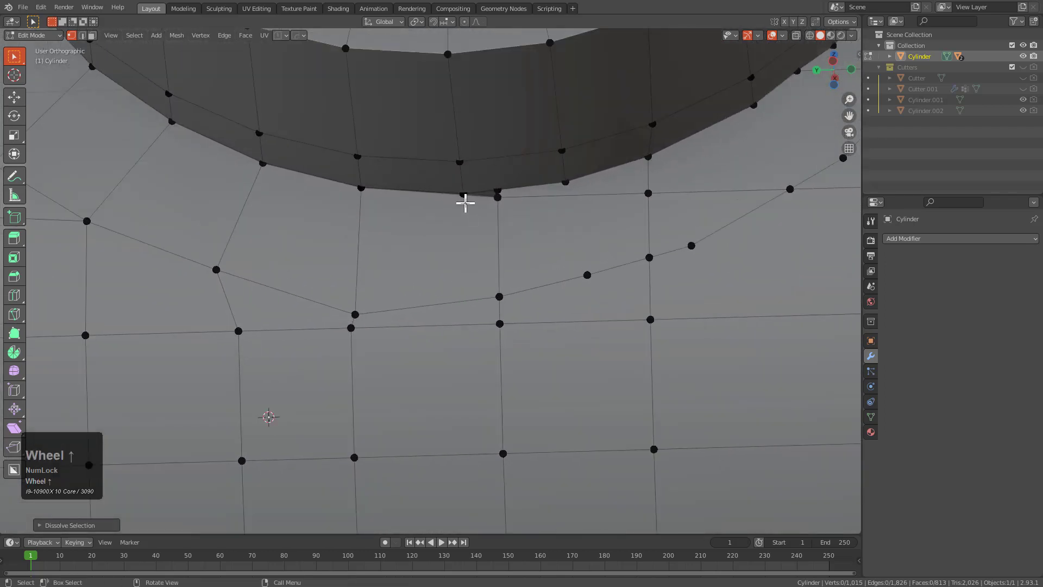
left_click(466, 202)
key("KP_Decimal")
scroll(477, 244, "down", 1)
middle_click_drag(482, 338, 498, 326)
scroll(489, 312, "up", 1)
left_click(466, 284, "shift")
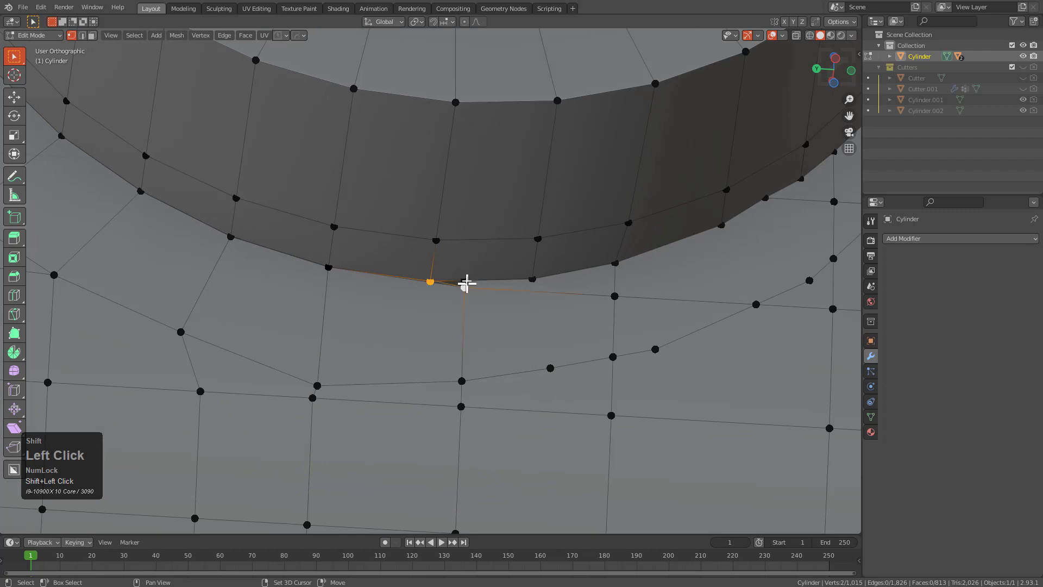
key("m")
left_click(433, 272)
Connect the next cut-loop vertex to the junction and merge the extra intersection vertex into the junction vertex.
middle_click_drag(505, 305, 568, 317)
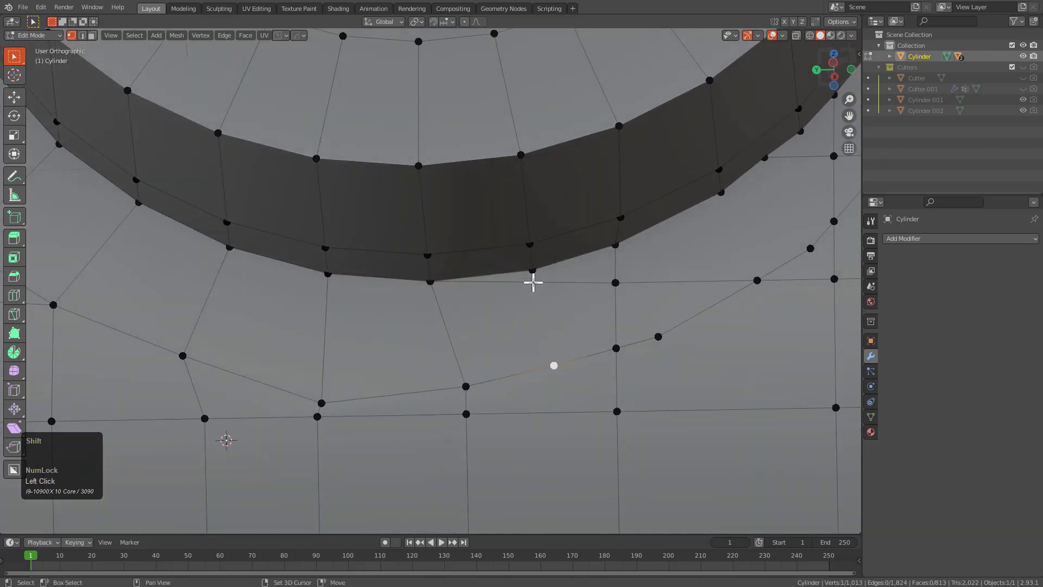
left_click(571, 281)
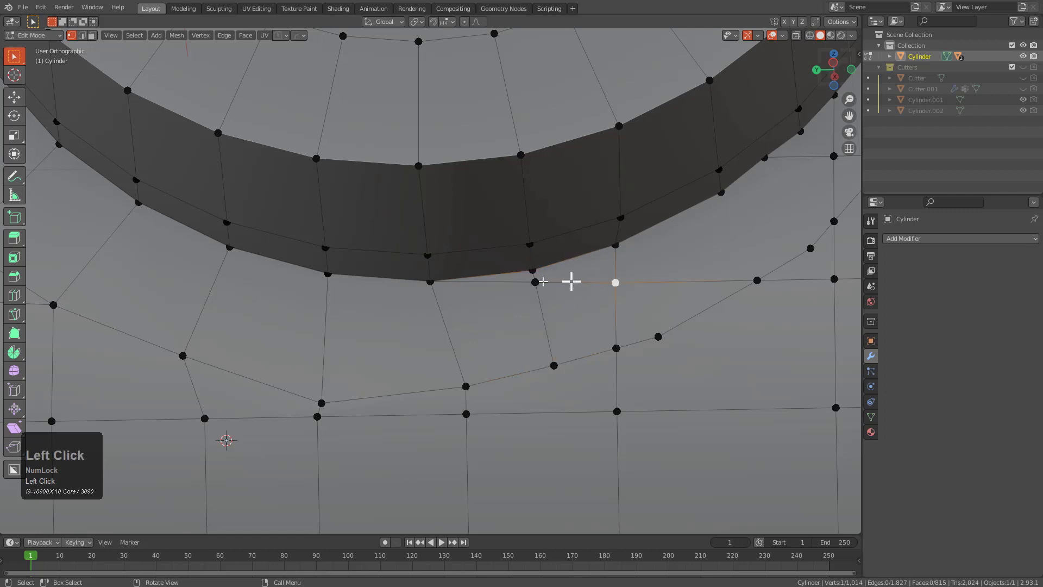
left_click(532, 283, "shift")
key("m")
left_click(533, 275)
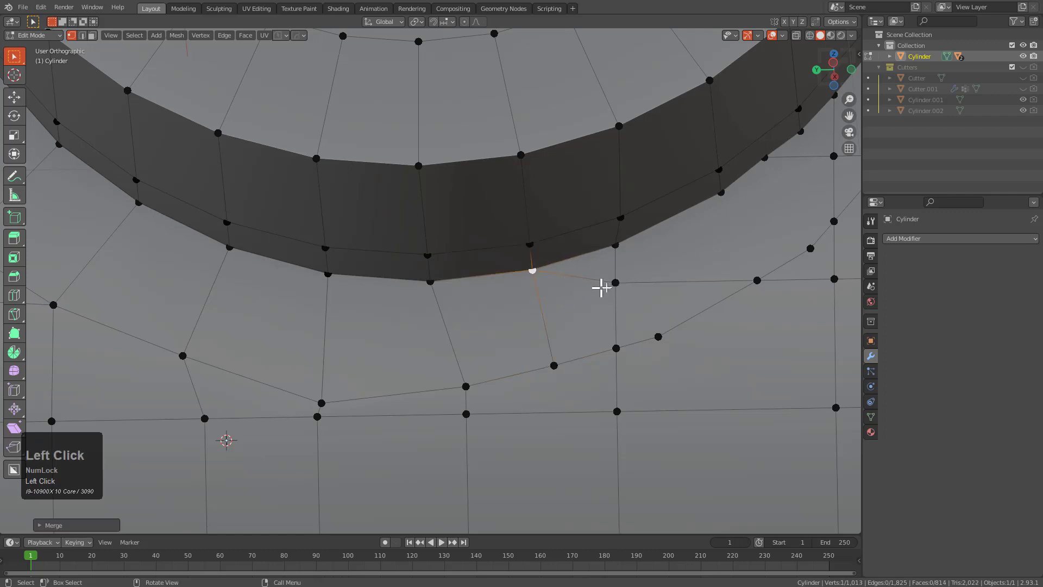
Merge the stray vertices on the next column into the junction and cut loop, and connect the neighbouring loop vertex to the grid below.
left_click(658, 337, "shift")
key("shift+r")
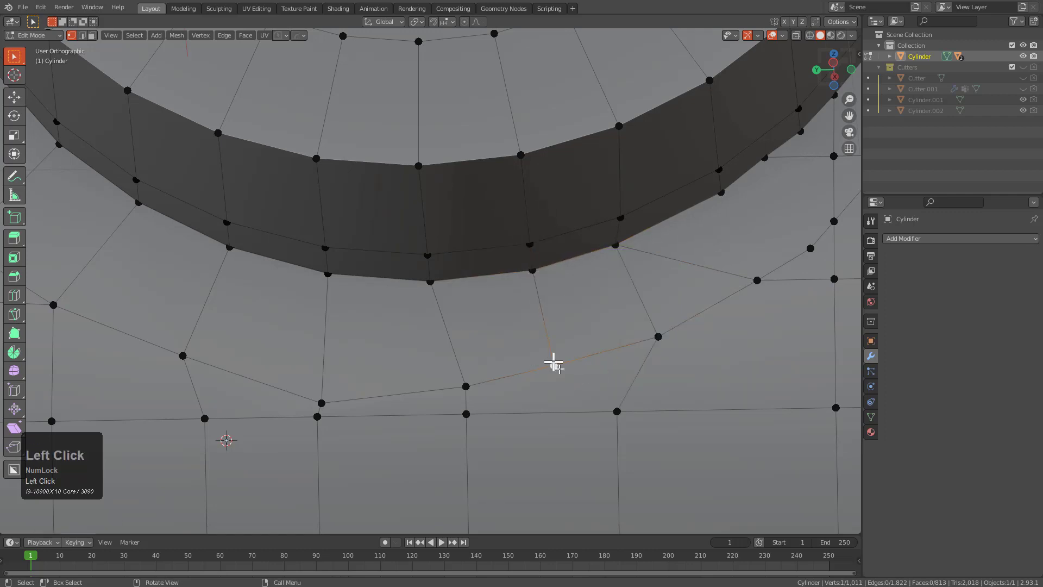
scroll(598, 404, "down", 3)
middle_click_drag(576, 400, 576, 358)
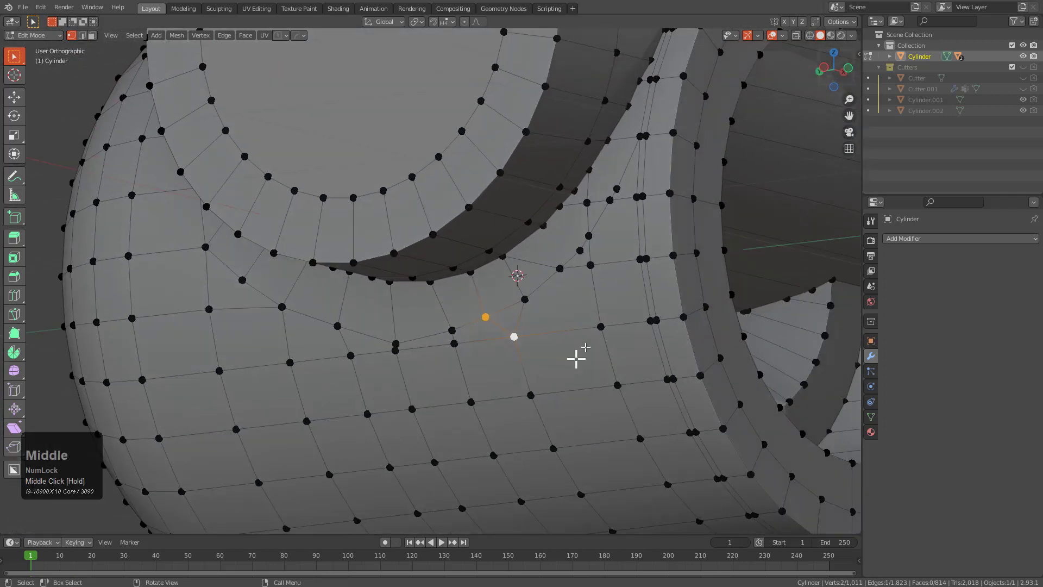
Connect the next cut-loop vertex toward the pipe's end to its matching junction vertex and dissolve the misaligned diagonal edge.
scroll(496, 379, "up", 4)
left_click(493, 327)
left_click(476, 273, "shift")
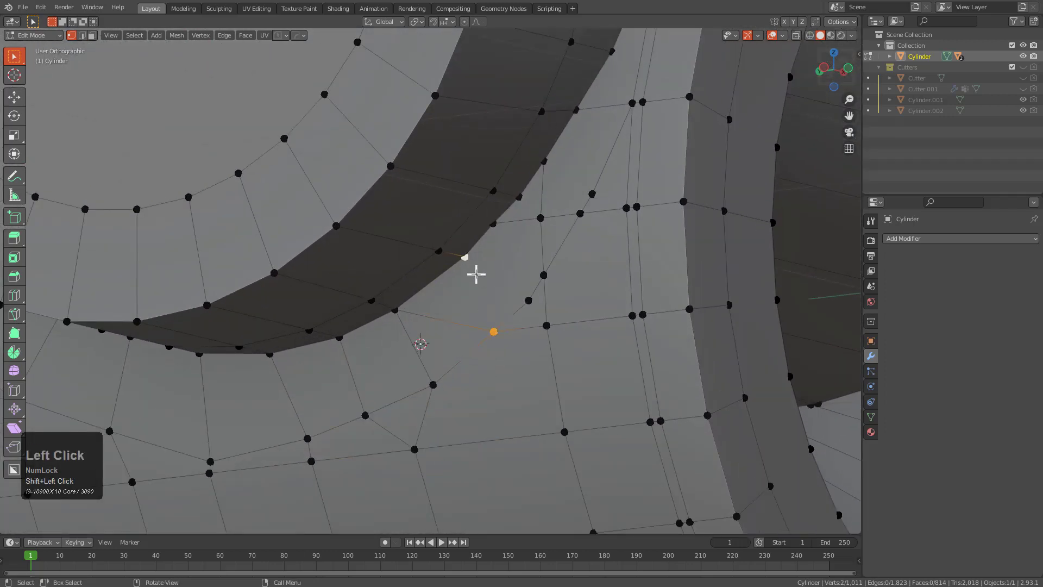
middle_click_drag(475, 274, 449, 340)
key("1")
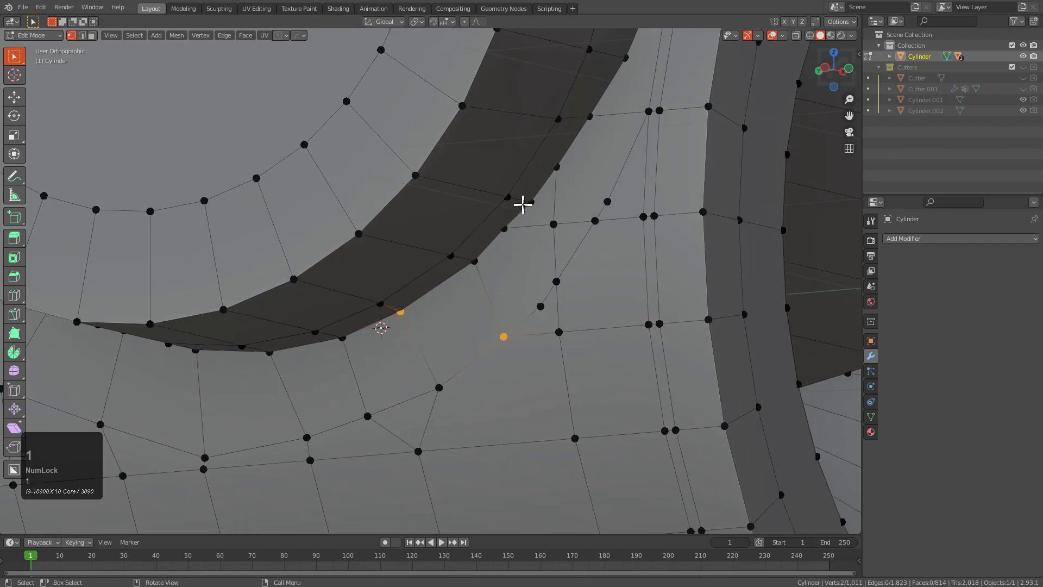
Slide the next cut-loop vertex outward along the loop and merge the stray grid vertex above into it.
left_click(522, 204)
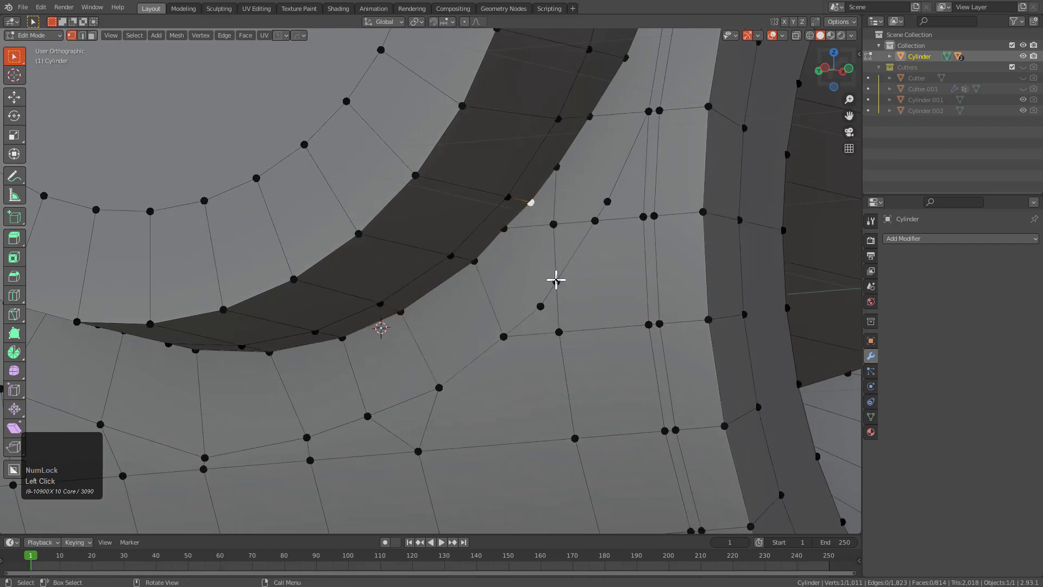
key("g")
key("g")
left_click(574, 254)
left_click(552, 224)
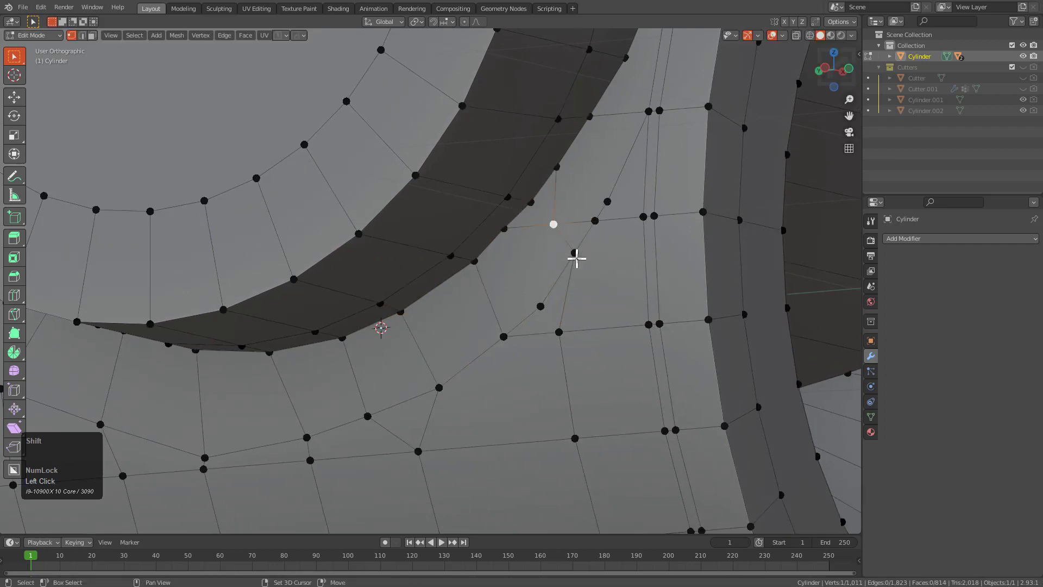
key("m")
left_click(577, 268)
Merge the stray junction vertex and the extra cut-loop vertex, each into its last-selected neighbour.
left_click(543, 220, "shift")
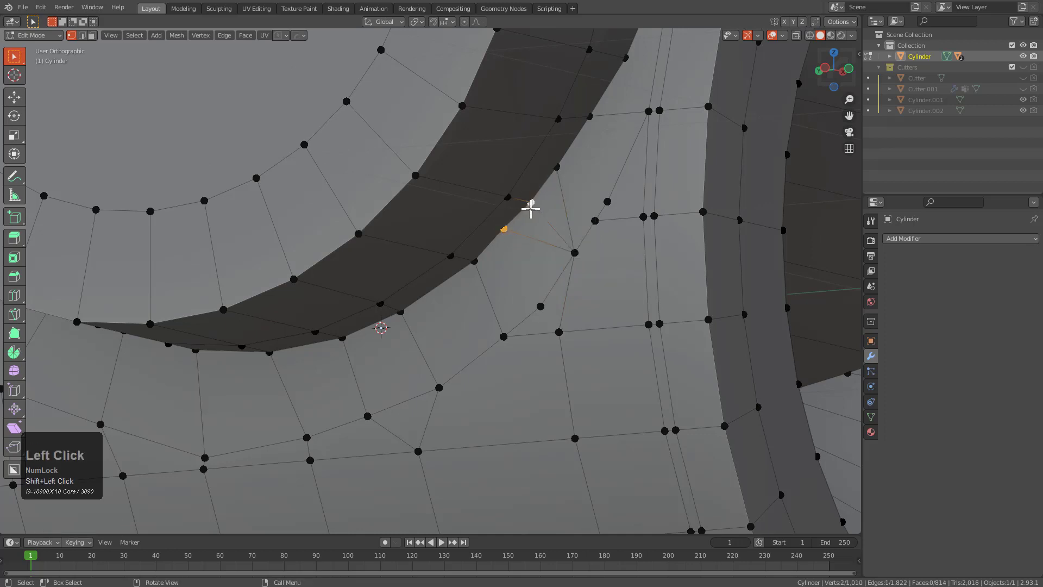
key("m")
left_click(524, 260)
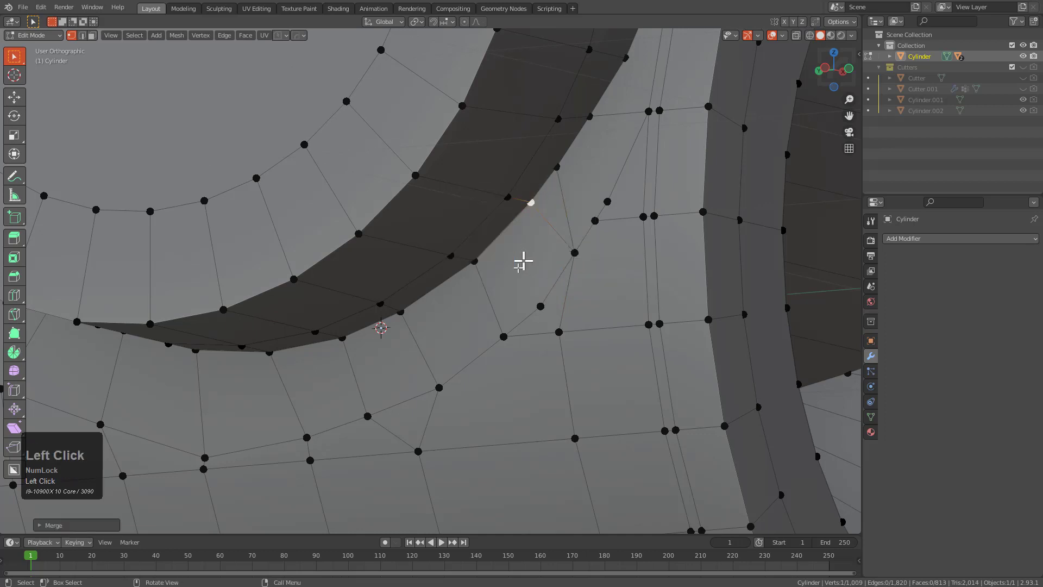
left_click(535, 303)
left_click(565, 263, "shift")
key("m")
left_click(584, 259)
Merge the stray vertex near the pipe's end into the cut loop, and replace the leftover diagonal with an edge to the junction.
middle_click_drag(586, 250, 590, 262)
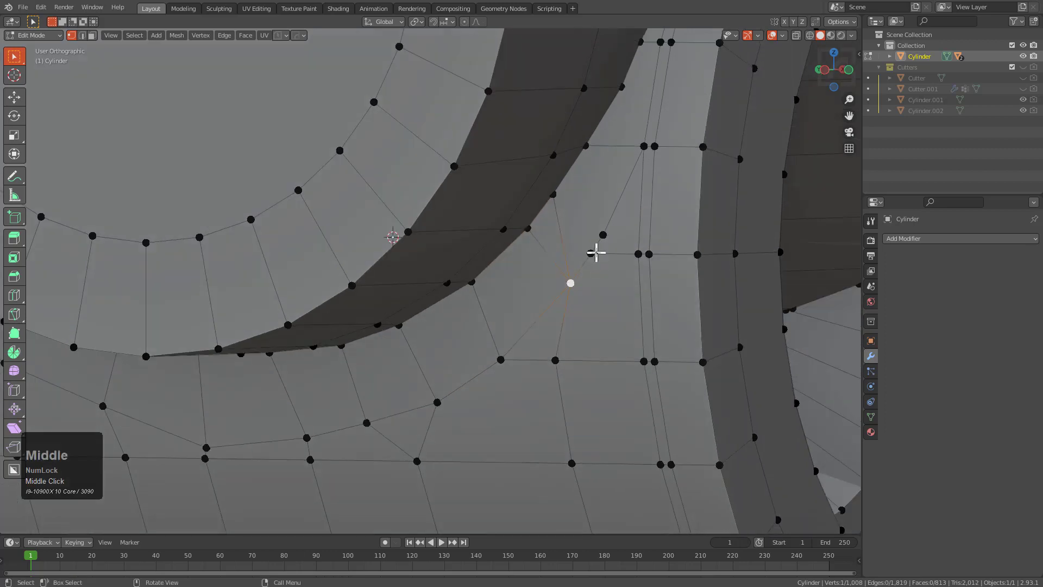
left_click(595, 251)
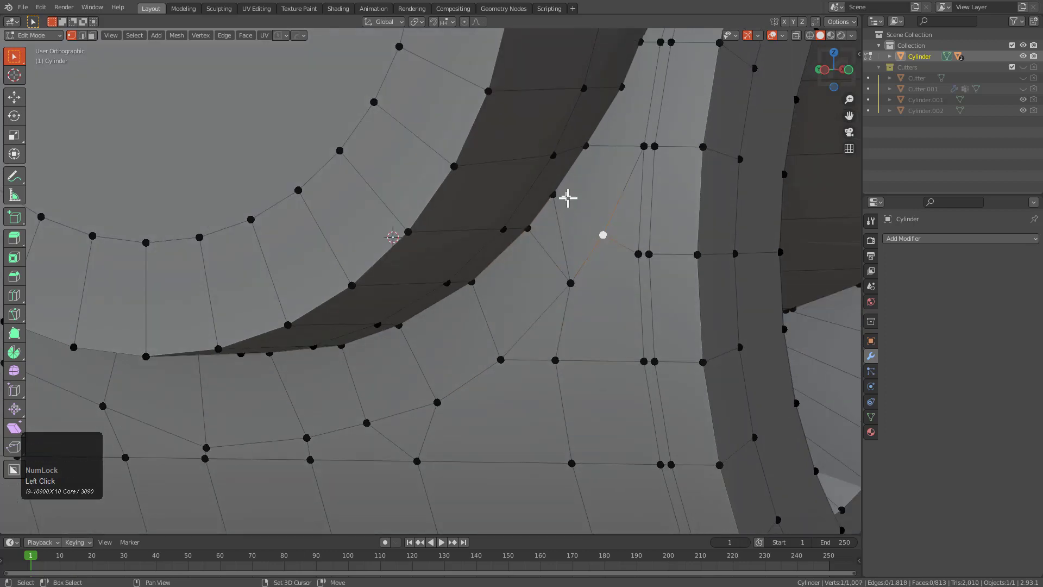
key("2")
left_click(566, 238)
key("ctrl+x")
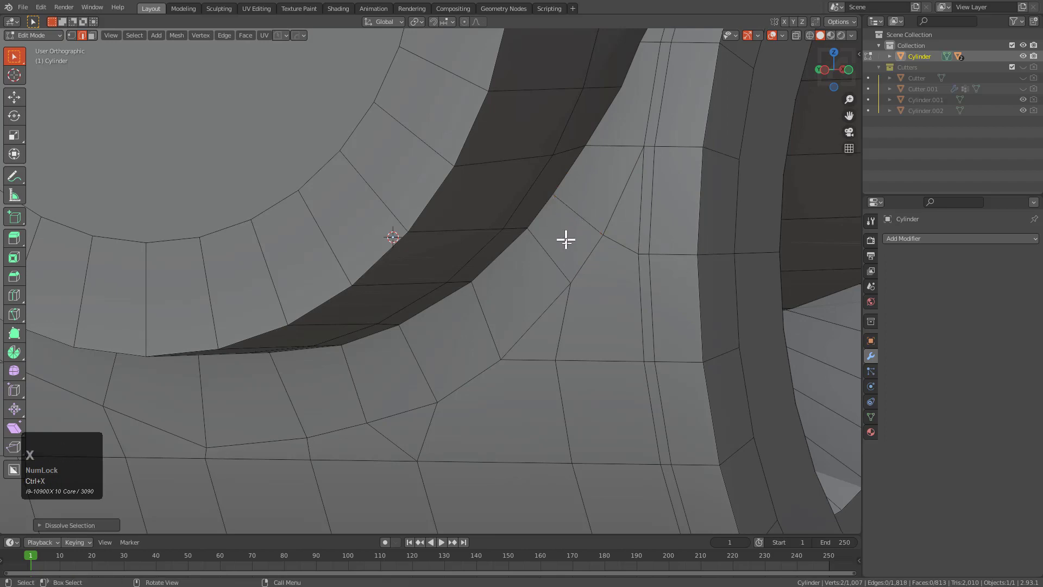
Slide the grid vertex just outside the cut loop, near the pipe's end, along its edge to even out the spacing.
scroll(567, 241, "down", 3)
middle_click_drag(563, 336, 514, 329)
key("1")
left_click(525, 320)
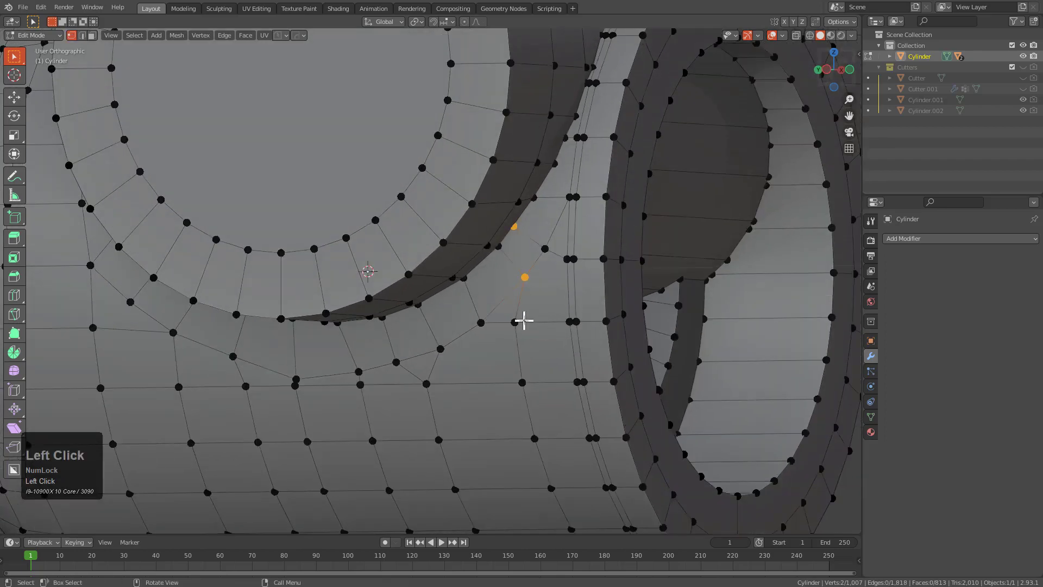
key("g")
key("g")
left_click(522, 317)
Slide the run of cut-loop vertices beneath the upright cylinder inward along their edges, closer to the junction.
scroll(525, 295, "down", 2)
scroll(526, 297, "up", 1)
key("Tab")
middle_click_drag(418, 375, 440, 354)
key("Tab")
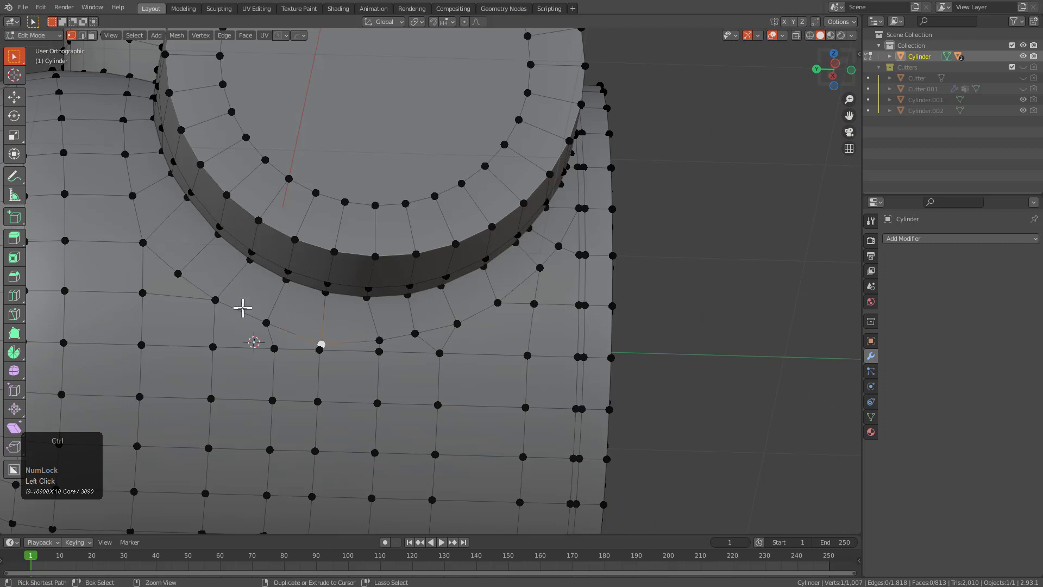
left_click(216, 300, "ctrl")
left_click(405, 327, "ctrl")
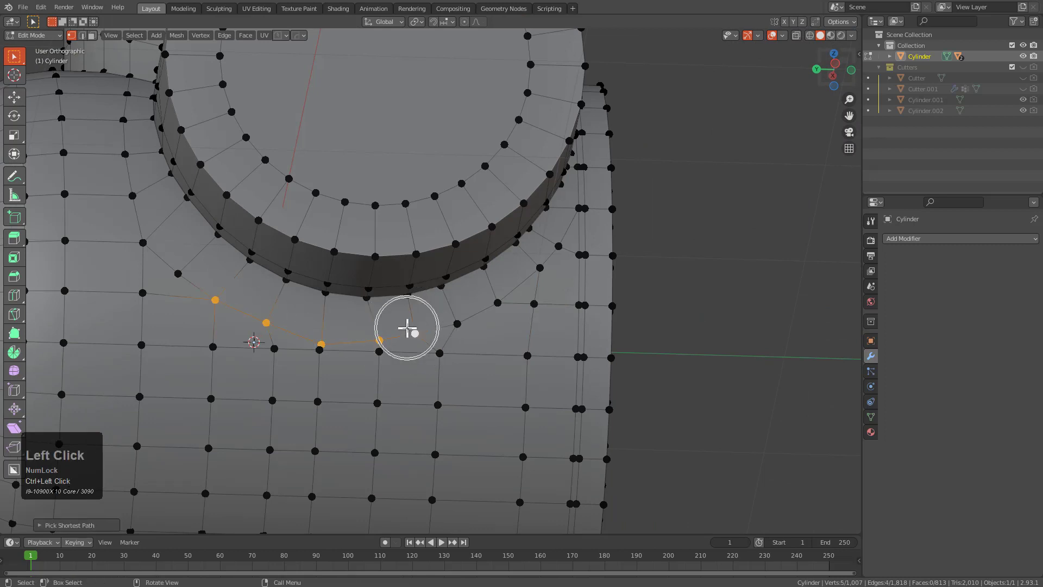
key("g")
key("g")
left_click(412, 319)
Slide the four cut-loop vertices on the side away from the pipe's end inward toward the junction.
left_click(179, 274)
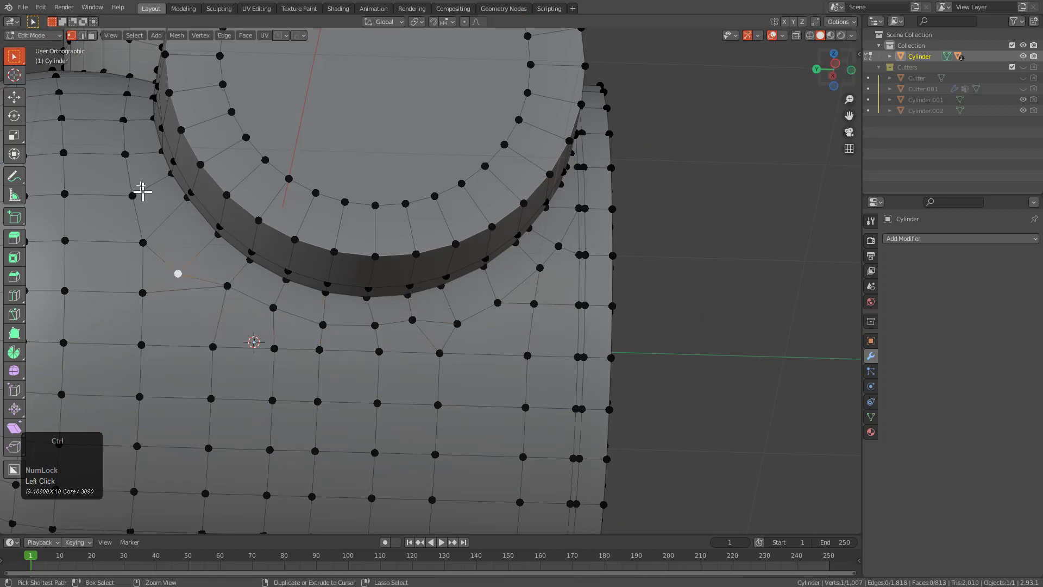
left_click(128, 152, "ctrl")
key("g")
key("g")
left_click(157, 147)
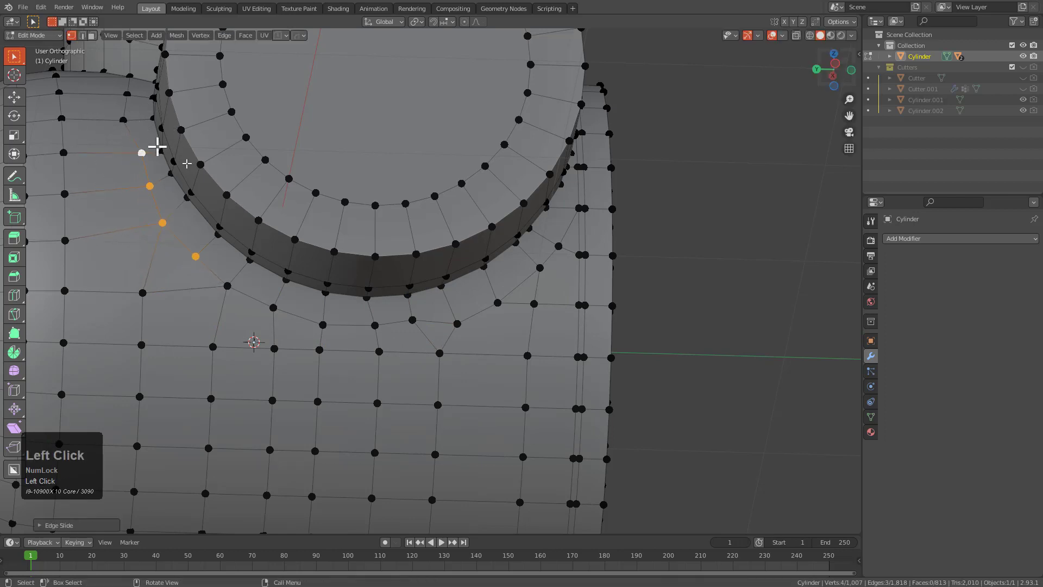
Slide the five cut-loop vertices on the side nearest the pipe's end inward toward the junction.
left_click(458, 323)
left_click(569, 207, "ctrl")
key("g")
key("g")
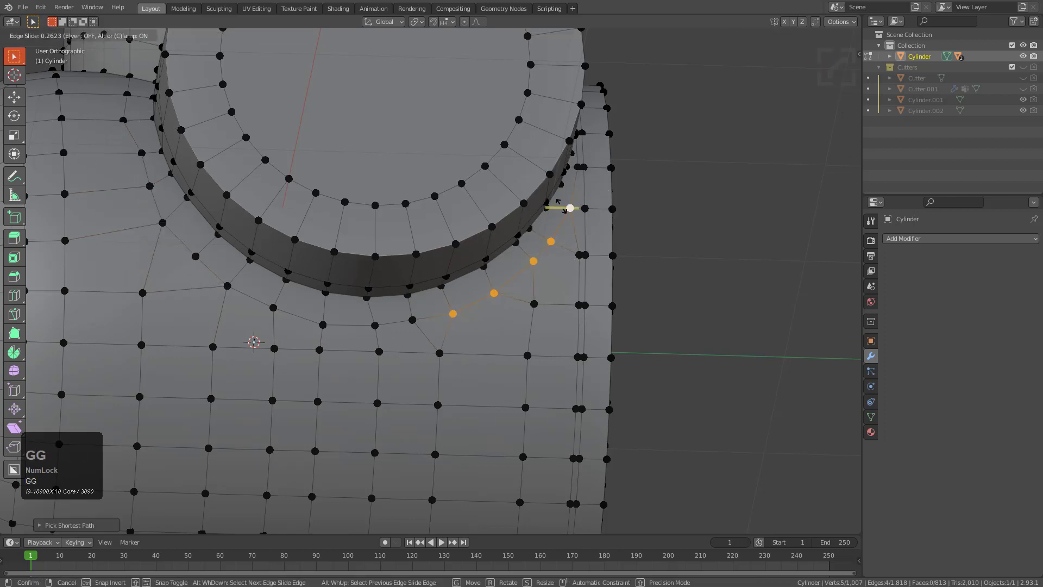
left_click(562, 208)
Symmetrize the fitting's mesh with MACHIN3 Symmetrize to mirror the cleaned-up junction topology.
middle_click_drag(561, 205, 482, 324)
scroll(475, 251, "down", 3)
key("alt+x")
Knife-cut an offset loop alongside the next cylinder junction, joining its points to the matching junction vertices.
scroll(508, 261, "up", 5)
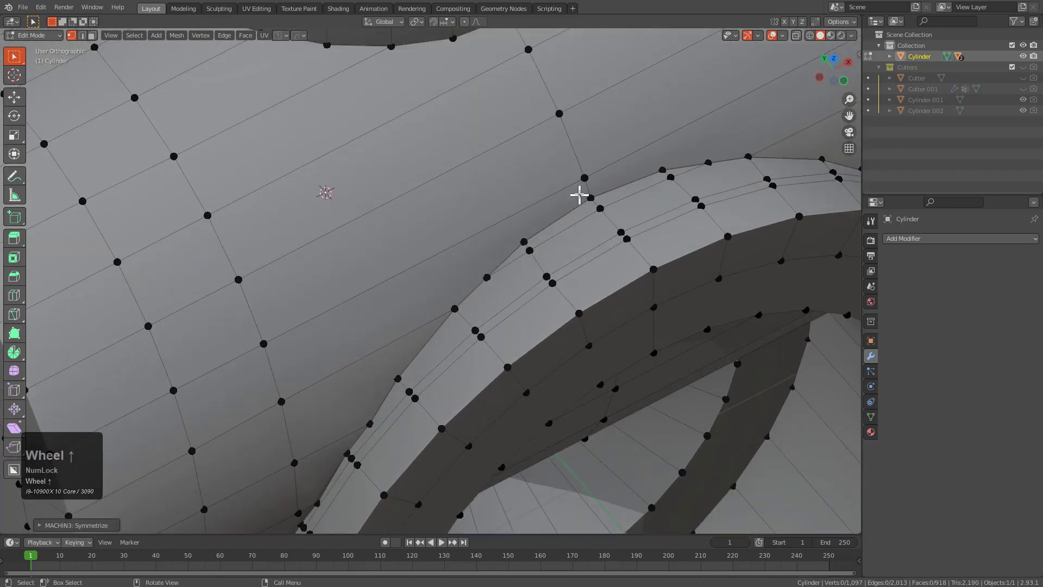
key("k")
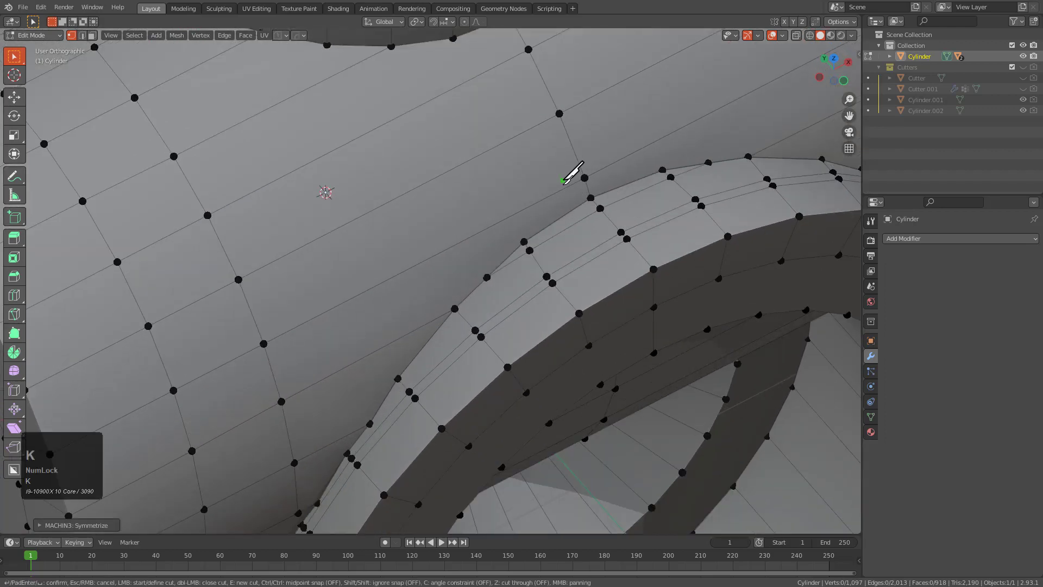
left_click(522, 236)
left_click(499, 222)
left_click(433, 296)
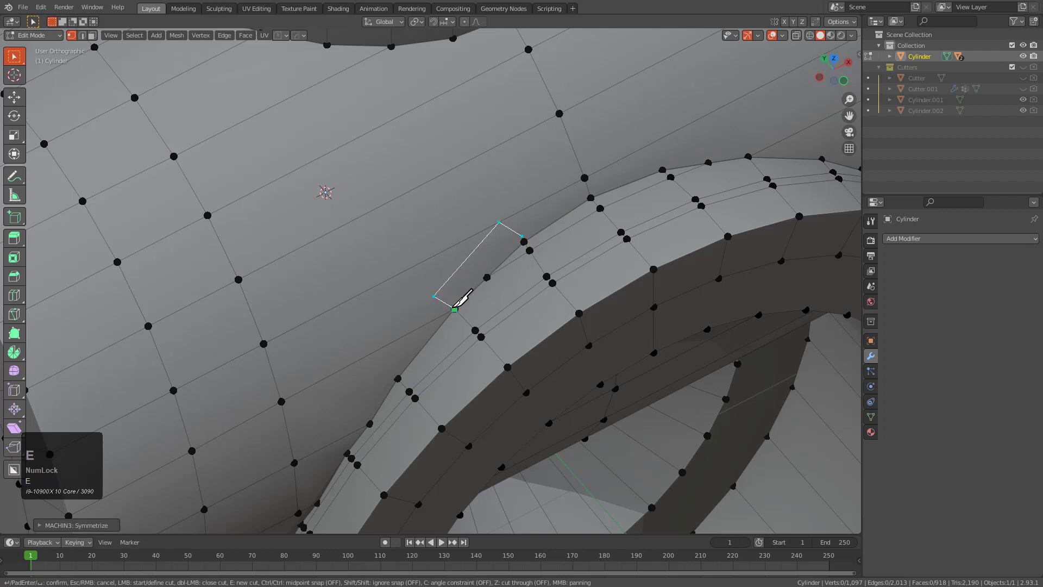
left_click(433, 296)
left_click(381, 364)
mouse_move(381, 364)
middle_mouse_down()
mouse_move(391, 333)
mouse_move(370, 352)
middle_mouse_up()
left_click(369, 344)
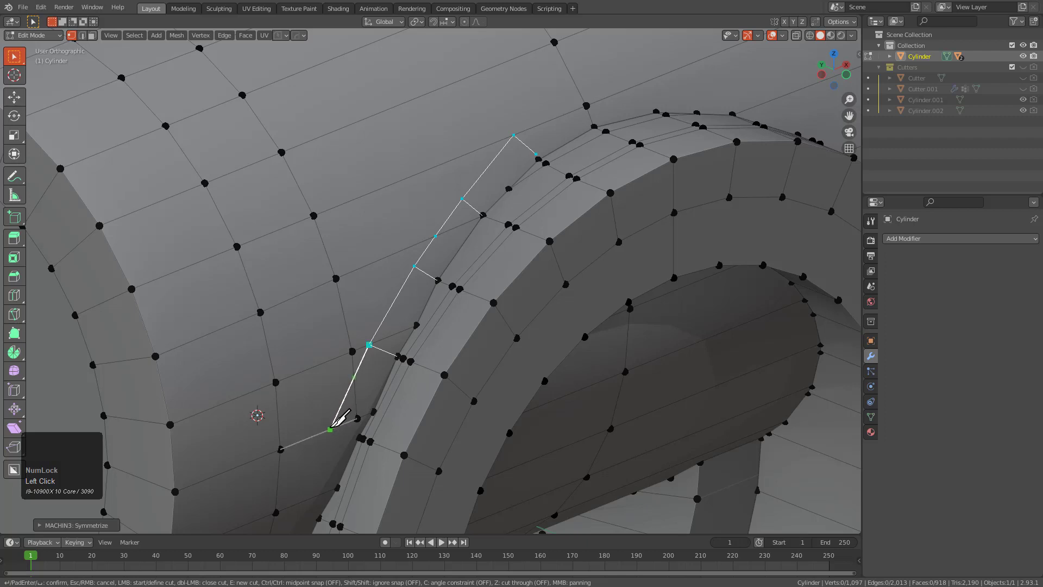
middle_click_drag(357, 436, 473, 309)
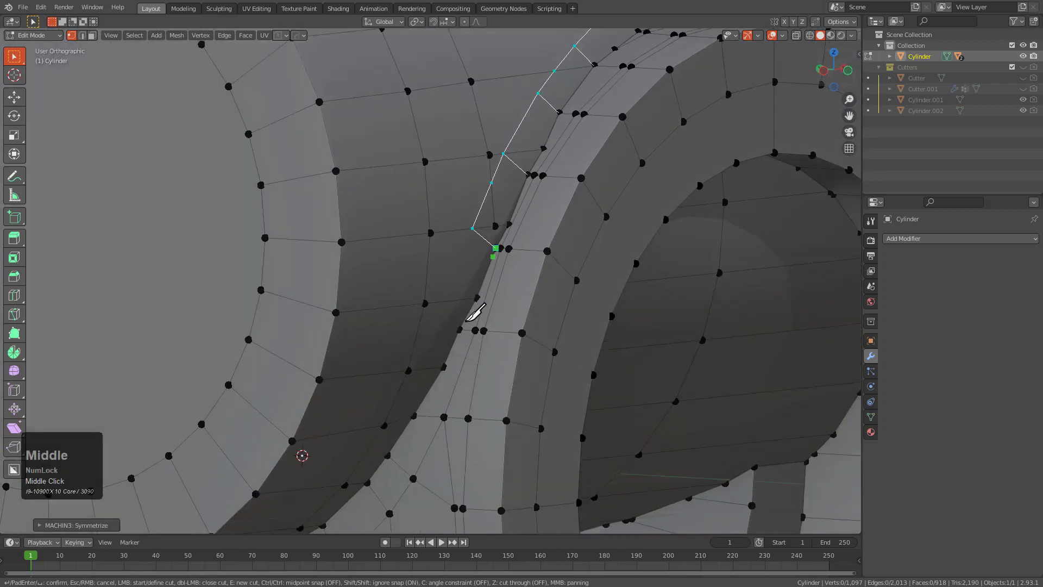
key("KP_Enter")
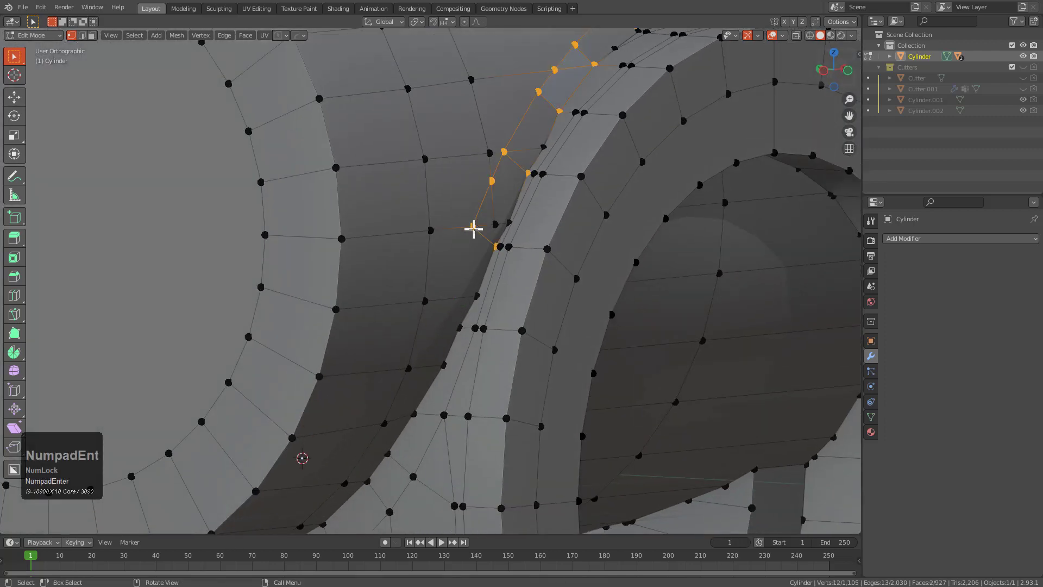
Merge the two stray vertices at the lower end of the new knife cut into the neighbouring cut-loop vertex using At Last.
scroll(467, 245, "up", 3)
left_click(457, 293)
left_click(479, 286, "shift")
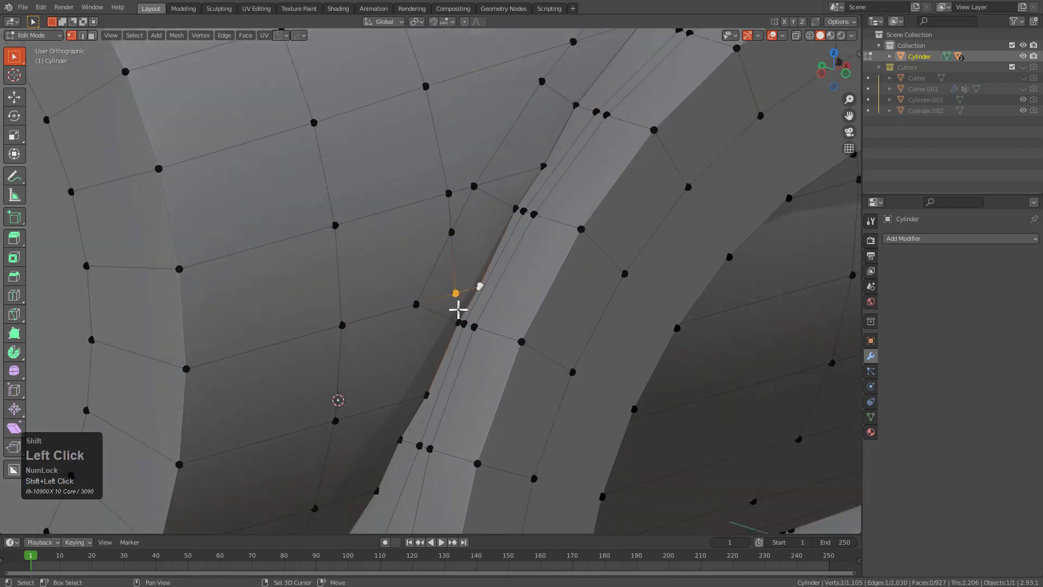
left_click(420, 292, "shift")
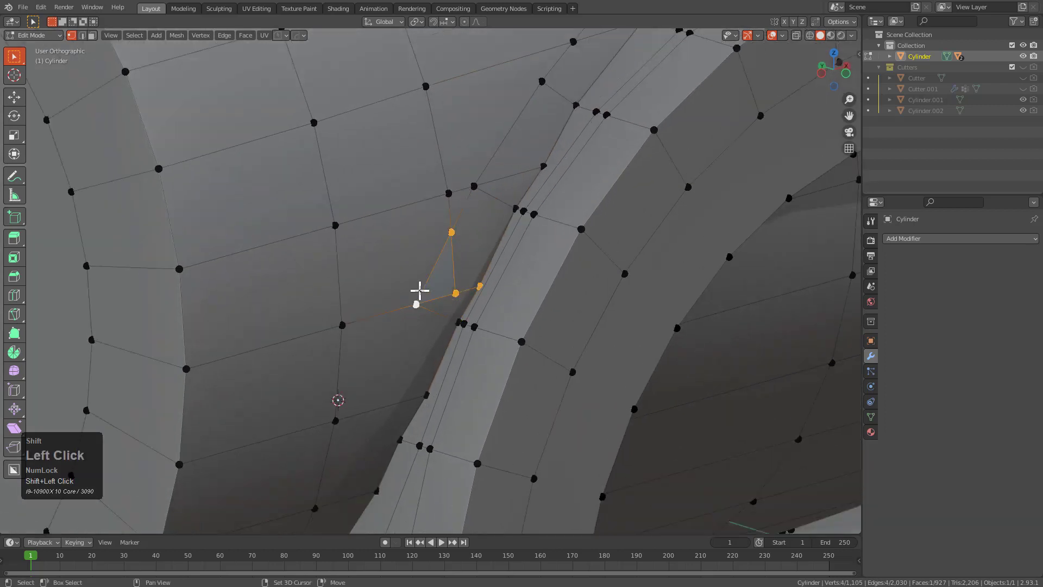
left_click(454, 290)
left_click(451, 238, "shift")
left_click(431, 292, "shift")
key("m")
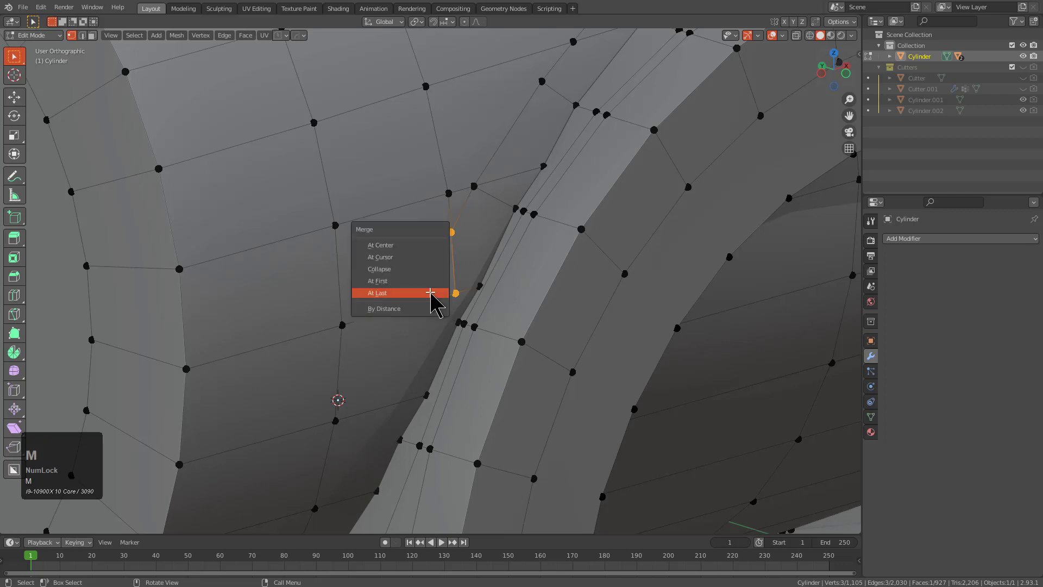
left_click(433, 294)
Merge the stray vertex on the junction edge into its last-selected neighbouring junction vertex.
left_click(495, 289)
middle_click_drag(431, 294, 369, 295)
left_click(460, 313, "shift")
key("m")
left_click(464, 310)
Merge the next stray grid vertex into the cut-loop vertex beside it, and the stray junction vertex into its lower neighbour.
left_click(379, 289, "shift")
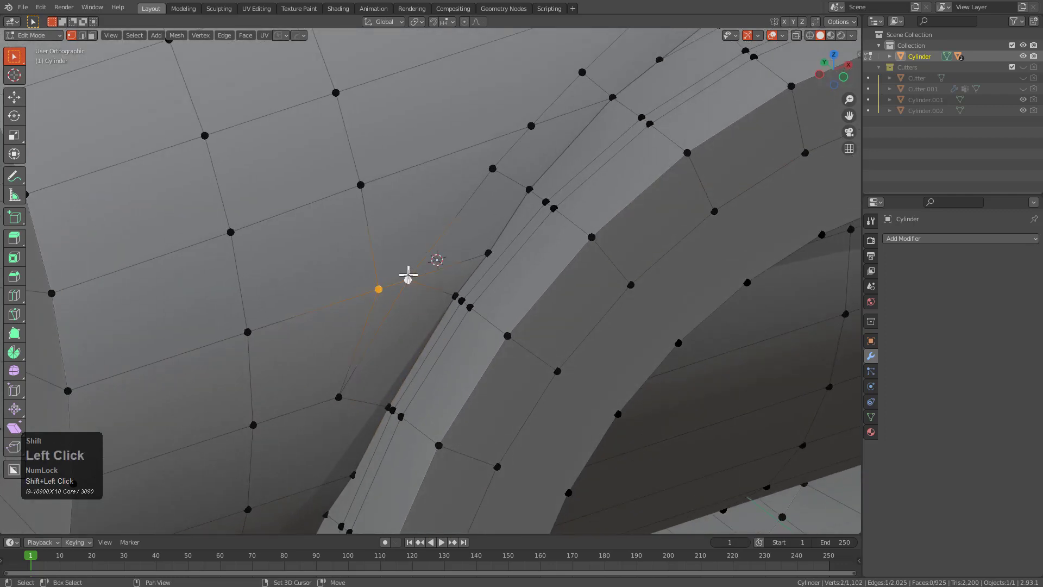
key("m")
left_click(408, 275)
left_click(478, 251)
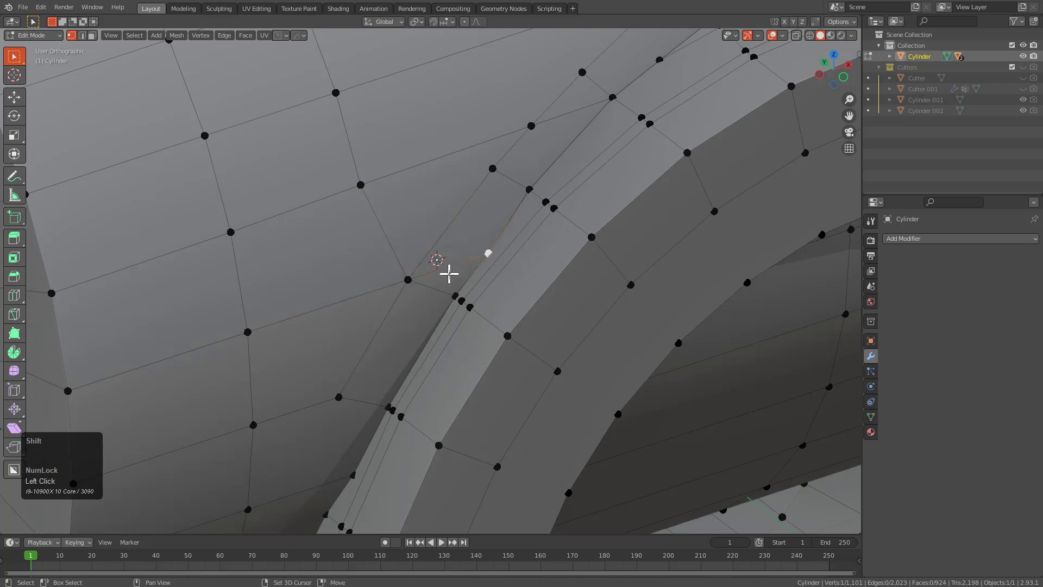
left_click(452, 293, "shift")
key("m")
left_click(444, 290)
Try merging the extra vertex on the cut loop into the next loop vertex up, and undo that merge.
middle_click_drag(442, 286, 510, 226)
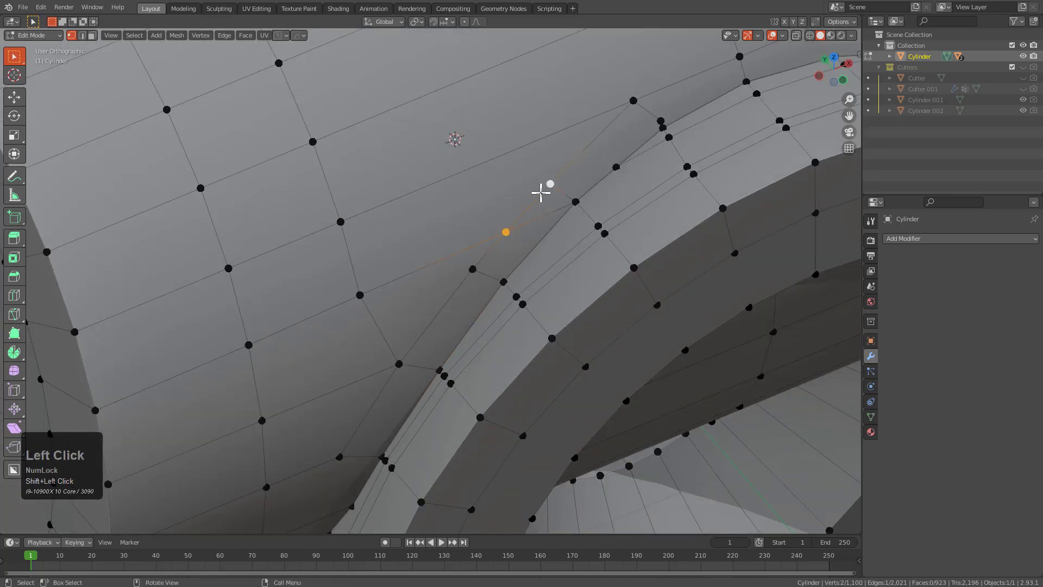
key("m")
left_click(543, 196)
middle_click_drag(568, 198, 540, 252, "shift")
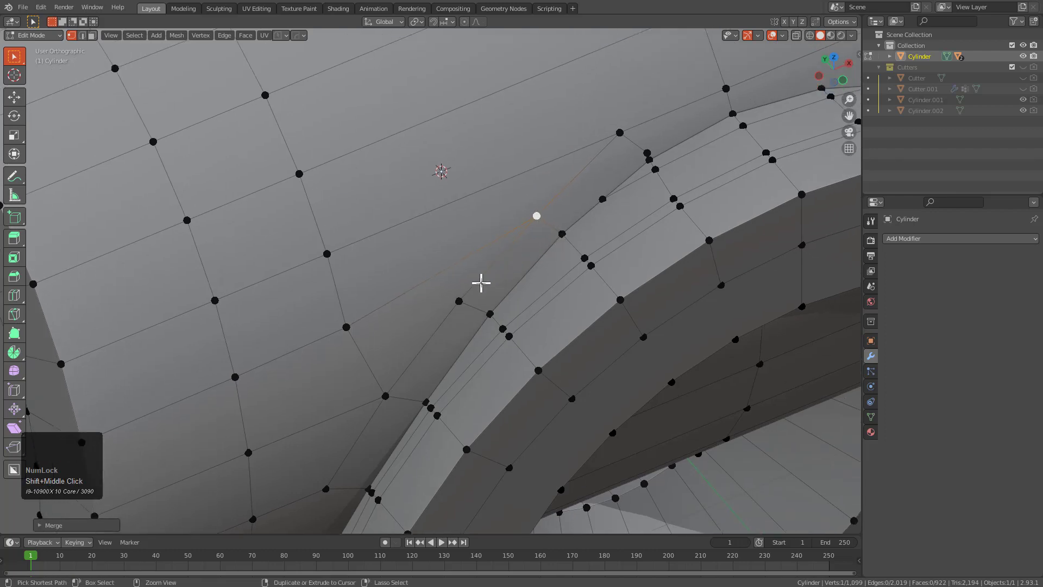
key("ctrl+z")
Add two short loop cuts across the long side faces of the pipe, between the existing grid column and the junction.
key("ctrl+r")
left_click(432, 186)
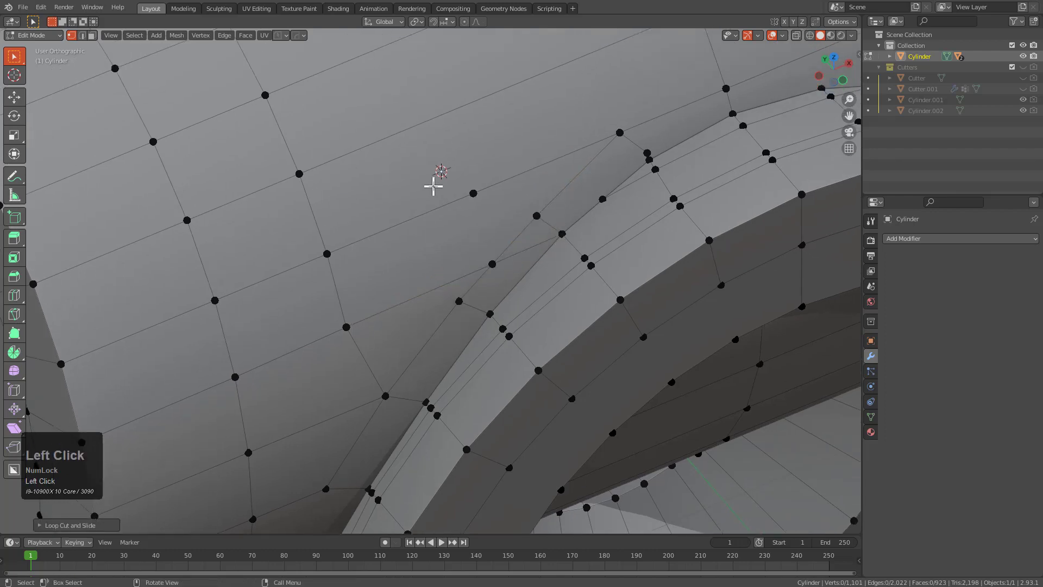
scroll(433, 187, "down", 4)
key("ctrl+r")
left_click(412, 163)
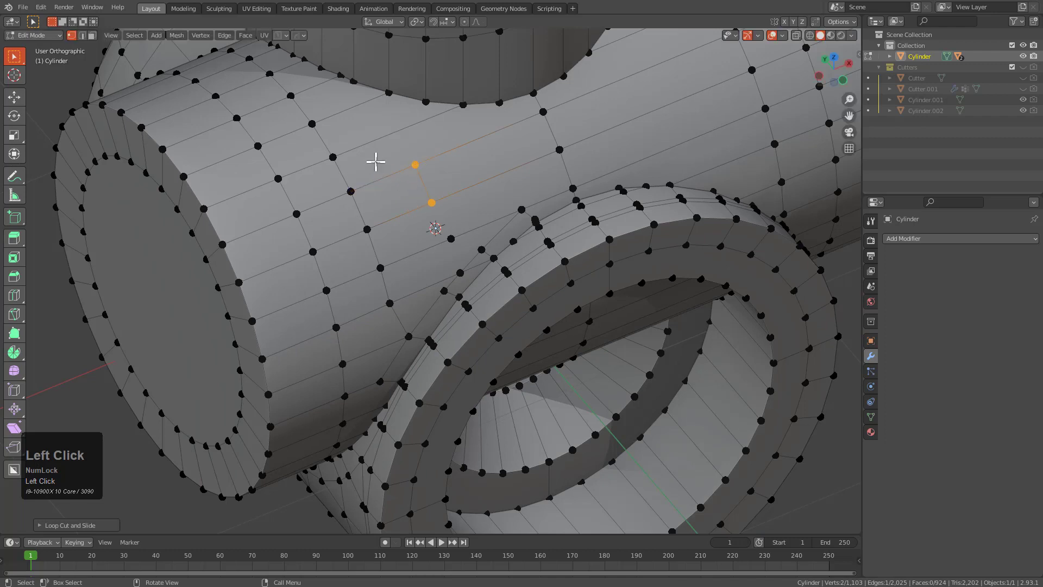
Connect the new loop-cut vertices to each other and on to the nearest cut-loop vertex by the junction.
left_click(450, 231)
left_click(433, 202, "shift")
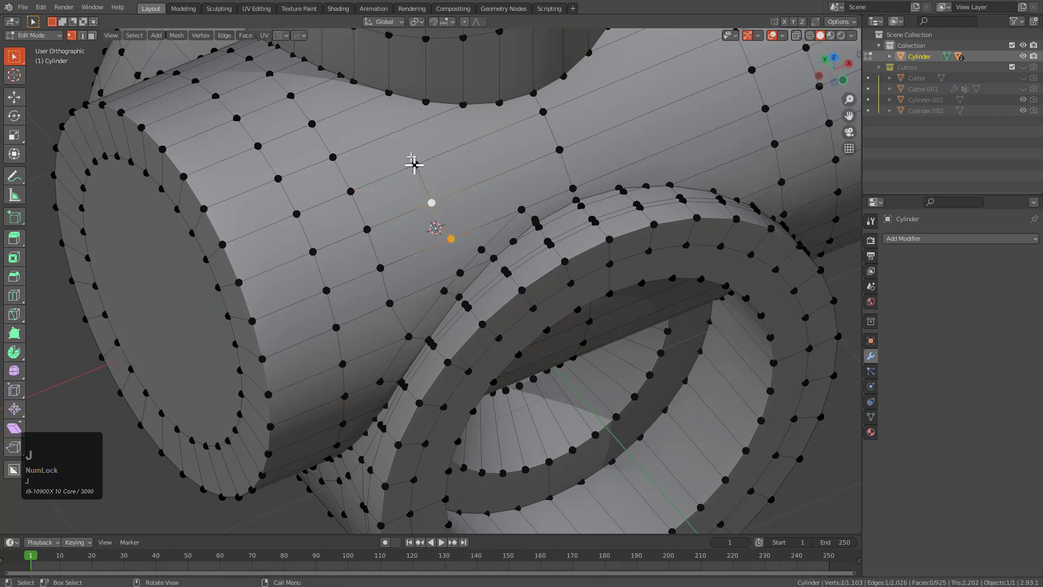
scroll(489, 234, "up", 1)
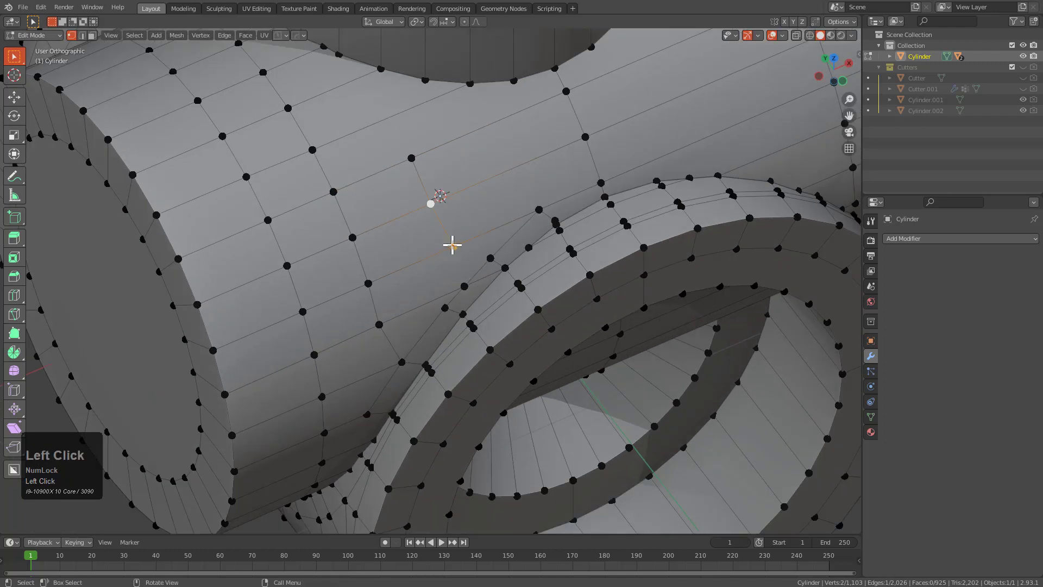
left_click(452, 245)
left_click(486, 254, "shift")
scroll(473, 251, "up", 2)
Move the connected cut-loop vertex slightly down along the junction and merge the stray vertex below into it.
left_click(478, 287)
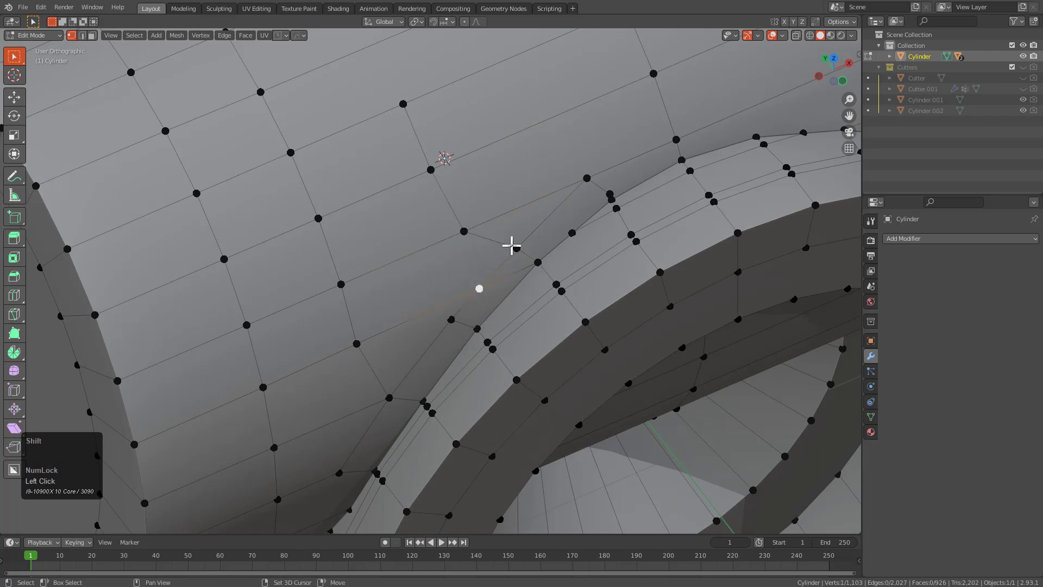
mouse_move(513, 245)
left_mouse_down()
mouse_move(495, 262)
mouse_move(505, 261)
left_mouse_up()
left_click(479, 288, "shift")
key("m")
left_click(504, 261)
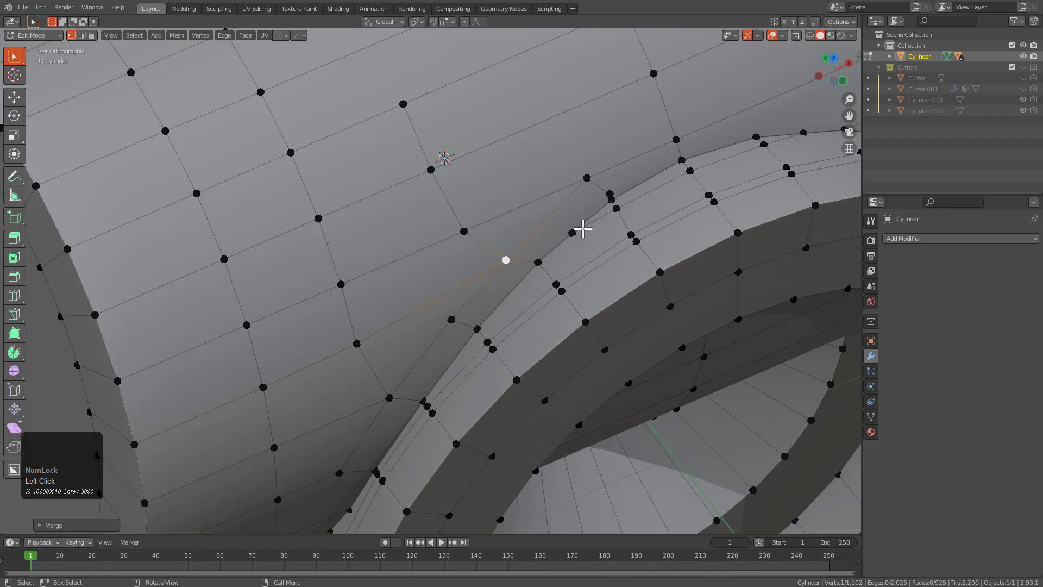
Dissolve the unneeded edge and the leftover extra vertex along the upper part of the junction.
scroll(543, 265, "up", 3)
key("2")
left_click(559, 256)
key("ctrl+x")
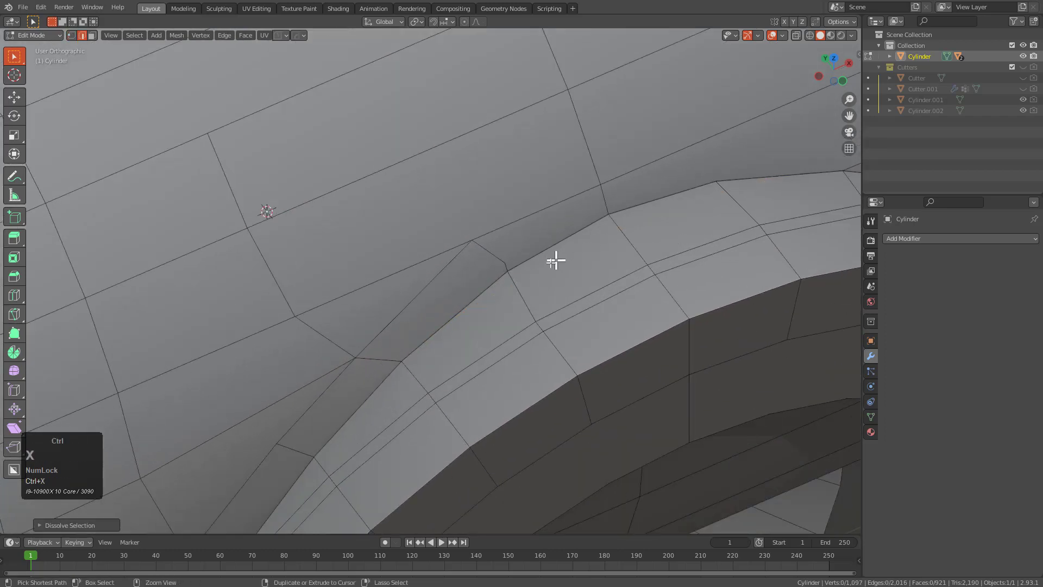
key("1")
left_click(505, 262)
key("ctrl+x")
scroll(470, 284, "down", 2)
middle_click_drag(432, 315, 494, 286, "shift")
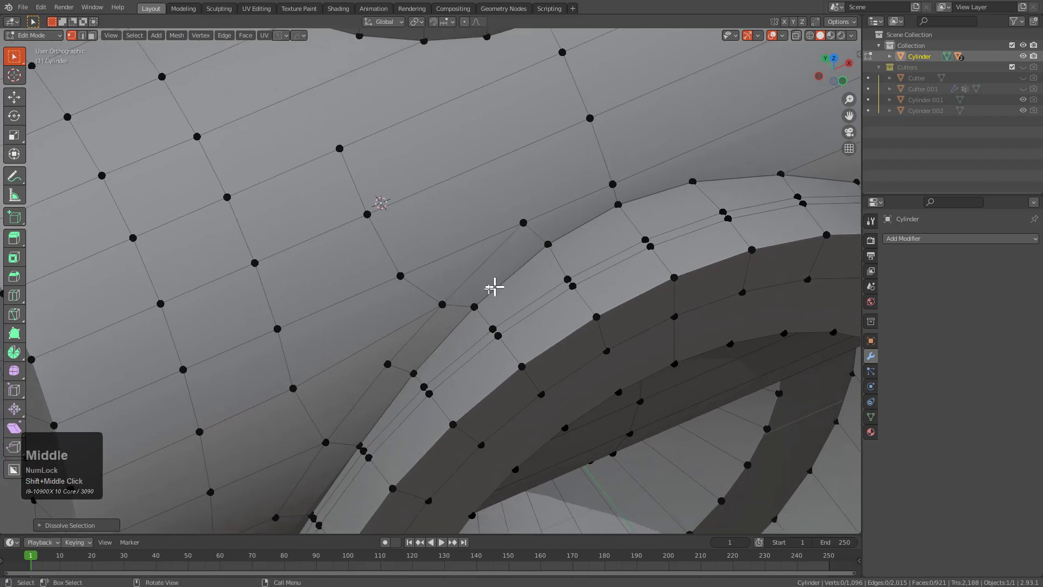
Add another short loop cut across the pipe's side faces and connect its lower vertex to the top cut-loop vertex.
key("ctrl+r")
right_click(461, 302)
scroll(461, 302, "down", 2)
key("ctrl+r")
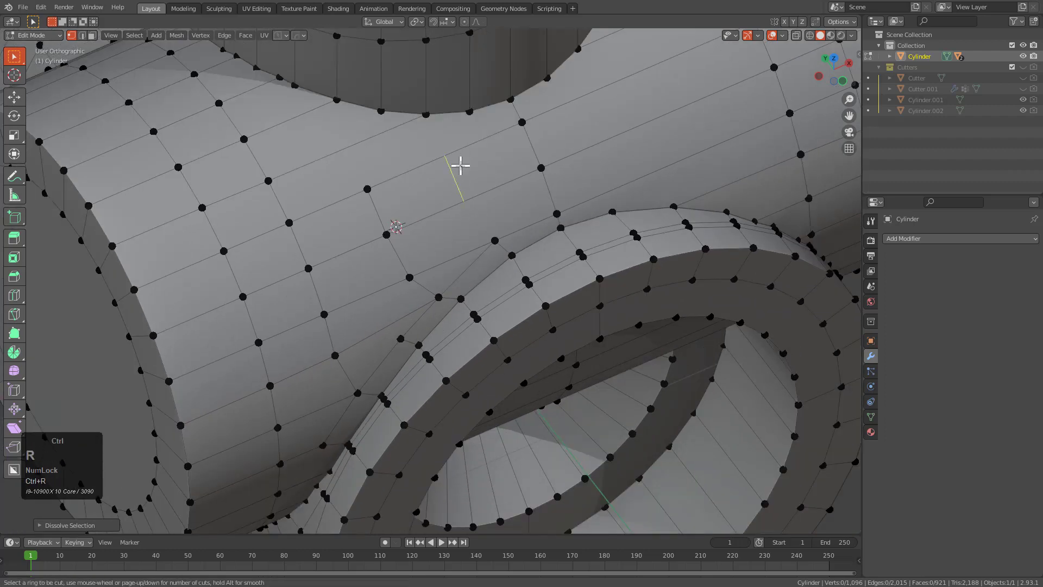
left_click(460, 164)
left_click(468, 199, "shift")
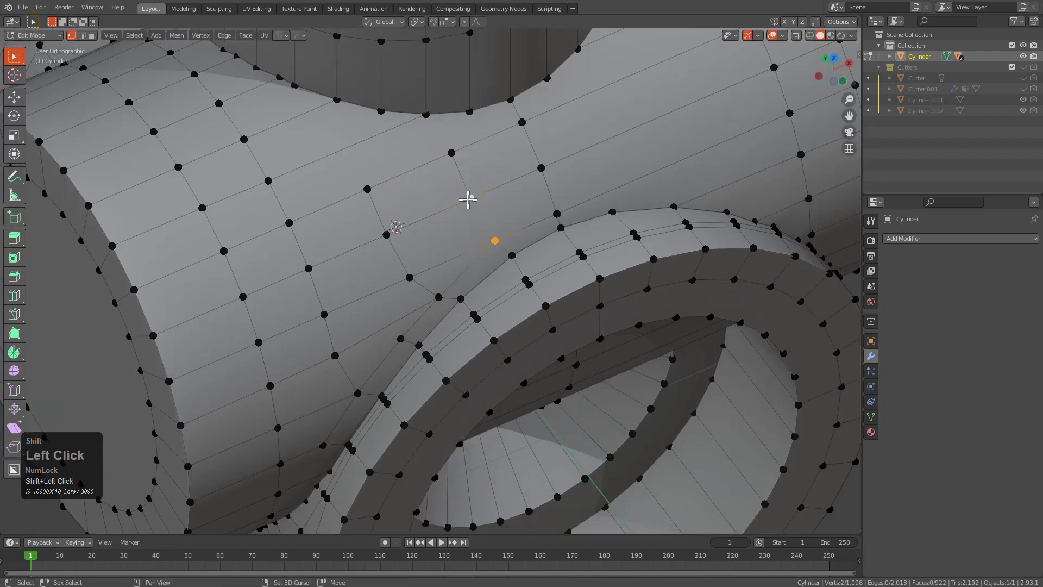
Connect the upper end vertices of both short loop cuts to the matching vertices on the upright cylinder's rim.
left_click(451, 153)
left_click(473, 113, "shift")
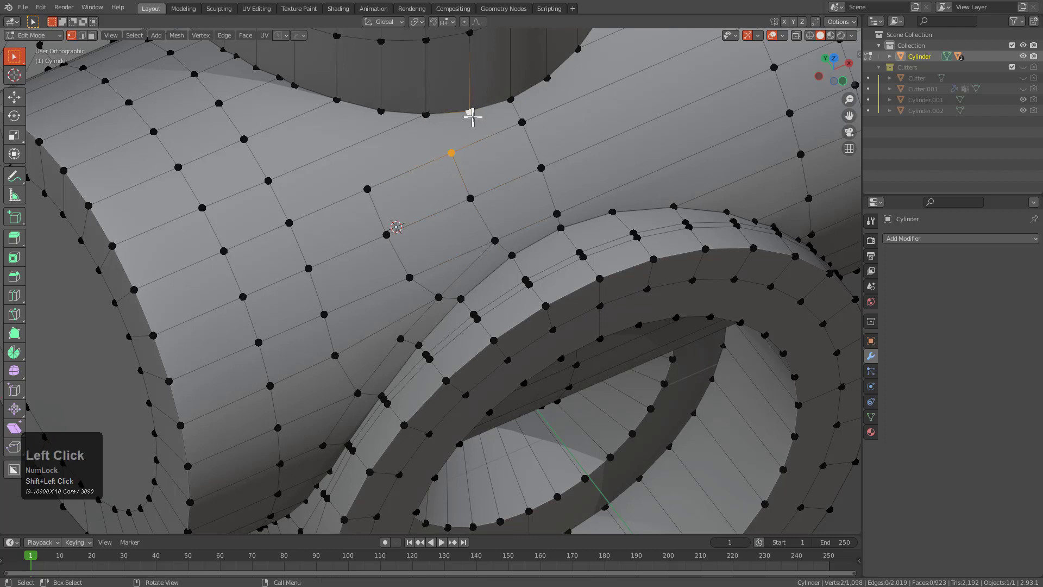
key("j")
scroll(462, 142, "down", 1)
middle_click_drag(410, 237, 422, 240)
left_click(395, 221)
left_click(392, 156, "shift")
key("j")
scroll(398, 182, "up", 2)
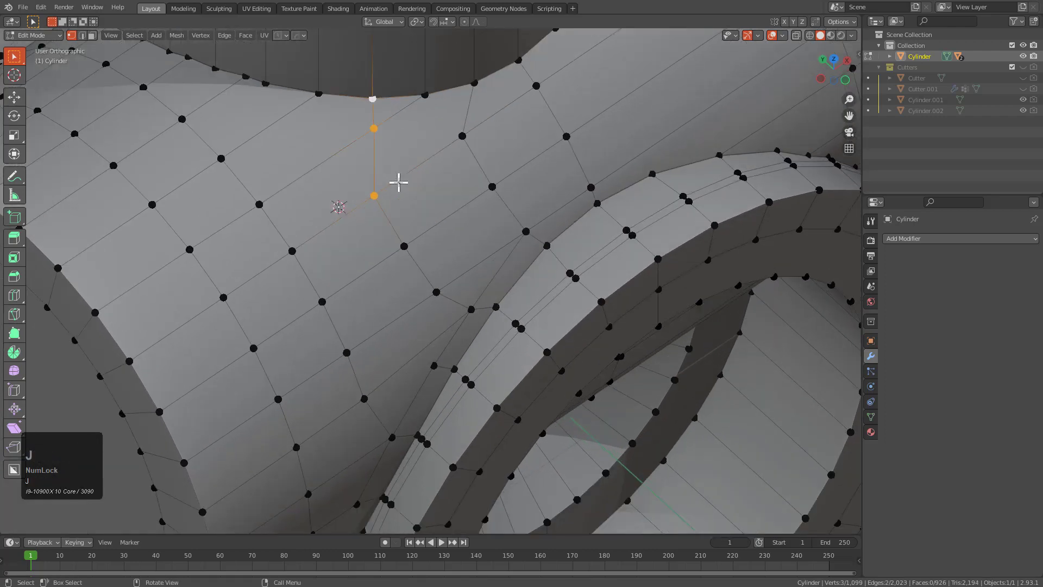
Add connecting edges between the two new columns below the upright cylinder's rim and dissolve the leftover diagonal edge.
middle_click_drag(398, 182, 389, 186)
left_click(370, 151)
left_click(435, 172, "shift")
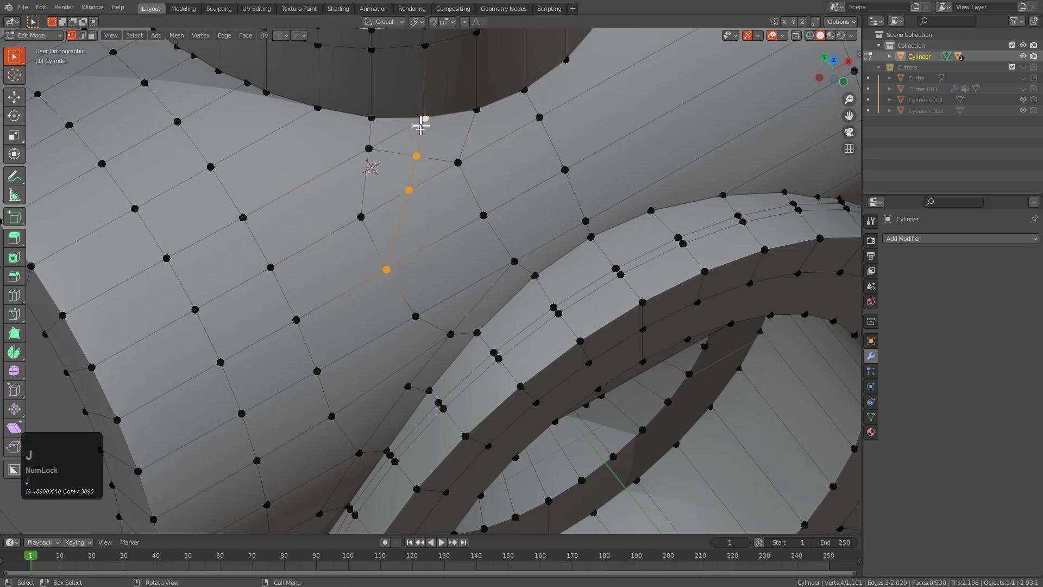
key("2")
left_click(397, 136)
key("ctrl+x")
left_click(391, 153)
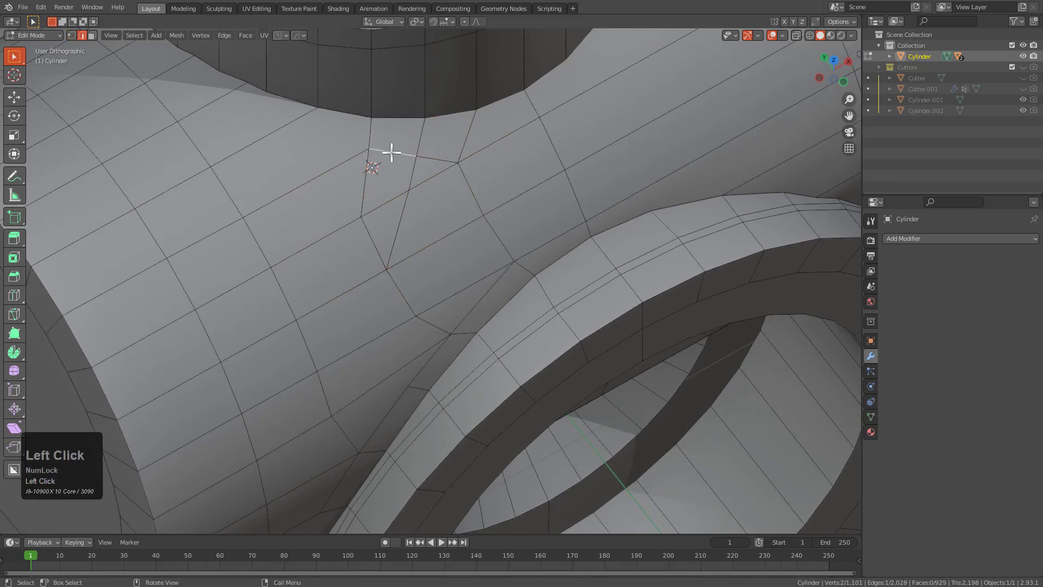
Connect the middle column's vertex below the rim diagonally to the top cut-loop vertex by the lower junction.
key("1")
scroll(362, 230, "down", 2)
middle_click_drag(362, 232, 421, 293, "shift")
scroll(424, 291, "up", 2)
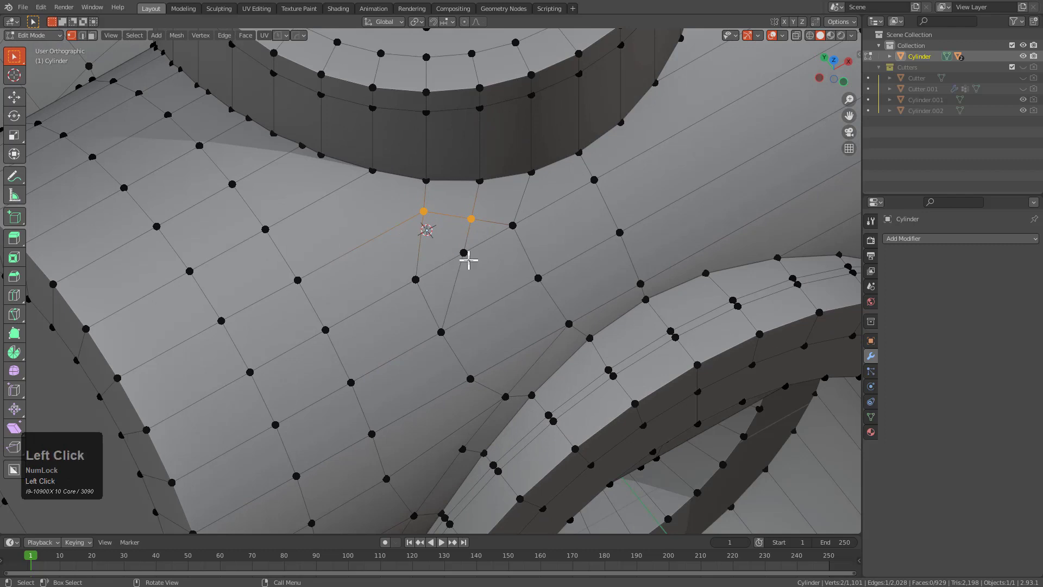
left_click(467, 258)
key("j")
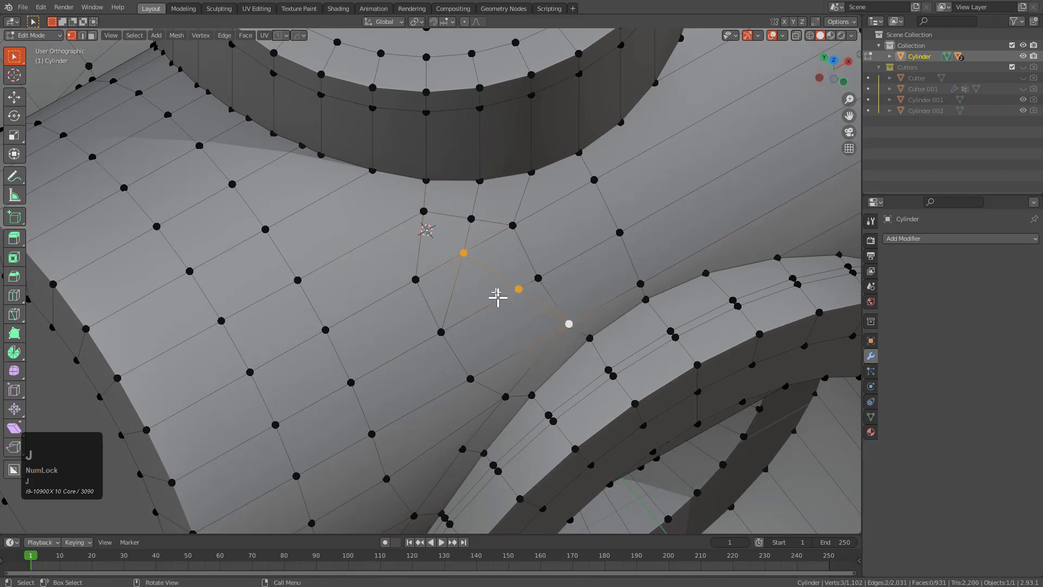
Slide the new diagonal's middle vertex toward the pipe end and dissolve the leftover edge beside it.
left_click(510, 285)
key("g")
key("g")
left_click(495, 299)
key("2")
left_click(454, 282)
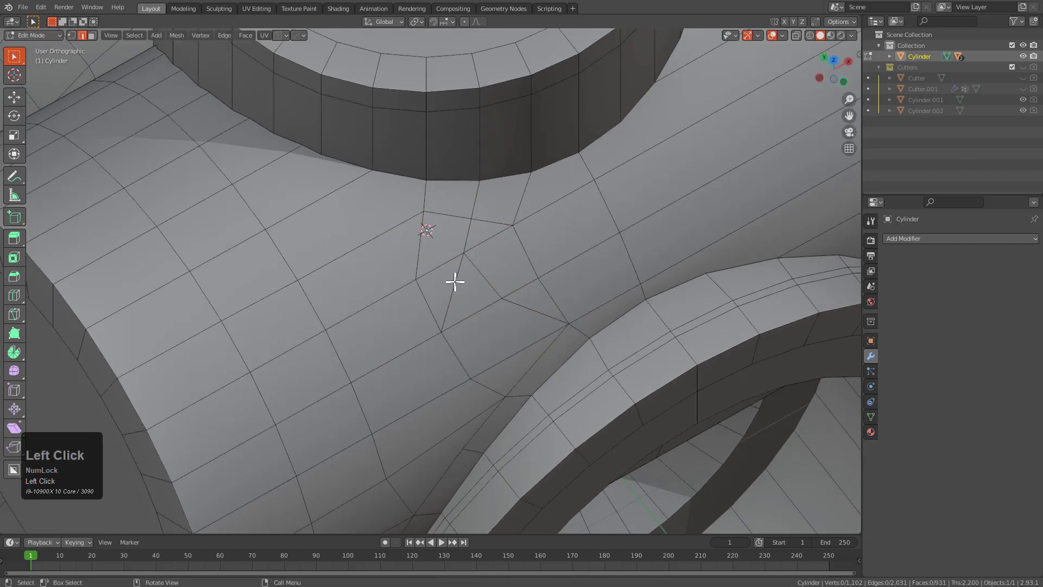
key("ctrl+x")
Slide the short outer column edge below the rim outward, and slide the diagonal's middle vertex slightly lower to even out the faces.
left_click(528, 256)
key("g")
key("g")
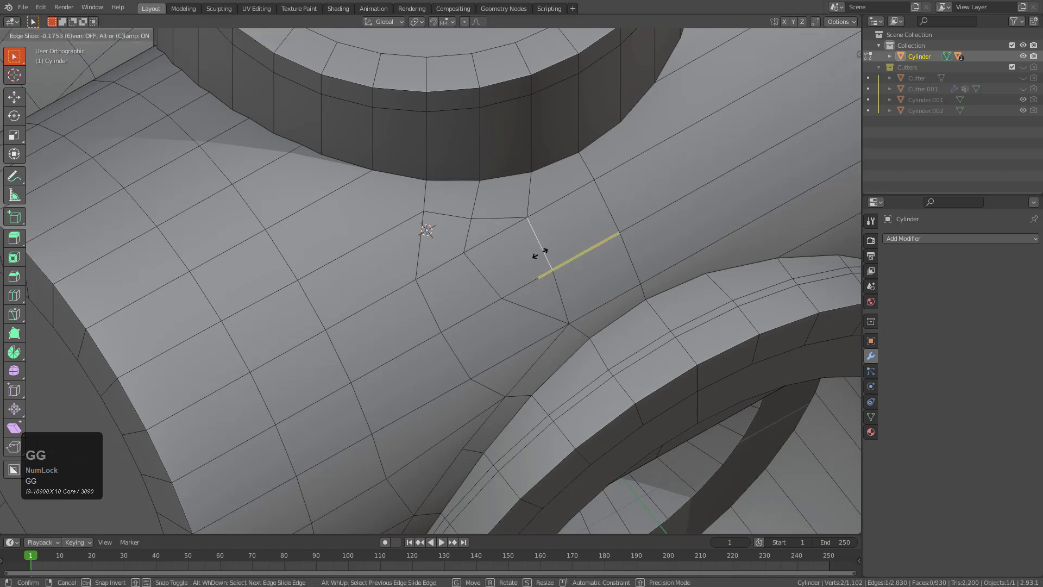
left_click(542, 252)
scroll(539, 288, "down", 1)
middle_click_drag(540, 288, 558, 327)
key("1")
left_click(503, 295)
key("g")
key("g")
left_click(512, 310)
Knife-cut around the upright cylinder's wall just above the junction, starting at the rim vertex beside the corner.
scroll(546, 345, "down", 2)
middle_click_drag(524, 373, 465, 314, "shift")
scroll(487, 311, "up", 1)
scroll(382, 327, "up", 1)
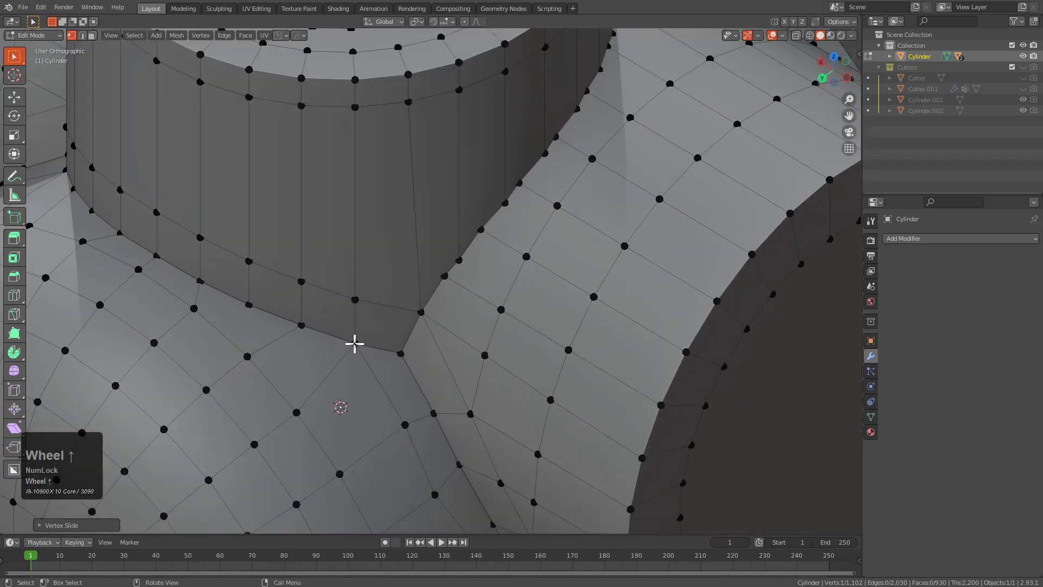
left_click(354, 344)
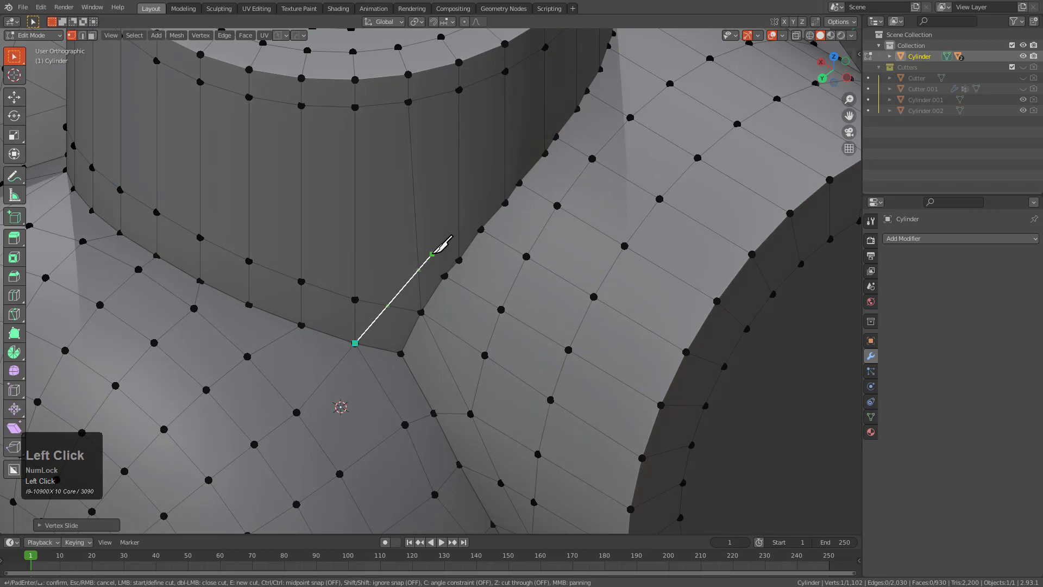
left_click(431, 255)
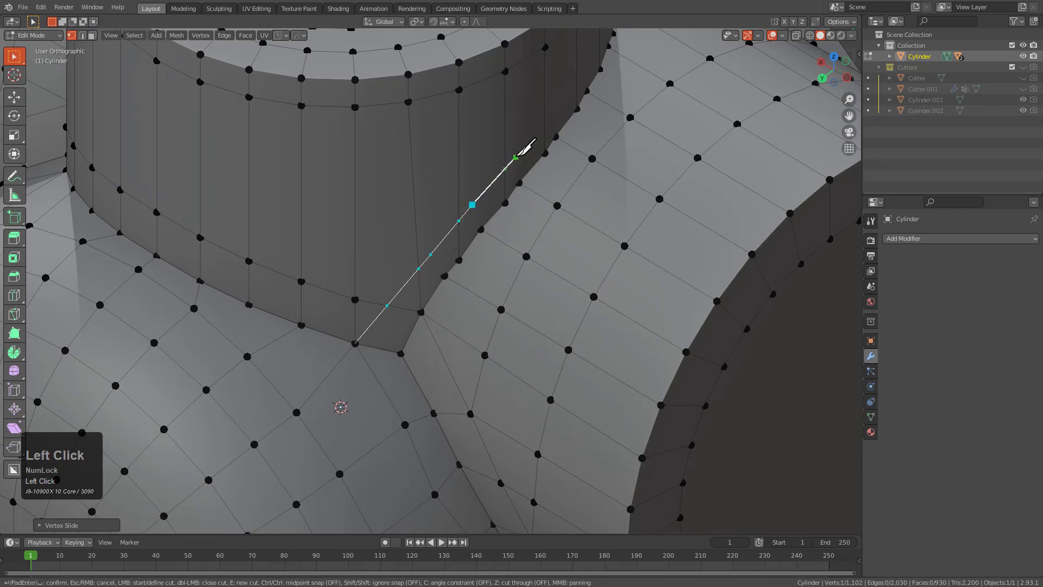
middle_click_drag(554, 104, 451, 185)
left_click(425, 224)
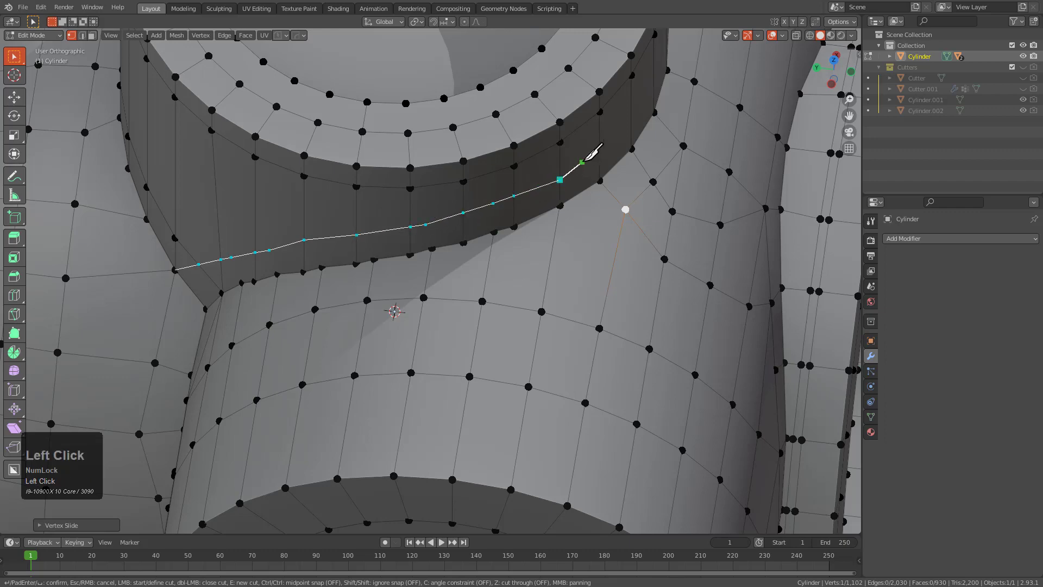
middle_click_drag(600, 154, 518, 216)
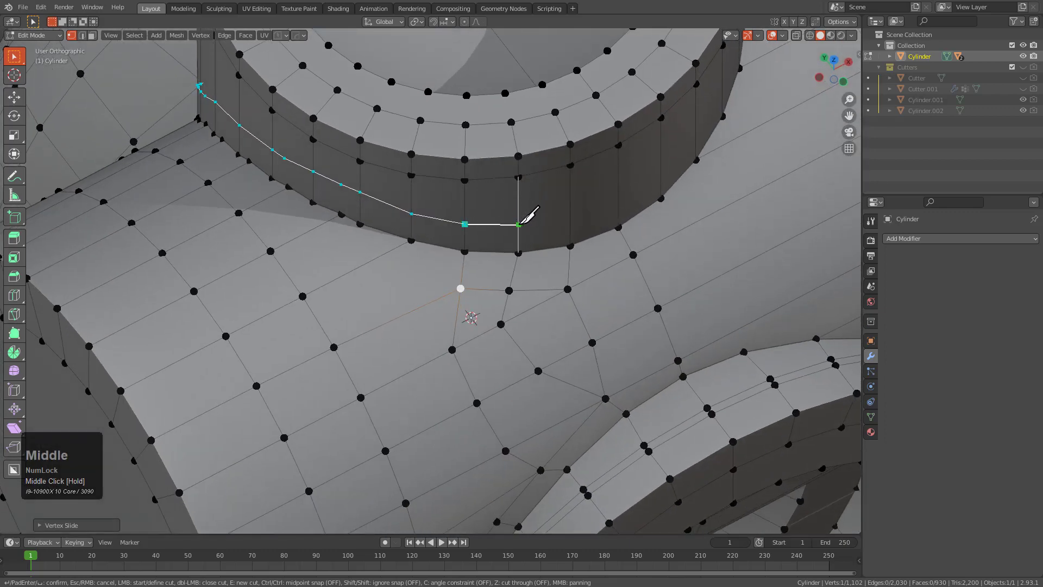
left_click(519, 223)
key("KP_Enter")
Slide the last two vertices of the new cut along their columns to align them with the rim's curve.
scroll(578, 209, "up", 2)
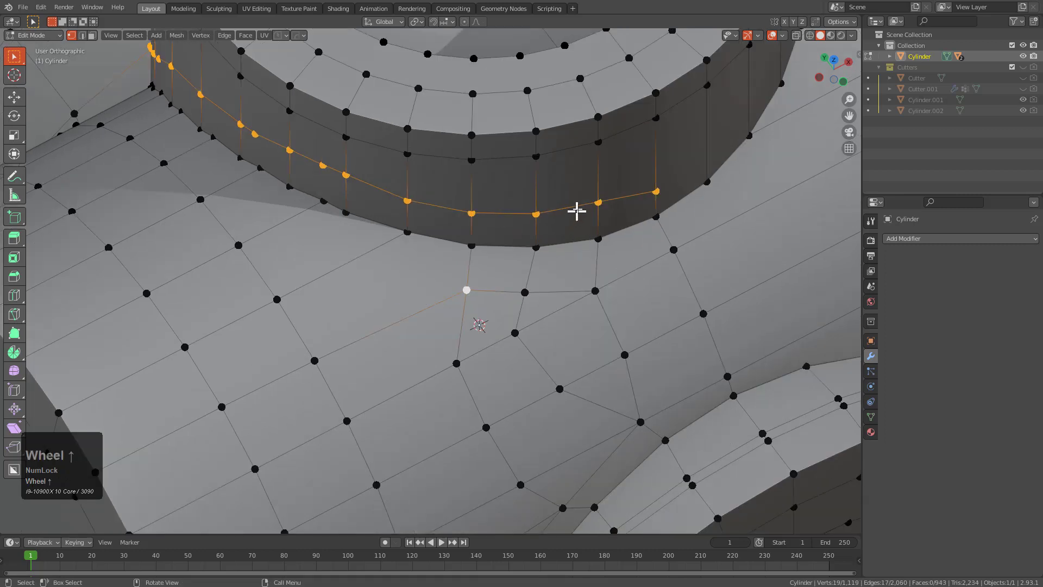
left_click(594, 197)
left_click(656, 190)
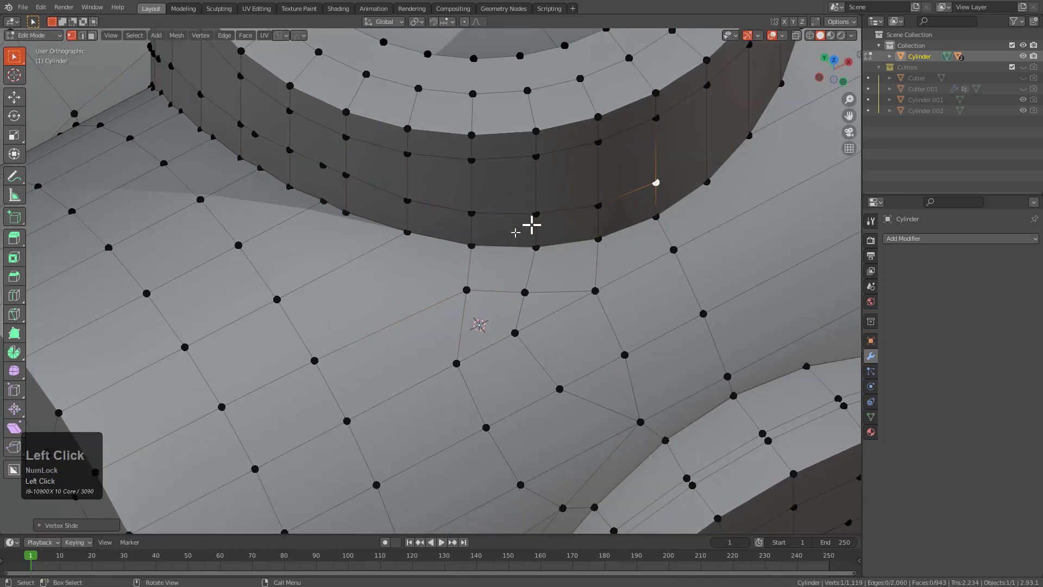
Dissolve the extra vertex between columns on the new cut and merge the rim vertex below into its neighbouring pipe-line vertex.
middle_click_drag(531, 226, 473, 249)
scroll(474, 249, "up", 2)
left_click(449, 205)
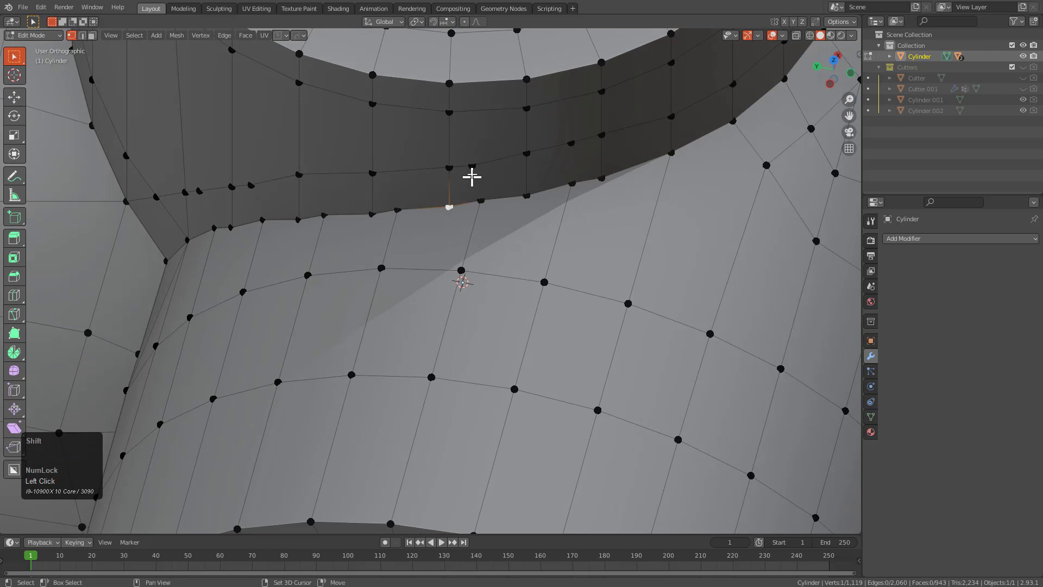
left_click(472, 167)
key("ctrl+x")
left_click(448, 206)
left_click(481, 200, "shift")
key("m")
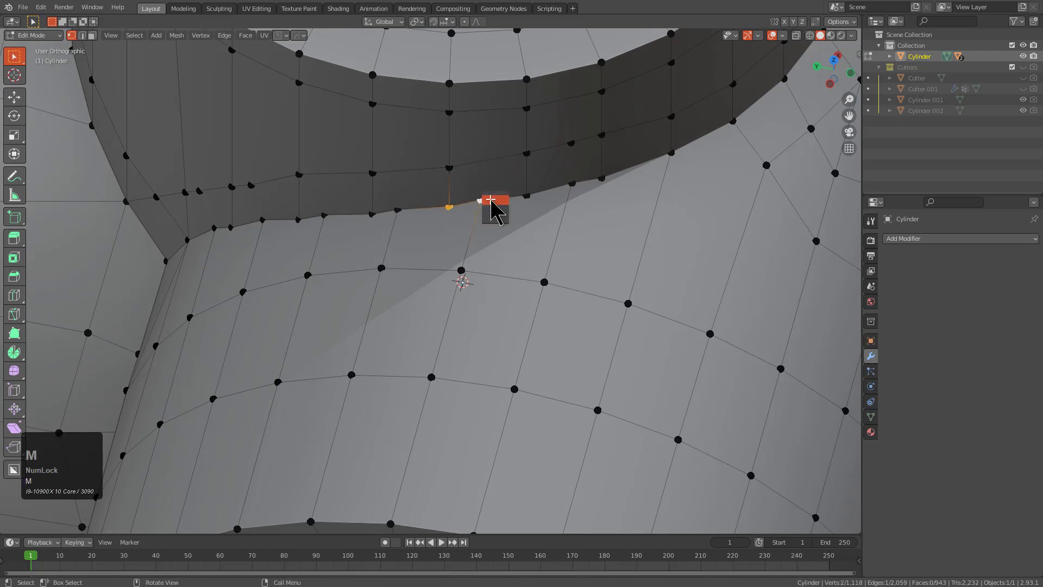
left_click(492, 202)
Merge the next rim vertex into the following pipe-line vertex and dissolve the extra cut vertex above it.
left_click(527, 195, "shift")
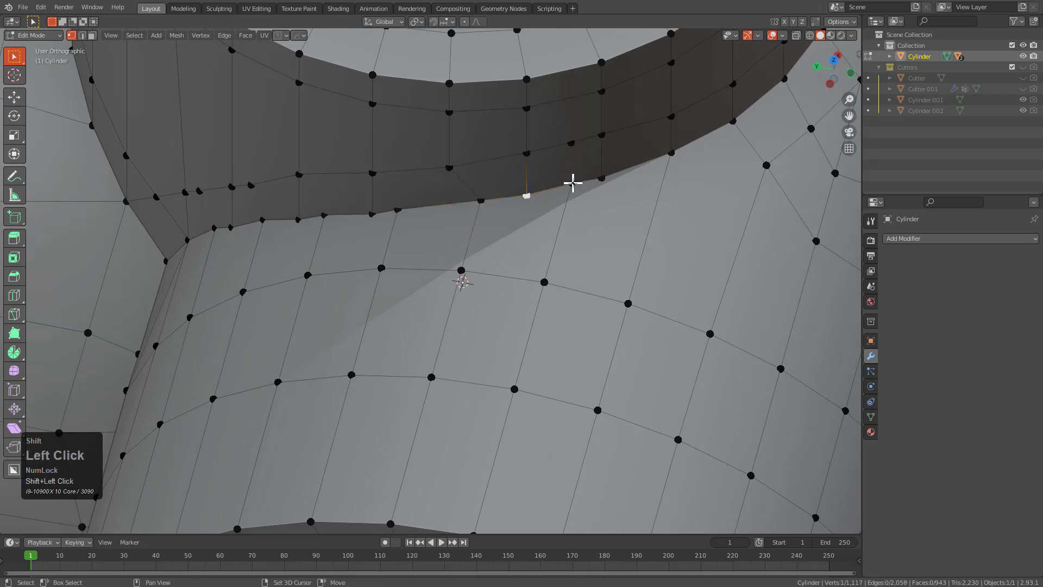
key("shift+r")
left_click(562, 149)
key("ctrl+x")
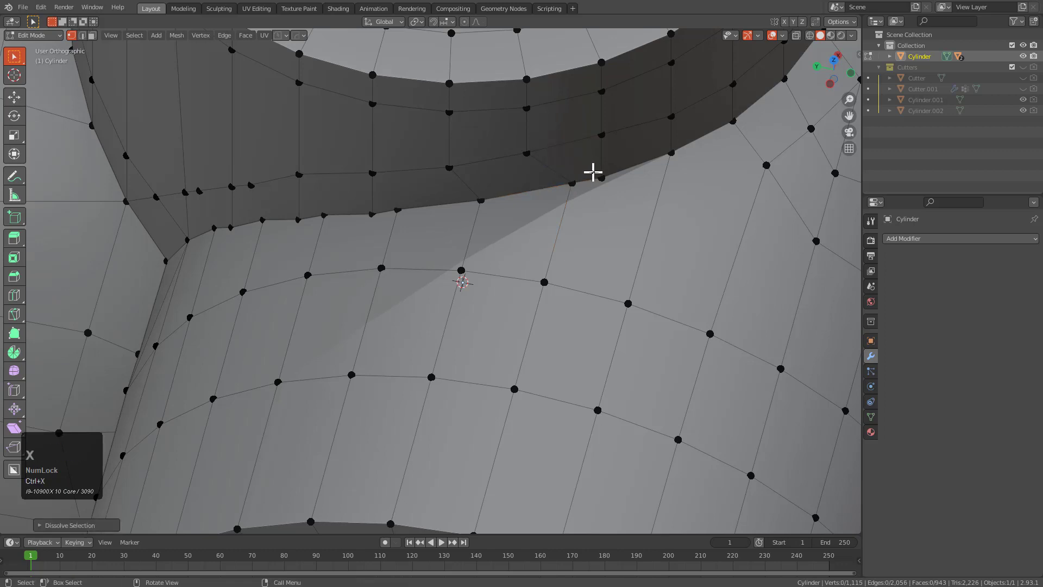
Slide the next column's rim vertex and the cut vertex above it sideways toward the following column.
left_click(600, 178)
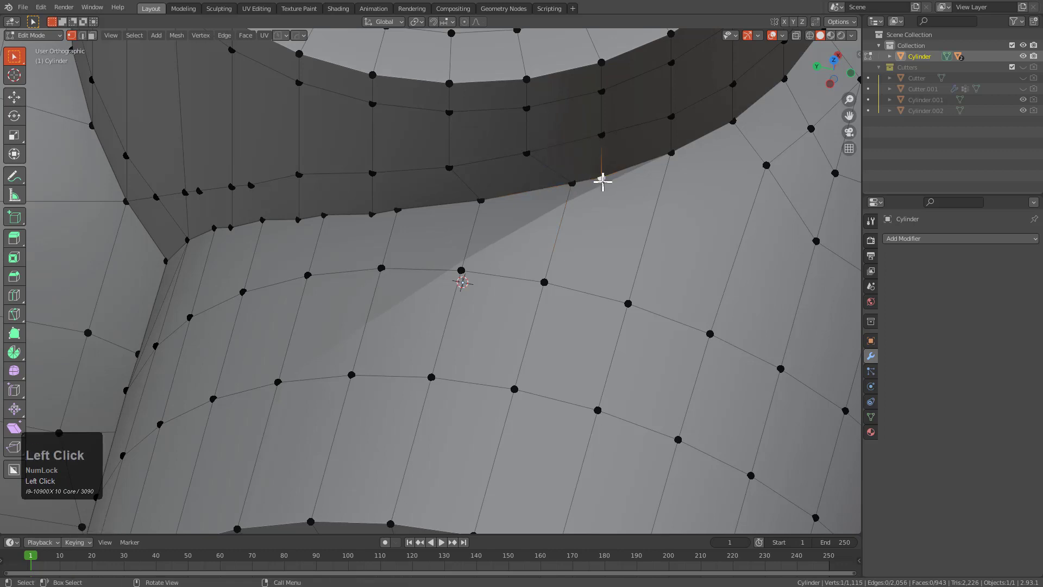
left_click(573, 183, "shift")
scroll(577, 182, "down", 1)
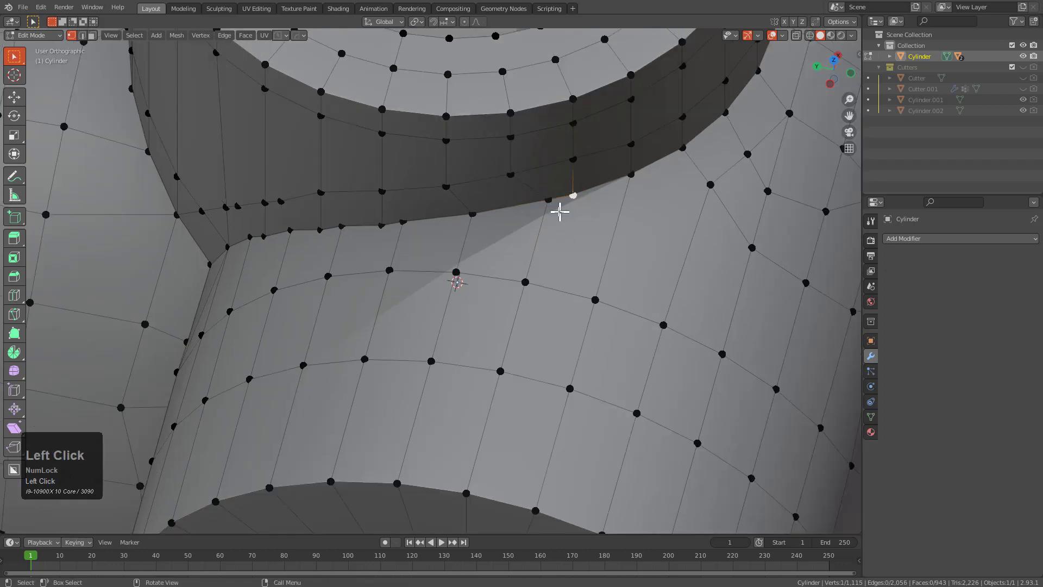
key("g")
key("g")
left_click(591, 186)
left_click(569, 156)
key("g")
key("g")
left_click(590, 192)
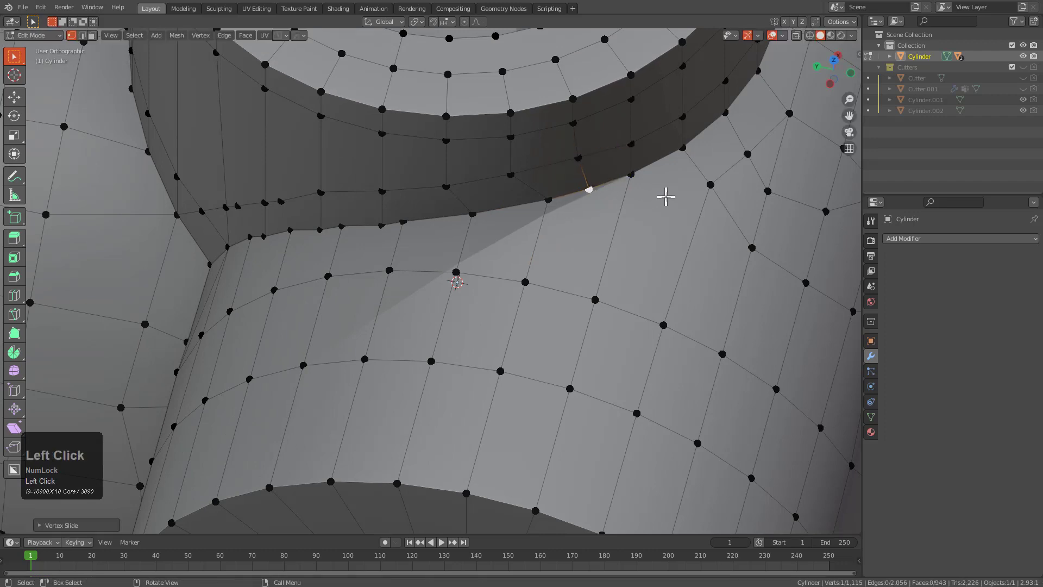
Knife-cut across the pipe's side faces below the rim to the existing outer vertex, and connect the slid rim vertex to this cut.
left_click(710, 195)
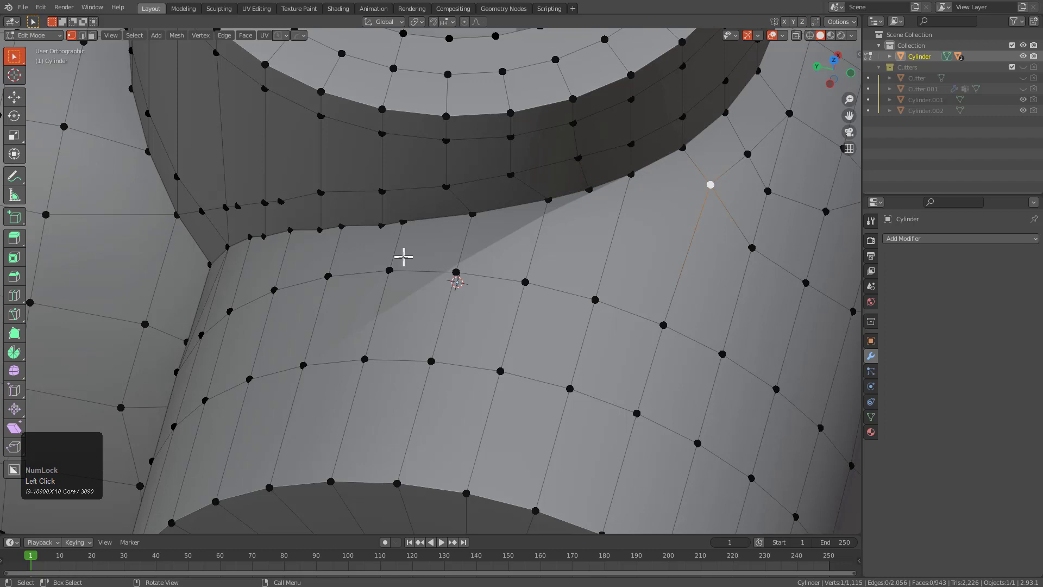
key("k")
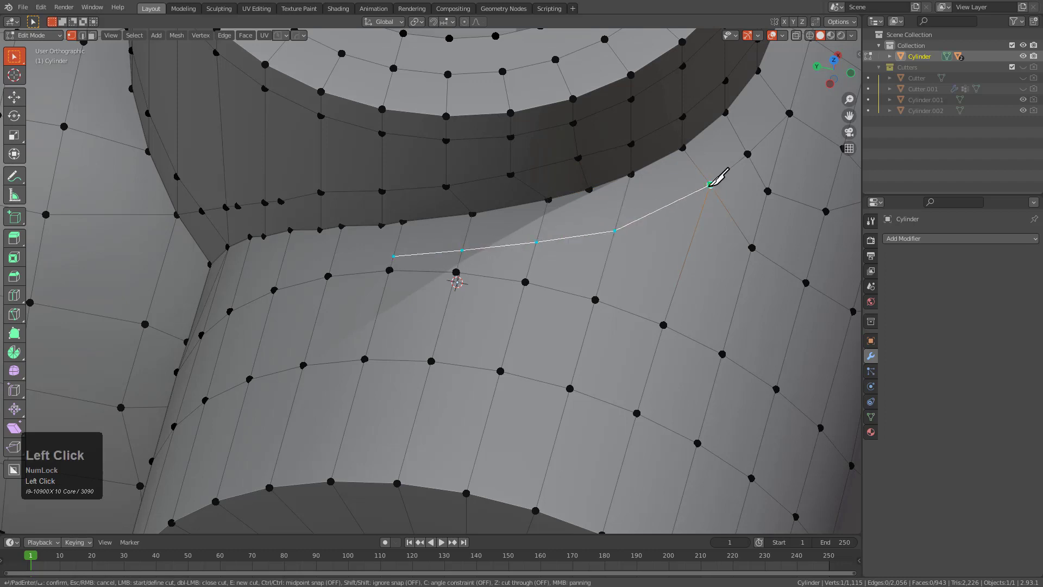
key("KP_Enter")
key("alt+a")
left_click(586, 191)
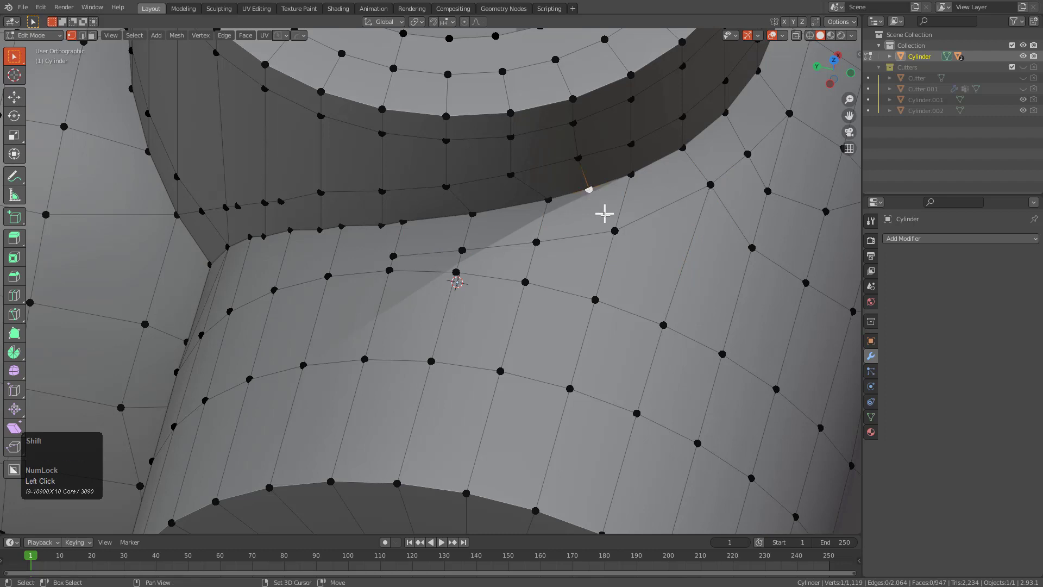
left_click(602, 216, "shift")
key("j")
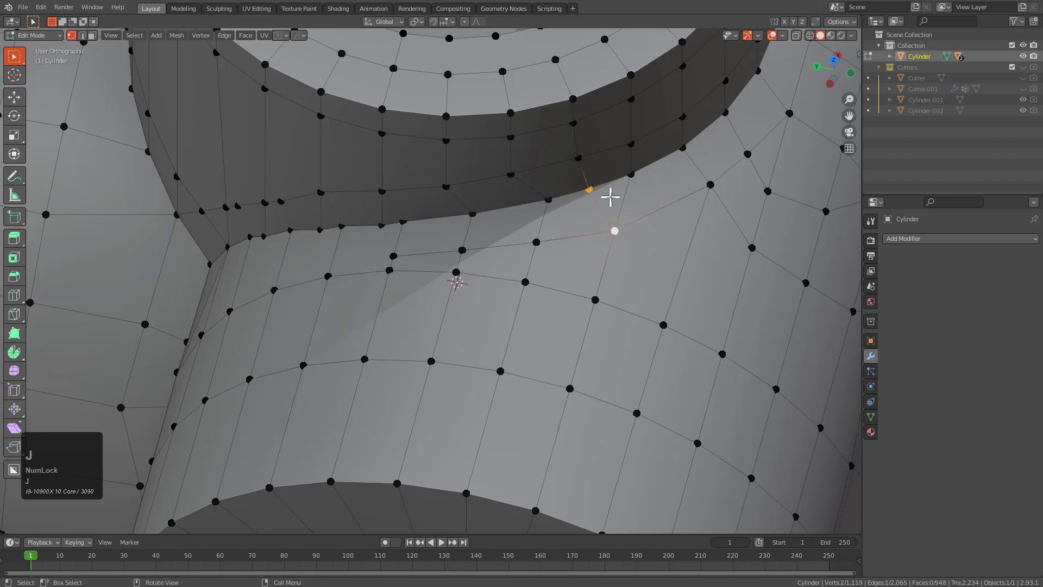
Connect the following rim vertex to the cut-loop vertex lower on the pipe and dissolve the leftover diagonal edge between columns.
left_click(635, 181)
left_click(723, 330, "shift")
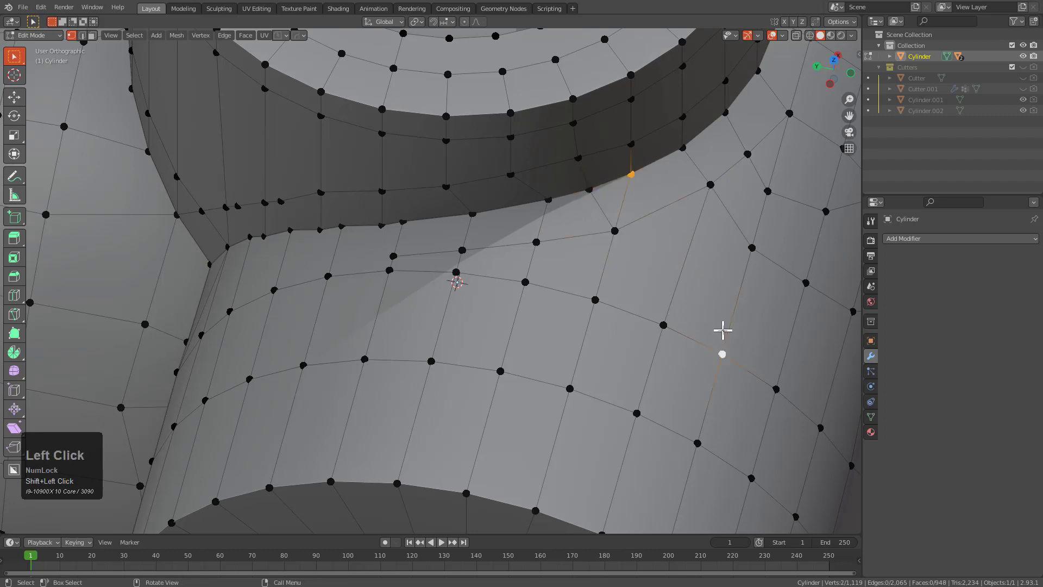
key("j")
key("2")
key("ctrl+x")
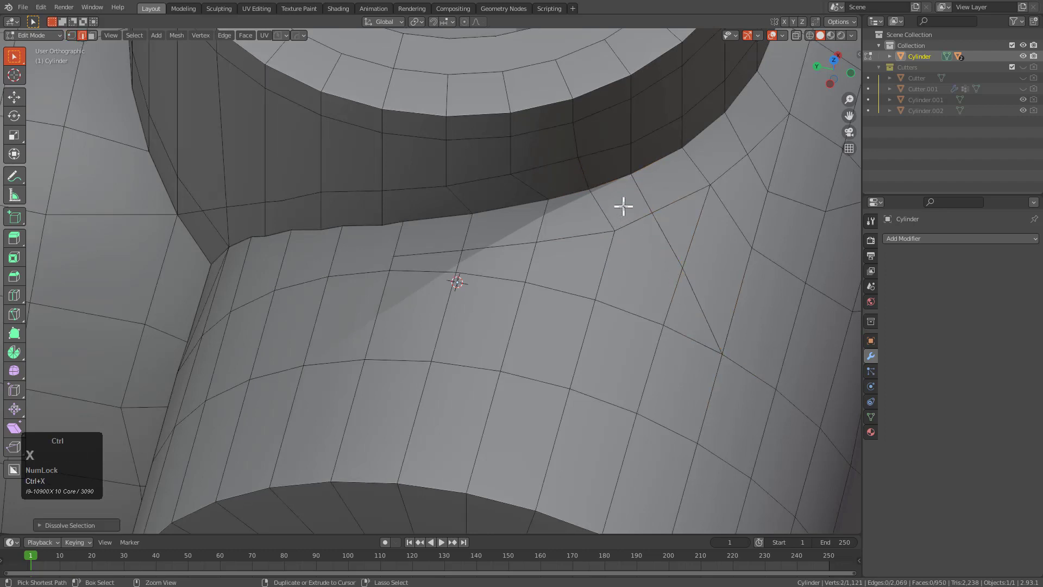
key("1")
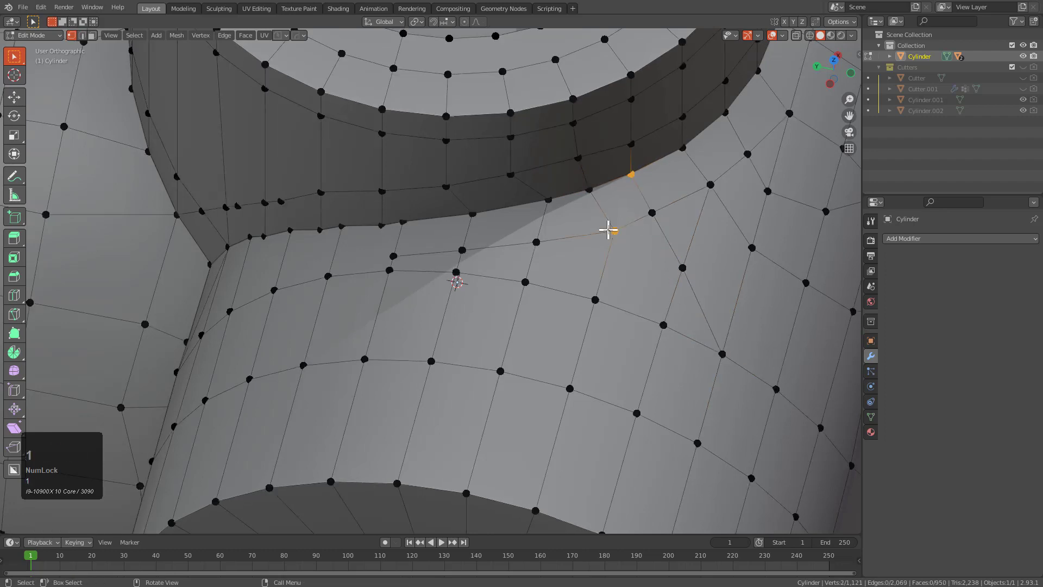
Slide the side cut's column vertex into an even position and merge the closely spaced pair of rim vertices.
left_click(609, 229)
key("g")
key("g")
left_click(541, 201)
middle_click_drag(541, 201, 491, 165)
left_click(481, 174, "shift")
key("m")
left_click(482, 171)
Merge the two close cut vertices near the junction corner and connect the merged vertex to the rim vertex below.
scroll(498, 163, "down", 3)
middle_click_drag(432, 241, 444, 243)
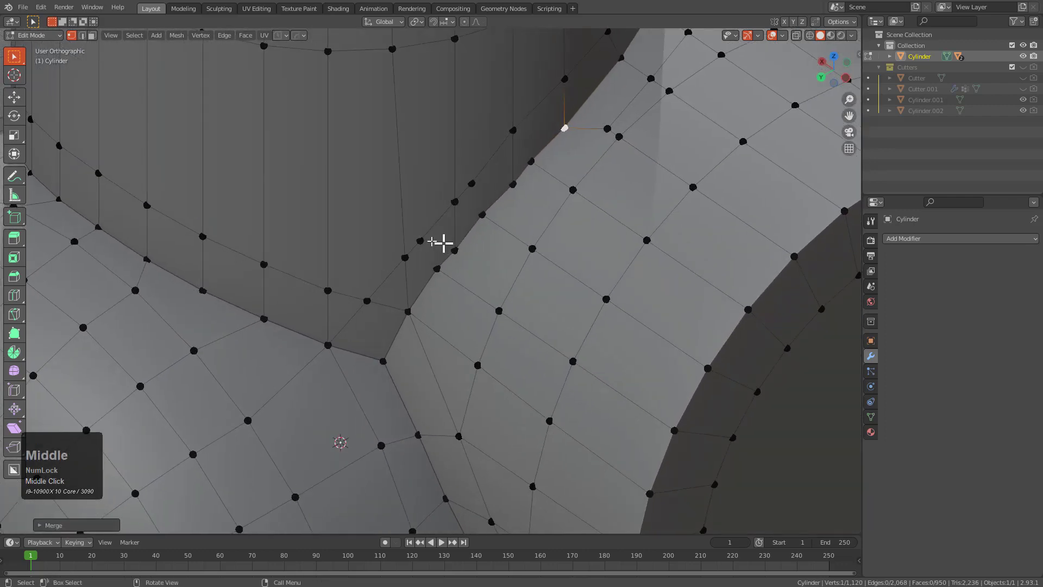
left_click(403, 257, "shift")
key("m")
left_click(422, 248)
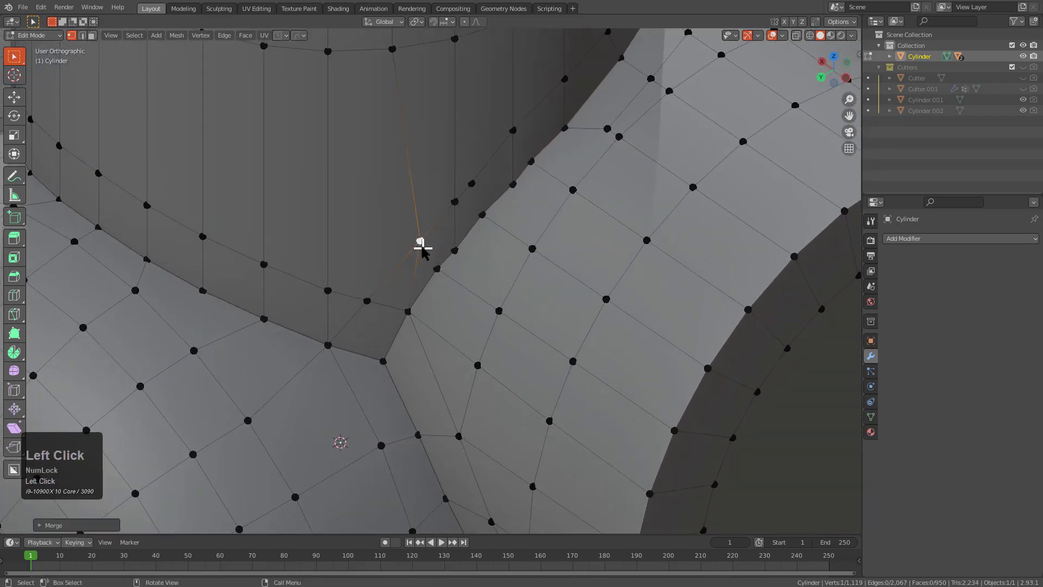
left_click(434, 258, "shift")
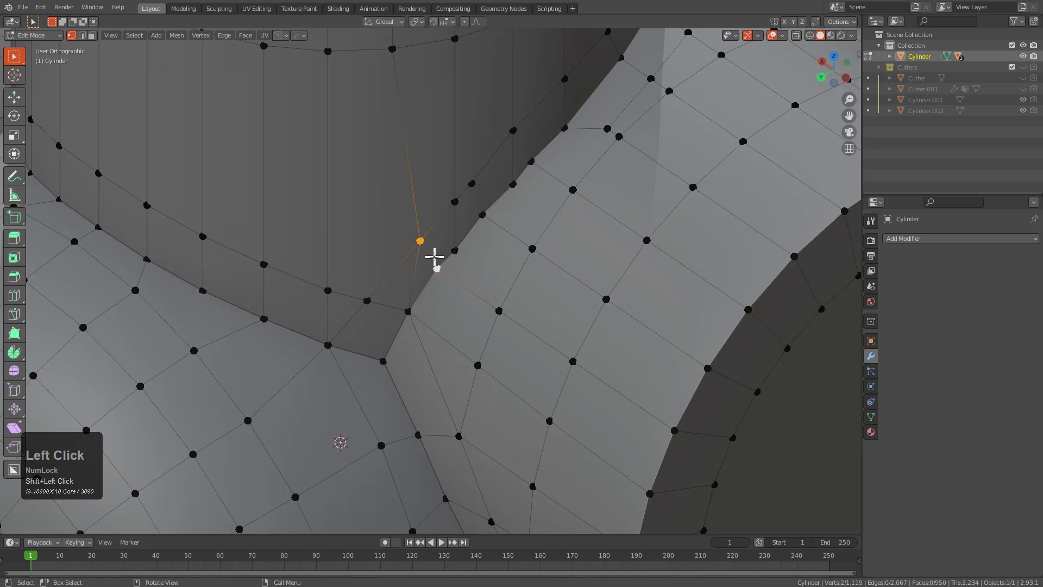
Merge the next column's rim vertex into the neighbouring pipe-line vertex using At Last.
left_click(470, 240)
left_click(488, 214, "shift")
key("m")
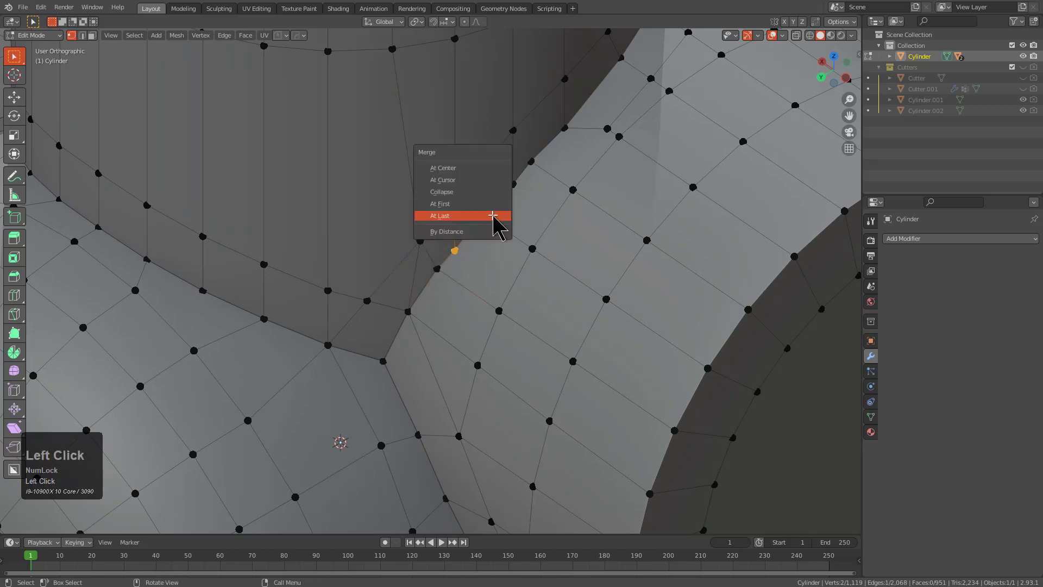
left_click(494, 218)
Dissolve the extra cut vertex above the merged rim vertex and slide the column's cut vertex toward its place.
left_click(473, 185)
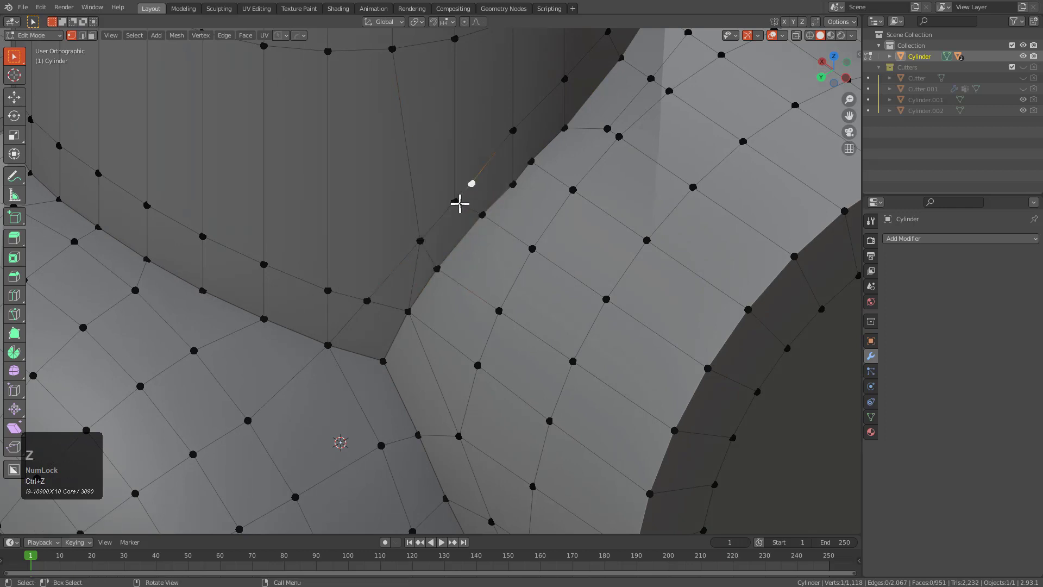
key("g")
key("g")
left_click(465, 193)
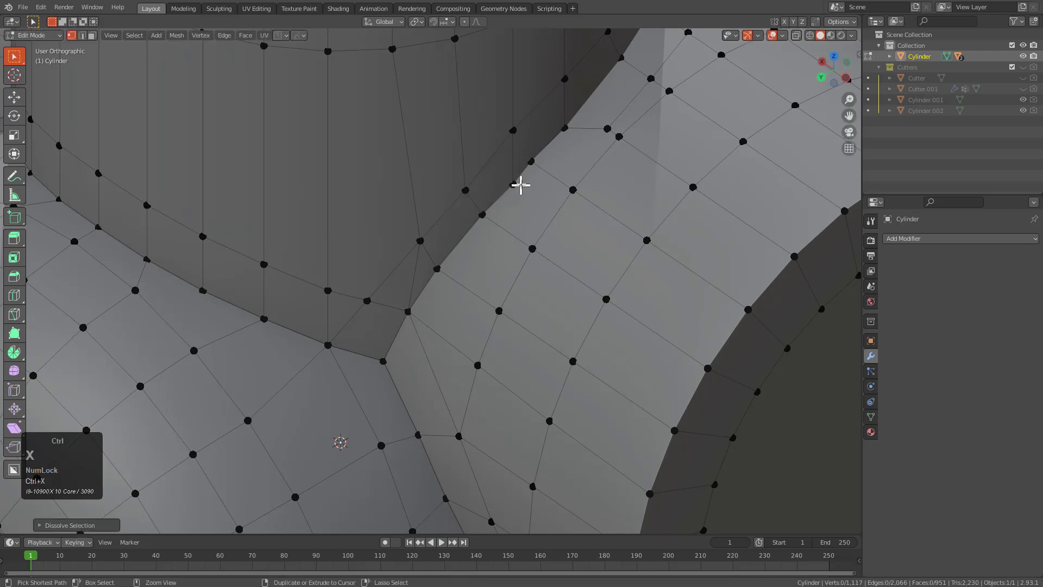
Merge the following column's rim vertex into the adjacent pipe-line vertex and slide the next rim vertex along the junction.
left_click(517, 182)
left_click(533, 165, "shift")
key("n")
key("m")
left_click(538, 170)
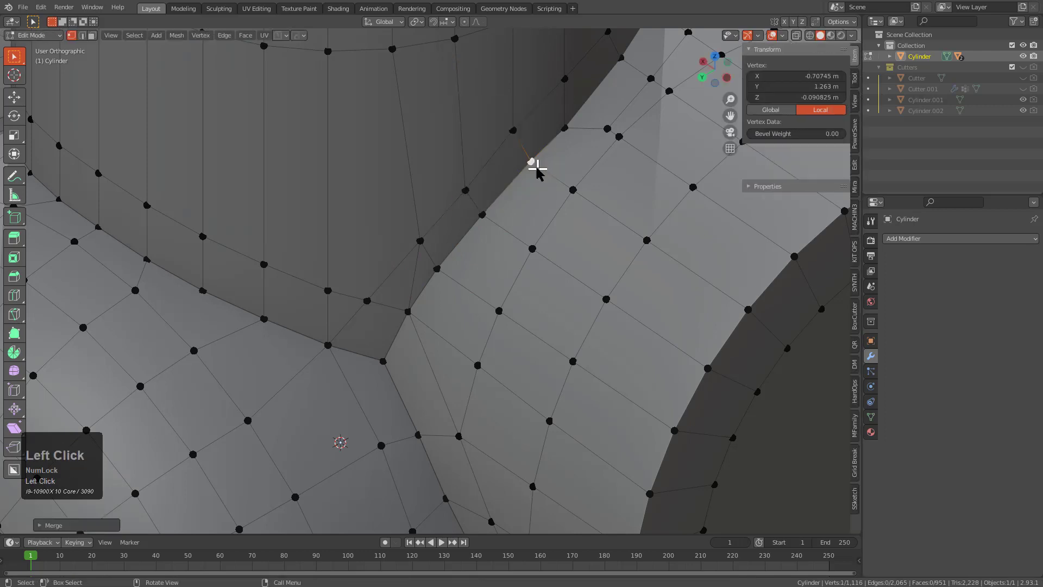
key("n")
middle_click_drag(542, 167, 500, 270)
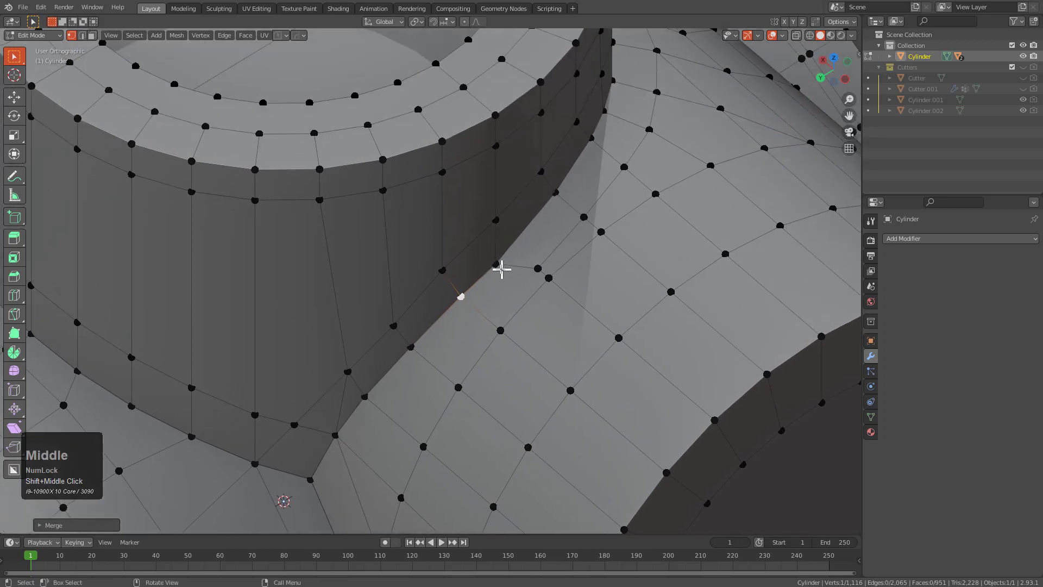
key("g")
key("g")
left_click(510, 253)
Subdivide the edge running down the pipe from the rim vertex beside the junction corner.
scroll(507, 321, "down", 4)
middle_click_drag(504, 336, 517, 335)
scroll(467, 348, "up", 2)
middle_click_drag(460, 354, 498, 288, "shift")
scroll(491, 297, "up", 1)
middle_click_drag(415, 389, 409, 347, "shift")
key("ctrl+r")
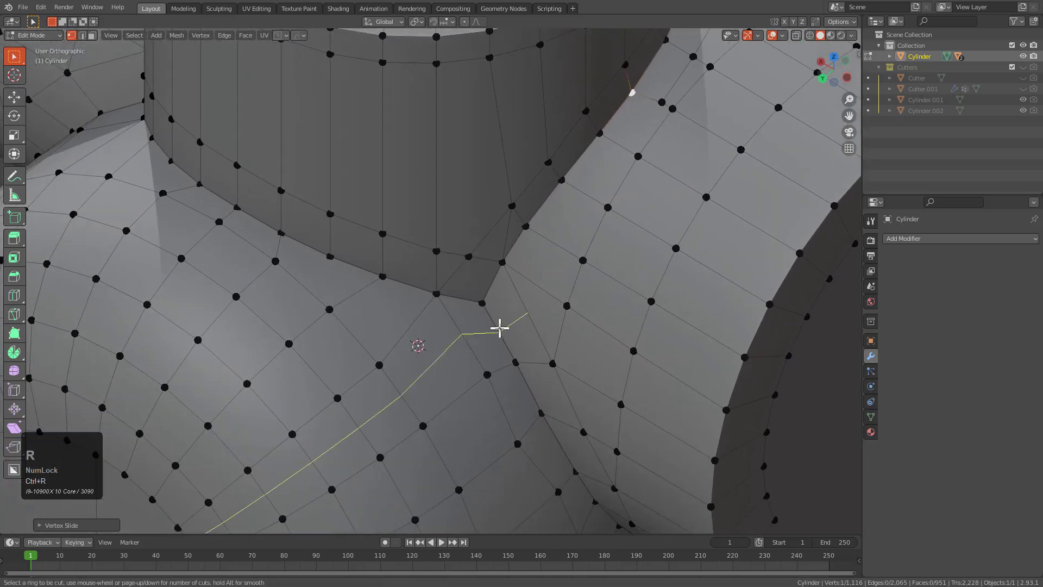
key("2")
left_click(466, 350)
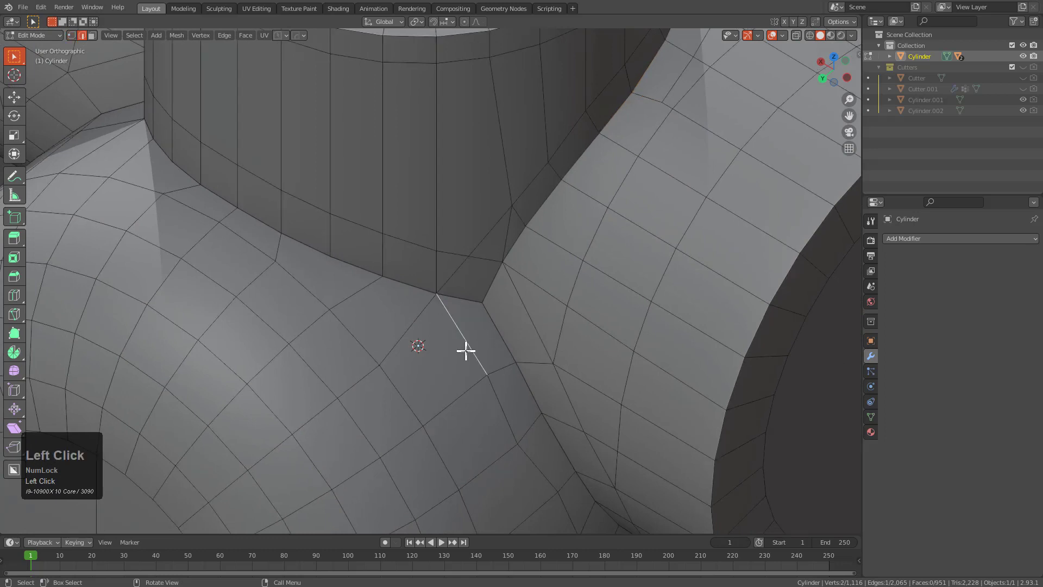
right_click(435, 302)
left_click(433, 272)
Add a loop cut through the narrow face strip beside the junction and connect its upper end vertex to the neighbouring grid vertex.
key("ctrl+r")
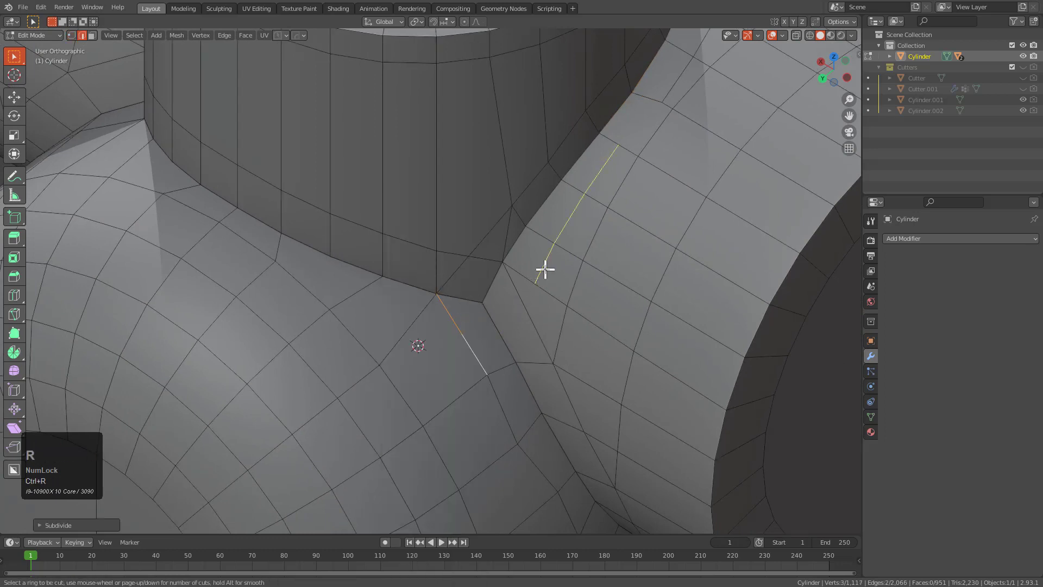
left_click(545, 269)
left_click(554, 255)
key("1")
left_click(661, 102)
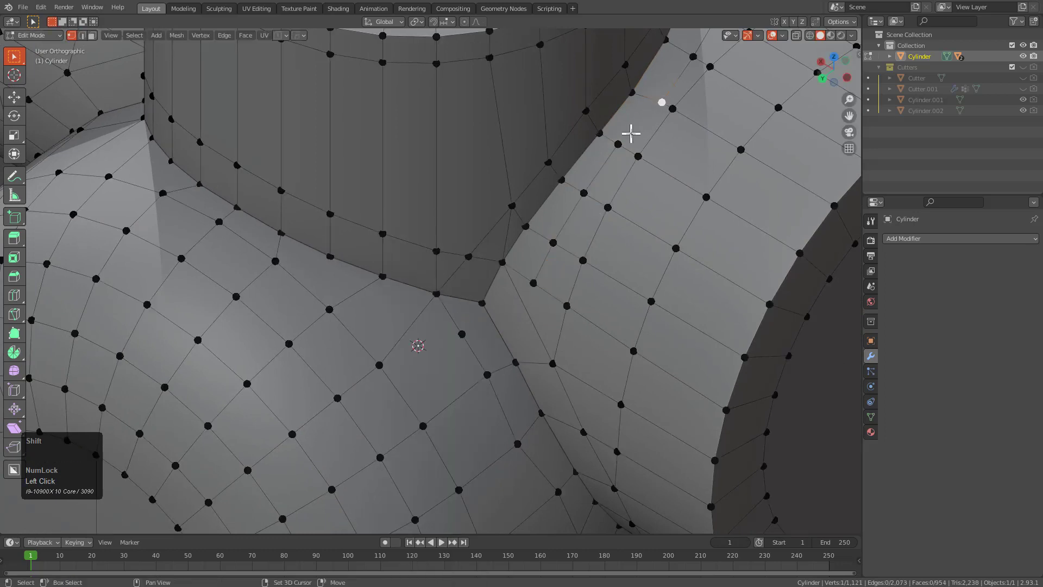
left_click(618, 144, "shift")
scroll(600, 195, "up", 2)
Connect the loop cut's lower end across the junction edge to the subdivided edge's vertex and on to the adjacent pipe vertex.
left_click(569, 270)
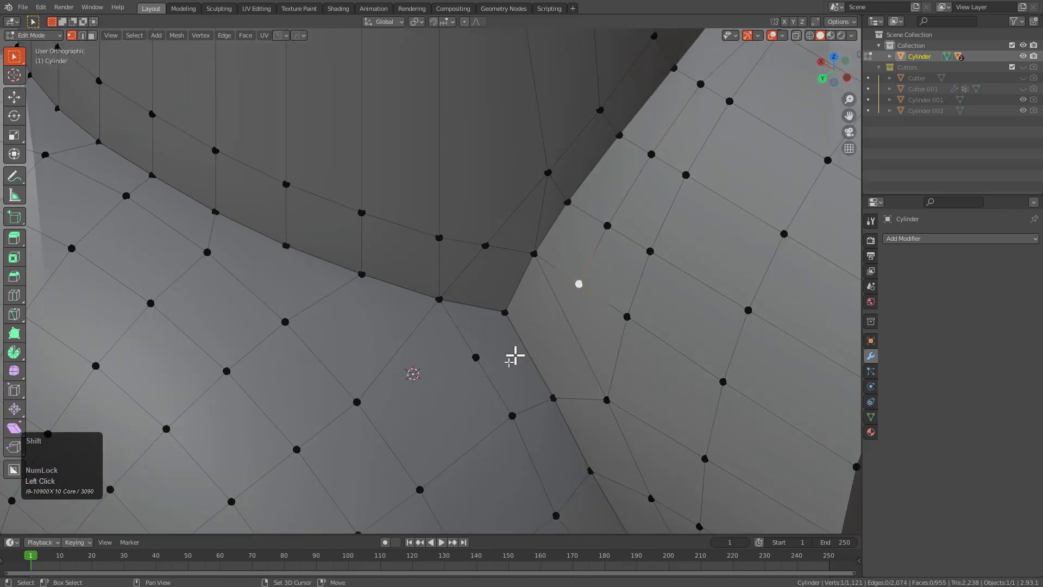
left_click(477, 359, "shift")
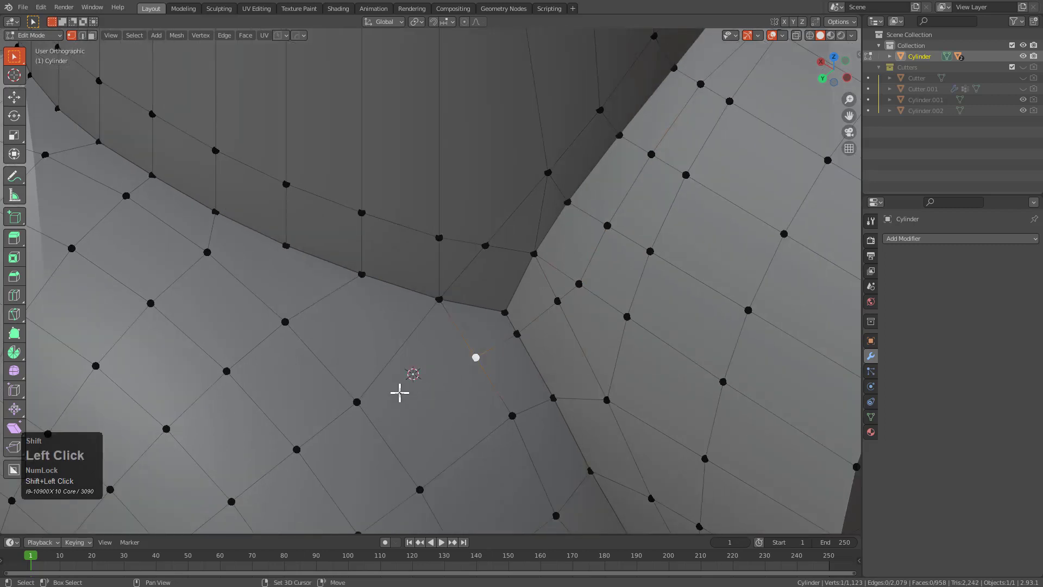
key("j")
left_click(579, 283)
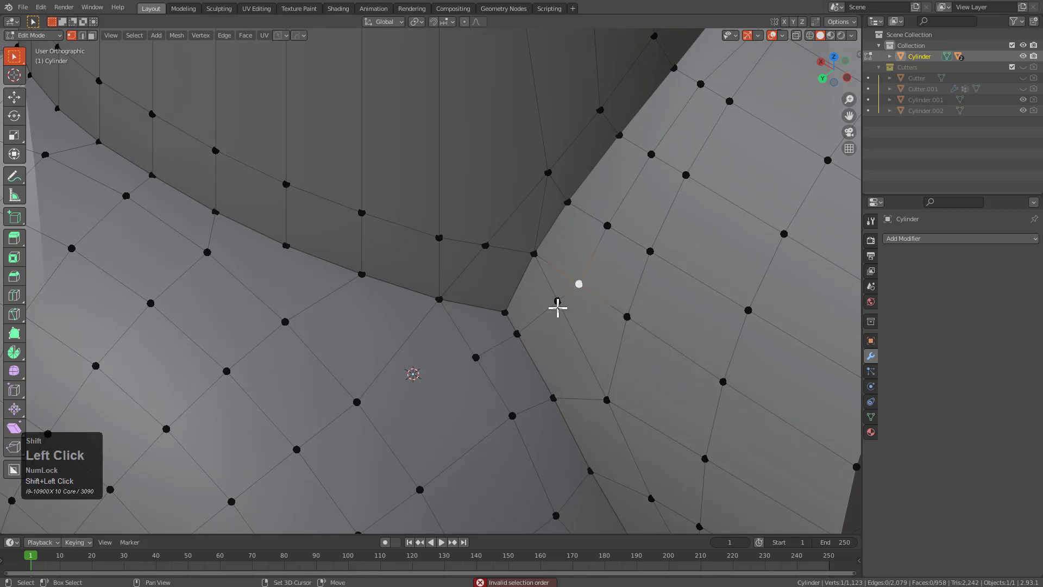
left_click(477, 357)
left_click(358, 401, "shift")
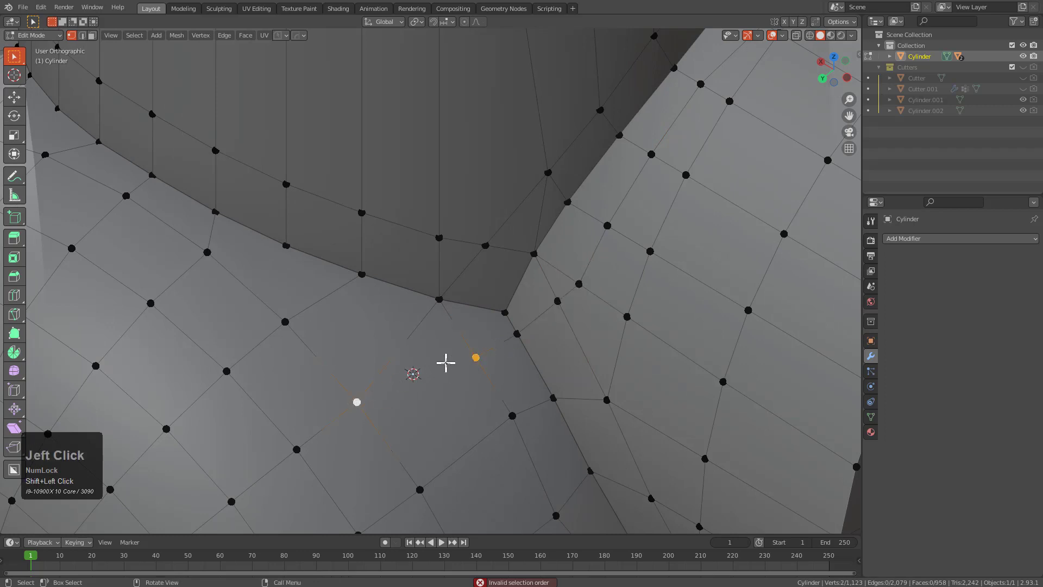
key("j")
key("alt+a")
Symmetrize the mesh to copy the rebuilt junction topology to the opposite half of the fitting.
left_click(577, 283)
scroll(581, 321, "down", 4)
key("Tab")
middle_click_drag(586, 344, 480, 329)
key("Tab")
key("Tab")
scroll(474, 300, "down", 2)
key("Tab")
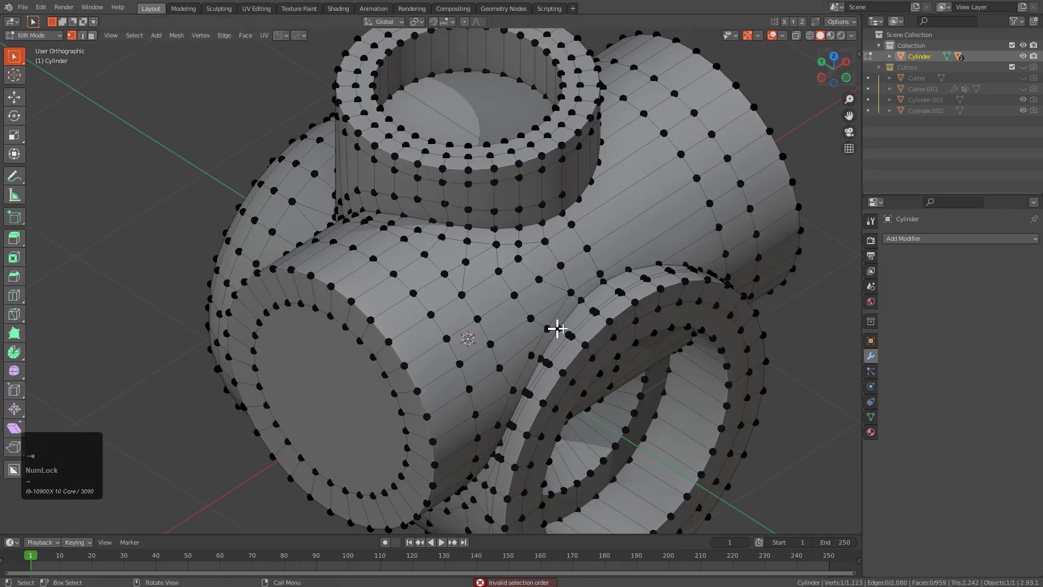
middle_click_drag(557, 328, 565, 272)
key("alt+x")
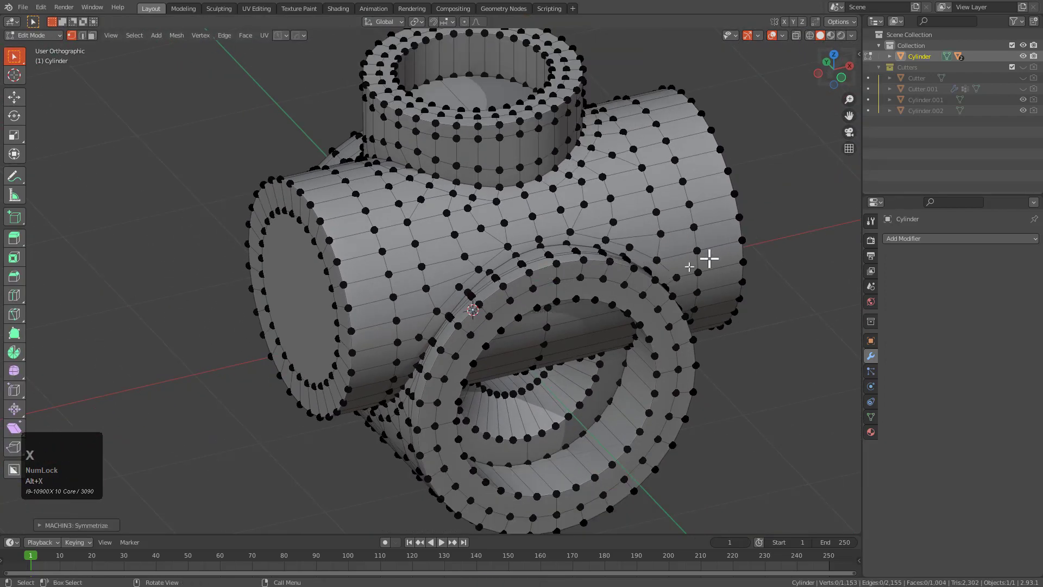
middle_click_drag(709, 259, 601, 309)
Inset the floor faces inside the top pipe by extruding and scaling them inward, and sink them into a deeper recess.
key("Tab")
middle_click_drag(510, 263, 536, 354, "shift")
key("Tab")
key("3")
left_click(485, 269)
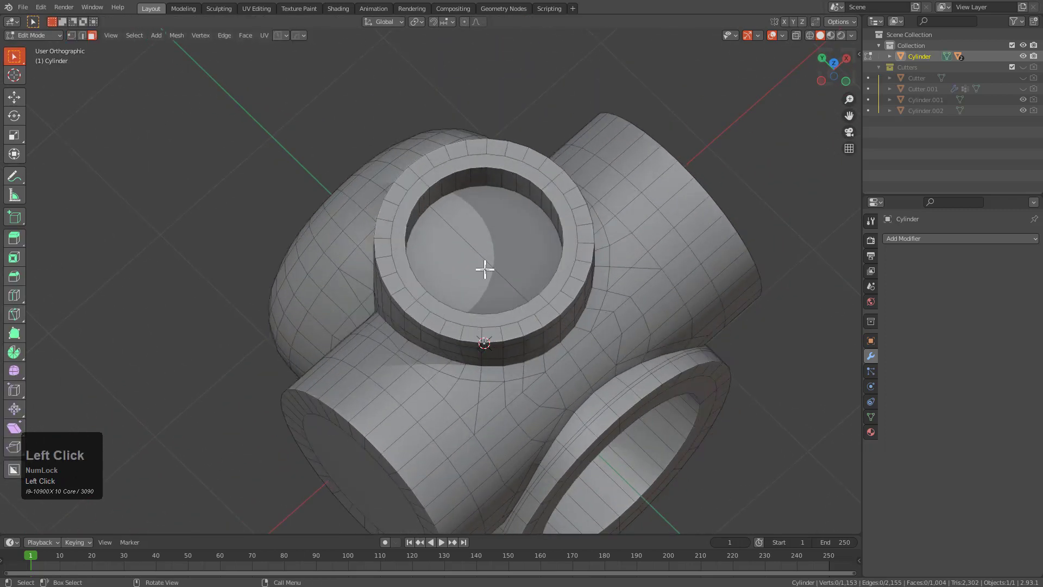
scroll(663, 342, "up", 3)
key("e")
key("s")
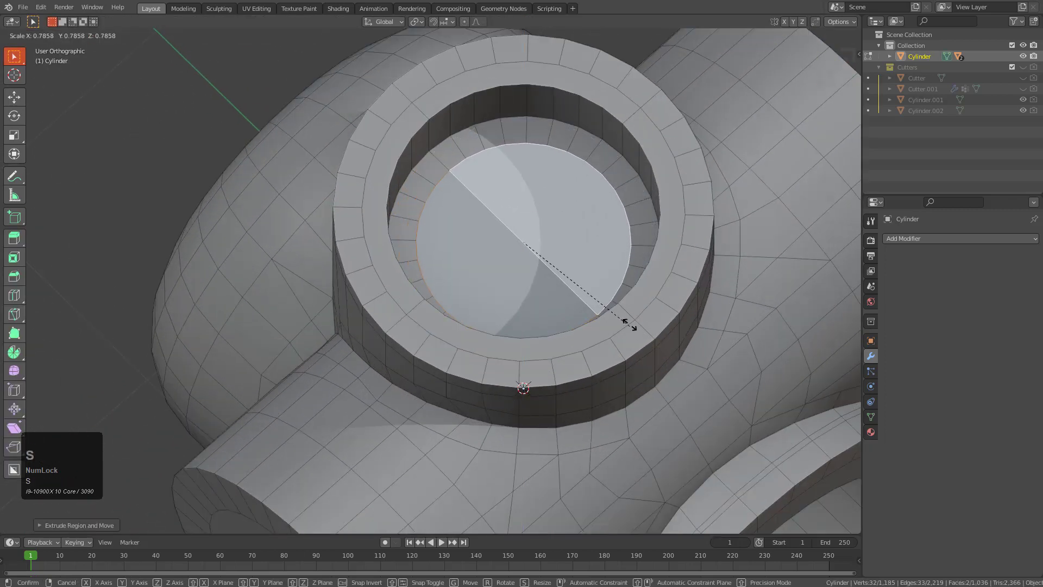
left_click(615, 373)
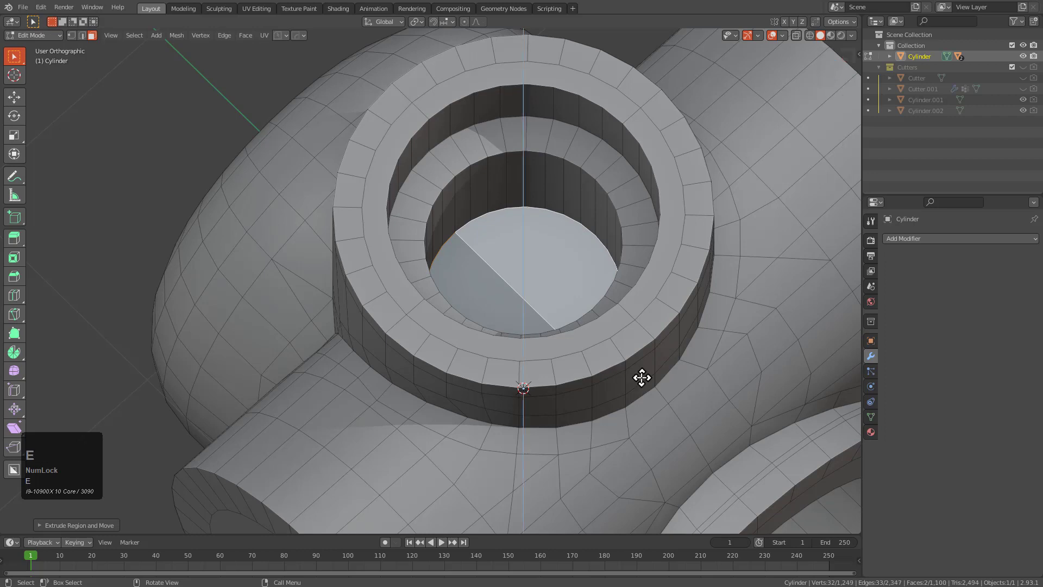
Extrude a smaller disc from the top pipe's recess floor and raise it as a central post.
right_click(641, 377)
key("s")
left_click(582, 342)
key("e")
left_click(586, 274)
scroll(589, 283, "up", 2)
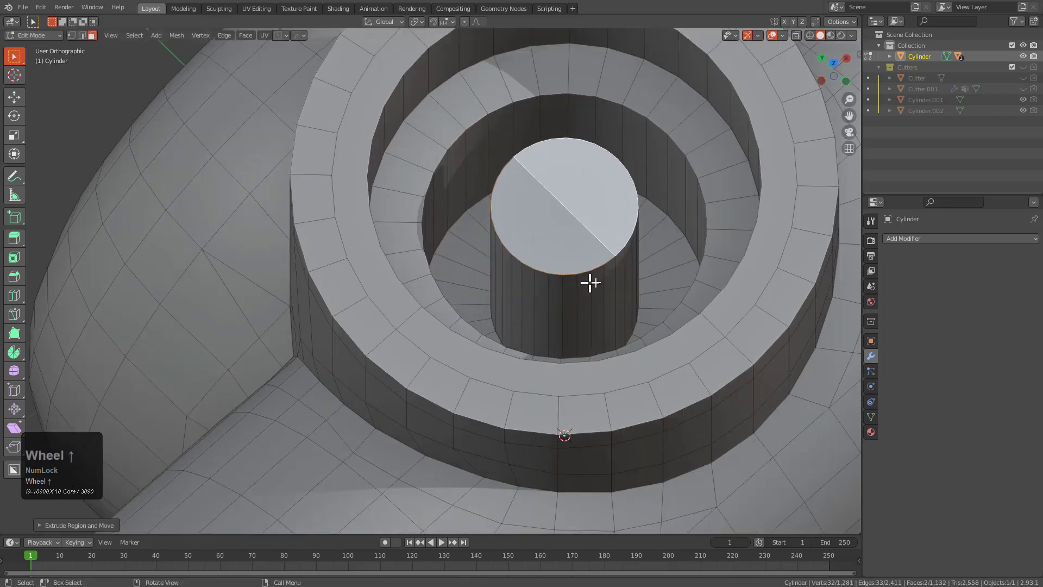
Bevel the top rim of the central post in the top pipe.
scroll(590, 283, "up", 1)
key("ctrl+b")
right_click(680, 304)
key("shift+grave")
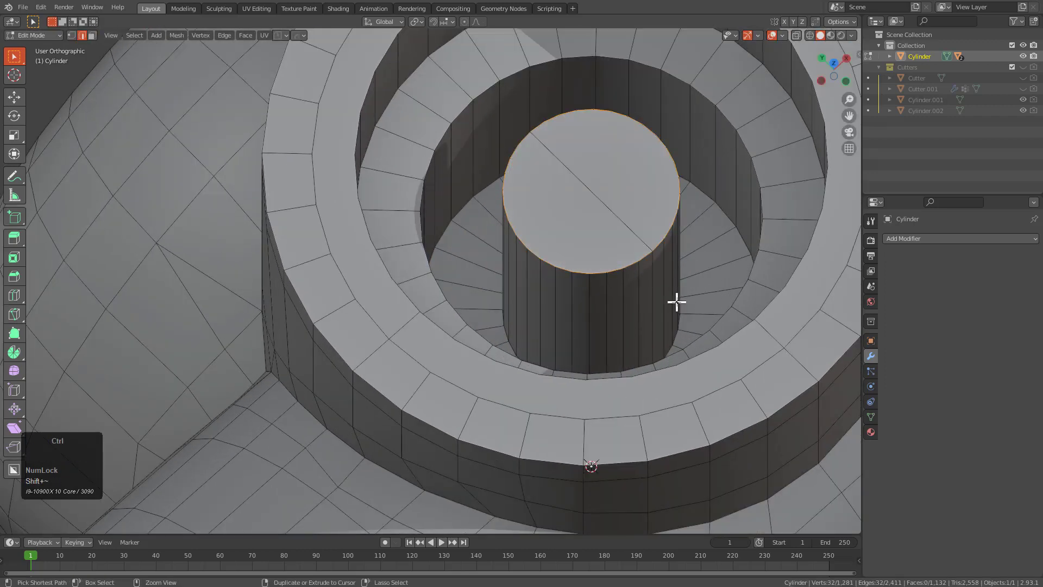
key("ctrl+b")
left_click(702, 330)
Sharpen the whole object so its hard edges are marked sharp.
scroll(617, 308, "down", 3)
key("Tab")
mouse_move(562, 308)
middle_mouse_down()
mouse_move(591, 291)
mouse_move(559, 274)
mouse_move(546, 308)
middle_mouse_up()
key("ctrl+grave")
left_click(553, 318)
Clear the sharp marks from all edges of the mesh with Mark and deselect everything.
key("Tab")
scroll(547, 309, "up", 3)
key("a")
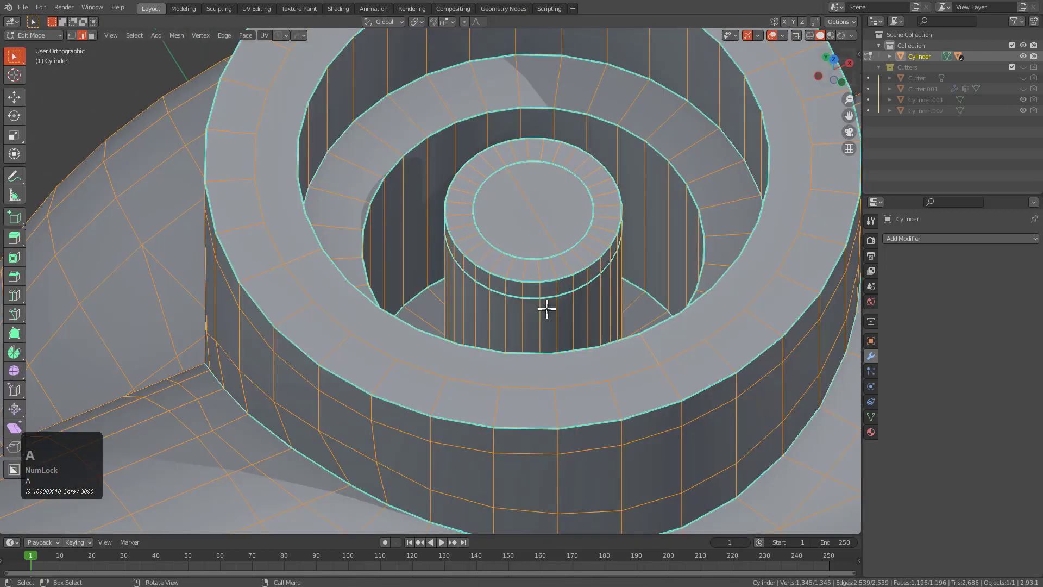
key("q")
left_click(535, 154)
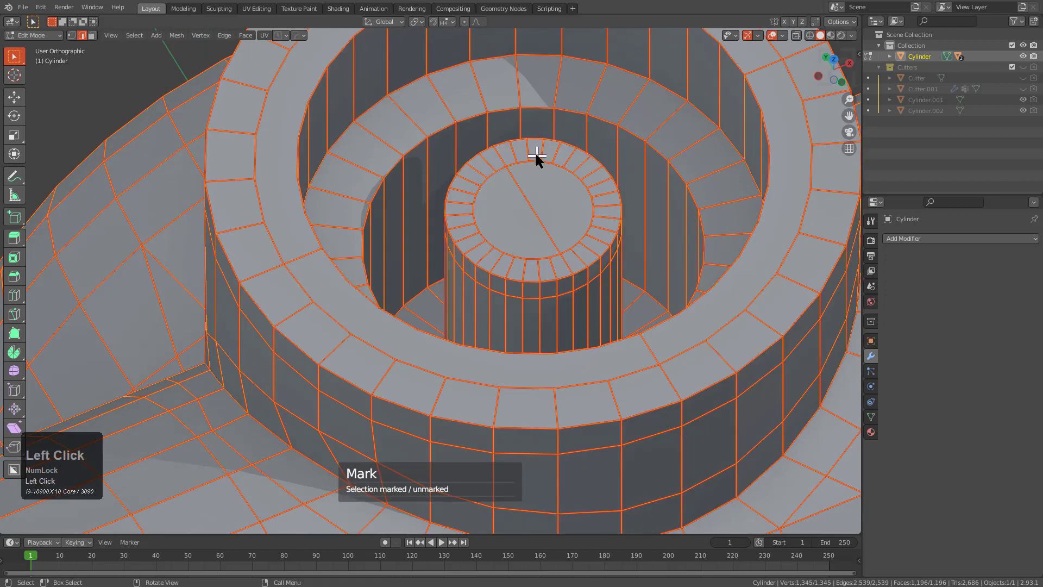
key("q")
left_click(534, 156)
key("Tab")
key("Tab")
key("alt+a")
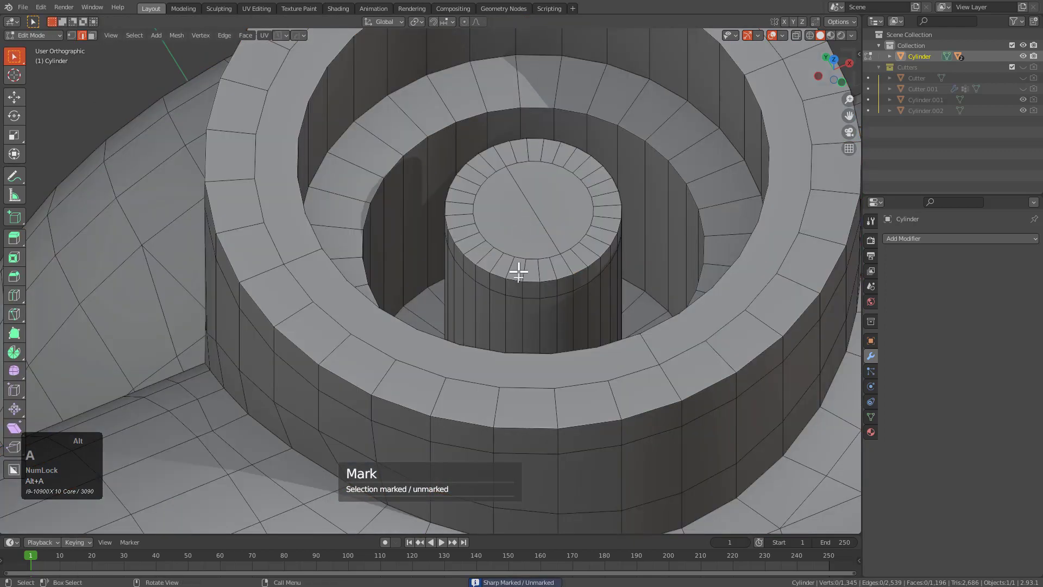
Bevel the rim and step edge loops of the top pipe's recess with Edit Multi, offset about 0.072.
scroll(523, 275, "up", 1)
middle_click_drag(533, 272, 535, 298)
left_click(442, 215, "alt+shift")
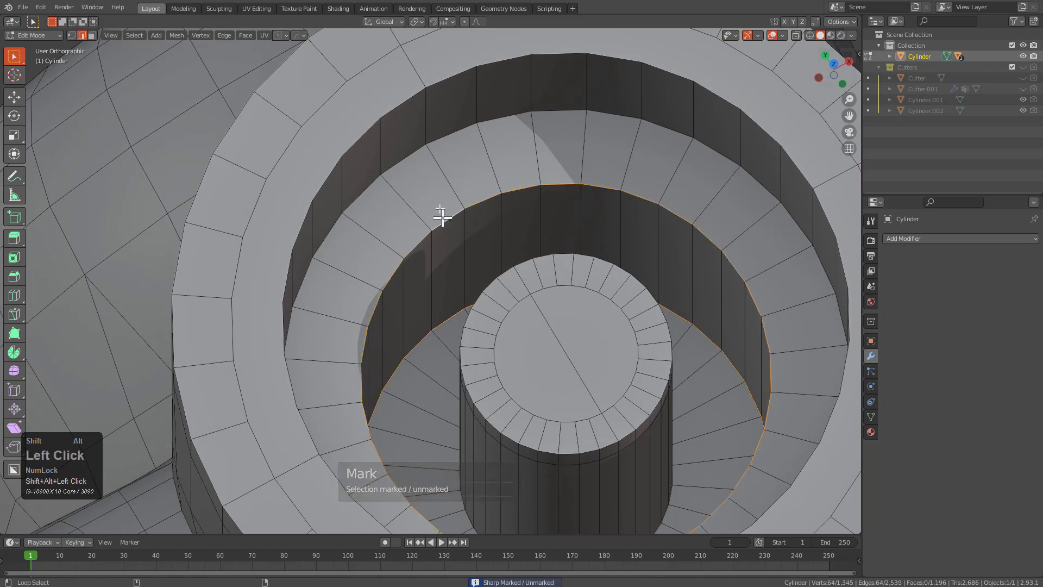
left_click(404, 154, "alt+shift")
left_click(467, 73, "alt+shift")
scroll(587, 236, "down", 2)
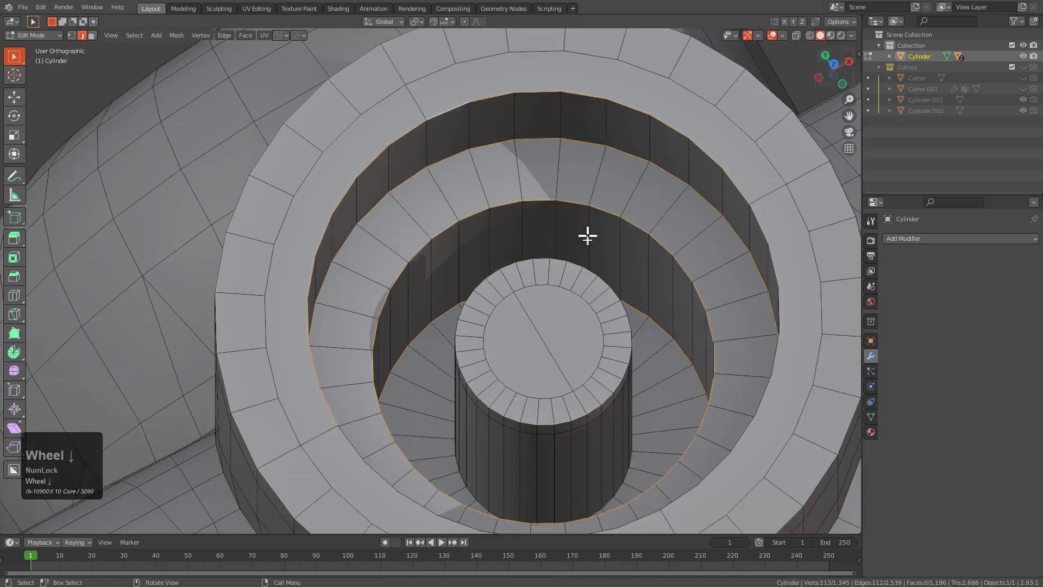
key("q")
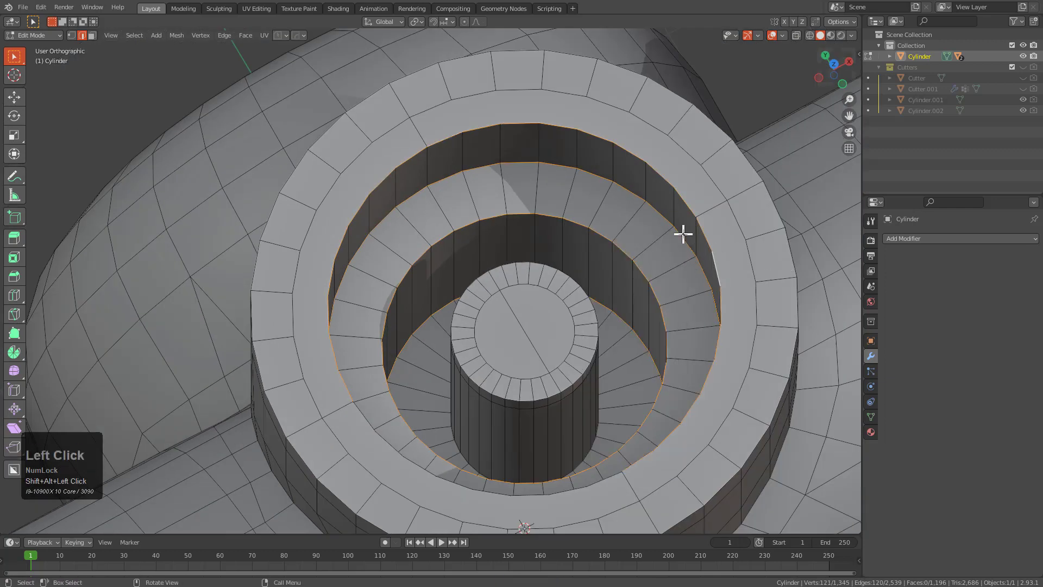
key("q")
left_click(680, 231, "shift")
key("b")
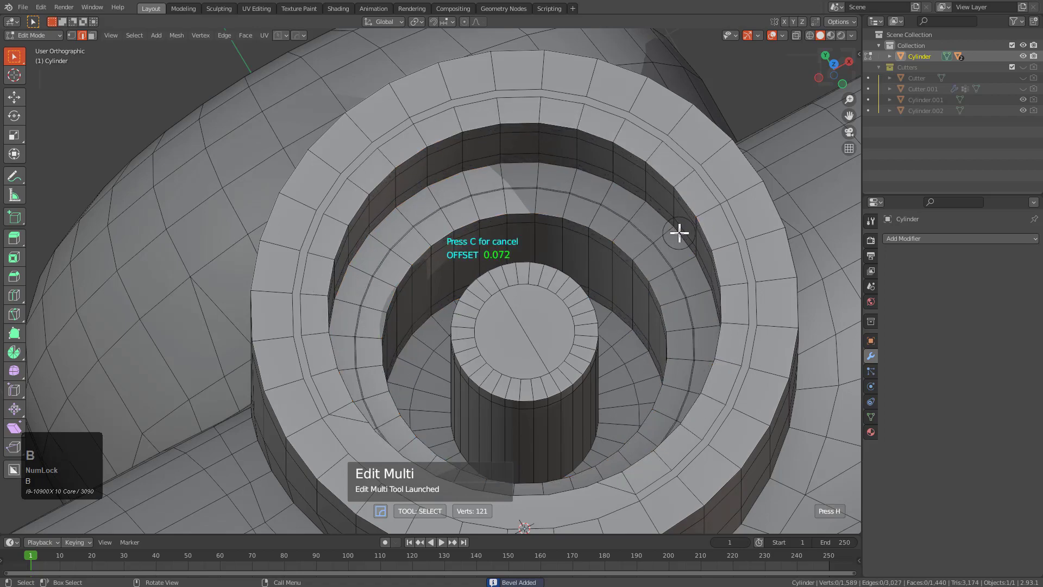
Inset the round cap face of the closed side pipe and sink the inset disc inward into a recess.
middle_click_drag(667, 237, 551, 326)
scroll(535, 269, "down", 1)
middle_click_drag(535, 269, 444, 279)
left_click(443, 279)
scroll(443, 278, "up", 2)
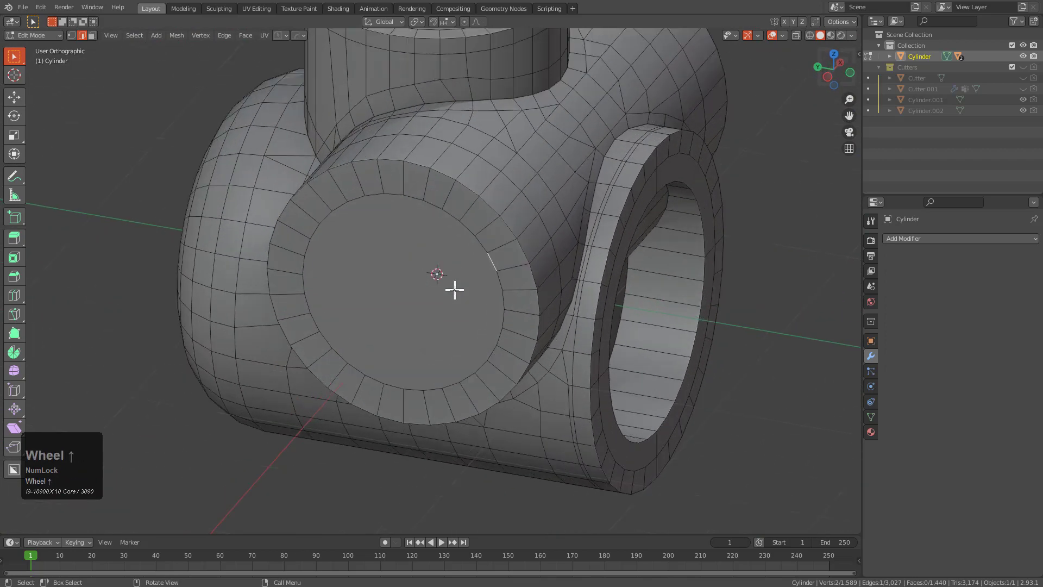
left_click(432, 284)
key("e")
key("s")
left_click(510, 334)
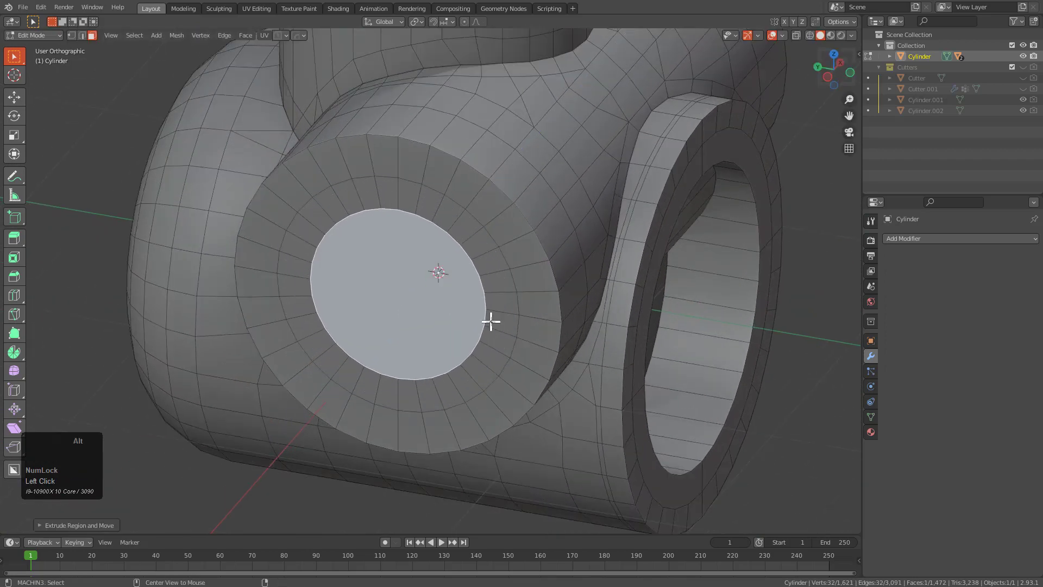
key("e")
left_click(549, 288)
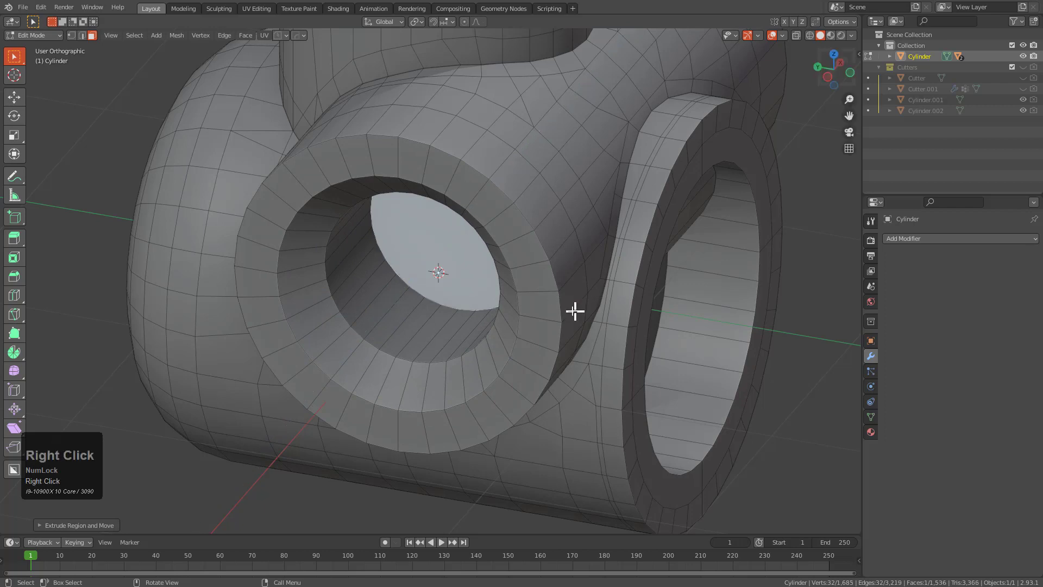
Extrude a smaller disc from the side pipe's recess floor and raise it as a short central post.
key("s")
left_click(508, 260)
key("e")
left_click(527, 233)
middle_click_drag(526, 237, 550, 218)
middle_click_drag(551, 218, 533, 305, "shift")
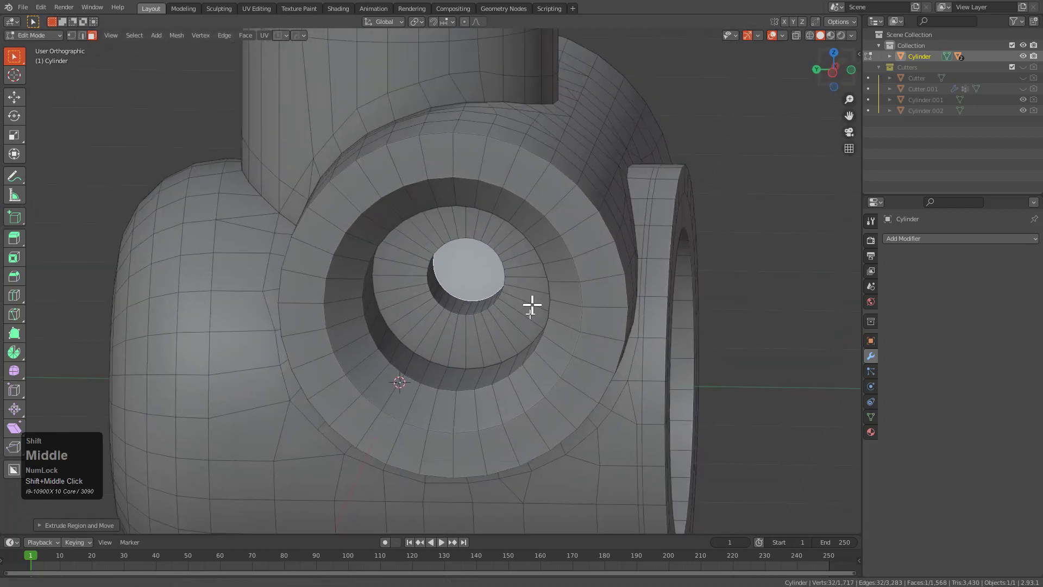
scroll(510, 352, "up", 3)
key("1")
left_click(466, 358, "alt+shift")
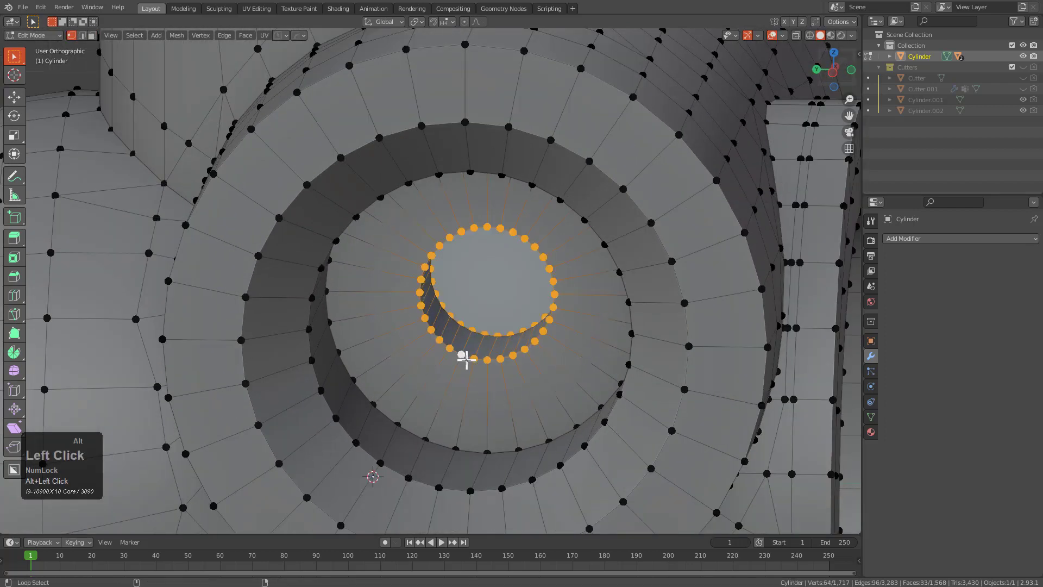
key("2")
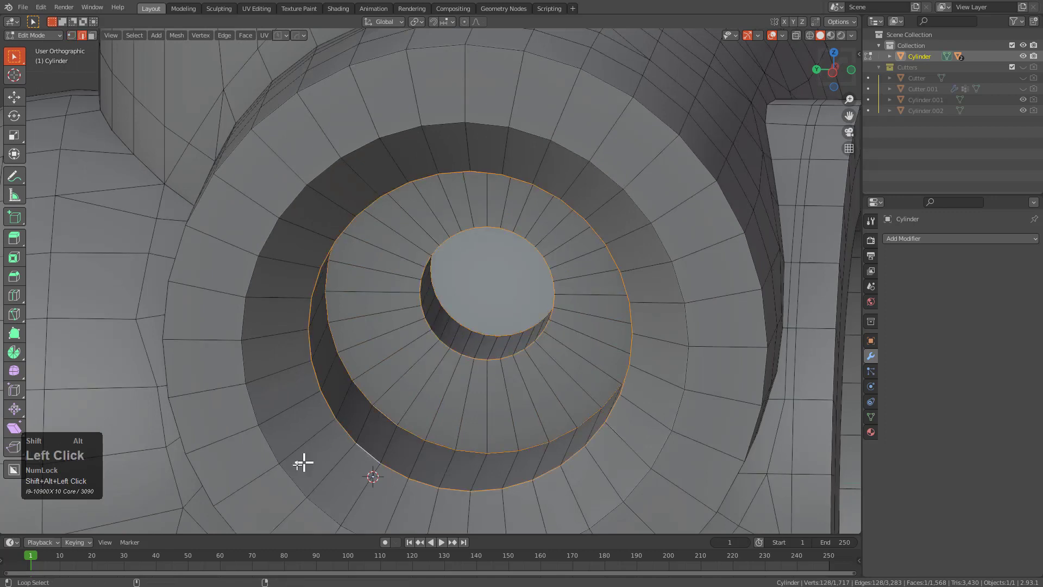
key("q")
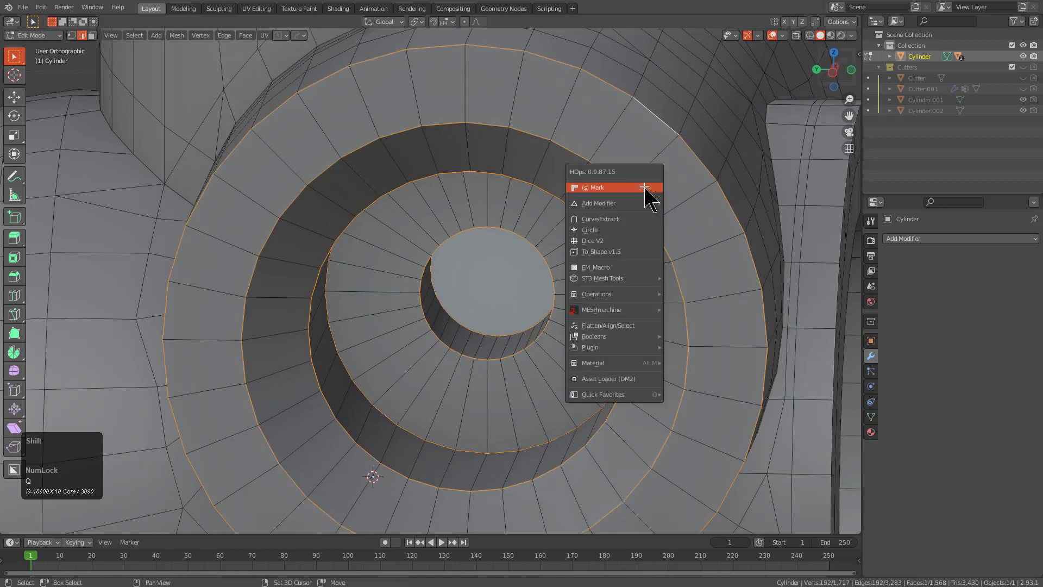
left_click(644, 187, "shift")
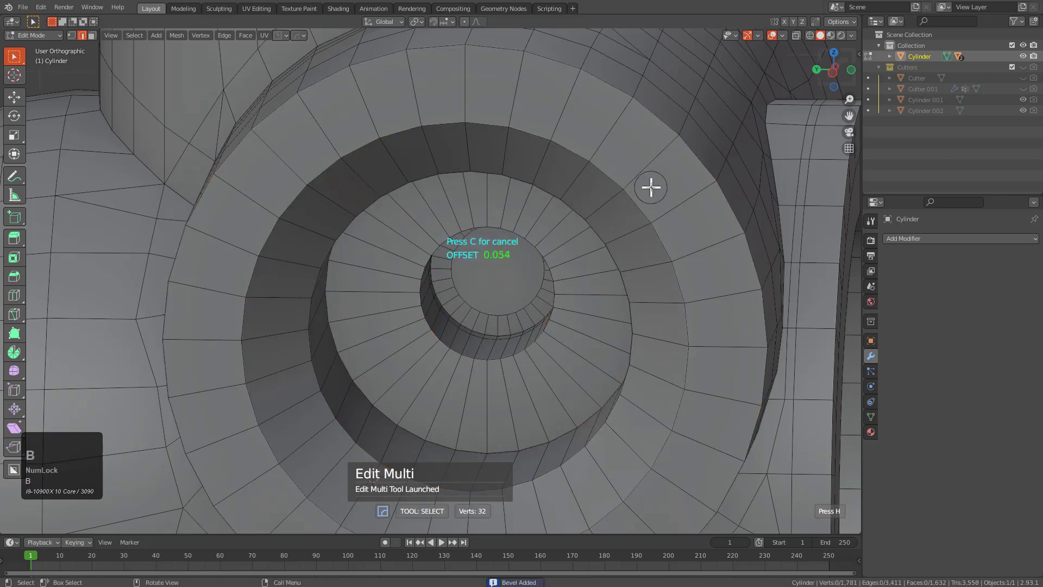
right_click(533, 258)
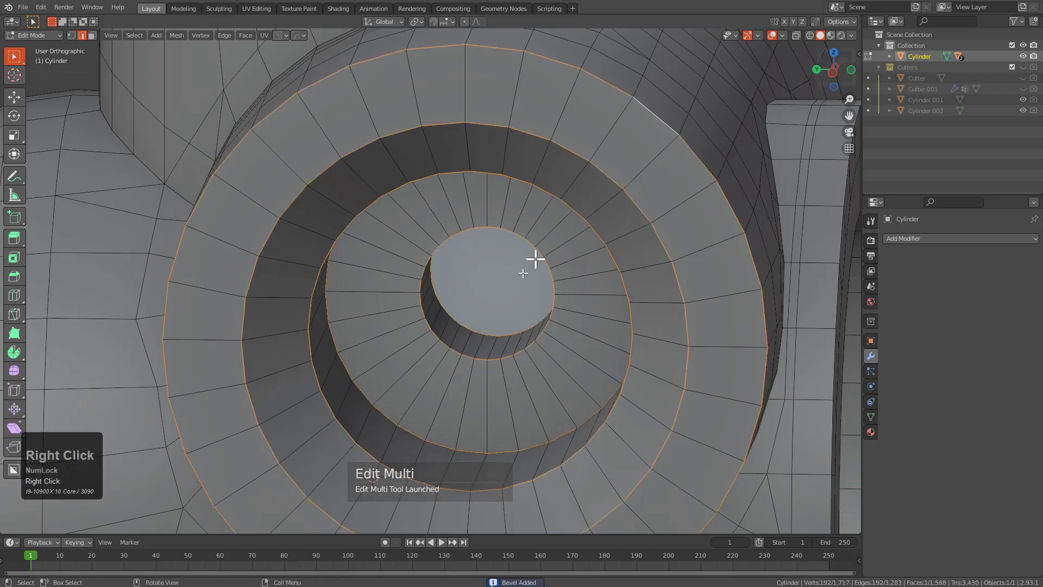
Bevel the top rim of the side pipe's central post with Edit Multi.
left_click(467, 318, "alt")
key("q")
left_click(576, 331, "shift")
key("b")
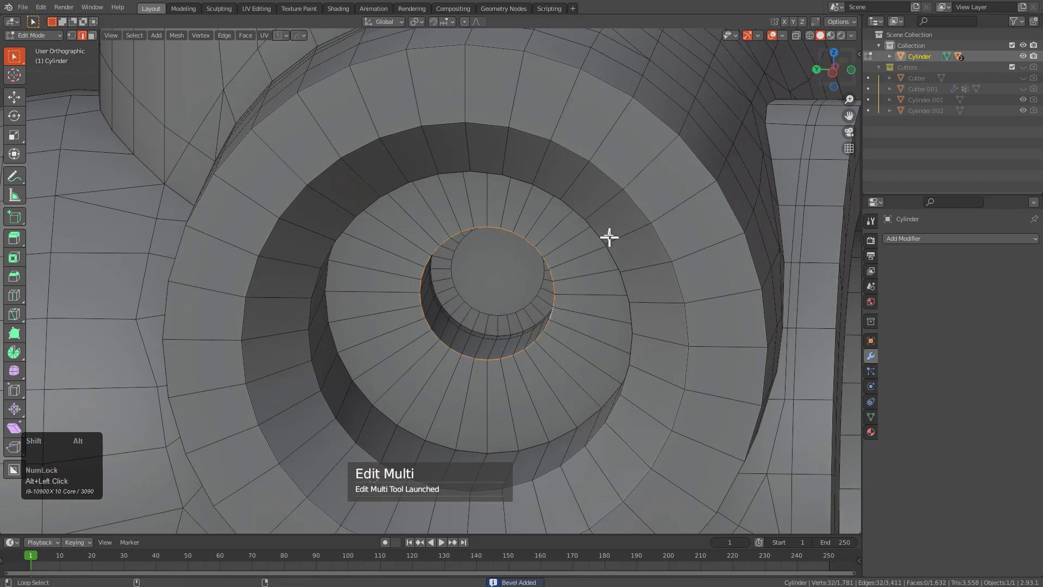
Bevel the side pipe's post base, recess and outer rim edge loops with Edit Multi, offset about 0.019.
left_click(608, 237, "alt+shift")
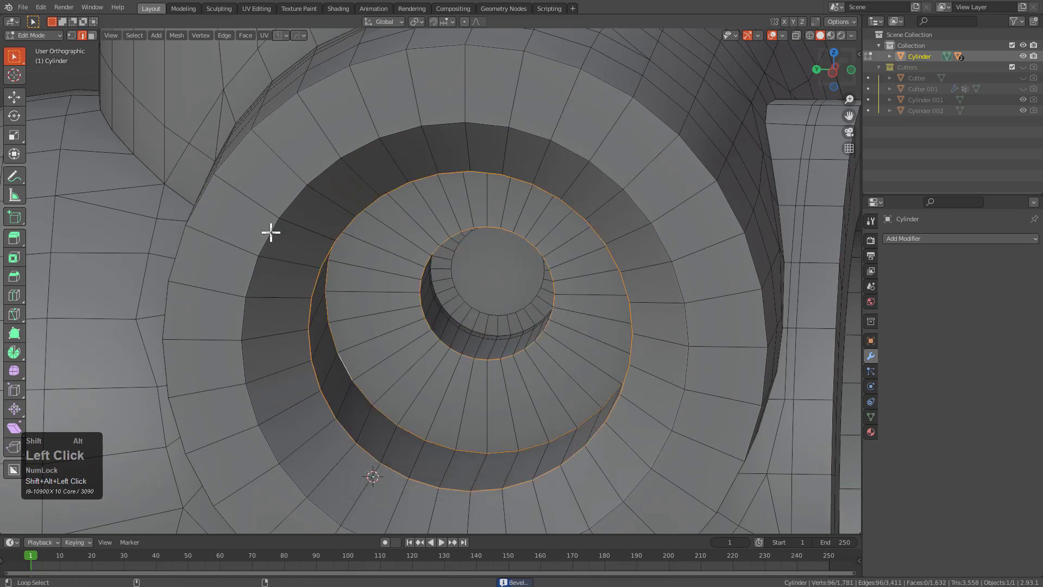
left_click(241, 152, "alt+shift")
key("q")
left_click(502, 221)
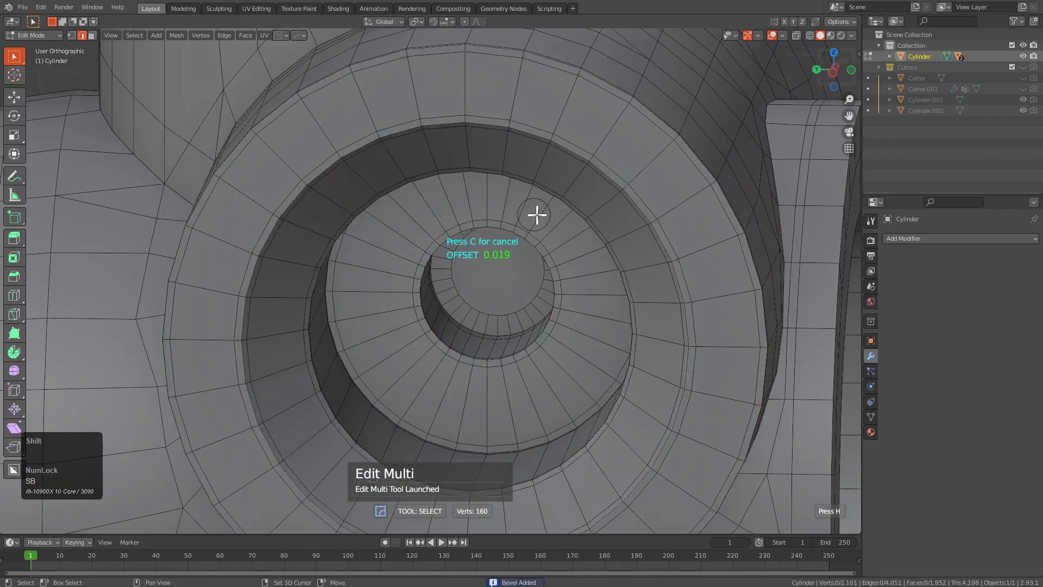
left_click(558, 216, "shift")
Try to select the ring of faces on the upright pipe's rim.
scroll(558, 216, "down", 5)
middle_click_drag(540, 244, 487, 286)
scroll(482, 203, "up", 4)
middle_click_drag(482, 203, 522, 262)
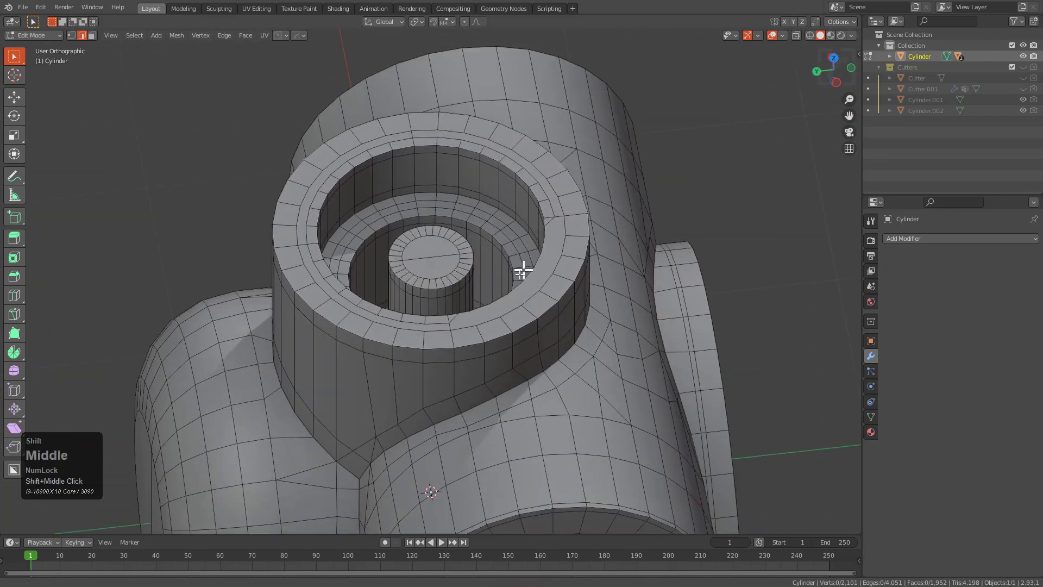
scroll(519, 290, "up", 3)
key("3")
left_click(551, 288)
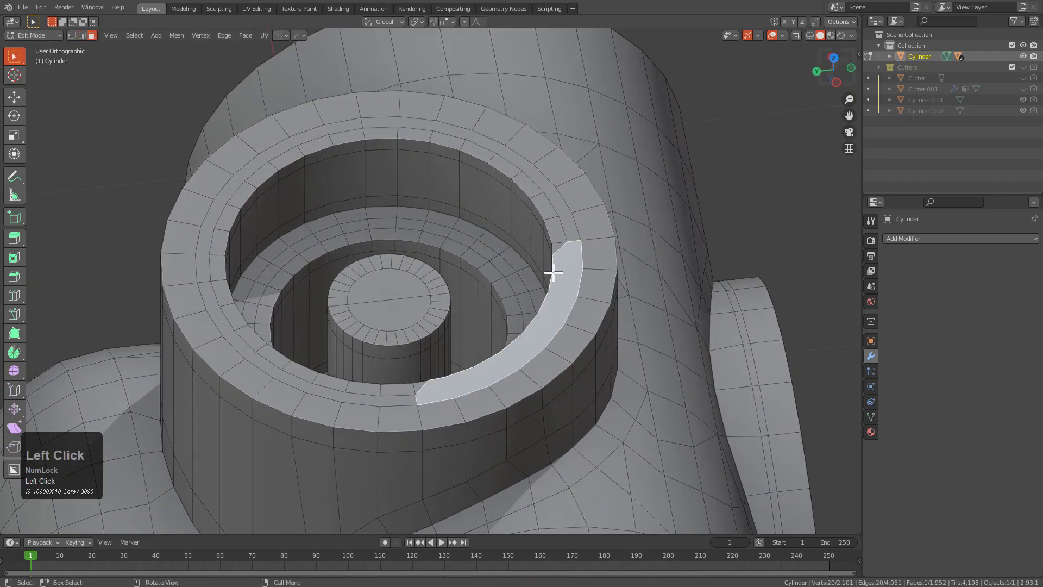
left_click(564, 241, "alt")
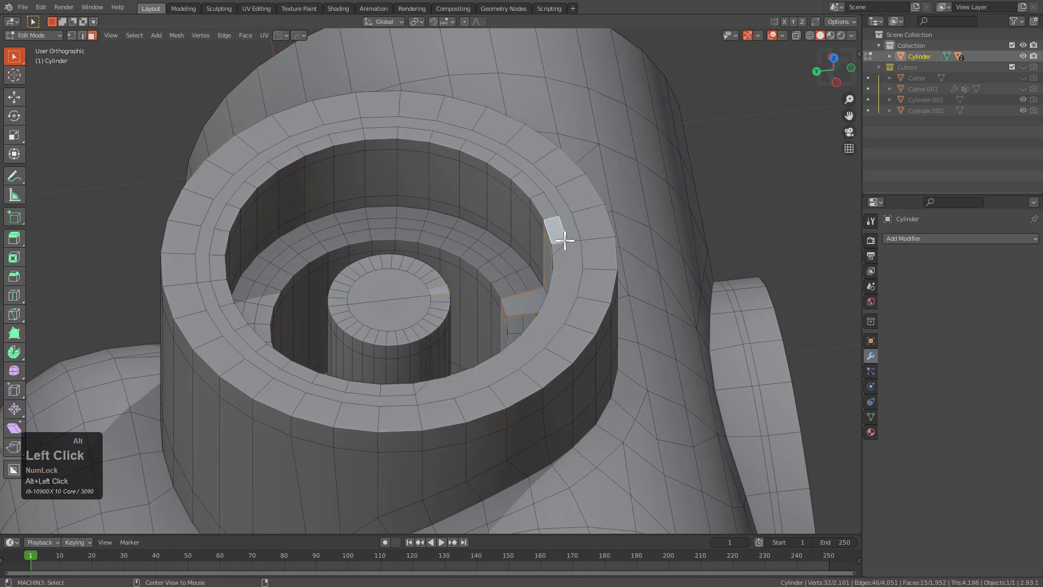
left_click(564, 244)
left_click(560, 233, "shift")
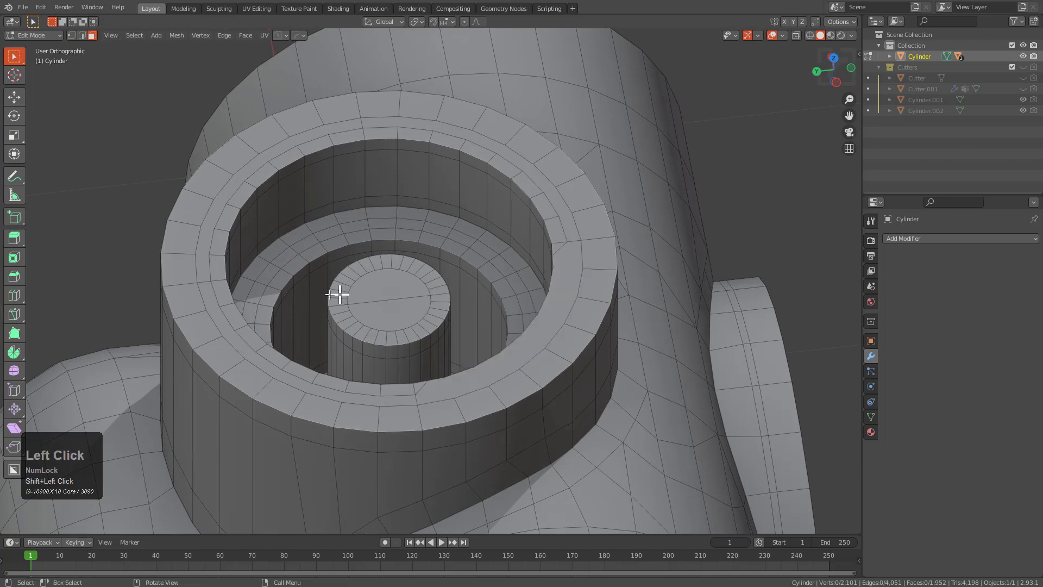
Sharpen the whole fitting with 30° sharpness and 60° auto smooth.
key("Tab")
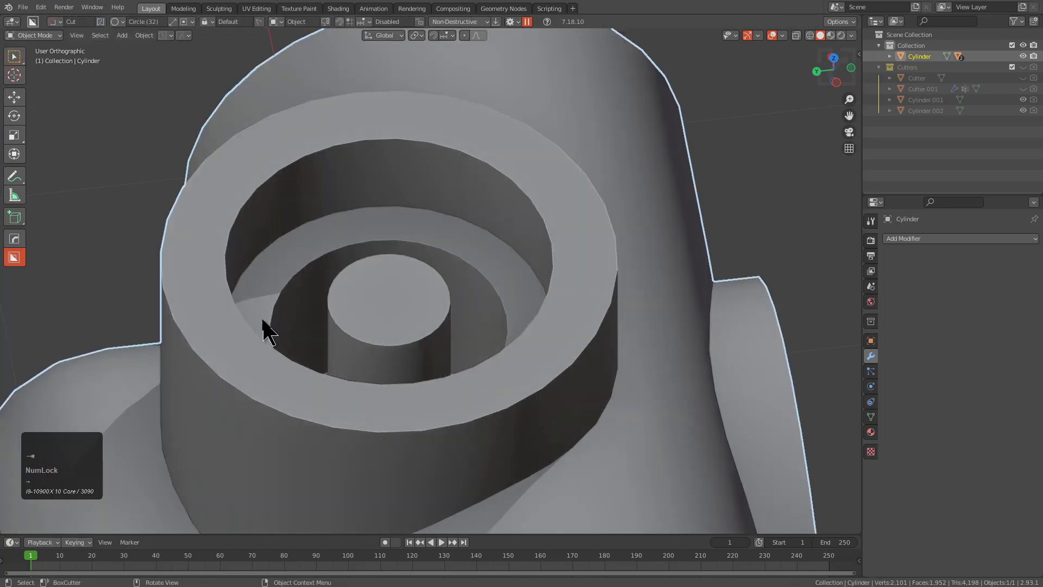
key("q")
left_click(284, 351)
Select all faces of the upright pipe's rim, bounded by sharp edges, and simplify them with Limited Dissolve.
key("Tab")
key("l")
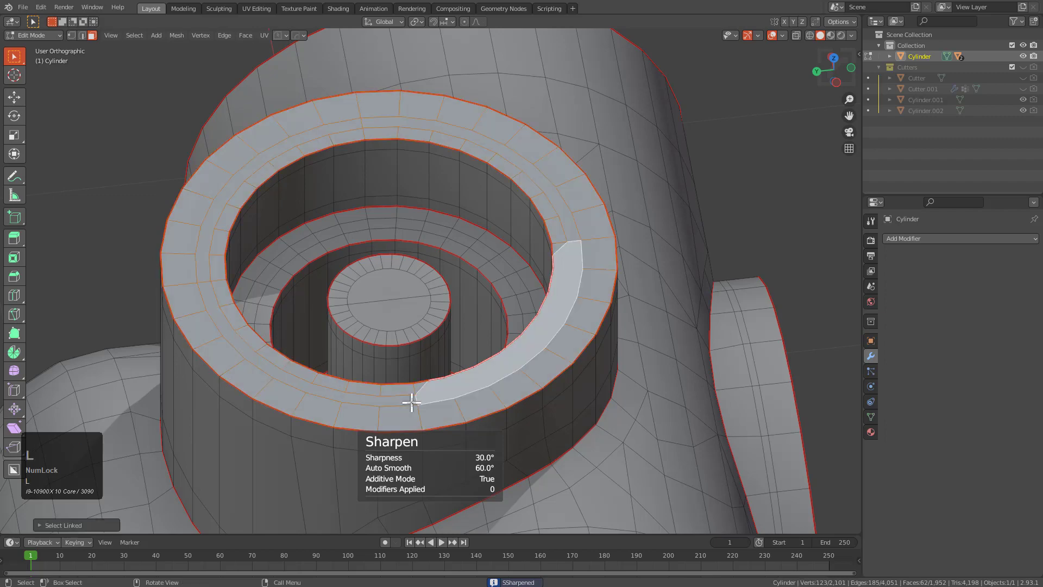
mouse_move(544, 298)
middle_mouse_down()
mouse_move(526, 303)
mouse_move(536, 286)
middle_mouse_up()
key("ctrl+x")
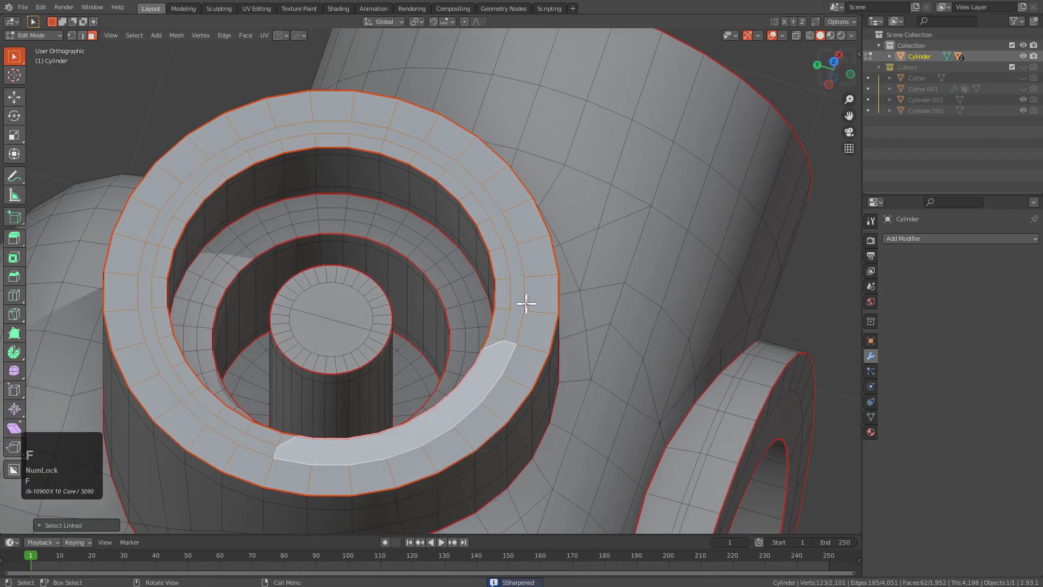
key("x")
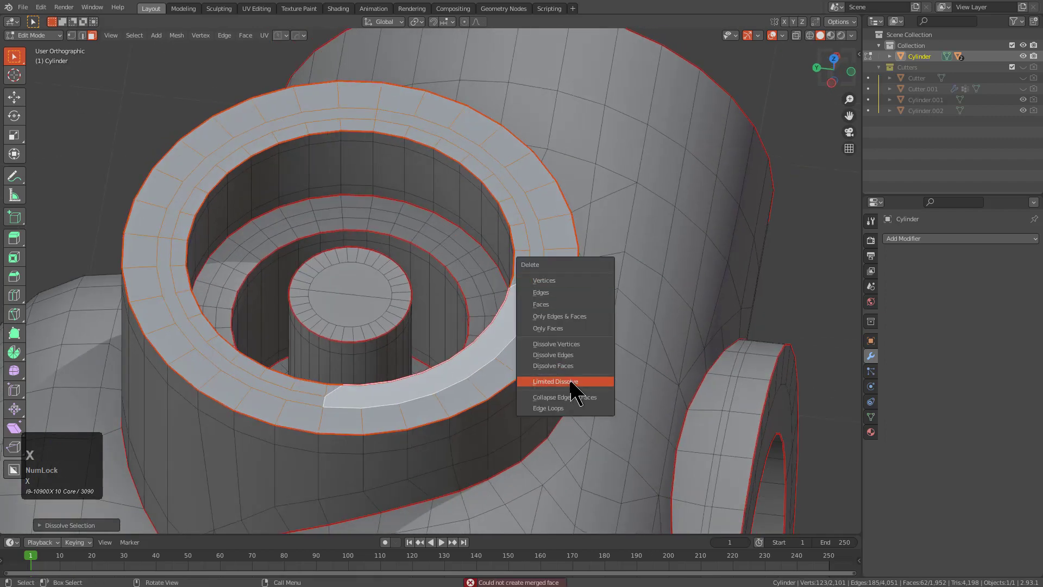
left_click(568, 381)
Connect an outer and an inner rim vertex on the X axis with an edge across the upright pipe's rim.
middle_click_drag(551, 353, 435, 386)
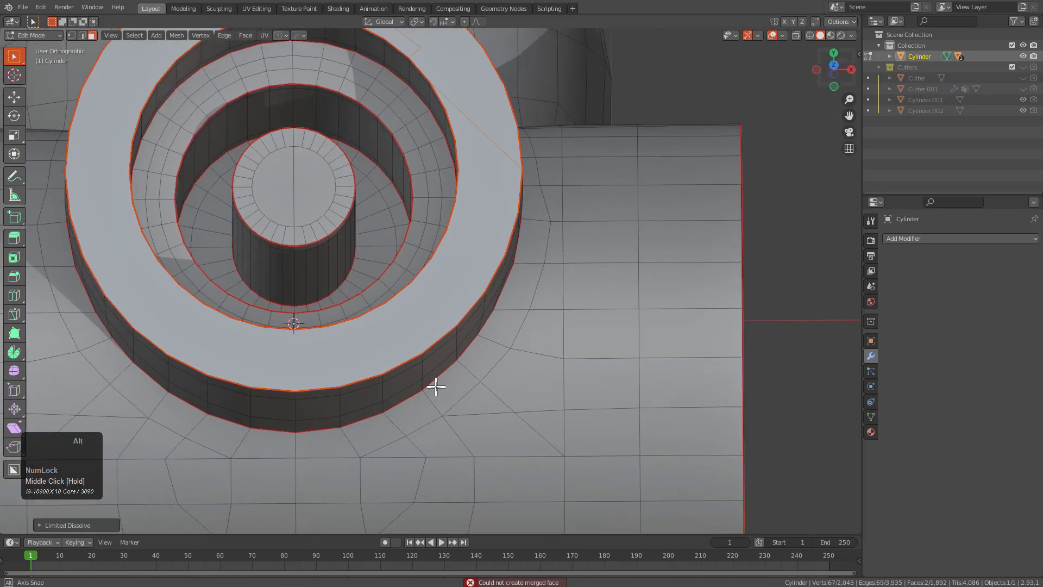
middle_click_drag(384, 267, 559, 307, "shift")
middle_click_drag(560, 307, 543, 330)
scroll(539, 331, "down", 2)
scroll(398, 261, "up", 1)
key("1")
left_click(274, 261)
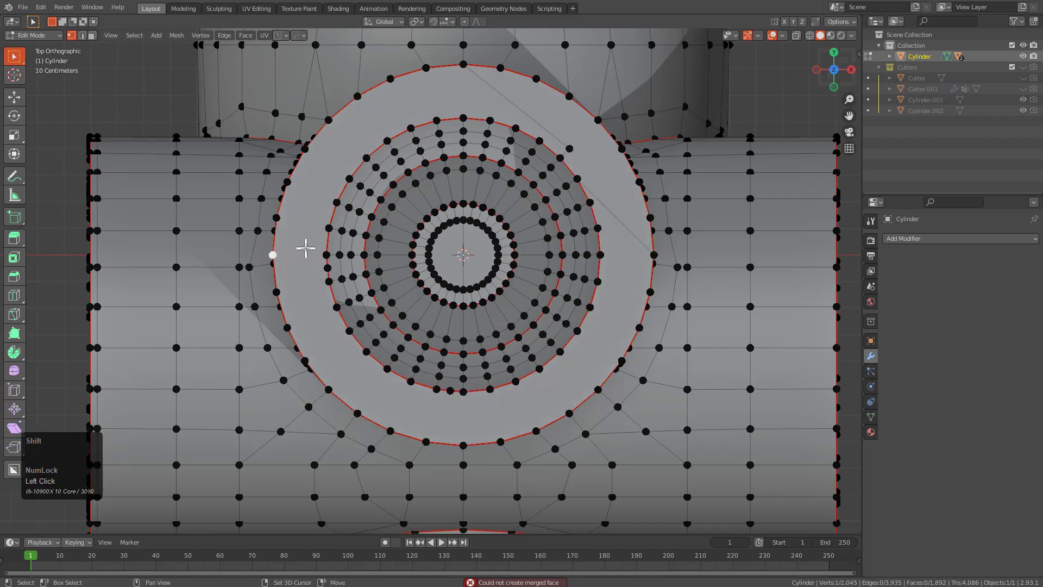
middle_click_drag(310, 248, 401, 220)
key("j")
Dissolve the supporting edge loop just below the rim on the upright pipe's inner wall.
middle_click_drag(401, 220, 414, 276, "shift")
scroll(411, 251, "up", 4)
key("2")
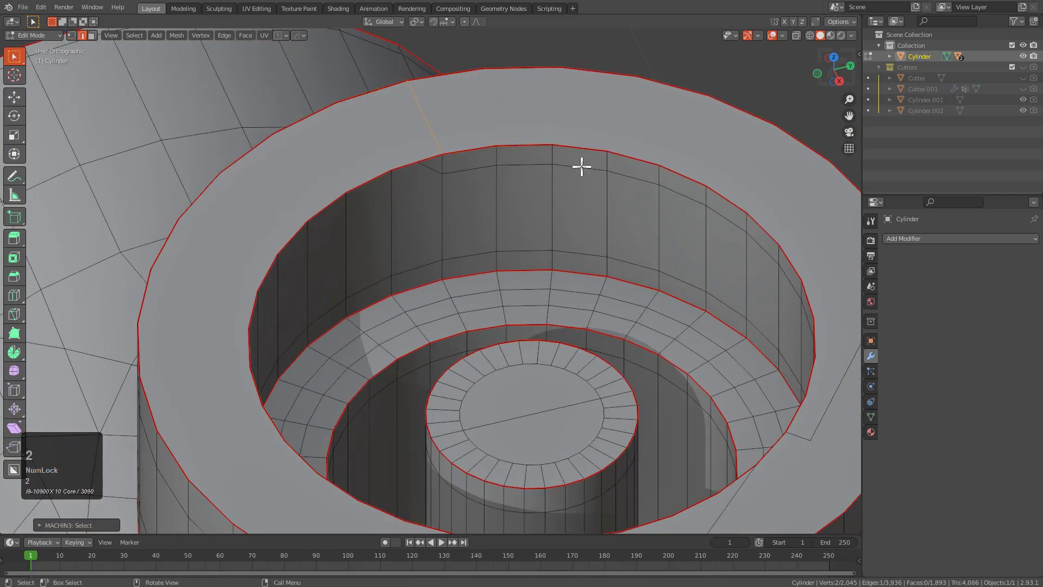
key("1")
key("2")
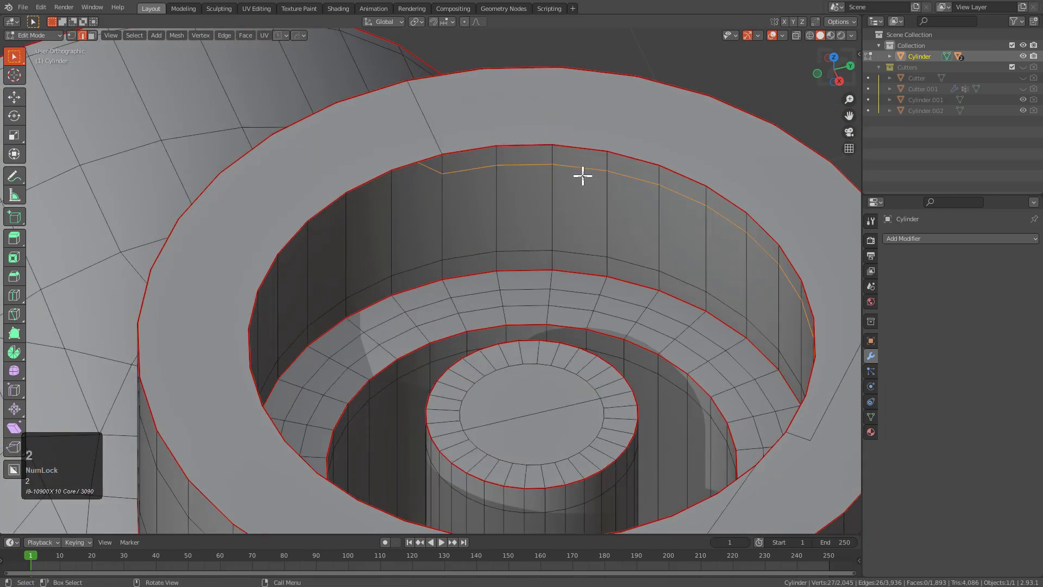
Symmetrize the mesh so the upright pipe's rim is split evenly on all sides.
middle_click_drag(591, 267, 380, 280)
scroll(380, 280, "down", 2)
middle_click_drag(381, 280, 408, 306, "shift")
scroll(475, 293, "down", 1)
scroll(408, 306, "down", 2)
middle_click_drag(471, 259, 474, 256)
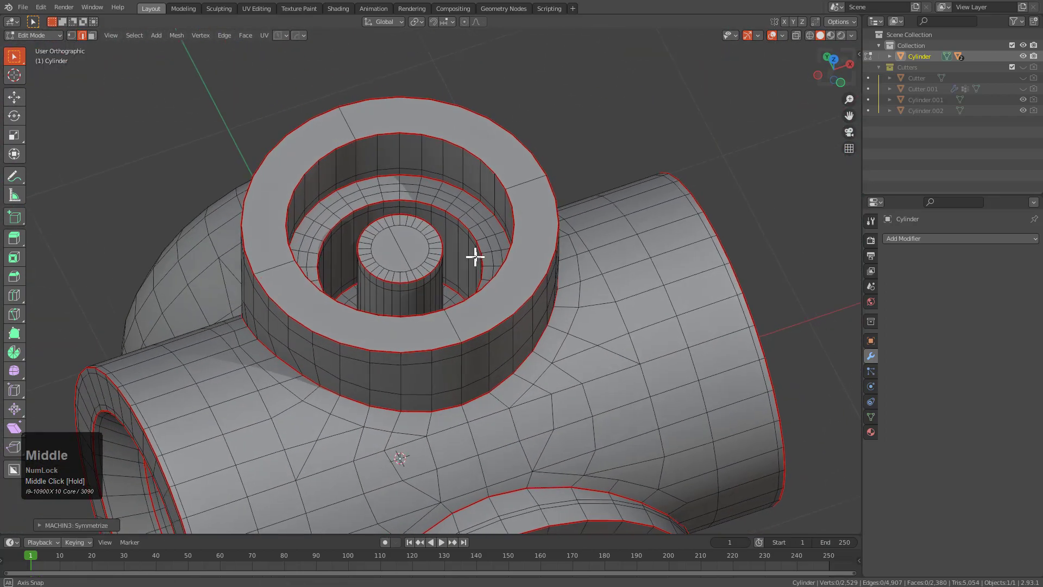
Select the four large faces of the upright pipe's rim and rebuild them as an even ring of quads.
key("3")
left_click(419, 326)
left_click(512, 283, "shift")
left_click(498, 153, "shift")
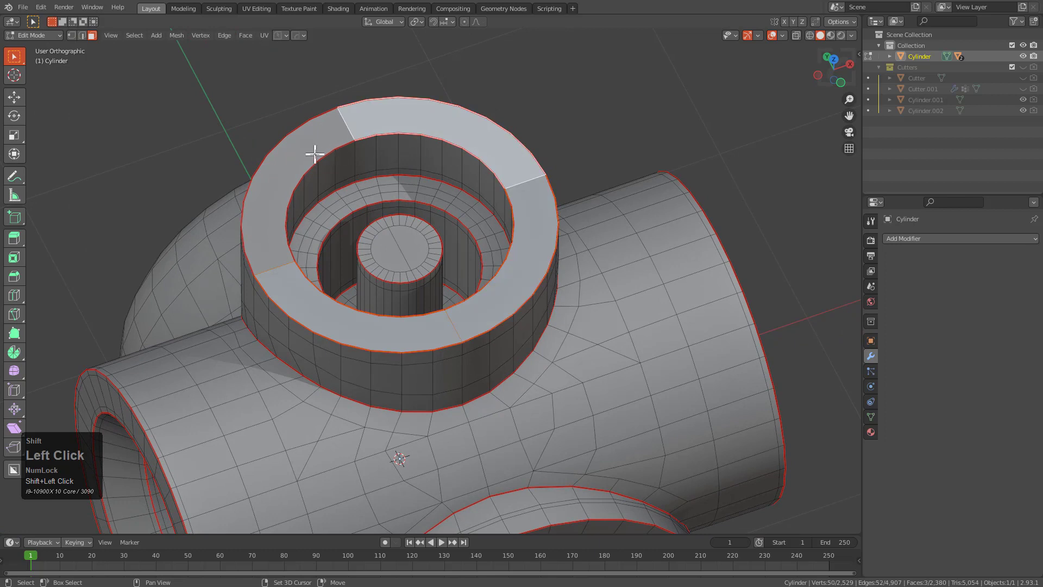
left_click(312, 154, "shift")
scroll(533, 300, "up", 2)
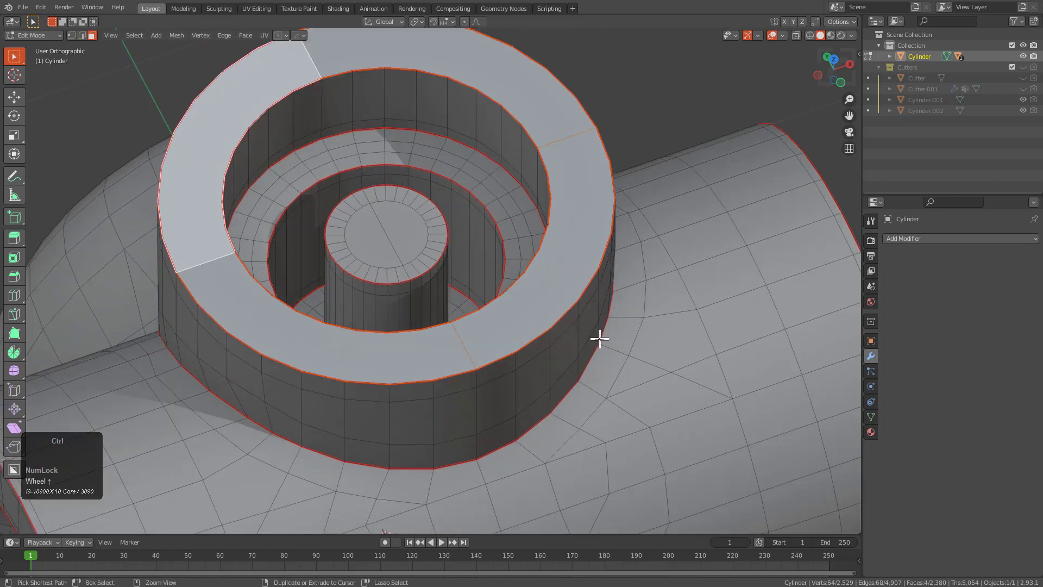
key("ctrl+t")
key("alt+a")
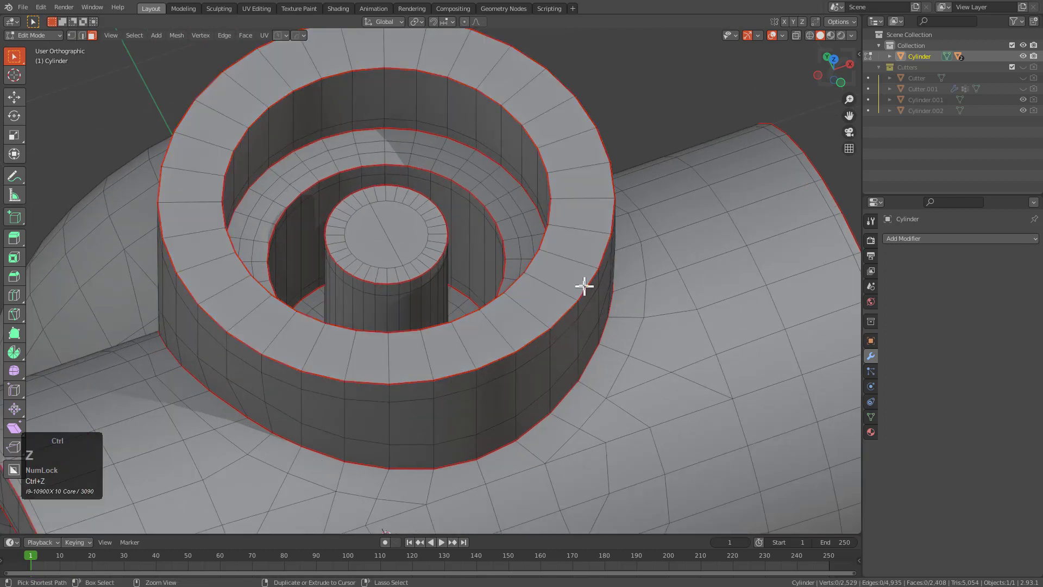
Inset the upright pipe's rim face ring and add a supporting loop cut high on its inner wall.
key("ctrl+z")
key("i")
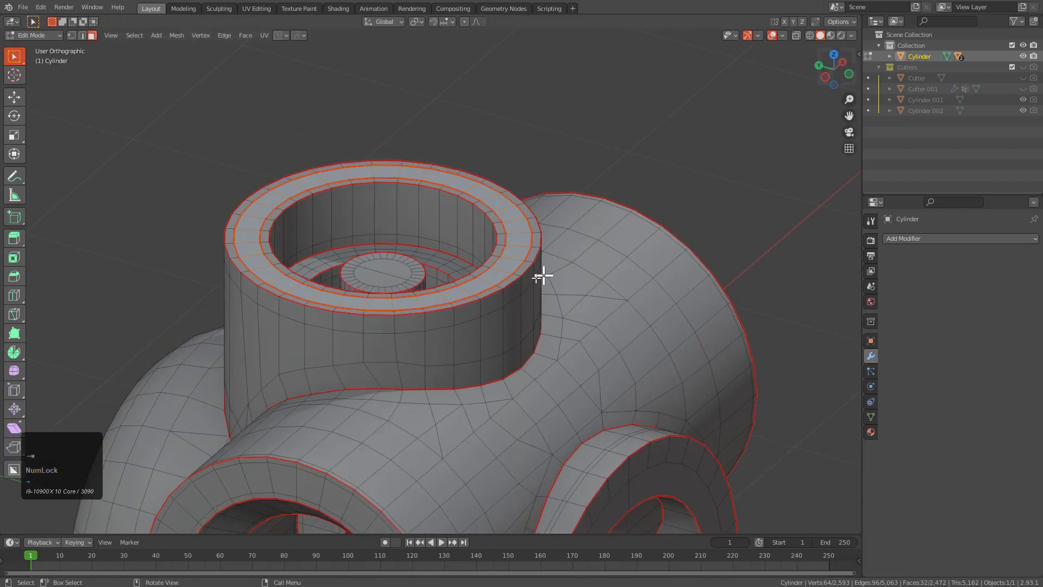
middle_click_drag(542, 275, 409, 209)
scroll(435, 208, "up", 2)
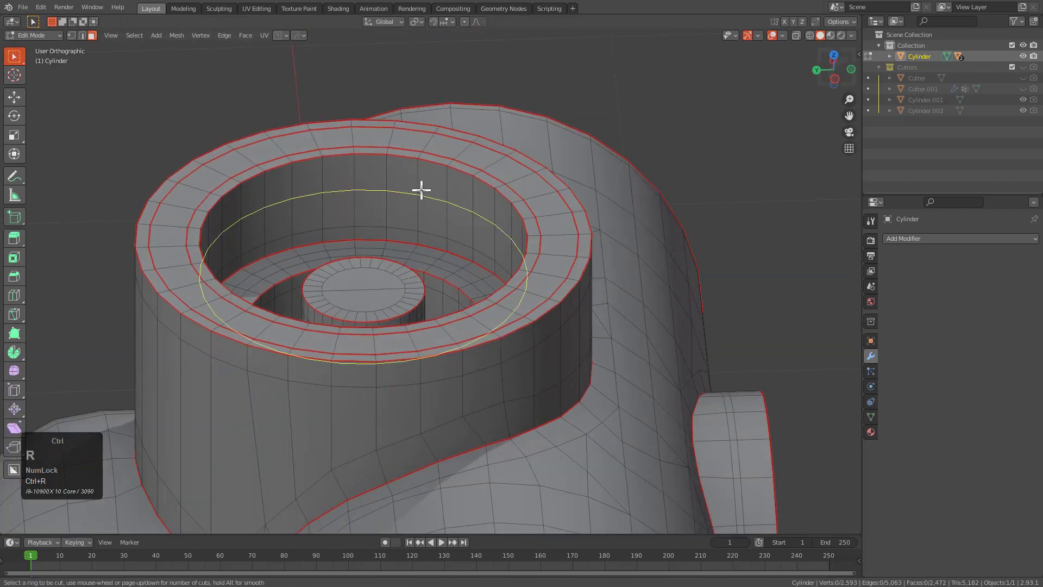
left_click(421, 189)
left_click(431, 163)
Clear the sharp marks from all edges and autosmooth the fitting with 30° sharpness and 35° auto smooth.
key("a")
key("q")
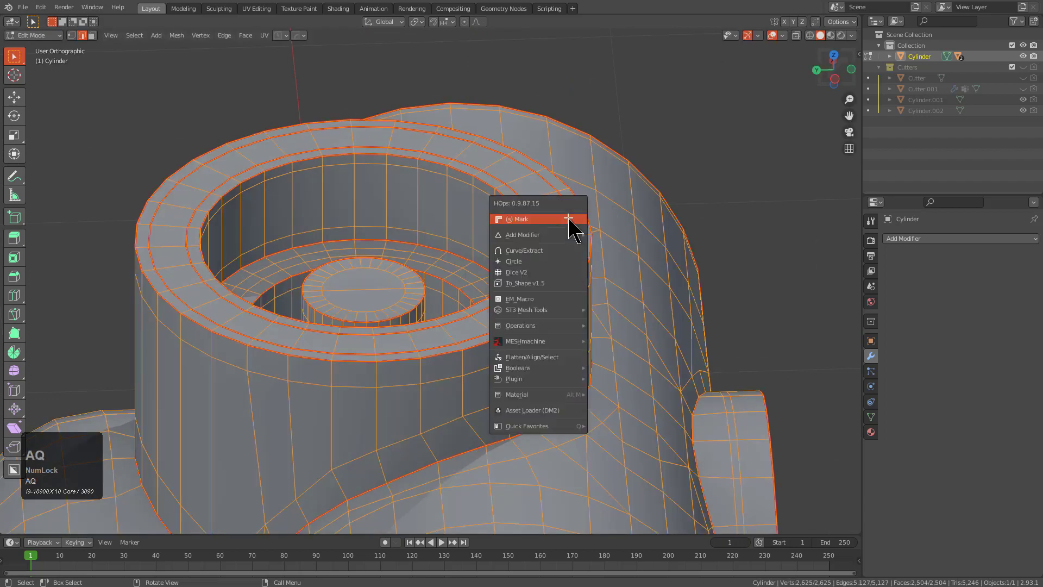
left_click(569, 220)
key("Tab")
scroll(624, 305, "down", 4)
scroll(624, 315, "down", 3)
middle_click_drag(570, 401, 532, 299)
key("q")
left_click(530, 286)
scroll(543, 318, "up", 3)
scroll(472, 304, "down", 1)
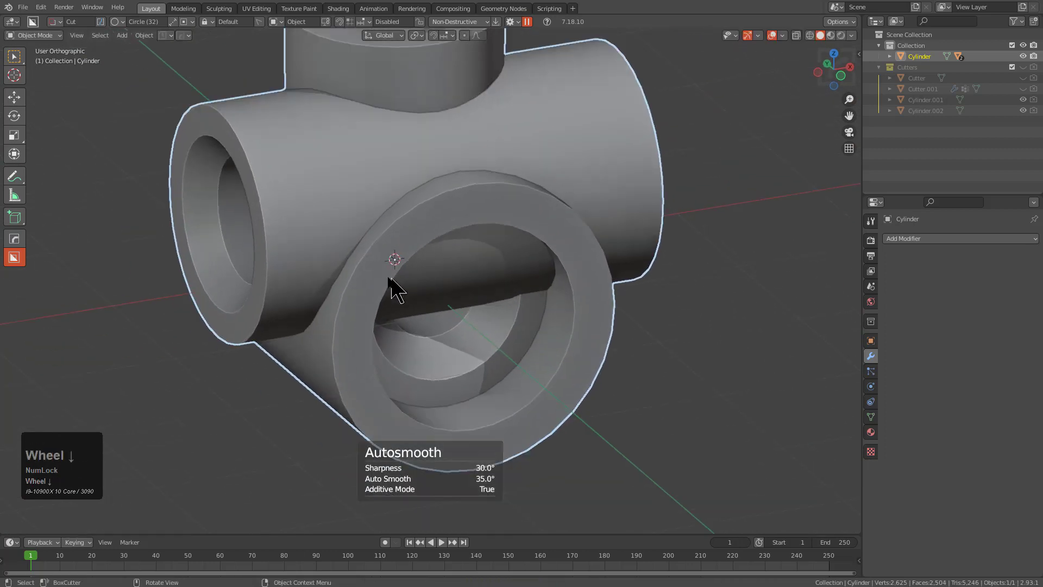
Add a mesh cylinder and rotate it 90° about the X axis.
middle_click_drag(391, 284, 333, 244)
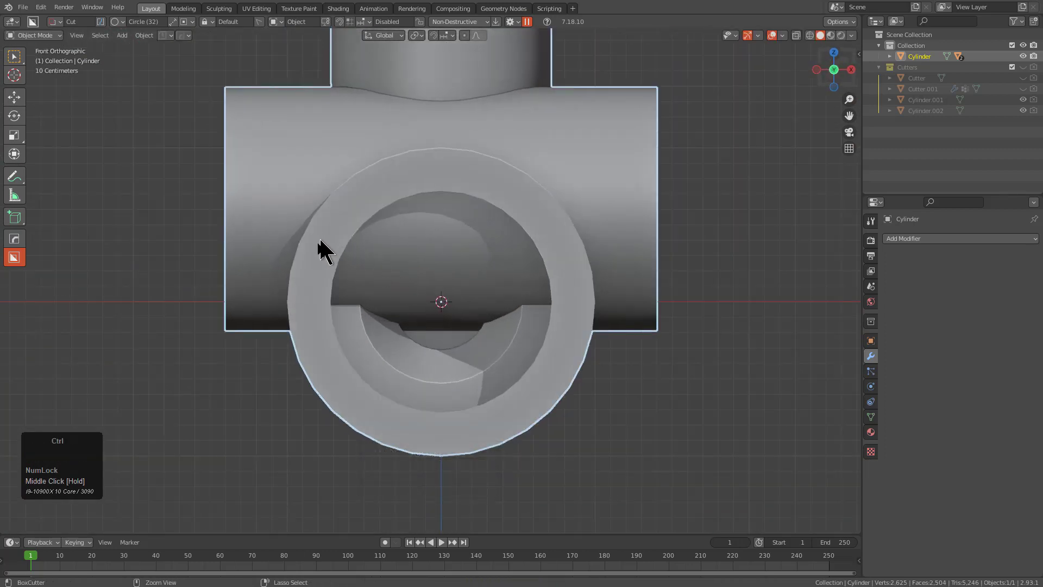
middle_click_drag(366, 205, 473, 284)
scroll(473, 284, "down", 1)
key("shift+a")
mouse_move(492, 269)
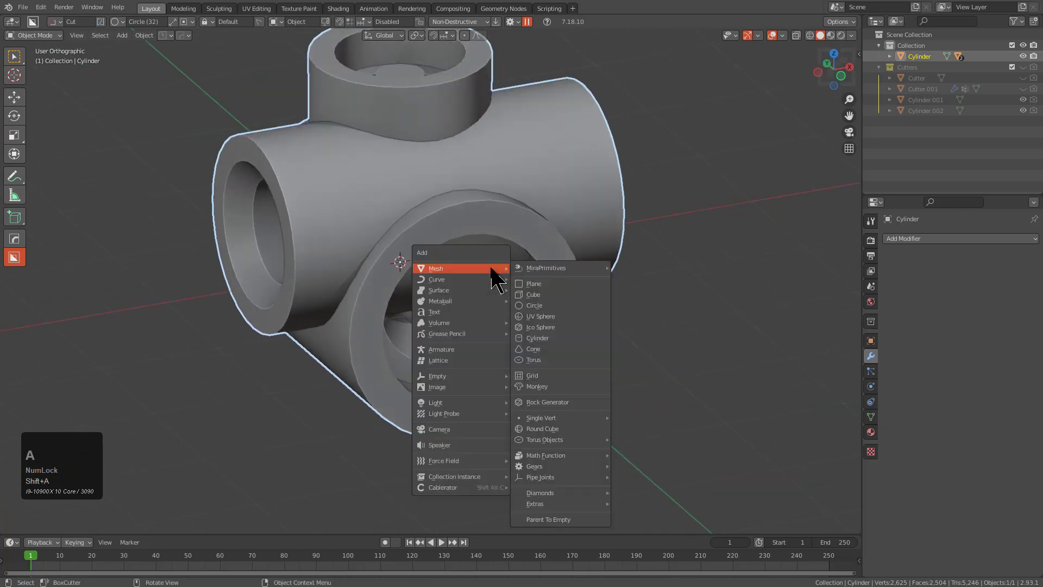
left_click(537, 338)
type("rx")
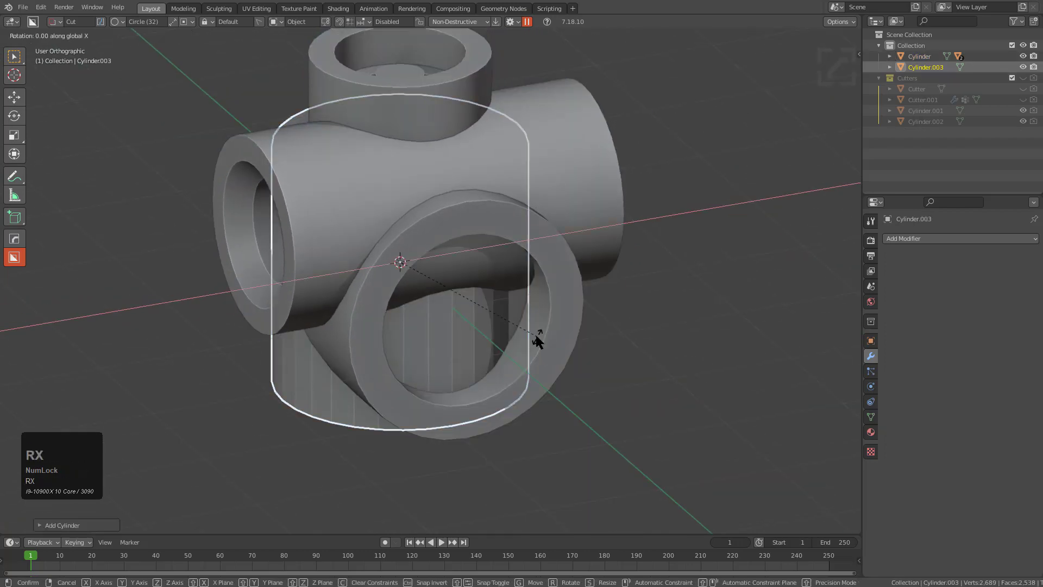
type("90")
key("KP_Enter")
Scale the cylinder to just inside the front pipe's outer diameter and move it about 1 m along negative Y.
key("s")
left_click(554, 340)
key("g")
key("y")
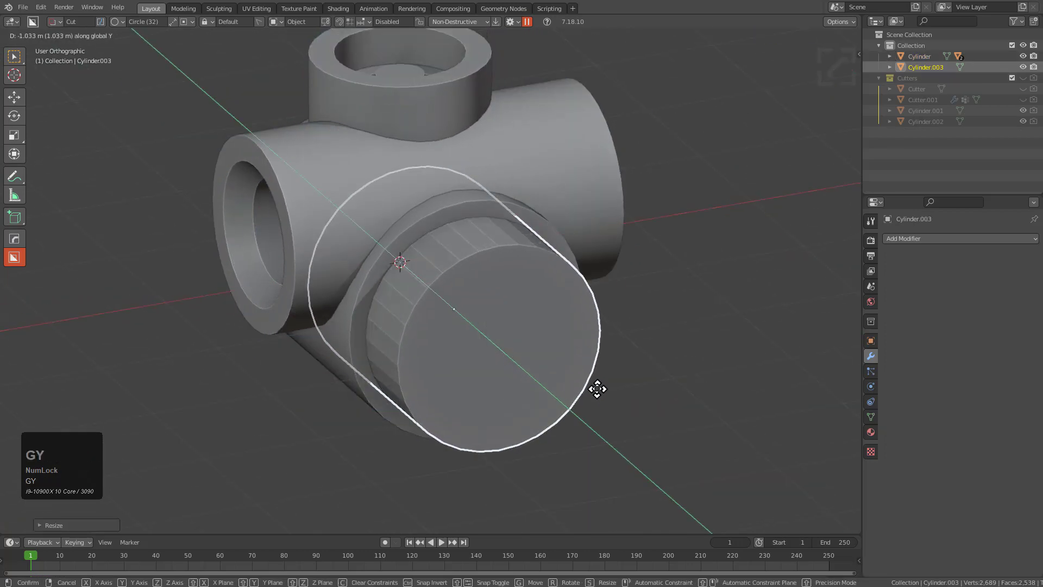
left_click(603, 391)
Cut the cylinder from the fitting with a Boolean Difference and bring the hidden cutter back into view.
left_click(486, 209, "shift")
key("q")
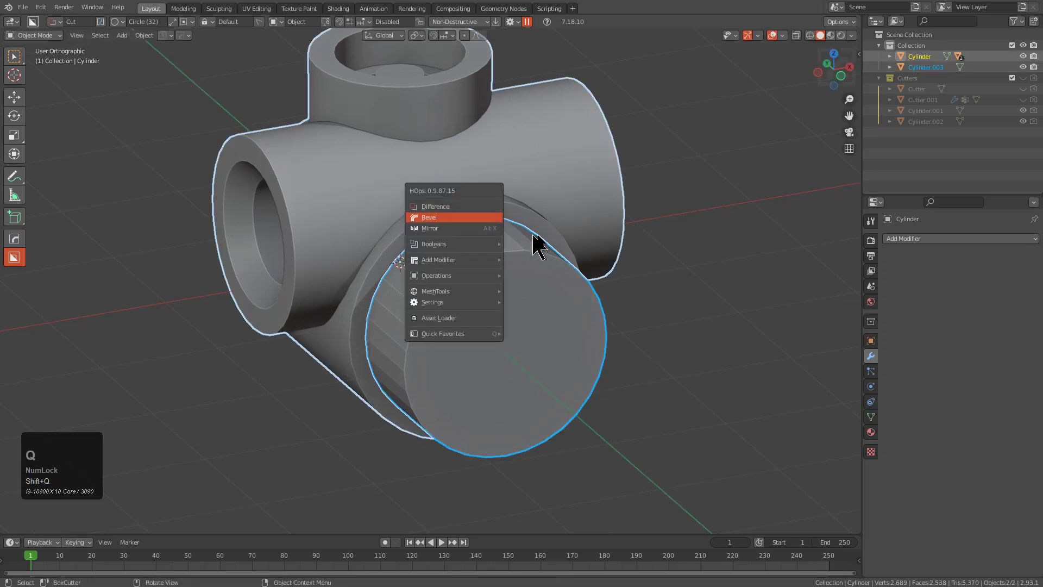
left_click(485, 220)
key("q")
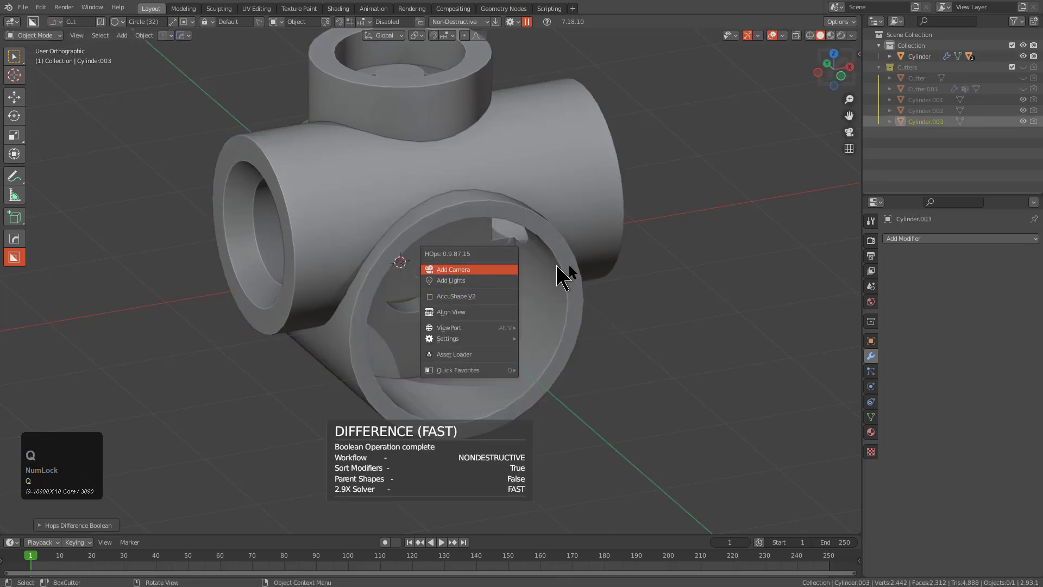
left_click(538, 240)
key("q")
left_click(519, 261)
left_click(517, 262)
middle_click_drag(520, 280, 526, 291)
Reposition the cutter along the Y axis to adjust the depth of the wider recess in the front pipe.
key("g")
key("y")
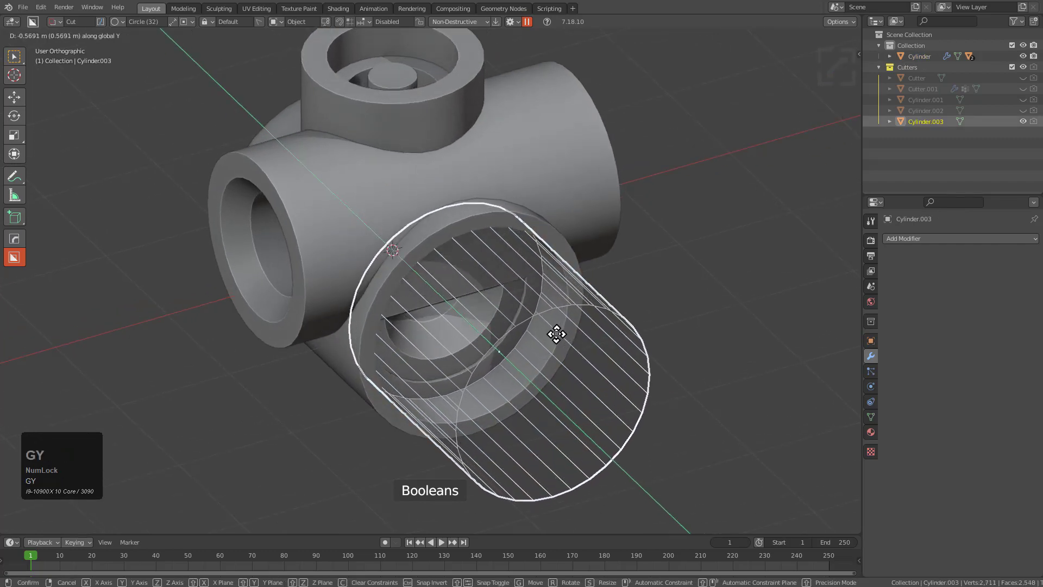
left_click(559, 350)
middle_click_drag(558, 353, 543, 320)
scroll(477, 230, "up", 3)
key("g")
key("y")
left_click(452, 284)
Hide the cutter and apply the Boolean to the fitting's mesh.
left_click(515, 300)
left_click(514, 300)
key("alt+z")
key("ctrl+a")
left_click(511, 312)
Bevel the edge loop at the base of the front pipe's wide recess with Edit Multi, offset about 0.036.
key("Tab")
scroll(416, 308, "up", 2)
scroll(416, 308, "down", 3)
scroll(528, 276, "down", 2)
scroll(577, 293, "up", 1)
key("2")
middle_click_drag(616, 273, 547, 278)
left_click(616, 248, "alt")
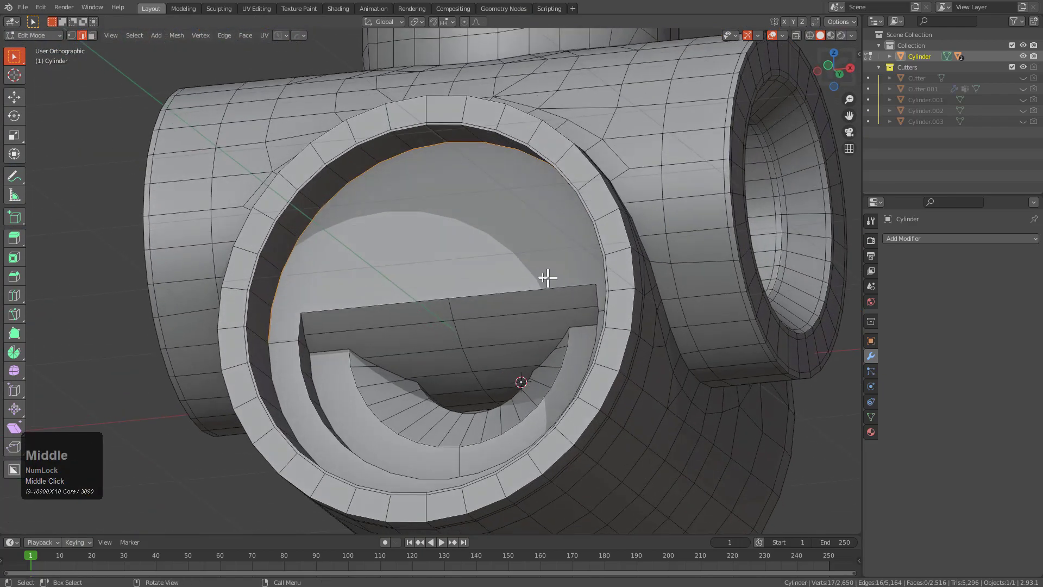
middle_click_drag(282, 382, 383, 410)
scroll(383, 410, "up", 1)
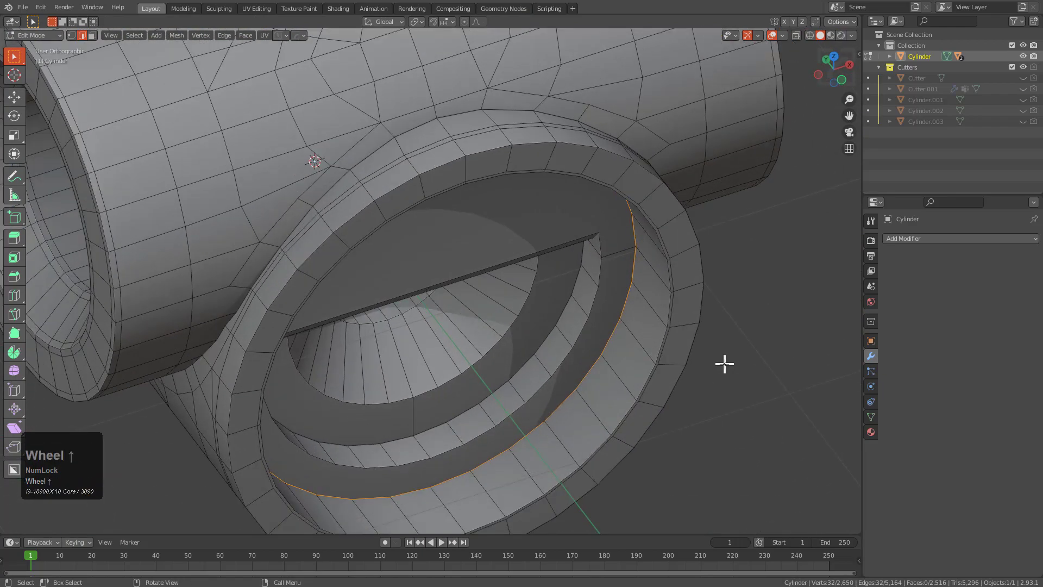
key("q")
left_click(712, 363, "shift")
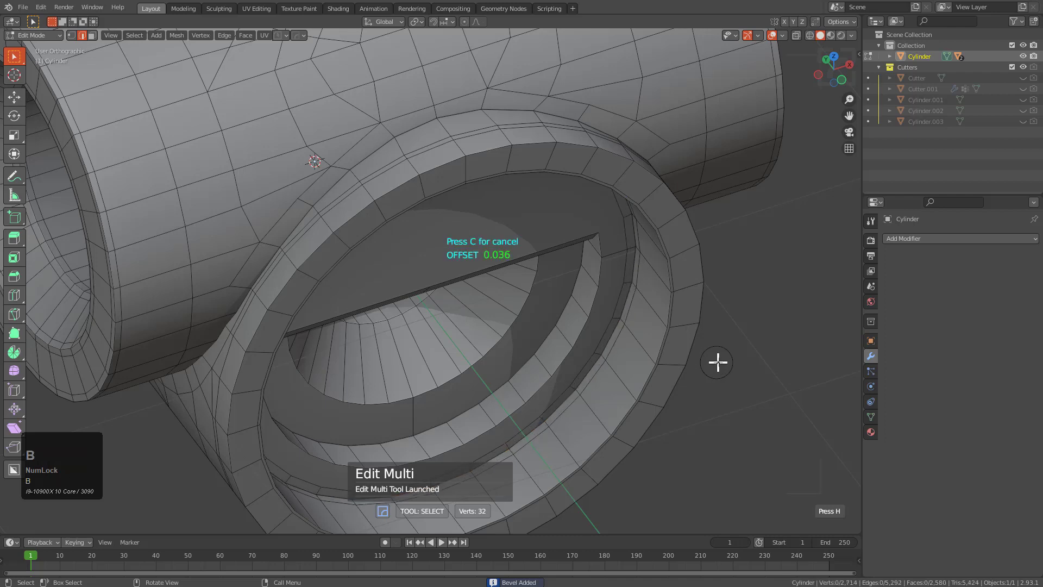
Add a supporting loop cut to the front recess wall, slid close to the pipe's rim.
middle_click_drag(721, 362, 689, 353)
key("ctrl+r")
left_click(645, 305)
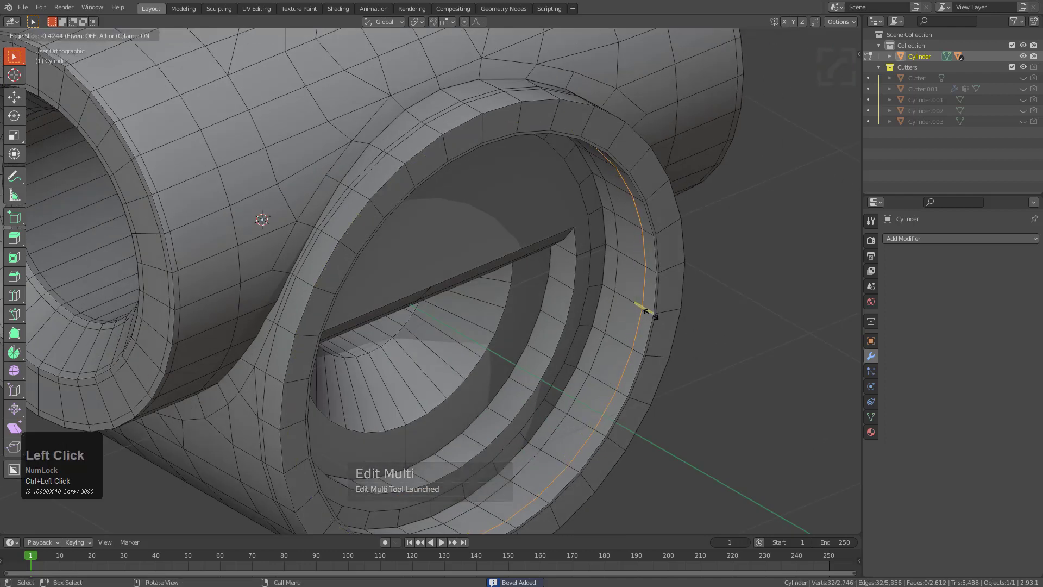
left_click(656, 314)
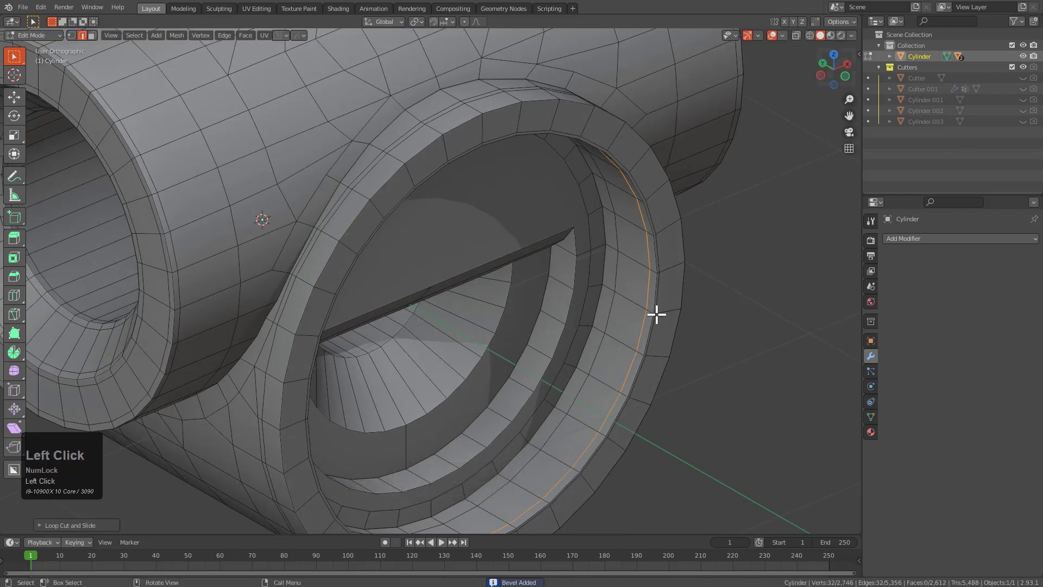
Select the full inner edge loop of the front pipe's rim and slide it outward across the rim face.
left_click(649, 210, "alt+shift")
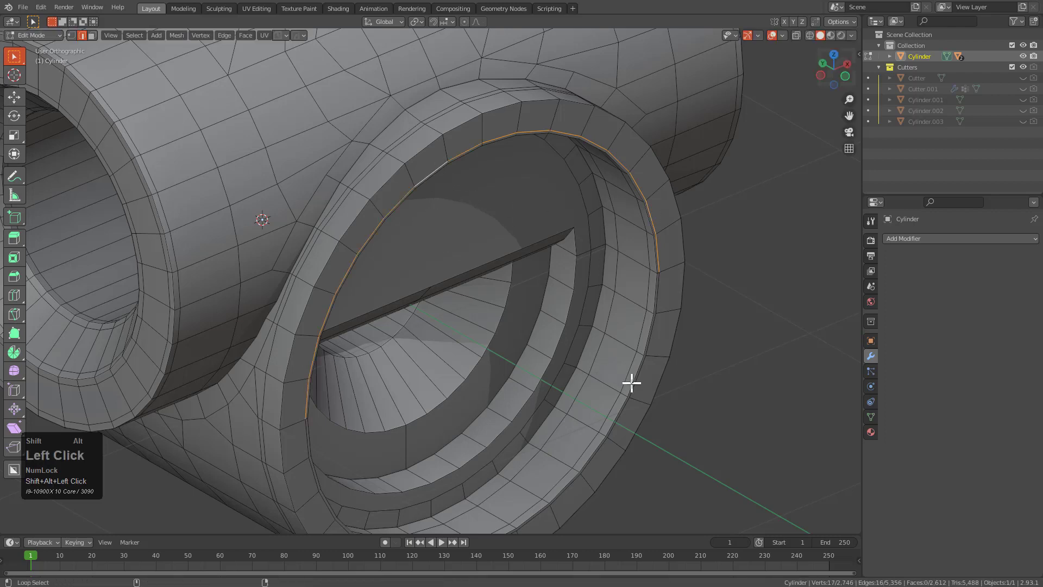
left_click(305, 445, "alt+shift")
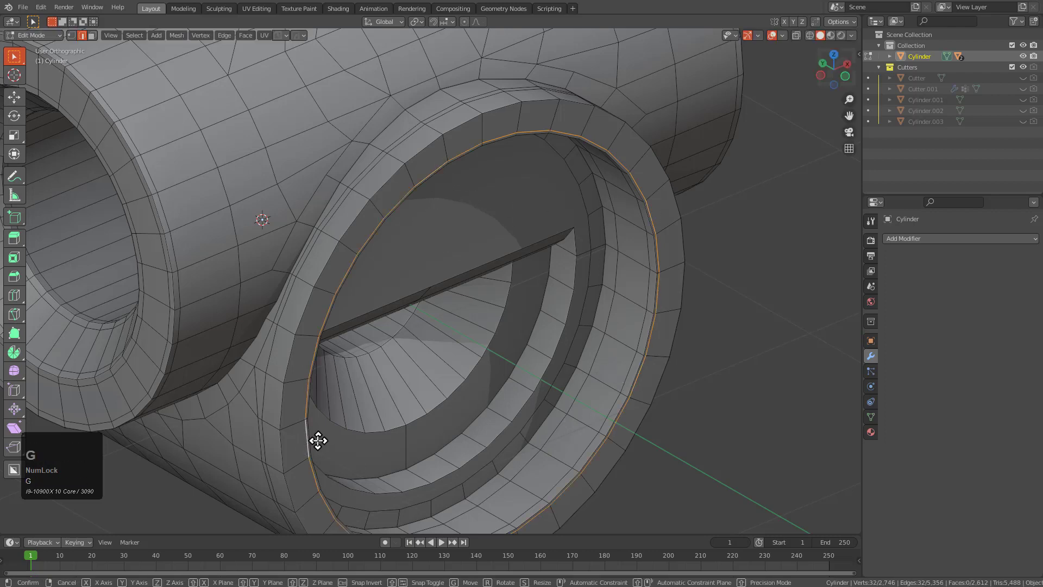
key("g")
key("g")
left_click(295, 439)
middle_click_drag(295, 438, 458, 379)
scroll(476, 303, "down", 1)
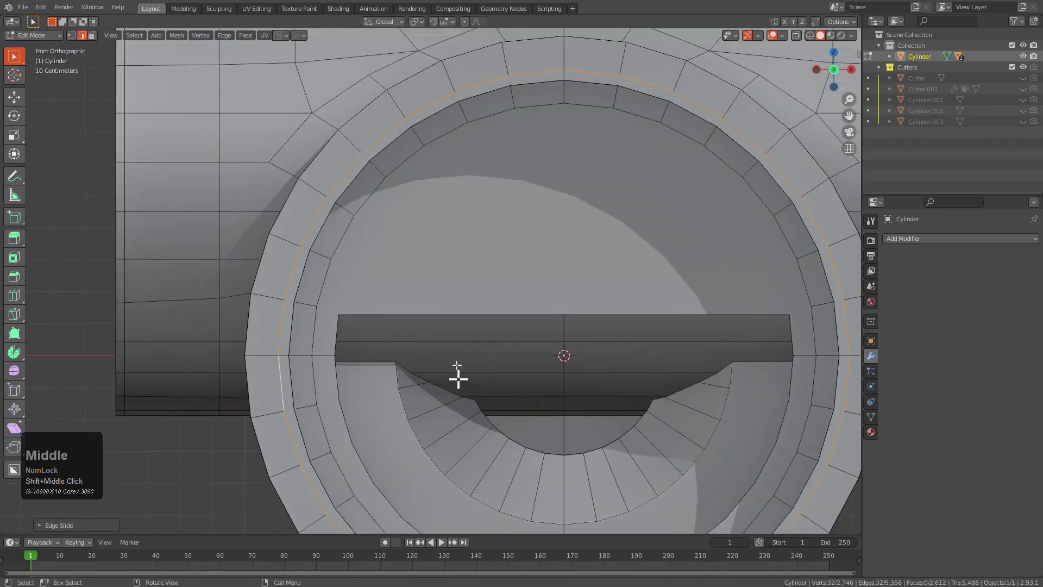
Connect the flat ledge's upper corner vertices to the neighbouring vertices of the front recess ring at both ends.
key("1")
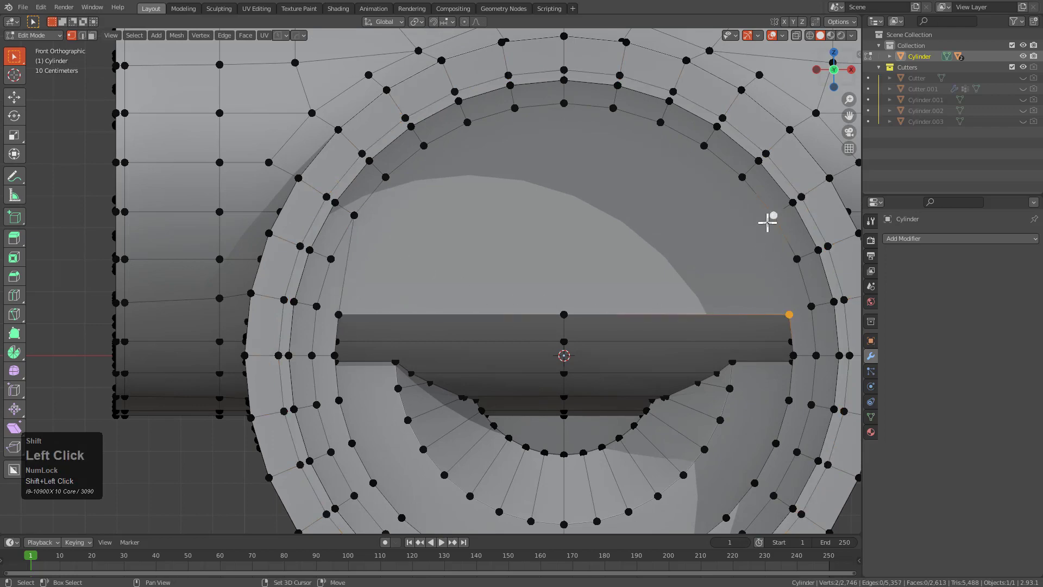
middle_click_drag(759, 289, 673, 301)
key("2")
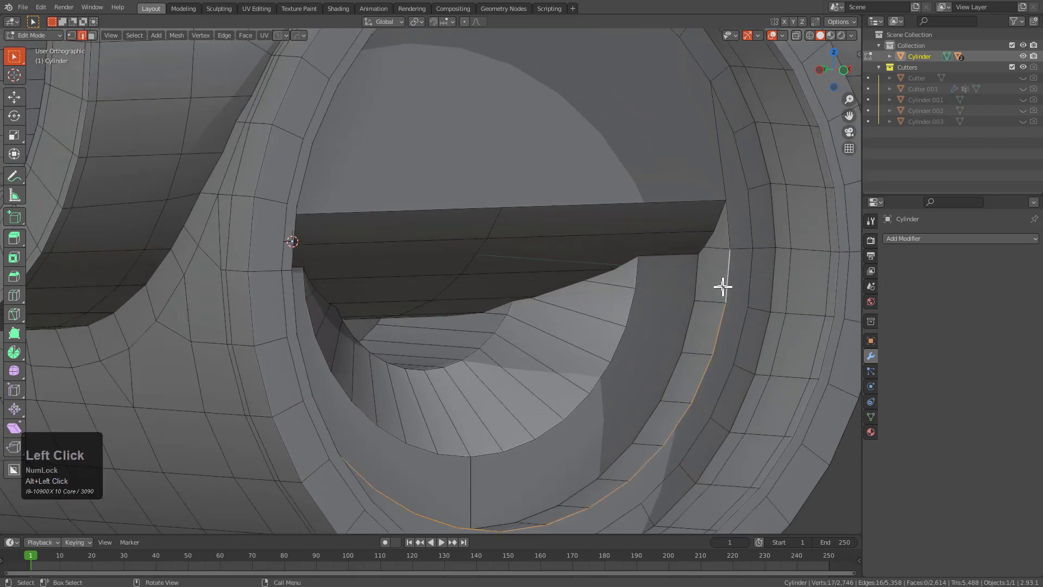
Select the inner step's lower edge arc in the front recess, including the end edges up to both ledge corners.
left_click(733, 229, "shift")
middle_click_drag(730, 231, 426, 262)
left_click(354, 231, "shift")
middle_click_drag(354, 231, 381, 276, "shift")
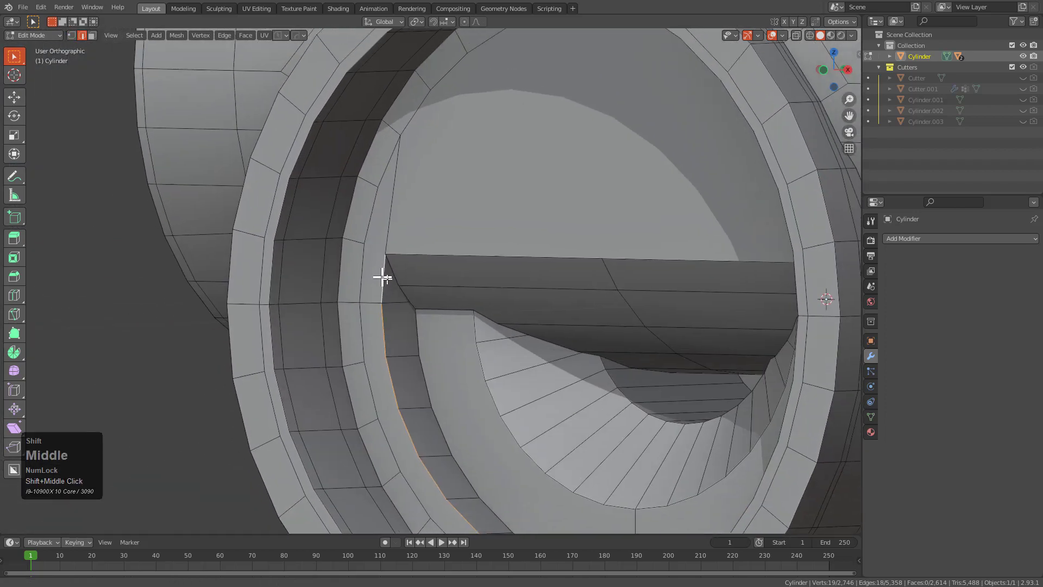
scroll(382, 276, "up", 3)
Try a two-segment bevel about 0.03 m wide on the selected lower edge arc of the inner step.
key("ctrl+b")
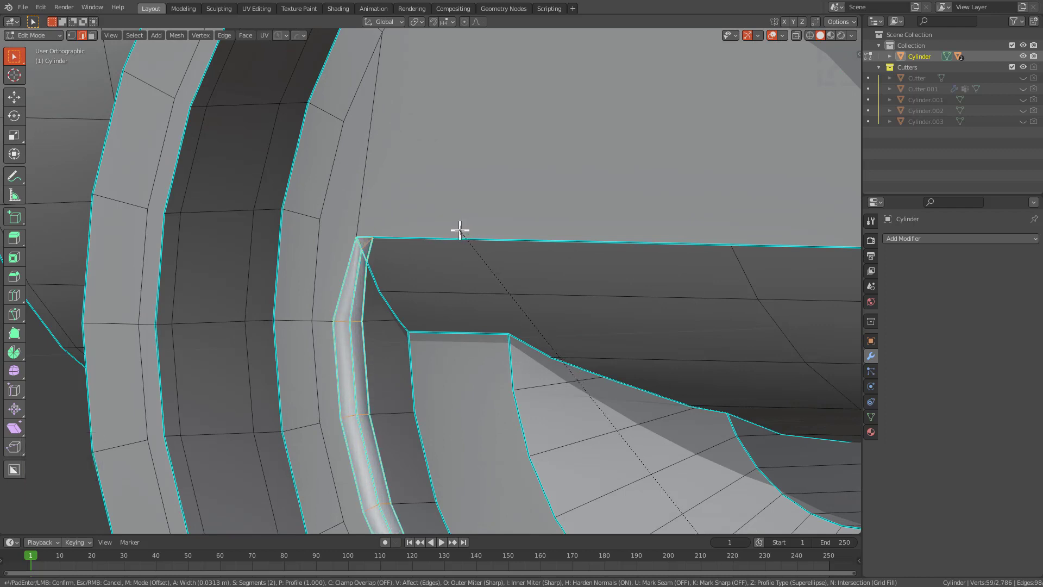
left_click(429, 238)
middle_click_drag(426, 240, 459, 302)
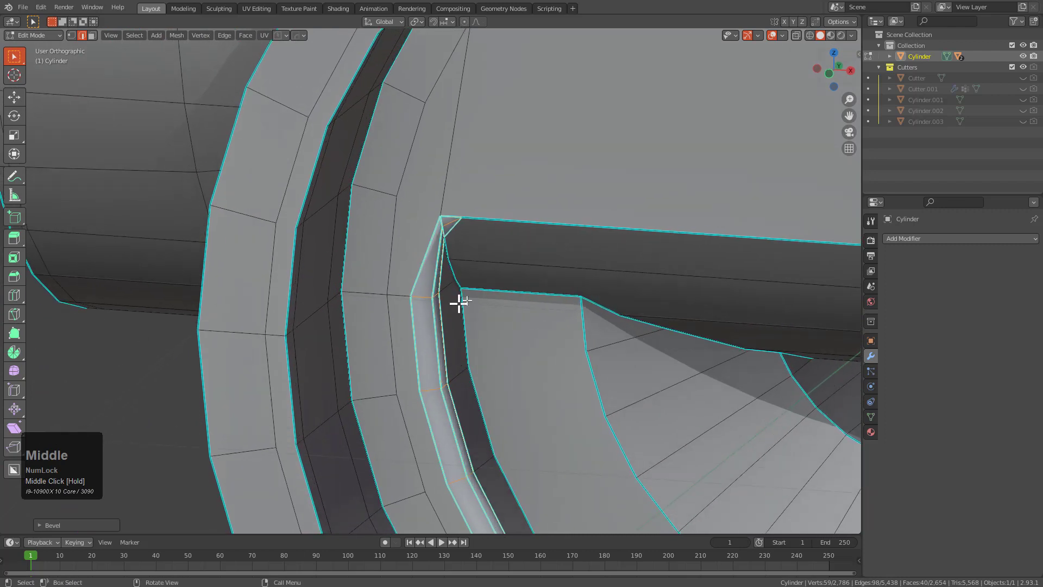
key("ctrl+z")
Offset the lower edge arc with MESHmachine Offset on side B, about 0.045 wide, as a supporting loop.
middle_click_drag(523, 293, 535, 286)
scroll(535, 286, "up", 2)
key("q")
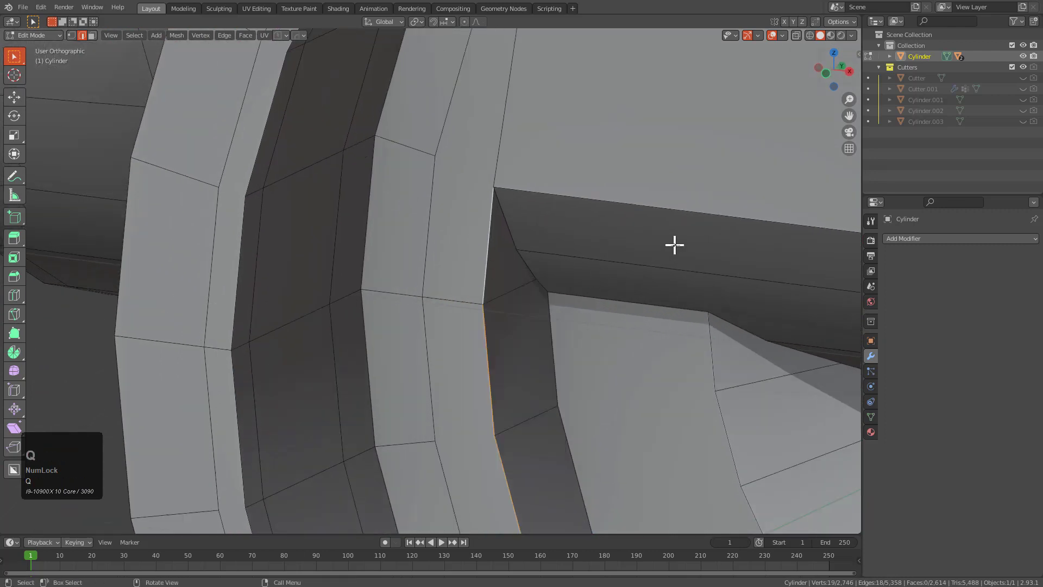
key("y")
left_click(532, 282)
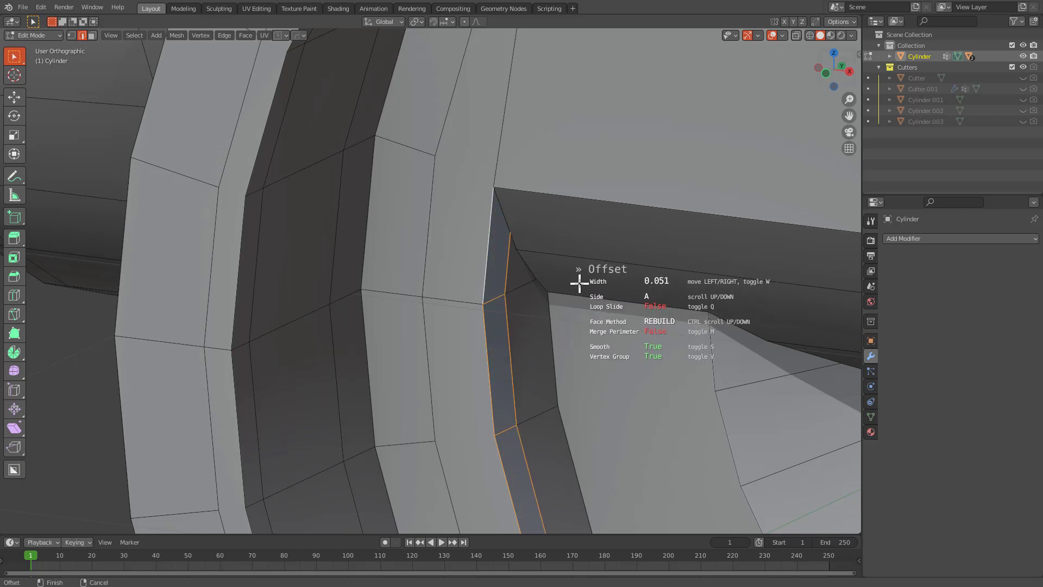
scroll(578, 281, "up", 3)
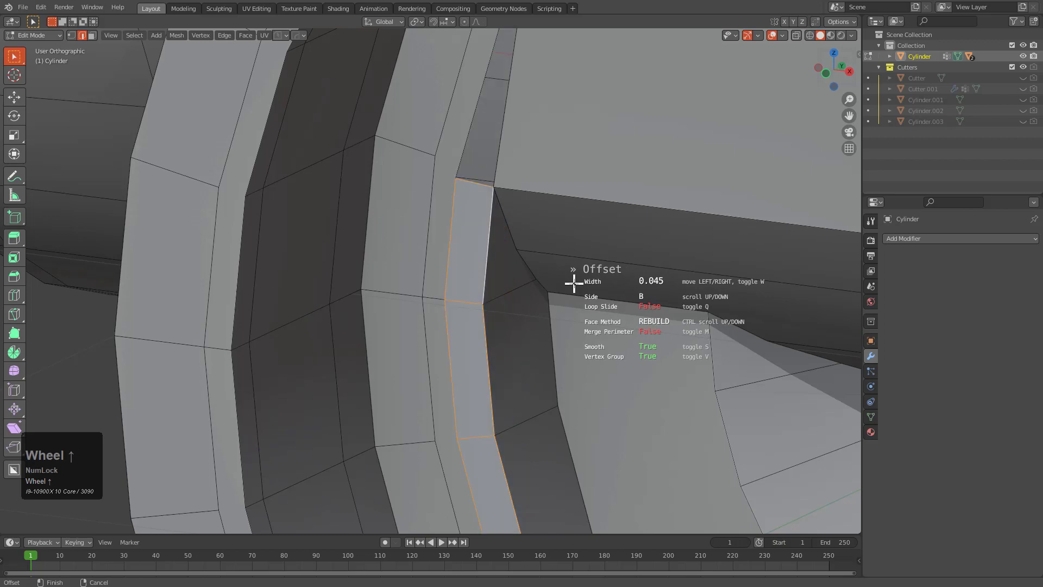
left_click(565, 283)
Try to reselect the inner step's lower edge arc and apply MESHmachine Offset to it a second time.
middle_click_drag(571, 284, 474, 264)
left_click(449, 235)
scroll(510, 331, "down", 4)
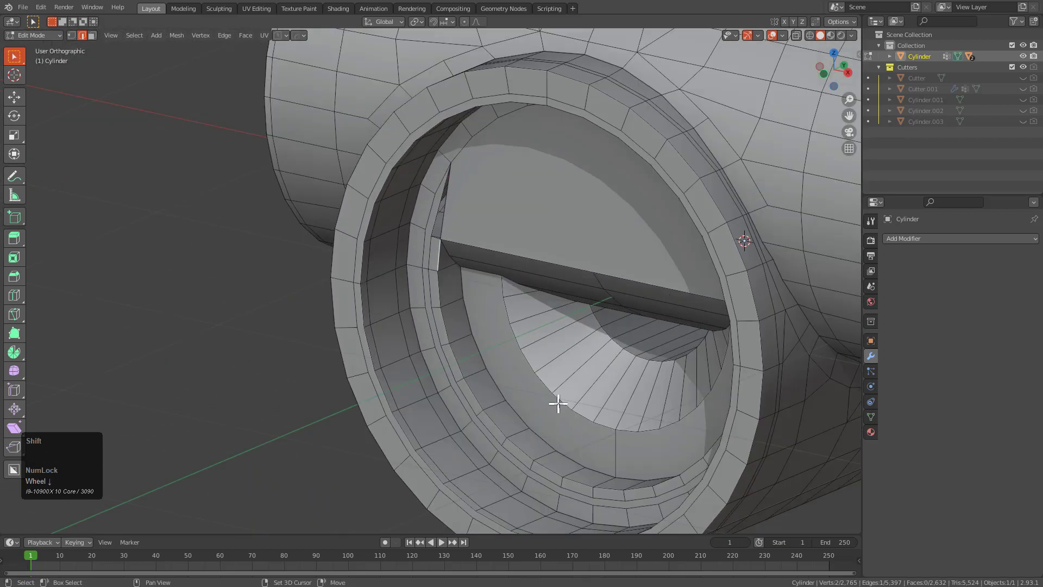
middle_click_drag(462, 330, 527, 333)
left_click(661, 178, "ctrl")
scroll(644, 309, "up", 3)
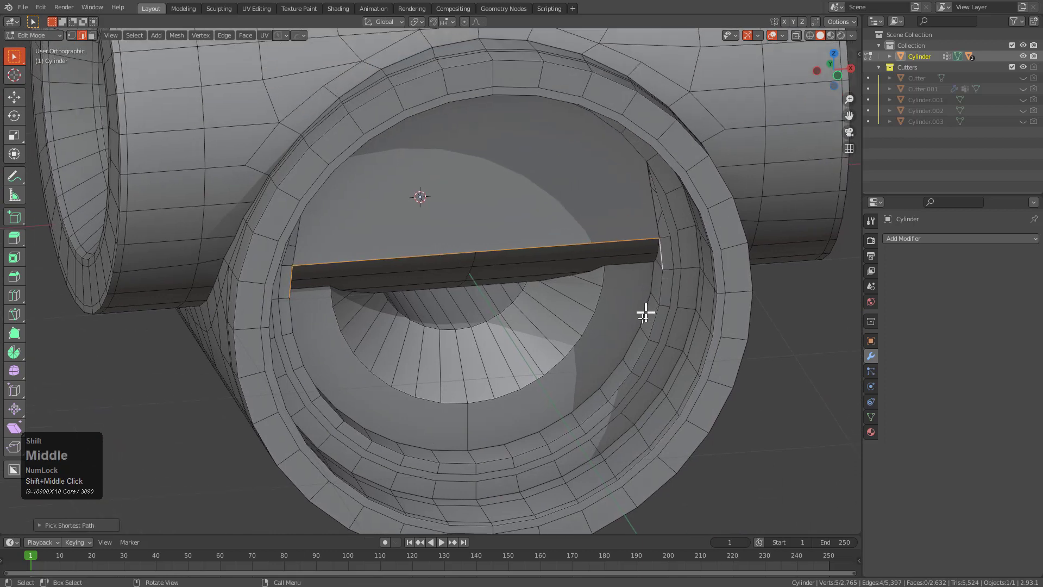
key("ctrl+z")
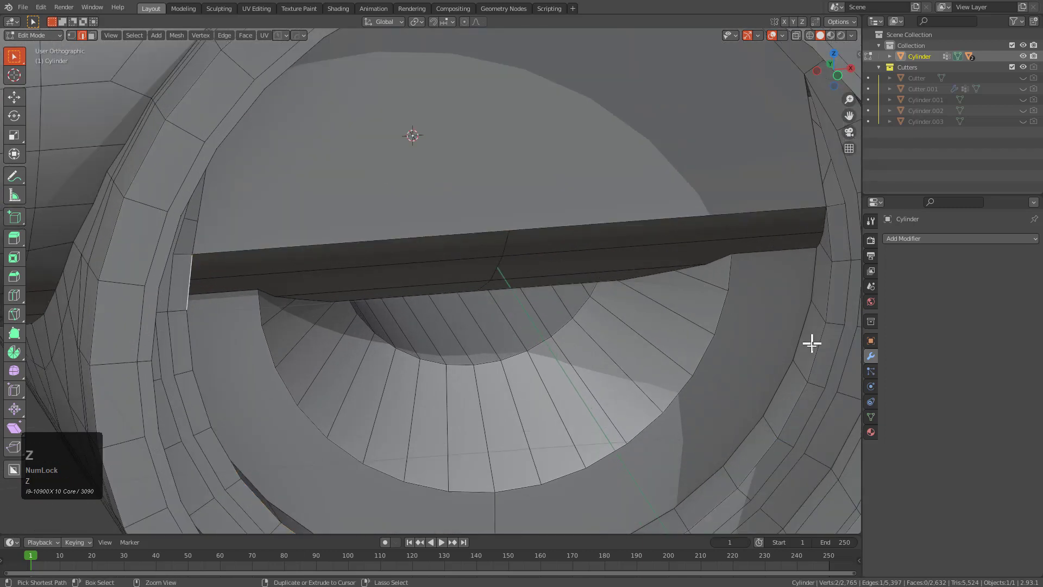
middle_click_drag(780, 289, 375, 277)
scroll(500, 317, "up", 3)
key("y")
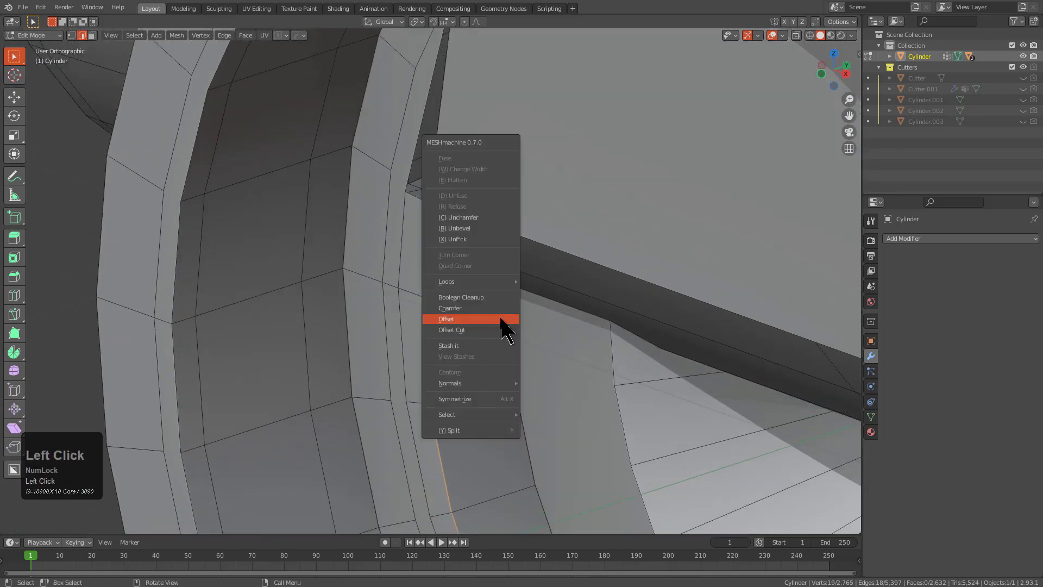
left_click(500, 319)
Fill the open gaps beside both ledge ends and connect the flat wall's centre vertices with a vertical edge.
middle_click_drag(508, 293, 550, 321)
key("1")
left_click(459, 144, "shift")
key("f")
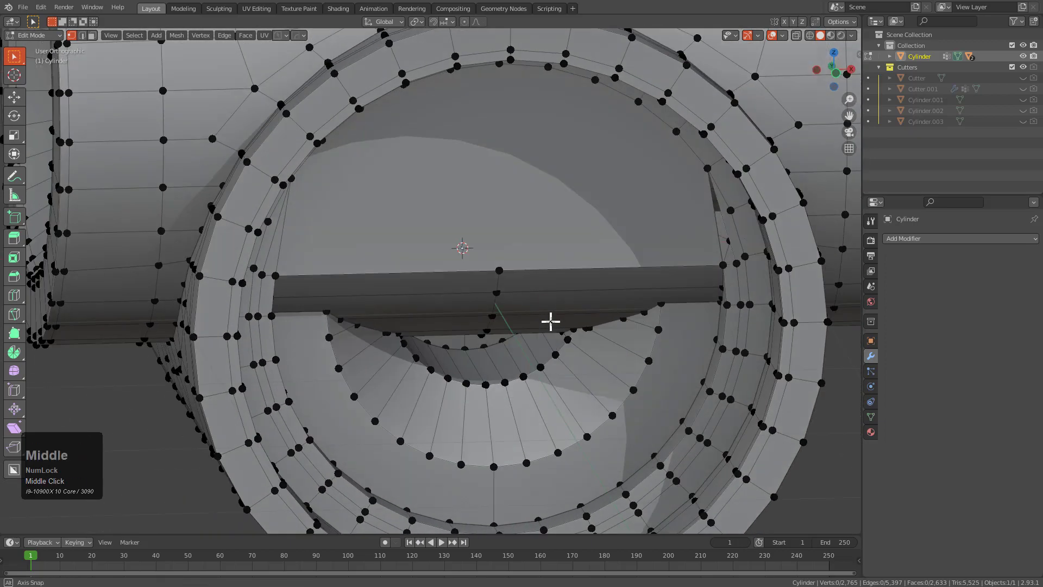
middle_click_drag(698, 319, 463, 347)
key("2")
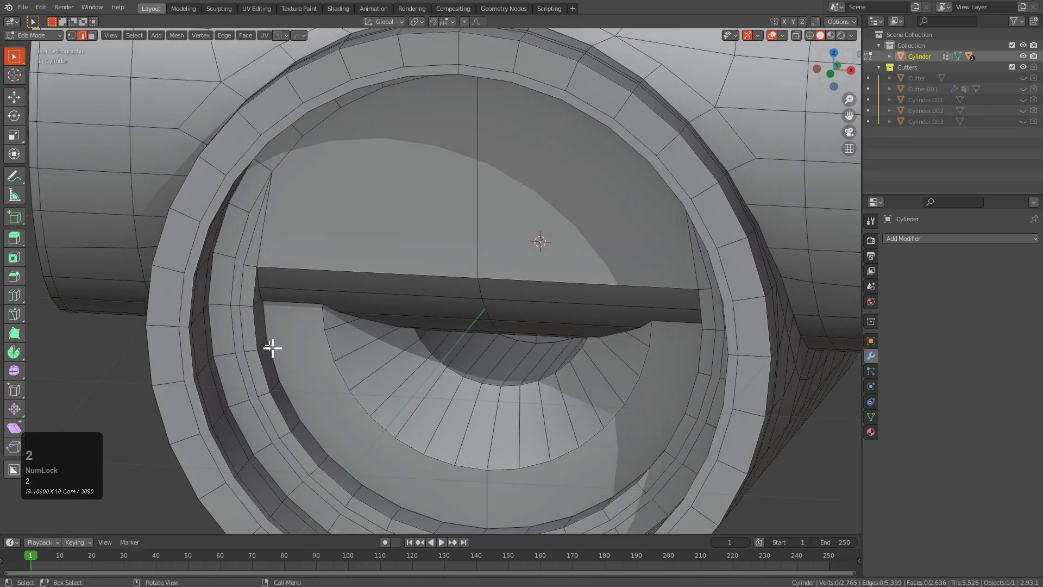
Reselect the inner step's full lower edge arc from one ledge corner to the other.
middle_click_drag(453, 467, 619, 337)
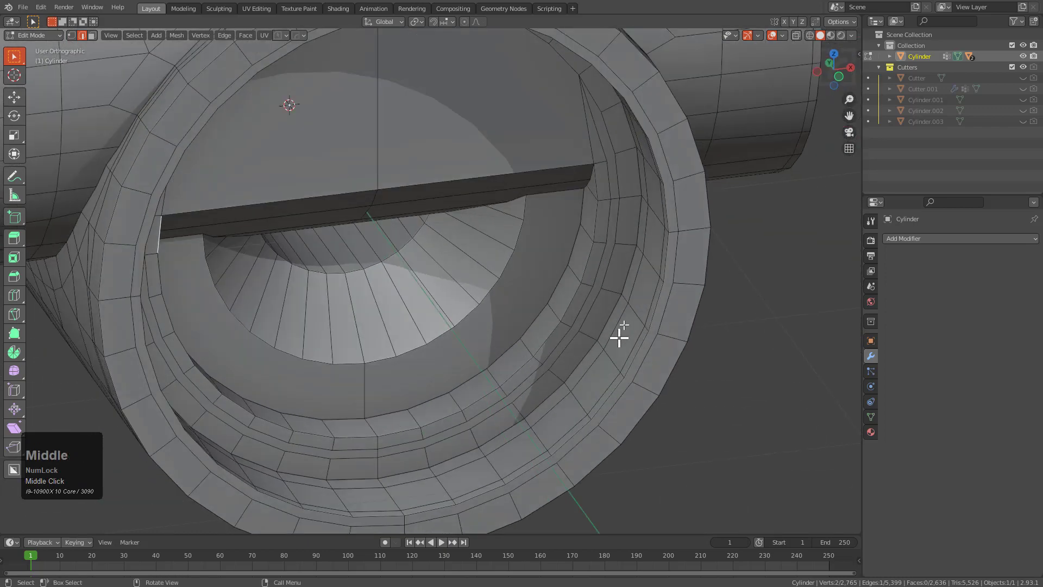
middle_click_drag(596, 188, 538, 372)
left_click(552, 359, "ctrl")
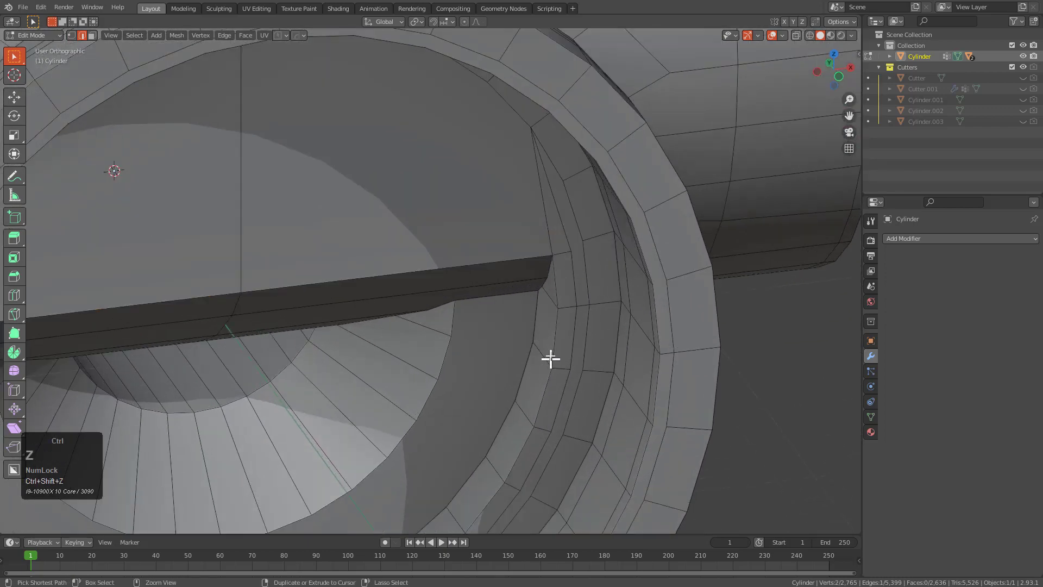
key("ctrl+z")
left_click(524, 446, "ctrl")
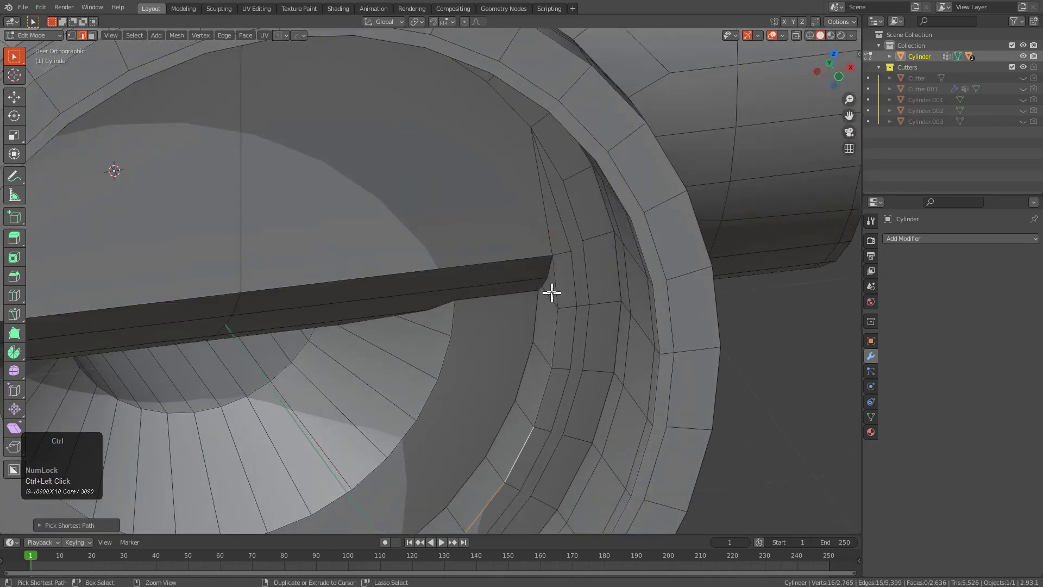
scroll(568, 327, "up", 2)
key("q")
left_click(675, 310, "shift")
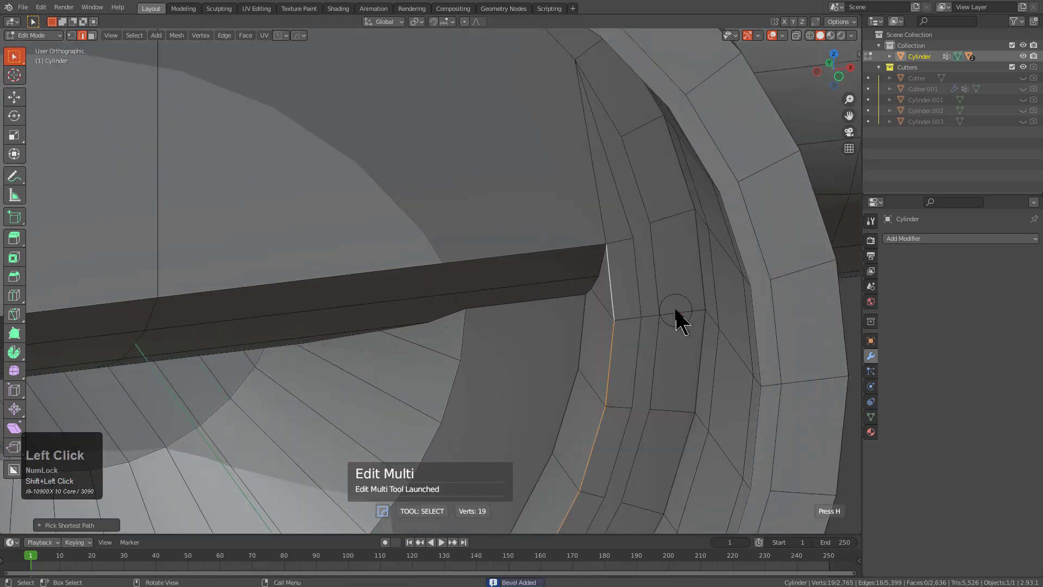
right_click(678, 308)
Offset the selected lower edge arc with MESHmachine Offset on side A, about 0.059 wide.
key("q")
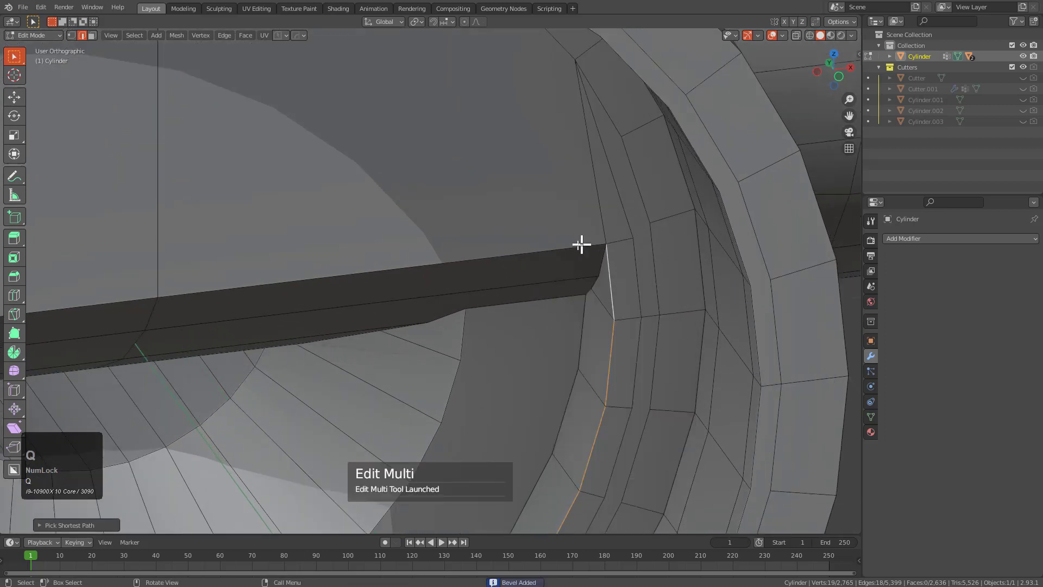
key("y")
left_click(571, 250)
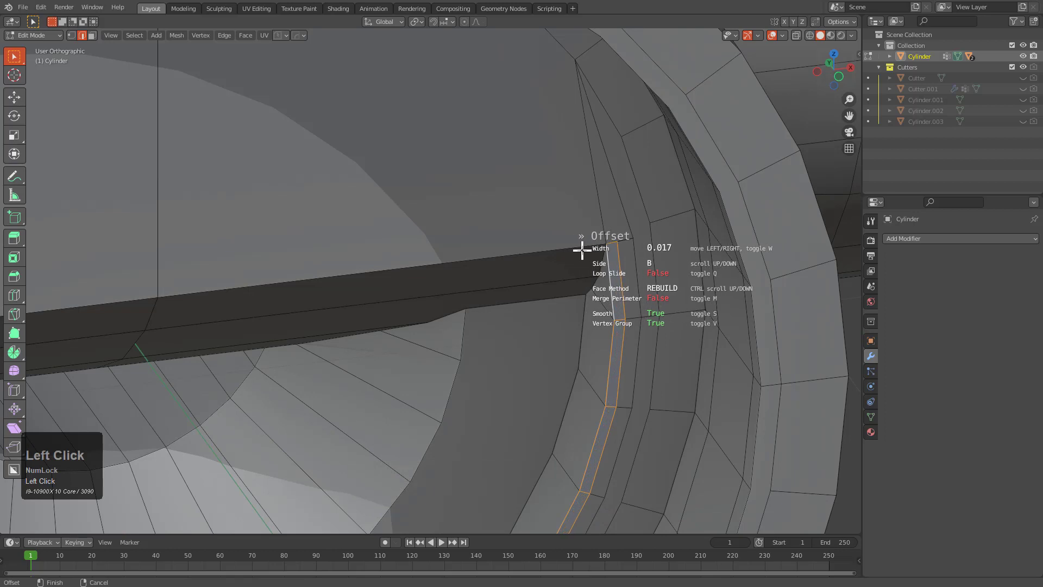
scroll(582, 249, "down", 1)
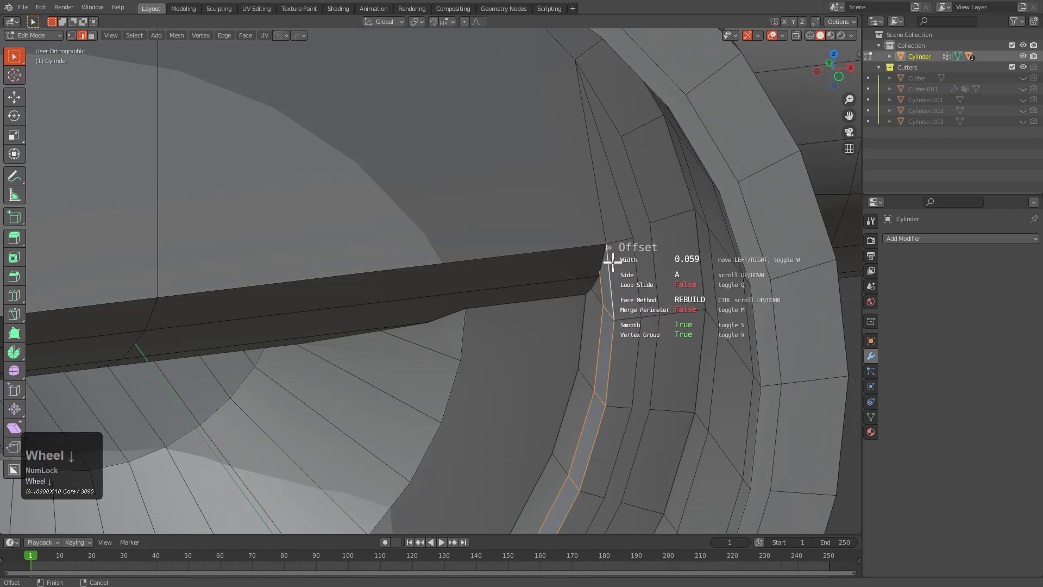
Finish the offset strip along the inner ring and merge its end vertex into the crossbar vertex at the right end.
left_click(617, 265)
mouse_move(614, 270)
middle_mouse_down()
mouse_move(624, 284)
mouse_move(627, 263)
middle_mouse_up()
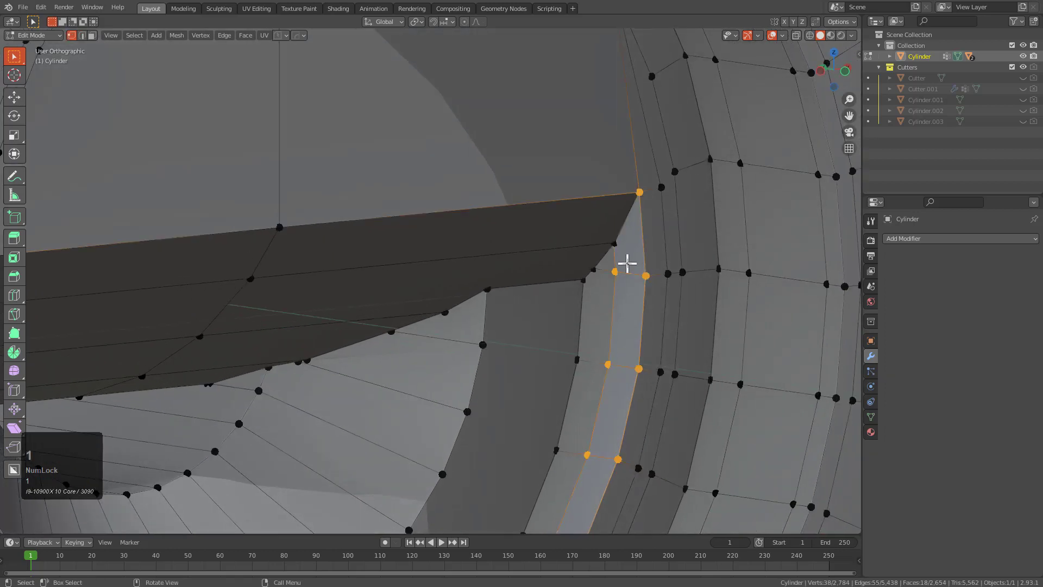
key("alt+z")
left_click(611, 190)
key("alt+z")
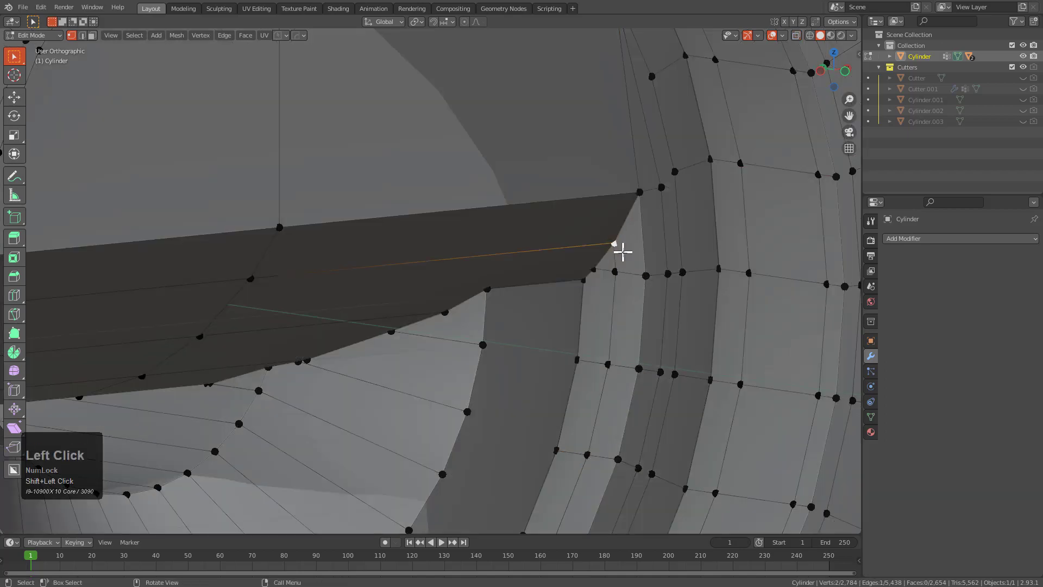
left_click(622, 253)
Merge the offset strip's other end vertex into the crossbar vertex at the left end of the ring opening.
scroll(489, 293, "down", 4)
middle_click_drag(323, 331, 587, 328, "shift")
middle_click_drag(587, 328, 474, 321)
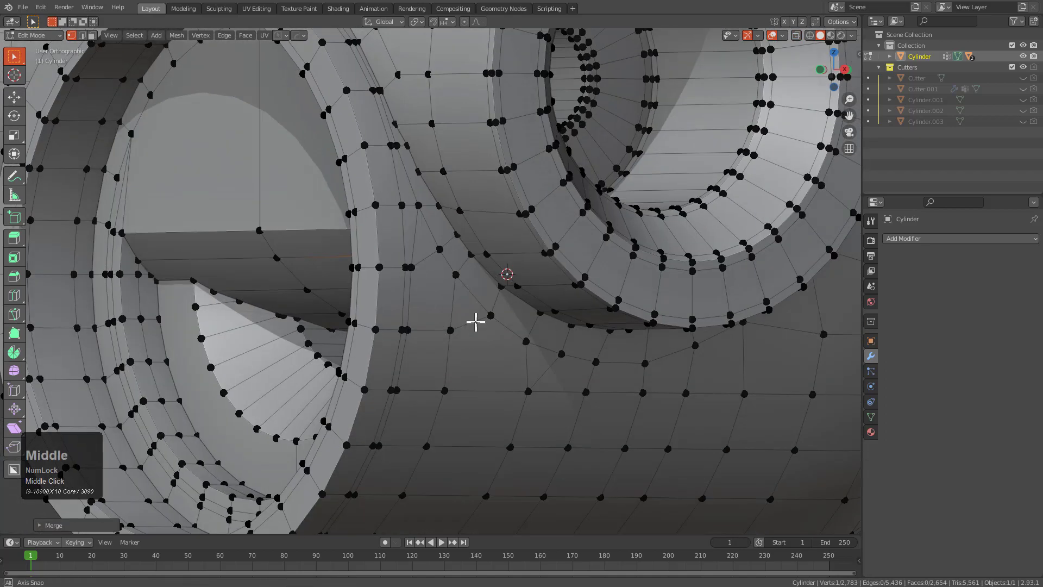
middle_click_drag(209, 299, 494, 346, "shift")
scroll(478, 334, "up", 3)
key("alt+z")
key("alt+z")
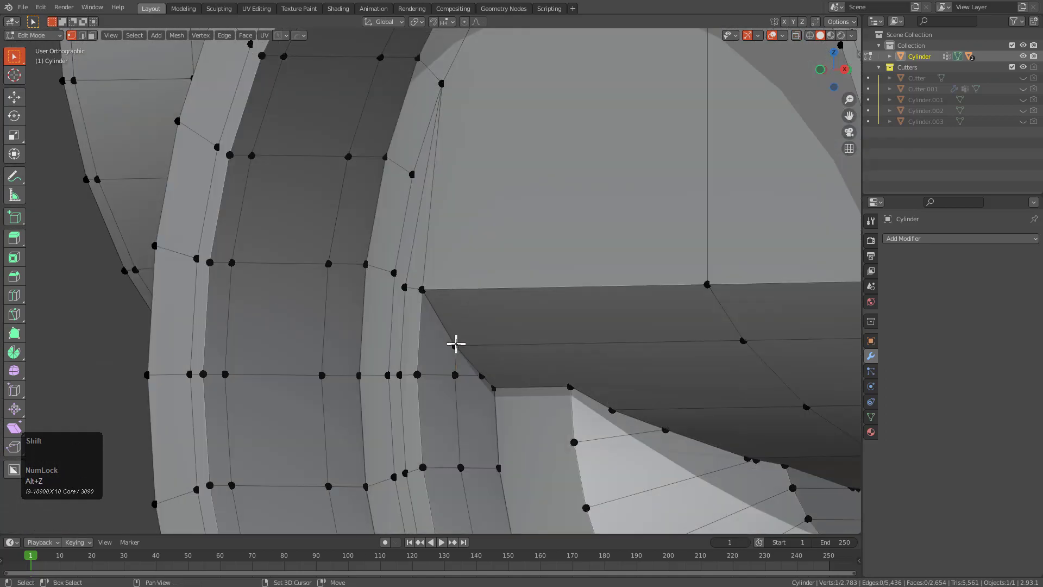
key("m")
left_click(484, 343)
middle_click_drag(482, 340, 458, 330)
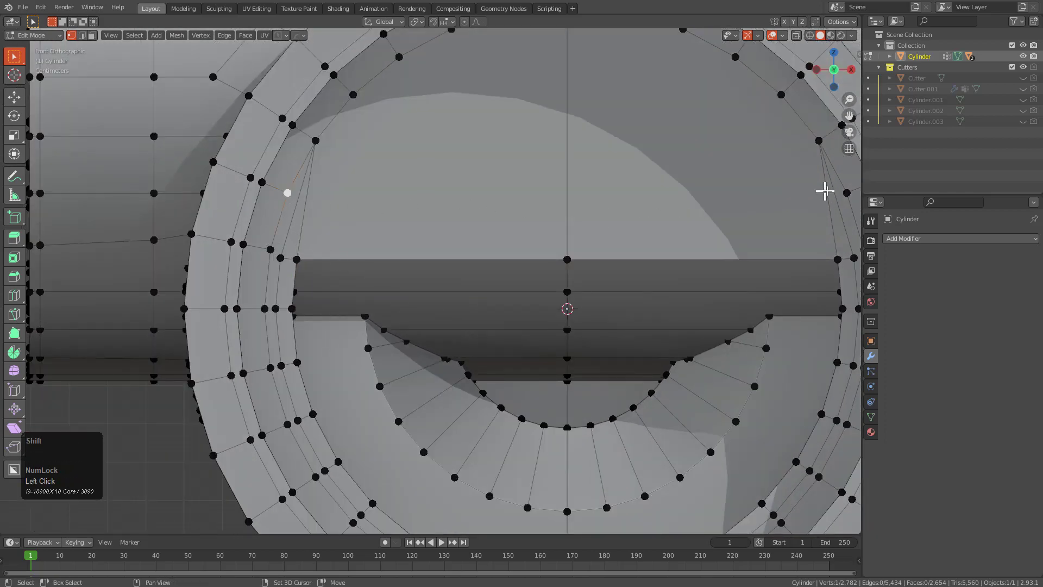
Slide the horizontal edge path across the back wall down close to the crossbar's upper edge.
scroll(776, 226, "up", 2)
left_click(222, 199)
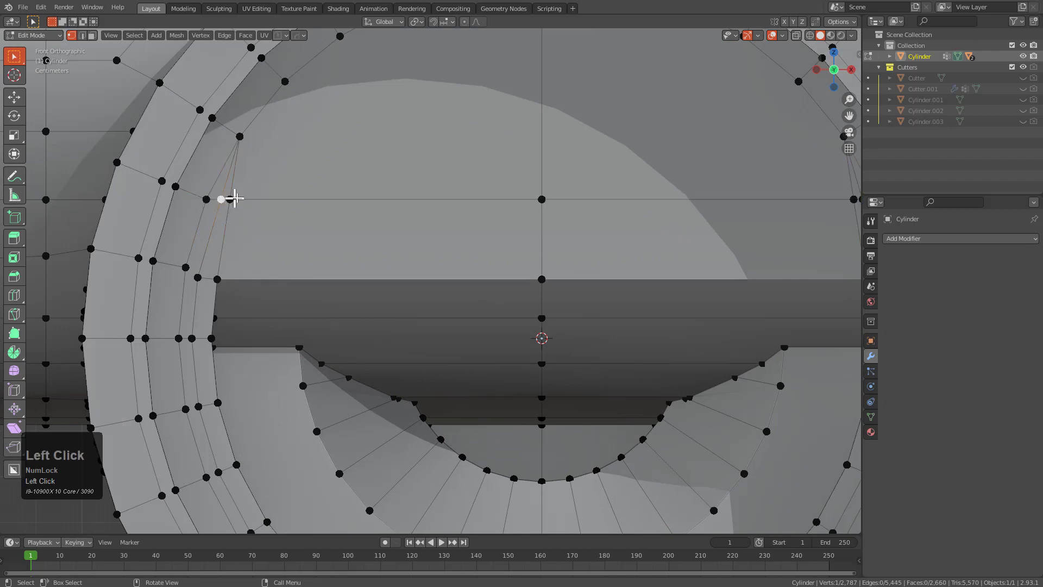
middle_click_drag(839, 214, 695, 235, "shift")
left_click(739, 207, "ctrl")
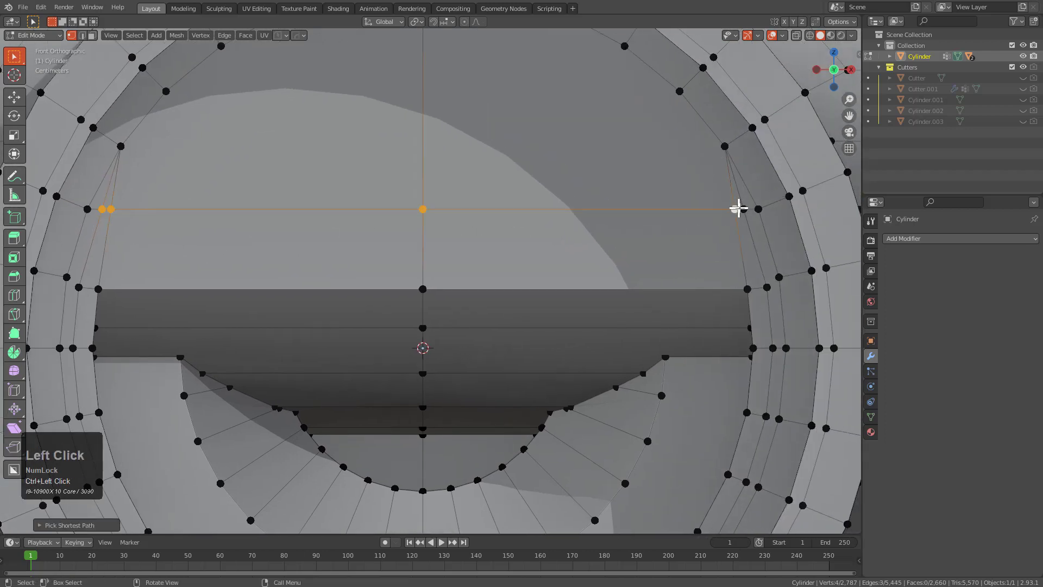
key("g")
key("g")
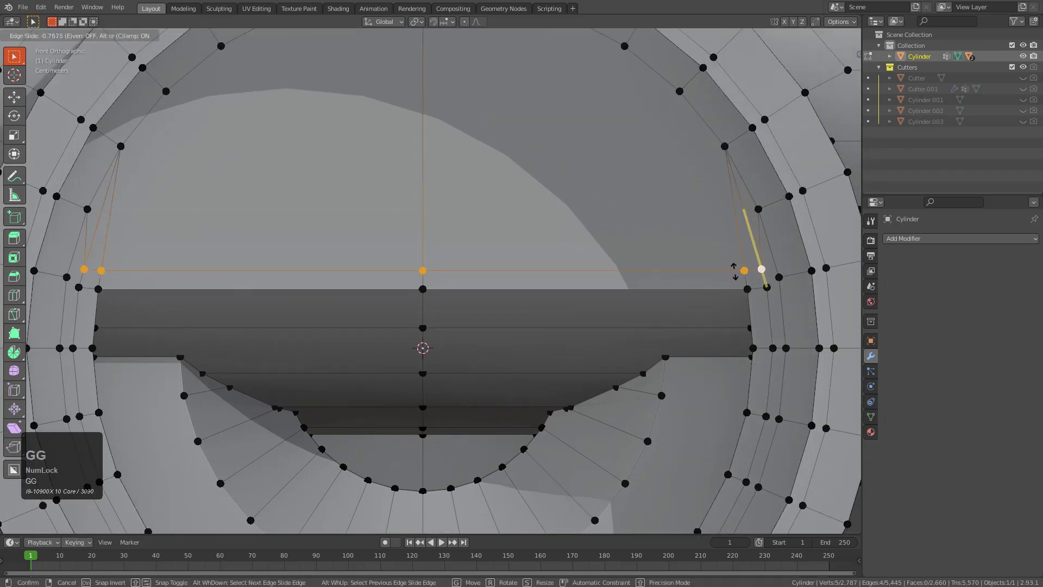
left_click(734, 274)
scroll(348, 288, "down", 1)
key("Tab")
middle_click_drag(333, 288, 487, 293, "shift")
scroll(563, 317, "down", 1)
Offset the half-round recess's outer curved edge inward along its sloped wall, using side A and the Rebuild face method.
key("Tab")
middle_click_drag(440, 317, 533, 438)
left_click(372, 315, "alt")
left_click(651, 377, "ctrl")
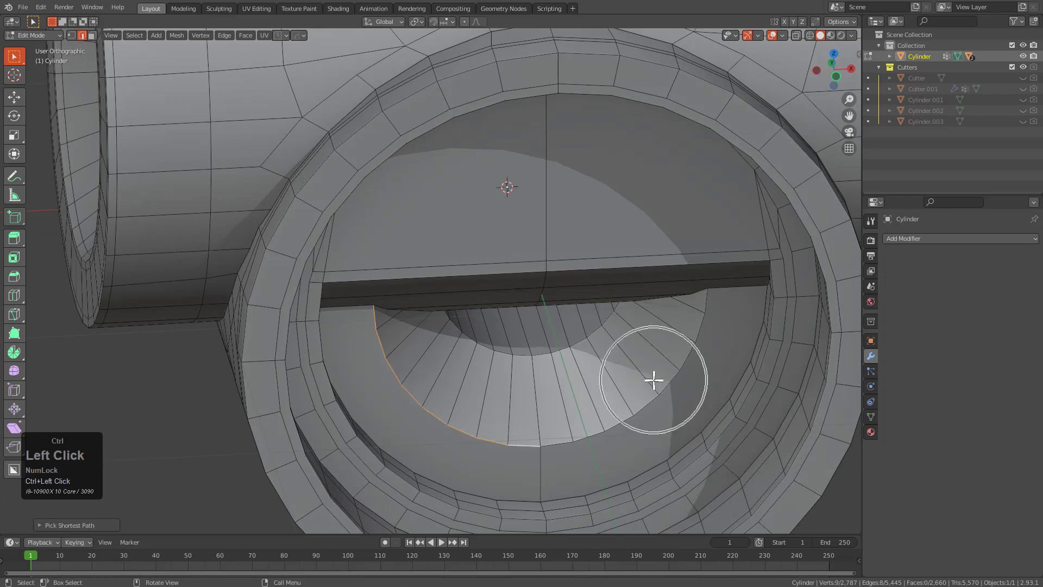
middle_click_drag(651, 377, 683, 295, "ctrl")
left_click(683, 295, "ctrl")
scroll(640, 314, "up", 3)
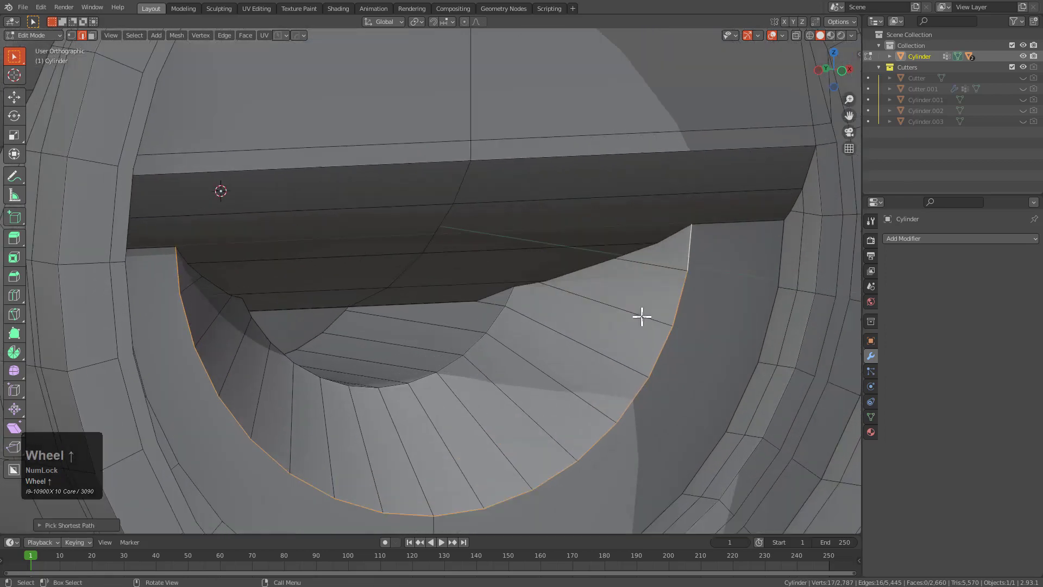
right_click(641, 316)
left_click(644, 318)
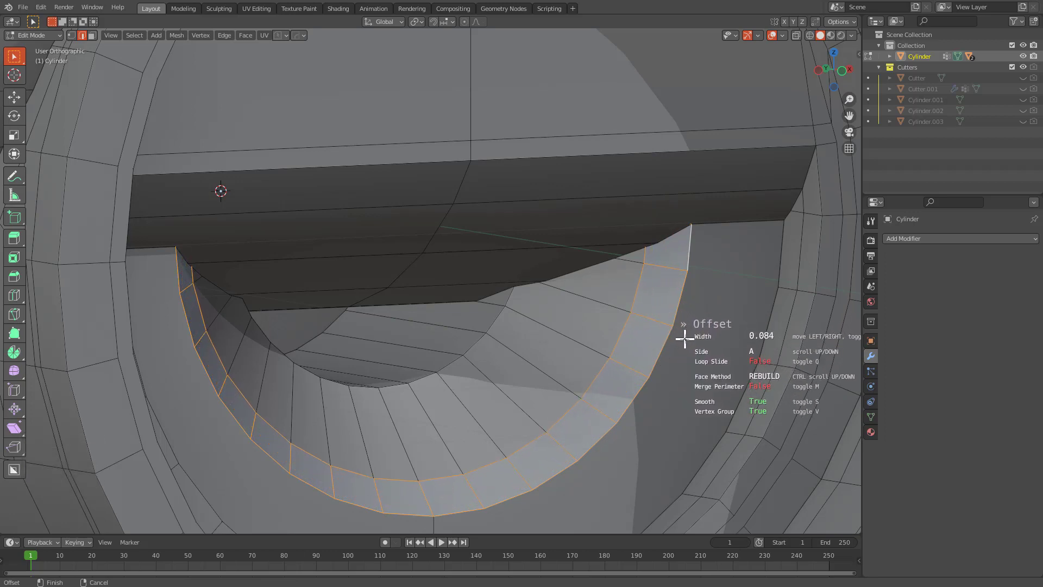
left_click(669, 334)
Merge both end vertices of the recess's inner offset strip into the neighbouring crossbar vertices.
middle_click_drag(668, 333, 707, 342)
key("alt+z")
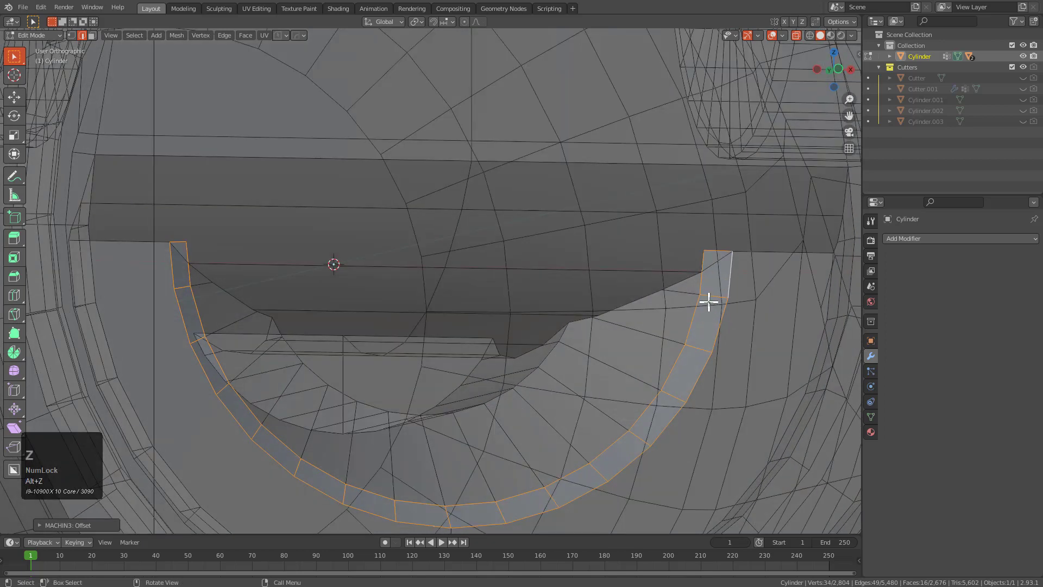
key("1")
left_click(704, 250, "shift")
key("m")
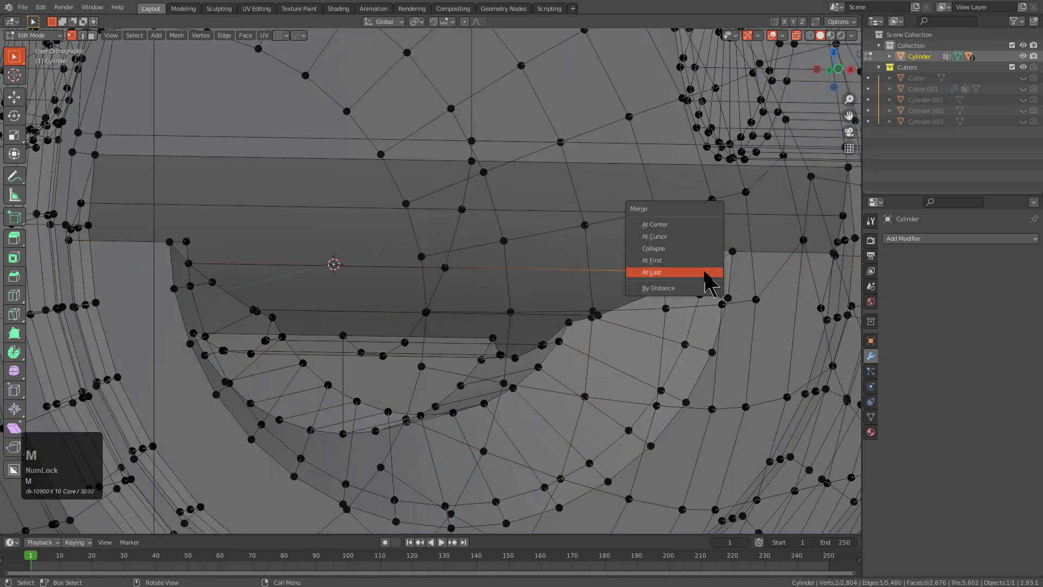
left_click(705, 284)
middle_click_drag(706, 284, 210, 244)
left_click(214, 249)
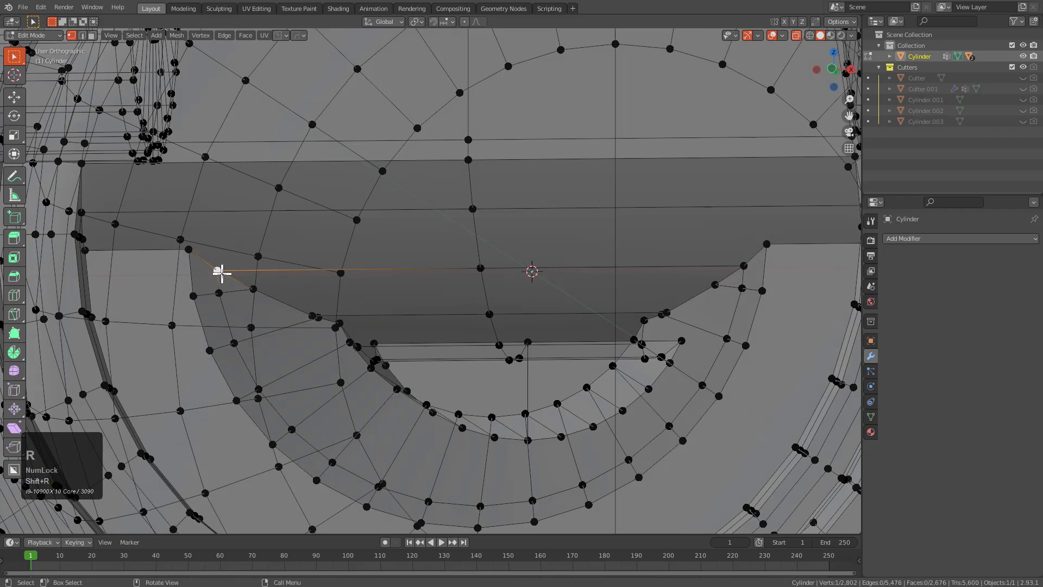
key("alt+z")
Offset the recess's outer curved edge outward onto the surrounding face, using side B and the Rebuild face method.
key("2")
middle_click_drag(223, 310, 245, 311)
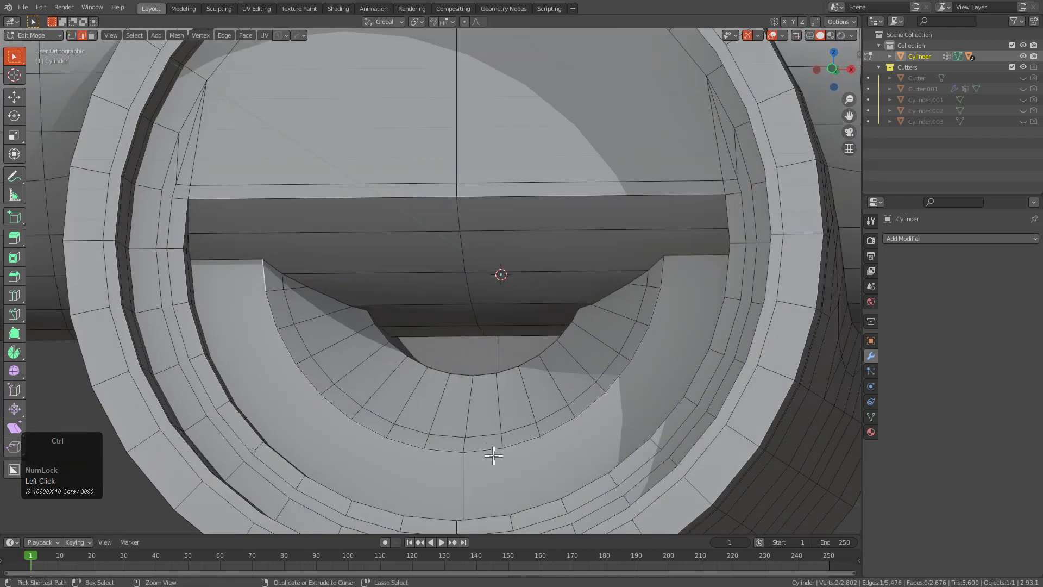
left_click(493, 455, "ctrl")
middle_click_drag(493, 455, 629, 298)
left_click(640, 281, "ctrl")
key("q")
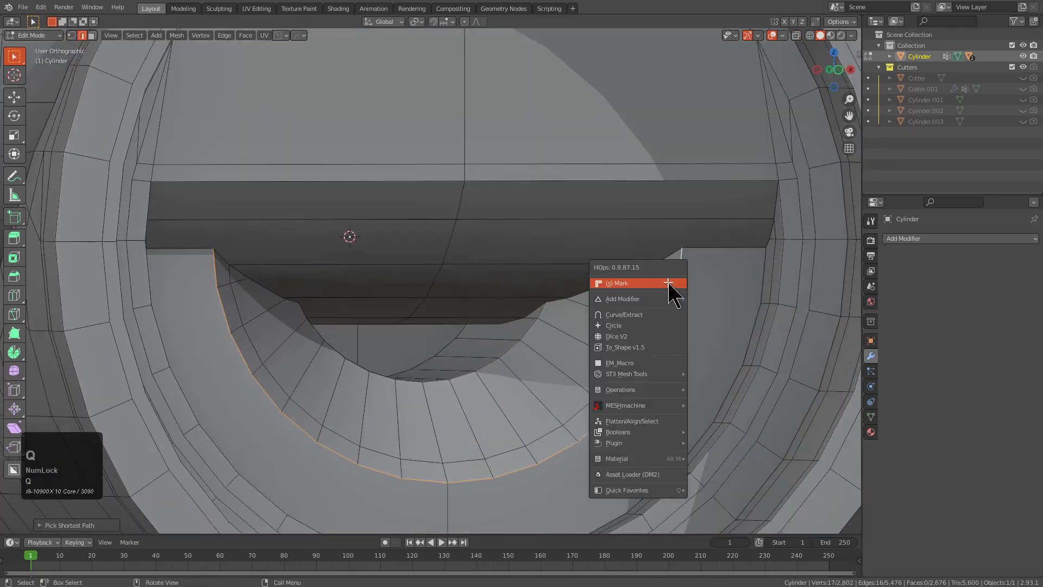
key("y")
left_click(595, 266)
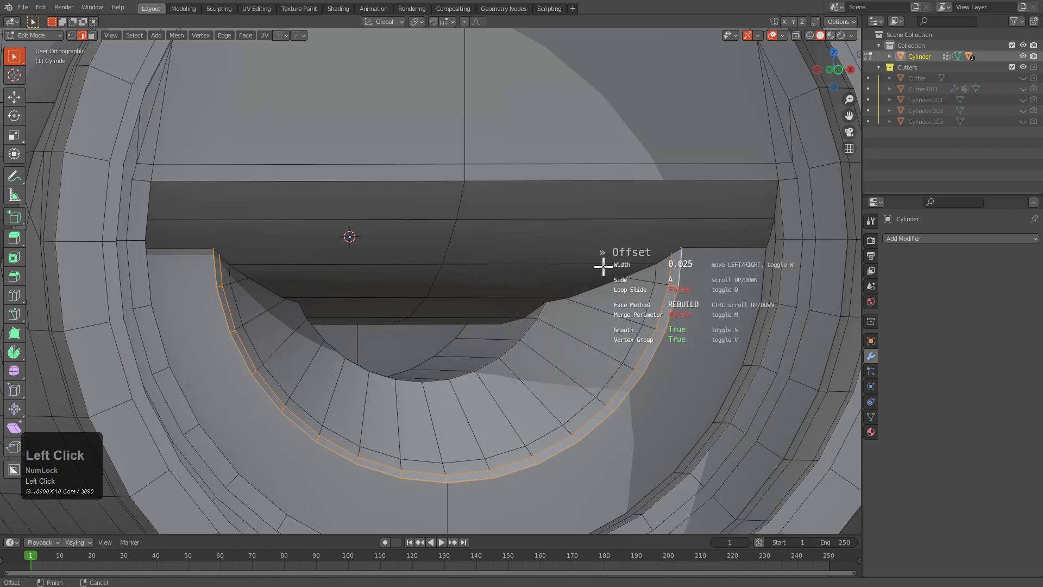
scroll(602, 265, "down", 1)
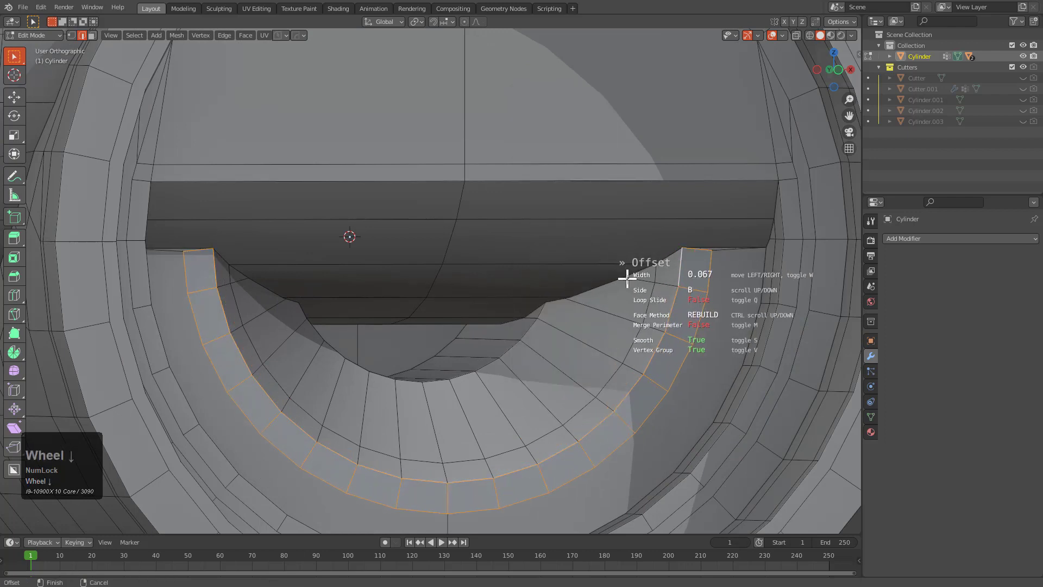
left_click(632, 283)
Insert a loop cut across the crossbar near its left end, roughly above the end of the outer offset strip.
key("ctrl+r")
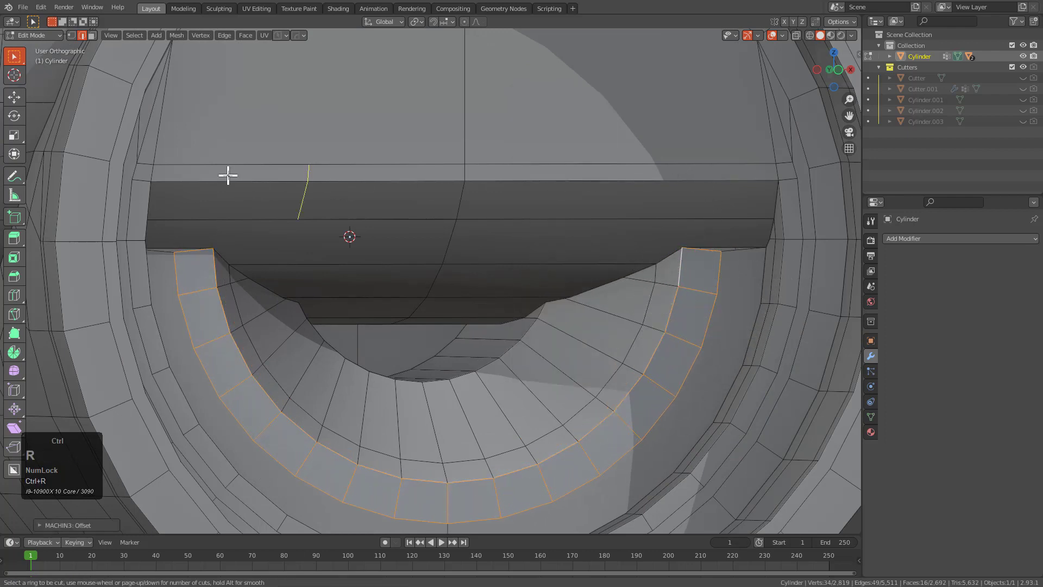
left_click(226, 174)
left_click(118, 164)
Cut a vertex into the ledge edge under the crossbar, directly above the outer offset strip's left end vertex.
middle_click_drag(192, 264, 391, 275, "shift")
scroll(391, 275, "up", 3)
key("1")
left_click(336, 254)
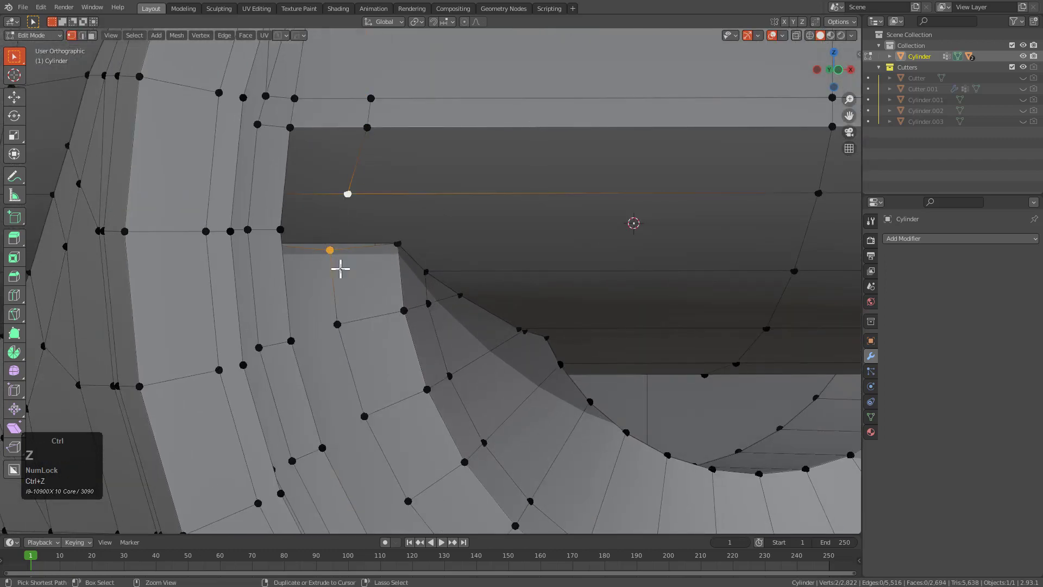
scroll(340, 268, "down", 2)
key("alt+z")
mouse_move(340, 272)
middle_mouse_down()
mouse_move(363, 300)
mouse_move(363, 279)
mouse_move(334, 258)
middle_mouse_up()
scroll(334, 258, "up", 2)
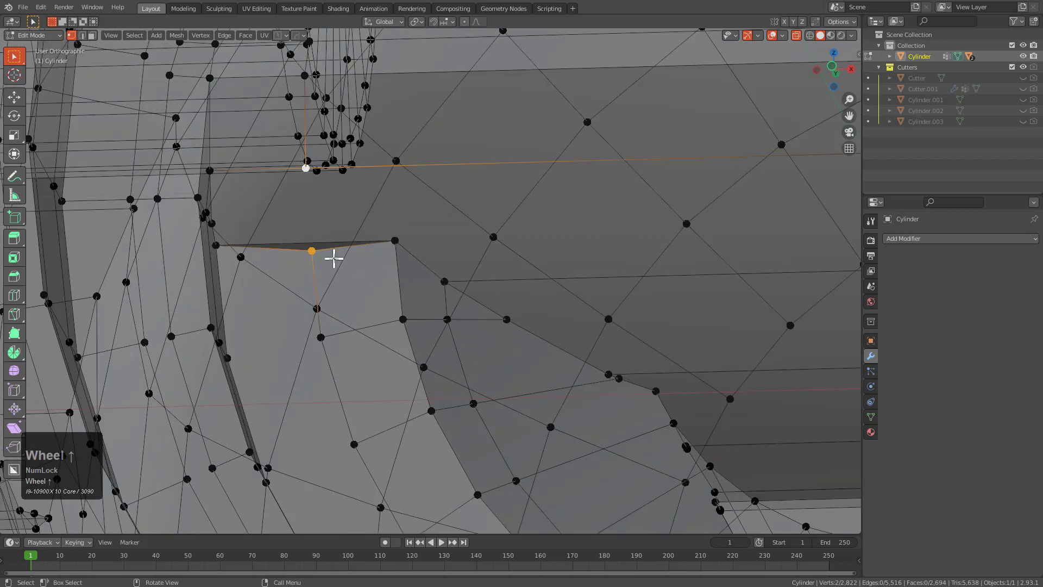
right_click(329, 267)
key("alt+z")
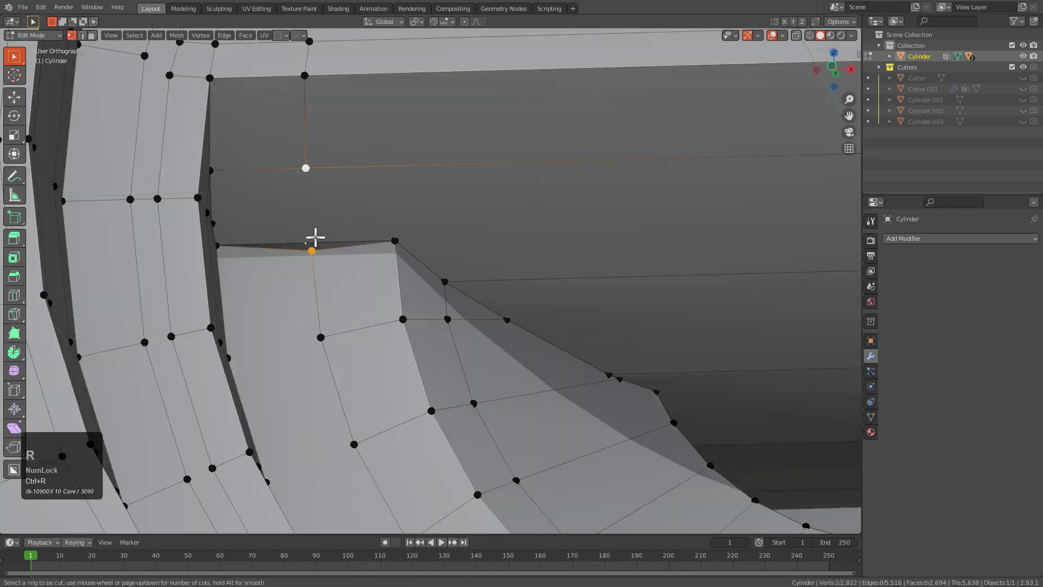
left_click(315, 237)
right_click(315, 238)
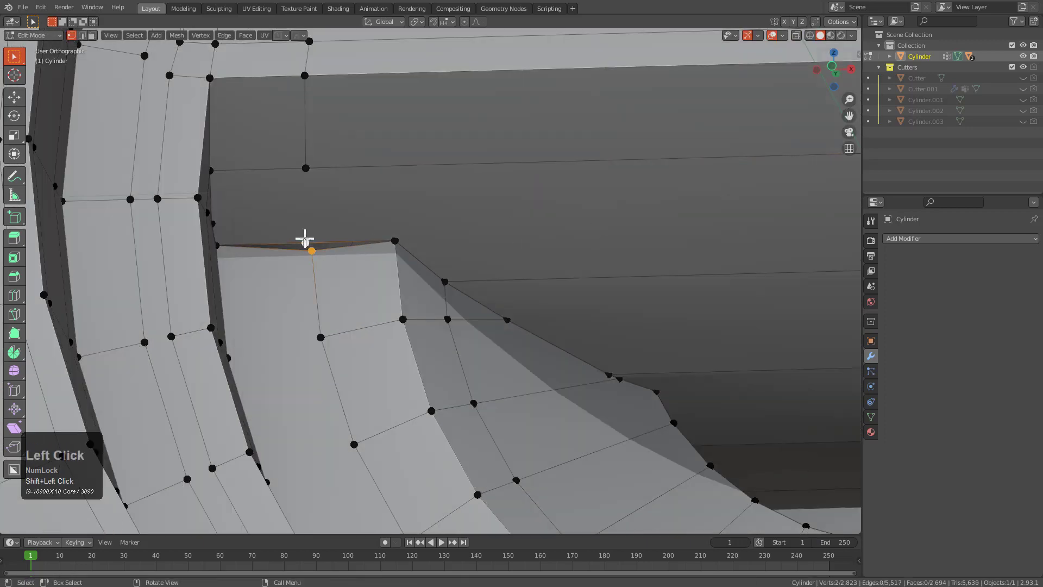
Merge the outer strip's left end vertex with the new ledge vertex and connect it to the crossbar vertex above.
key("m")
left_click(305, 241)
key("g")
key("g")
left_click(305, 236)
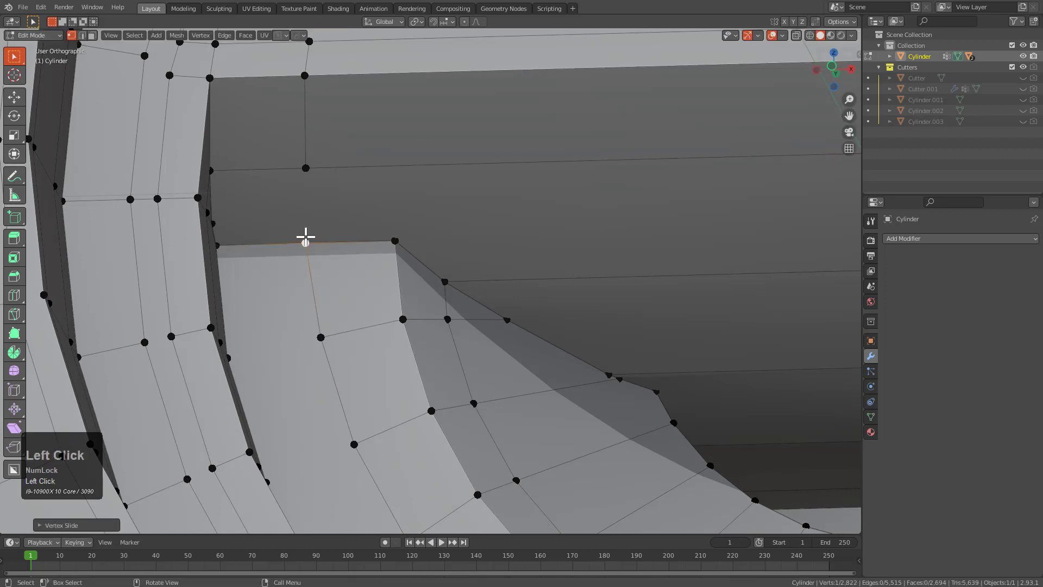
left_click(311, 176, "shift")
scroll(364, 240, "down", 2)
key("j")
Examine the topology around the crossbar ends and the half-round recess from several angles.
middle_click_drag(363, 240, 393, 315)
scroll(394, 314, "down", 3)
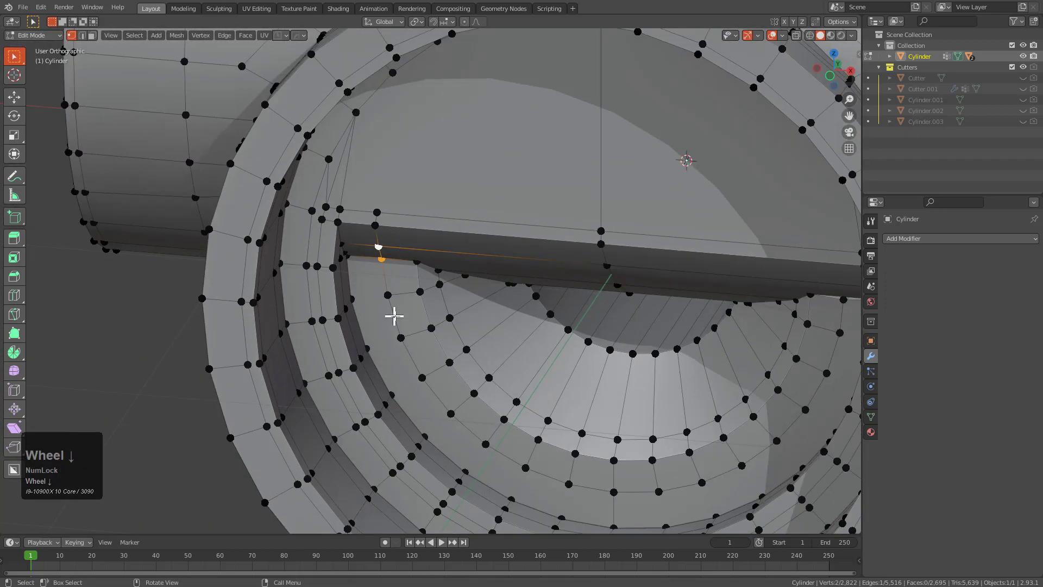
middle_click_drag(487, 315, 460, 317, "shift")
middle_click_drag(642, 335, 461, 315)
key("Tab")
key("Tab")
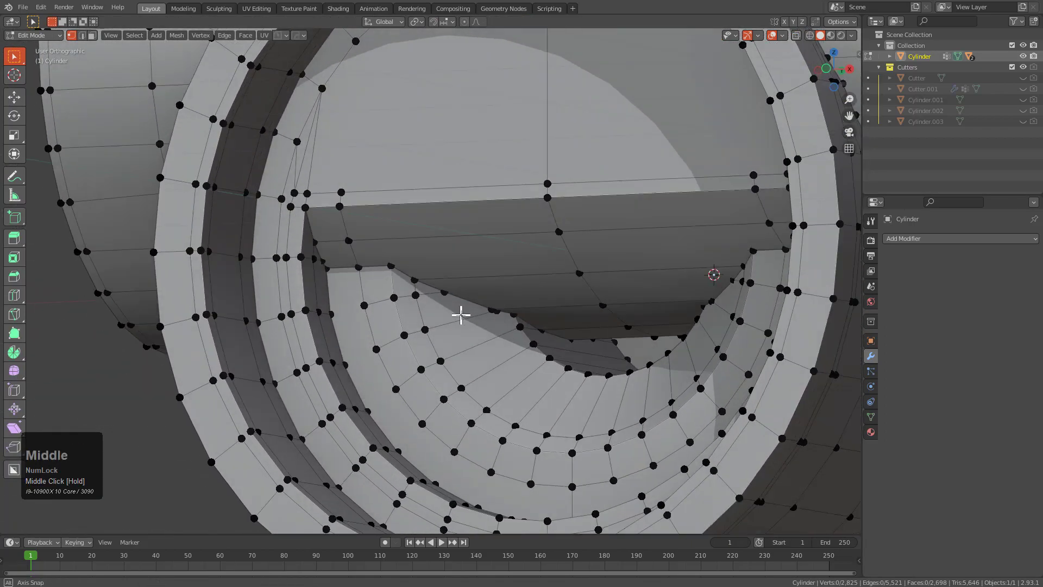
scroll(478, 336, "up", 3)
middle_click_drag(508, 368, 530, 370, "shift")
key("alt+z")
key("alt+z")
key("alt+z")
key("alt+z")
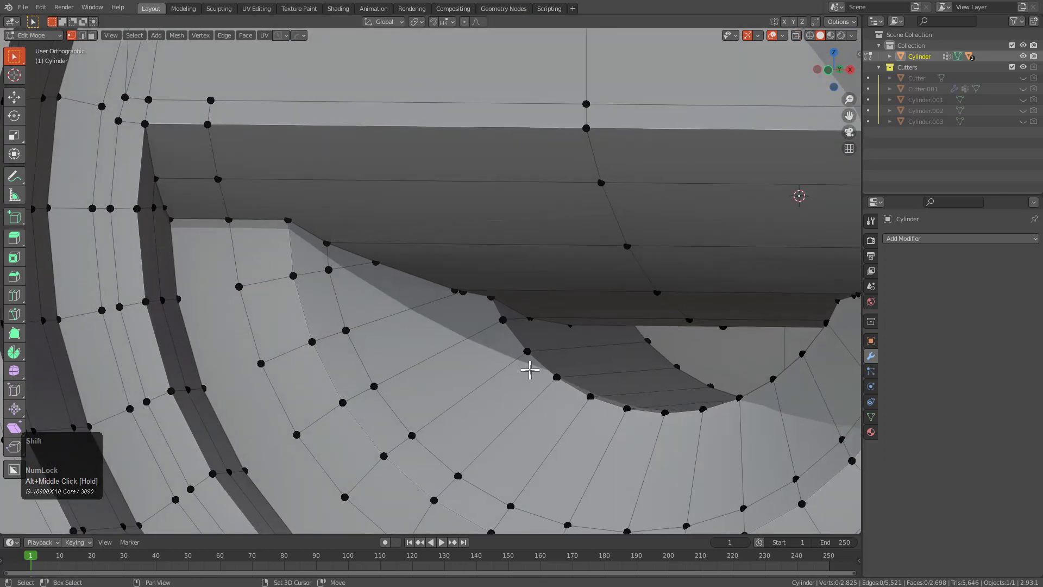
scroll(530, 370, "up", 2)
middle_click_drag(610, 345, 470, 315)
scroll(484, 328, "down", 4)
middle_click_drag(469, 315, 437, 315)
Dissolve the extra diagonal edge in the narrow faces between the inner ring and the back wall on the left side.
scroll(373, 391, "down", 1, "shift")
middle_click_drag(383, 261, 396, 380, "shift")
scroll(396, 380, "up", 3)
middle_click_drag(335, 320, 482, 333, "shift")
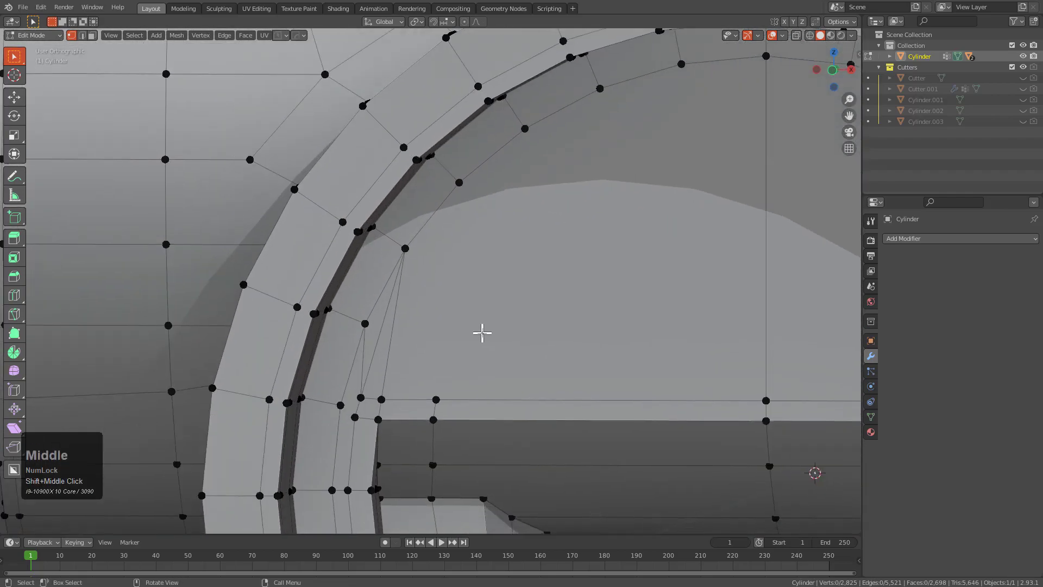
key("2")
key("ctrl+x")
scroll(379, 333, "down", 3)
middle_click_drag(584, 347, 366, 323, "shift")
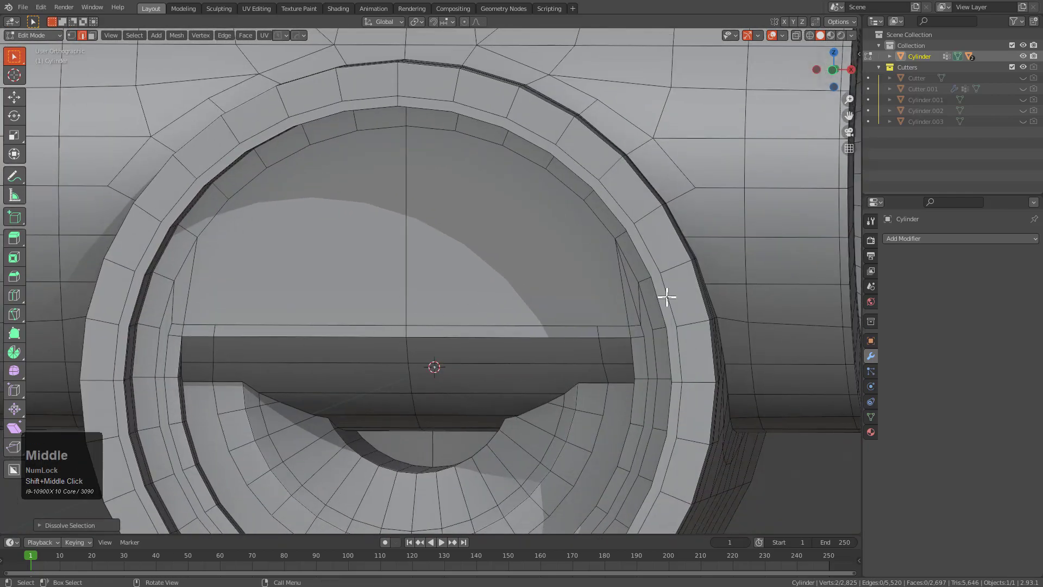
Connect inner ring vertices across the back wall and down over the crossbar to the recess's left corner.
key("1")
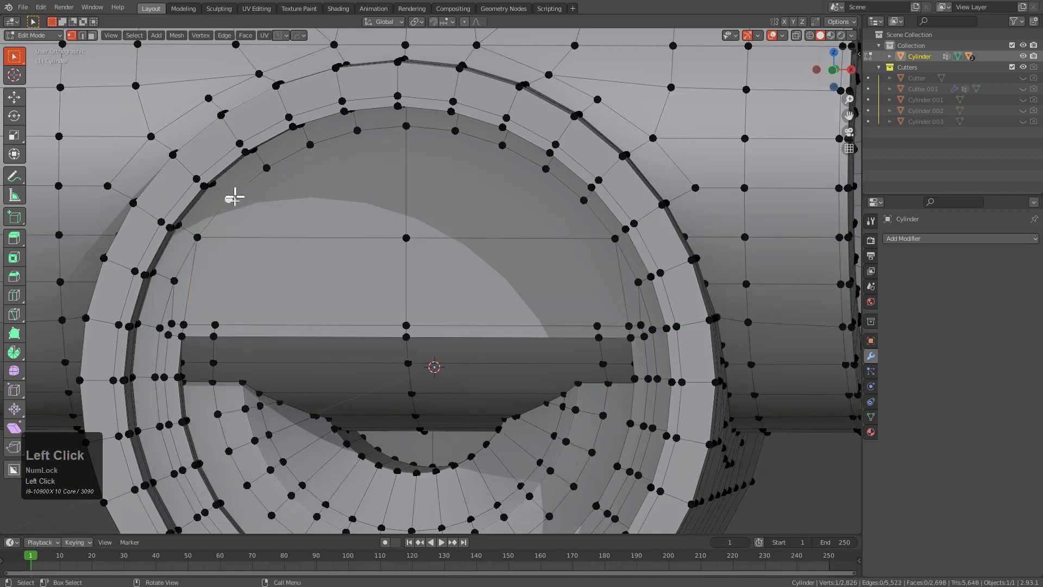
mouse_move(267, 344)
middle_mouse_down()
mouse_move(265, 333)
mouse_move(280, 330)
middle_mouse_up()
scroll(322, 310, "up", 2)
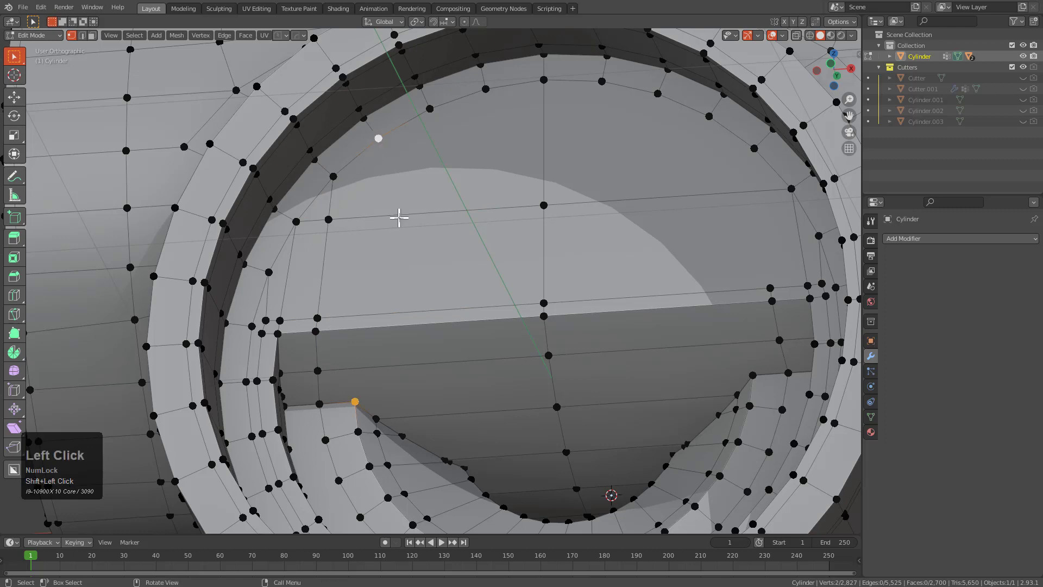
left_click(387, 408)
middle_click_drag(386, 408, 342, 293)
Insert a short loop cut across both offset strips just below the recess's left corner.
key("ctrl+r")
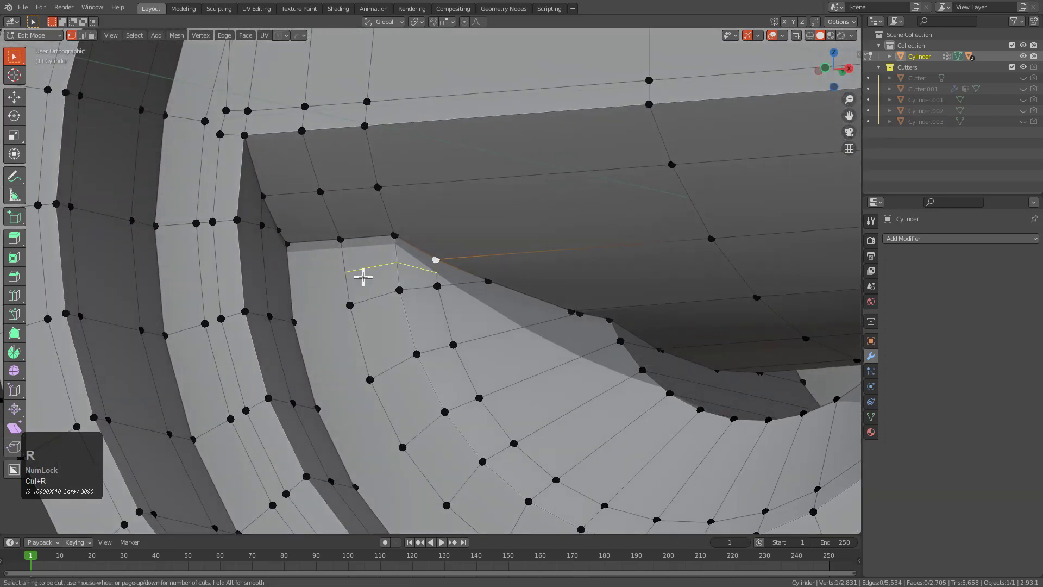
left_click(363, 277)
left_click(351, 271)
Slide the new cut's left and corner vertices up closer to the ledge edge.
left_click(330, 272)
key("g")
key("g")
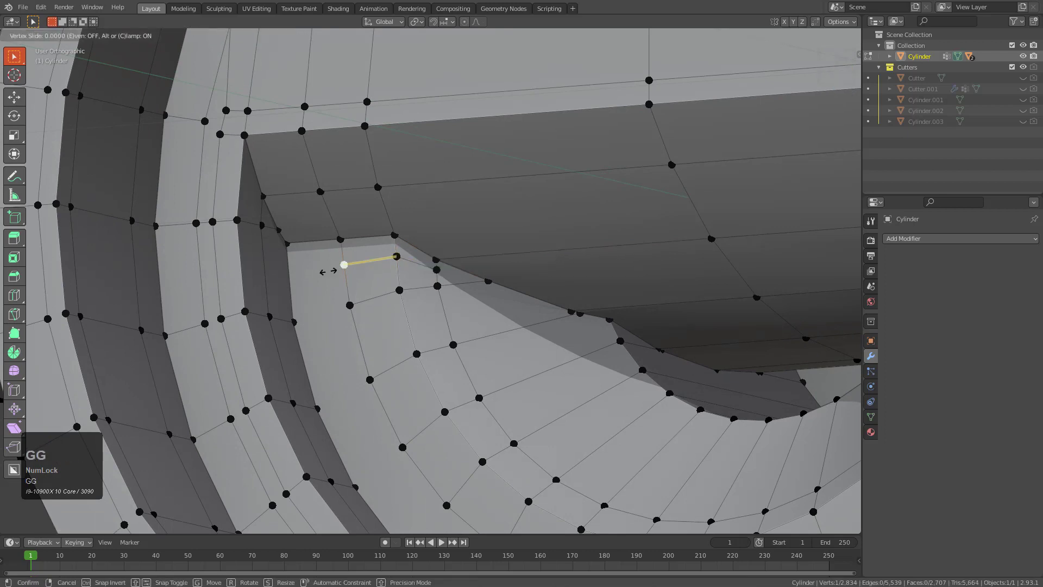
left_click(335, 260)
left_click(389, 263)
key("g")
key("g")
left_click(390, 255)
Slide the inner strip's vertex below the new cut up toward the crossbar edge.
middle_click_drag(431, 282, 417, 293)
scroll(418, 292, "up", 2)
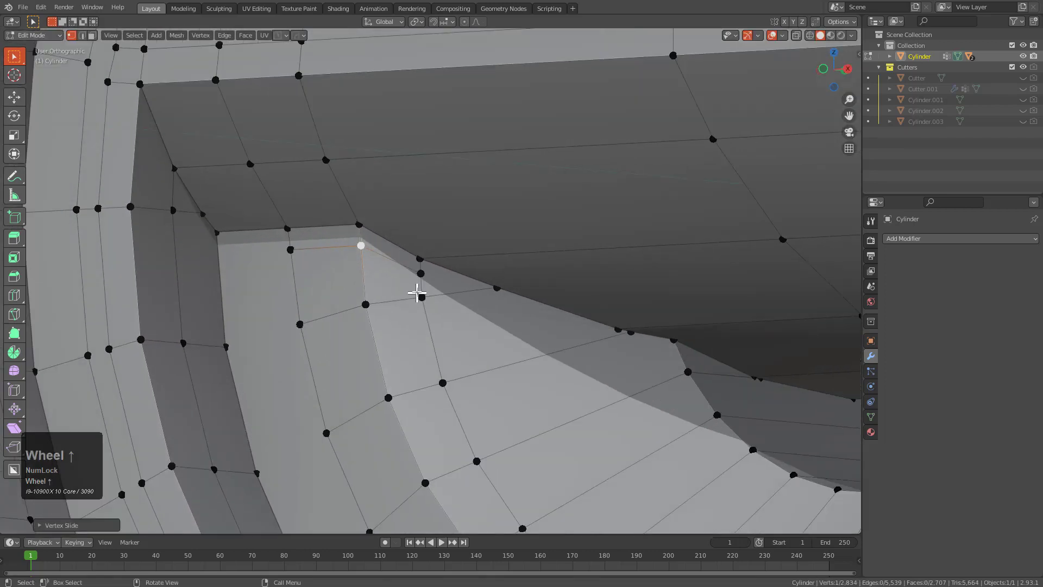
key("g")
key("g")
left_click(419, 274)
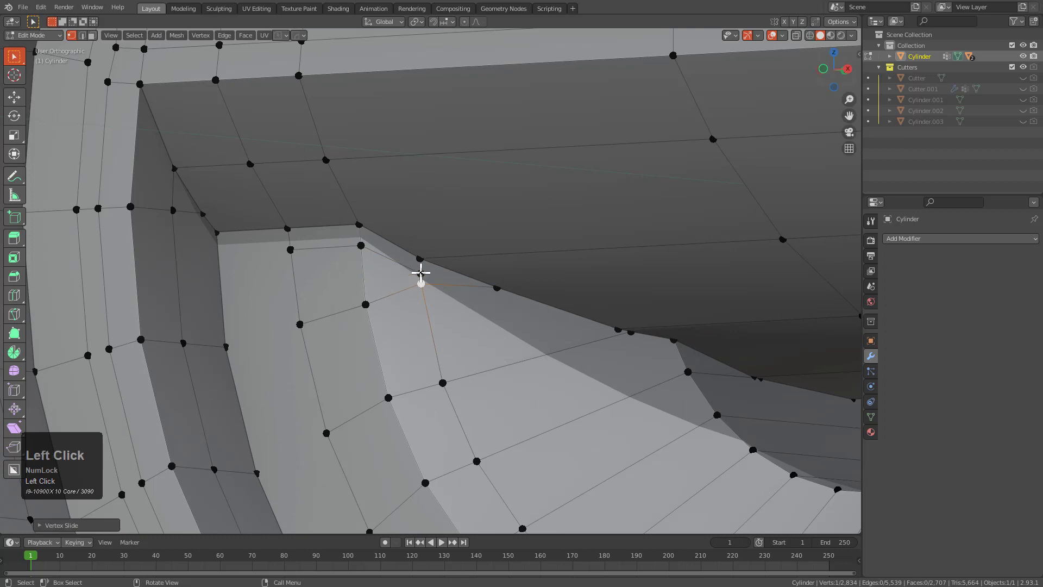
key("g")
key("g")
left_click(425, 286)
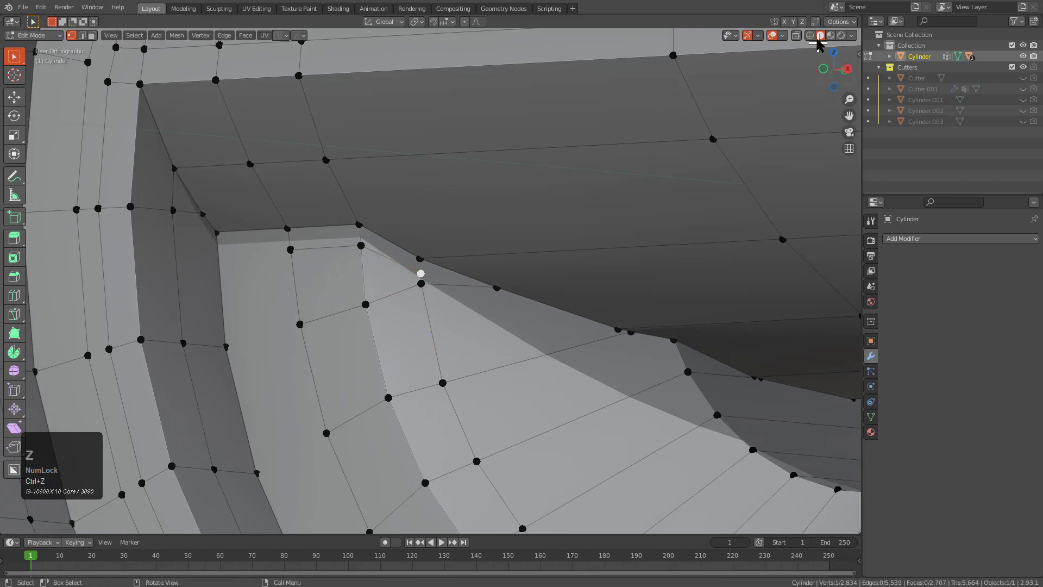
Turn on automatic vertex merging and slide the stray vertex below the recess's corner onto its neighbour.
key("g")
key("g")
left_click(404, 305)
middle_click_drag(405, 308, 433, 282)
scroll(433, 282, "up", 1)
Slide the two stray vertices along the ledge edge onto their neighbouring vertices so each pair merges.
left_click(429, 259)
key("g")
key("g")
left_click(286, 223)
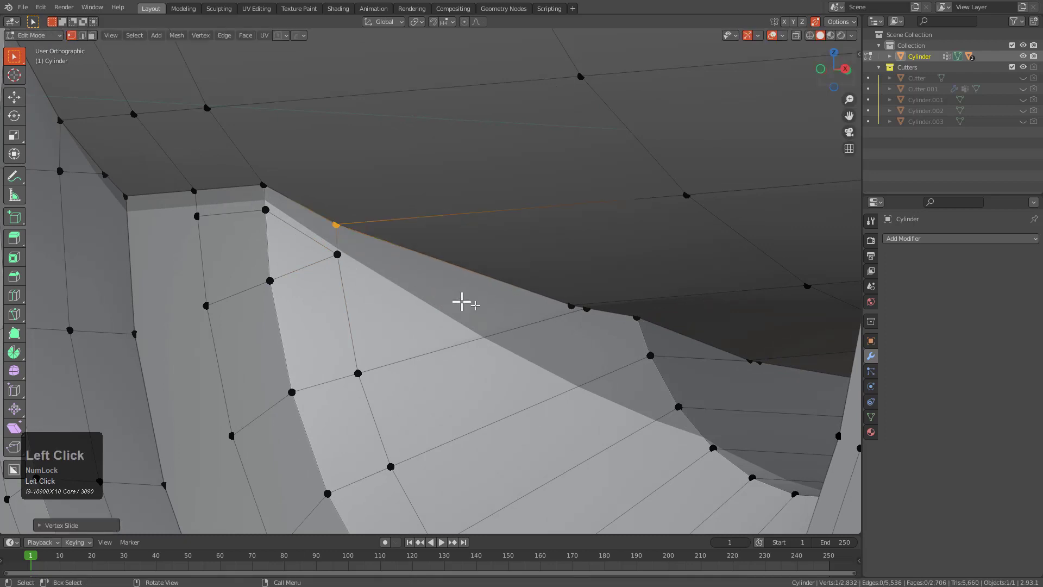
left_click(586, 309)
key("g")
key("g")
left_click(630, 338)
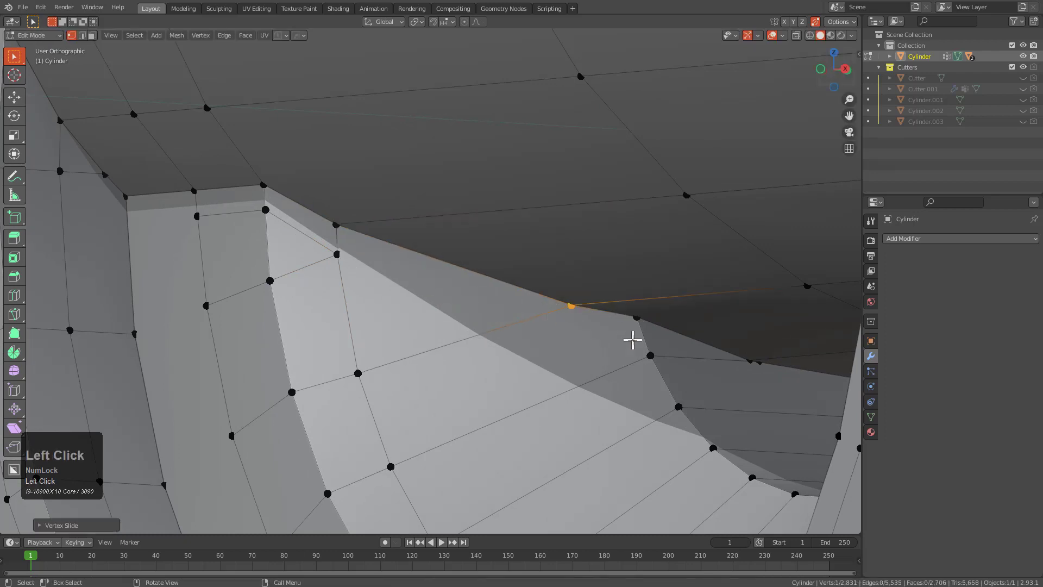
Knife a cut just below the ledge edge, from the recess's rear corner vertex to the vertex under its left corner.
key("k")
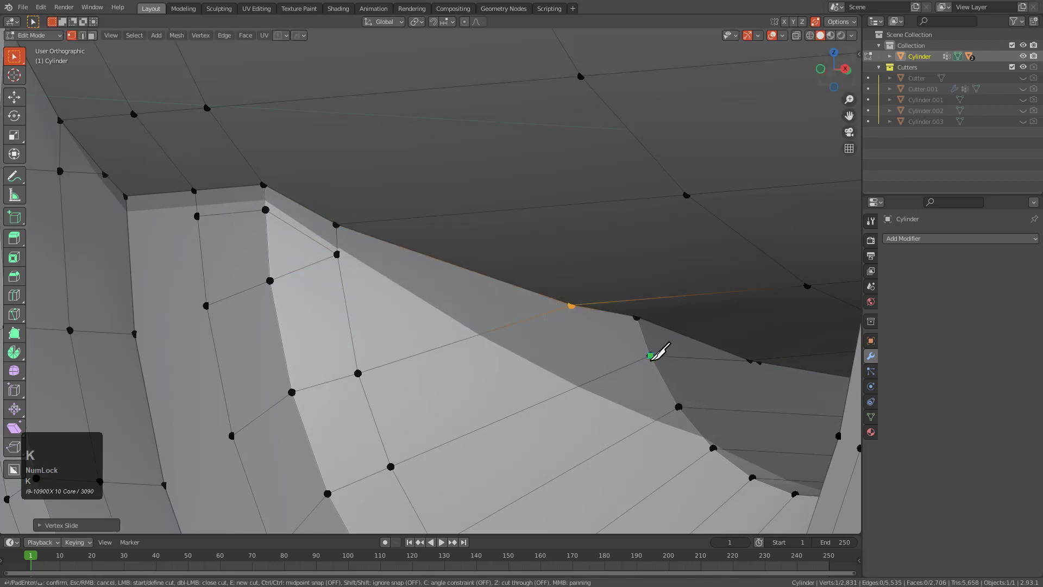
left_click(337, 254)
key("KP_Enter")
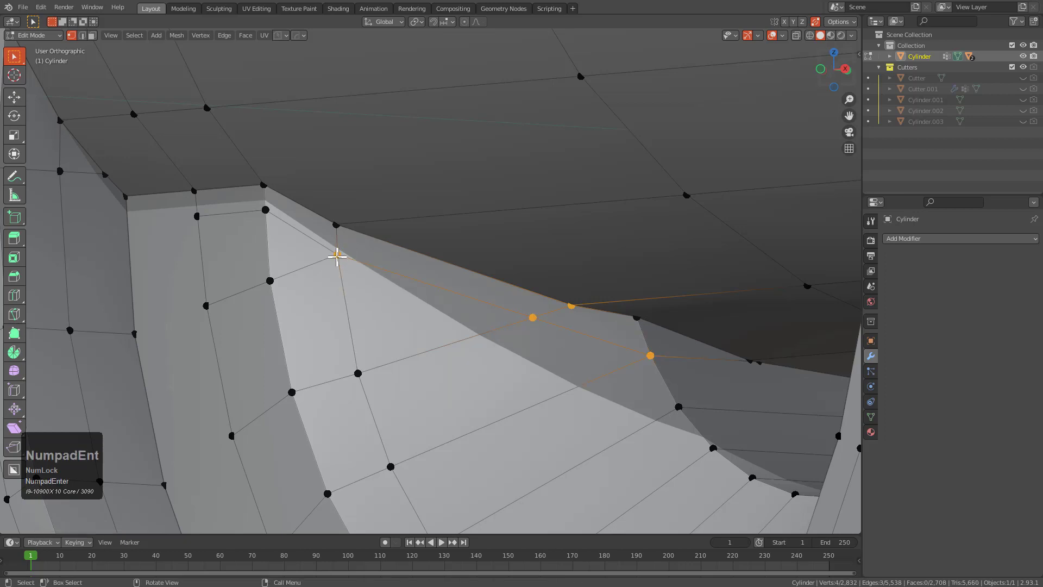
Slide the knife cut's left and middle vertices up closer to the ledge edge.
key("g")
key("g")
left_click(345, 254)
left_click(544, 327)
key("g")
key("g")
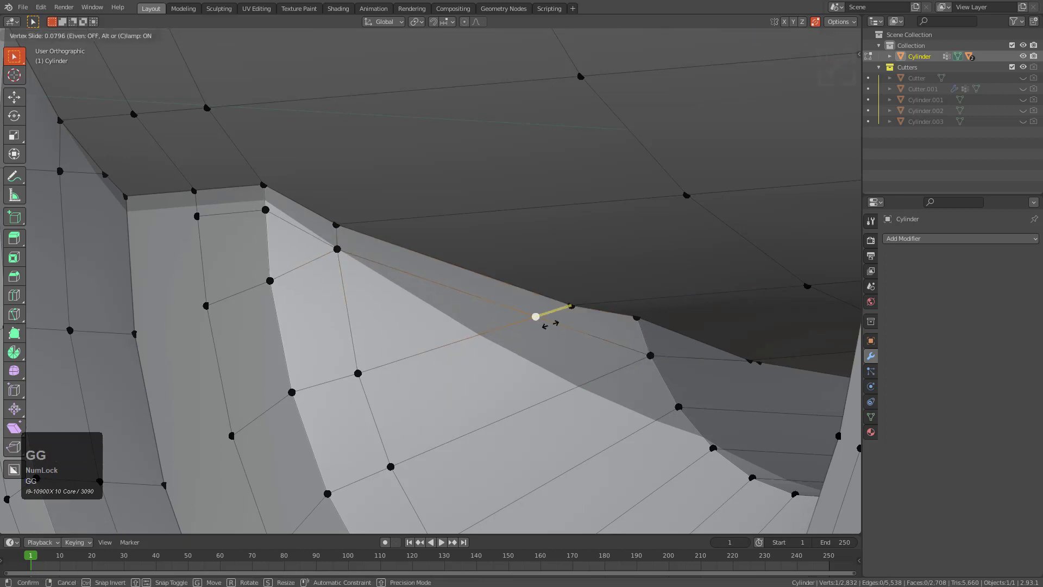
left_click(553, 324)
middle_click_drag(663, 372, 549, 308)
left_click(503, 330)
key("g")
key("g")
left_click(500, 325)
Leave Edit Mode, mirror the cylinder across X with a bisecting mirror modifier, and turn off that modifier's viewport display.
scroll(554, 279, "down", 5)
key("Tab")
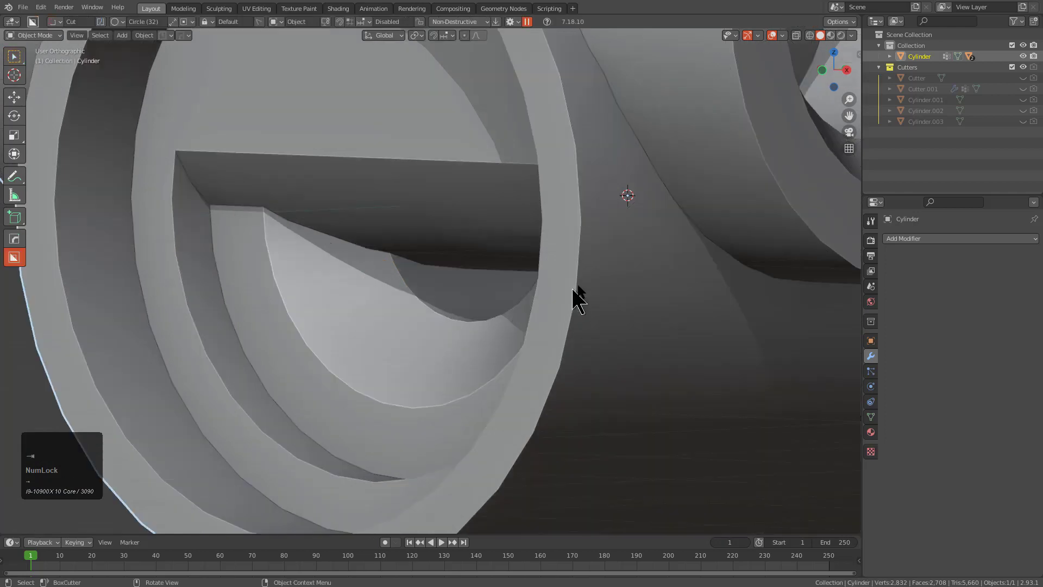
middle_click_drag(492, 270, 512, 296)
key("alt+x")
scroll(511, 301, "down", 1, "alt")
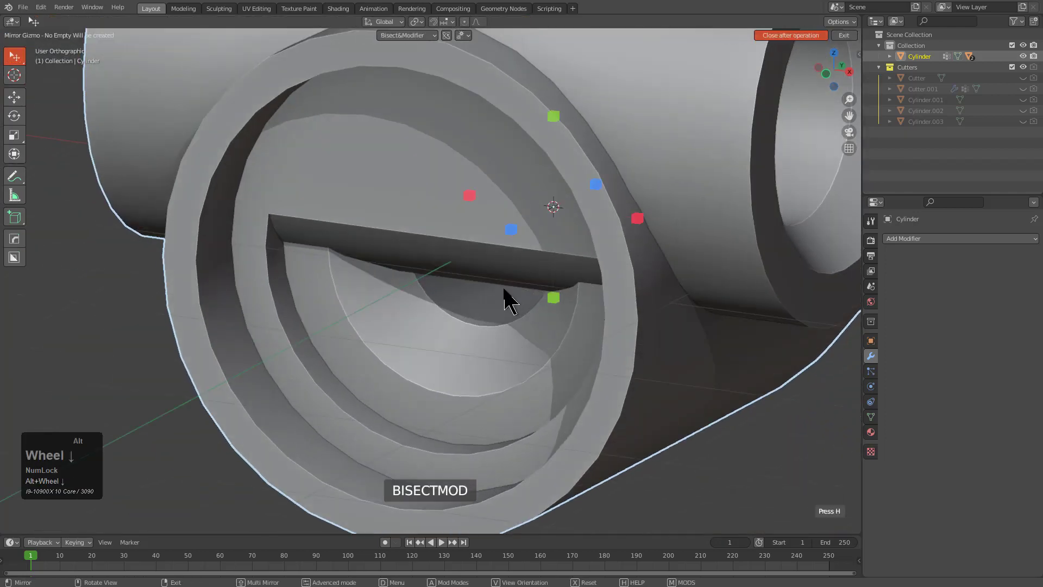
left_click(469, 195)
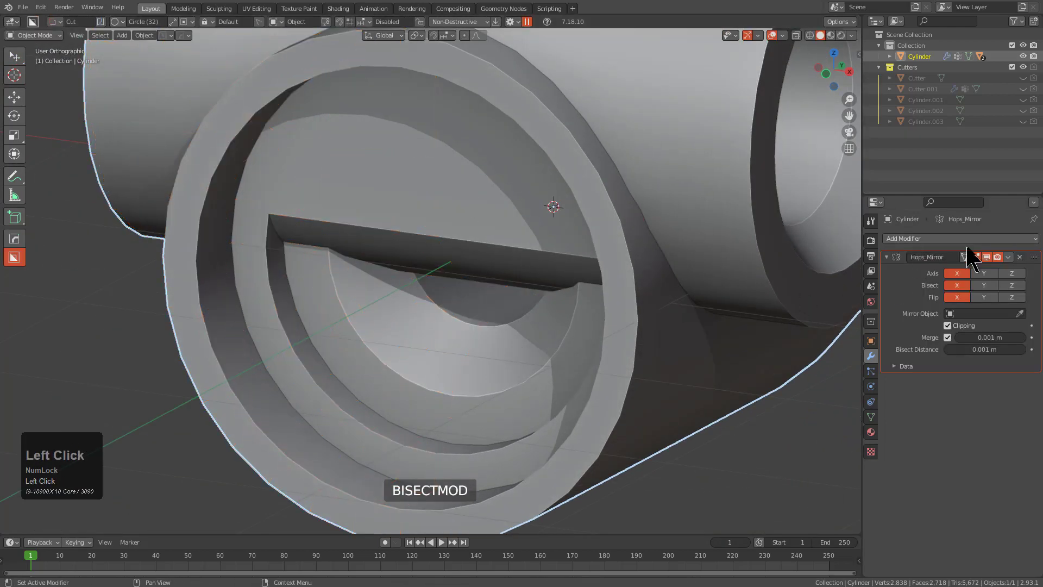
left_click(985, 257)
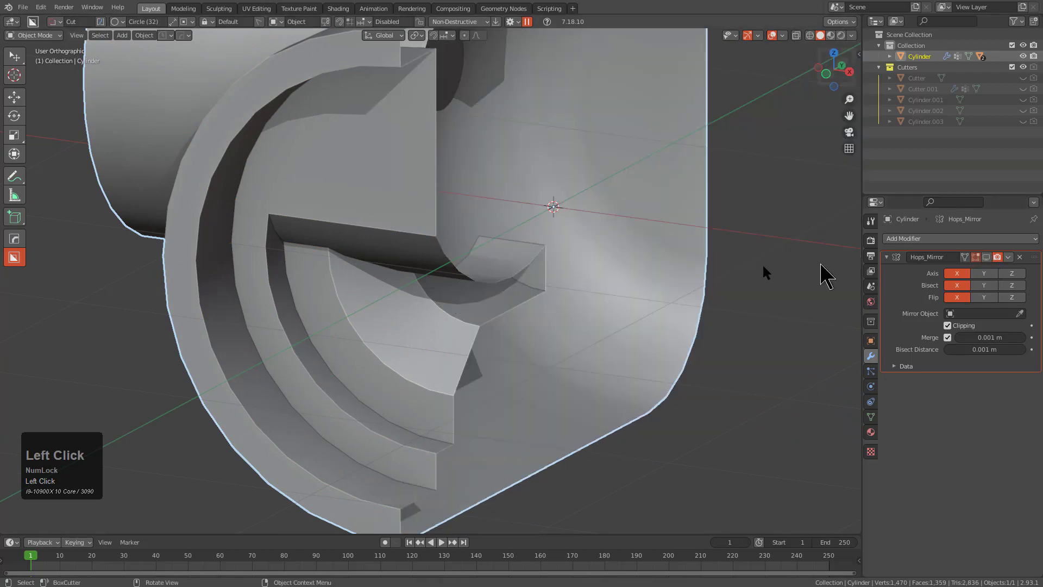
In Edit Mode, merge the two nearly coincident vertices on the ledge's lower edge nearest the half-round recess.
middle_click_drag(571, 302, 547, 273)
key("Tab")
scroll(506, 285, "up", 5)
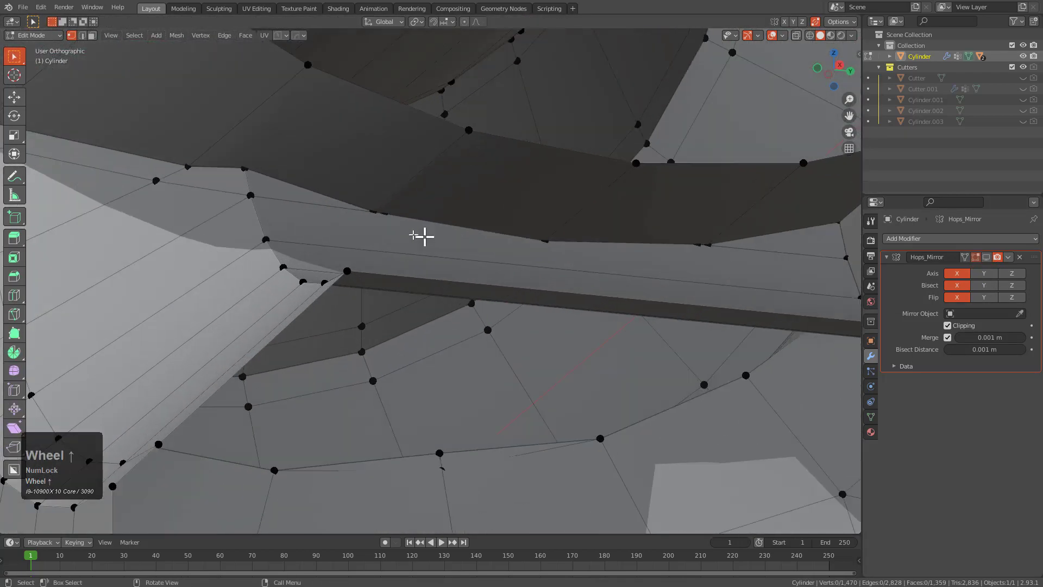
middle_click_drag(421, 235, 352, 210)
left_click(352, 211)
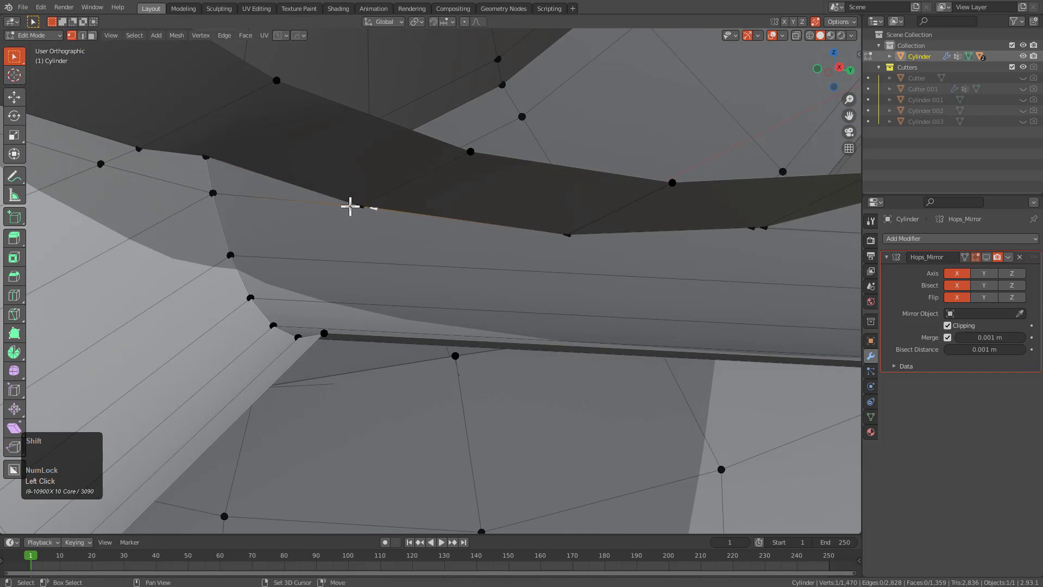
key("m")
left_click(440, 236)
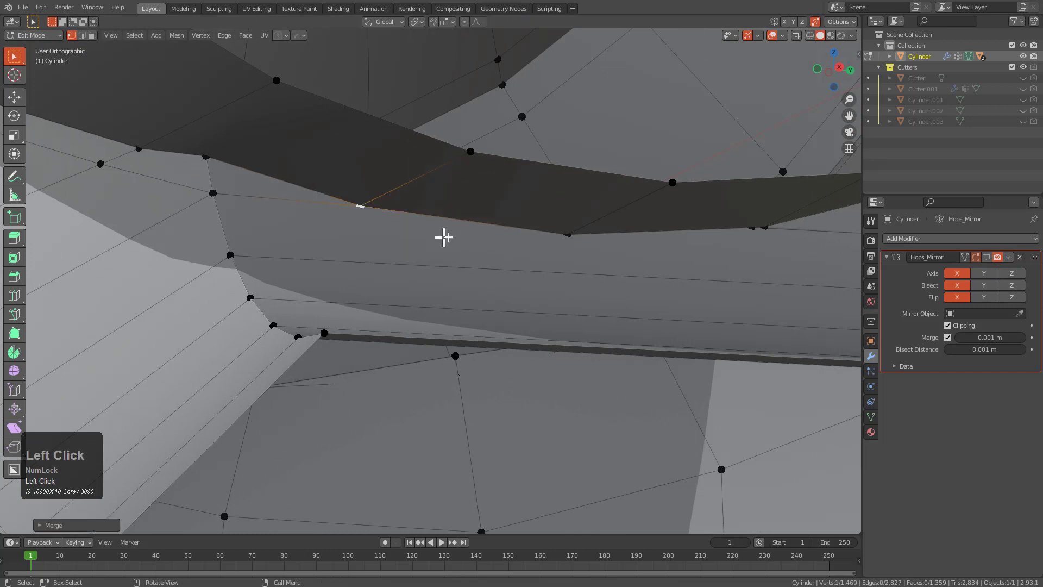
Merge the matching pair of nearly coincident vertices further along the ledge's lower edge, toward the slot's far end.
middle_click_drag(442, 235, 540, 258)
key("g")
right_click(760, 198)
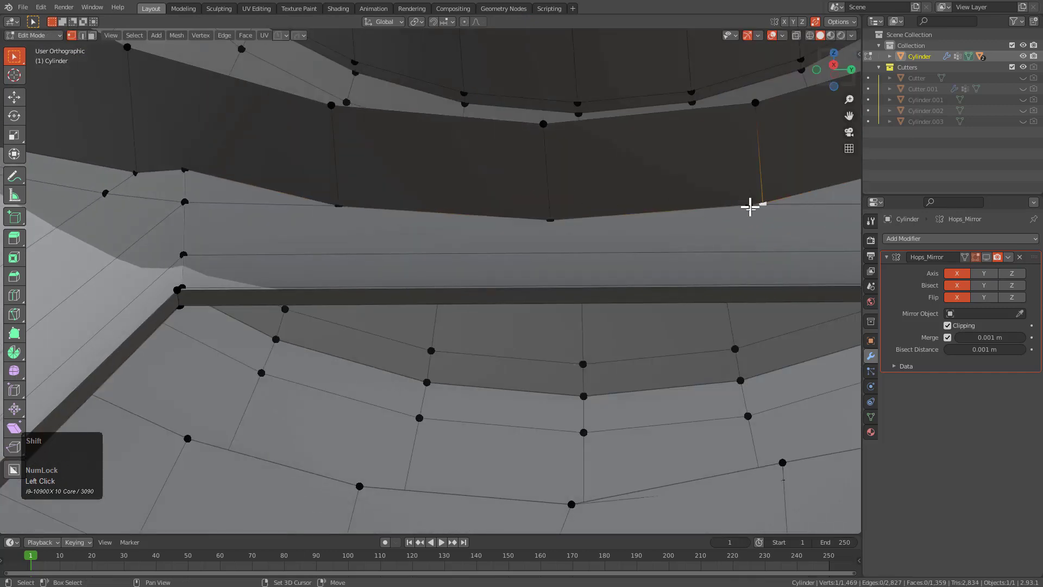
middle_click_drag(750, 207, 491, 282, "shift")
key("m")
left_click(403, 239)
Toggle the sharp mark on the curved edge chain at the slot's far end and bevel it with an offset of about 0.049.
scroll(477, 243, "up", 2)
key("2")
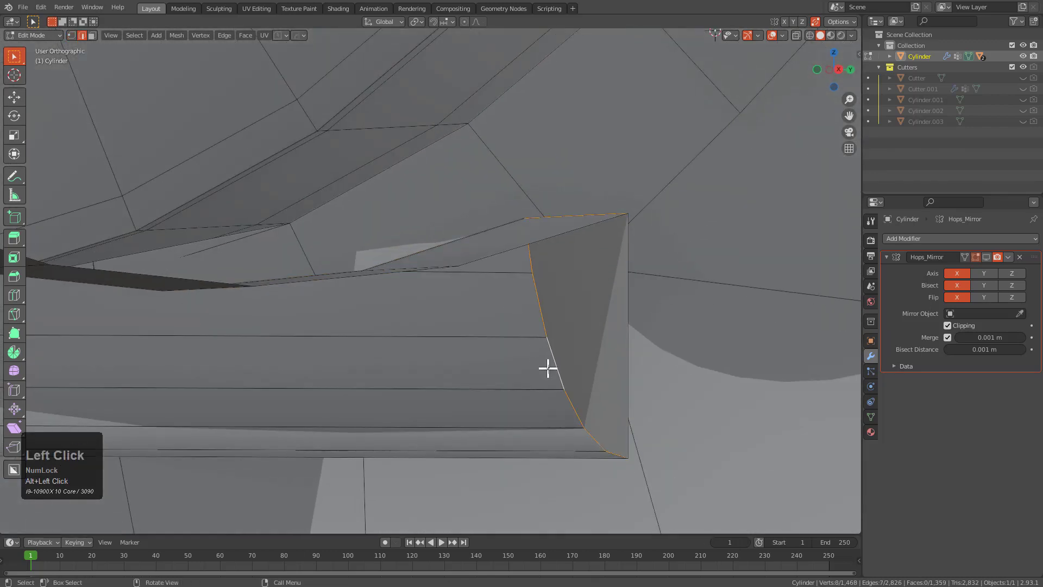
middle_click_drag(547, 368, 559, 251)
key("q")
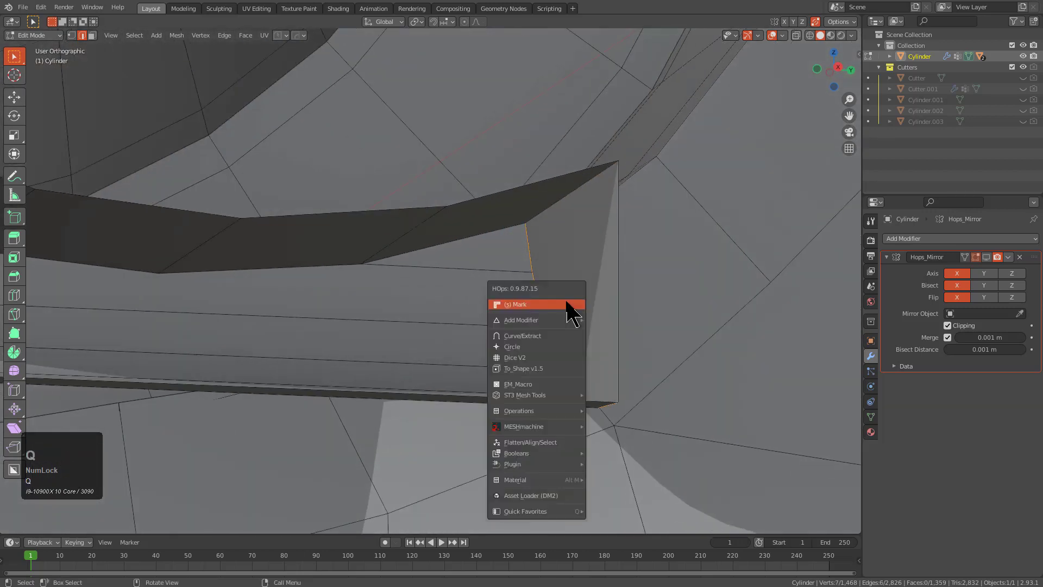
left_click(571, 302)
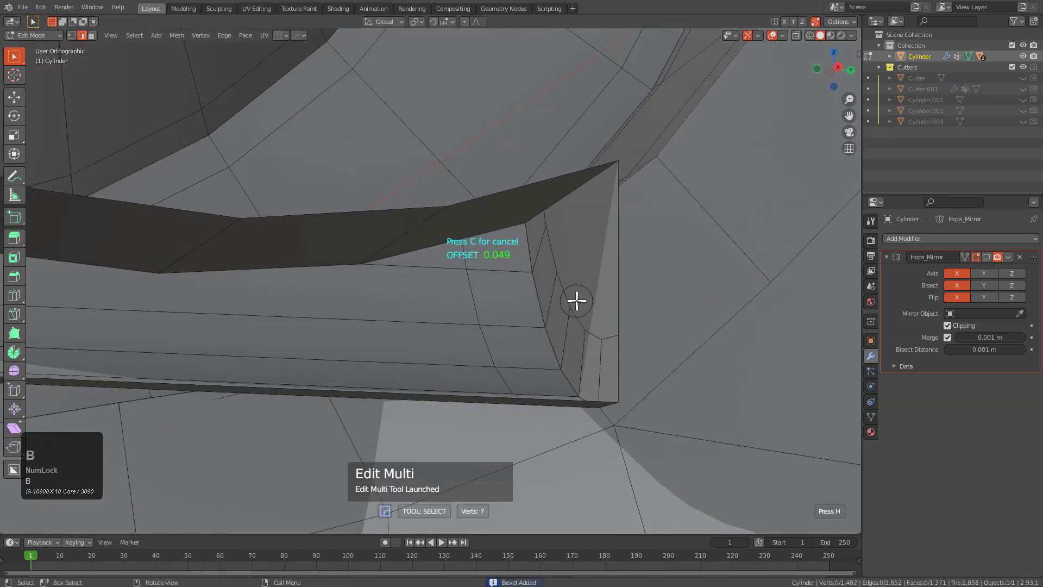
scroll(589, 289, "down", 3)
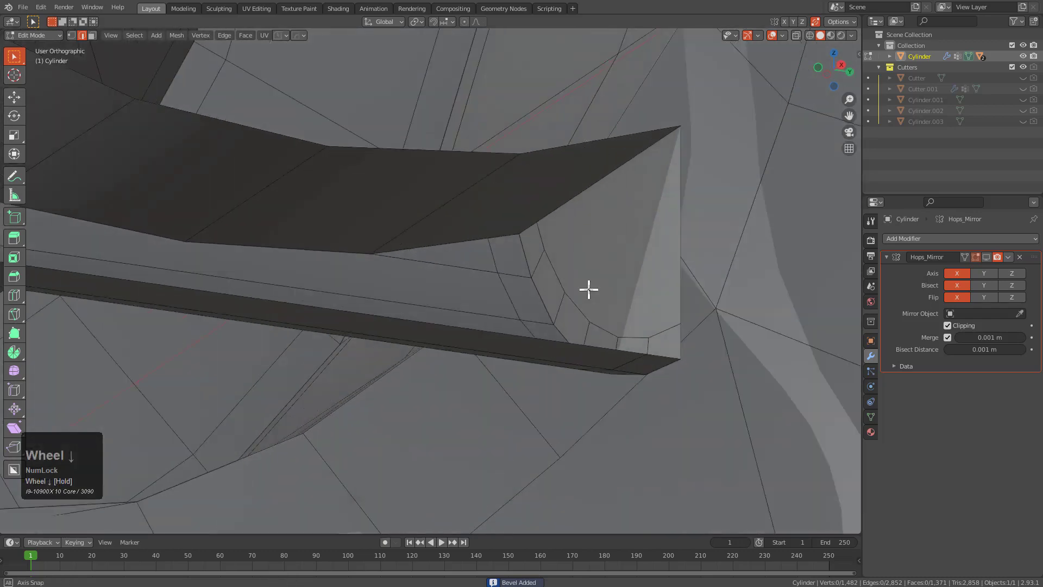
Insert a lengthwise loop cut along the ledge's dark underside and slide it close to the lower edge.
middle_click_drag(598, 294, 535, 298, "shift")
key("ctrl+r")
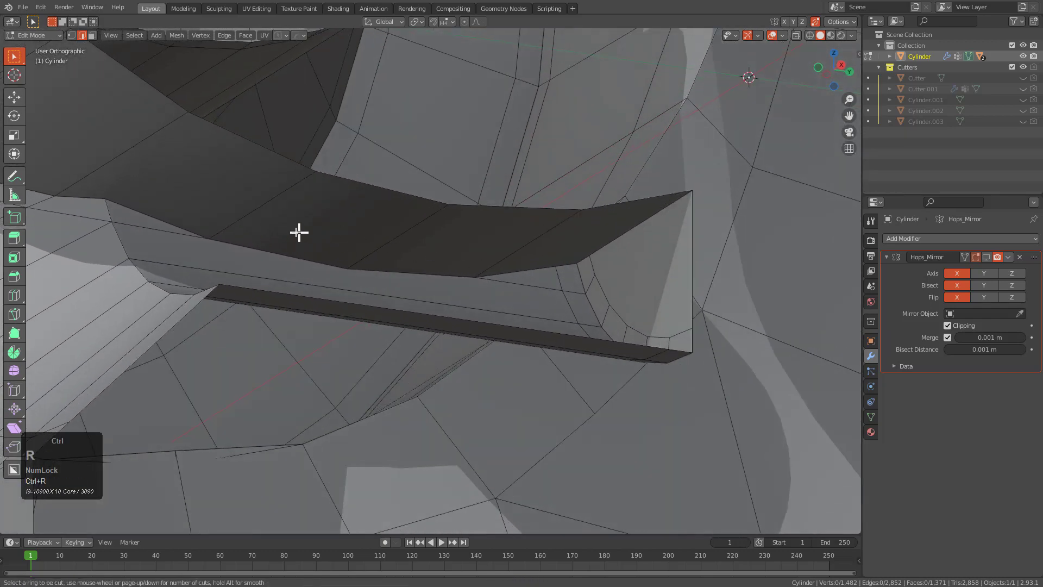
left_click(251, 216)
left_click(219, 254)
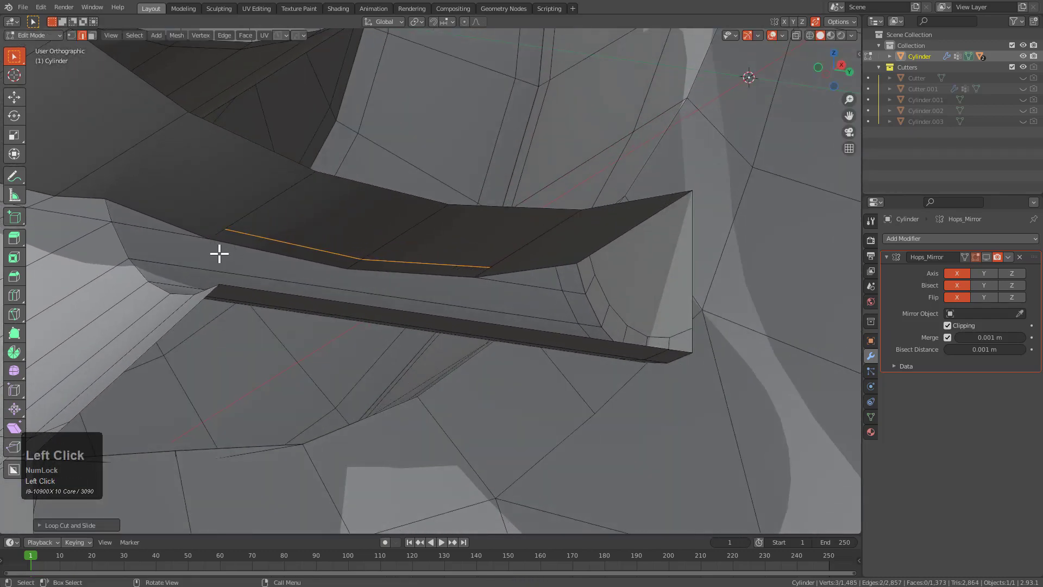
Connect the end vertex of the lengthwise cut to the upper corner vertex at the slot's far end.
middle_click_drag(427, 261, 335, 275, "shift")
scroll(413, 282, "up", 2)
key("1")
left_click(378, 276)
middle_click_drag(434, 294, 519, 253)
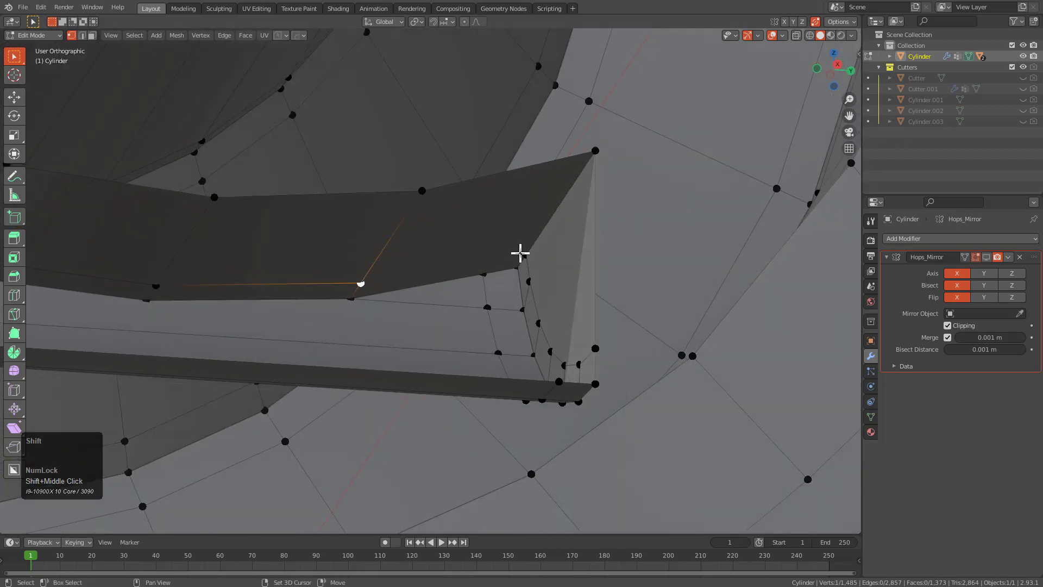
scroll(504, 273, "up", 1)
key("j")
Insert a loop cut across the ledge's last section and slide it toward the far end, in line with the bevel strip.
key("ctrl+r")
left_click(502, 254)
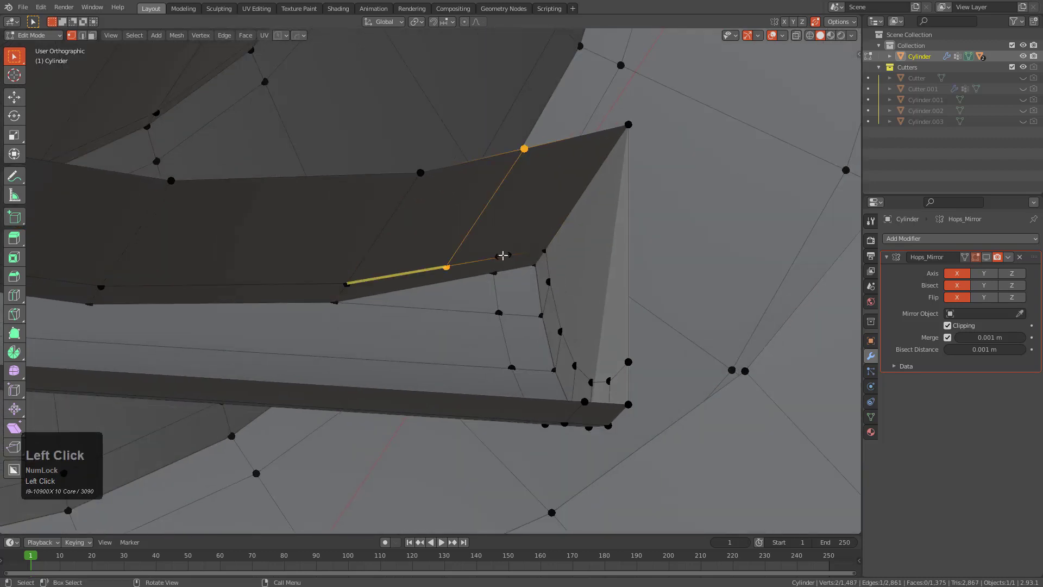
left_click(546, 247)
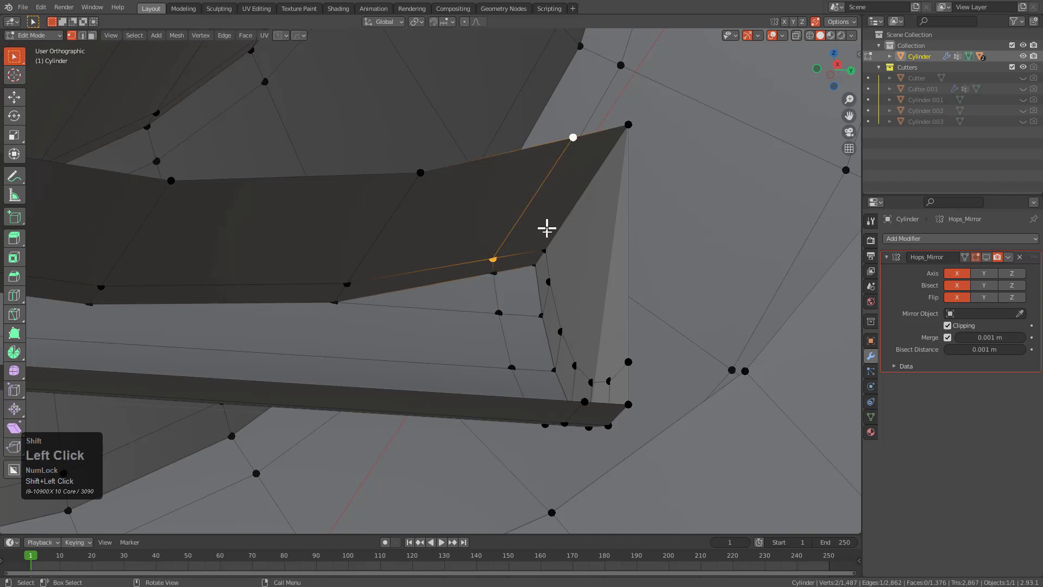
key("g")
key("g")
left_click(461, 272)
middle_click_drag(461, 273, 496, 316)
Insert a centred loop cut across the slot's lower faces and bevel it with two segments into three evenly spread cuts.
left_click(573, 246)
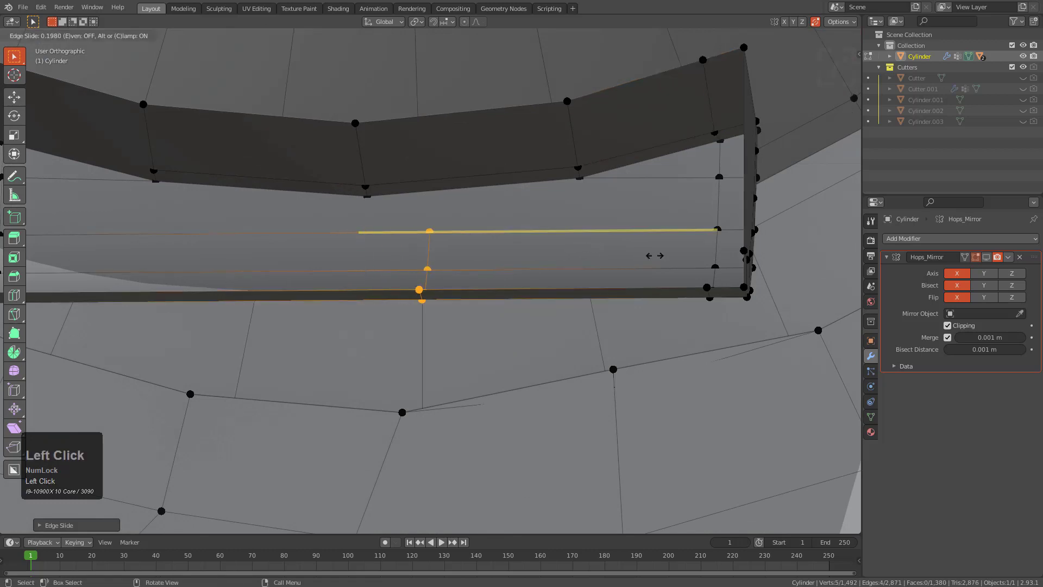
right_click(541, 291)
key("ctrl+b")
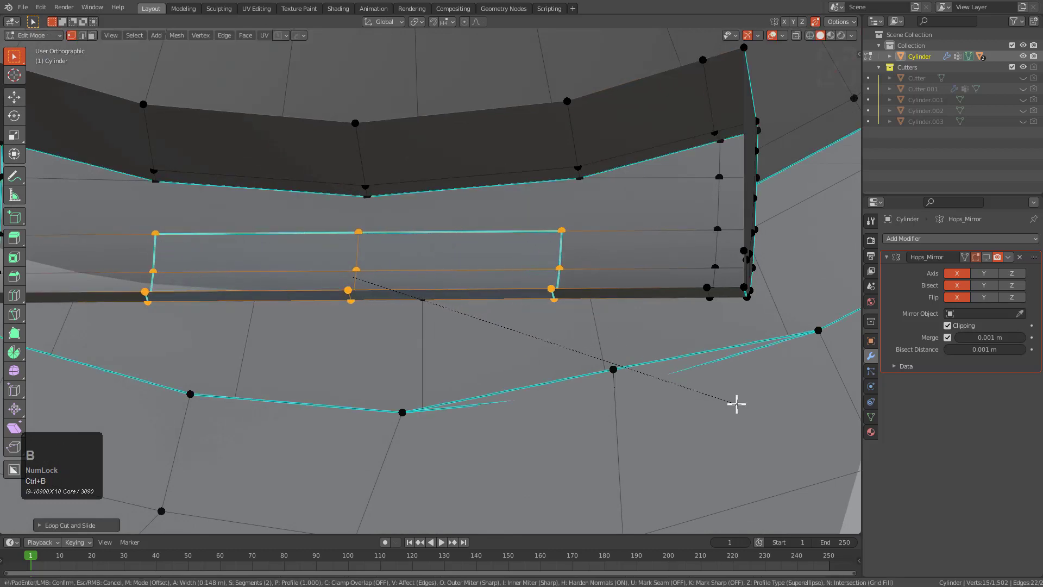
left_click(750, 415)
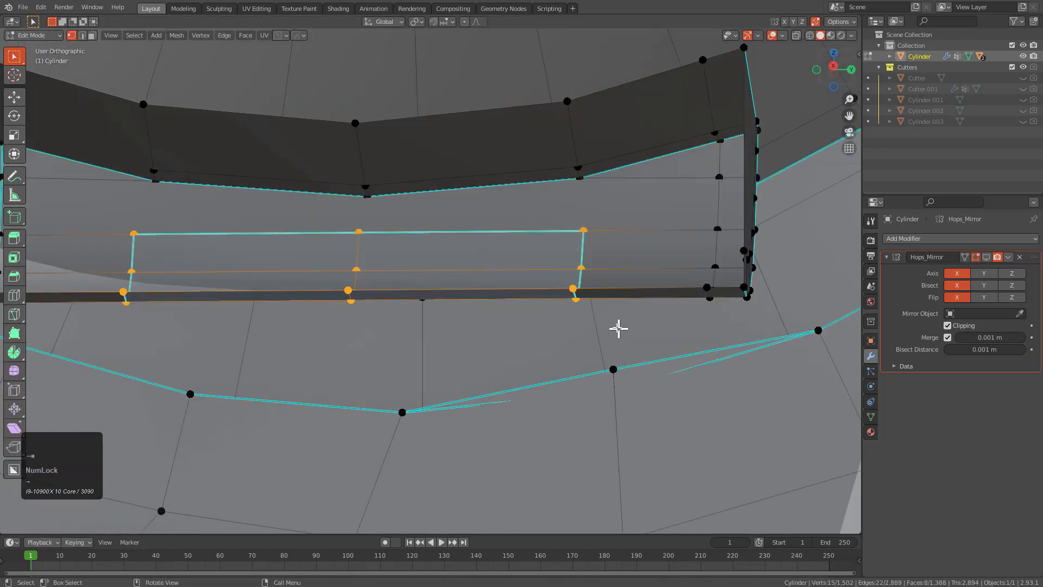
Clear the sharp edge marks across the whole mesh.
key("a")
key("q")
left_click(599, 314)
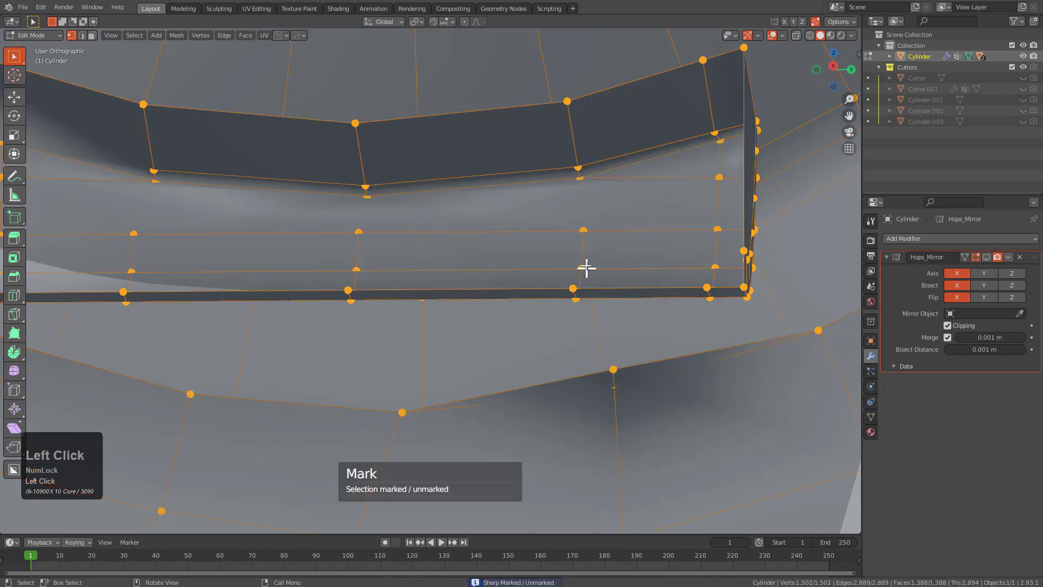
Connect the top vertices of the three spread cuts to the matching vertices on the ledge edge above.
left_click(582, 222)
key("j")
middle_click_drag(579, 197, 490, 230)
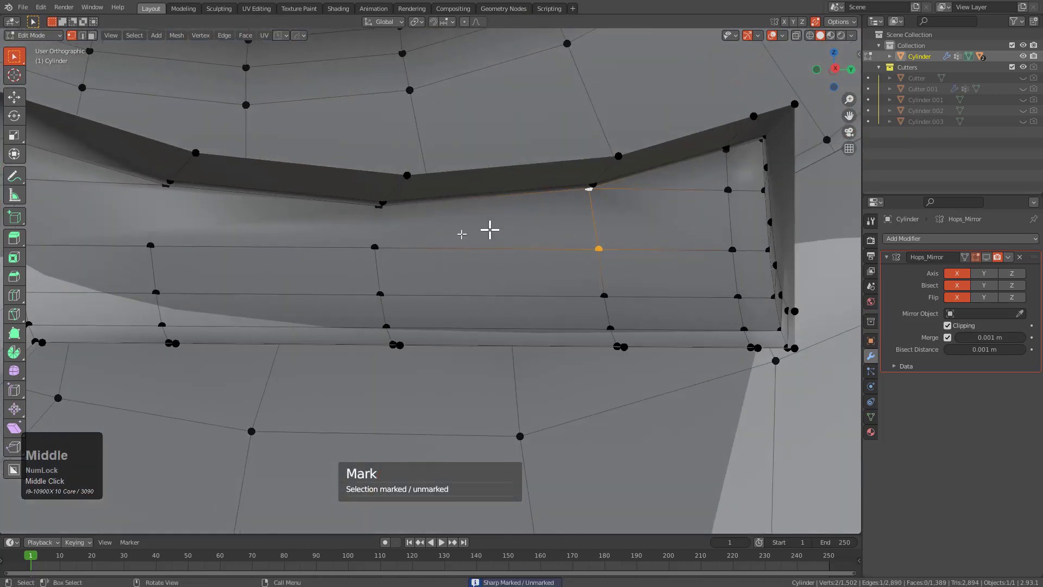
left_click(382, 218, "shift")
middle_click_drag(386, 239, 391, 228)
key("j")
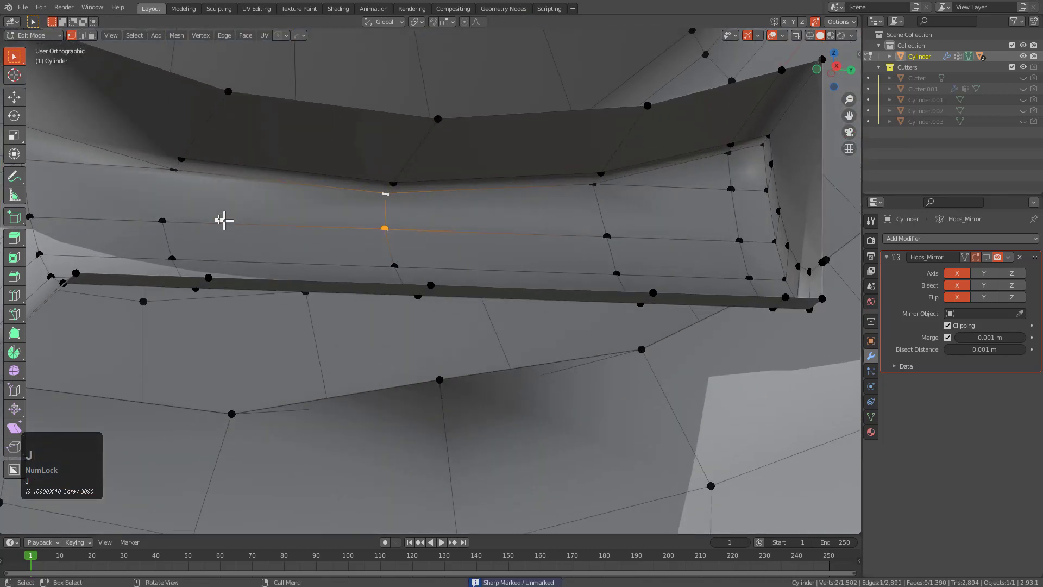
key("j")
scroll(170, 213, "down", 2)
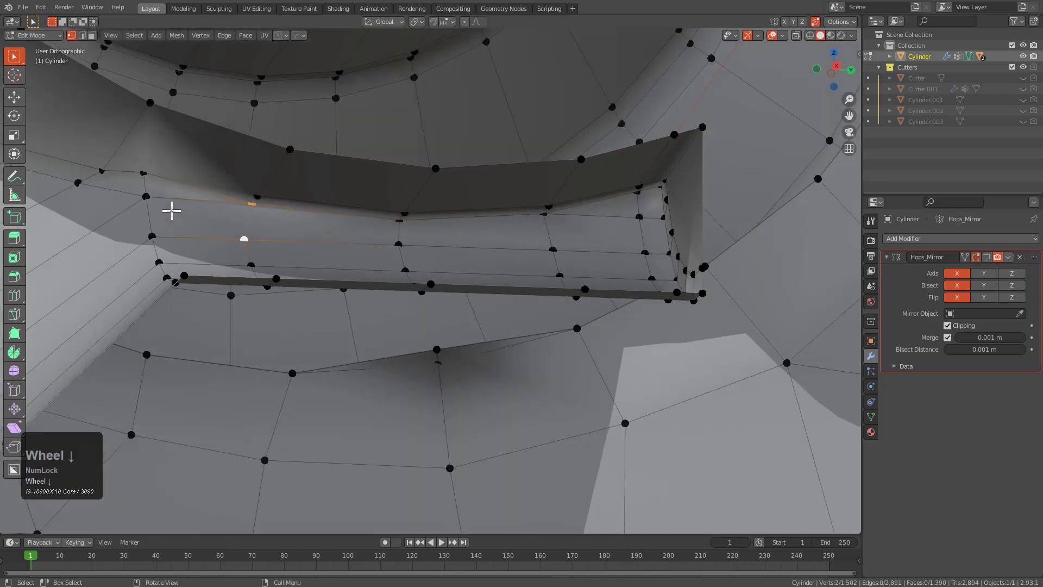
Bevel the curved edge chain between the half-round recess and the slot with two segments.
middle_click_drag(170, 210, 373, 263)
key("2")
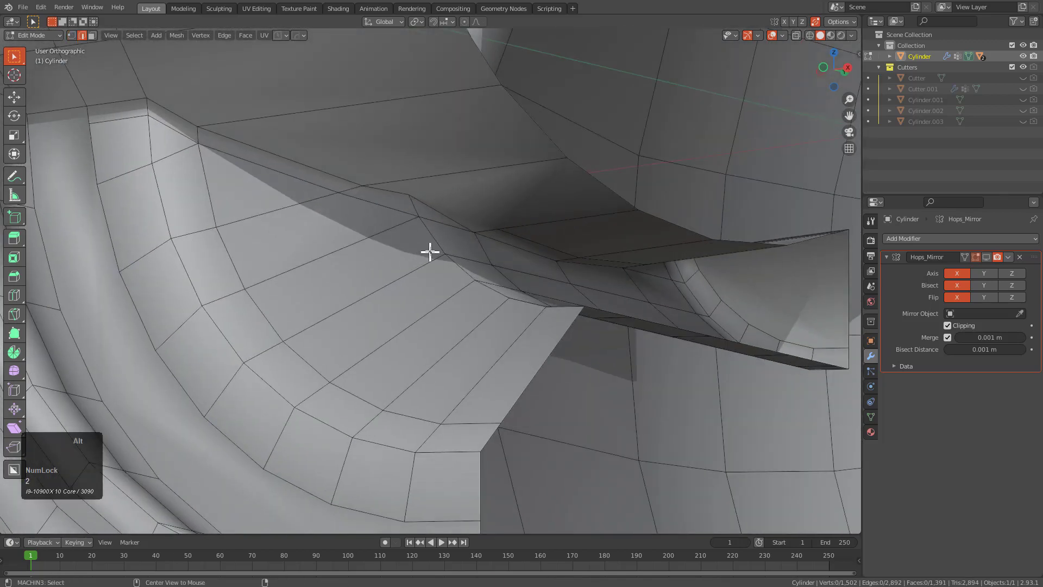
middle_click_drag(437, 247, 389, 230)
scroll(432, 276, "up", 2)
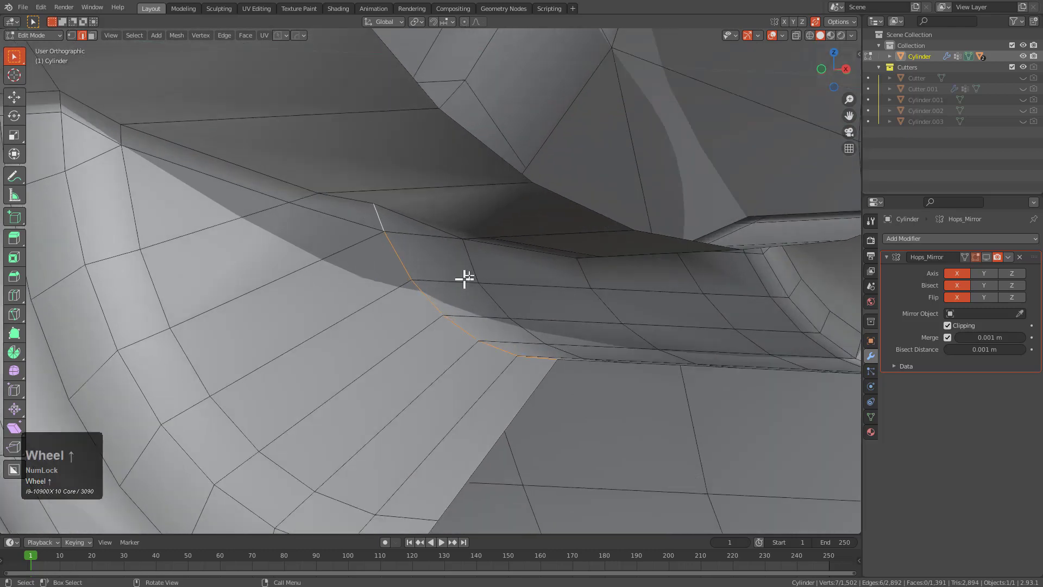
middle_click_drag(465, 277, 463, 272)
key("ctrl+b")
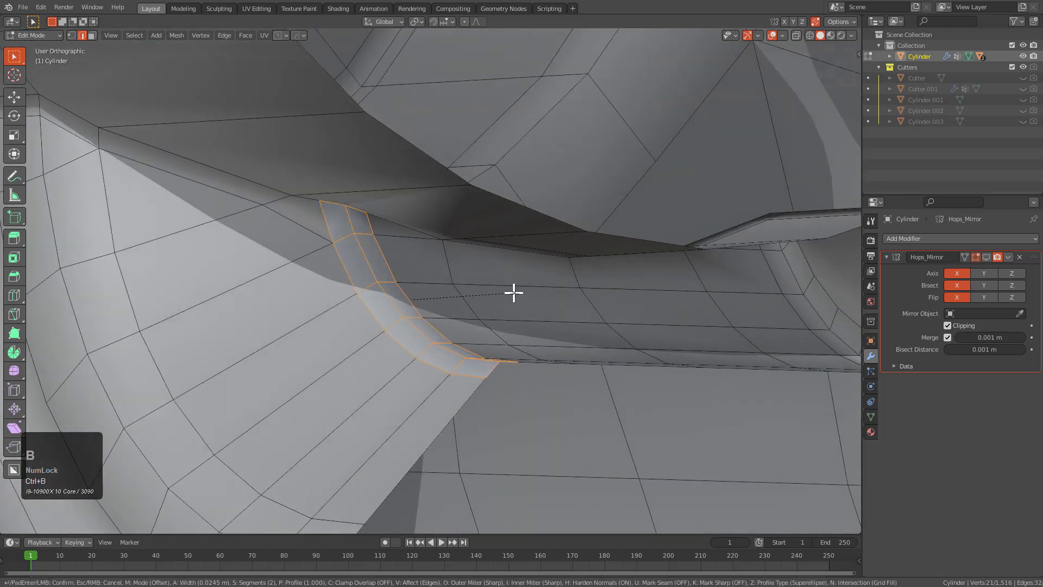
left_click(528, 300)
Merge the two close vertices on the ledge edge beside the upper end of the new bevel.
middle_click_drag(471, 288, 428, 274)
scroll(418, 269, "up", 1)
key("1")
left_click(275, 168)
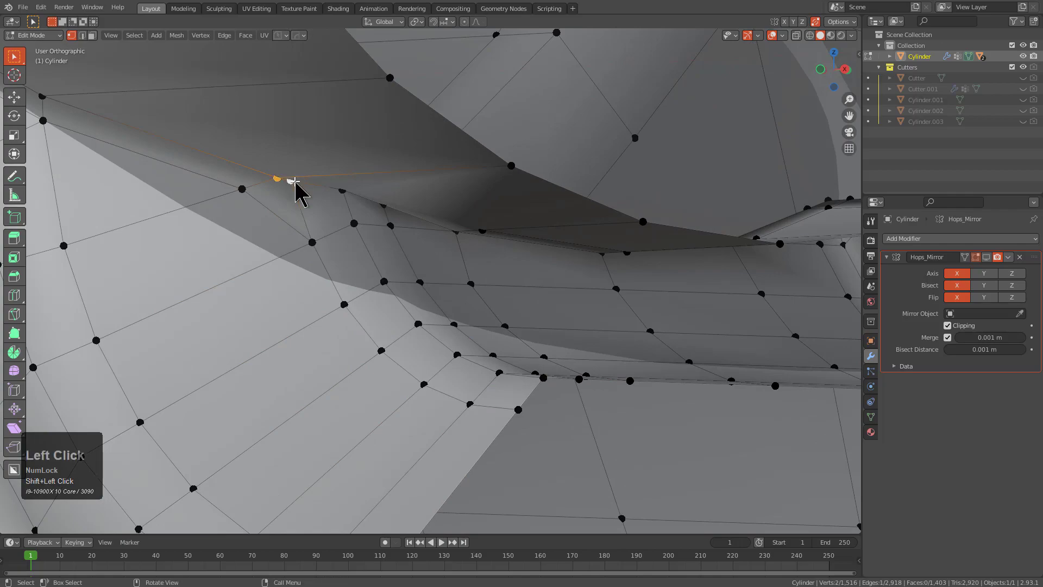
key("m")
left_click(293, 180)
middle_click_drag(296, 179, 466, 303)
scroll(388, 263, "up", 2)
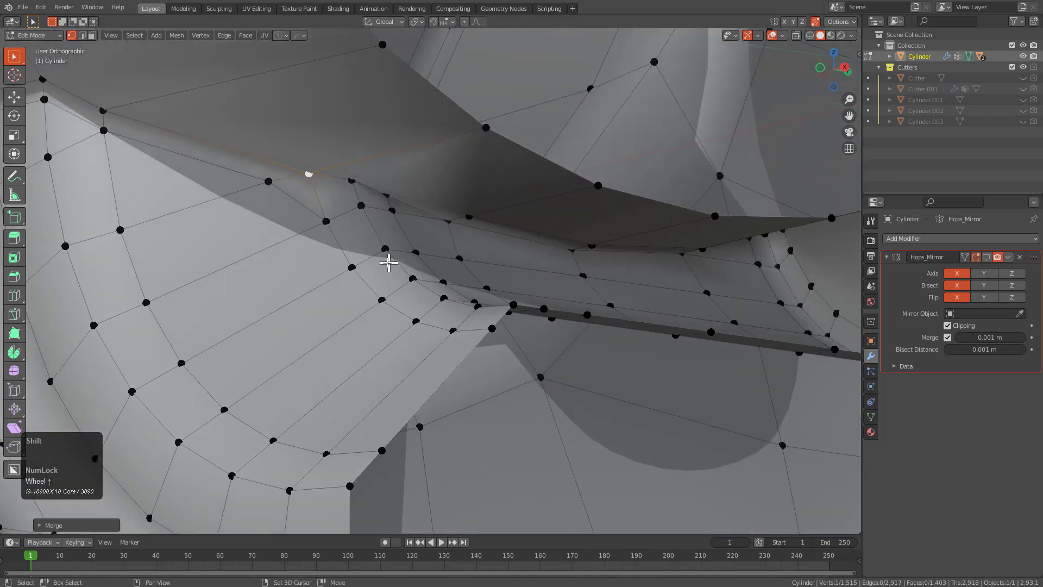
Add a loop cut near the crossbar's outer end and connect its lowest vertex across the ledge to the lower-edge vertex past the bevel.
middle_click_drag(388, 263, 500, 269)
scroll(500, 269, "up", 2)
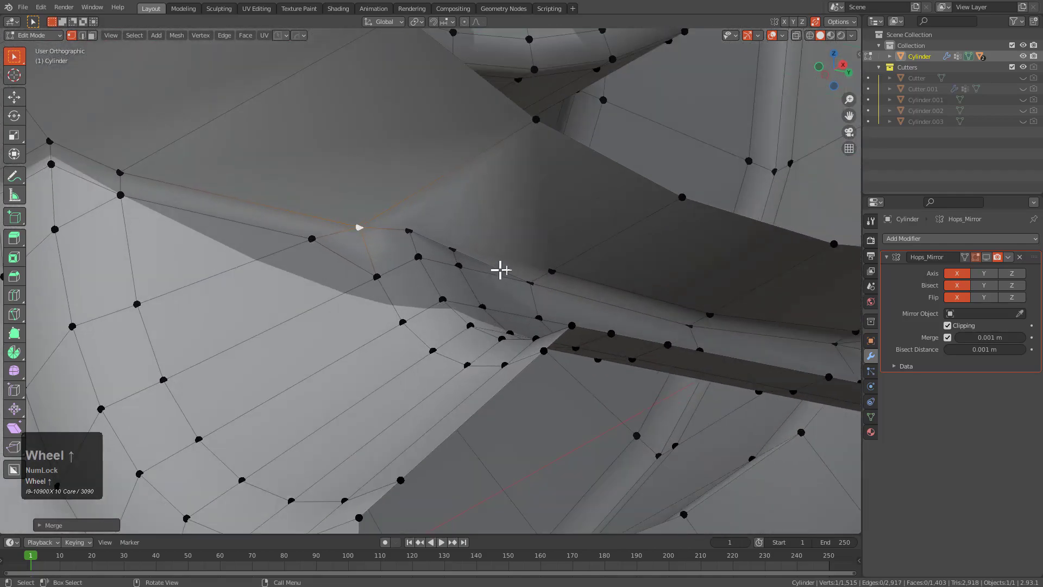
key("alt+z")
key("alt+z")
left_click(548, 270)
scroll(377, 223, "down", 3)
middle_click_drag(377, 224, 483, 302, "shift")
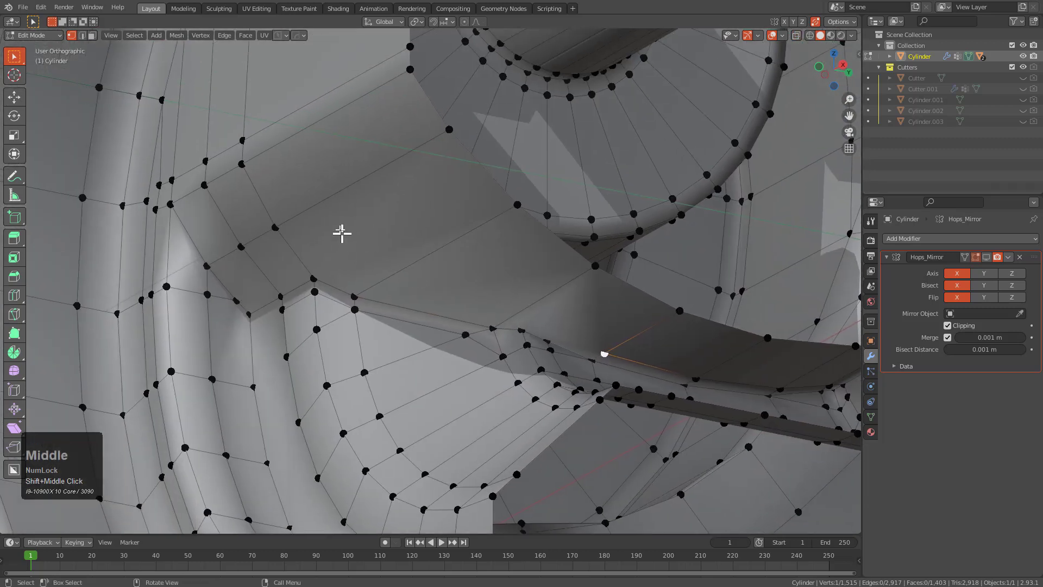
left_click(311, 125)
left_click(244, 128)
left_click(308, 203)
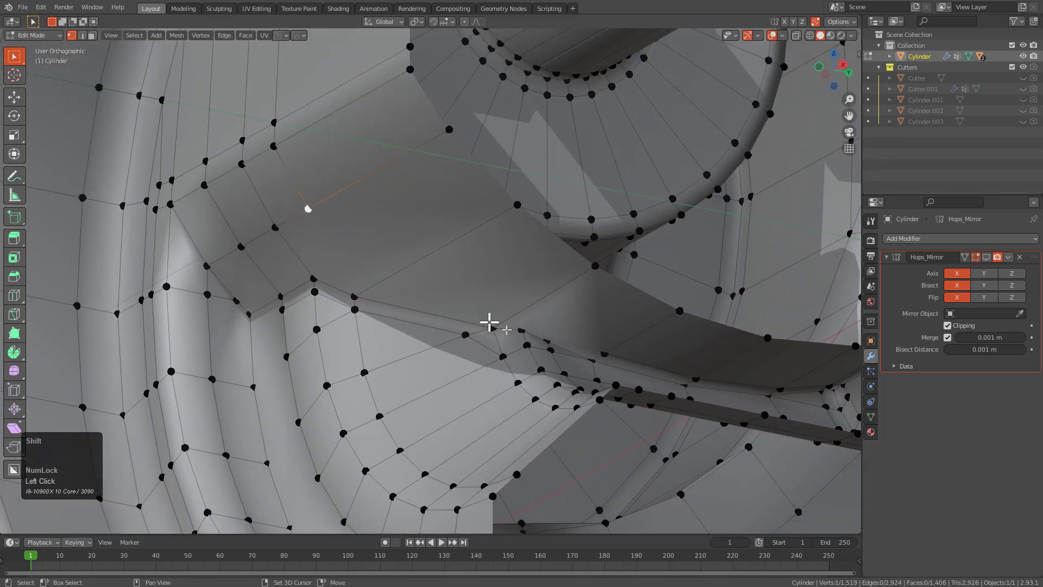
key("j")
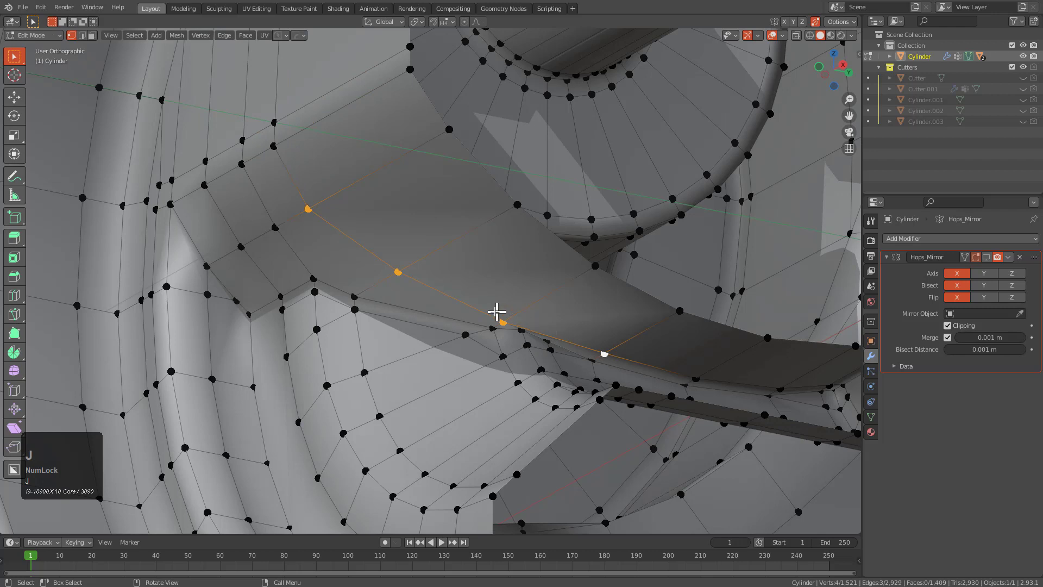
Slide the two middle vertices and the upper end vertex of the new connecting edge to even out the ledge's flow.
left_click(503, 320)
key("g")
key("g")
left_click(516, 314)
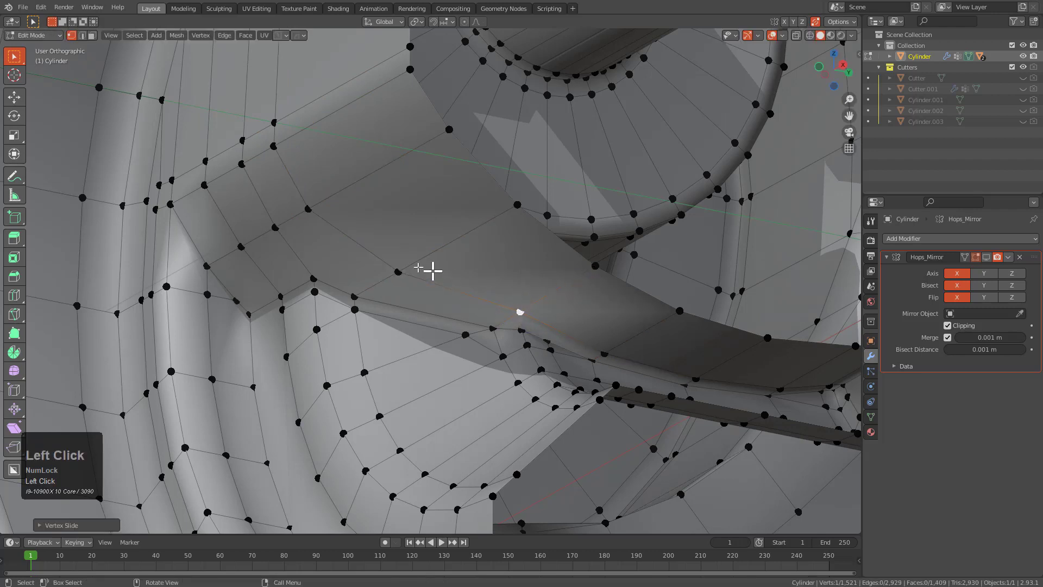
left_click(399, 270)
key("g")
key("g")
left_click(362, 266)
left_click(320, 205)
key("g")
key("g")
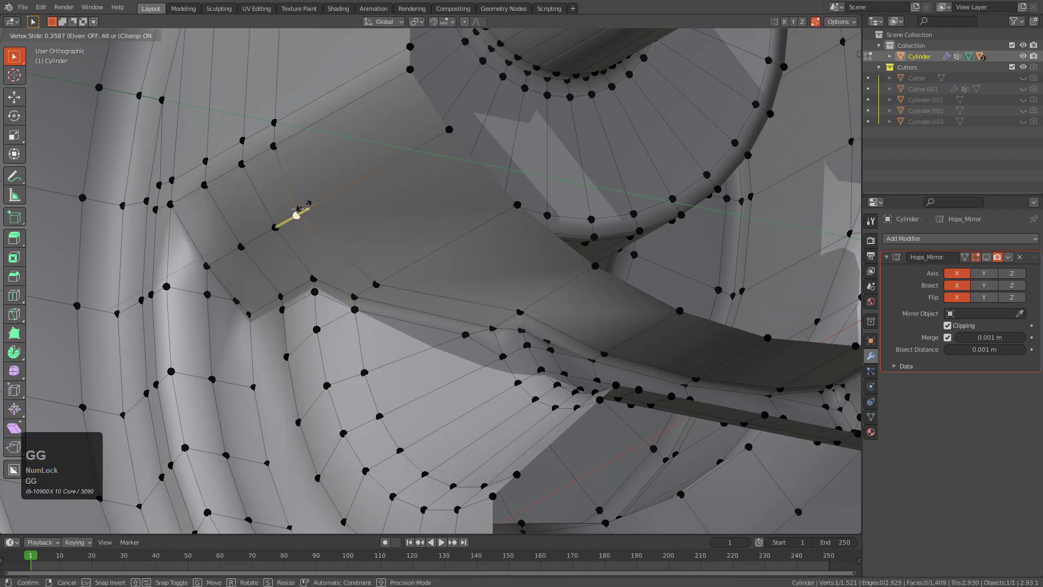
left_click(324, 207)
key("g")
key("g")
left_click(333, 231)
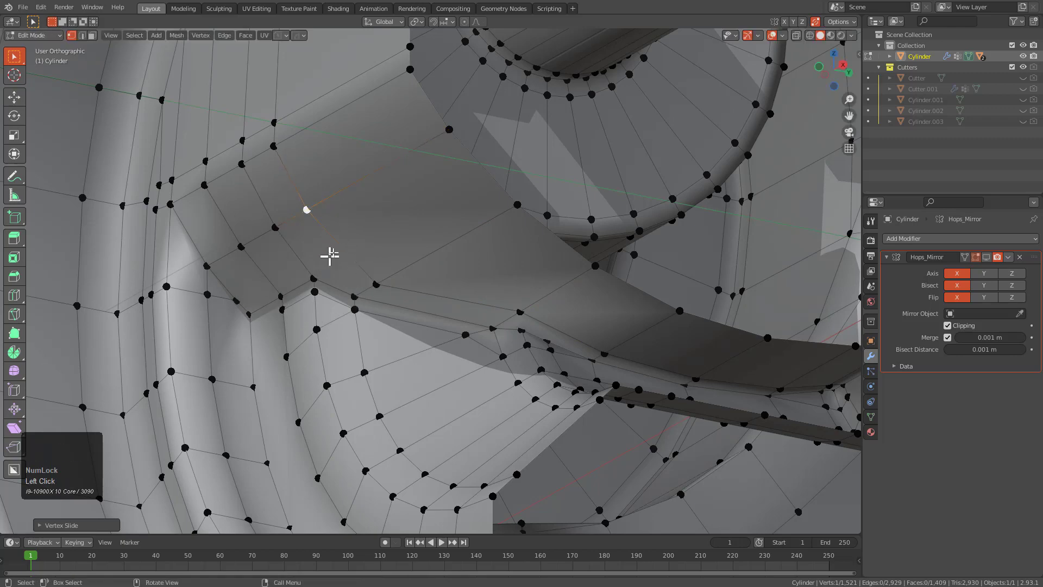
Add a loop cut along the ledge through the new connecting edge and connect its end vertex to the ledge's lower corner vertex.
left_click(343, 241)
left_click(341, 235)
left_click(334, 243)
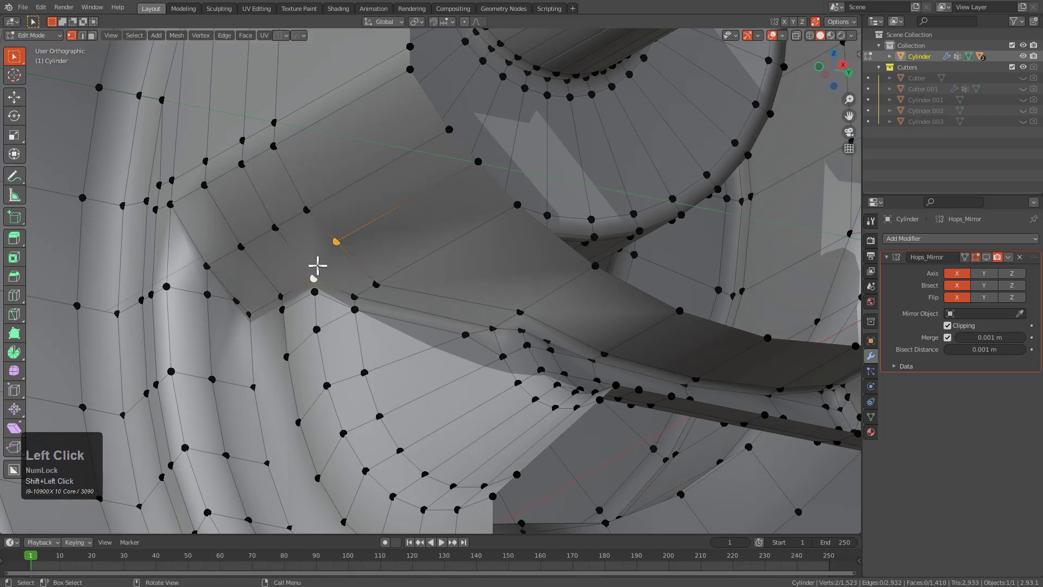
key("KP_Decimal")
scroll(472, 326, "down", 8)
key("Tab")
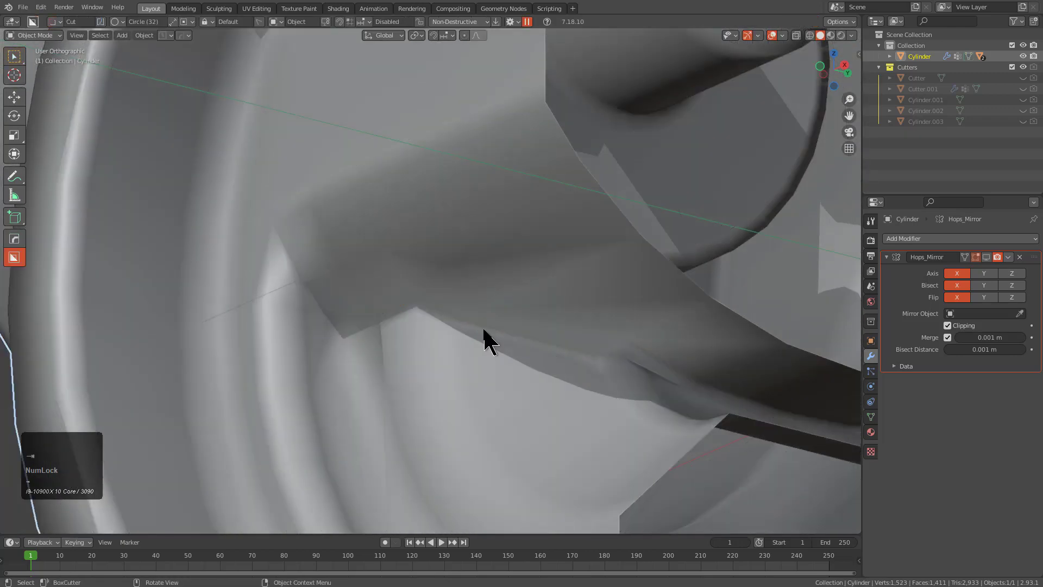
mouse_move(485, 330)
middle_mouse_down()
mouse_move(543, 340)
mouse_move(477, 333)
mouse_move(497, 316)
middle_mouse_up()
Add a vertical loop cut down the crossbar and ledge, and connect the two open vertices on the front face to the curved rim above.
key("Tab")
key("ctrl+r")
left_click(467, 190)
middle_click_drag(467, 190, 469, 292)
scroll(466, 245, "down", 3)
scroll(377, 216, "up", 5)
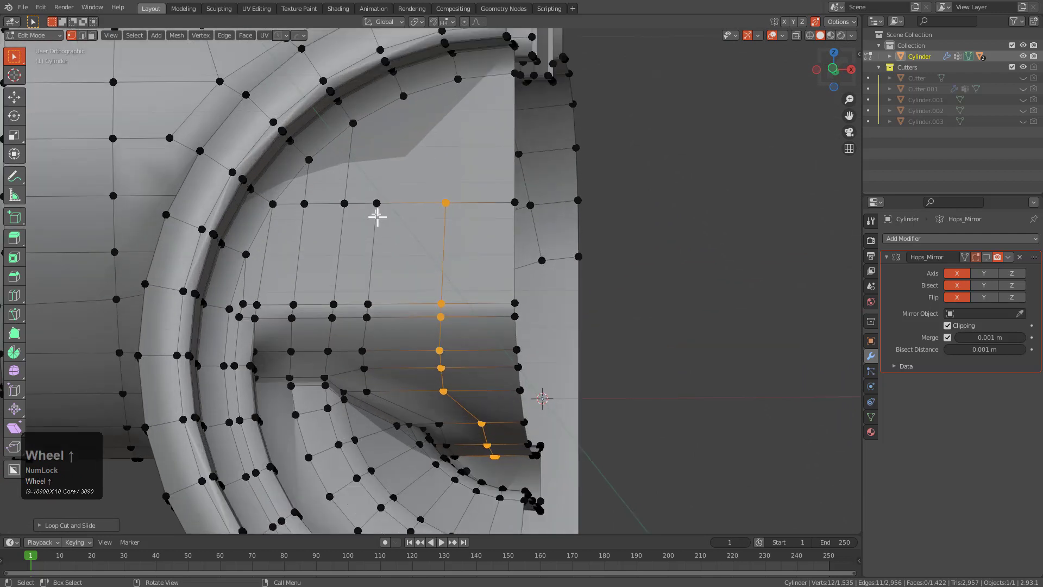
left_click(376, 182)
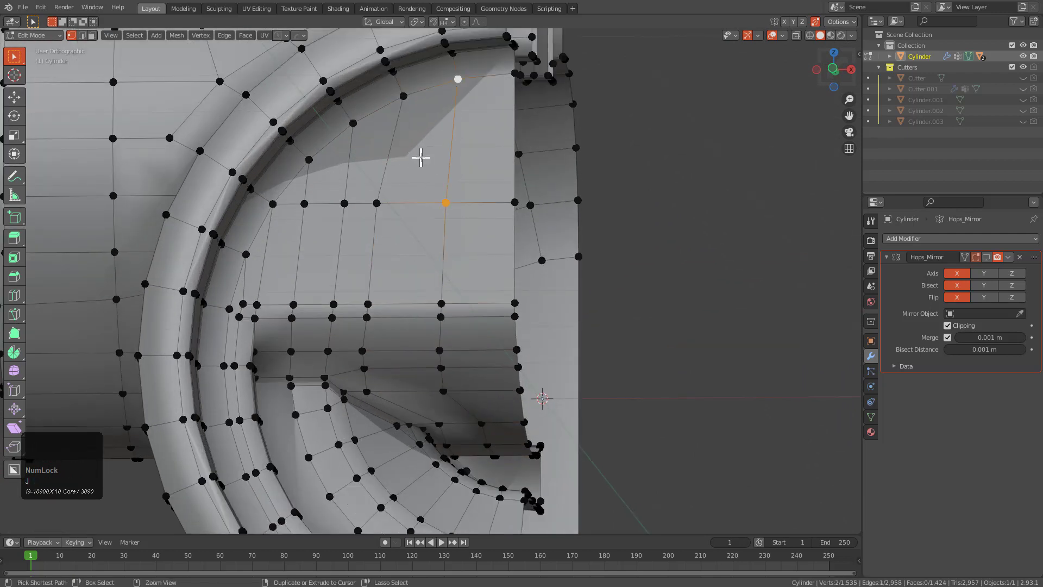
Add a loop cut across the upper part of the crossbar's front face and slide its outer end vertex inward.
key("ctrl+r")
left_click(392, 157)
left_click(391, 158)
left_click(305, 179)
key("g")
key("g")
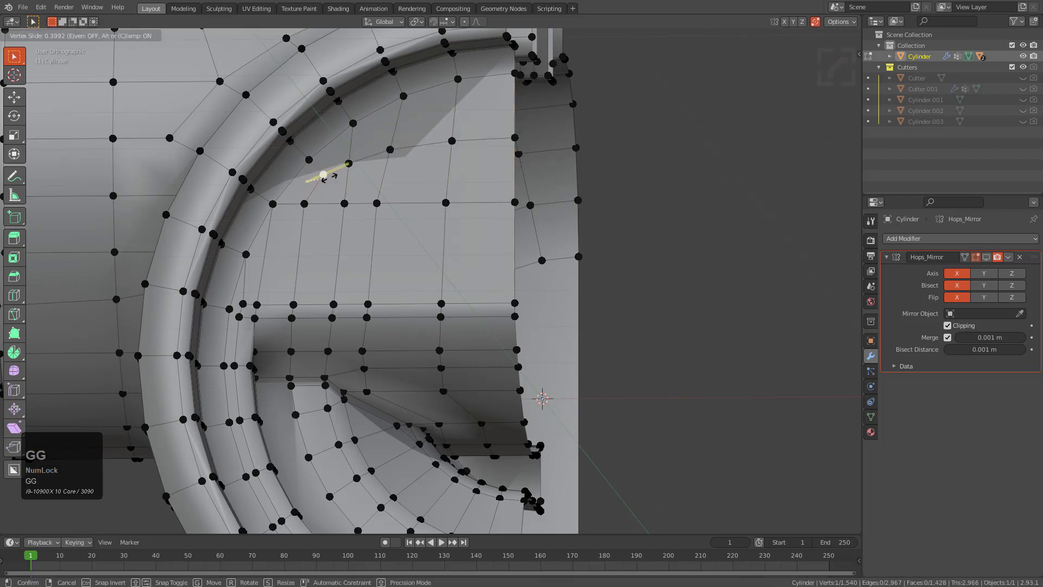
left_click(330, 177)
key("ctrl+r")
right_click(292, 216)
Set the cylinder's auto smooth angle to 45° and apply flat shading.
scroll(435, 317, "down", 1)
middle_click_drag(435, 316, 399, 319)
key("Tab")
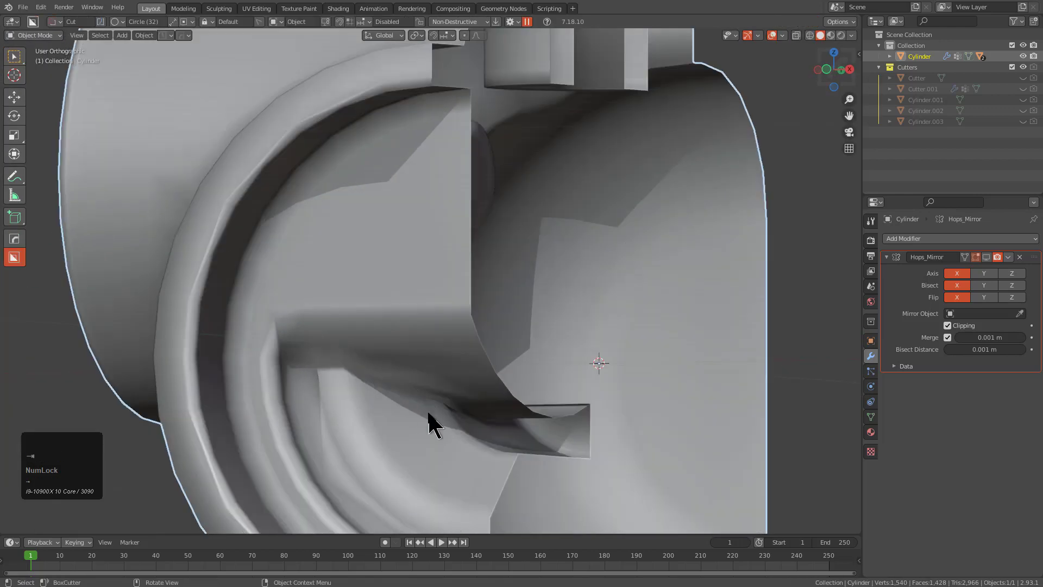
scroll(438, 351, "up", 4)
middle_click_drag(427, 412, 485, 295, "shift")
key("Tab")
scroll(445, 356, "down", 2)
key("Tab")
key("ctrl+grave")
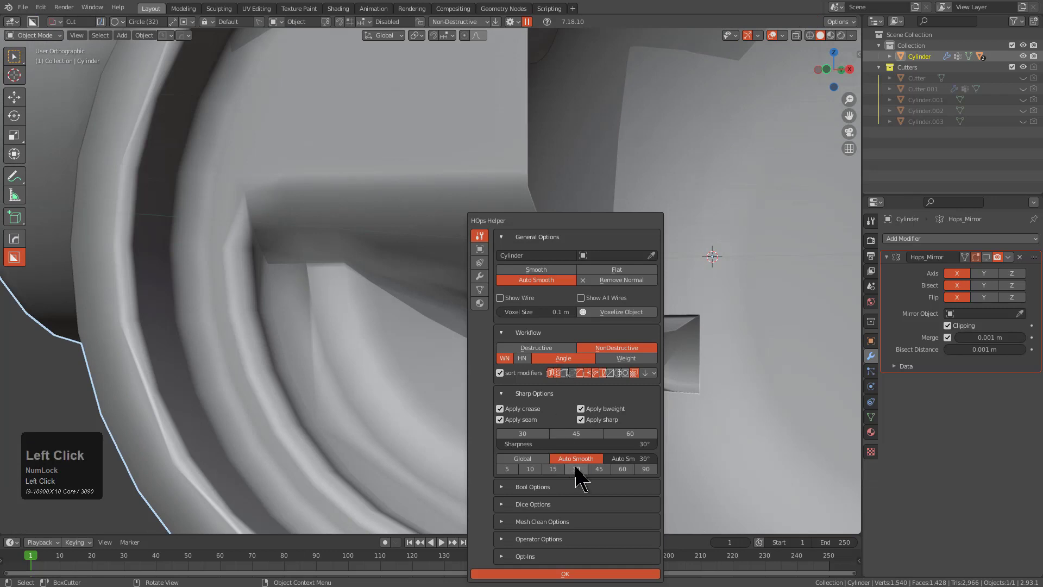
left_click(598, 469)
key("ctrl+grave")
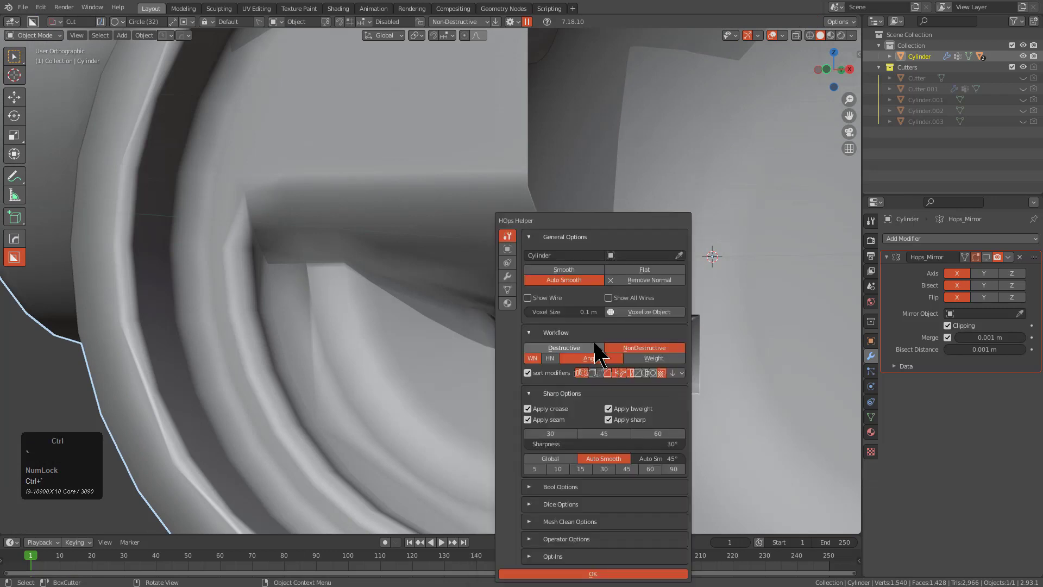
left_click(635, 271)
Add a loop cut across the ledge underside that ends on the edge above the half-round recess.
mouse_move(523, 304)
middle_mouse_down()
mouse_move(469, 292)
mouse_move(445, 313)
mouse_move(449, 305)
mouse_move(456, 298)
mouse_move(498, 342)
mouse_move(424, 291)
middle_mouse_up()
key("Tab")
scroll(477, 296, "up", 2)
scroll(449, 291, "up", 3)
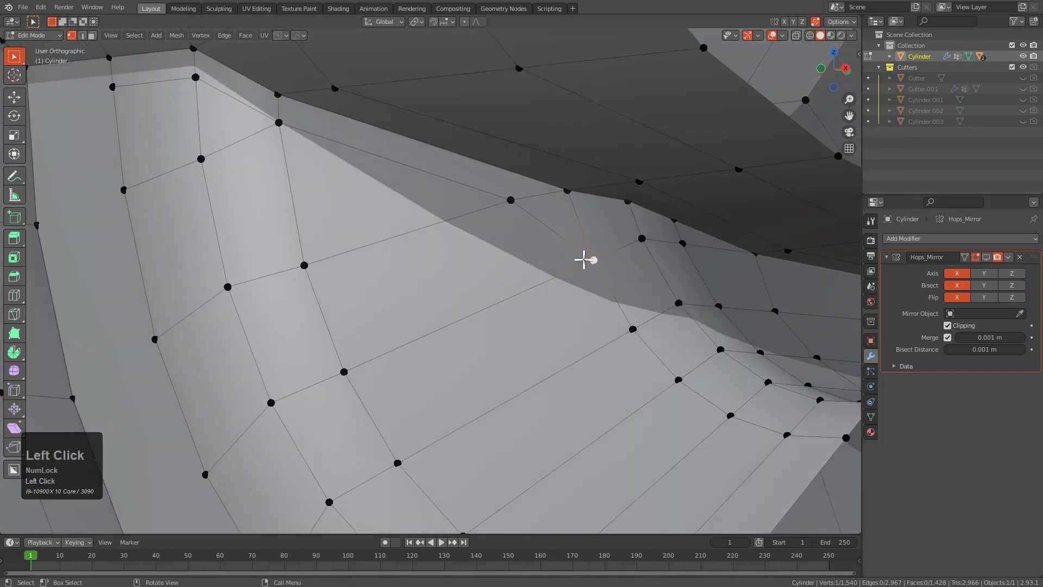
middle_click_drag(586, 245, 494, 288)
scroll(556, 235, "up", 2)
scroll(494, 243, "up", 2)
scroll(499, 286, "up", 2)
key("2")
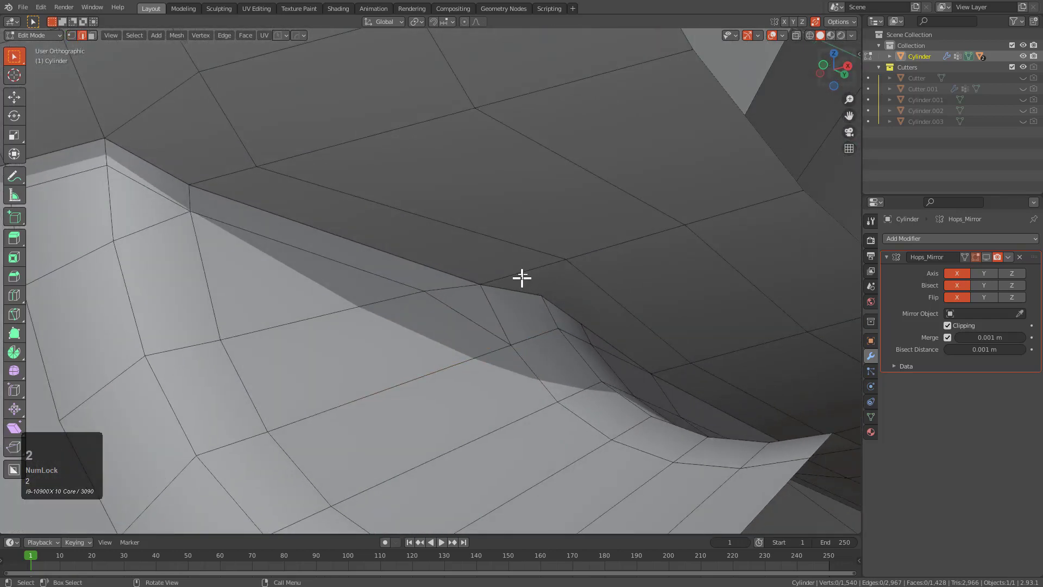
key("ctrl+r")
left_click(598, 188)
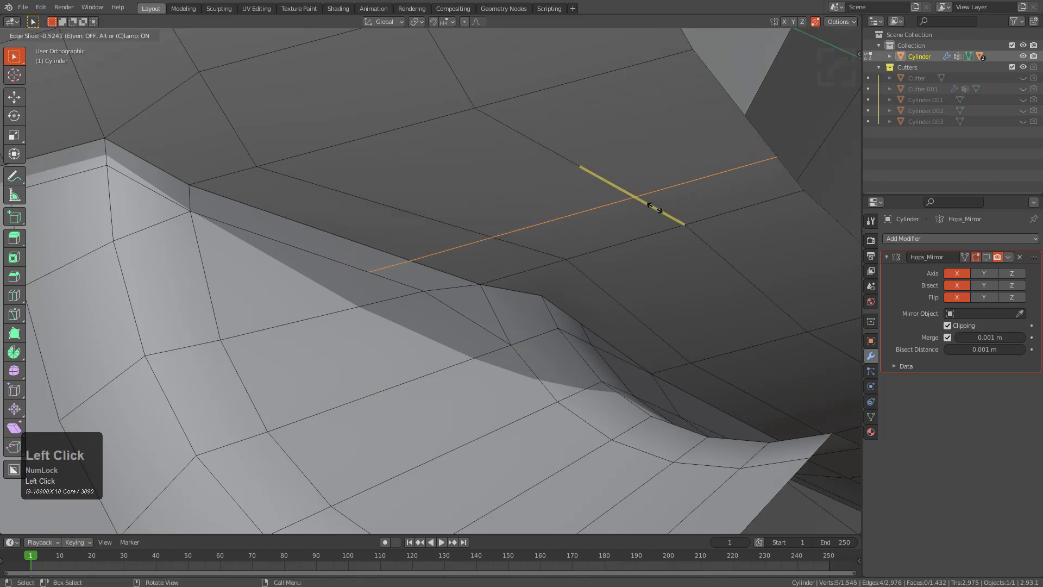
left_click(620, 186)
Slide the cut's two end vertices along the ledge edge and merge the lower one into the neighbouring recess vertex.
key("1")
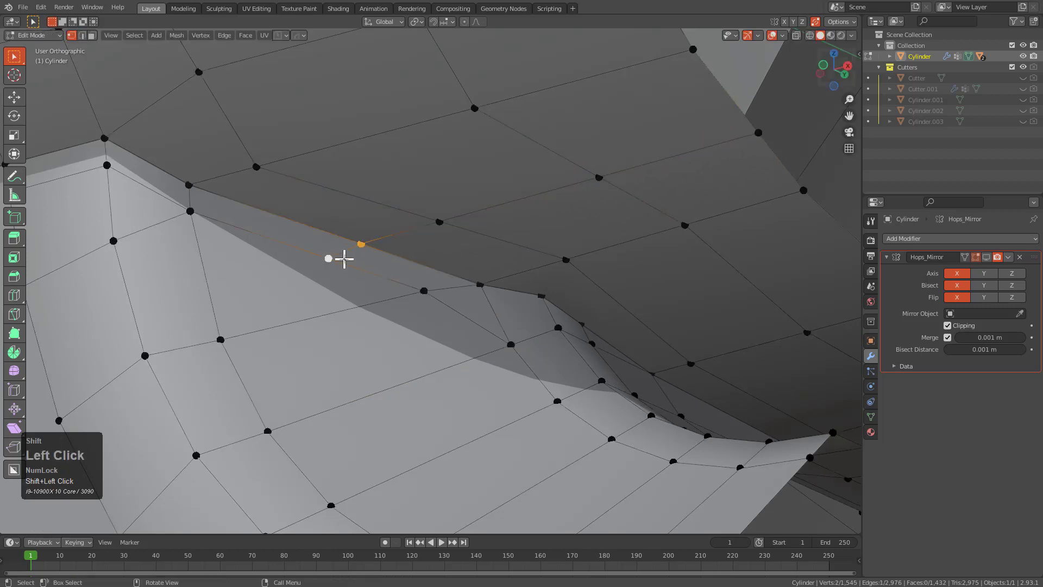
key("g")
key("g")
left_click(419, 291)
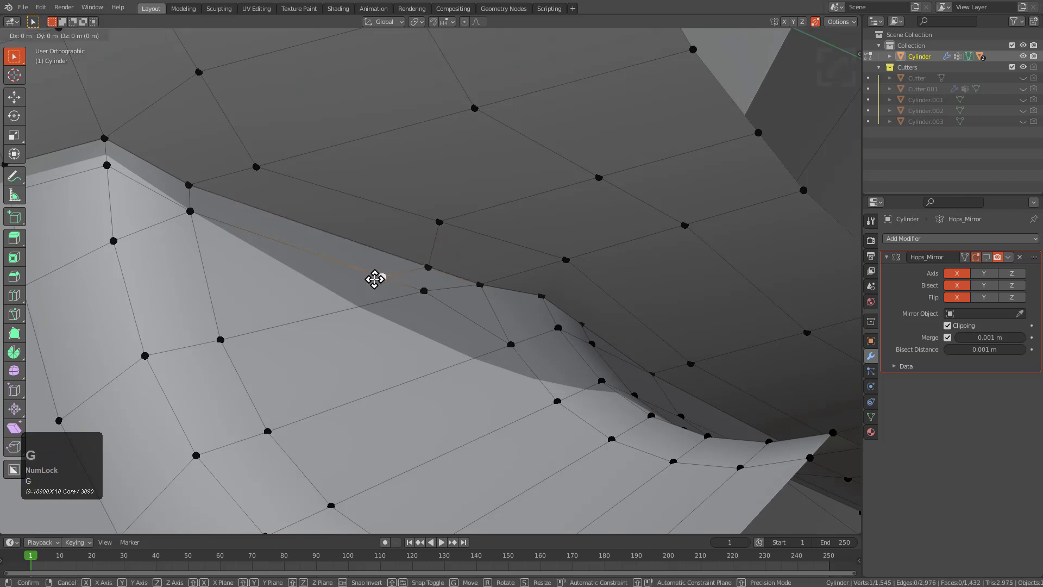
Dissolve the short diagonal edge beside the merged vertex and slide the vertex below the ledge edge upward.
key("2")
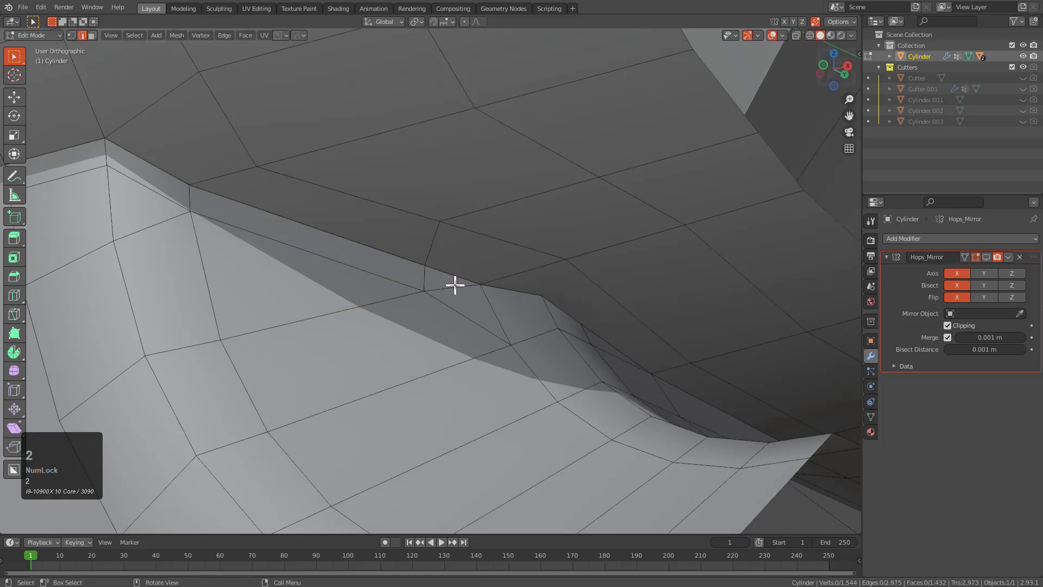
key("1")
left_click(494, 320)
key("g")
key("g")
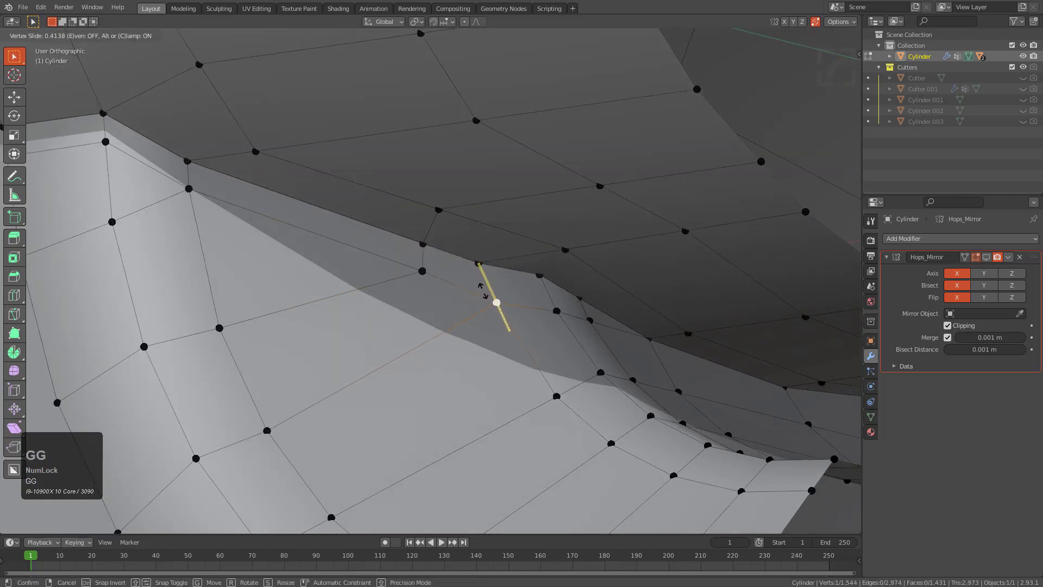
left_click(494, 302)
Connect the upper-edge vertex of the slot's end wall to two vertices on the curved support strip below.
scroll(485, 325, "down", 3)
middle_click_drag(485, 325, 412, 298)
middle_click_drag(597, 320, 465, 292, "shift")
scroll(409, 312, "up", 4)
scroll(426, 249, "down", 8)
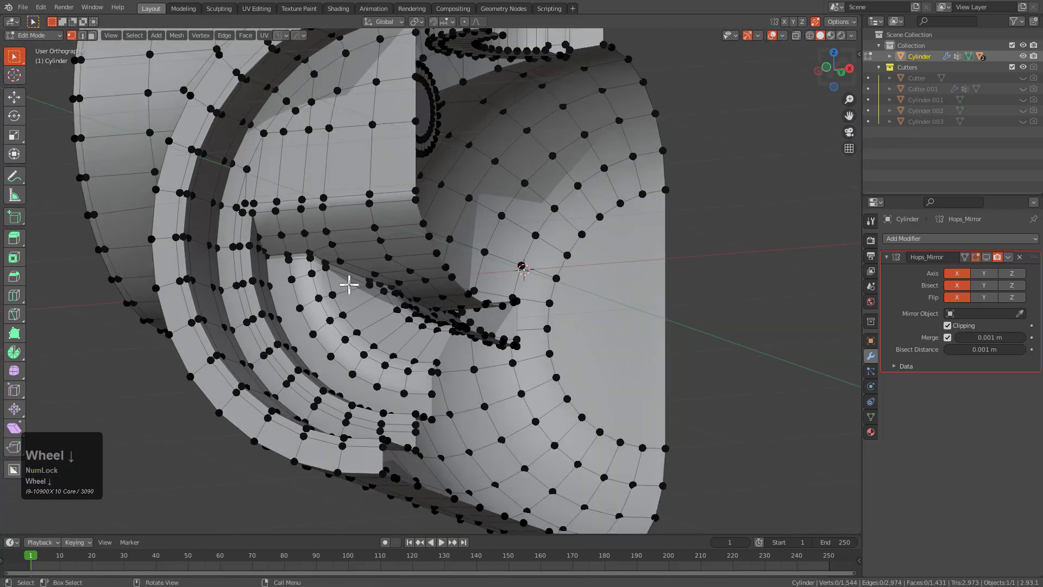
middle_click_drag(345, 284, 422, 259, "shift")
scroll(494, 321, "up", 6)
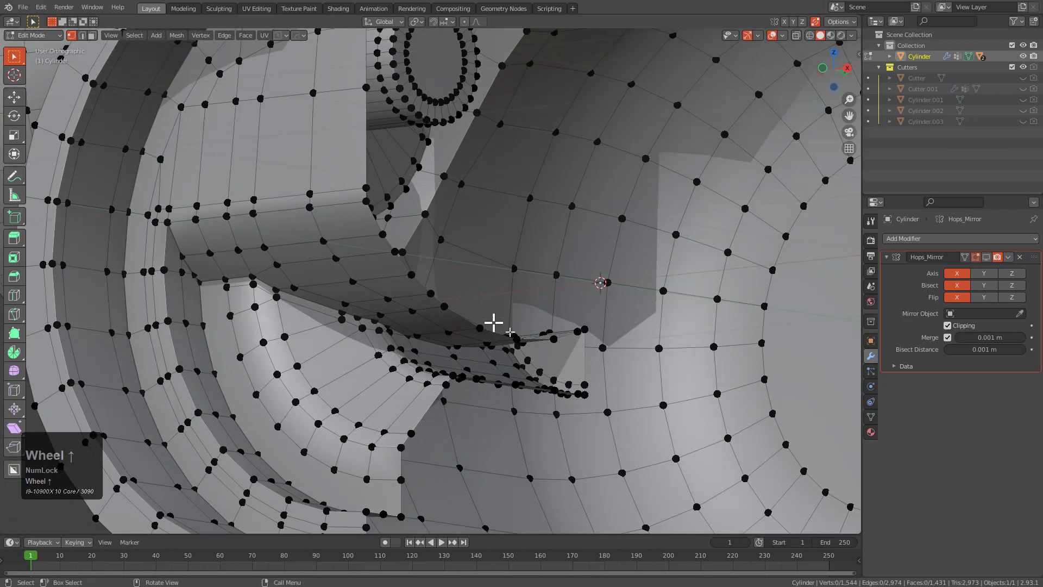
middle_click_drag(486, 275, 526, 267)
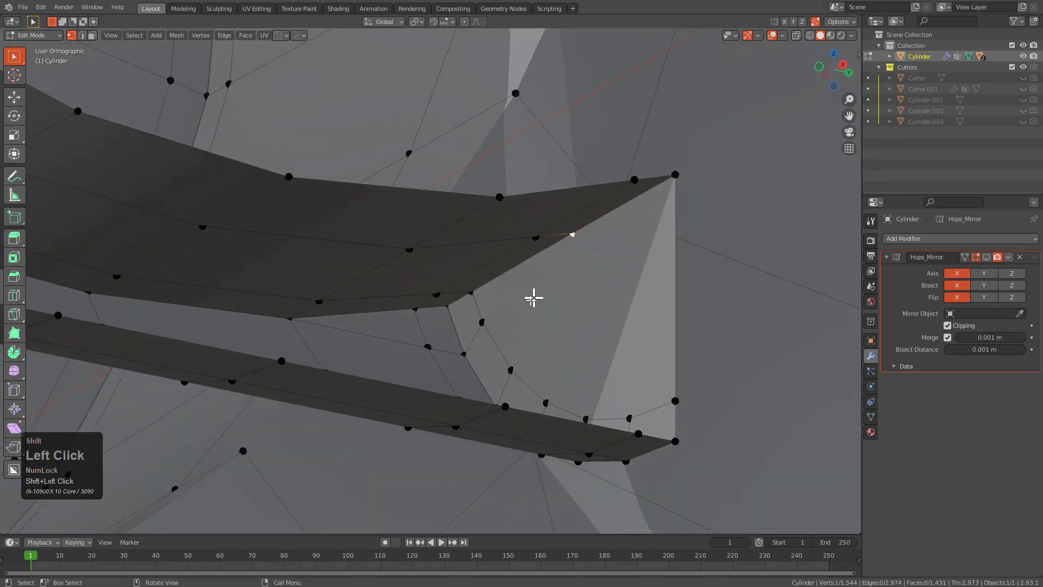
middle_click_drag(512, 357, 541, 376)
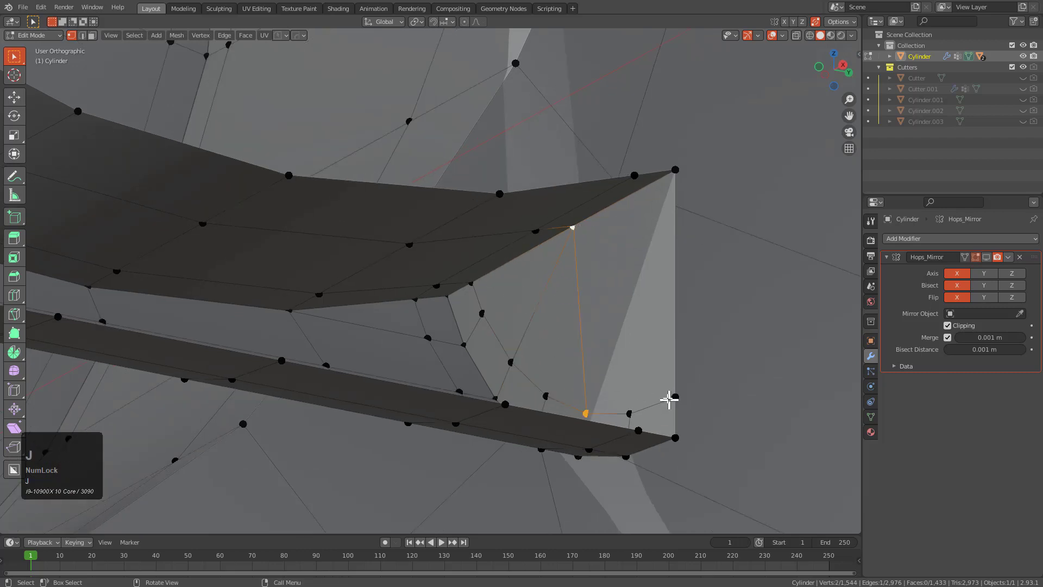
Connect the same upper-edge vertex to the last strip vertex near the mirror line on the slot's end wall.
left_click(628, 394)
middle_click_drag(579, 262, 591, 252)
scroll(543, 257, "down", 3)
middle_click_drag(503, 260, 668, 377, "shift")
scroll(647, 373, "down", 3)
middle_click_drag(336, 290, 533, 391, "shift")
scroll(553, 403, "up", 3)
scroll(545, 400, "up", 2)
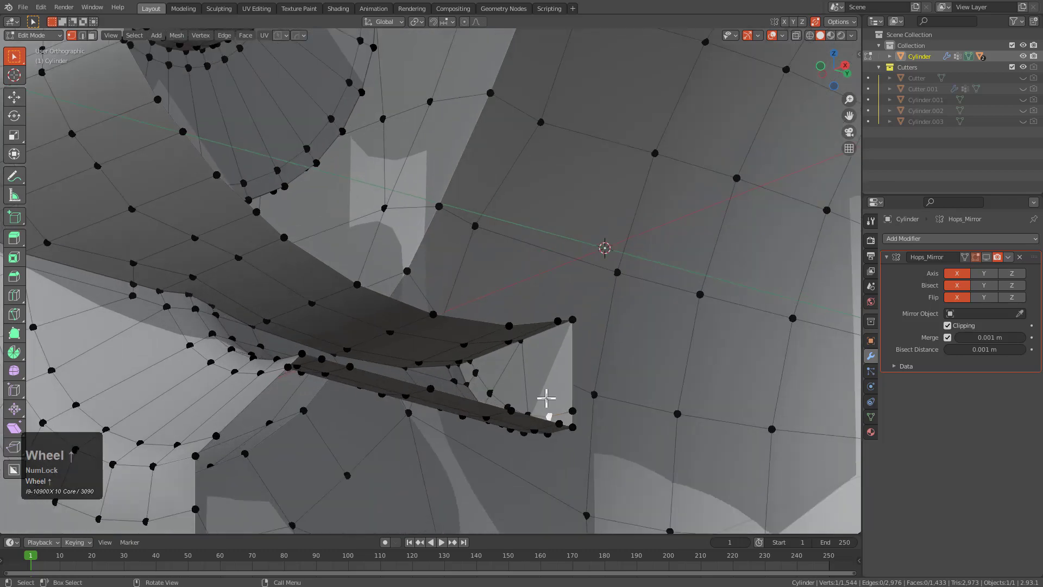
scroll(480, 298, "up", 2)
middle_click_drag(479, 298, 498, 349)
scroll(573, 311, "up", 2)
scroll(573, 311, "down", 1)
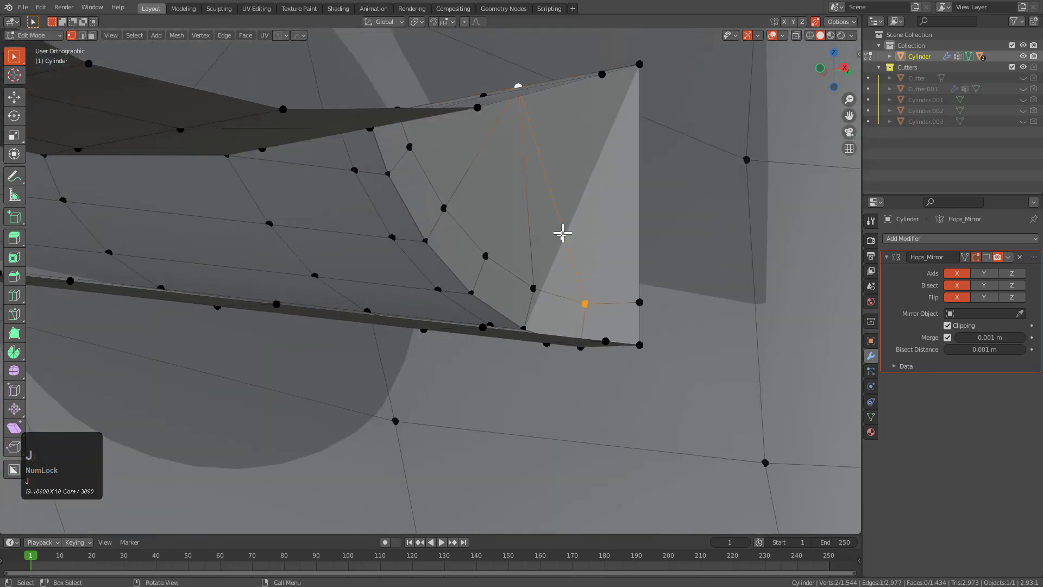
Triangulate the curved n-gon around the half-round recess and convert its triangles to quads.
middle_click_drag(562, 233, 468, 371)
scroll(416, 347, "up", 3)
middle_click_drag(370, 393, 503, 323, "shift")
key("3")
left_click(495, 312)
key("ctrl+t")
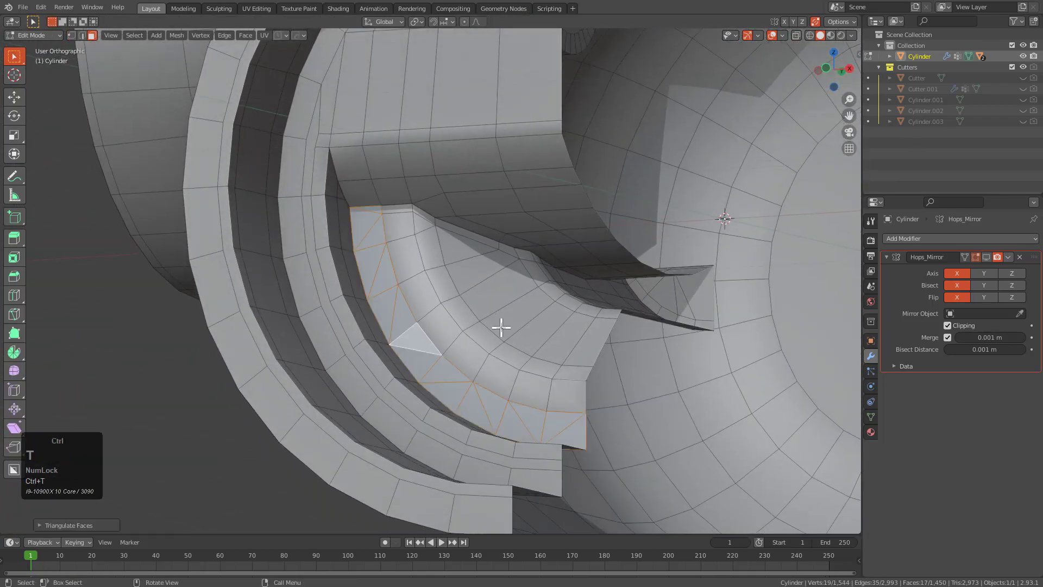
key("alt+a")
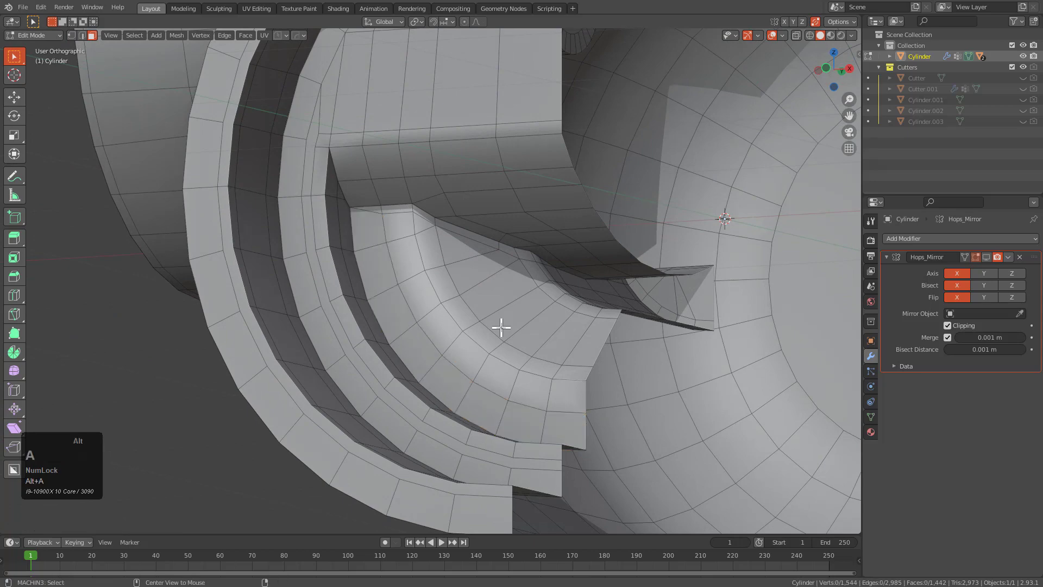
Knife a cut from the recess's upper support vertex around the corner and up across the side wall to the inner rim vertex.
middle_click_drag(423, 316, 409, 309)
scroll(466, 328, "up", 4)
middle_click_drag(378, 239, 447, 315, "shift")
key("1")
scroll(546, 303, "up", 3)
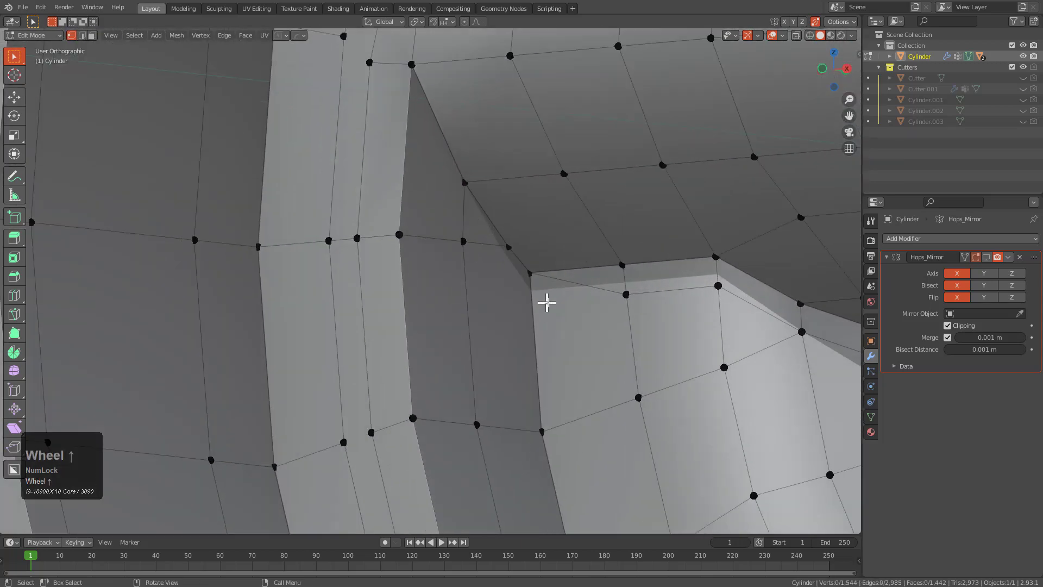
key("k")
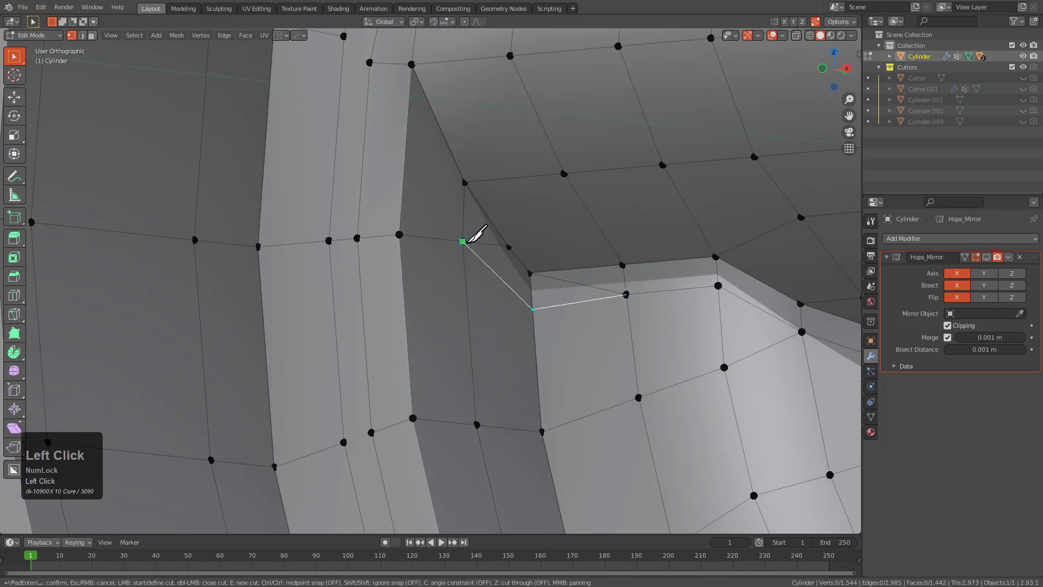
scroll(407, 129, "down", 1)
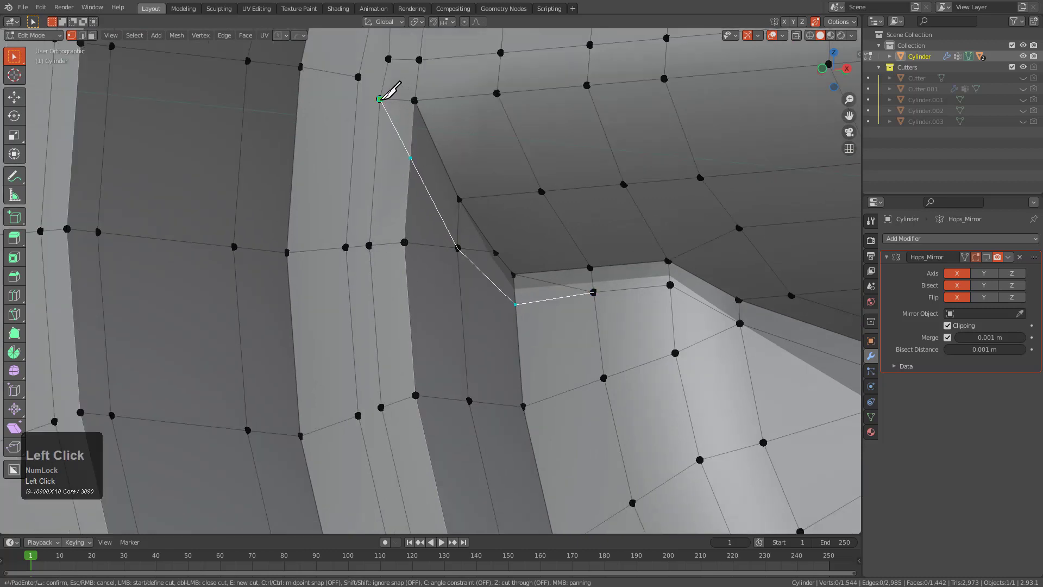
key("KP_Enter")
Slide the stray vertex on the ledge's side edge up into the vertex above to merge them.
scroll(513, 330, "up", 2)
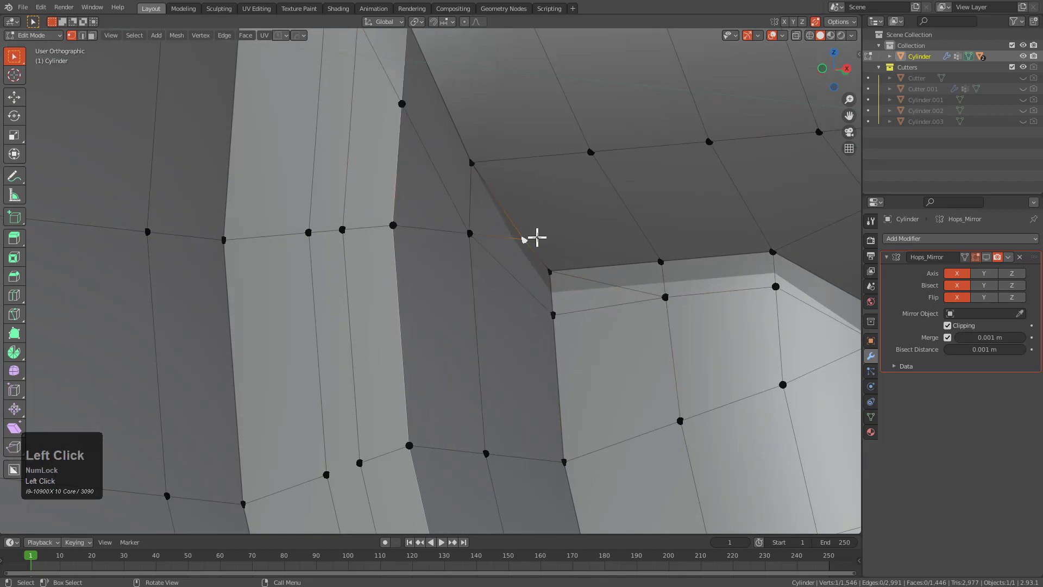
key("g")
key("g")
left_click(484, 168)
key("g")
key("g")
left_click(486, 168)
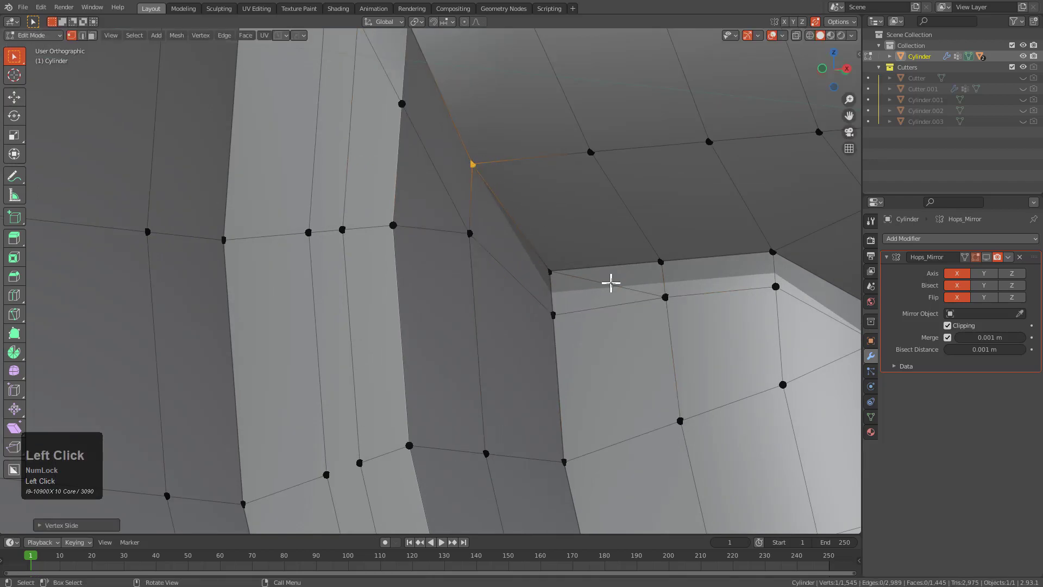
Dissolve the stray edge on the narrow strip between the slot's inner corner and the recess.
key("2")
left_click(610, 284)
key("ctrl+x")
scroll(640, 312, "down", 3)
scroll(524, 326, "down", 3)
middle_click_drag(668, 340, 528, 287)
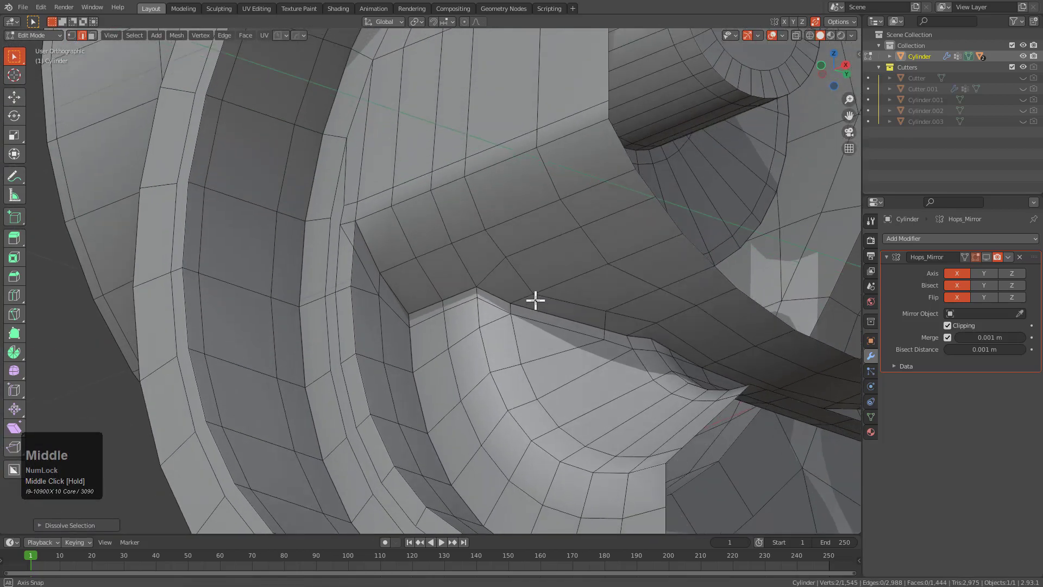
Knife a cut from the vertex beside the recess corner across the crossbar's underside to the slot's end wall.
scroll(537, 302, "up", 2)
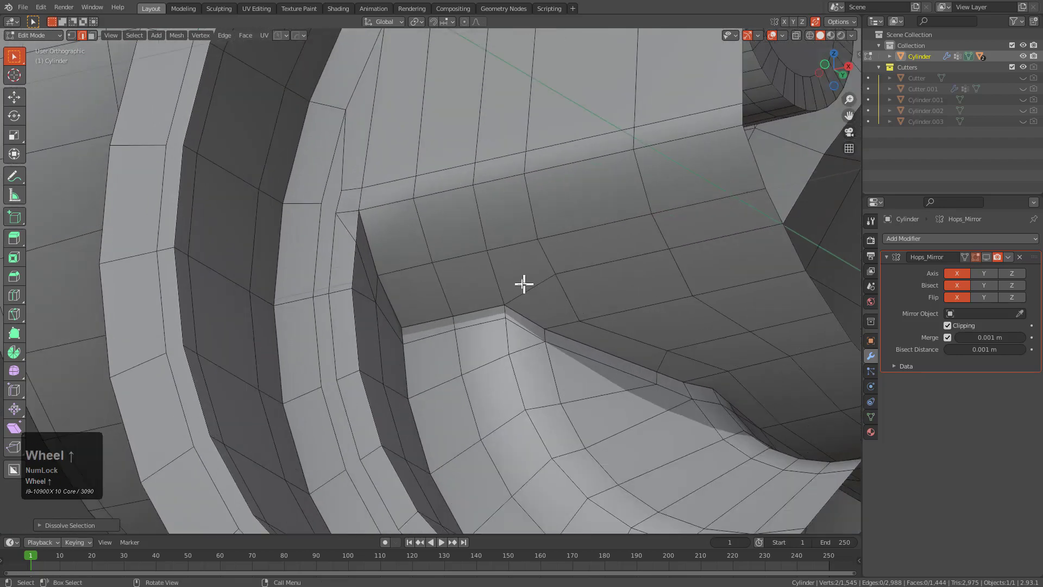
scroll(522, 304, "up", 1)
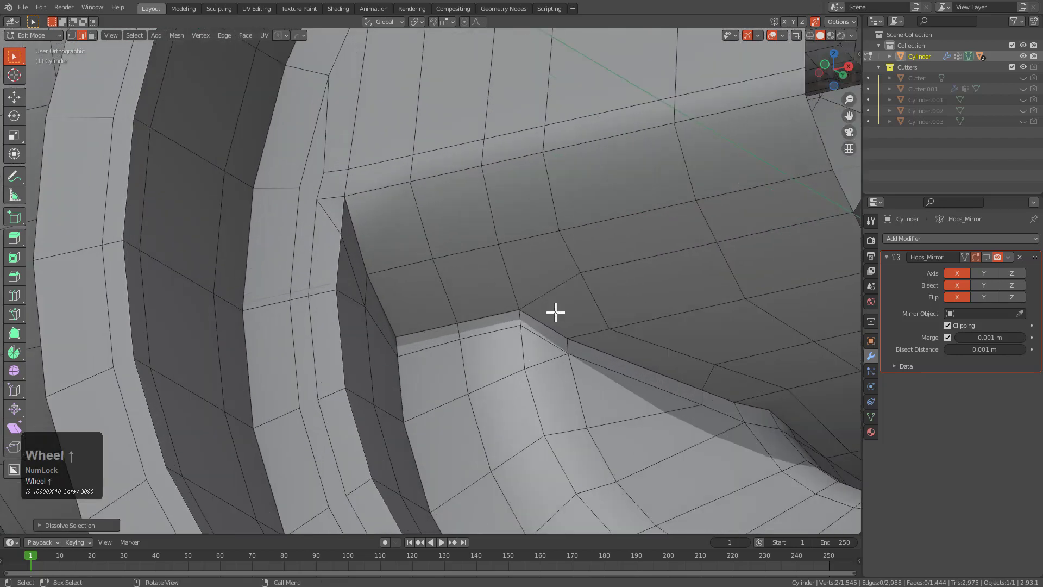
key("1")
left_click(526, 310)
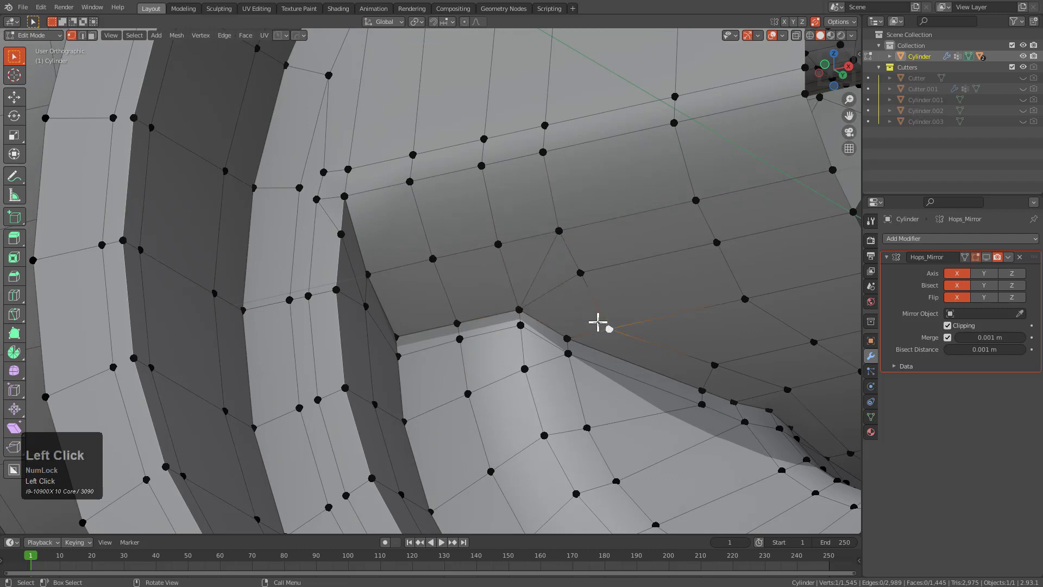
key("j")
key("k")
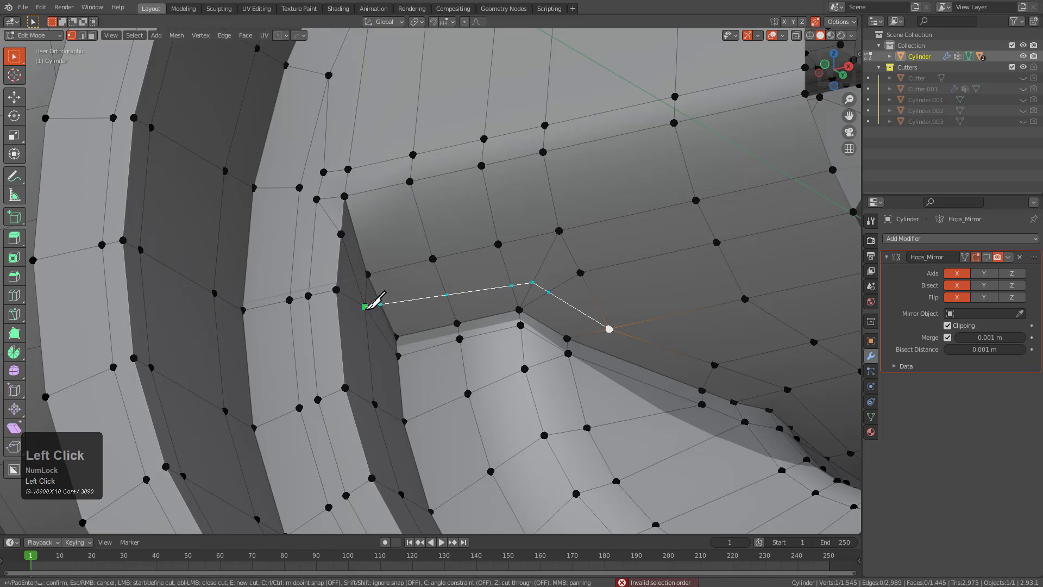
key("KP_Enter")
Slide the extra cut vertices above the recess corner into the neighbouring vertex to merge them into one.
scroll(597, 307, "up", 3)
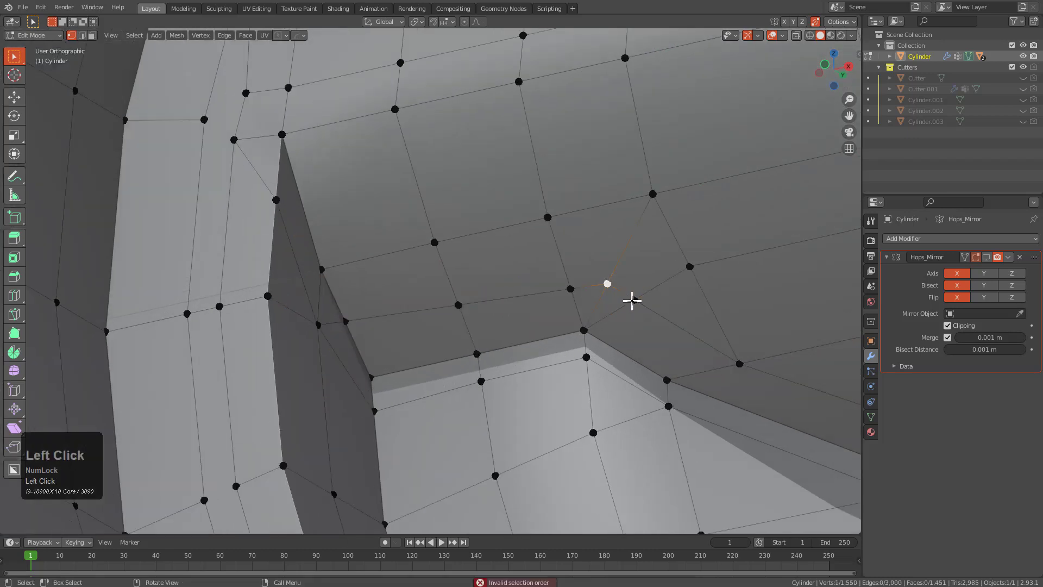
key("g")
key("g")
left_click(608, 285)
key("g")
key("g")
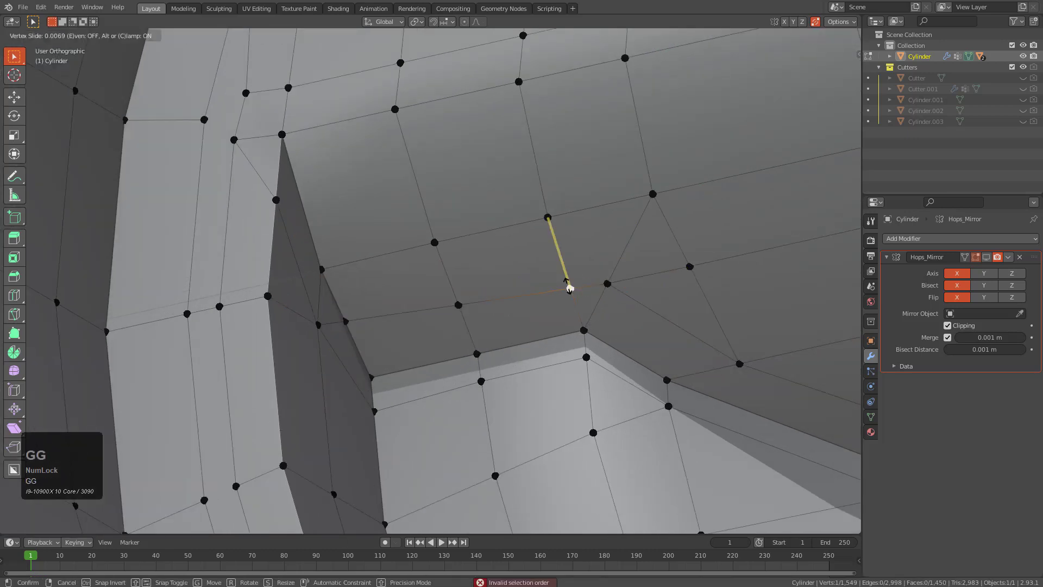
left_click(616, 285)
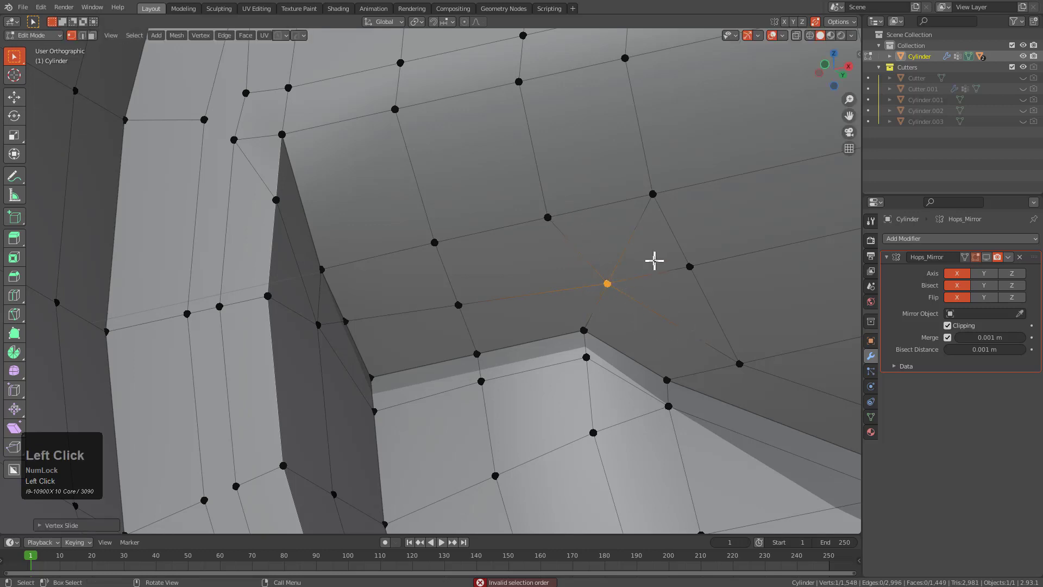
Dissolve the diagonal edge running up from the merged vertex on the crossbar's underside.
key("2")
left_click(626, 245)
key("ctrl+x")
Edge-slide the three-edge path running from the crossbar's underside up onto its front face.
scroll(644, 318, "down", 2)
middle_click_drag(644, 319, 475, 266)
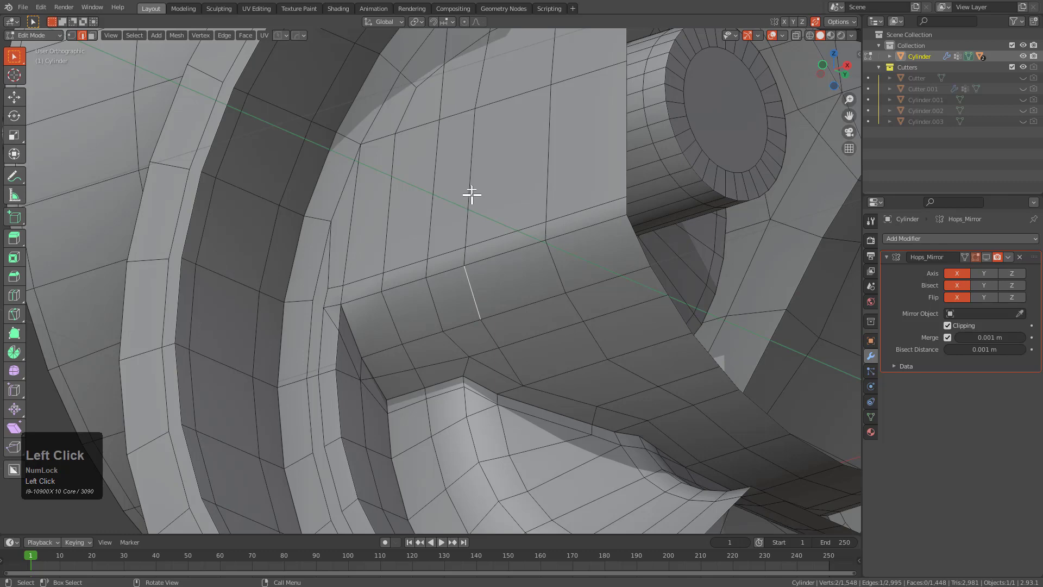
left_click(471, 178, "ctrl")
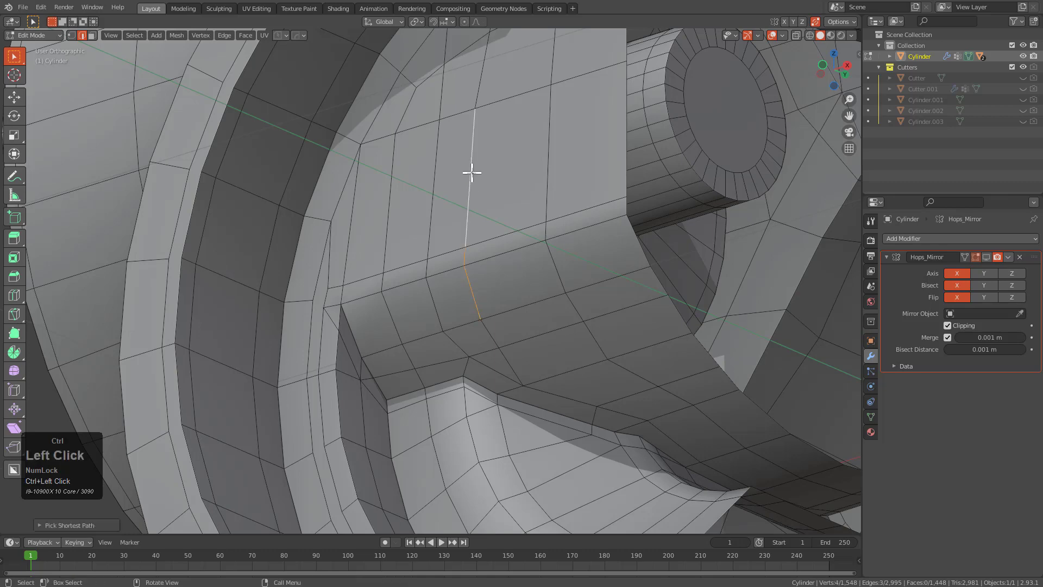
key("g")
key("g")
left_click(487, 174)
Triangulate the long curved n-gon on the inner ring's front face and convert its triangles to quads.
middle_click_drag(491, 179, 455, 258)
scroll(455, 258, "down", 3)
middle_click_drag(455, 258, 468, 286, "shift")
scroll(471, 285, "up", 2)
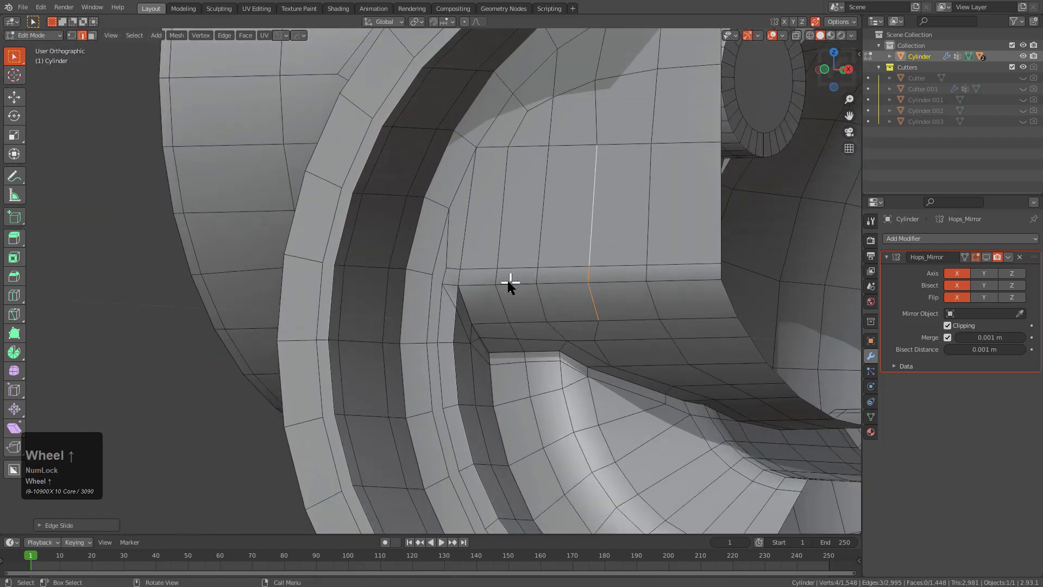
scroll(503, 284, "up", 2)
key("1")
scroll(453, 331, "down", 3)
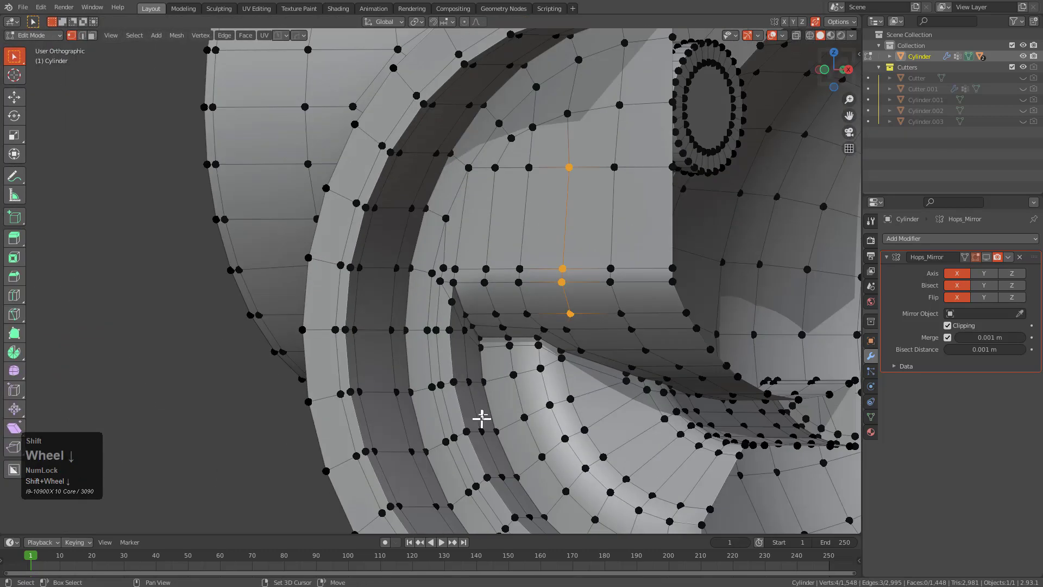
middle_click_drag(482, 419, 463, 246, "shift")
scroll(505, 337, "up", 1)
middle_click_drag(526, 372, 542, 390)
scroll(548, 402, "up", 1)
key("3")
left_click(565, 440)
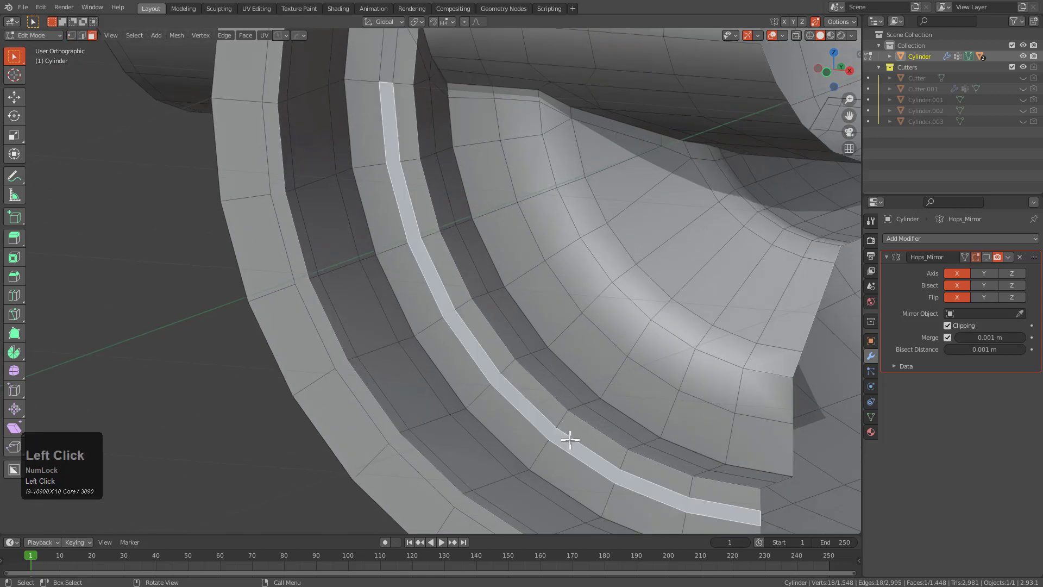
scroll(536, 368, "down", 2)
scroll(536, 367, "up", 2)
key("ctrl+t")
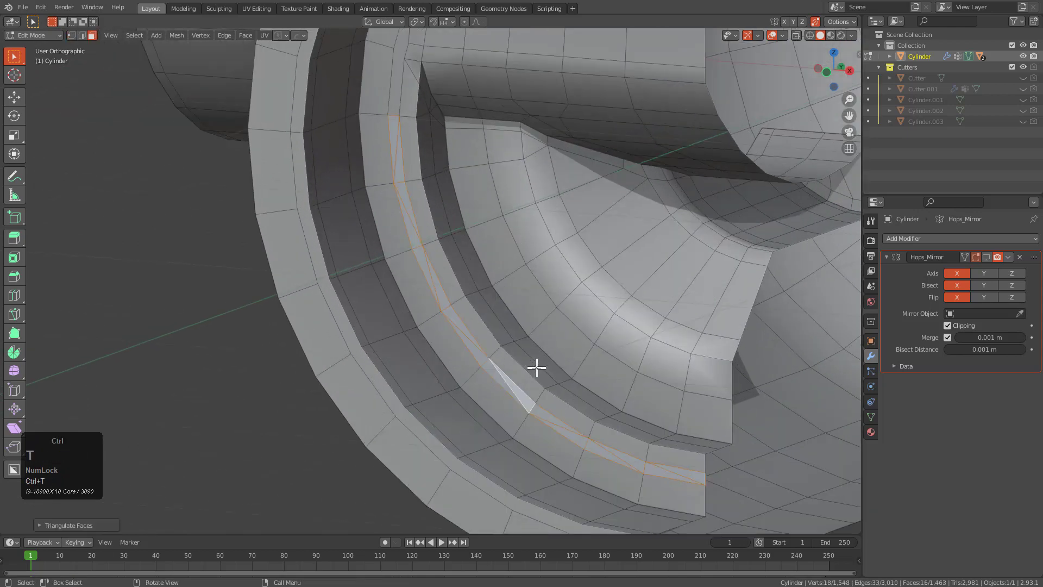
key("alt+a")
Connect the two vertices beside the crossbar's upper corner and add a centred loop cut along its edge strip.
scroll(507, 481, "up", 4)
key("1")
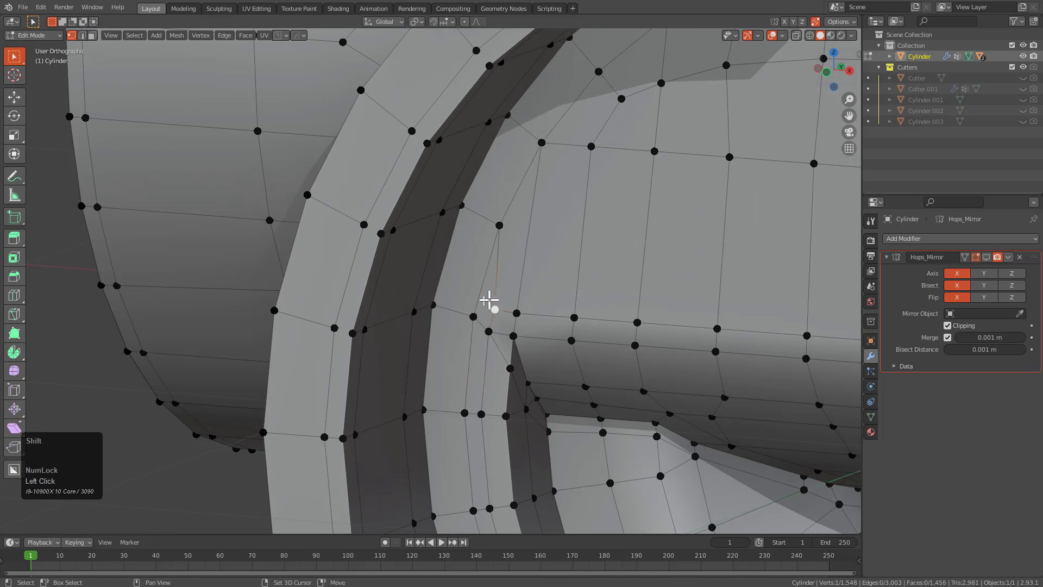
scroll(512, 309, "up", 2)
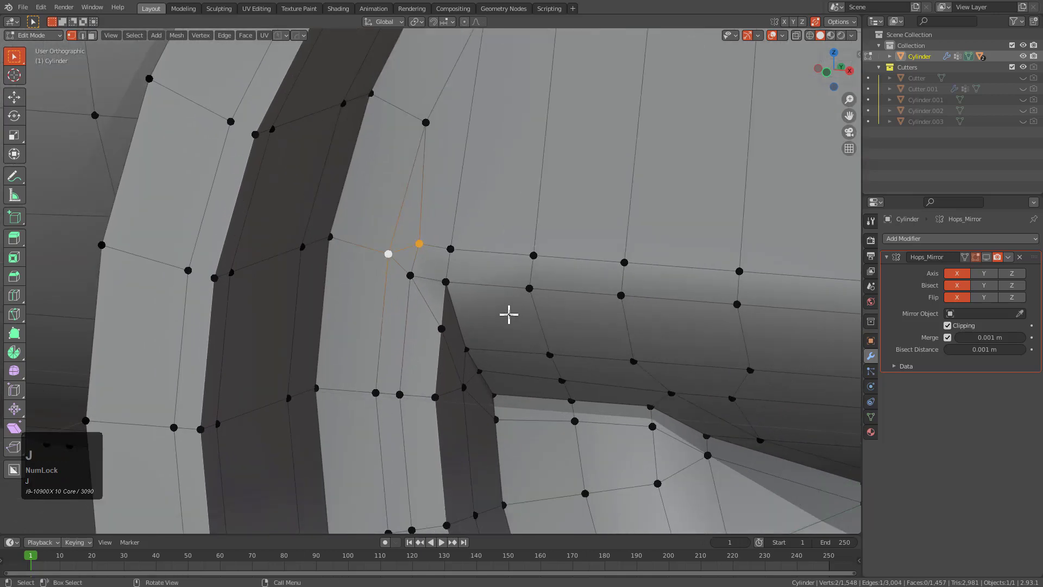
key("ctrl+r")
left_click(450, 271)
right_click(451, 271)
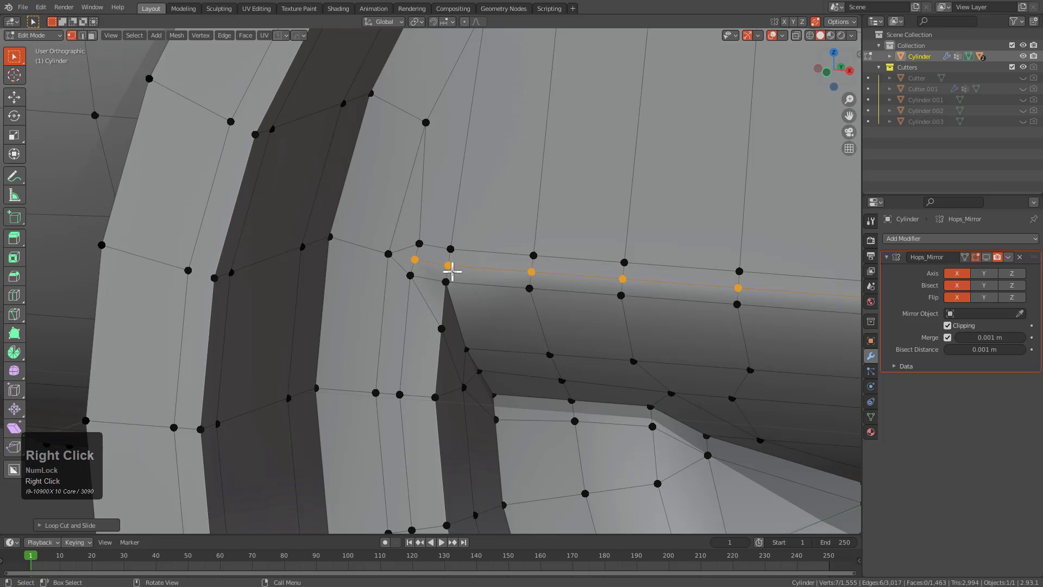
Slide the new loop's corner vertex inward toward the crossbar.
left_click(416, 260)
key("g")
key("g")
left_click(431, 263)
Select the new loop's vertices along the crossbar strip and slide them slightly toward the lower edge.
left_click(493, 268, "alt")
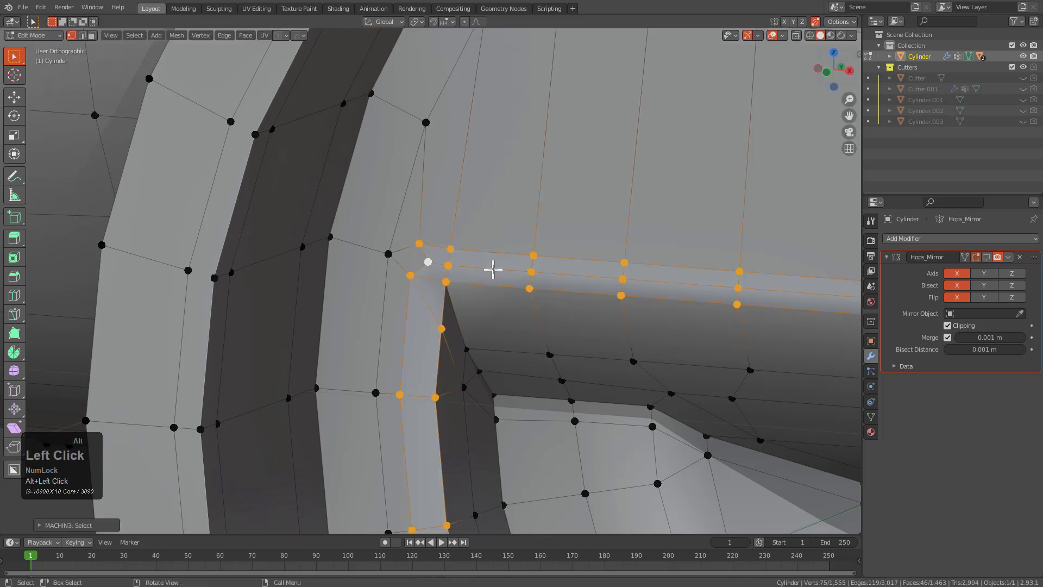
key("g")
right_click(493, 269)
left_click(631, 280)
scroll(630, 279, "down", 2)
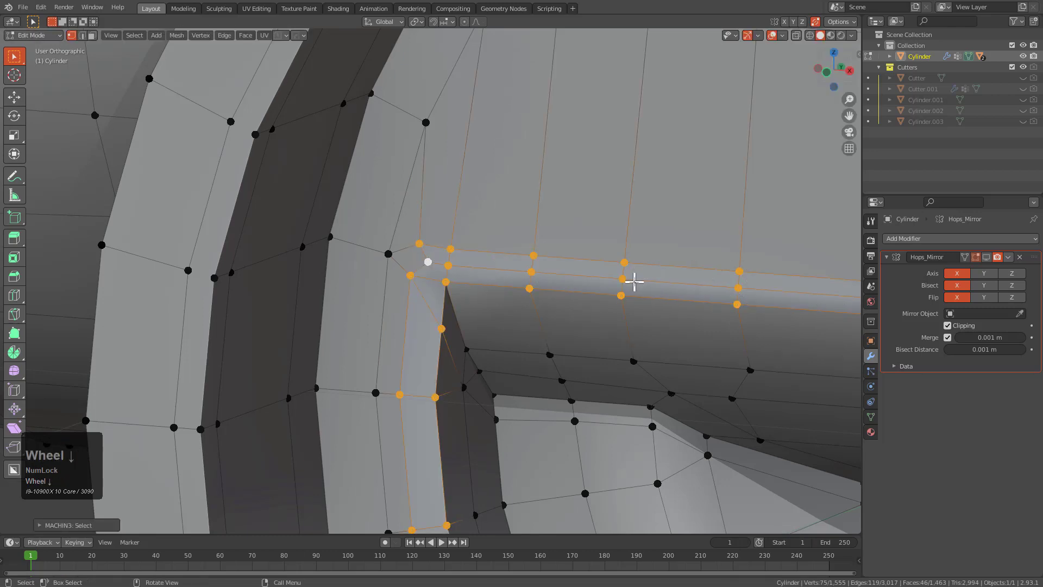
left_click(769, 291)
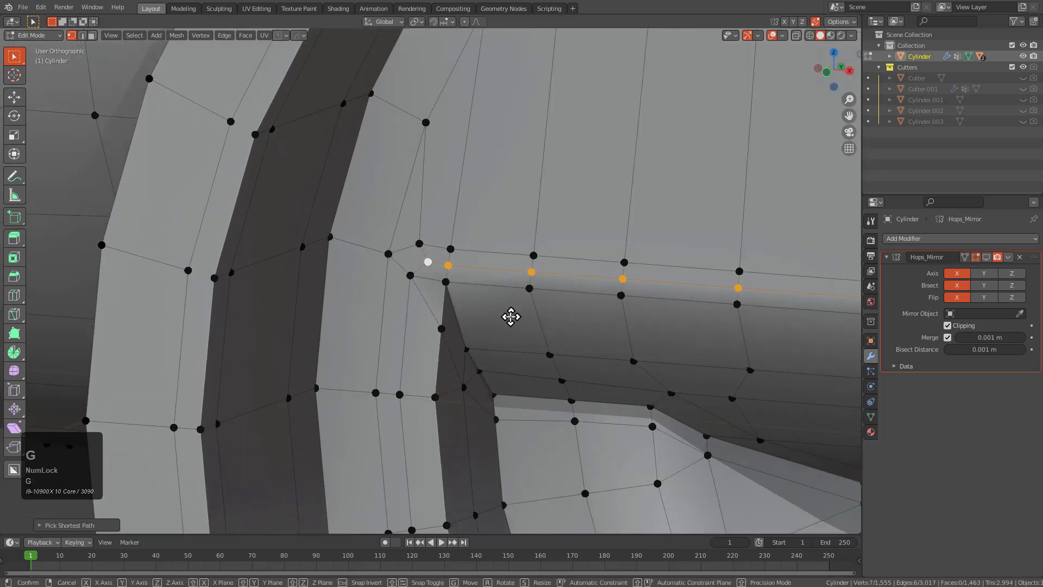
key("g")
key("g")
left_click(510, 316)
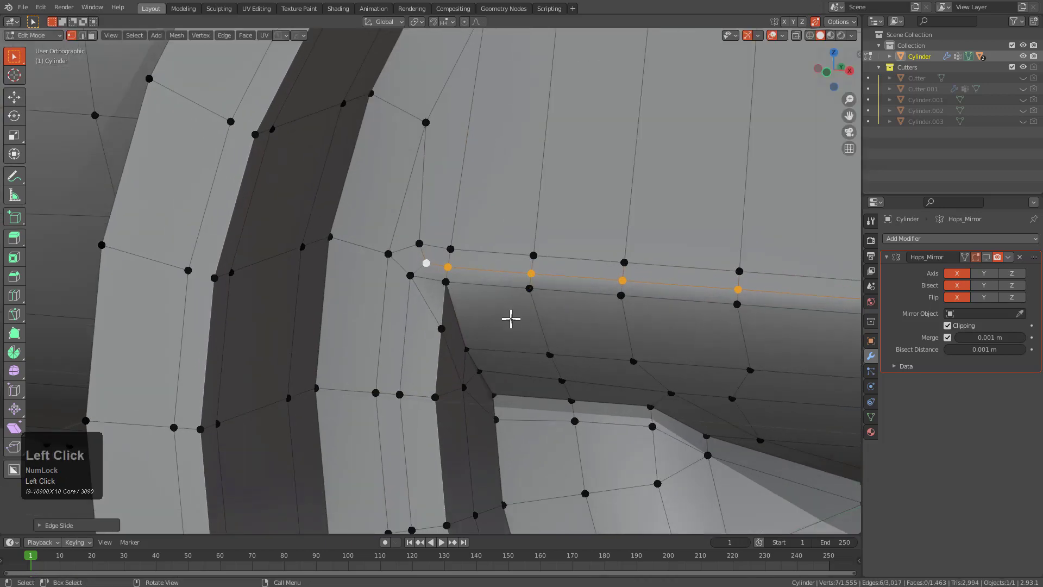
Return to Object Mode and enable the mirror modifier's viewport display to check the whole part.
scroll(492, 318, "down", 2)
scroll(492, 318, "down", 1)
middle_click_drag(492, 318, 506, 343)
key("Tab")
scroll(548, 333, "down", 1)
scroll(506, 343, "down", 1, "shift")
left_click(986, 257)
scroll(503, 302, "down", 4)
middle_click_drag(502, 298, 483, 315, "shift")
middle_click_drag(502, 312, 556, 304)
scroll(556, 304, "up", 3)
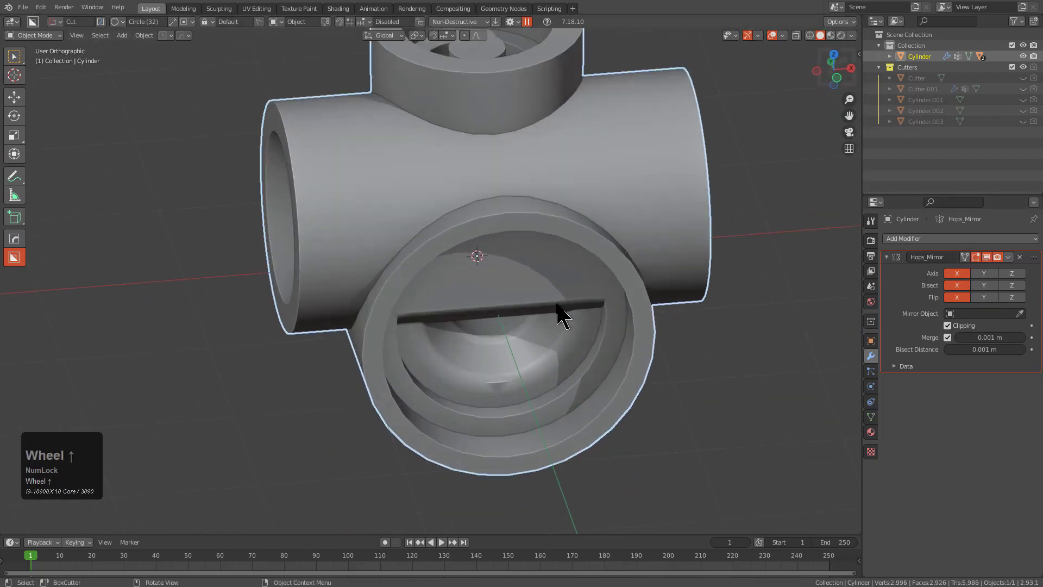
key("Tab")
middle_click_drag(570, 364, 531, 260, "shift")
scroll(546, 296, "up", 8)
left_click(564, 333)
key("g")
right_click(554, 347)
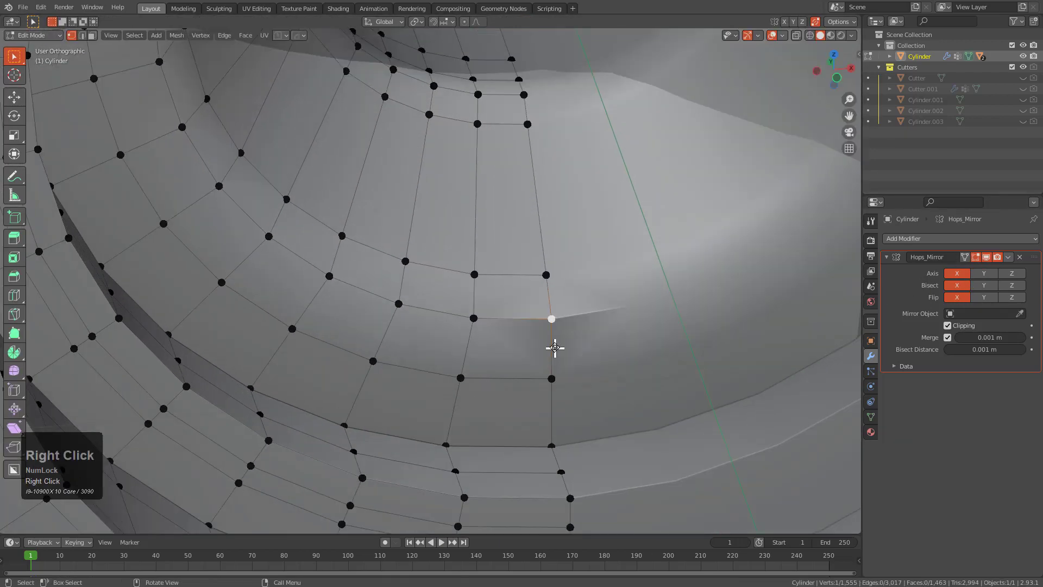
Set the cylinder's auto smooth angle to 60° in the HOps Helper.
key("Tab")
key("ctrl+grave")
left_click(709, 470)
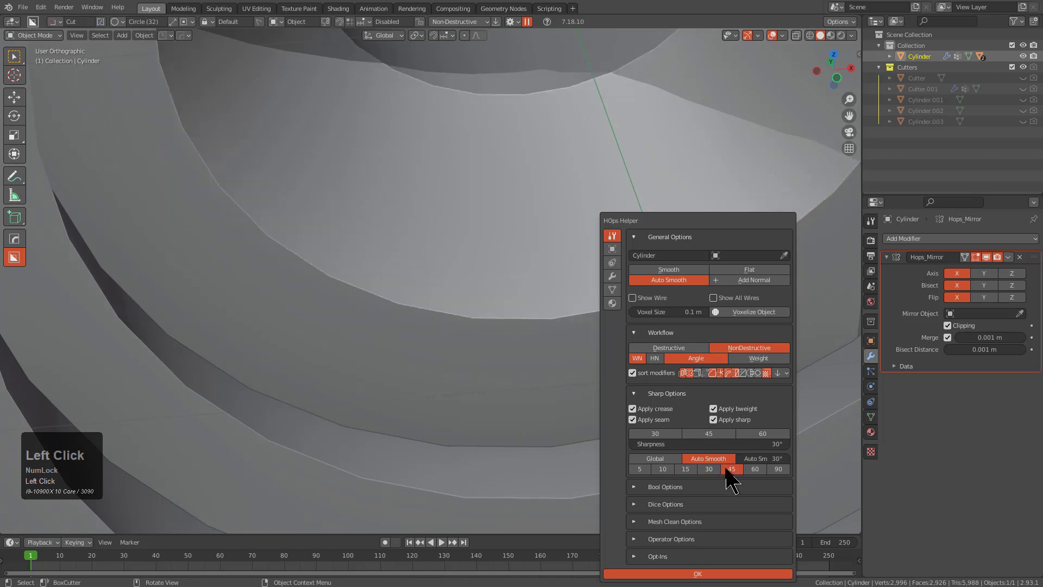
left_click(728, 470)
left_click(715, 470)
left_click(750, 471)
scroll(575, 375, "down", 5)
middle_click_drag(543, 298, 515, 328)
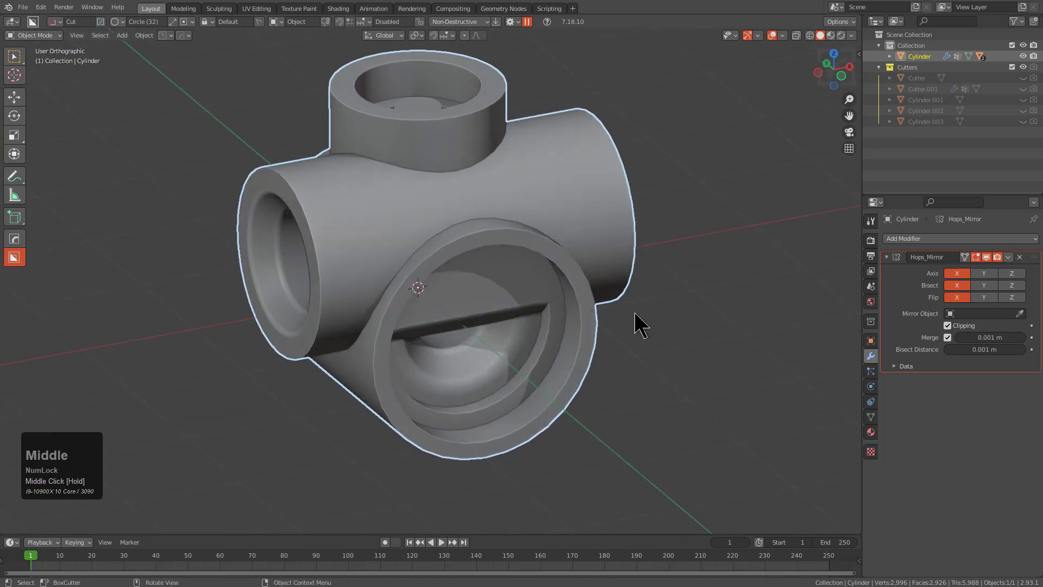
Add a level 2 subdivision surface to the mirrored cylinder.
key("ctrl+1")
key("ctrl+2")
scroll(554, 303, "up", 1)
middle_click_drag(637, 325, 543, 299)
Triangulate the thin curved n-gon along the upper front rim and convert its triangles to quads.
key("Tab")
scroll(456, 257, "up", 3)
key("3")
scroll(543, 298, "up", 3)
key("3")
left_click(504, 241)
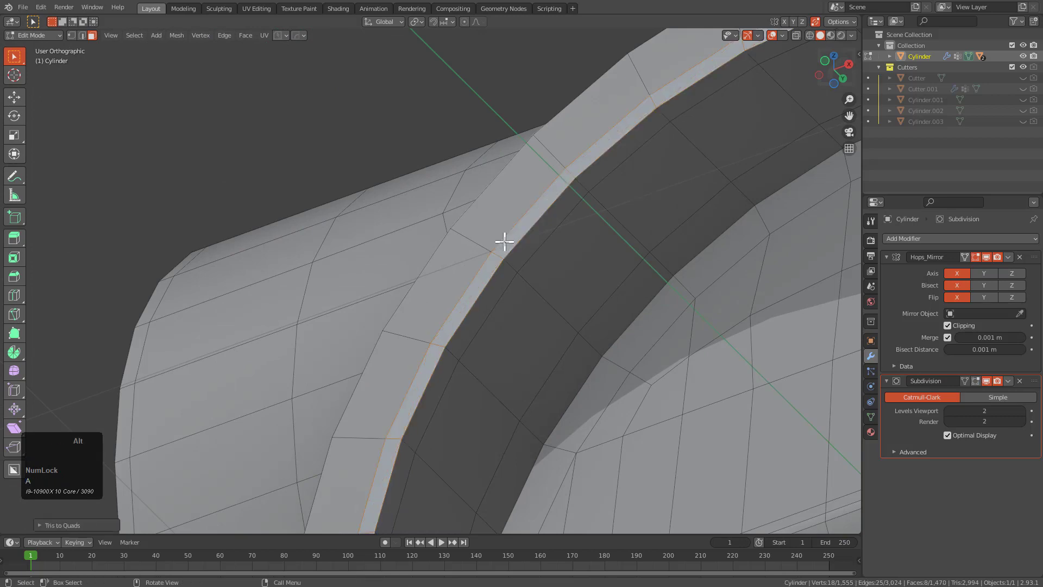
middle_click_drag(504, 241, 533, 300)
key("alt+a")
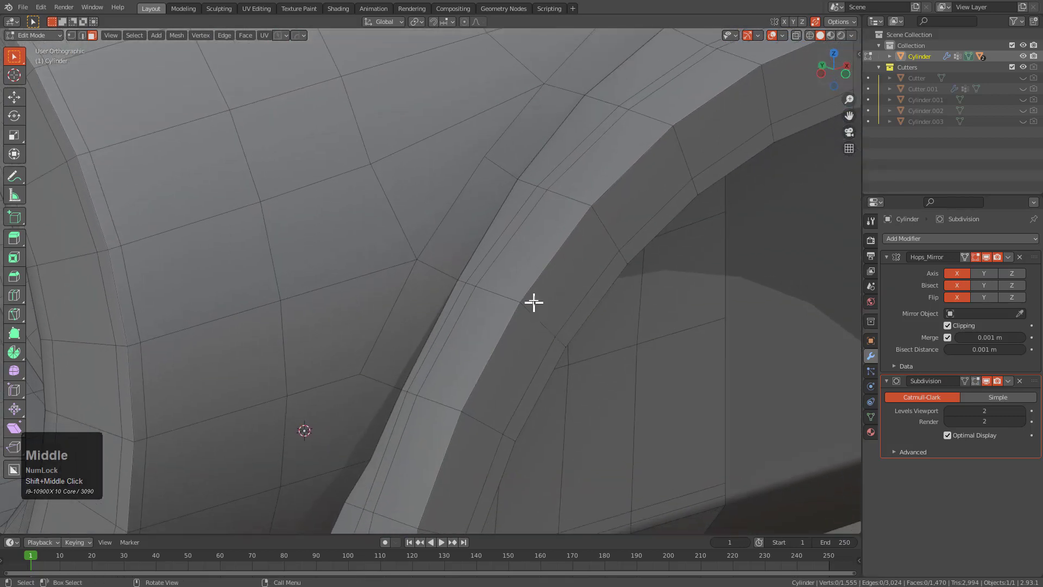
Add a supporting loop cut around the front opening's rim and check the subdivided result.
key("ctrl+r")
left_click(538, 313)
left_click(535, 315)
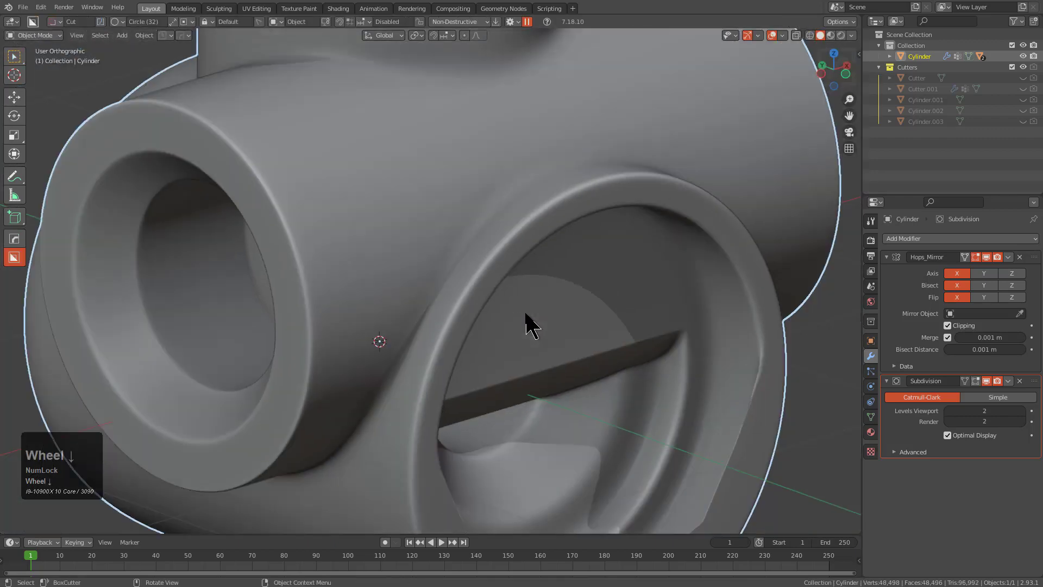
scroll(525, 321, "down", 4)
middle_click_drag(526, 321, 495, 354)
Triangulate the thin curved n-gon along the lower front rim and convert its triangles to quads.
key("Tab")
scroll(496, 353, "up", 4)
middle_click_drag(487, 306, 498, 342)
scroll(507, 344, "up", 5)
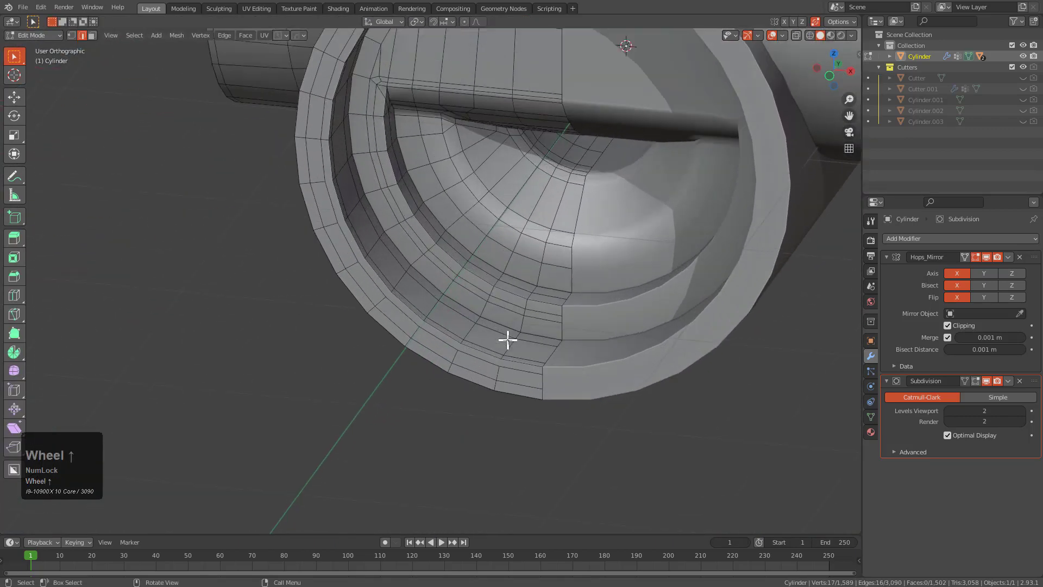
key("3")
left_click(464, 373)
middle_click_drag(464, 373, 461, 409)
scroll(388, 226, "up", 3)
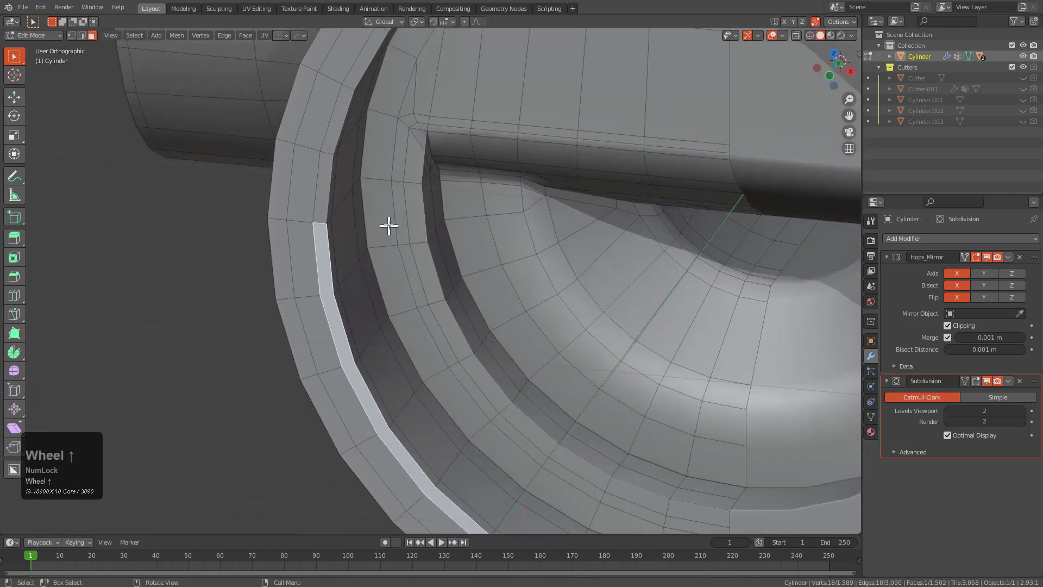
key("ctrl+t")
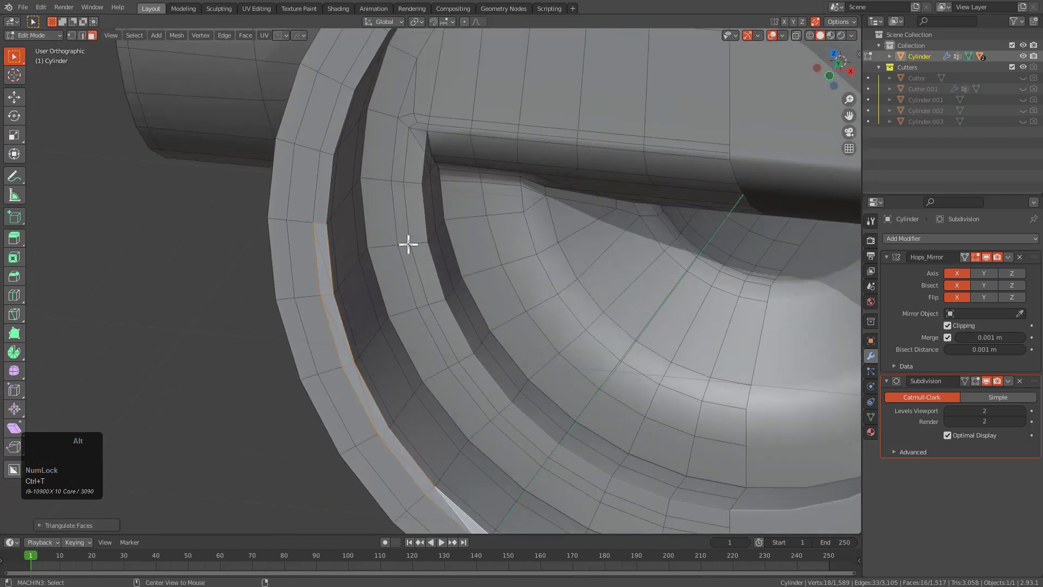
key("alt+a")
Connect a vertex on the vertical tube to a vertex on the curved body across the tube junction seam.
scroll(406, 255, "down", 4)
key("Tab")
middle_click_drag(423, 325, 589, 302)
scroll(512, 228, "down", 3)
scroll(519, 239, "down", 3)
scroll(505, 342, "up", 2)
key("Tab")
scroll(487, 291, "up", 5)
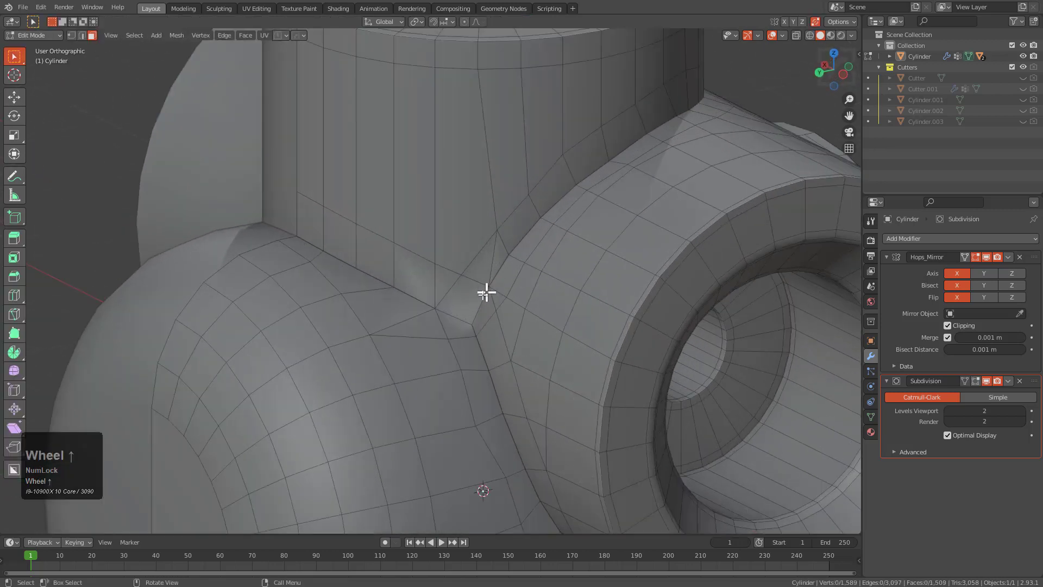
middle_click_drag(486, 291, 488, 311)
key("1")
left_click(393, 341)
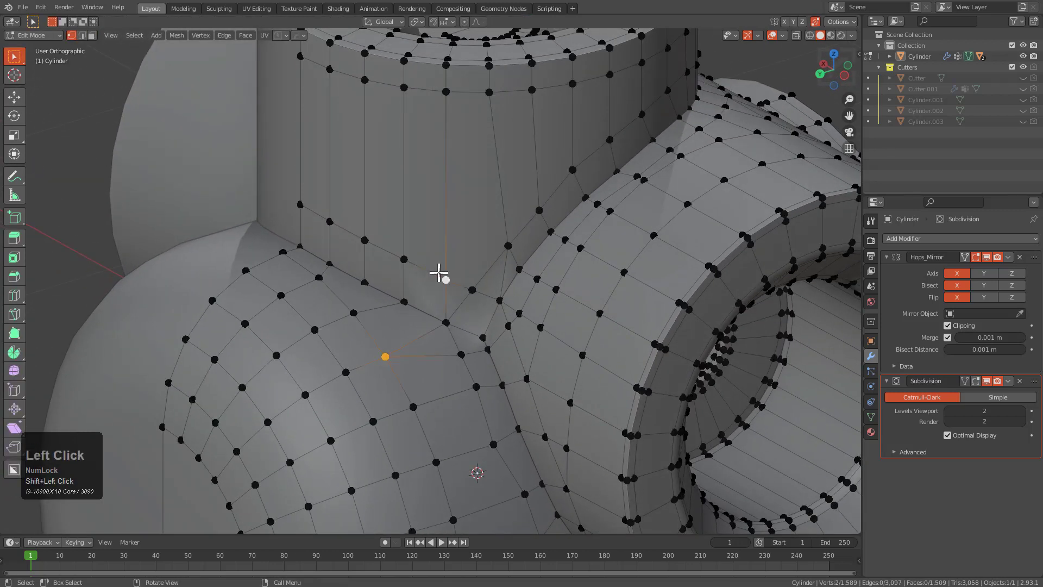
key("j")
Slide the new seam vertex and its neighbouring seam vertex along the tube junction toward the corner.
scroll(439, 276, "up", 1)
key("g")
key("g")
left_click(435, 319)
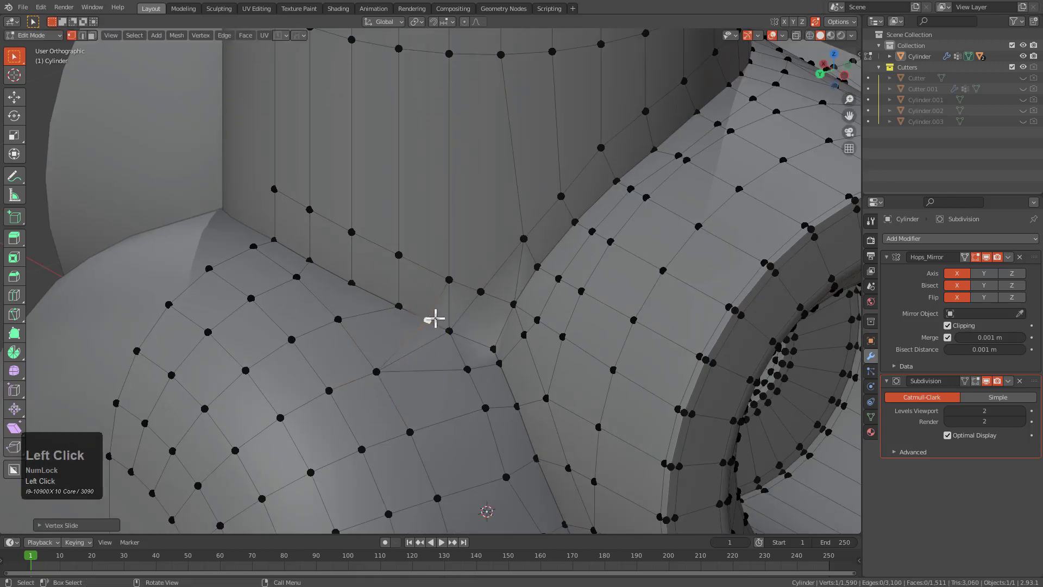
key("g")
key("g")
left_click(464, 341)
Dissolve the extra edge below the tube junction and slide the adjacent seam vertex toward the corner.
key("2")
left_click(441, 347)
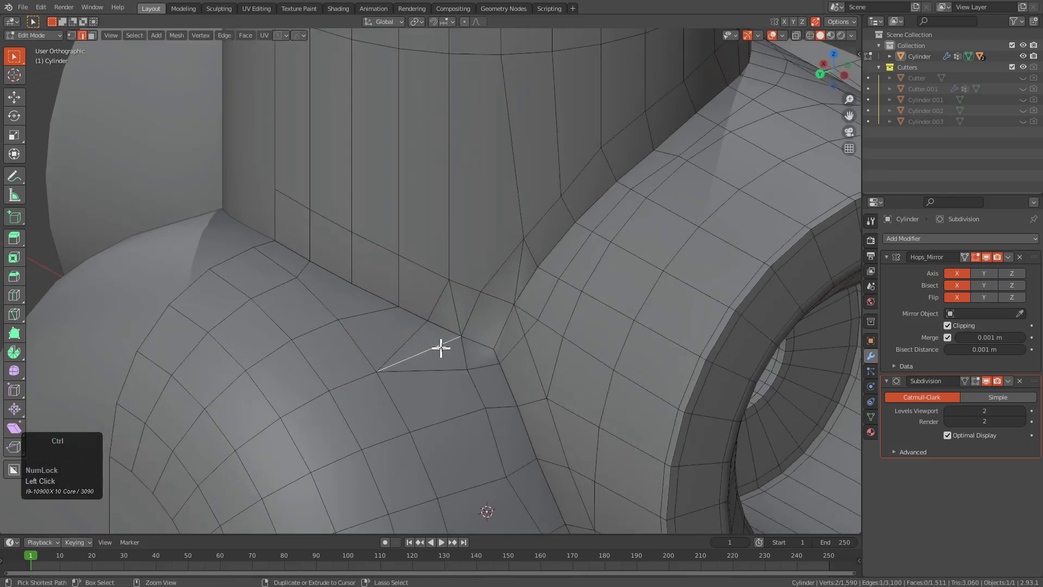
key("1")
left_click(459, 332)
key("g")
key("g")
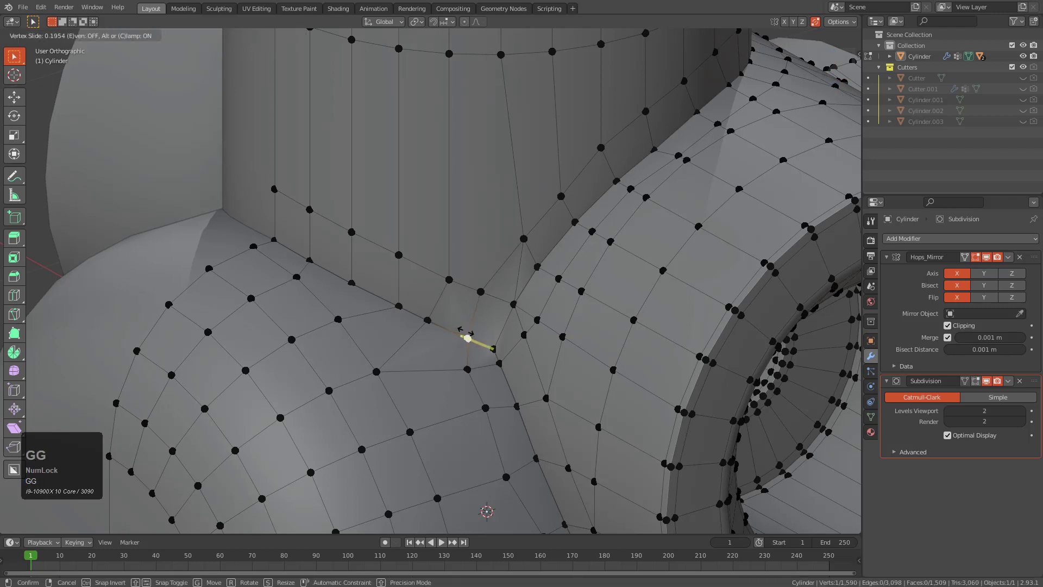
left_click(465, 367)
left_click(467, 368)
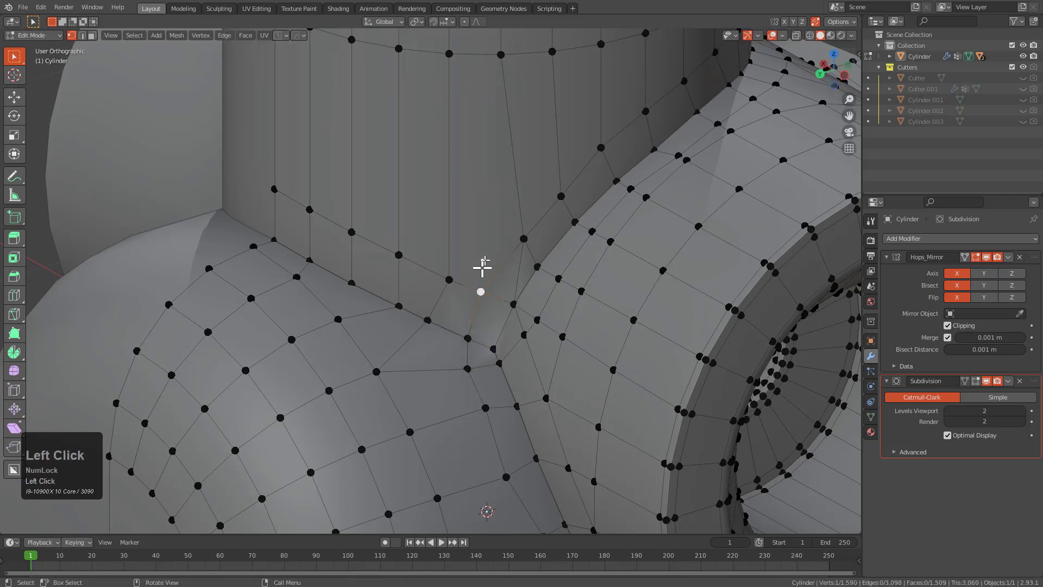
Add a loop cut around the vertical tube above the junction, connect its end to the neighbouring vertex and dissolve the redundant diagonal edge.
key("ctrl+r")
left_click(438, 204)
left_click(434, 252)
left_click(461, 221)
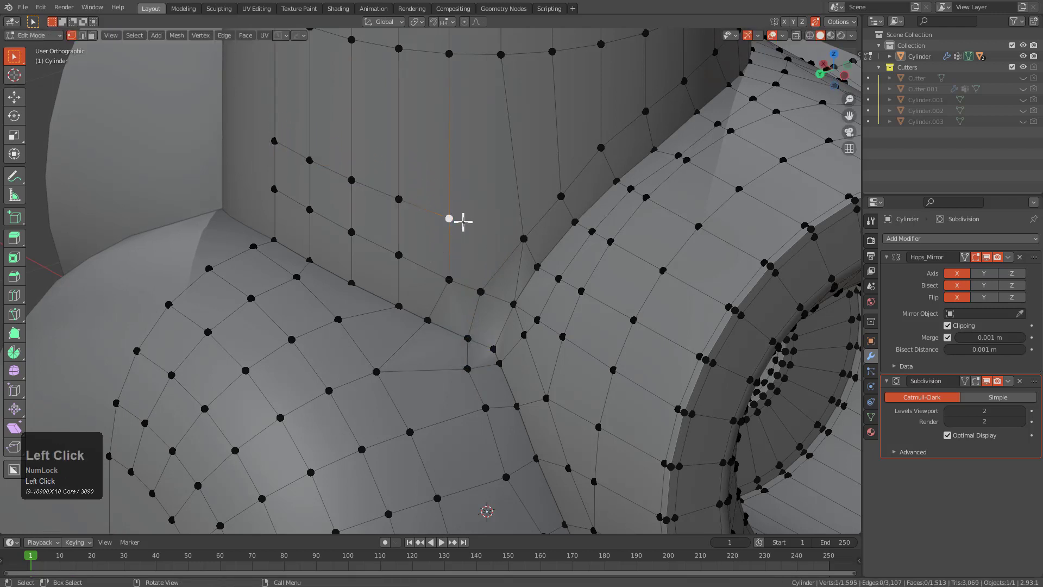
key("2")
left_click(510, 273)
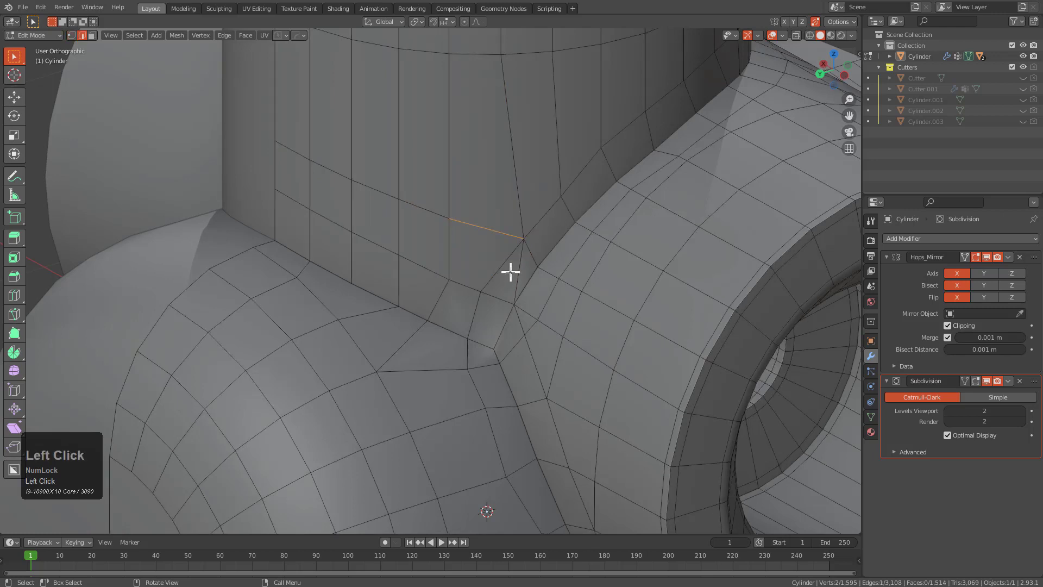
key("ctrl+x")
Slide the vertical tube's vertex nearest the junction along its loop and check the subdivided surface.
key("1")
left_click(437, 277)
key("g")
key("g")
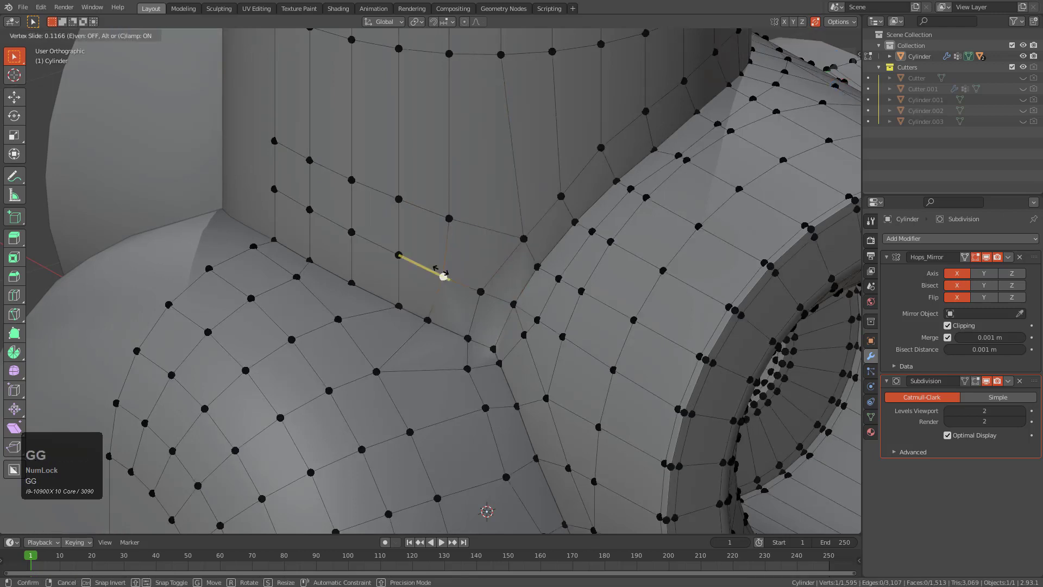
left_click(521, 275)
scroll(514, 336, "down", 2)
key("Tab")
middle_click_drag(511, 327, 478, 361)
scroll(511, 326, "down", 2)
scroll(479, 332, "up", 2)
Slide the vertex at the corner where the three tubes meet to even out the surrounding faces.
key("Tab")
middle_click_drag(478, 361, 487, 295, "shift")
scroll(487, 295, "up", 5)
scroll(488, 295, "down", 1)
left_click(495, 257)
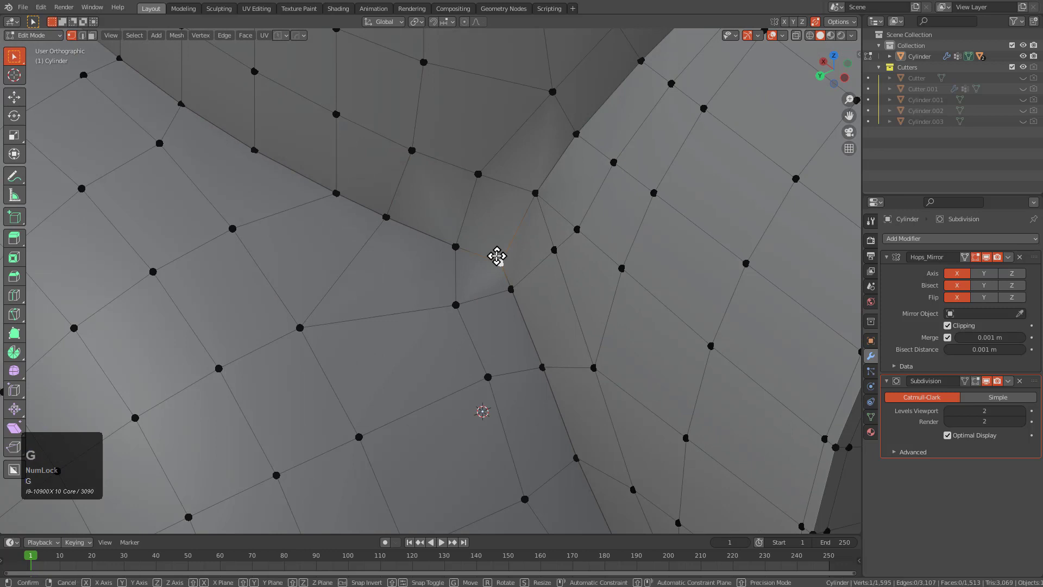
key("g")
key("g")
left_click(487, 253)
key("Tab")
Examine the subdivided surface around the tube junctions and inside the front opening.
scroll(517, 279, "down", 3)
middle_click_drag(517, 279, 350, 250)
scroll(459, 254, "down", 5)
scroll(468, 258, "down", 3, "shift")
middle_click_drag(468, 259, 407, 296)
key("Tab")
key("Tab")
scroll(473, 321, "down", 2)
key("Tab")
scroll(491, 238, "up", 5)
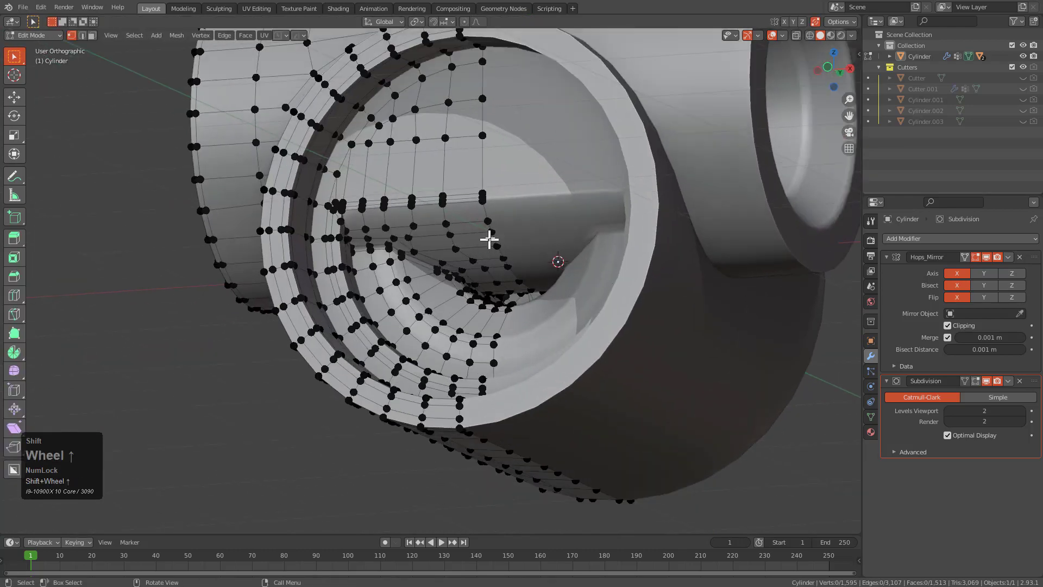
middle_click_drag(364, 263, 414, 297)
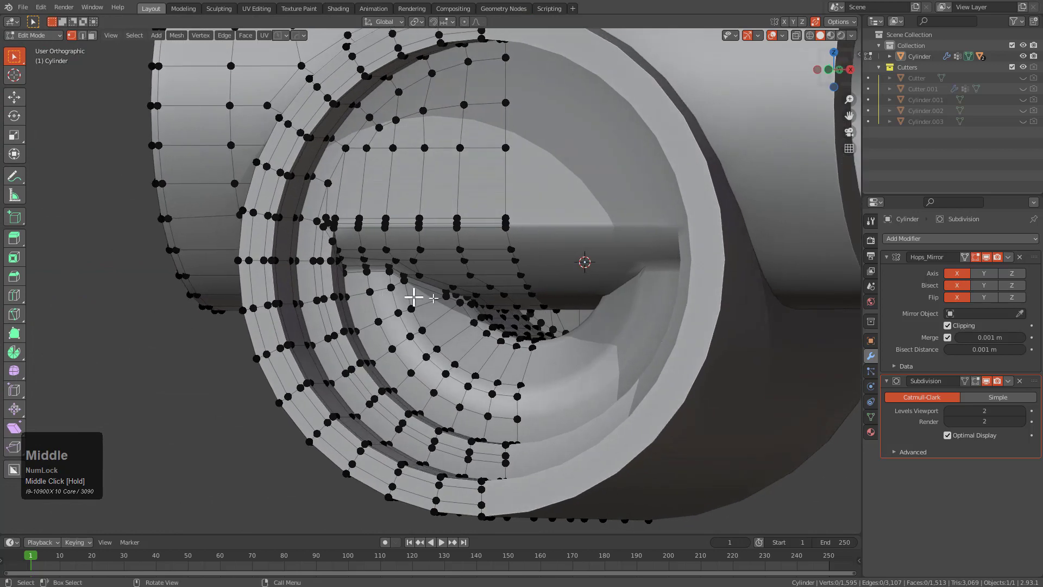
middle_click_drag(488, 337, 442, 337)
scroll(478, 334, "up", 2)
key("Tab")
scroll(493, 310, "down", 2)
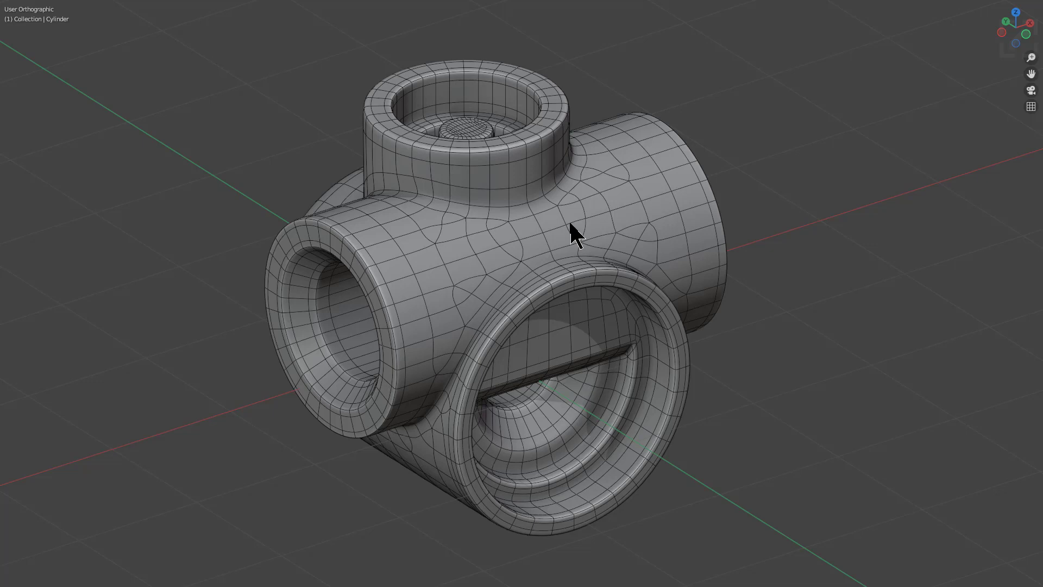
Delete the finished pipe body and add a new cylinder rotated 90° about the X axis.
left_click(568, 221)
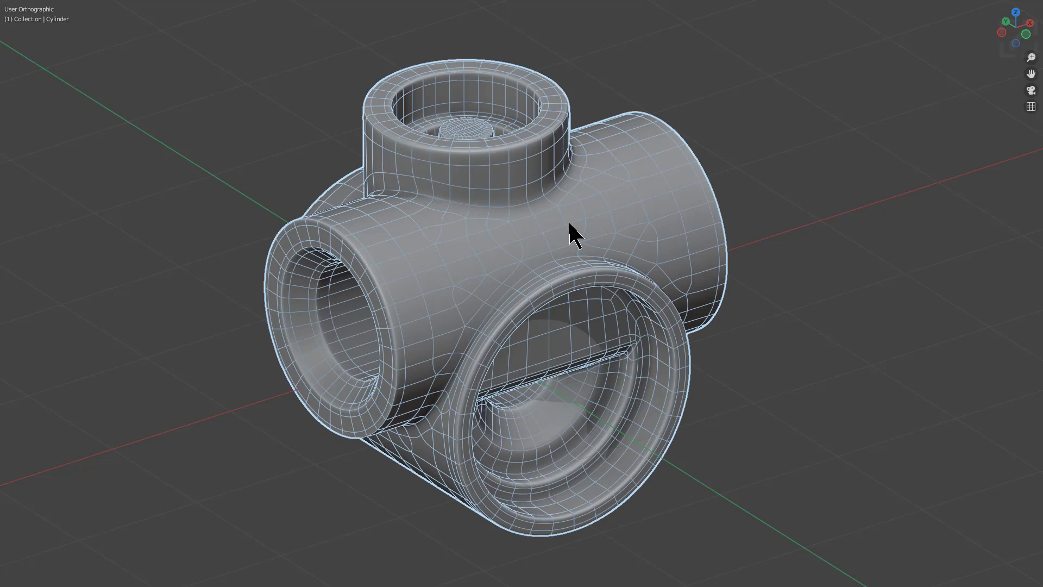
key("Delete")
key("shift+a")
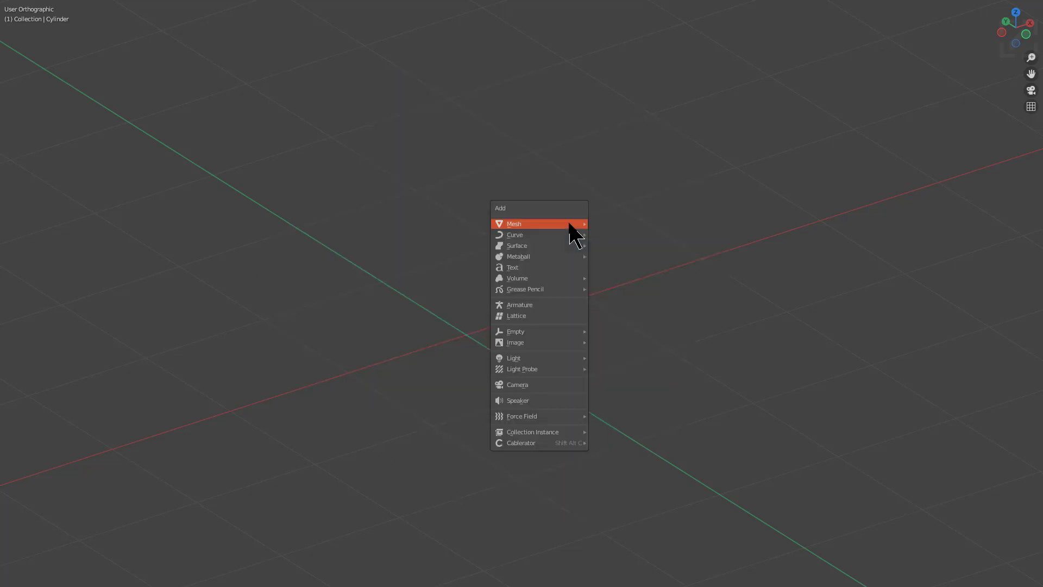
mouse_move(569, 224)
left_click(617, 293)
key("r")
key("x")
key("9")
key("0")
key("Return")
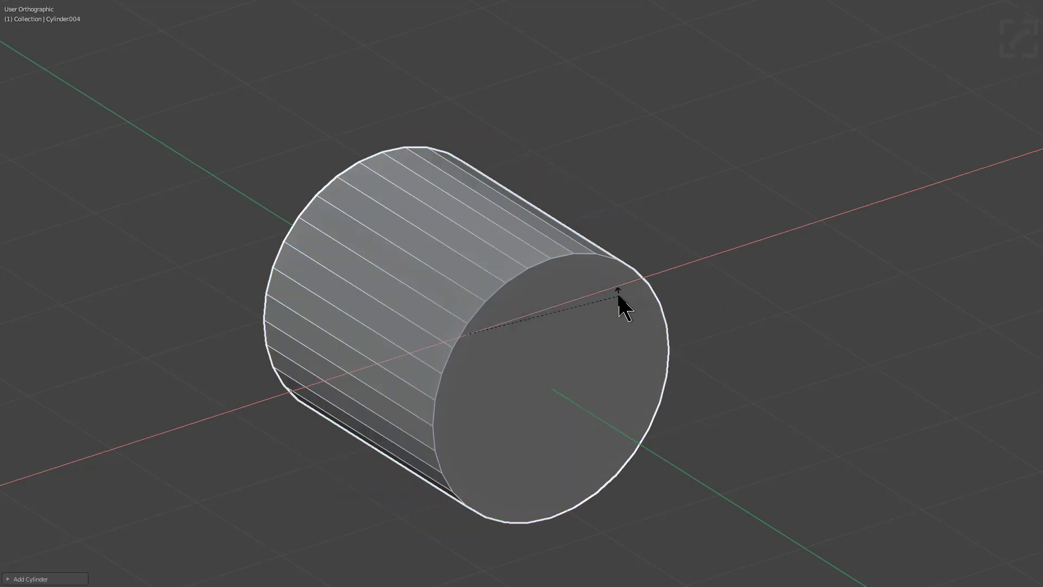
Stretch the whole cylinder mesh along the Y axis.
middle_click_drag(617, 303, 624, 327)
key("Tab")
key("s")
key("y")
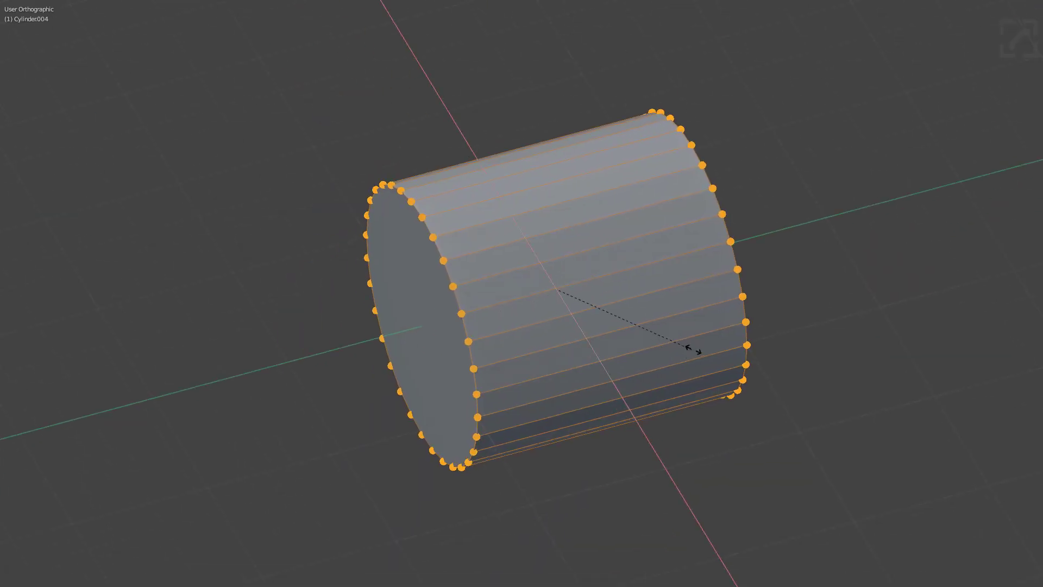
left_click(714, 339)
Bevel the edges of the cylinder's end face 0.628 m wide with a shape of 0.5 to form a rounded cap.
middle_click_drag(714, 339, 489, 372)
key("alt+a")
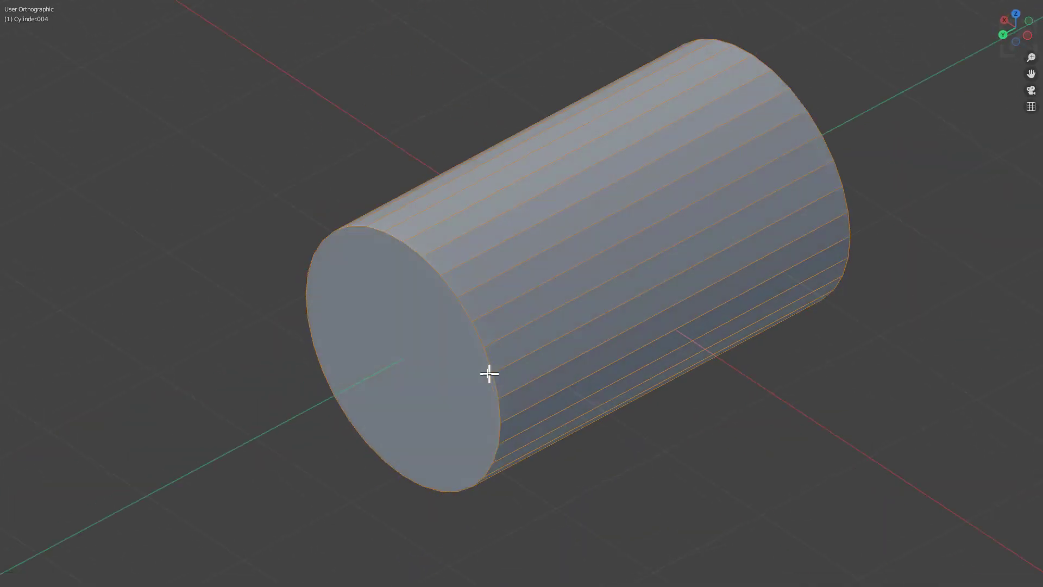
key("3")
left_click(477, 361)
key("i")
key("Escape")
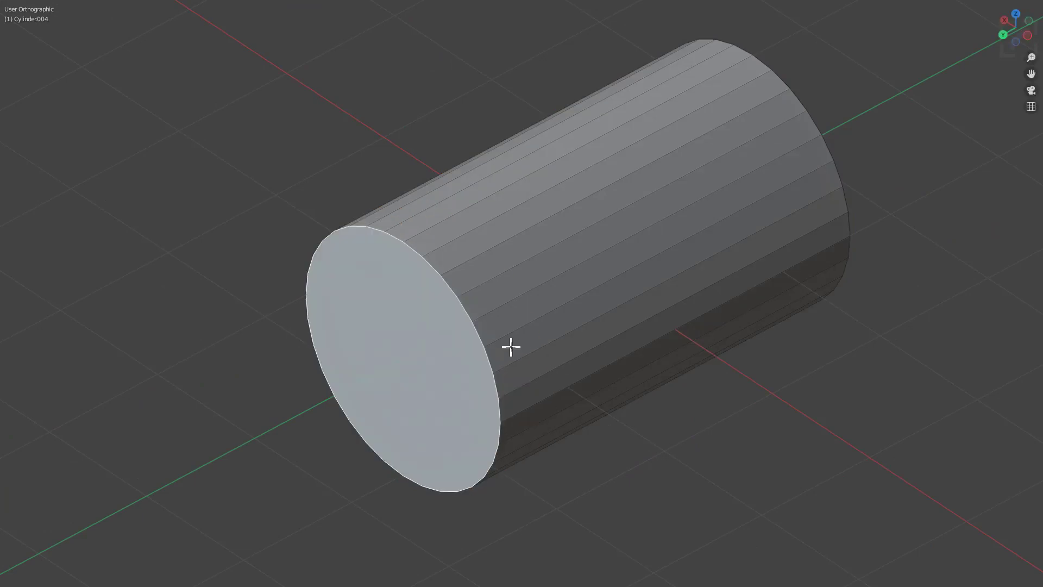
key("i")
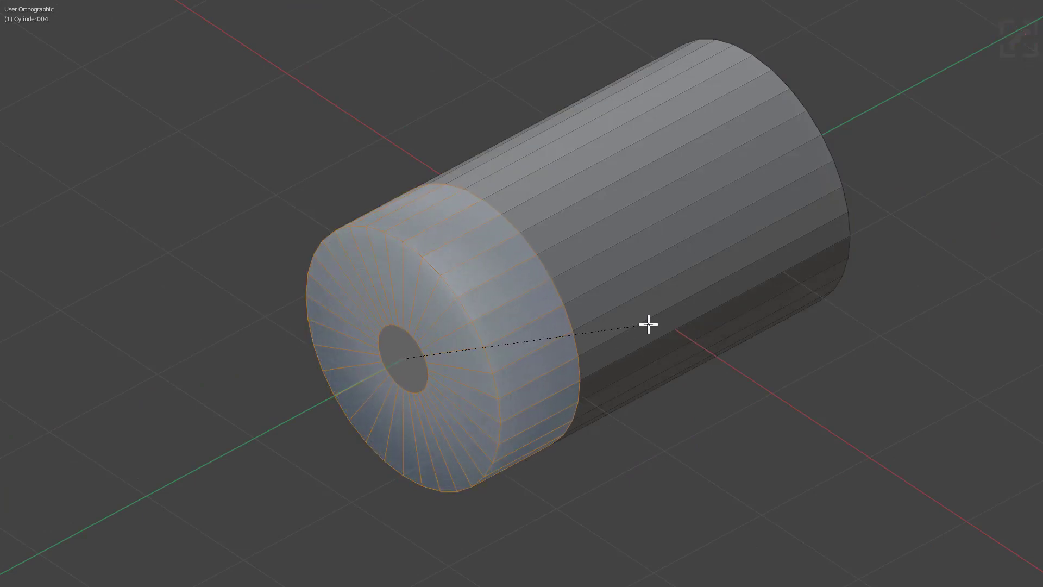
scroll(625, 325, "up", 4)
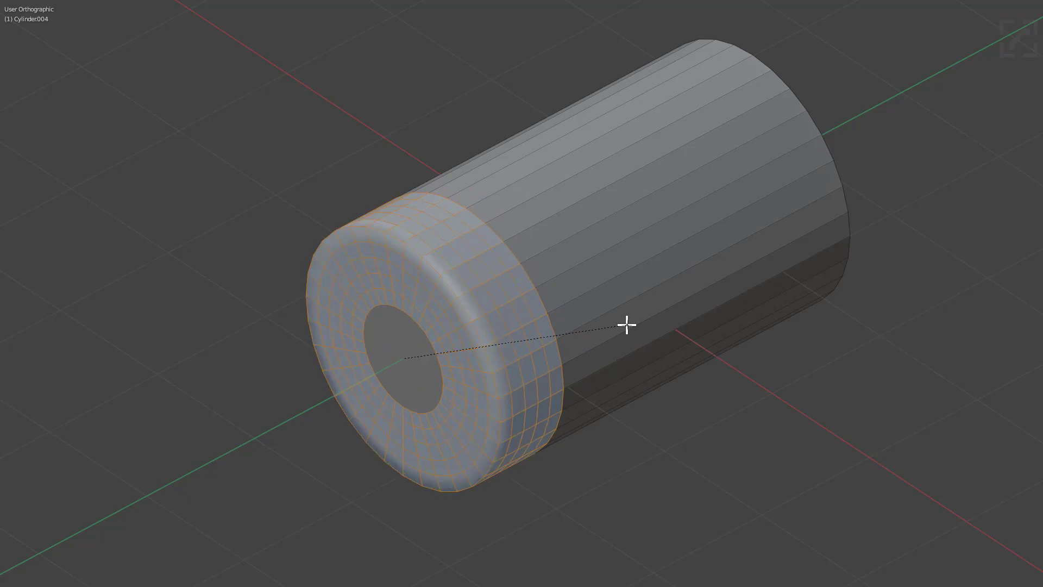
key("F9")
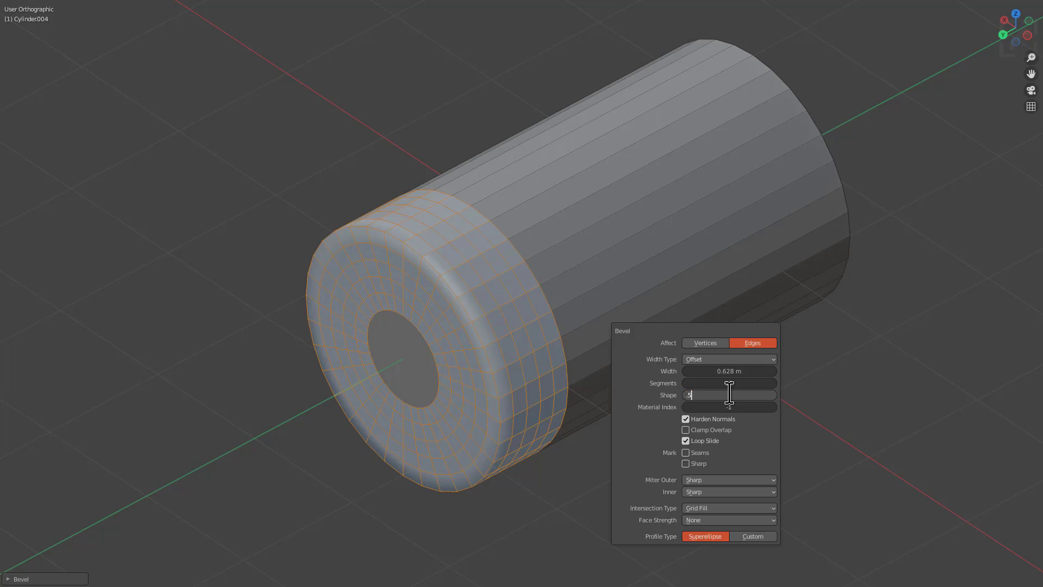
key("Return")
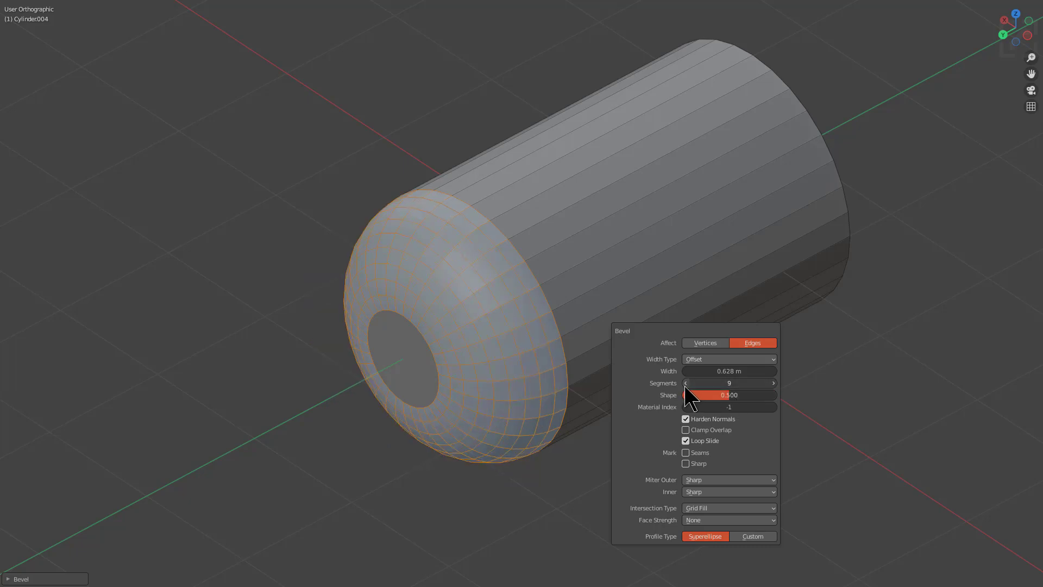
Return to Object Mode and apply the HOps Sharpen operation to the rounded cylinder.
key("Tab")
key("q")
left_click(600, 278)
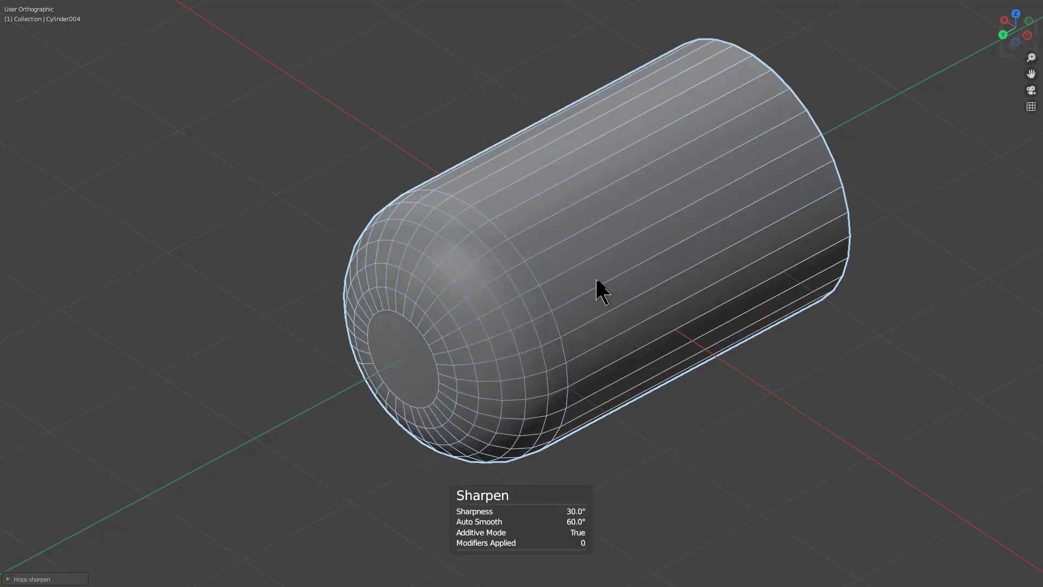
Duplicate the cylinder in place, rotate the copy upright in 90° turns with its dome downward, and raise it along Z.
middle_click_drag(601, 286, 627, 287)
key("shift+d")
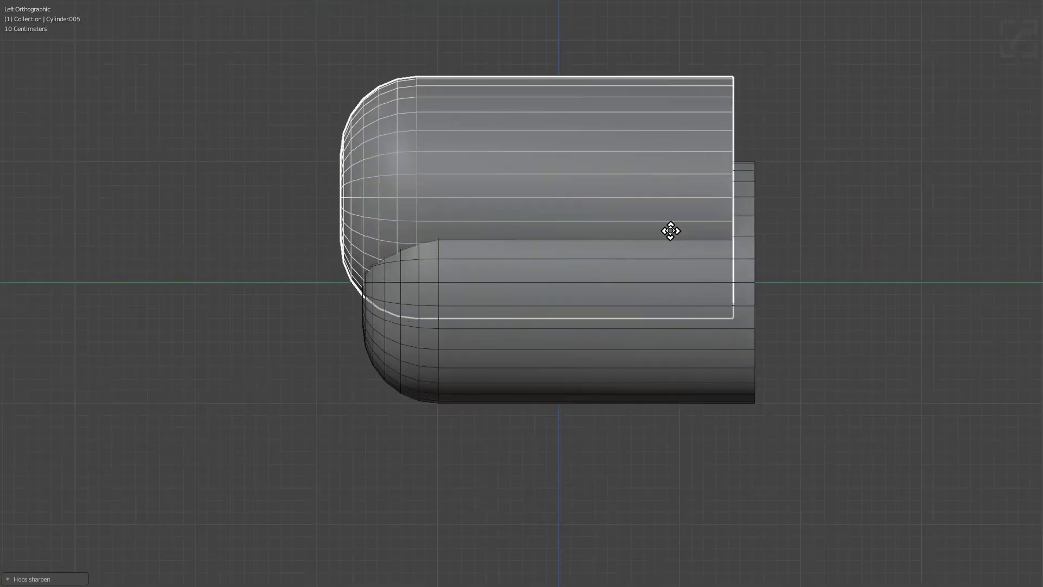
right_click(669, 230)
type("r90")
key("Return")
key("shift+r")
key("shift+r")
key("g")
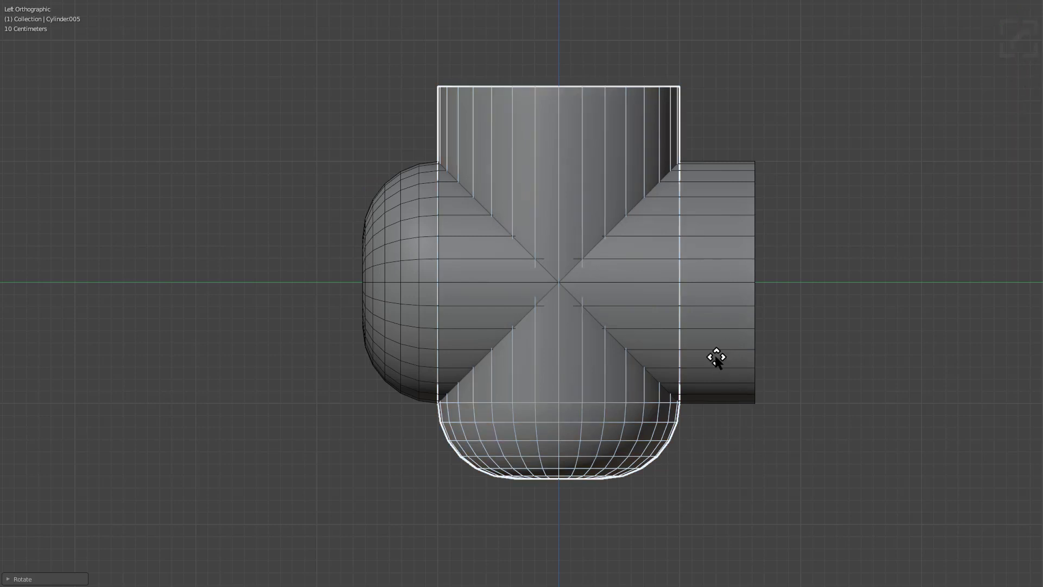
key("z")
left_click(718, 245)
Scale the upright cylinder down and union it with the horizontal cylinder as a HOps boolean.
key("s")
left_click(631, 211)
middle_click_drag(629, 211, 584, 265)
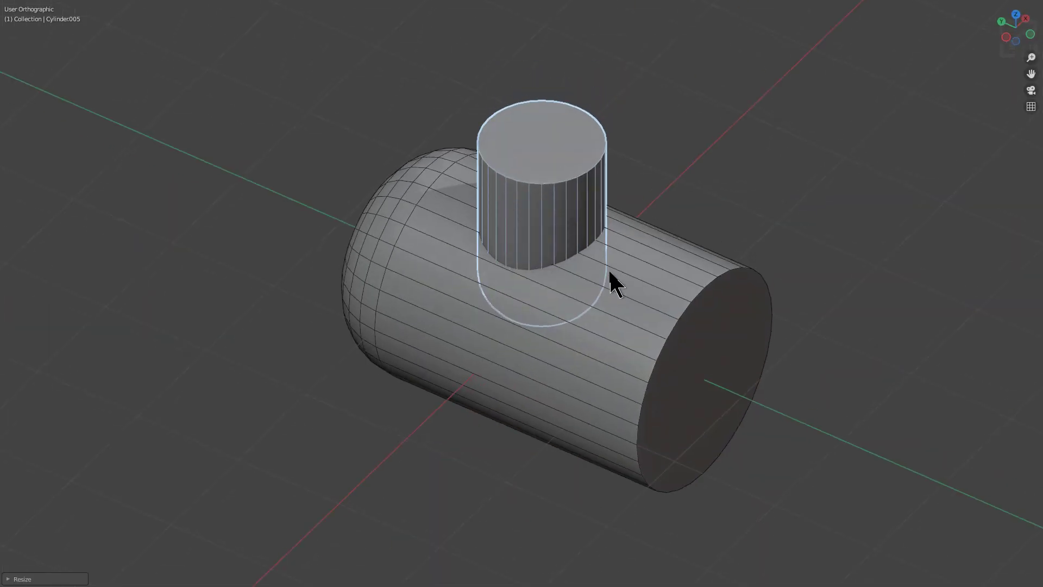
left_click(648, 254, "shift")
key("q")
mouse_move(624, 290)
left_click(692, 325)
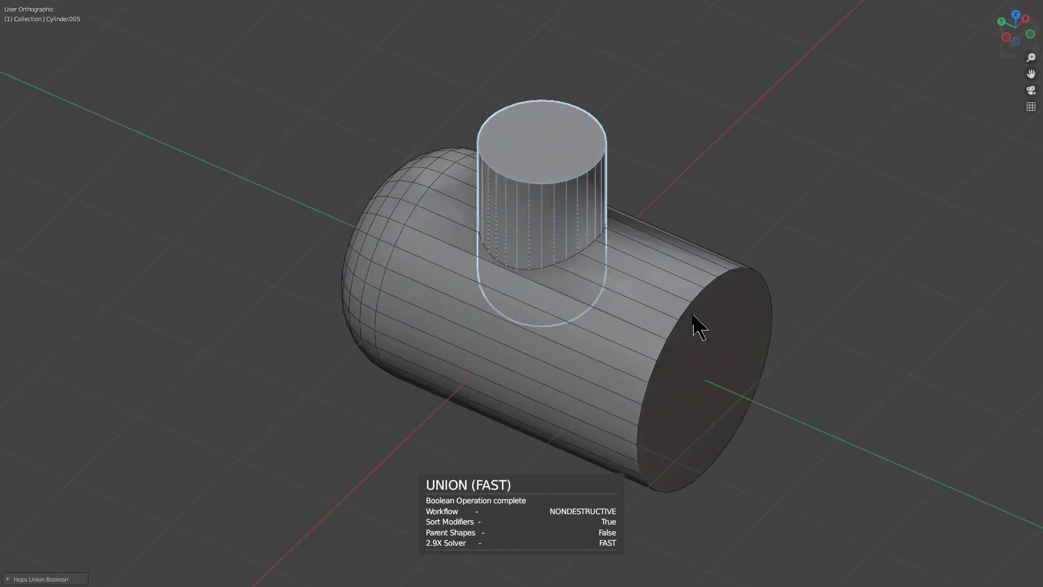
Convert the combined body to a mesh to apply the union and sharpen it with HOps.
scroll(603, 277, "up", 1)
left_click(602, 277)
key("ctrl+a")
left_click(632, 266)
key("q")
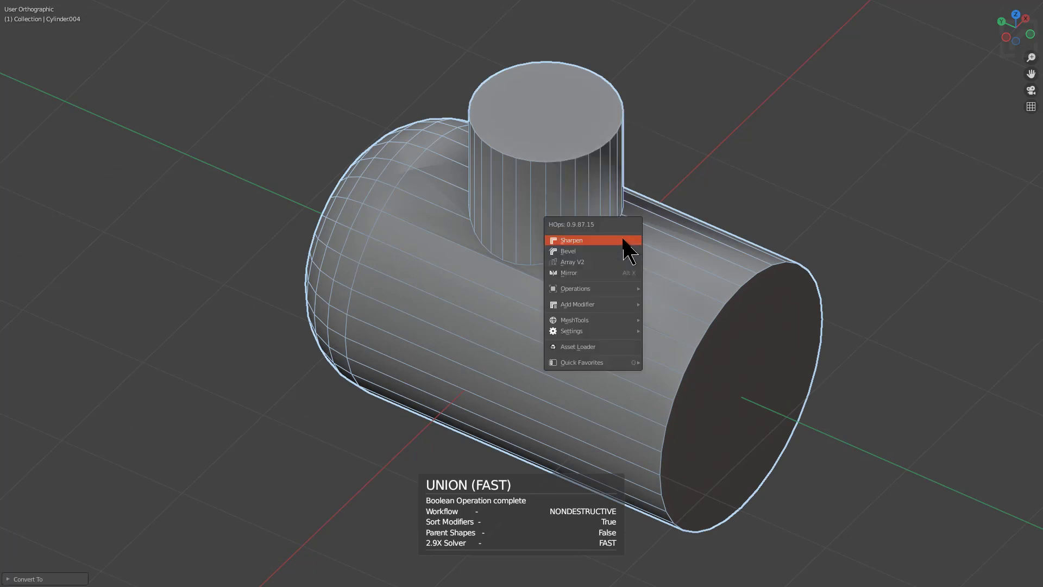
left_click(624, 246)
Select the full vertex loop where the upright tube meets the horizontal body and try MESHmachine's Boolean Cleanup on it.
key("Tab")
scroll(601, 298, "up", 4)
key("1")
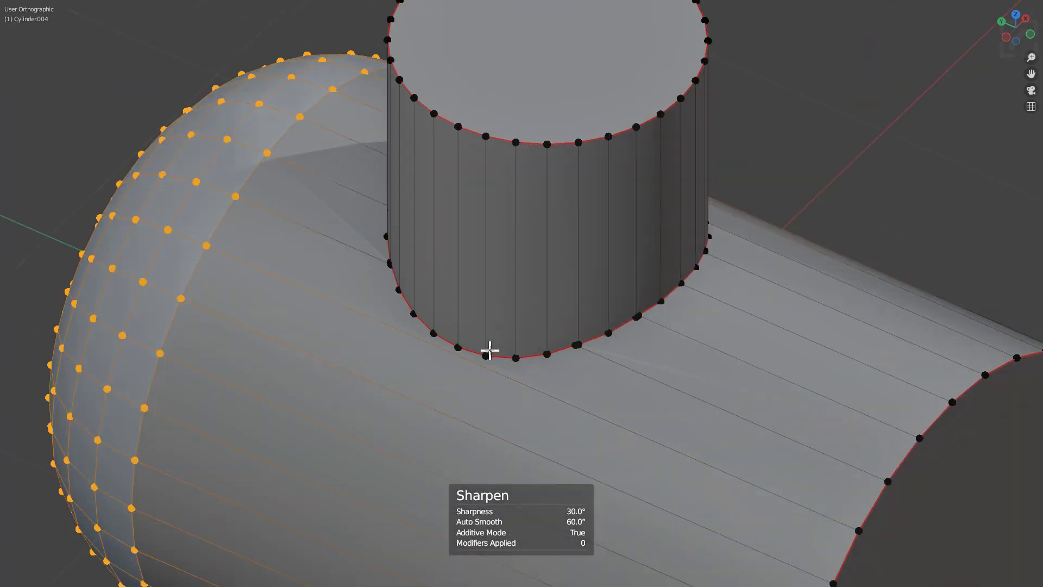
left_click(490, 351, "alt")
left_click(500, 350, "alt")
middle_click_drag(602, 341, 596, 341)
left_click(565, 346)
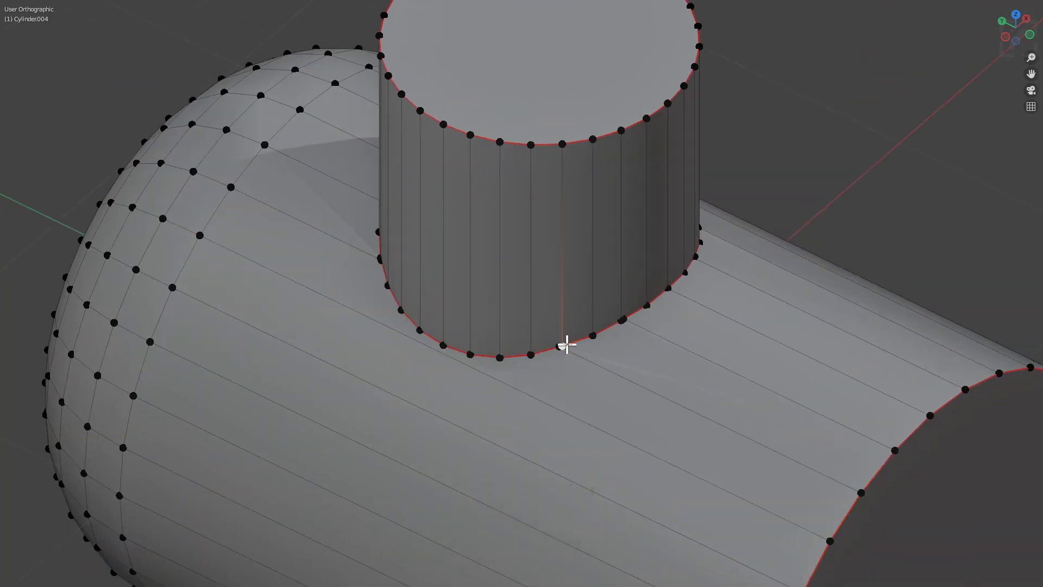
left_click(380, 259, "ctrl")
middle_click_drag(372, 249, 543, 224)
left_click(544, 224, "ctrl")
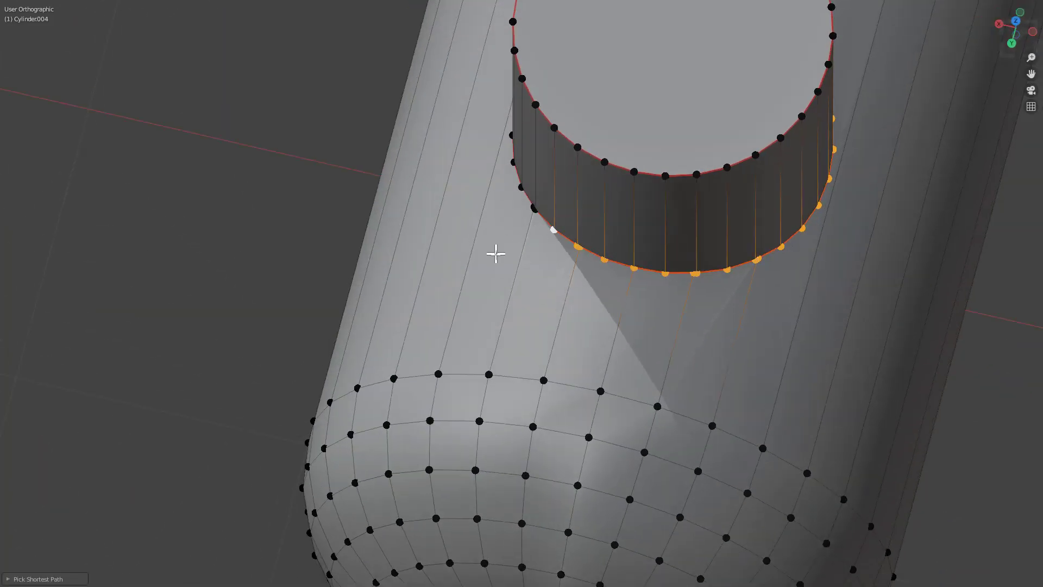
middle_click_drag(496, 251, 433, 288)
left_click(305, 294, "ctrl")
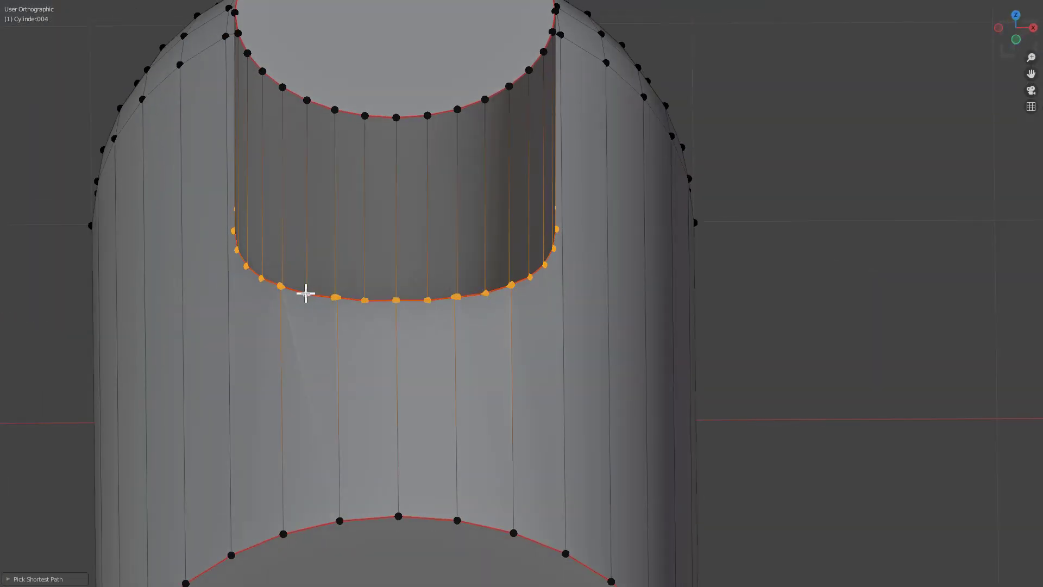
middle_click_drag(304, 293, 472, 289)
scroll(598, 311, "up", 2)
key("y")
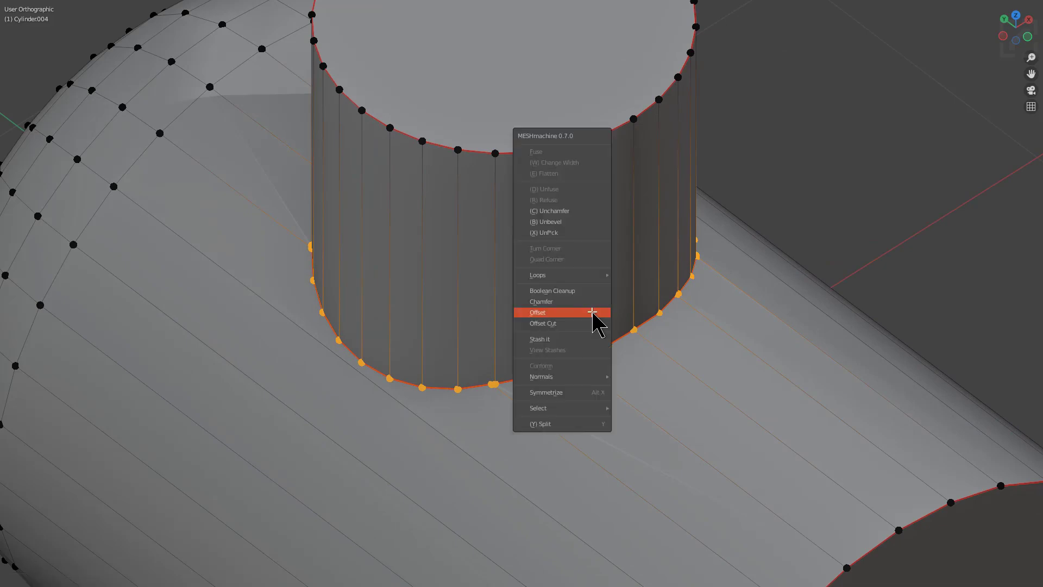
left_click(581, 299)
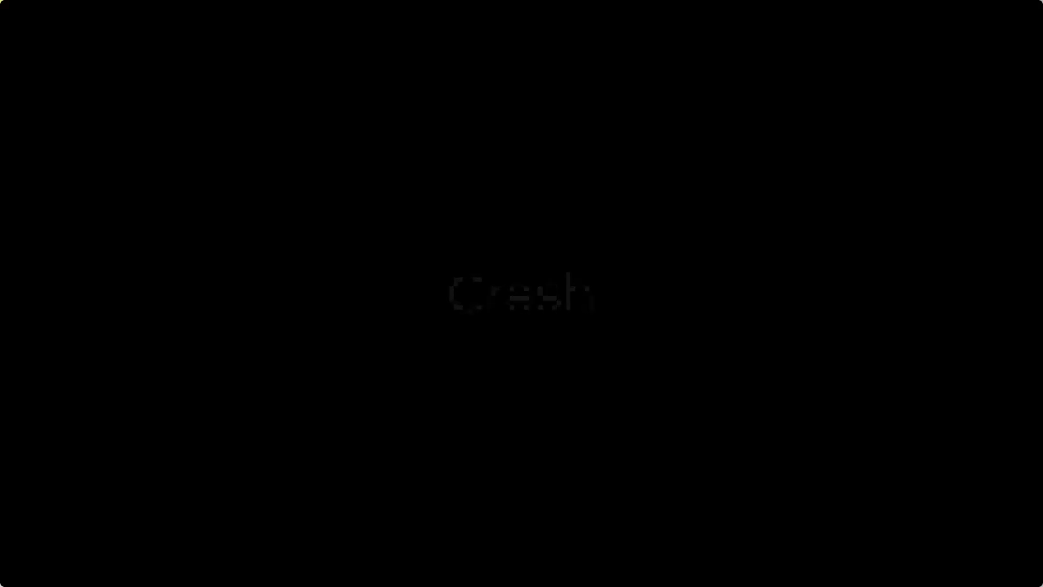
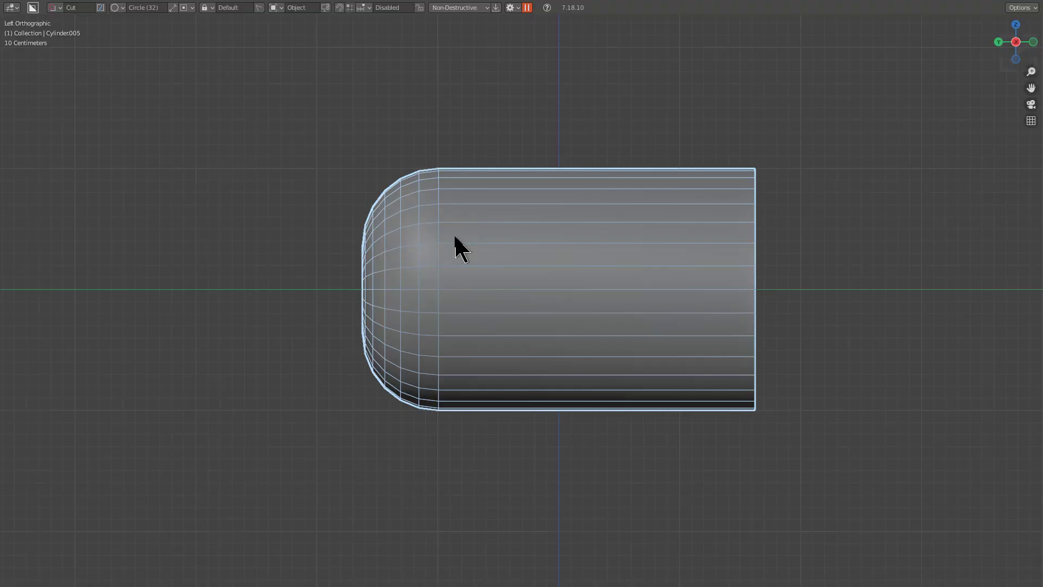
Reveal the hidden objects and hide the leftover coincident copy of the rounded cylinder.
middle_click_drag(454, 245, 514, 317)
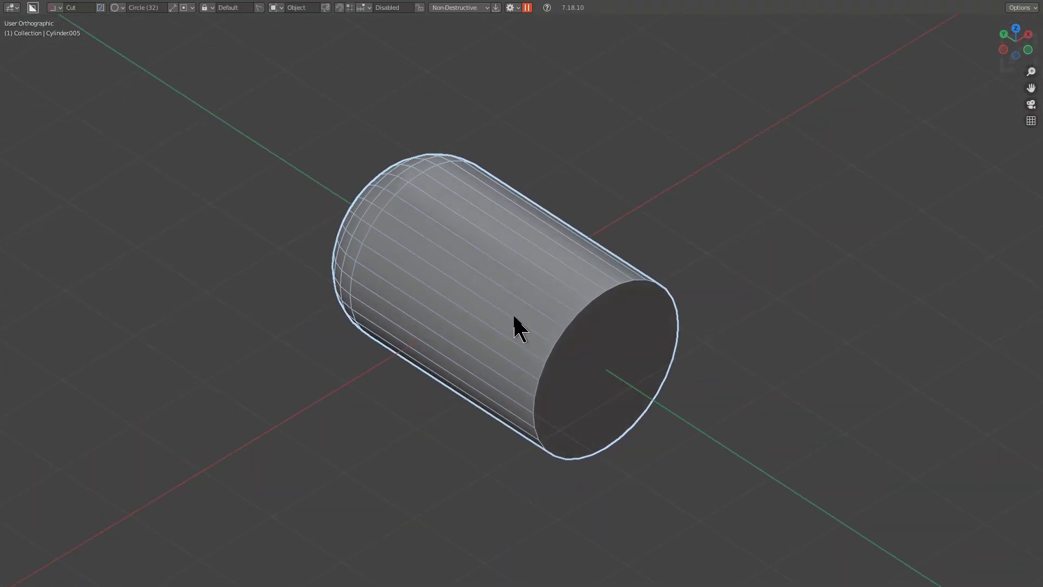
key("alt+h")
key("h")
Duplicate the rounded cylinder and turn the copy upright in repeated 90° rotations, with its flat end facing up.
left_click(525, 315)
middle_click_drag(525, 315, 579, 266)
scroll(595, 294, "up", 1)
left_click(562, 293)
left_click(562, 294)
key("shift+d")
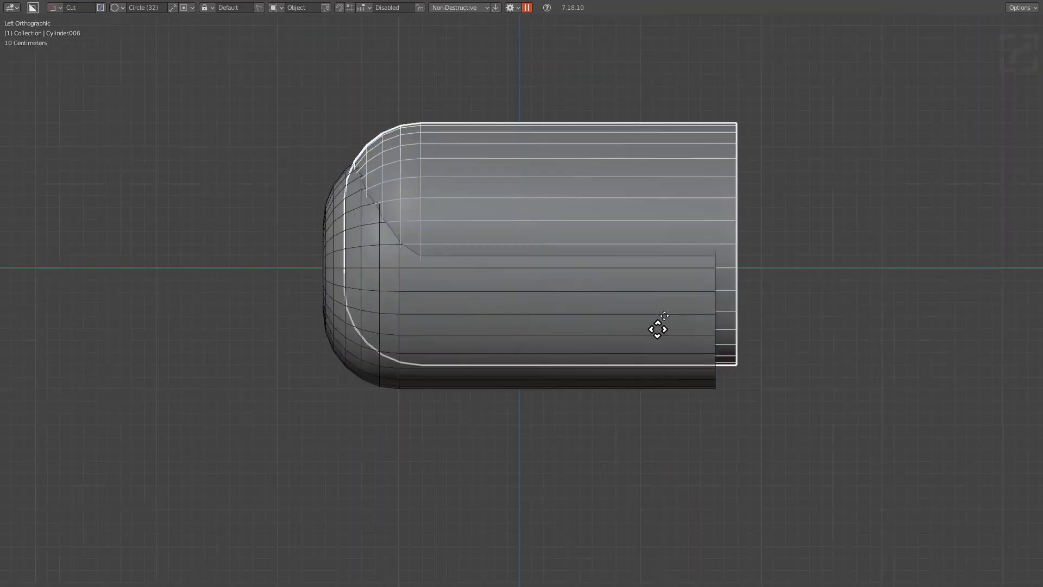
right_click(682, 270)
type("r90")
left_click(683, 273)
key("shift+r")
key("shift+r")
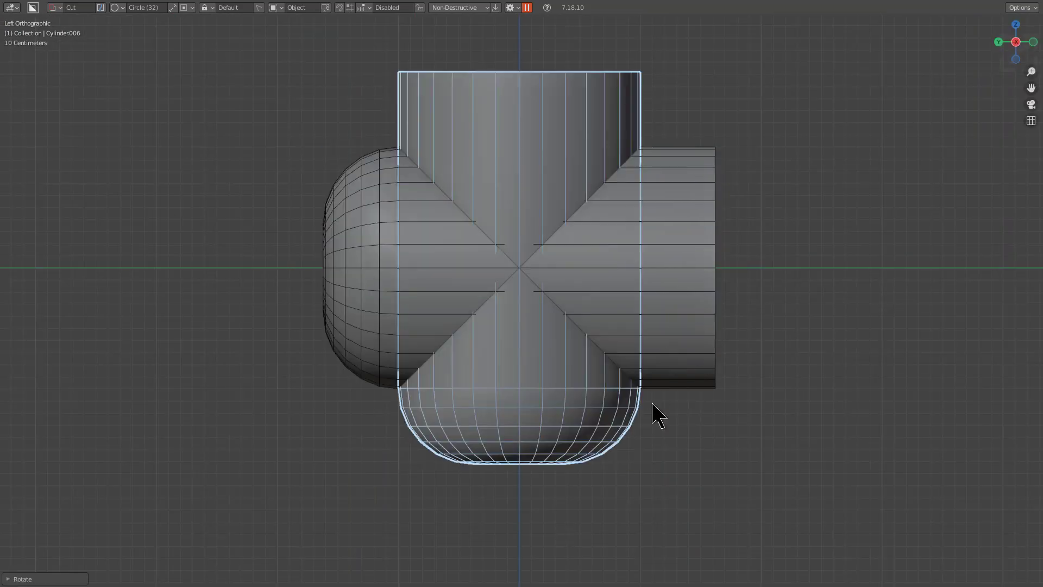
Raise the upright copy along Z and scale it down to a narrower tube standing on the middle of the horizontal cylinder.
key("g")
key("z")
left_click(640, 278)
key("s")
left_click(588, 231)
key("g")
left_click(599, 239)
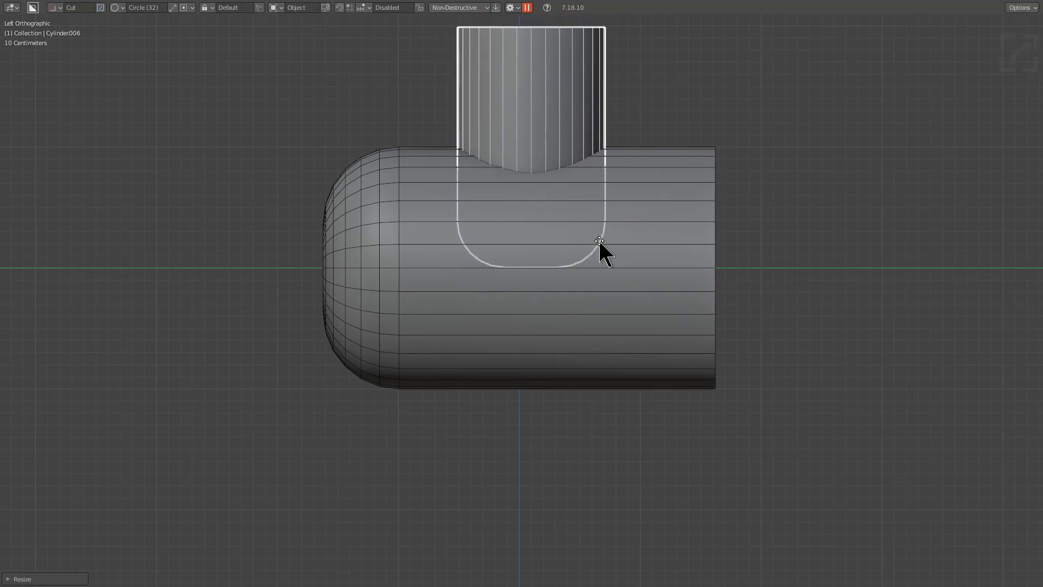
key("s")
left_click(630, 259)
Union the upright tube with the horizontal cylinder as a HOps boolean.
left_click(663, 268, "shift")
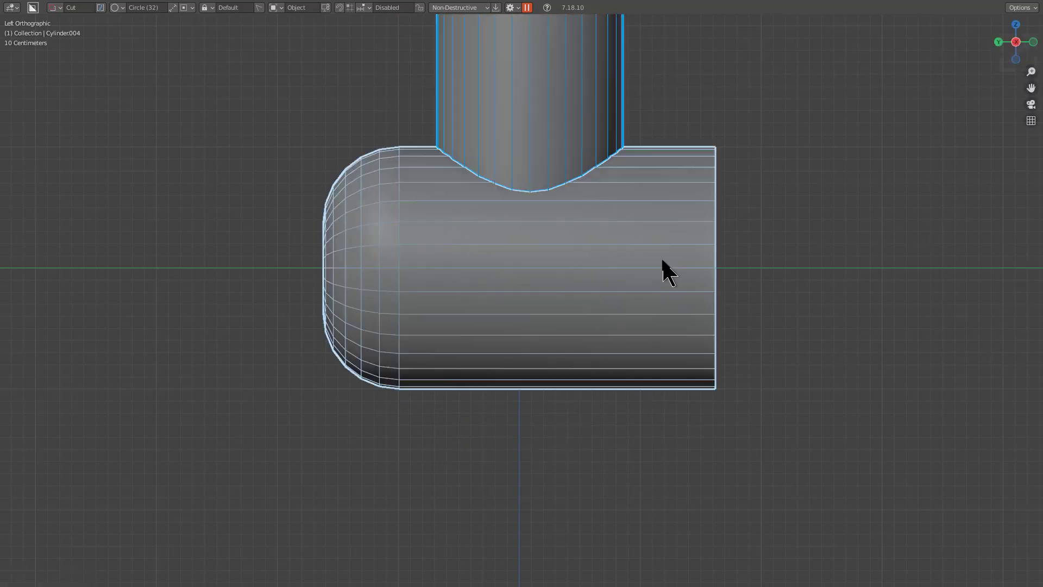
middle_click_drag(664, 268, 675, 298)
key("q")
mouse_move(678, 329)
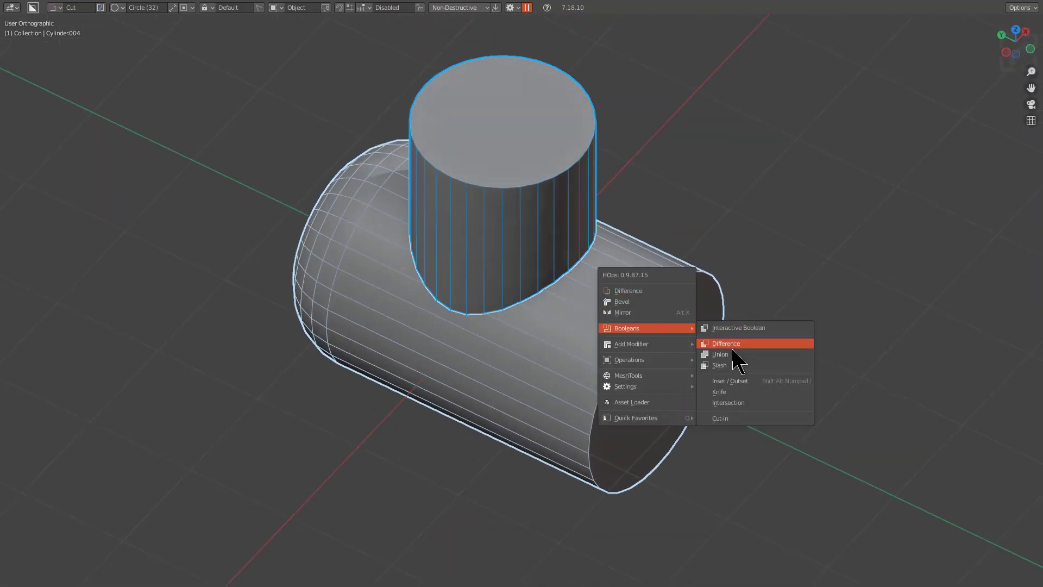
left_click(739, 360)
Apply Visual Geometry to Mesh on the combined body and sharpen it with HOps.
left_click(622, 303)
key("ctrl+a")
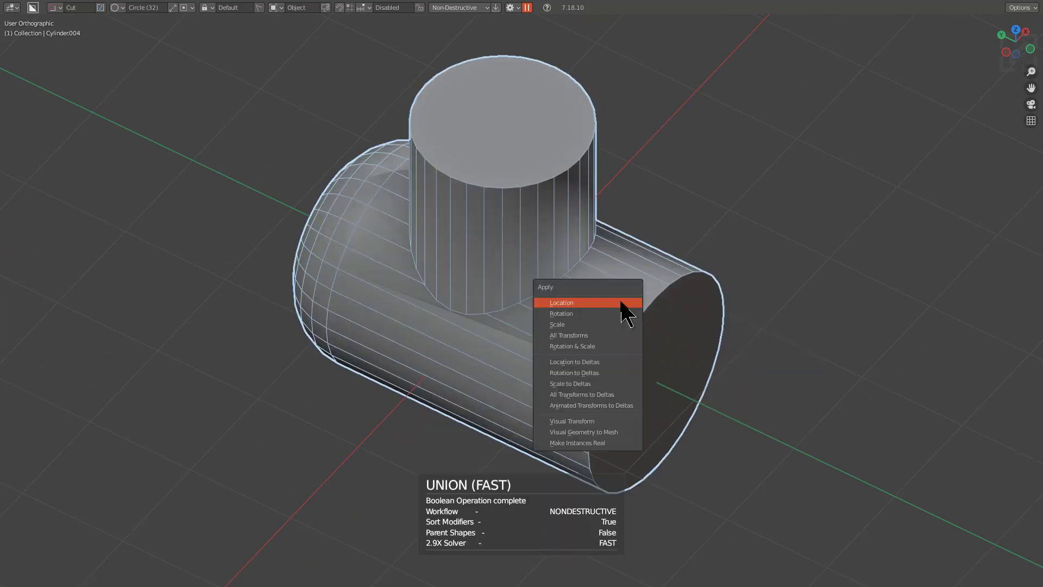
key("ctrl+a")
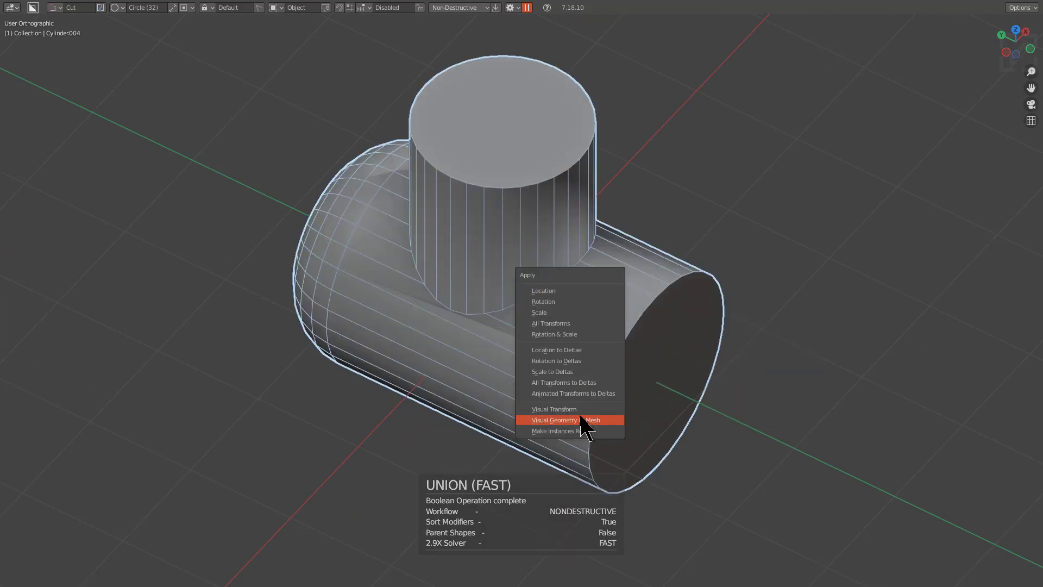
left_click(584, 421)
key("q")
left_click(607, 302)
Try MESHmachine's Boolean Cleanup on the edge loop where the upright tube meets the horizontal body.
key("Tab")
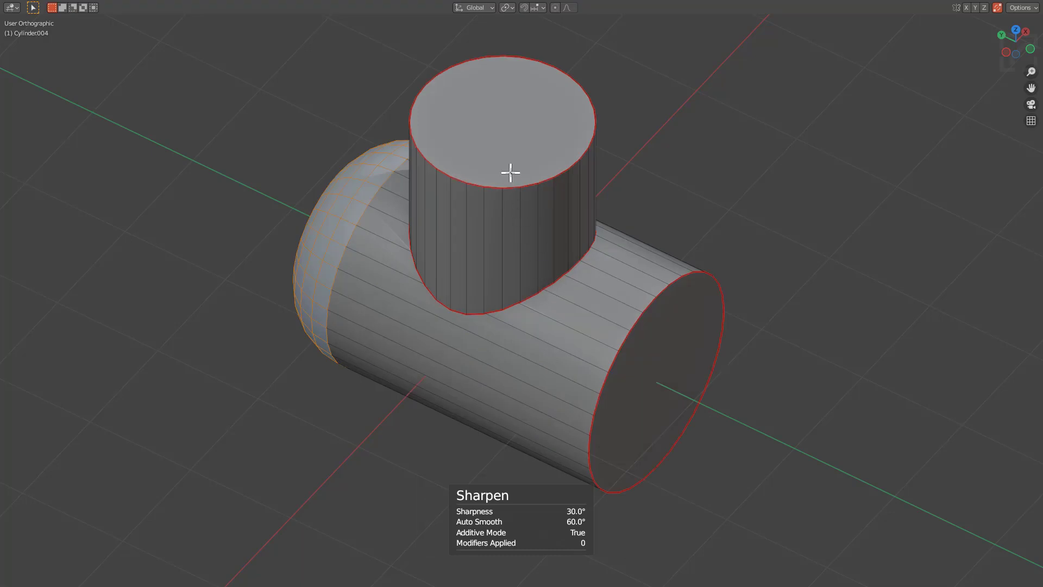
middle_click_drag(510, 173, 454, 165)
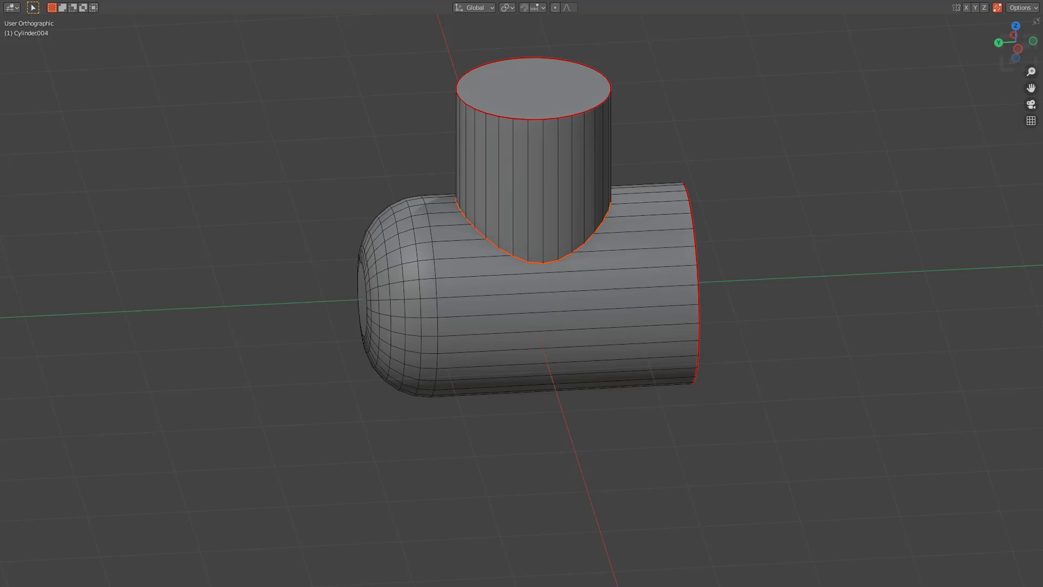
middle_click_drag(537, 281, 568, 284)
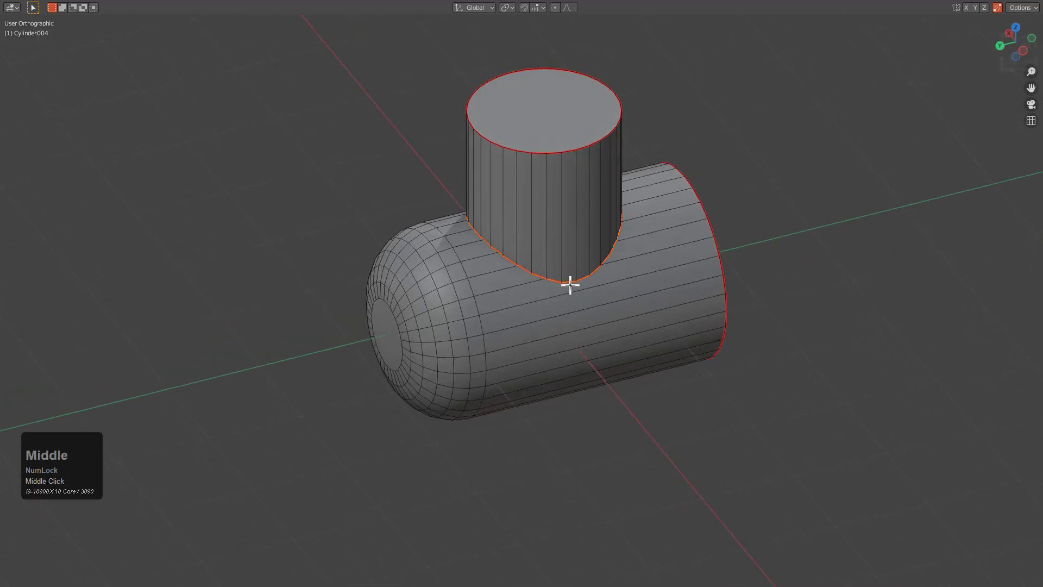
scroll(568, 284, "up", 2)
middle_click_drag(624, 208, 633, 298)
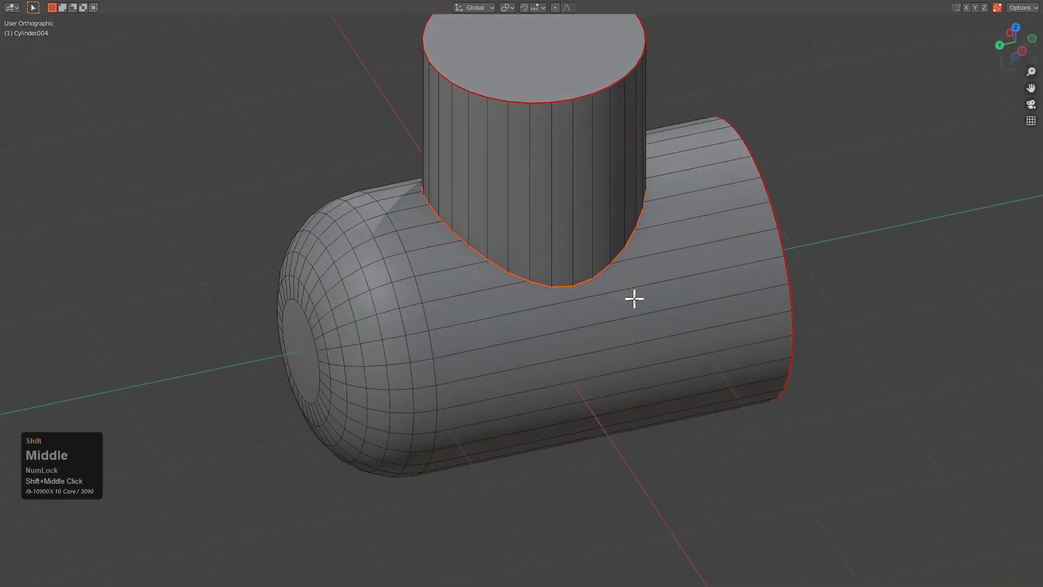
scroll(628, 307, "up", 2)
scroll(624, 303, "down", 1)
key("y")
left_click(582, 441)
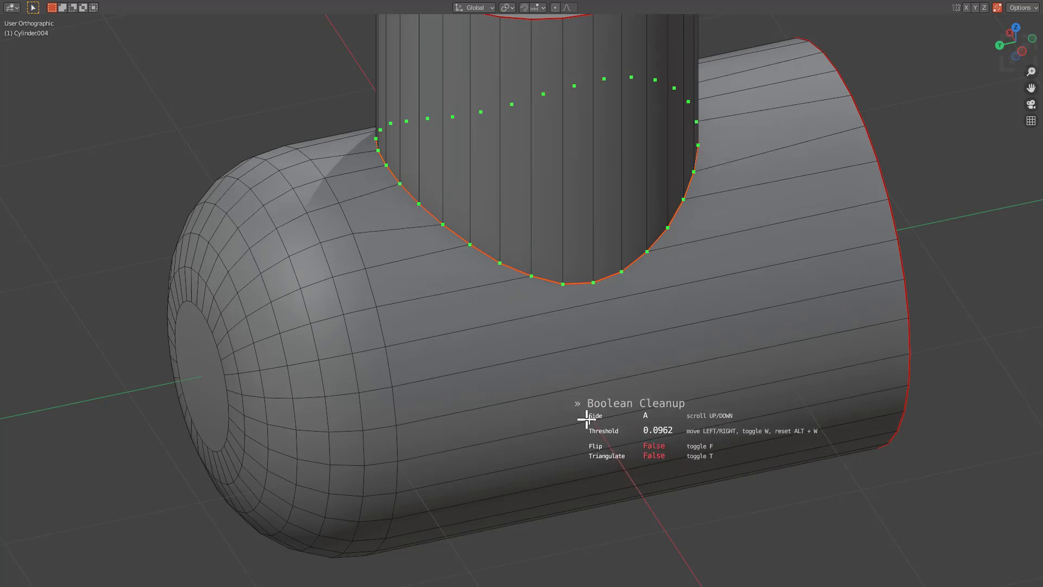
right_click(616, 416)
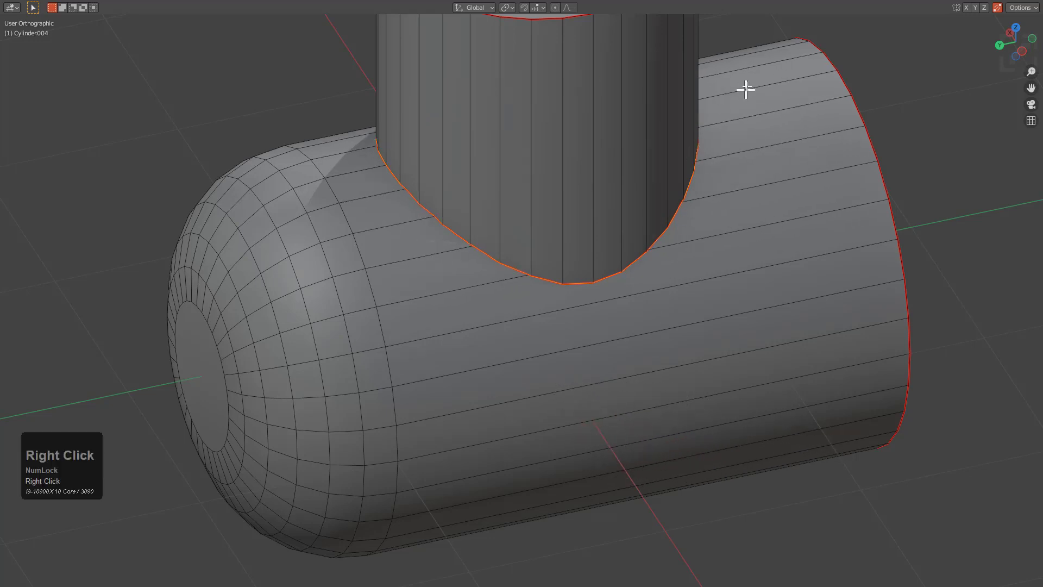
Select the flat end cap of the horizontal cylinder and offset its rim edges to both sides with HOps Edit Multi.
middle_click_drag(831, 218, 723, 244)
key("2")
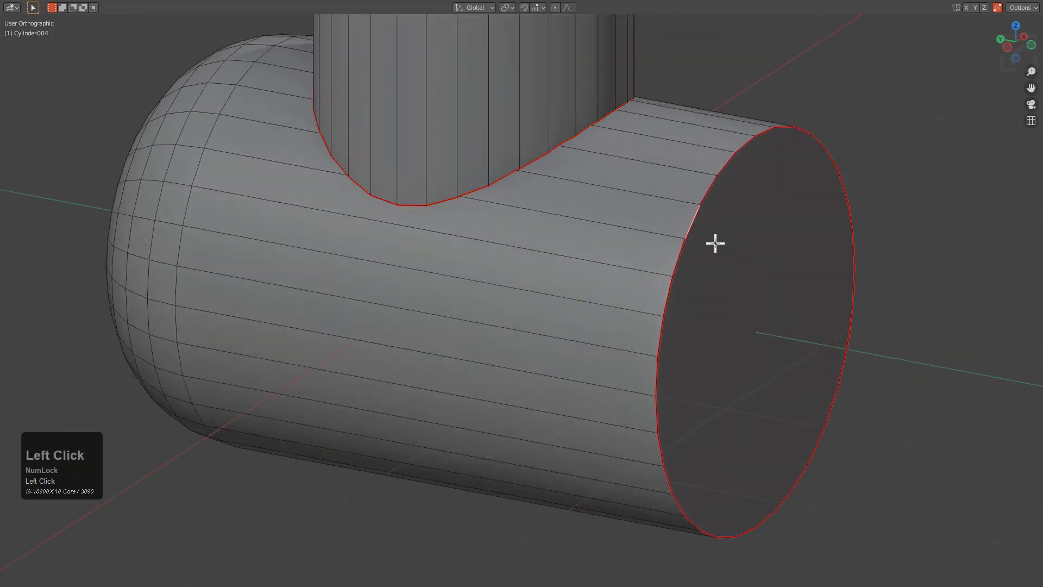
left_click(715, 245)
key("q")
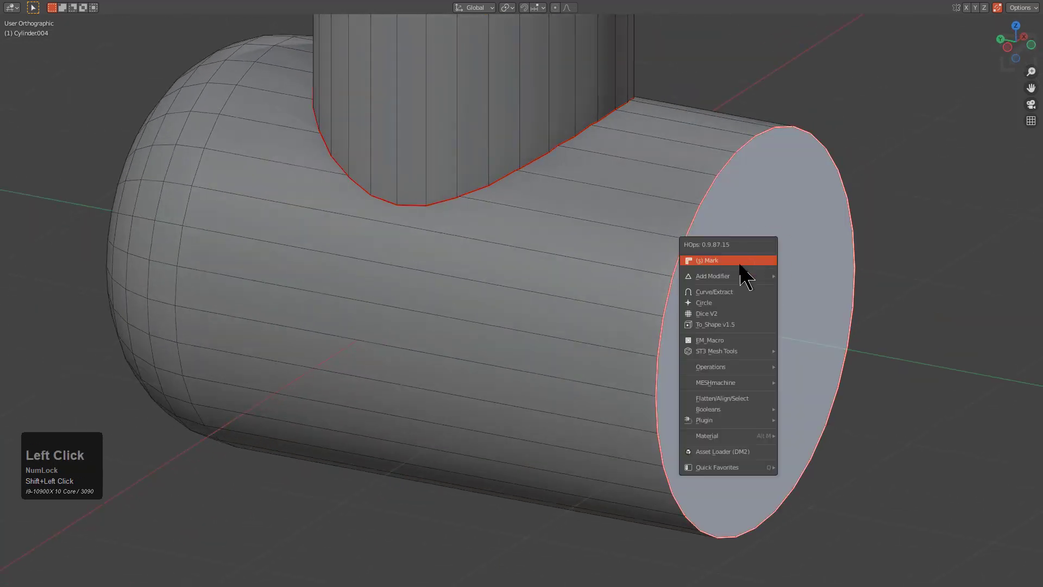
left_click(735, 261, "shift")
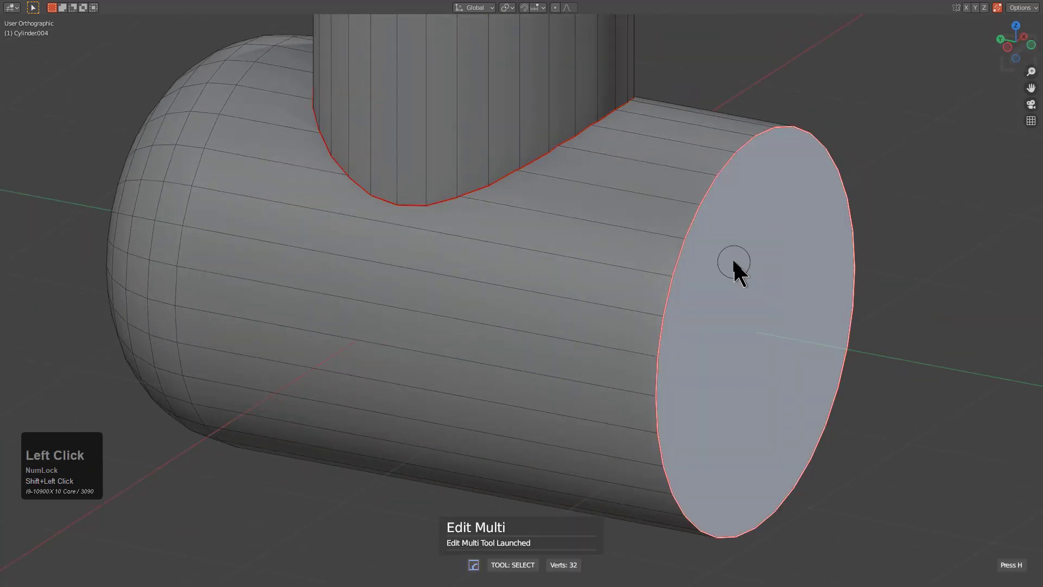
key("b")
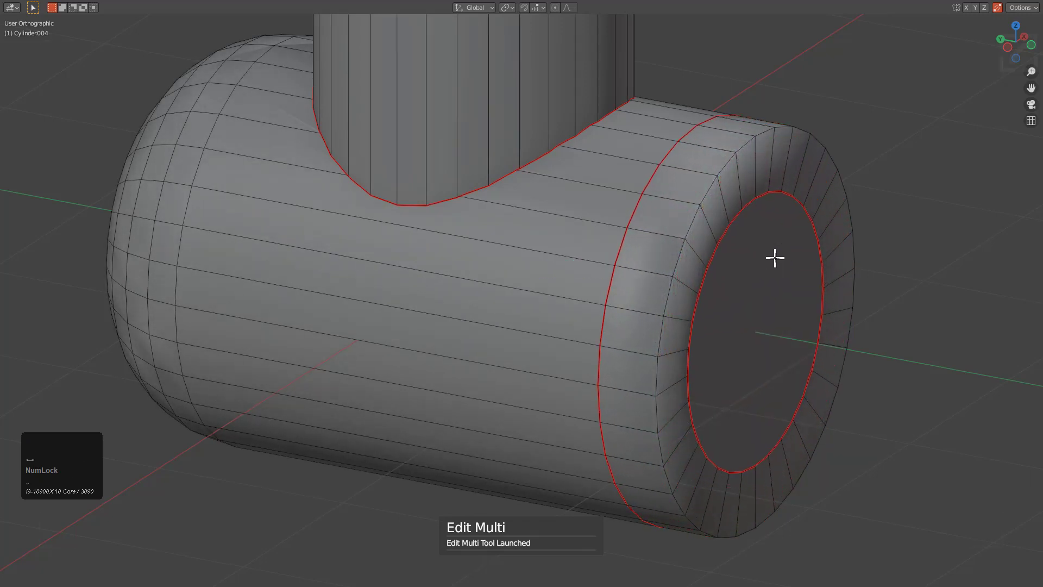
middle_click_drag(775, 257, 553, 71)
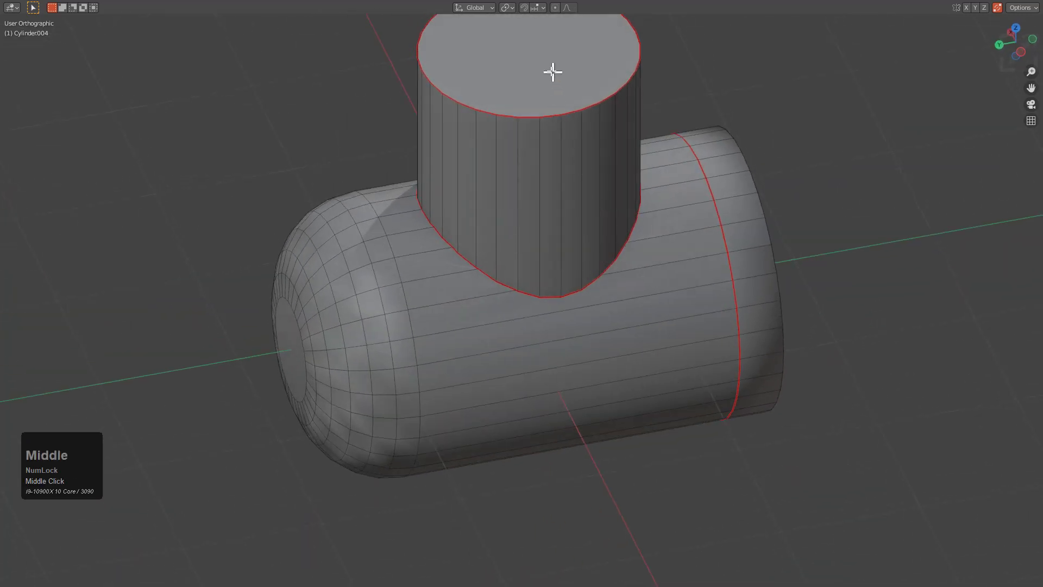
left_click(552, 72)
key("ctrl+KP_Add")
key("Tab")
key("g")
right_click(641, 202)
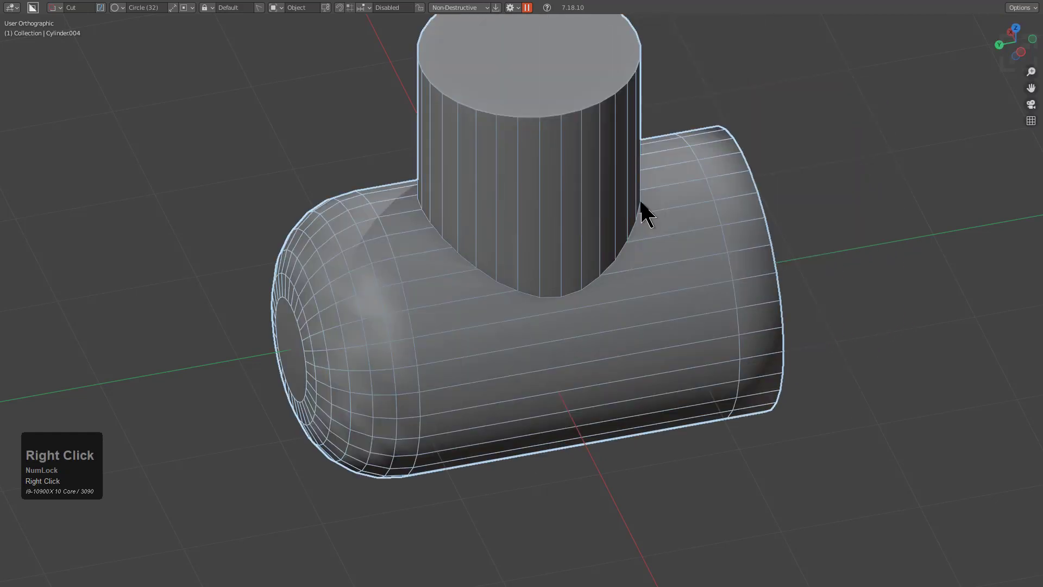
key("Tab")
left_click(395, 321)
key("g")
right_click(395, 325)
key("Tab")
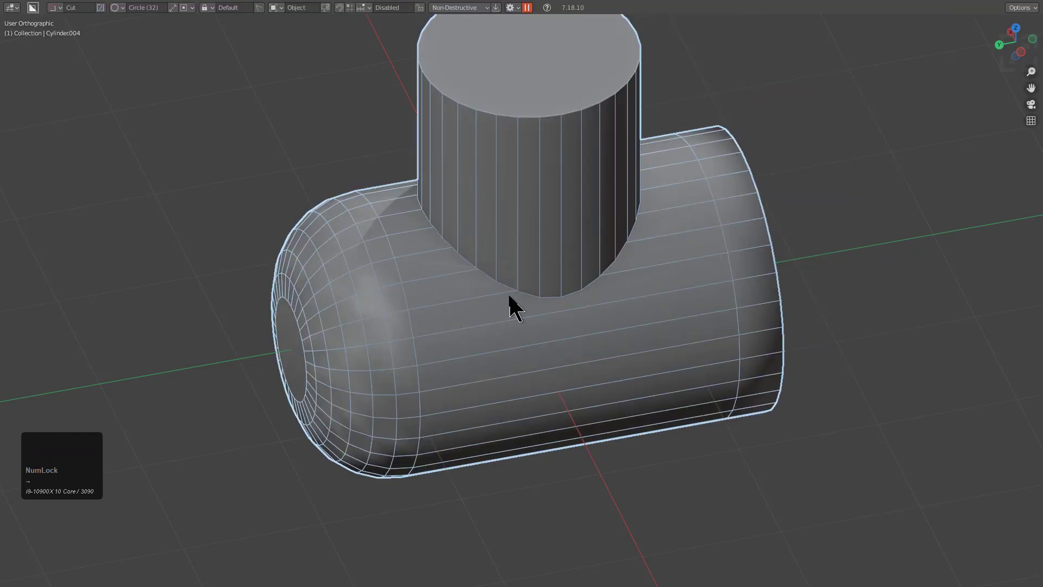
Clear the body's custom normals with Remove Normal in the HOps Helper.
key("ctrl+grave")
left_click(447, 315)
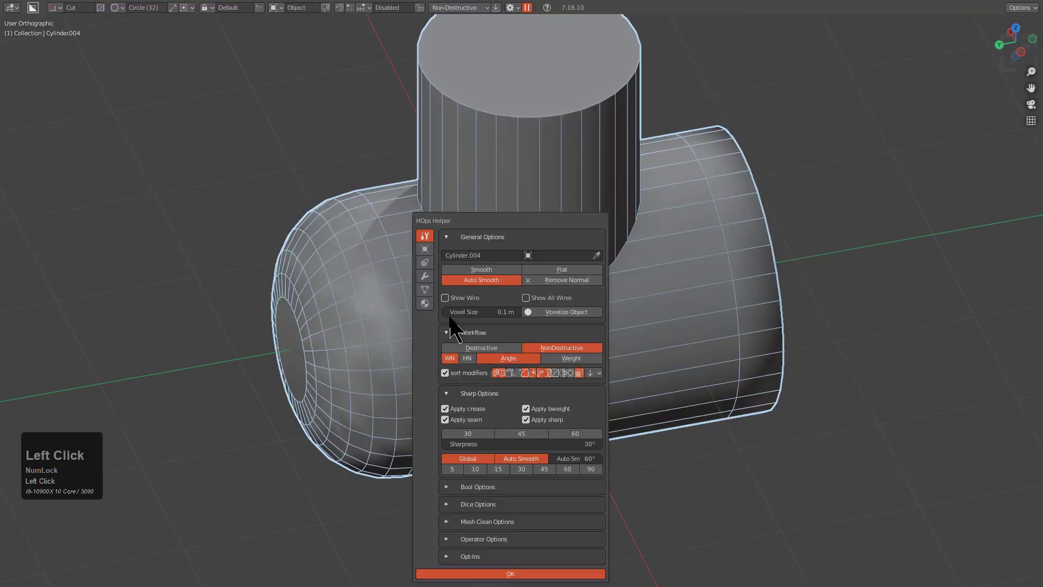
left_click(552, 279)
Offset the rim of the tube's top cap with Edit Multi and lower the new side loop along Z towards the junction.
mouse_move(547, 287)
middle_mouse_down()
mouse_move(533, 270)
mouse_move(522, 114)
middle_mouse_up()
key("Tab")
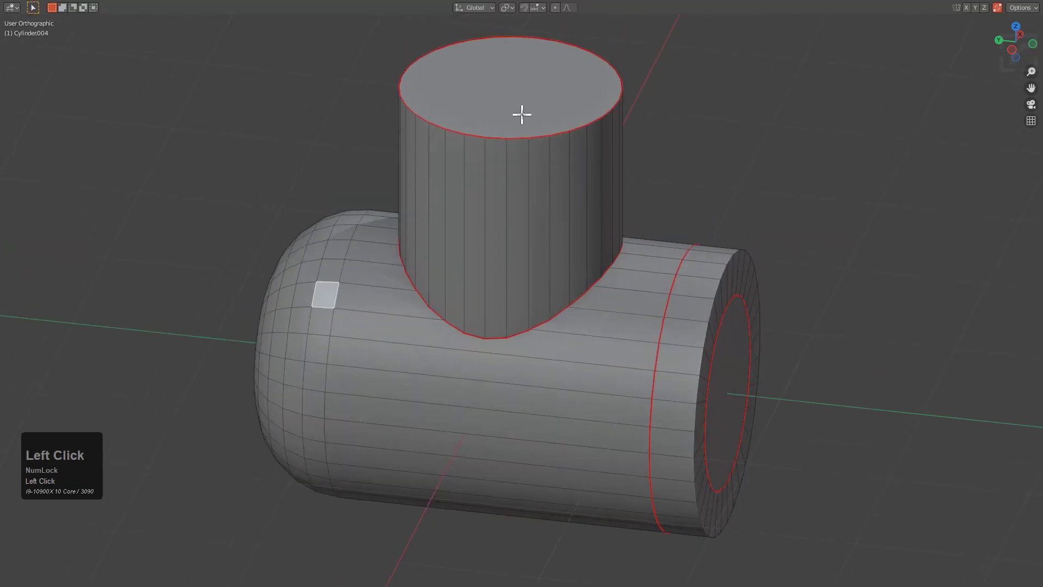
left_click(521, 114)
left_click(525, 116, "shift")
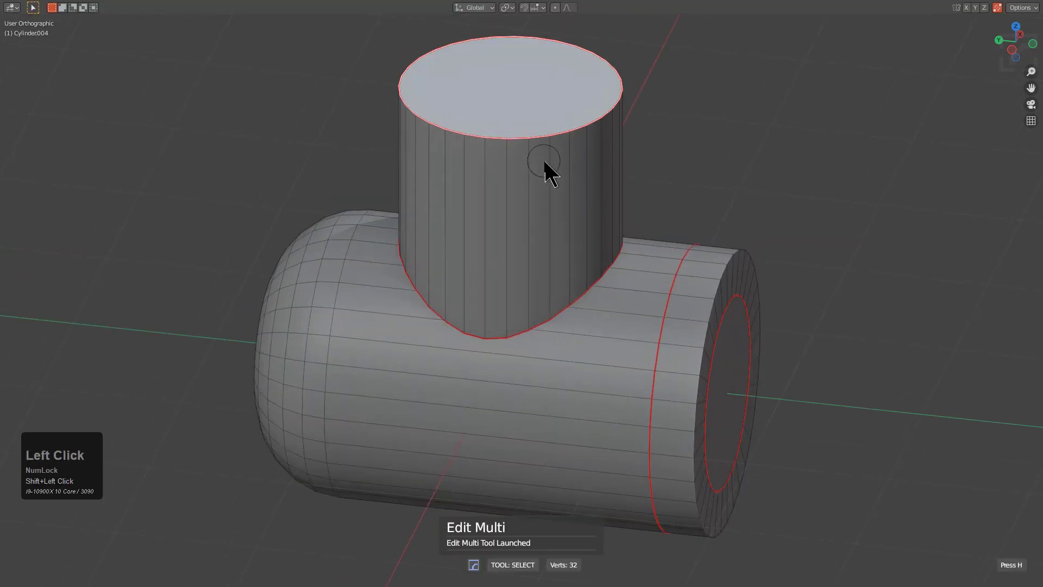
key("b")
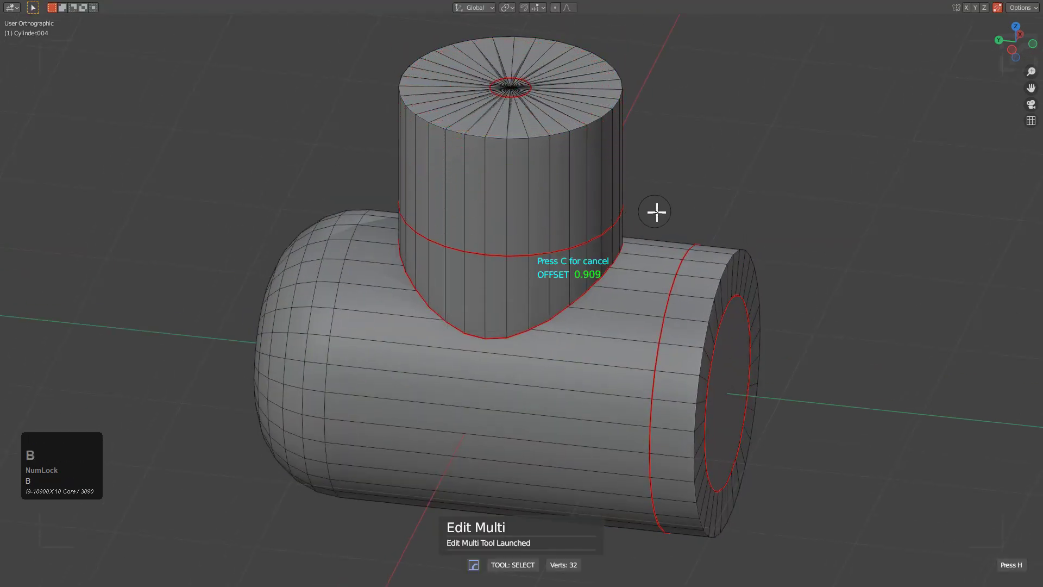
left_click(582, 184)
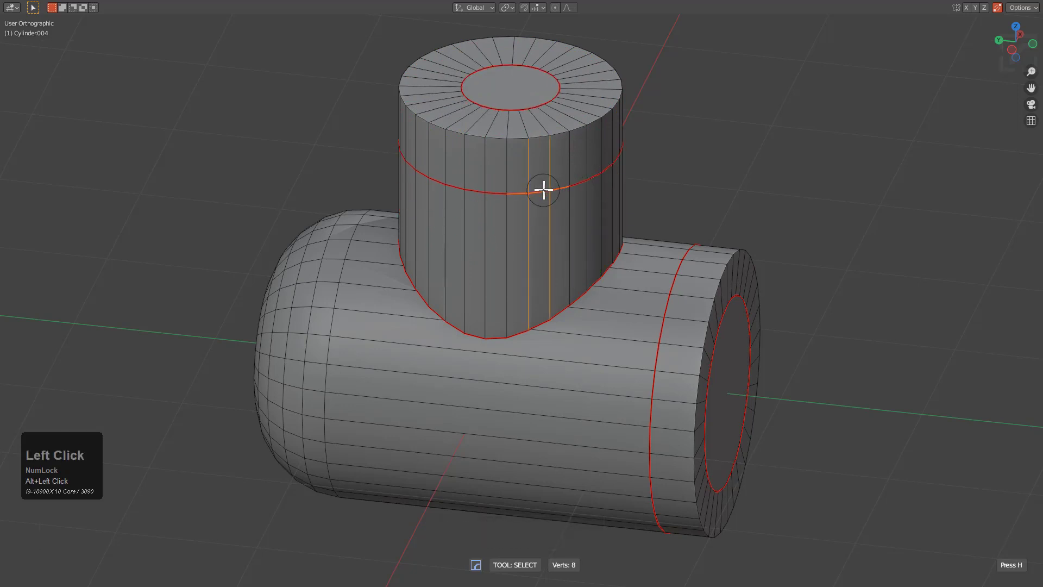
key("z")
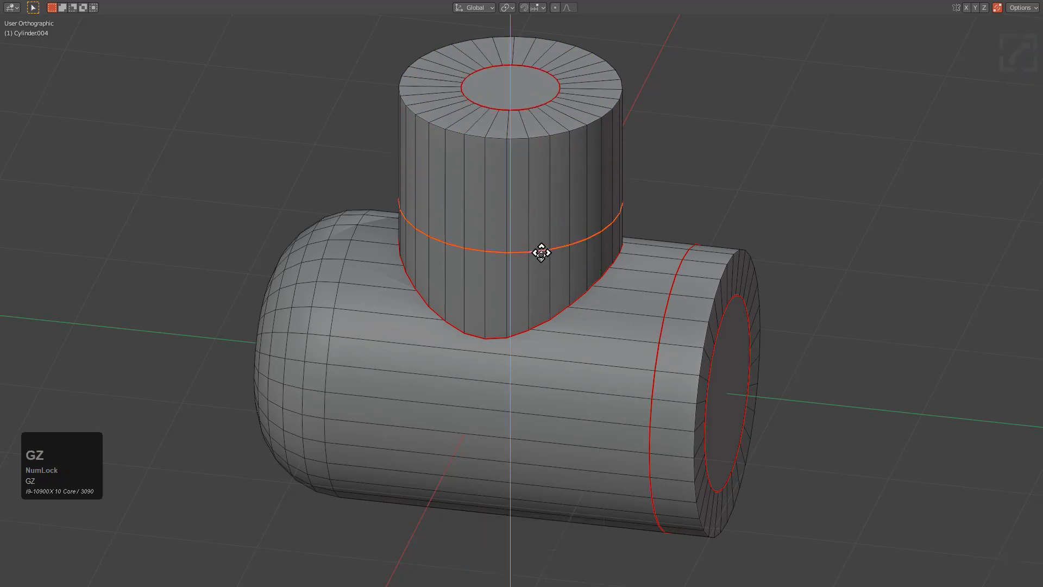
left_click(541, 265)
Grow a face selection from the tube's top cap and reduce it to the boundary loop at the junction.
middle_click_drag(542, 304, 626, 321)
scroll(625, 320, "up", 2)
key("1")
left_click(606, 317, "alt")
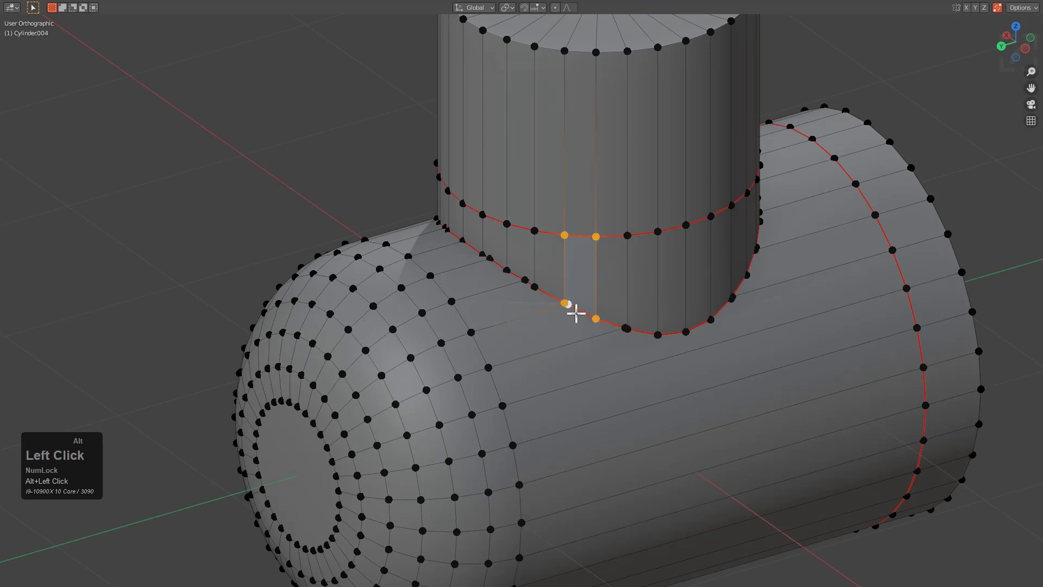
key("3")
scroll(603, 179, "down", 3)
left_click(551, 106)
key("ctrl+KP_Add")
key("ctrl+KP_Add")
key("ctrl+KP_Add")
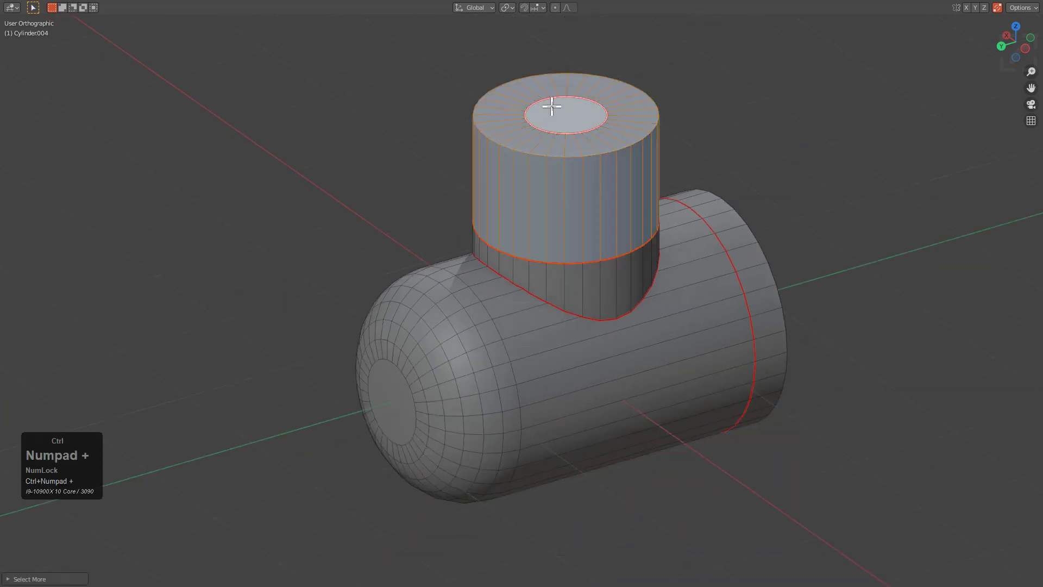
key("apostrophe")
Save the file, run MESHmachine's Boolean Cleanup with side A on the junction loop and return to Object Mode.
scroll(562, 267, "up", 2)
middle_click_drag(624, 245, 549, 270)
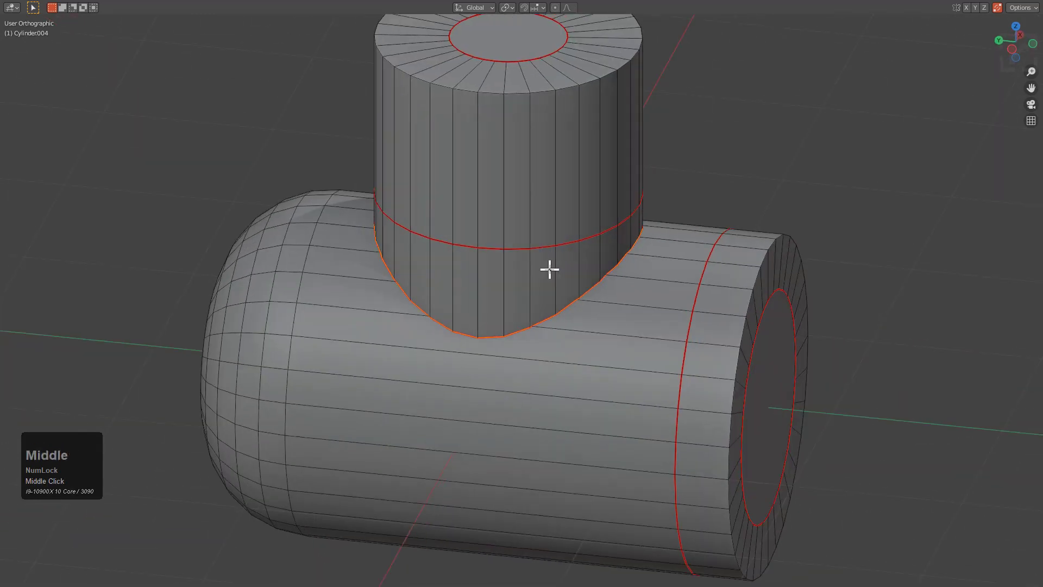
scroll(561, 279, "up", 2)
key("y")
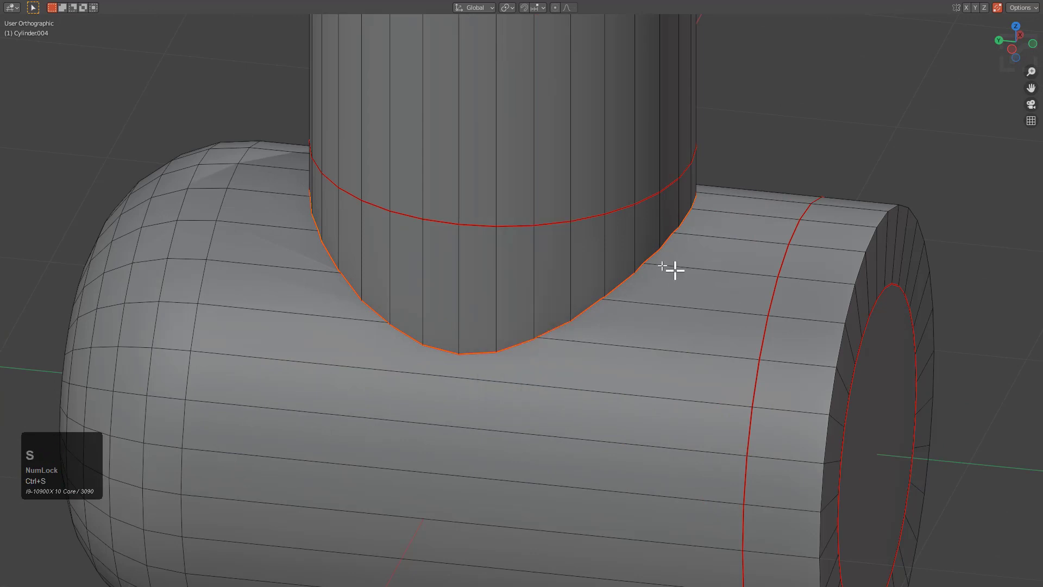
key("ctrl+s")
left_click(610, 263)
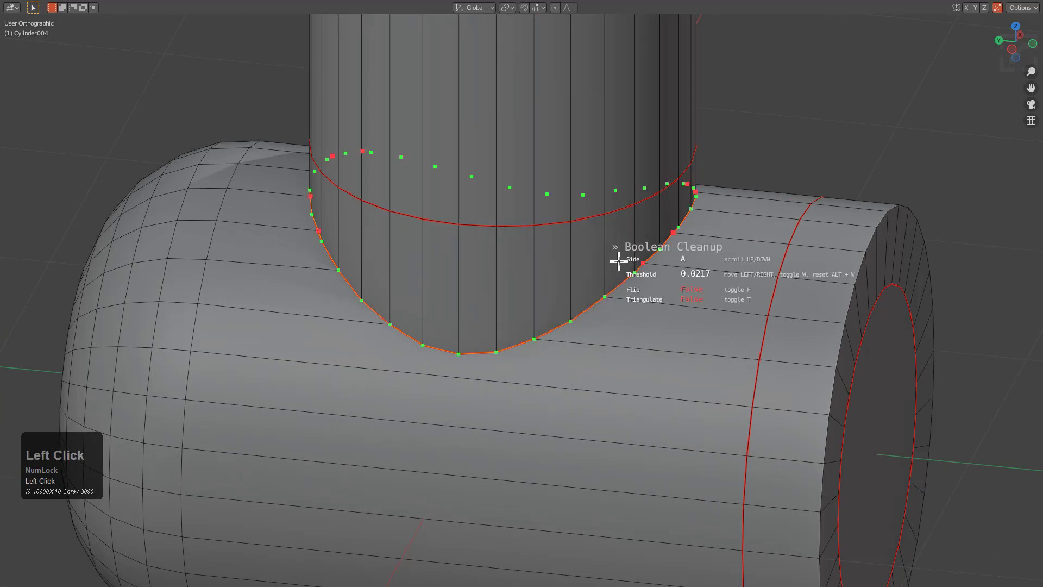
left_click(648, 264)
scroll(500, 287, "down", 3)
middle_click_drag(500, 287, 533, 251)
scroll(568, 284, "down", 1)
key("Tab")
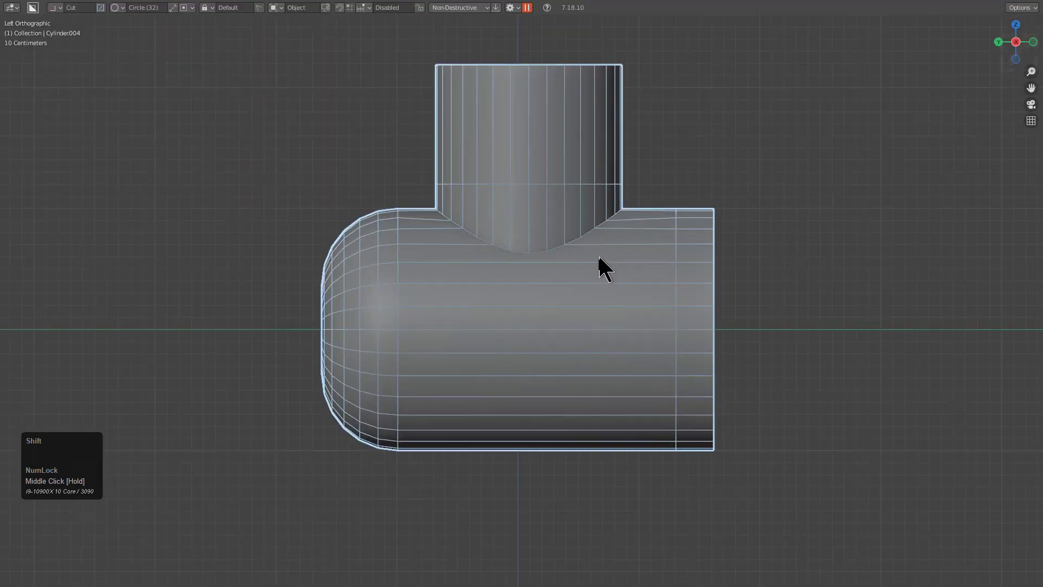
Add a mesh cylinder, rotate it 90° in the side view and 90° about Z so its circular end faces the side view.
middle_click_drag(599, 258, 568, 277, "shift")
key("shift+a")
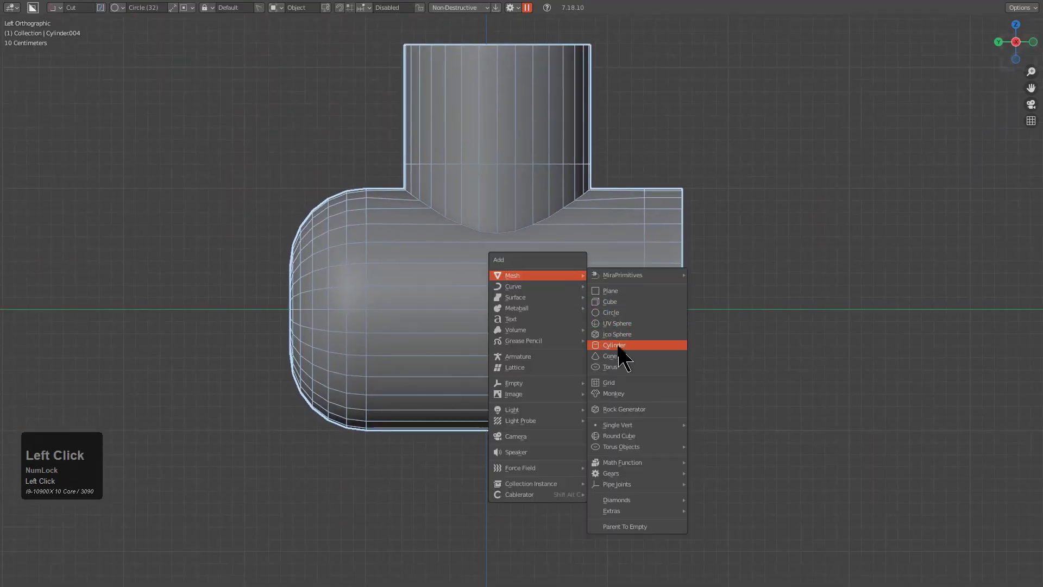
left_click(618, 345)
type("r90")
key("Return")
type("rz90")
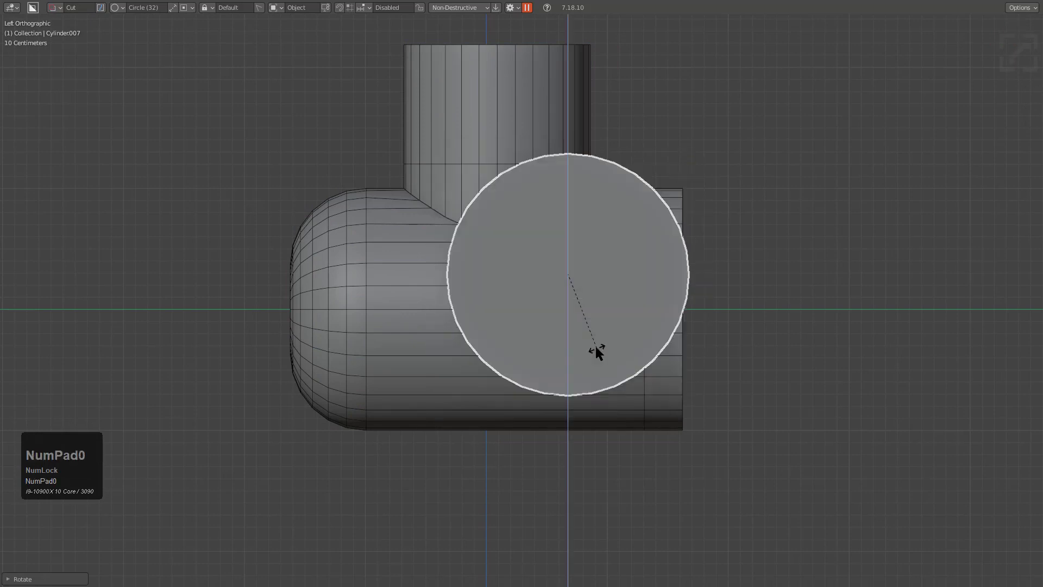
key("Return")
Scale the new cylinder down and position its circular profile over the body beside the upright tube in the side view.
key("s")
left_click(662, 361)
key("g")
left_click(638, 338)
key("s")
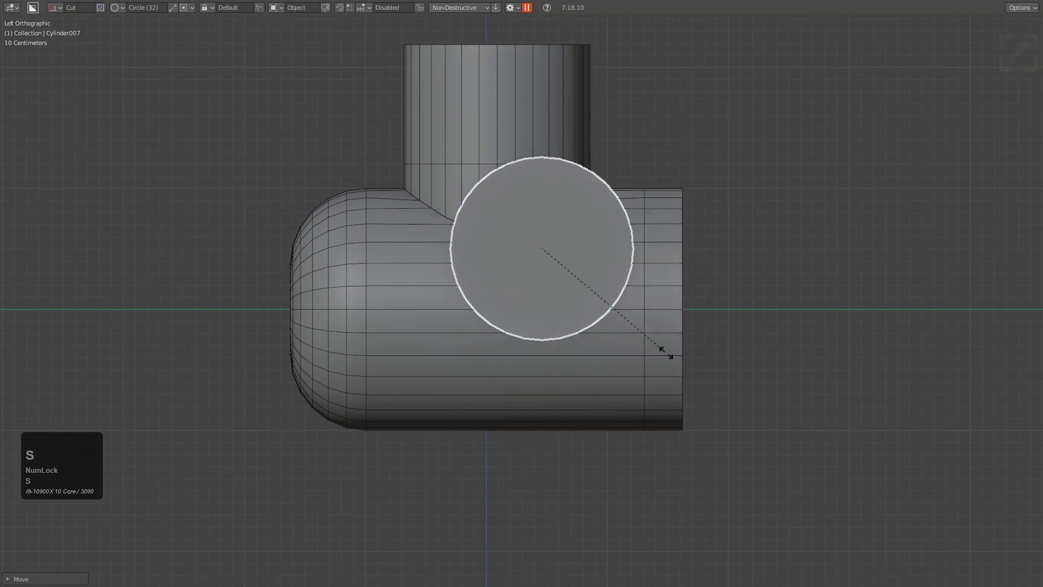
left_click(682, 360)
key("g")
left_click(651, 380)
Move the new cylinder along X so it intersects the side of the rounded body.
middle_click_drag(651, 379, 541, 387)
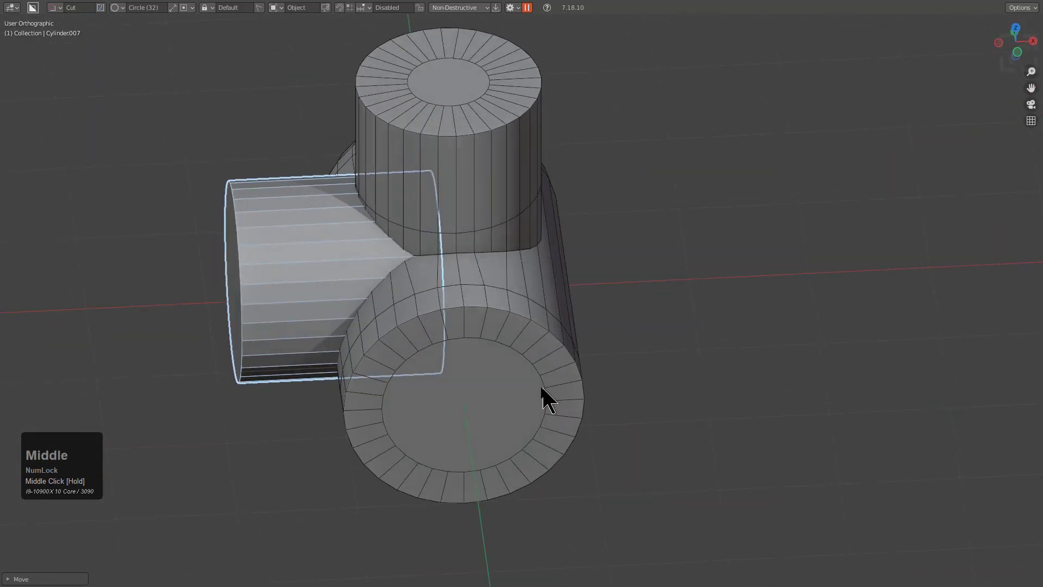
key("g")
key("x")
left_click(585, 382)
Add the rounded body to the selection and union the side cylinder onto it with a HardOps boolean.
middle_click_drag(458, 317, 547, 312)
scroll(547, 312, "up", 2)
left_click(558, 309, "shift")
key("q")
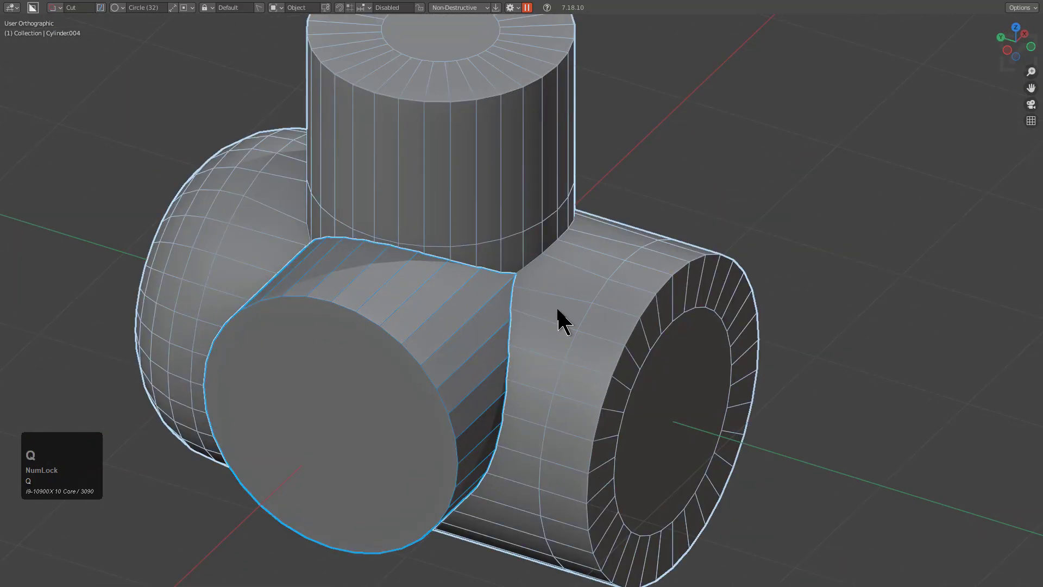
mouse_move(540, 352)
left_click(582, 352)
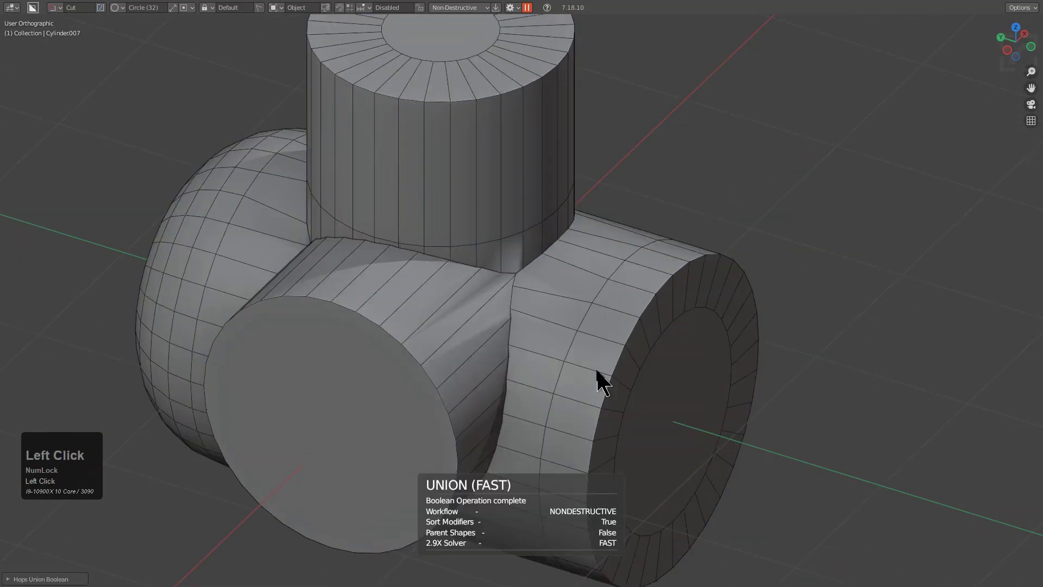
Make the unioned body the active object and convert its boolean result to a real mesh.
key("ctrl+a")
left_click(589, 327)
key("3")
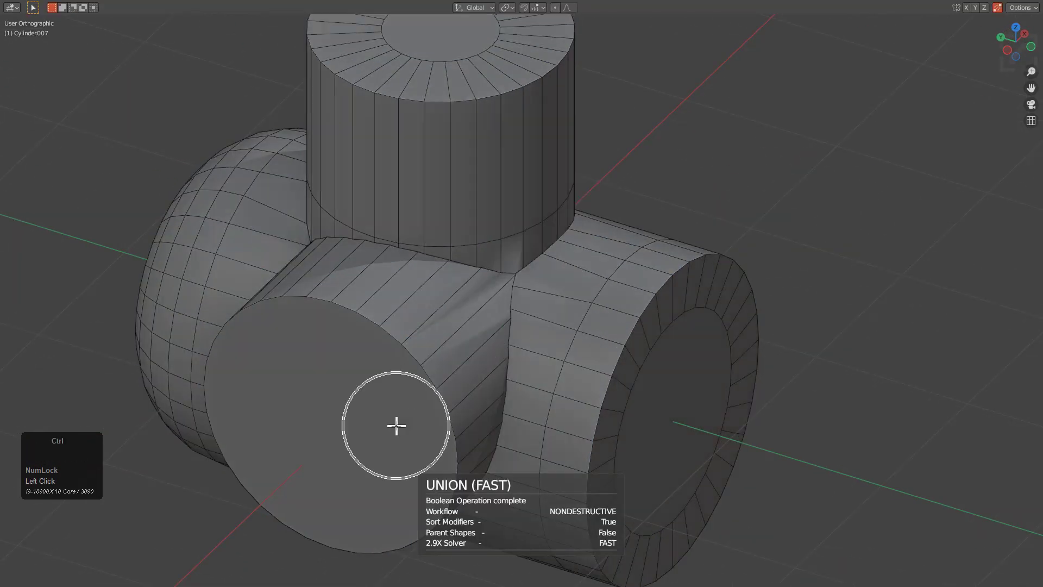
key("3")
left_click(369, 403)
key("3")
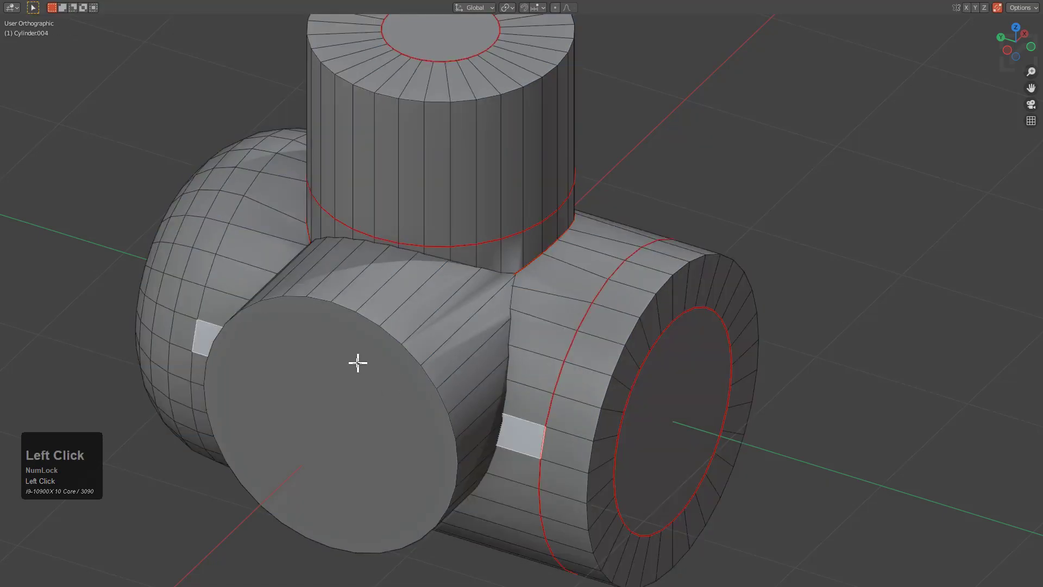
key("Tab")
key("ctrl+a")
left_click(363, 373)
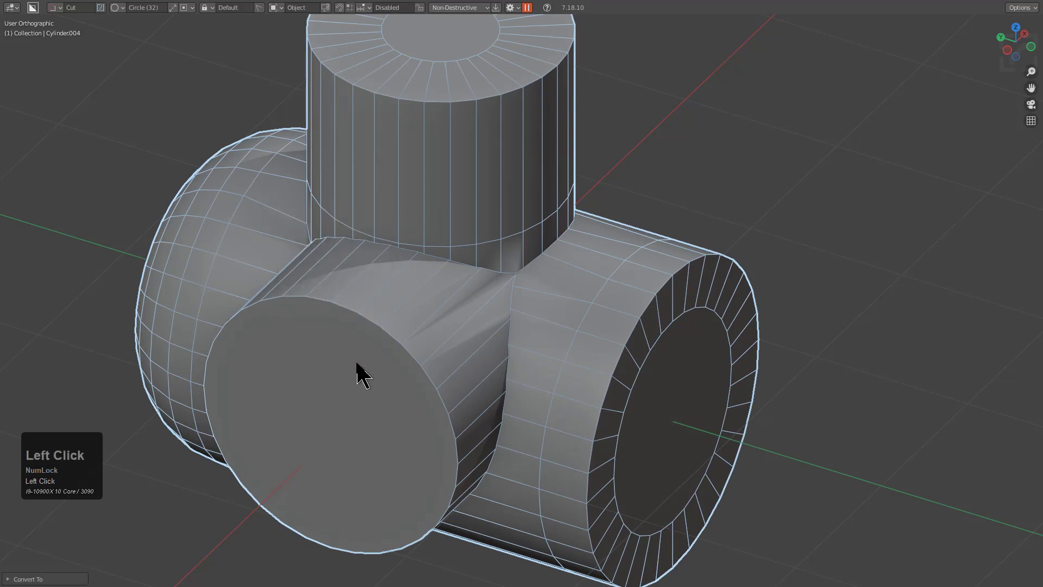
Offset the rim of the side cylinder's end cap with Edit Multi to add inner and side loops.
key("Tab")
left_click(357, 363)
left_click(457, 255, "shift")
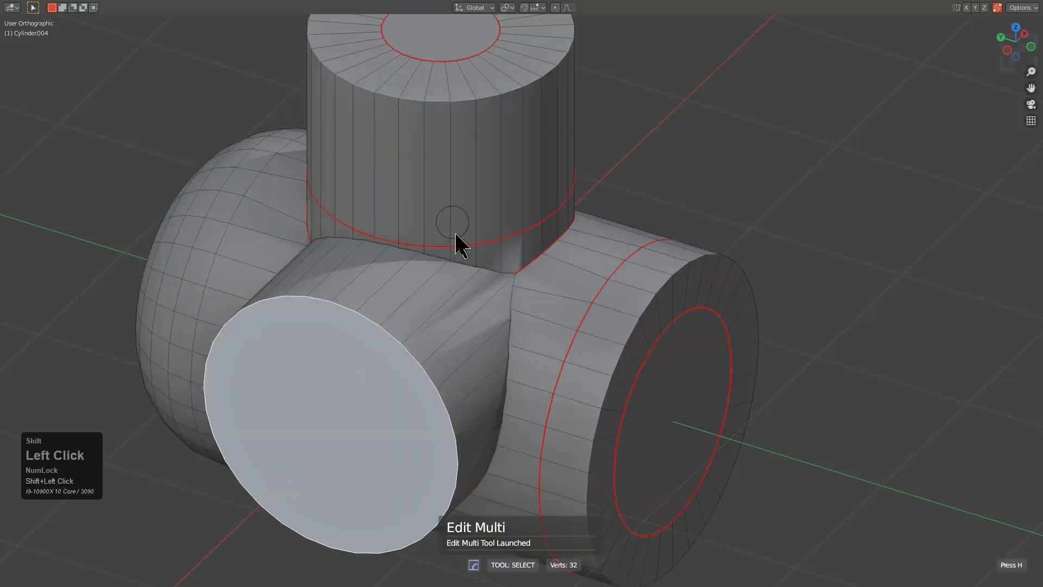
key("b")
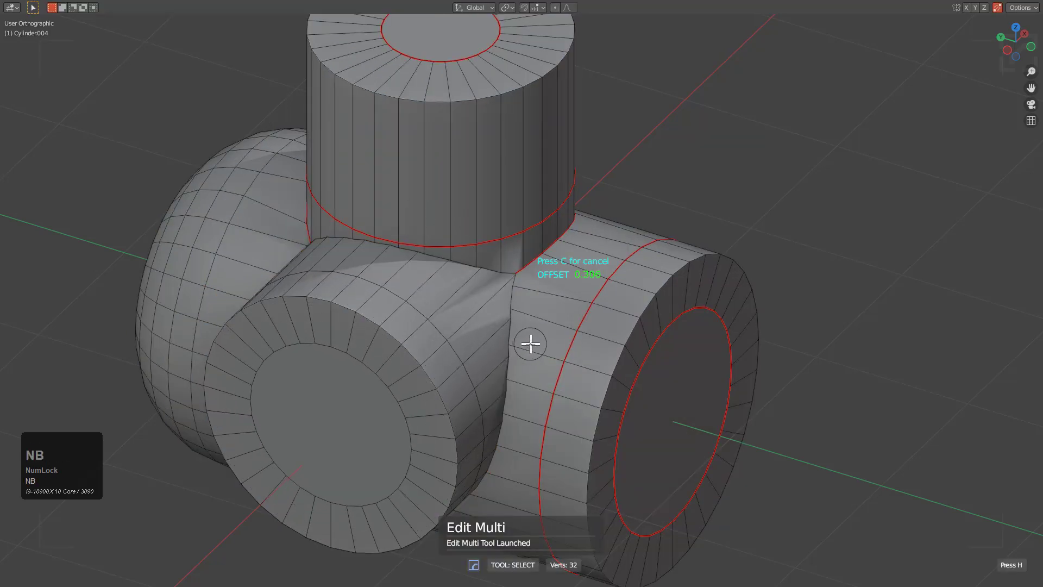
Grow a face selection from the side cylinder's cap and reduce it to the boundary loop at the junction.
middle_click_drag(518, 341, 433, 345)
left_click(330, 400)
key("ctrl+KP_Add")
key("ctrl+KP_Add")
key("ctrl+KP_Add")
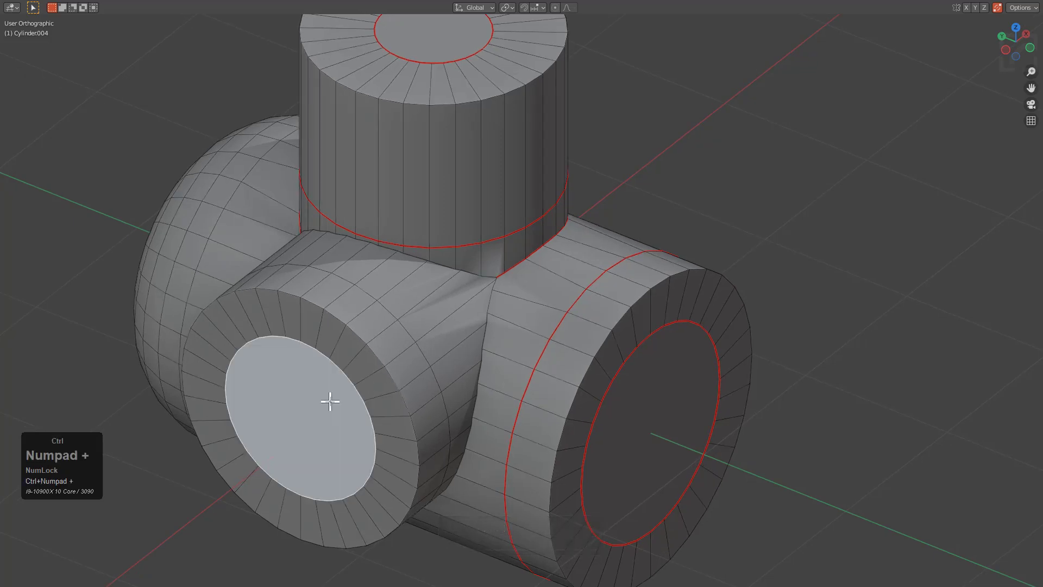
key("shift+grave")
middle_click_drag(329, 392, 337, 369)
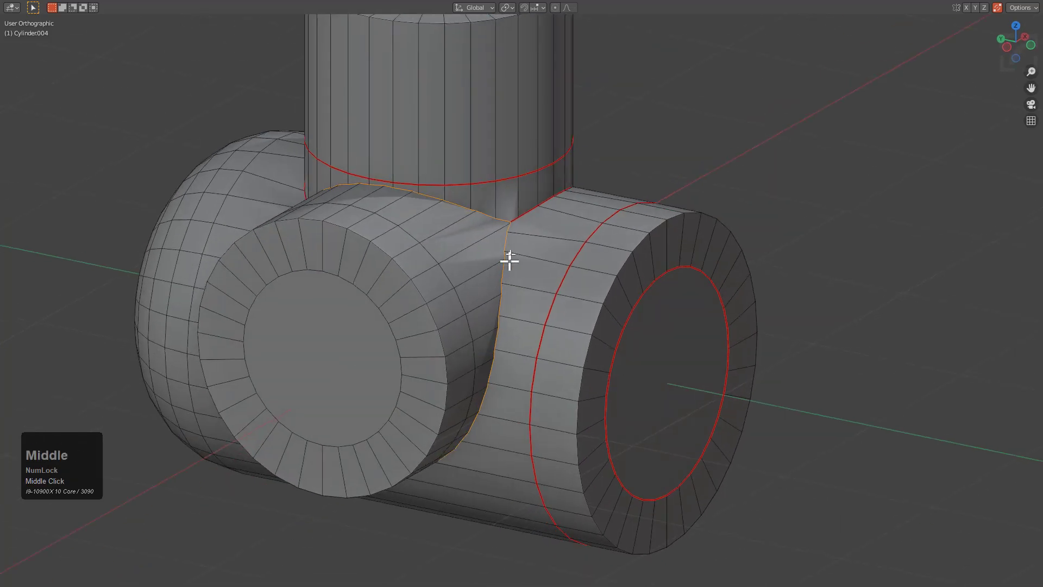
Try merging the crowded vertices where the side cylinder, tube and body meet, and undo the merge.
middle_click_drag(507, 263, 501, 283)
scroll(543, 282, "up", 2)
scroll(542, 282, "up", 2)
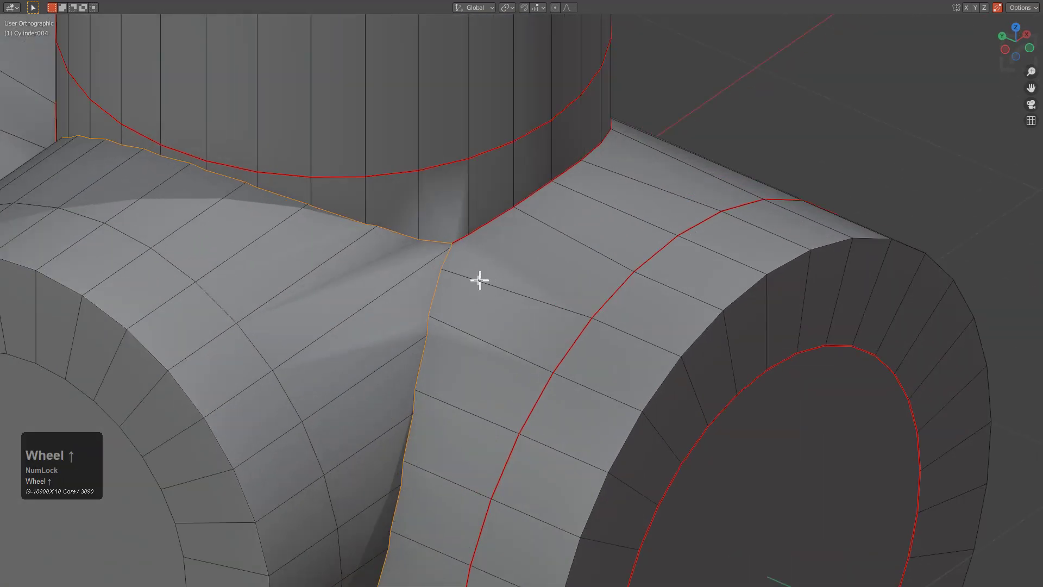
key("1")
left_click(449, 272)
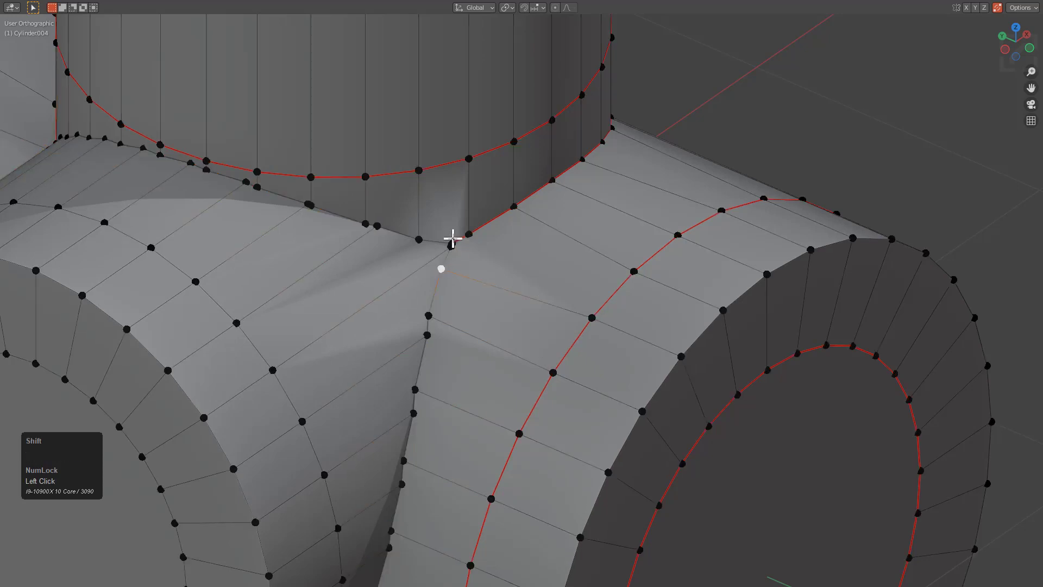
scroll(474, 270, "up", 2)
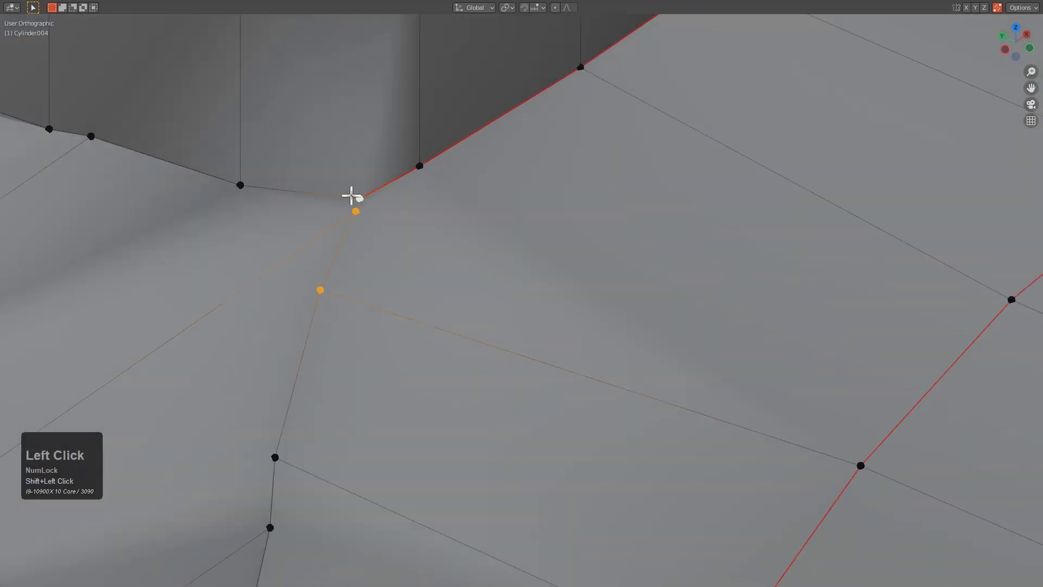
key("m")
left_click(325, 233)
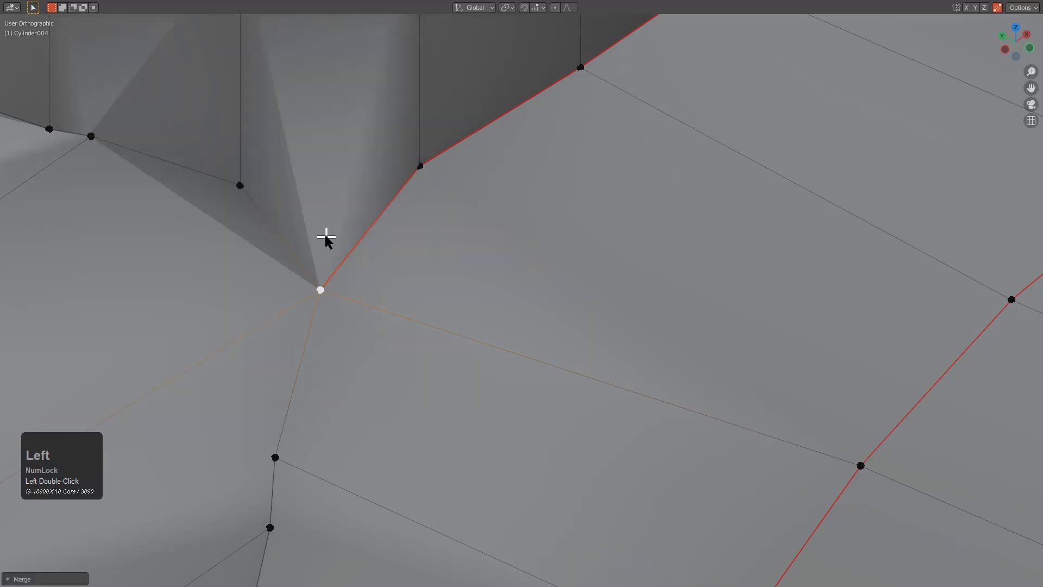
scroll(363, 258, "down", 2)
key("ctrl+z")
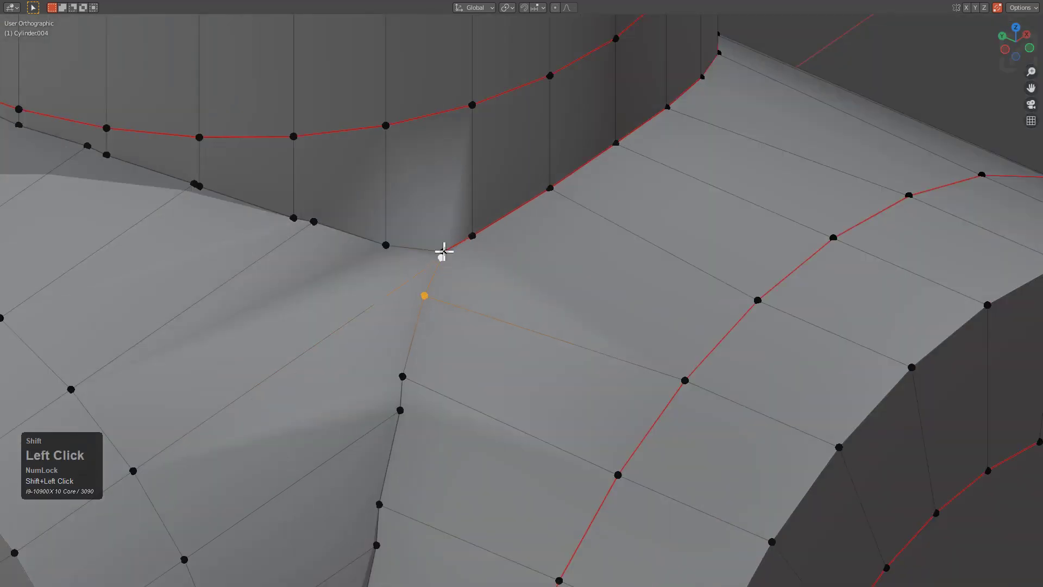
Merge the crowded vertices at this three-way junction into the corner vertex at the tube's base.
key("m")
left_click(452, 263)
scroll(454, 262, "down", 2)
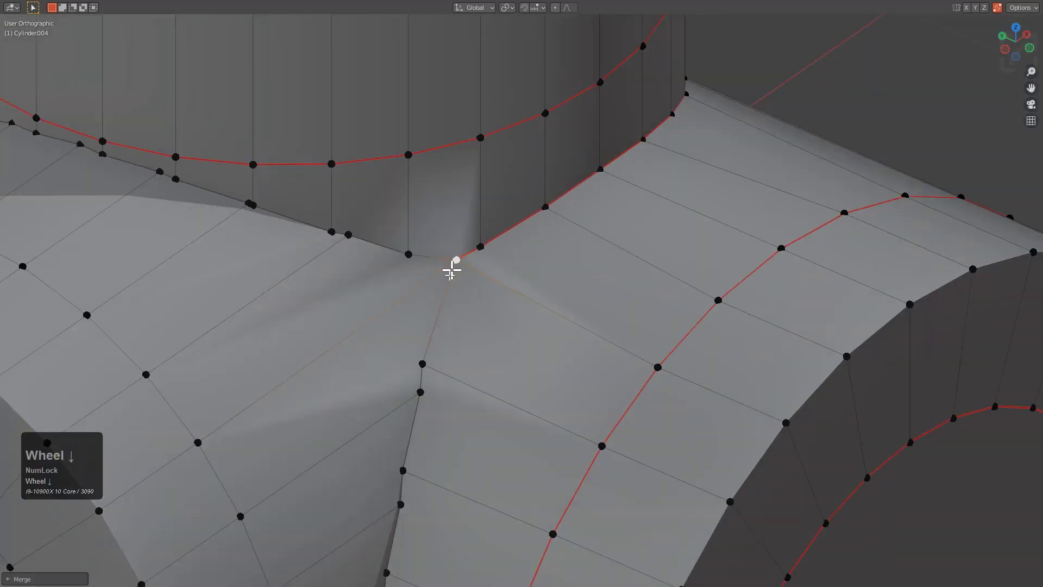
Merge the clustered vertices at the opposite corner of the junction, on the rounded-end side, using At Last.
middle_click_drag(454, 262, 531, 268)
scroll(530, 268, "down", 2)
left_click(317, 408)
middle_click_drag(317, 408, 431, 393)
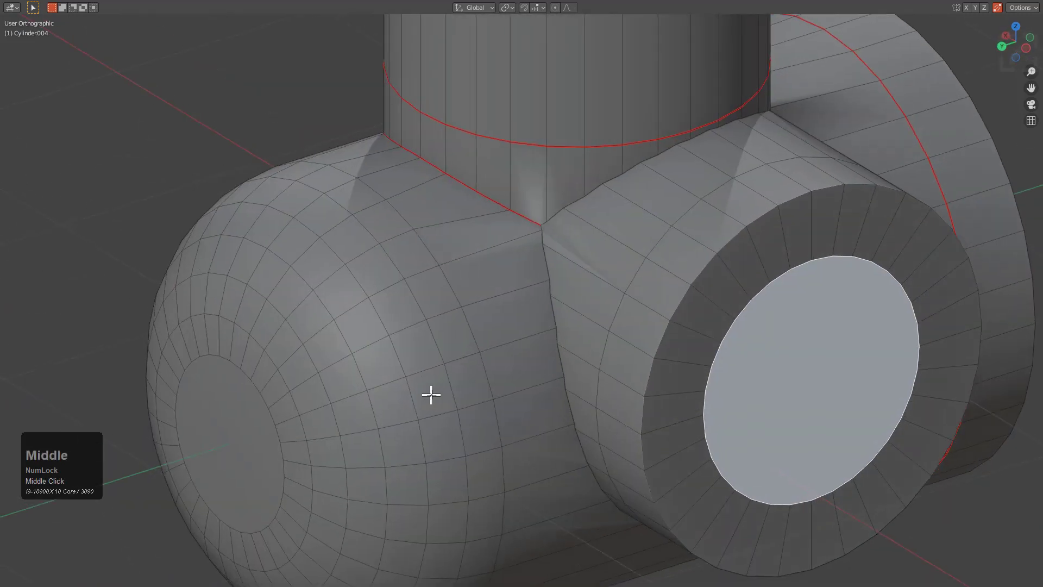
scroll(617, 298, "up", 3)
scroll(477, 396, "up", 5)
scroll(504, 396, "up", 2, "shift")
scroll(504, 397, "up", 1)
left_click(452, 367)
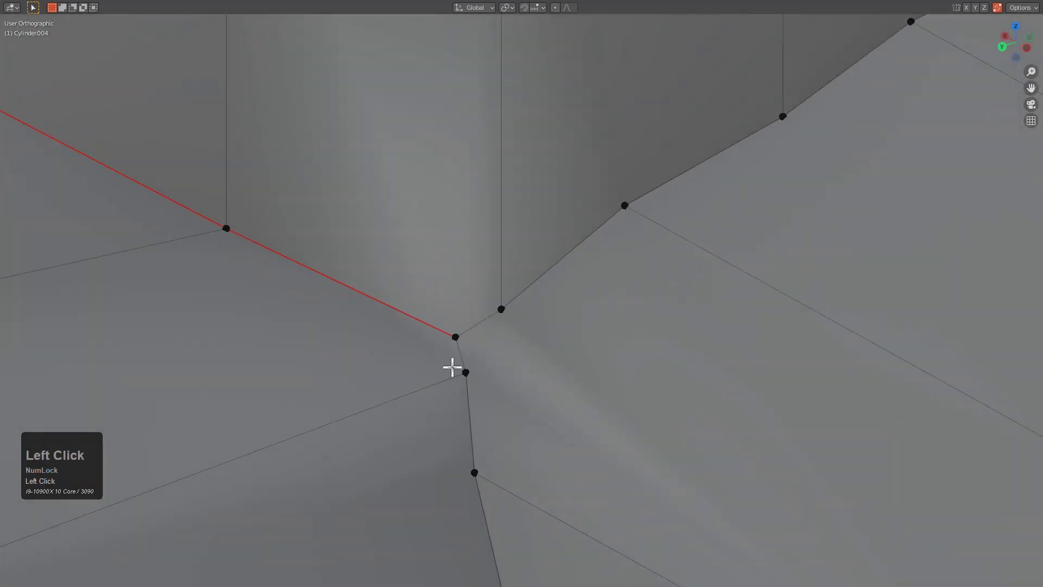
key("m")
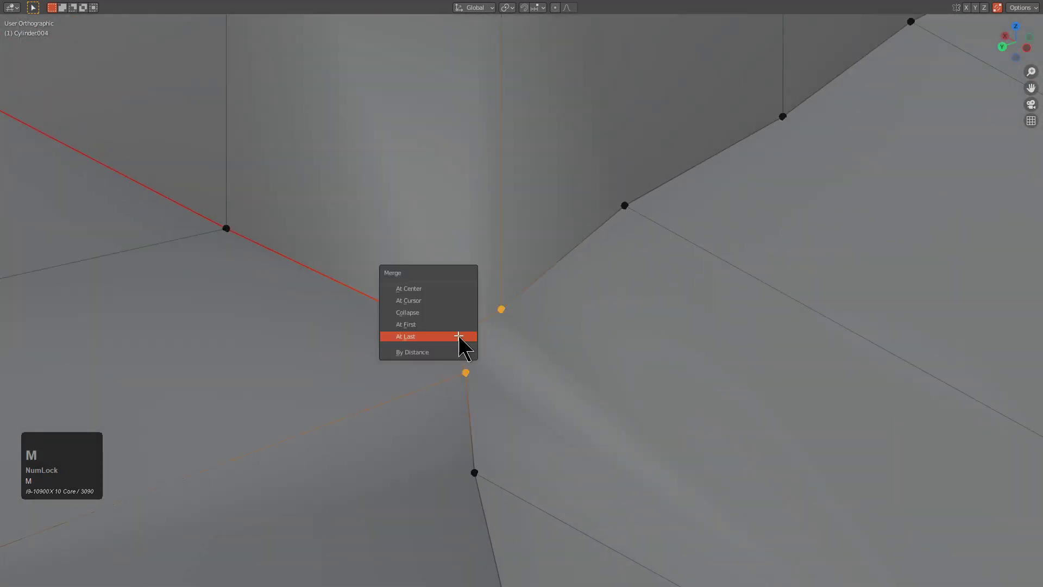
left_click(459, 337)
Grow a selection from the side cylinder's cap face again and convert it to the junction's boundary loop.
scroll(519, 423, "down", 6)
middle_click_drag(519, 423, 596, 347)
left_click(487, 406)
key("ctrl+KP_Add")
key("ctrl+KP_Add")
key("ctrl+KP_Add")
scroll(573, 340, "up", 2)
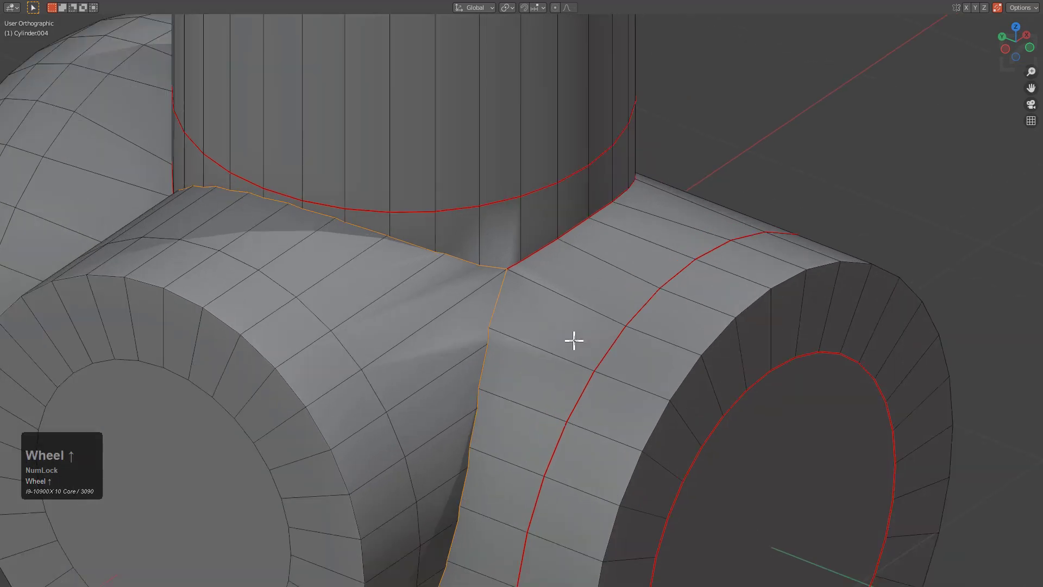
Run MESHmachine's Boolean Cleanup on the junction loop with side B and a threshold of about 0.126, and return to Object Mode.
scroll(571, 340, "down", 2)
key("y")
left_click(570, 341)
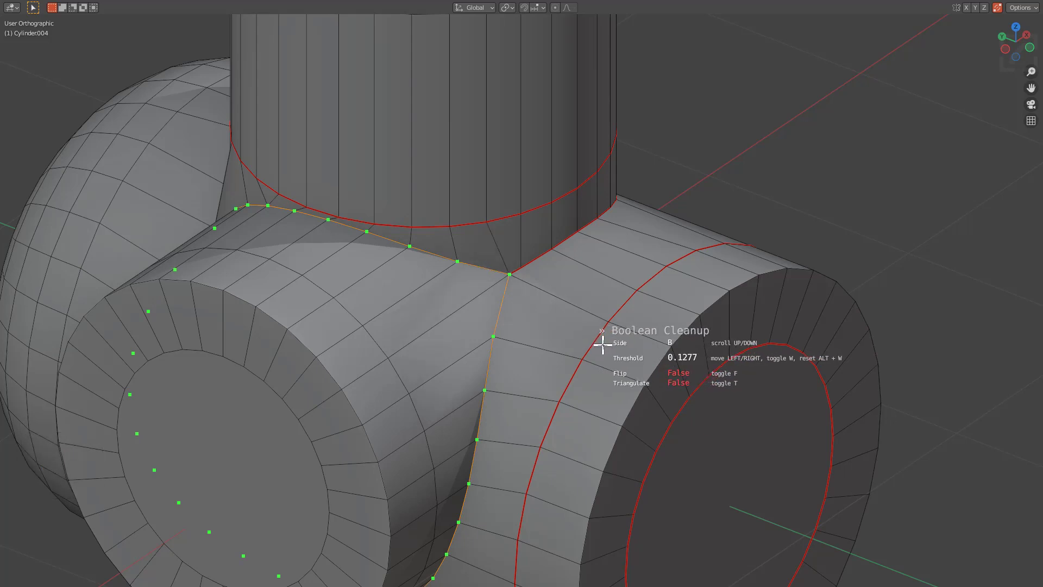
left_click(601, 344)
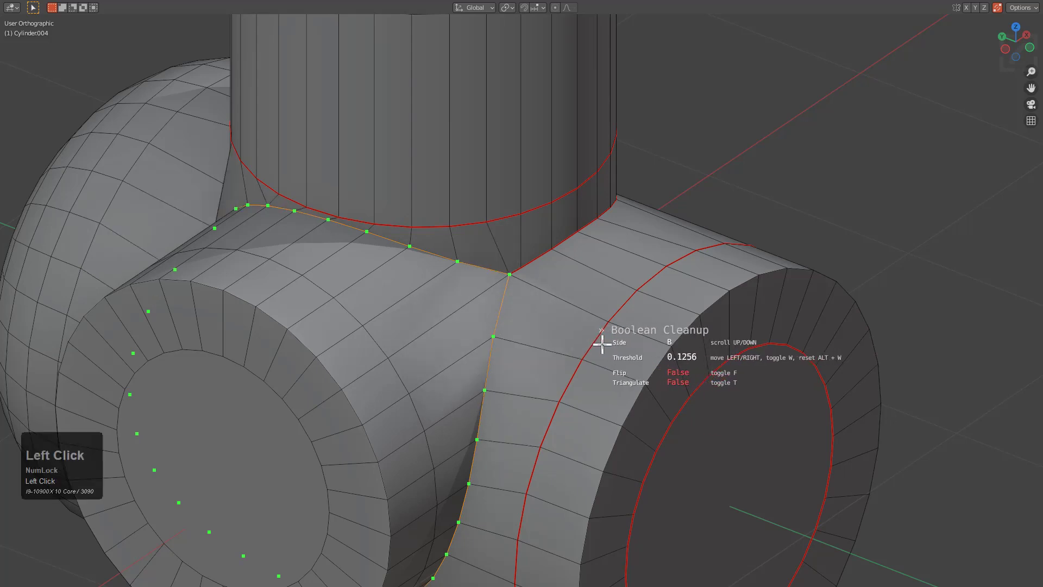
middle_click_drag(600, 344, 603, 320)
key("Tab")
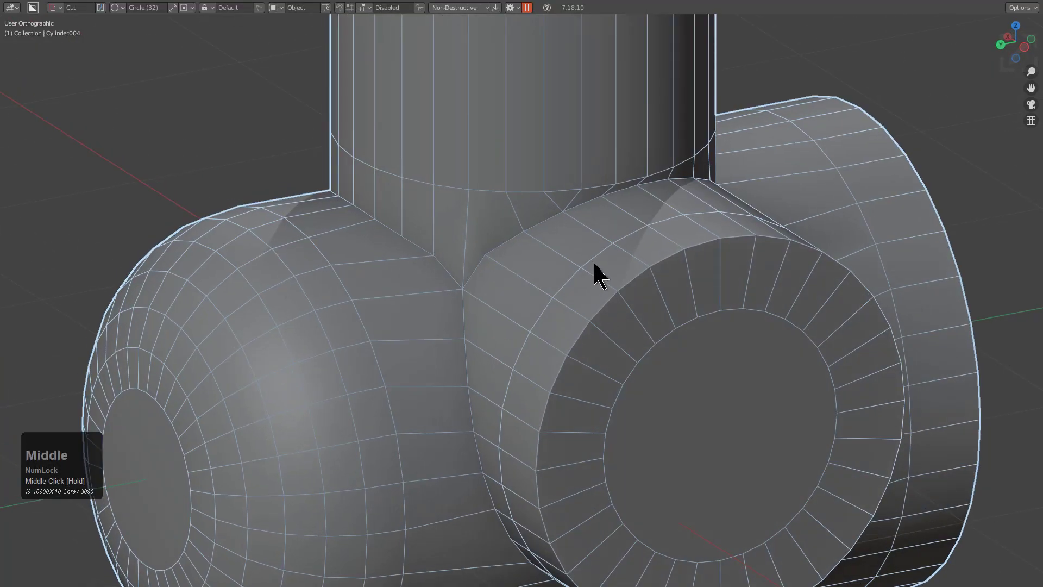
Examine the tube junction from the back view, return to Edit Mode and undo the Boolean Cleanup.
middle_click_drag(594, 264, 569, 321)
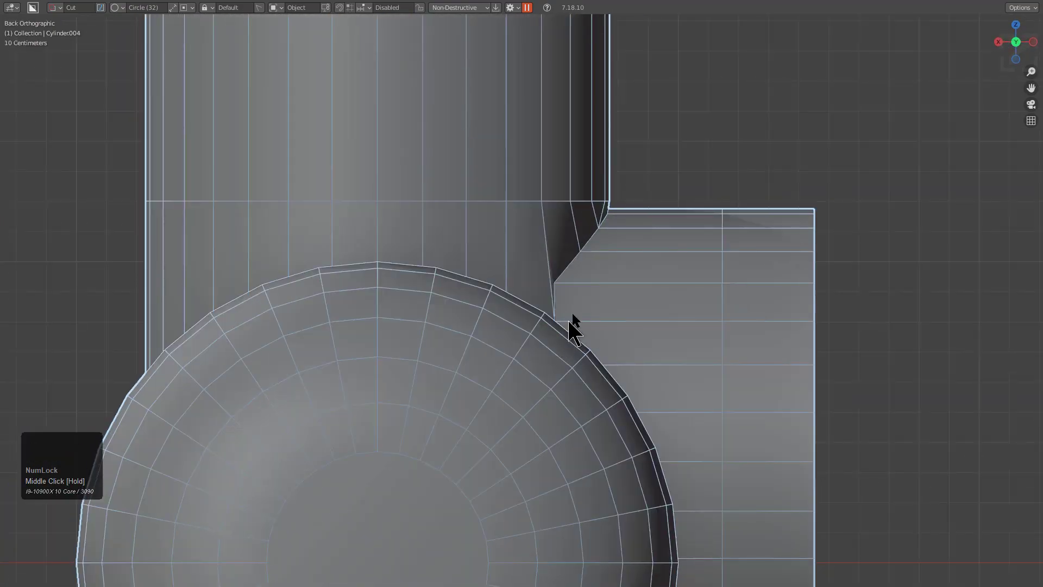
scroll(571, 321, "up", 5)
scroll(438, 298, "down", 3)
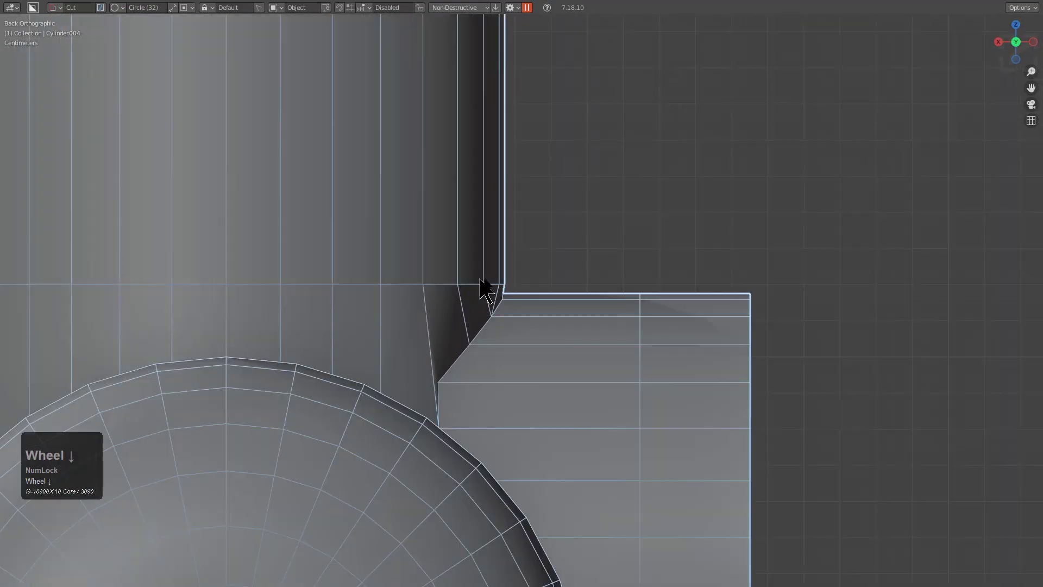
scroll(485, 288, "down", 2)
key("Tab")
middle_click_drag(521, 296, 577, 255)
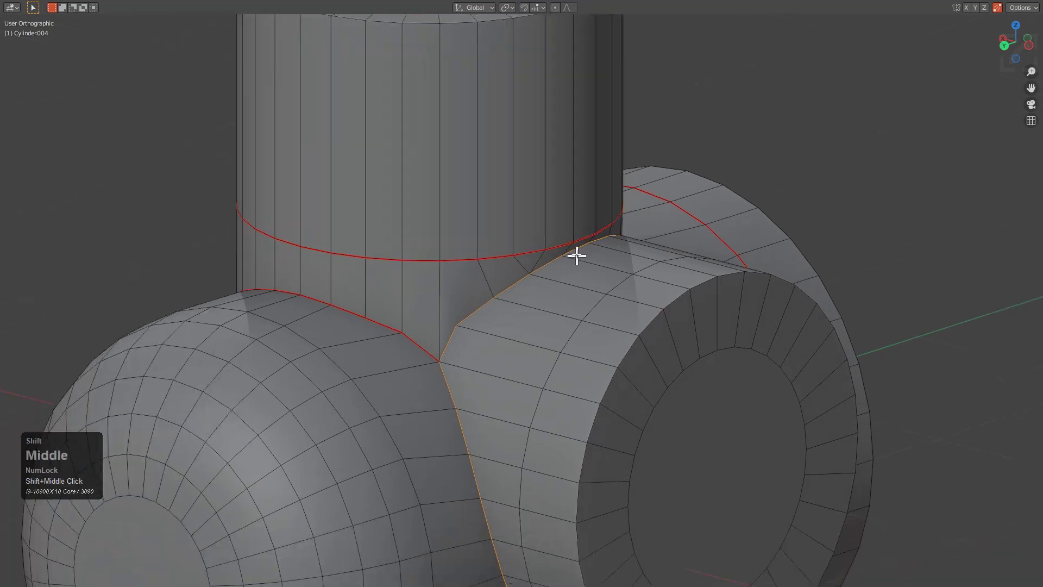
scroll(571, 259, "up", 2)
key("1")
key("ctrl+z")
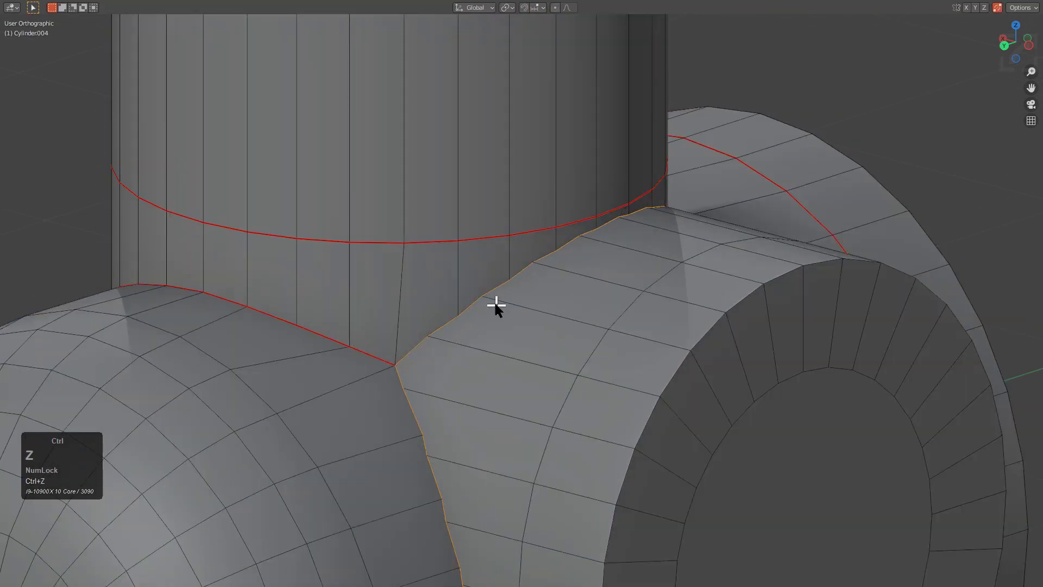
Run Boolean Cleanup on the junction loop again with side B and a threshold of about 0.08.
scroll(502, 303, "up", 1)
key("y")
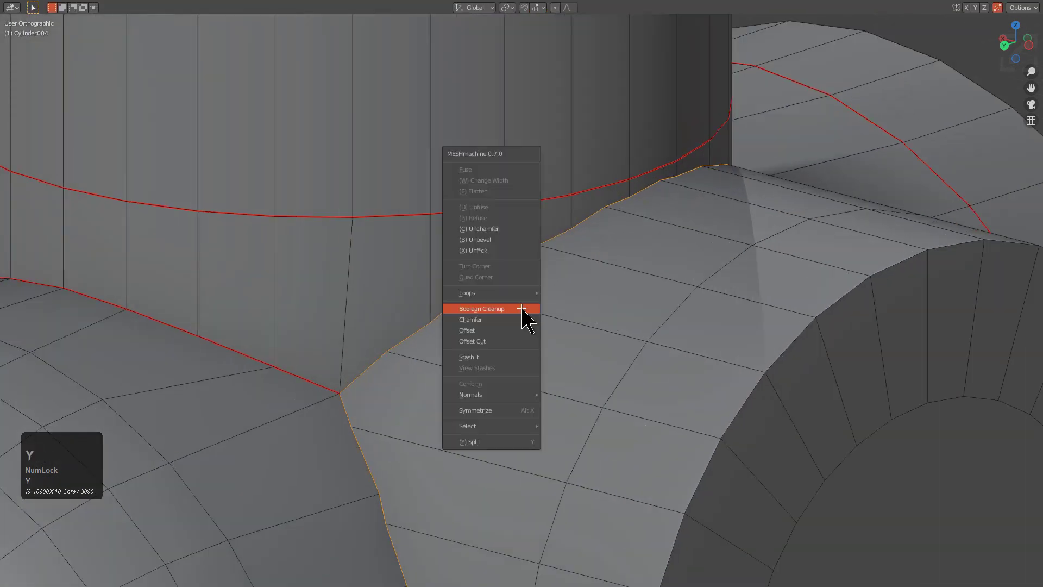
left_click(523, 308)
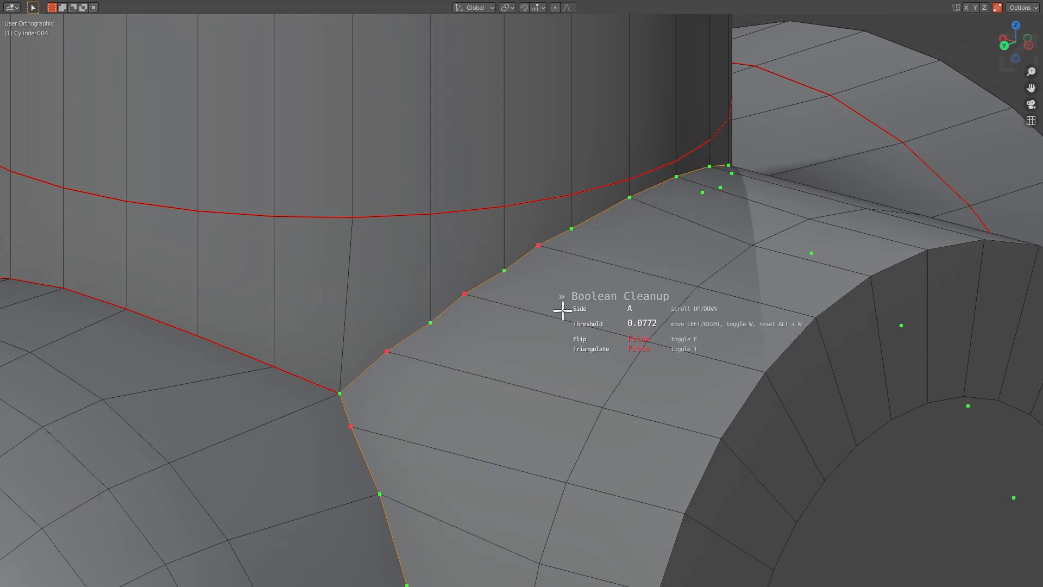
scroll(576, 310, "up", 1)
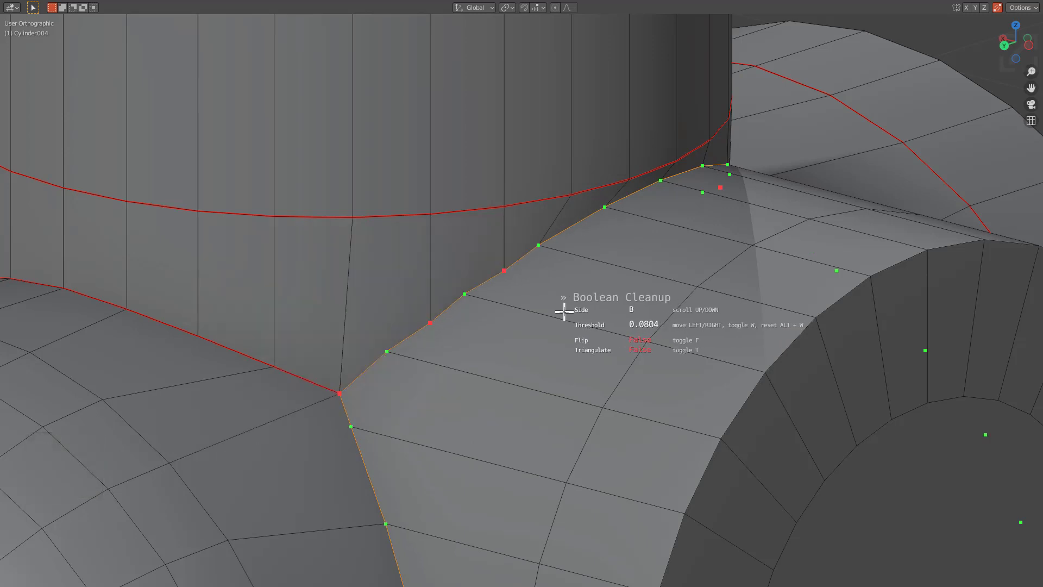
left_click(564, 311)
key("1")
left_click(435, 319)
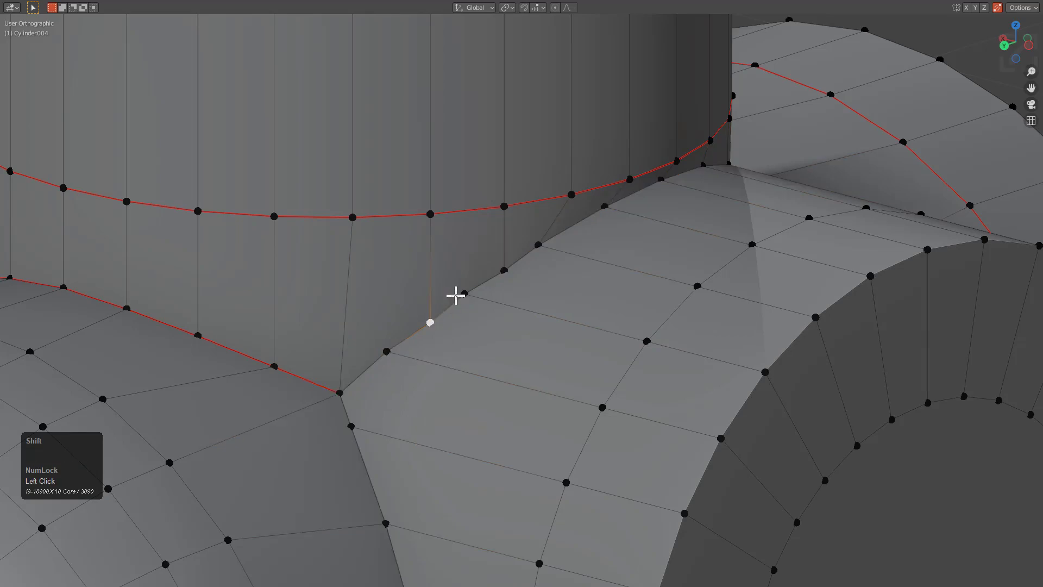
Raise the edge loop around the upright tube's base along Z, away from the side cylinder's junction.
scroll(488, 296, "down", 2)
middle_click_drag(530, 297, 565, 241)
key("2")
scroll(517, 344, "down", 3)
key("g")
key("z")
left_click(526, 256)
Bevel the tube's raised loop into two spaced loops, clear their edge marks and deselect everything.
key("ctrl+b")
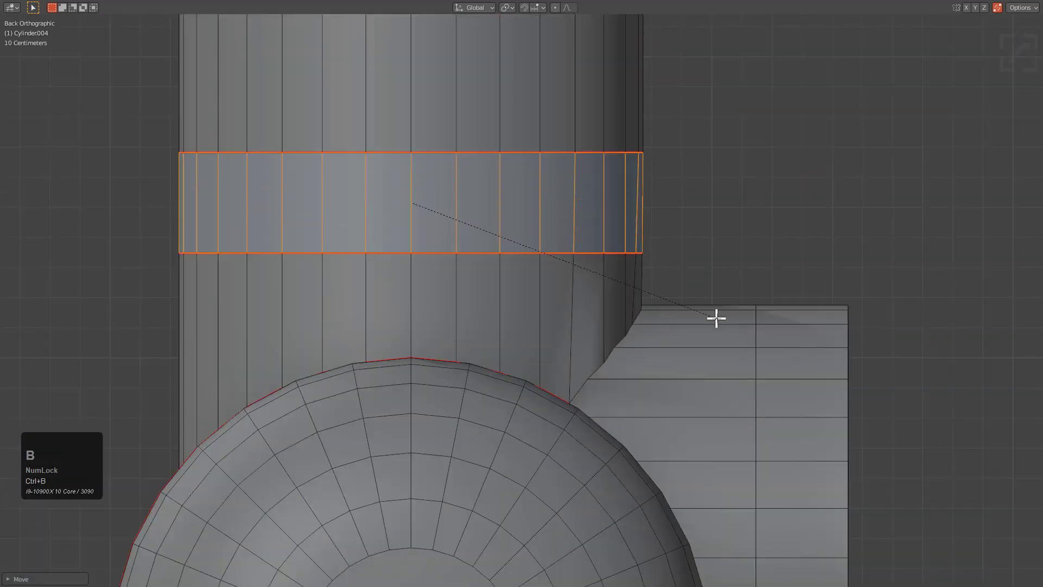
left_click(718, 319)
middle_click_drag(718, 320, 622, 325)
key("q")
left_click(623, 324)
key("alt+a")
Connect the tube junction's corner vertices to neighbouring vertices on the tube's lower loop and dissolve the old edge above the corner.
middle_click_drag(554, 324, 460, 380)
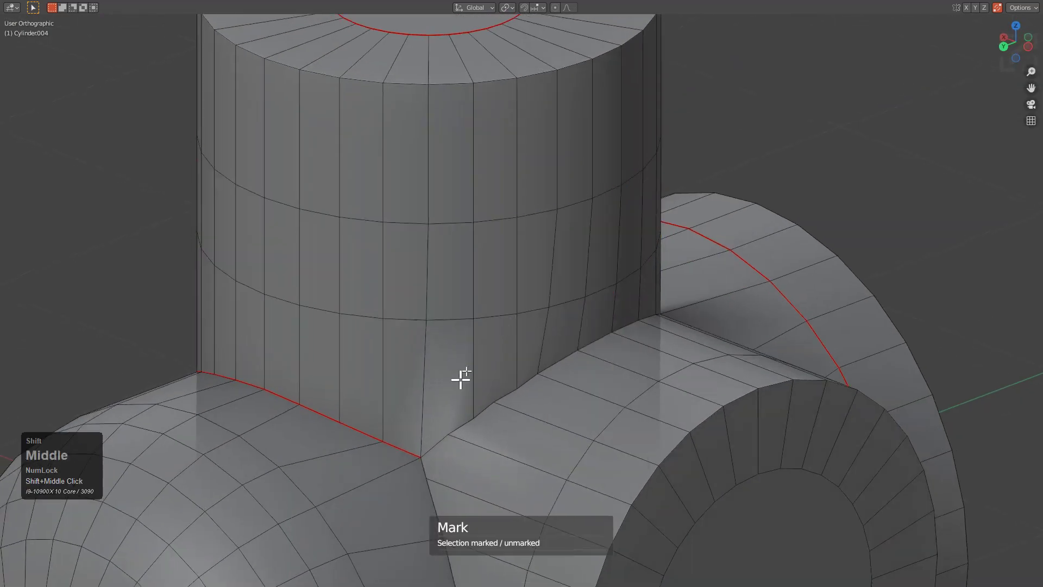
scroll(530, 314, "up", 2)
key("1")
left_click(484, 378)
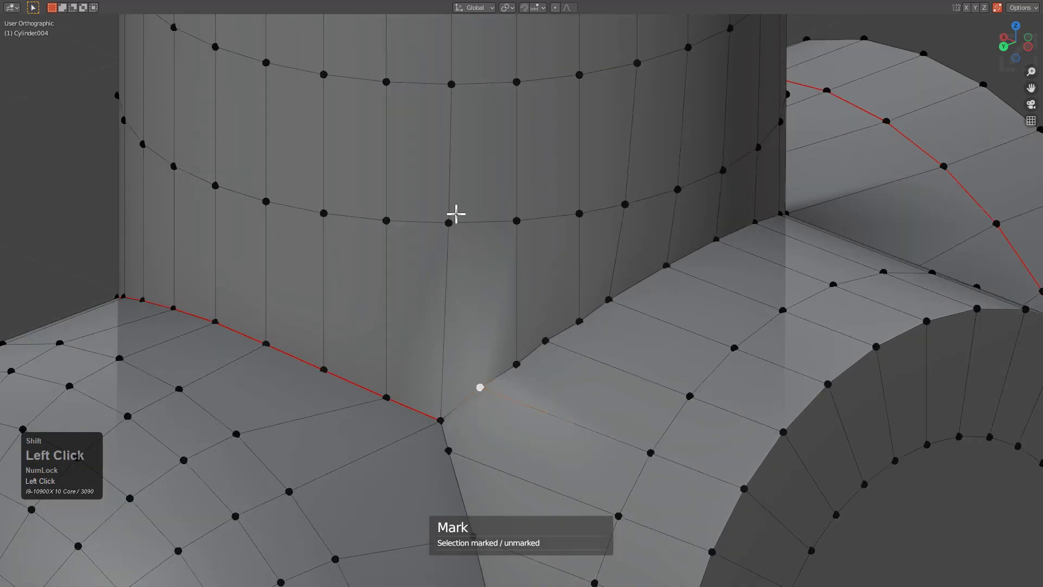
left_click(456, 213, "shift")
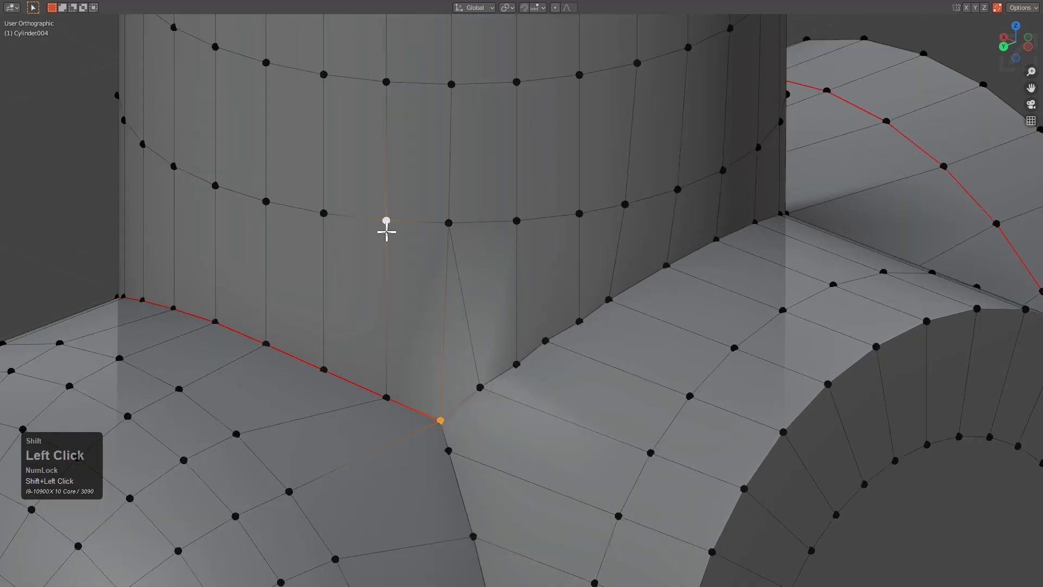
key("2")
left_click(435, 313)
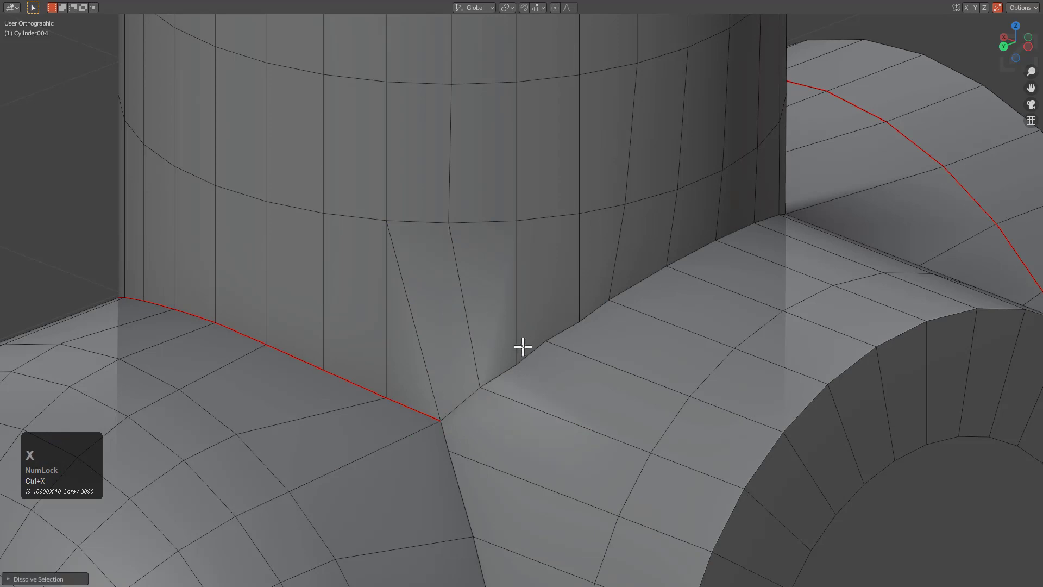
Merge the next vertex along the upright tube's base into its neighbour on the side cylinder's junction.
key("1")
left_click(521, 362)
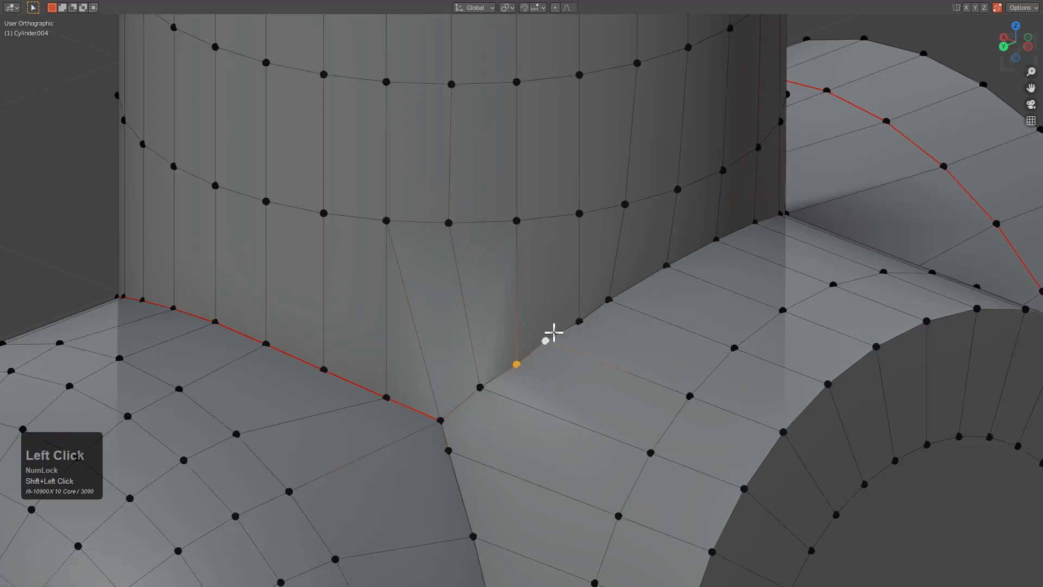
left_click(551, 333)
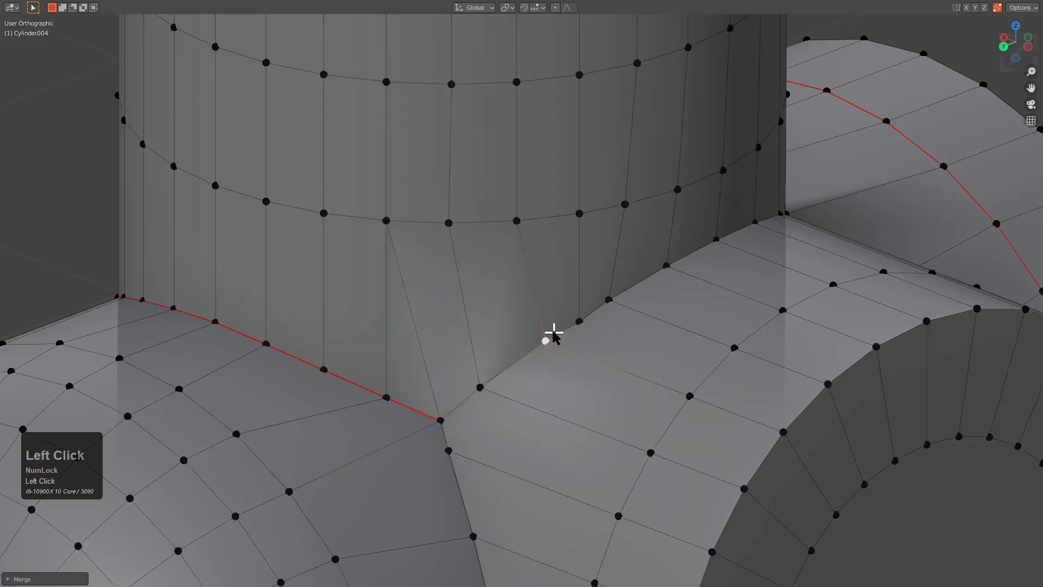
Return to Object Mode, sharpen the body and turn off the wireframe overlay.
middle_click_drag(550, 333, 596, 332)
scroll(558, 332, "down", 3)
key("Tab")
key("q")
left_click(610, 322)
scroll(583, 333, "down", 1)
key("Tab")
key("Tab")
key("alt+v")
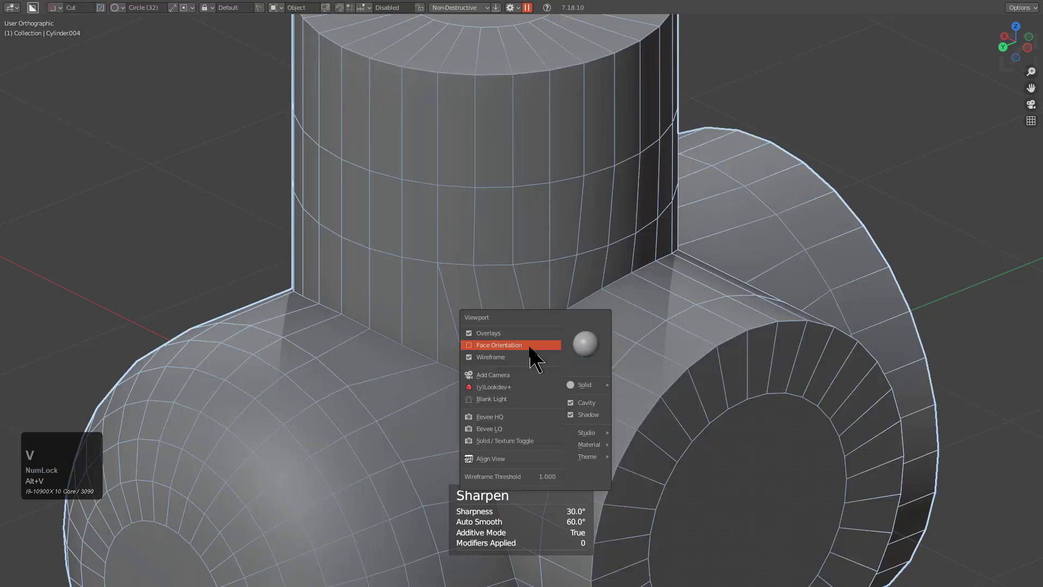
left_click(512, 358)
Add a 32-vertex cylinder with 1 m radius and 2 m depth, aligned to the view.
middle_click_drag(512, 361, 434, 366)
scroll(533, 352, "down", 3)
scroll(516, 348, "down", 1)
mouse_move(539, 352)
middle_mouse_down("shift")
mouse_move(489, 299)
mouse_move(525, 366)
mouse_move(517, 340)
mouse_move(526, 310)
mouse_move(554, 333)
mouse_move(542, 361)
middle_mouse_up("shift")
scroll(521, 353, "up", 1)
key("shift+a")
mouse_move(531, 353)
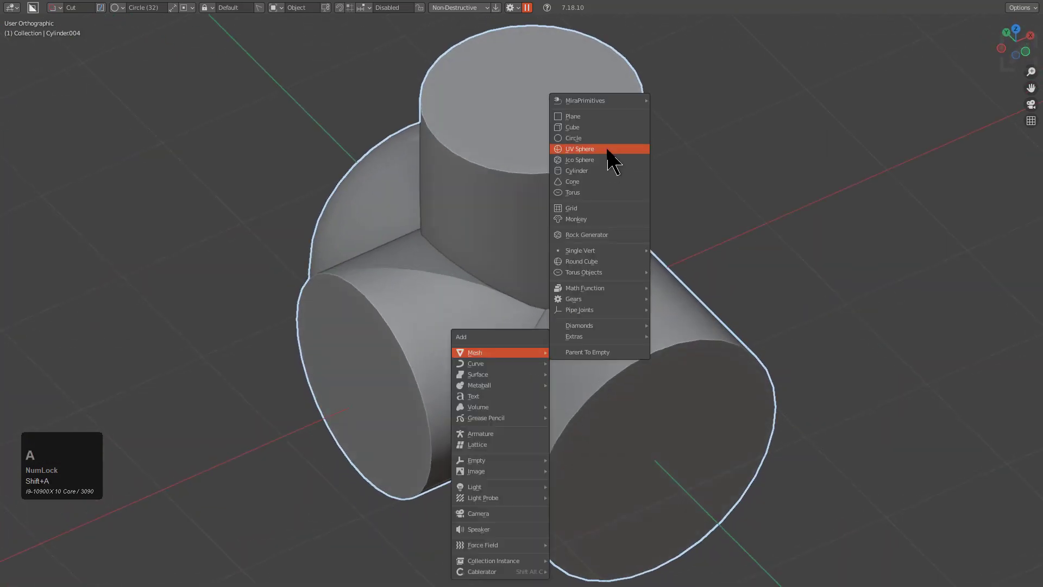
left_click(598, 173)
key("F9")
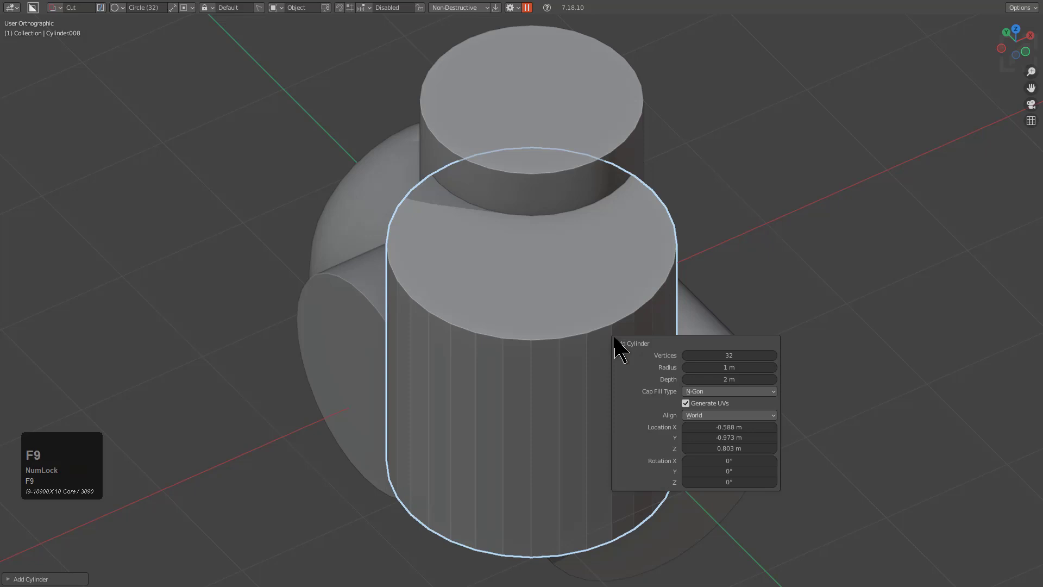
left_click(708, 415)
left_click(712, 437)
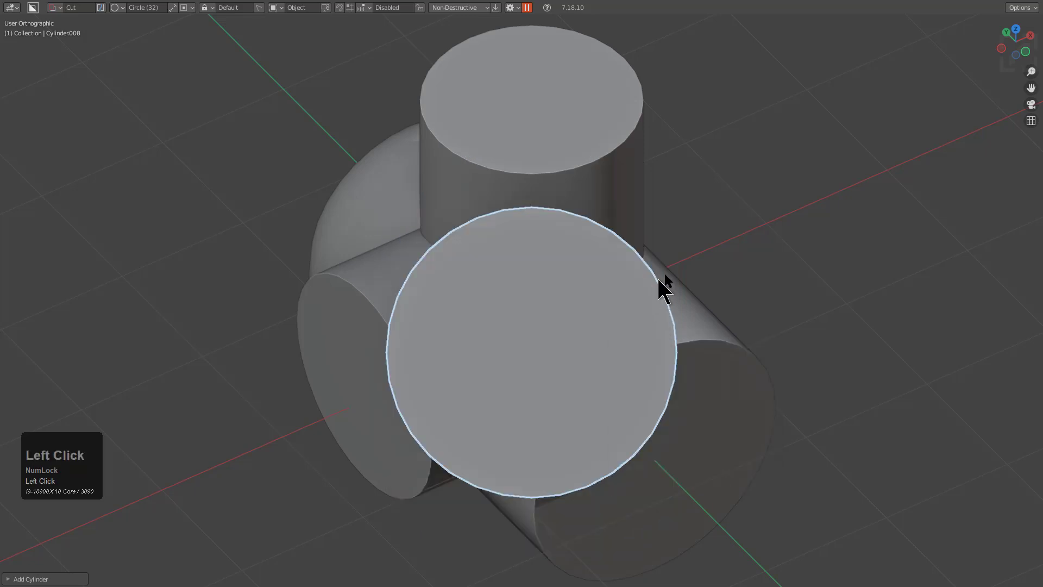
Scale down the new cylinder and move it into the corner between the upright tube and the two horizontal cylinders.
key("s")
left_click(652, 338)
middle_click_drag(651, 338, 534, 322)
key("g")
left_click(495, 279)
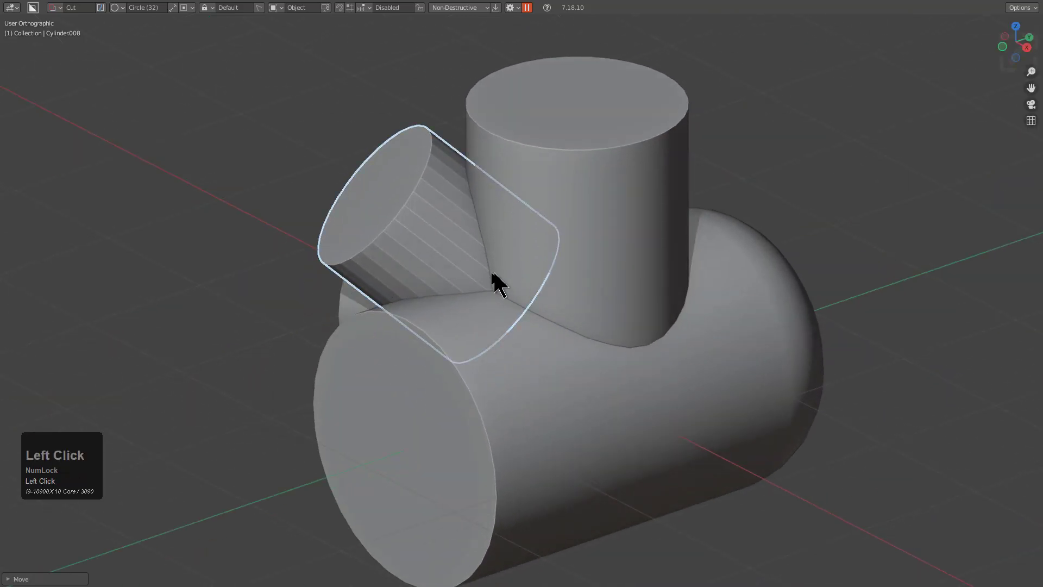
Union the new angled cylinder onto the body with a nondestructive boolean.
middle_click_drag(496, 279, 600, 295)
left_click(595, 300)
scroll(619, 261, "up", 3)
left_click(621, 256, "shift")
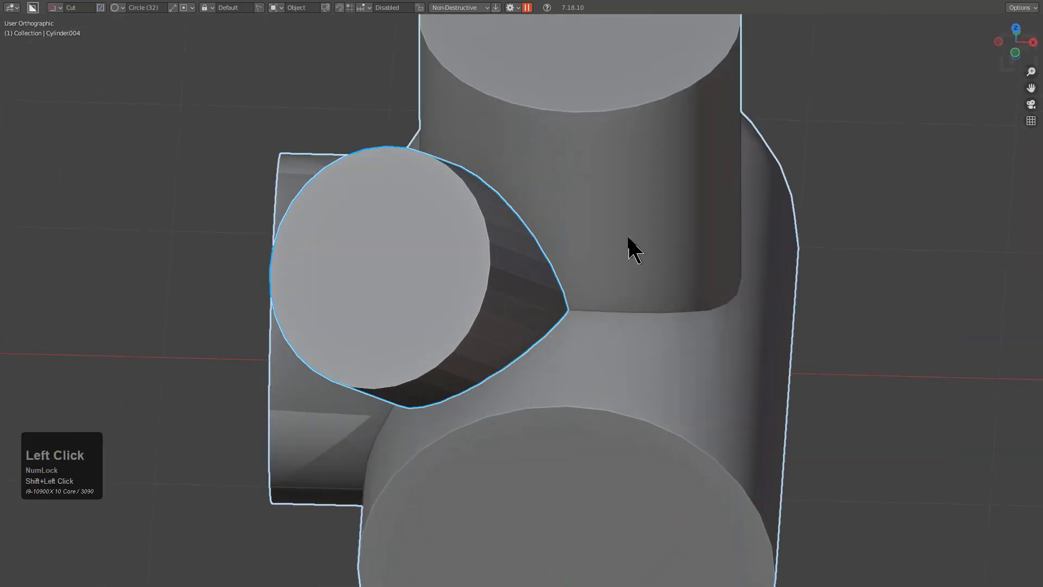
key("q")
mouse_move(618, 276)
left_click(681, 300)
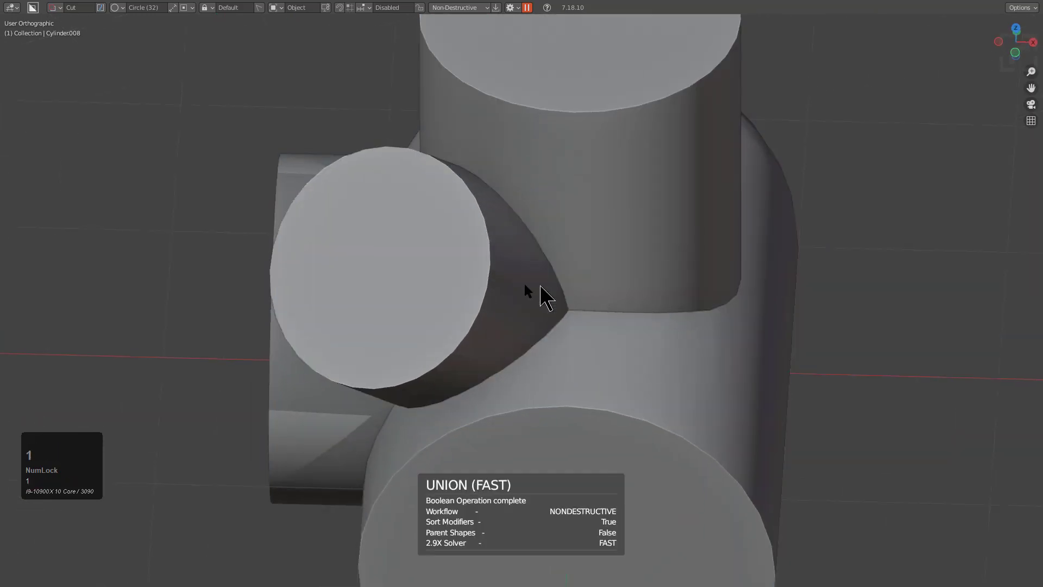
Apply the union to the body and enter Edit Mode.
left_click(448, 269)
middle_click_drag(449, 268, 549, 314)
scroll(584, 300, "up", 2)
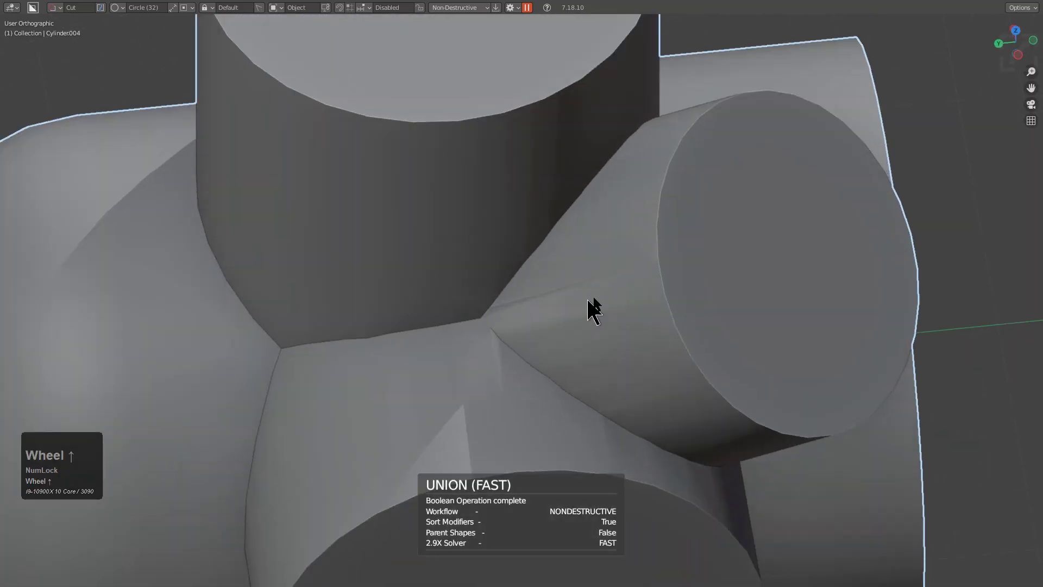
key("q")
left_click(577, 313)
Merge the stray vertex beside the angled cylinder's junction corner into the corner vertex at the tube's base.
scroll(539, 311, "up", 3)
scroll(539, 310, "up", 3)
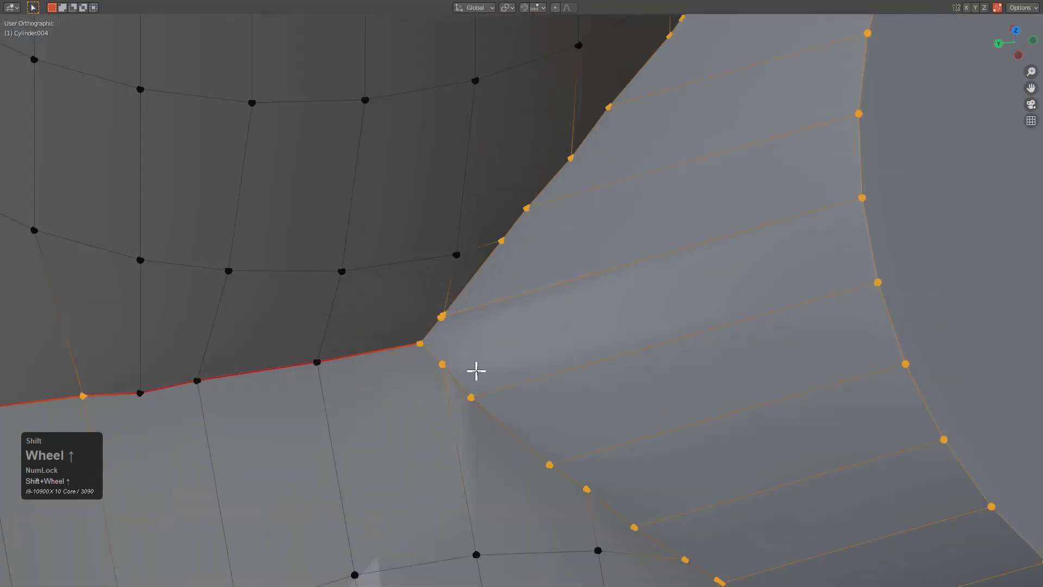
left_click(454, 321, "shift")
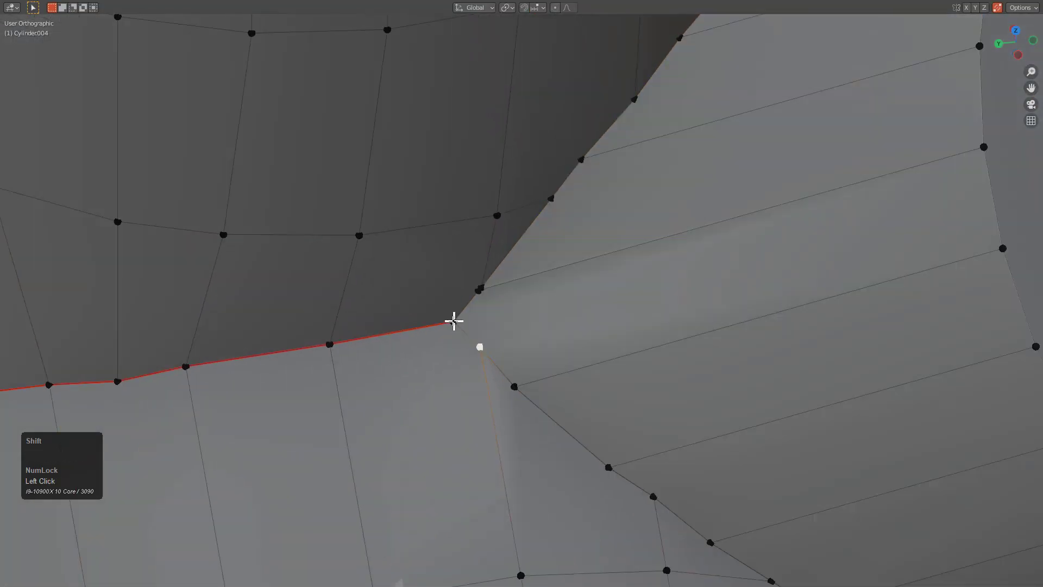
key("m")
left_click(477, 340)
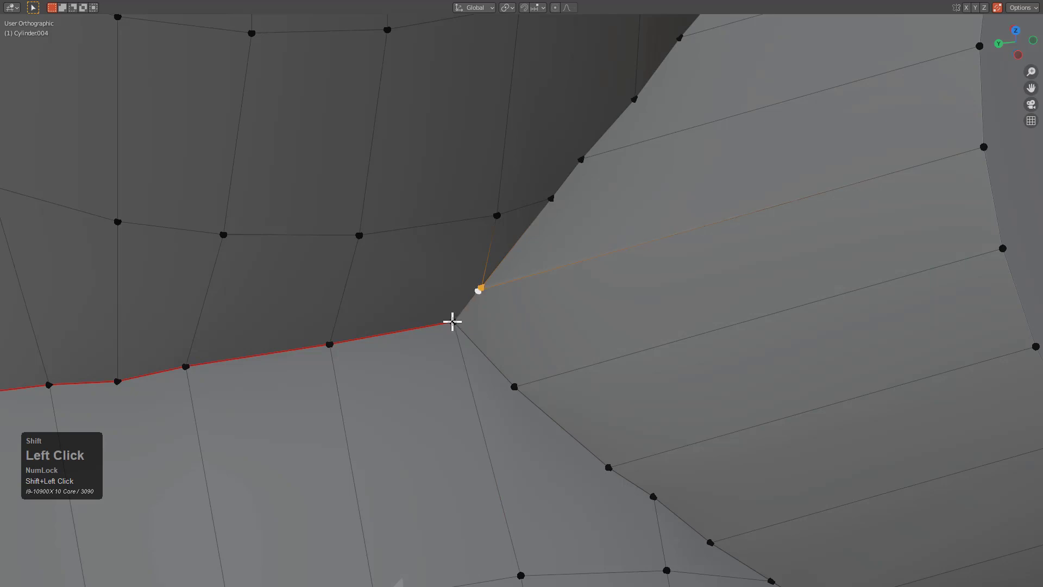
Examine the angled cylinder's junction with the two horizontal cylinders from several angles.
scroll(534, 241, "down", 3)
middle_click_drag(618, 298, 508, 281)
scroll(536, 305, "down", 2)
scroll(503, 283, "up", 5)
scroll(478, 233, "down", 5)
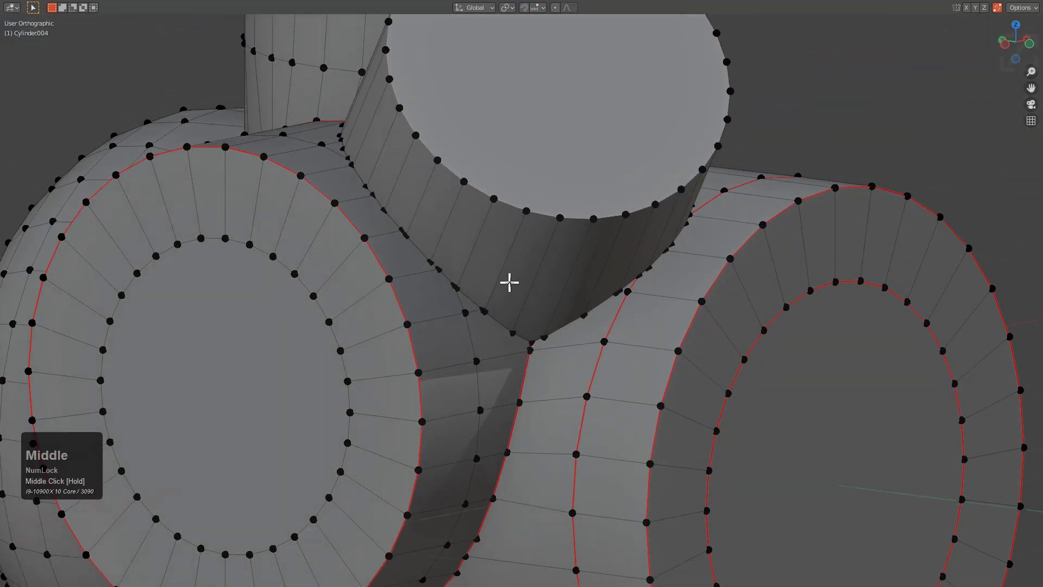
scroll(550, 433, "up", 5)
middle_click_drag(550, 433, 536, 407)
scroll(535, 407, "down", 4)
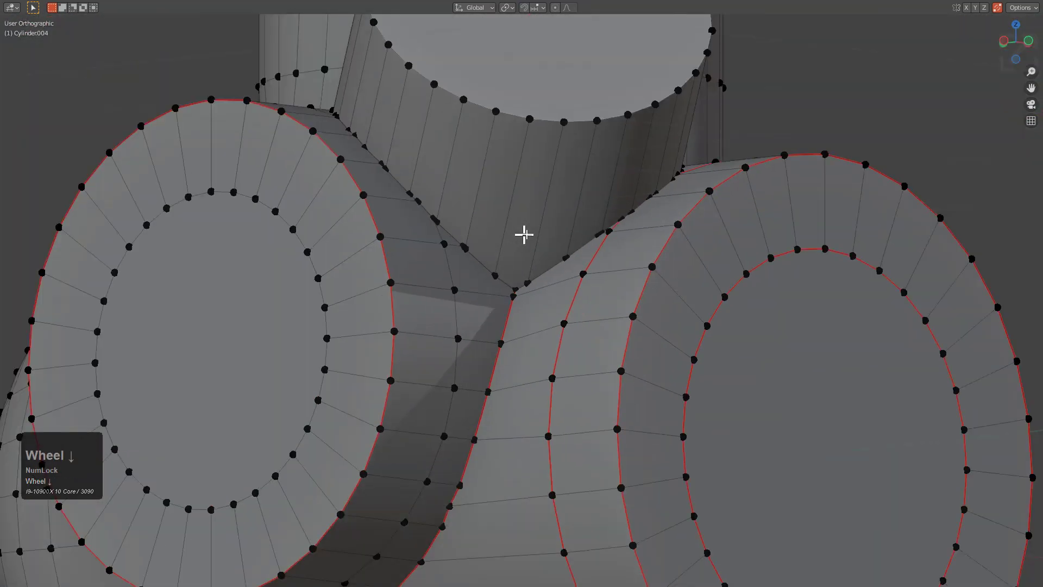
Add an edge loop around the rounded cylinder's flat end, between its marked loop and the end rim.
middle_click_drag(523, 233, 571, 303)
scroll(548, 281, "up", 3)
scroll(675, 280, "down", 2, "ctrl")
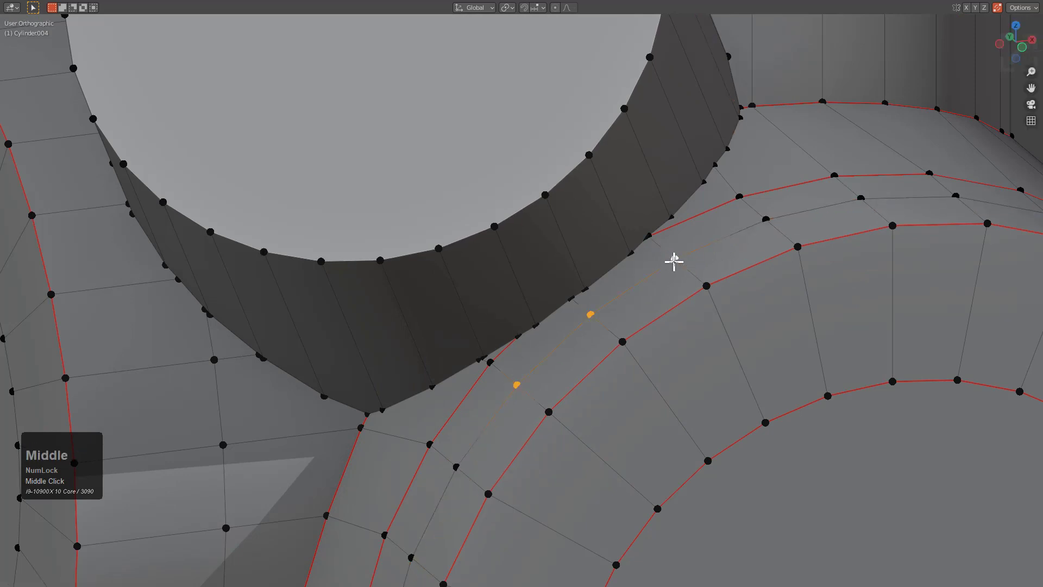
key("alt+z")
key("alt+z")
Select the edge loop where the angled cylinder meets the body.
scroll(605, 284, "down", 4)
middle_click_drag(604, 268, 619, 285)
key("3")
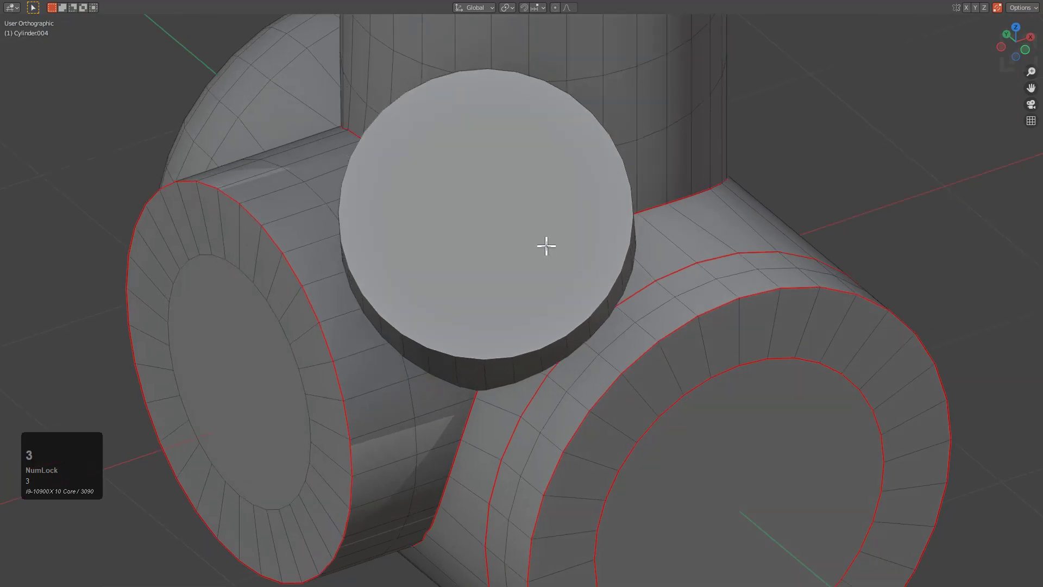
key("alt+z")
middle_click_drag(540, 250, 552, 333)
scroll(551, 270, "up", 2)
left_click(548, 251)
scroll(592, 298, "up", 3)
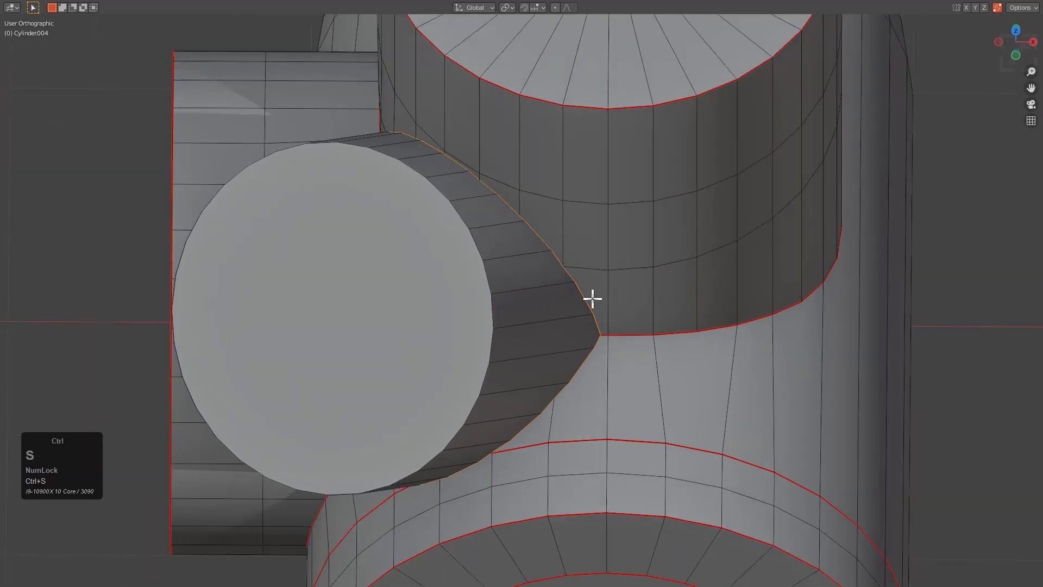
Raise the upper of the upright tube's two edge loops slightly along Z.
middle_click_drag(592, 298, 575, 299)
scroll(614, 213, "up", 3)
key("g")
key("z")
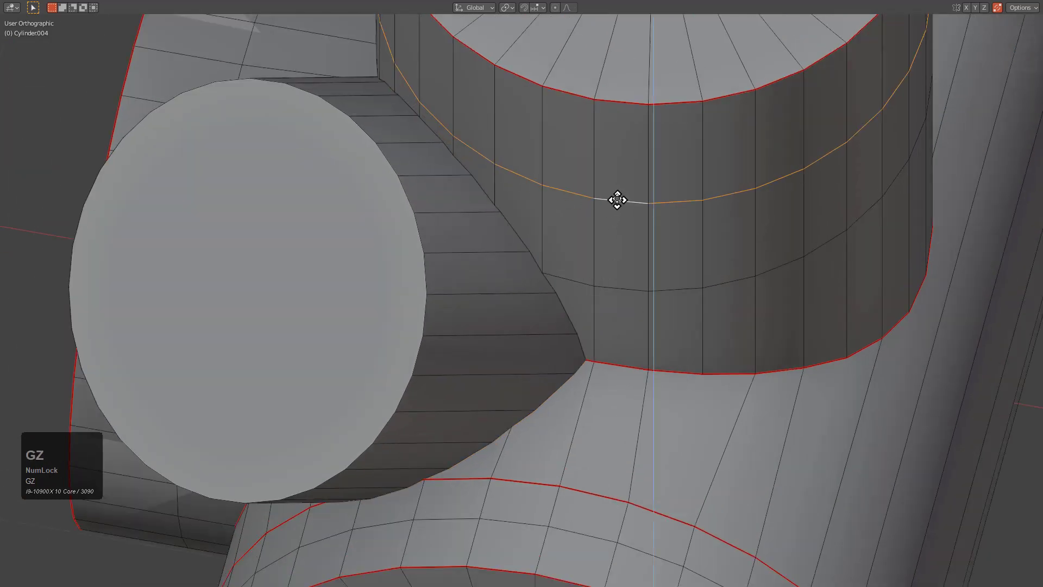
left_click(610, 193)
Try Boolean Cleanup with side B on the loop around the angled cylinder's base.
key("3")
left_click(333, 261)
key("ctrl+KP_Add")
key("ctrl+KP_Enter")
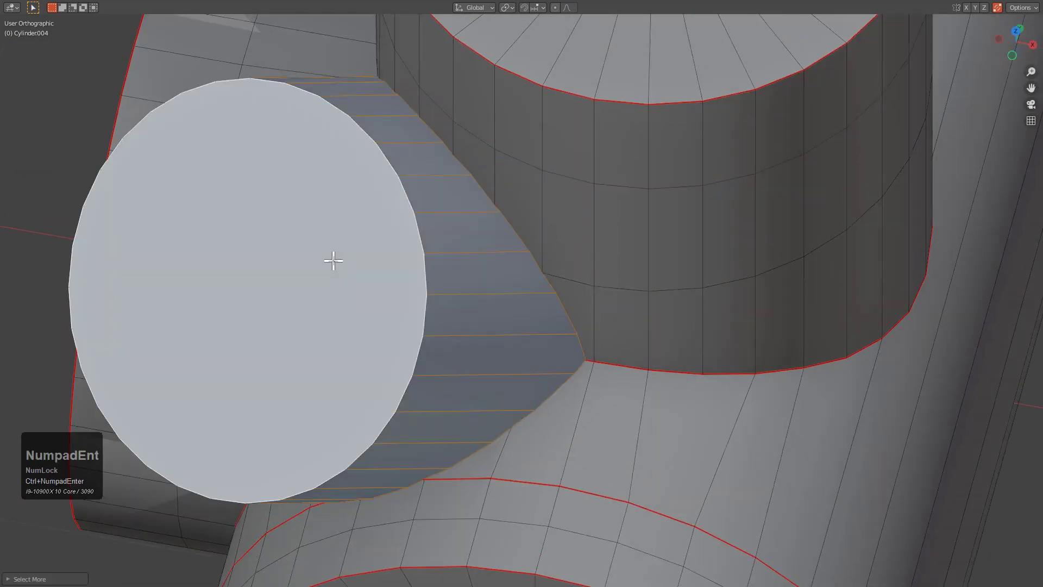
key("shift+grave")
key("ctrl+s")
middle_click_drag(333, 260, 524, 276)
key("y")
left_click(522, 273)
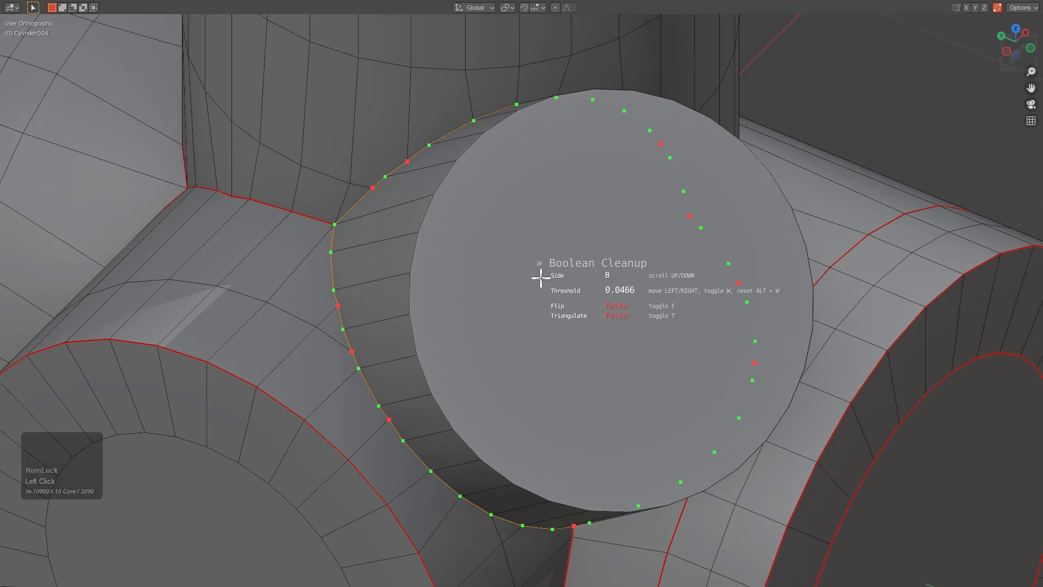
right_click(544, 278)
Bevel the side cylinder's end rim with Edit Multi, adding a spaced loop on each side of the rim.
scroll(516, 285, "down", 2)
middle_click_drag(457, 364, 494, 300, "shift")
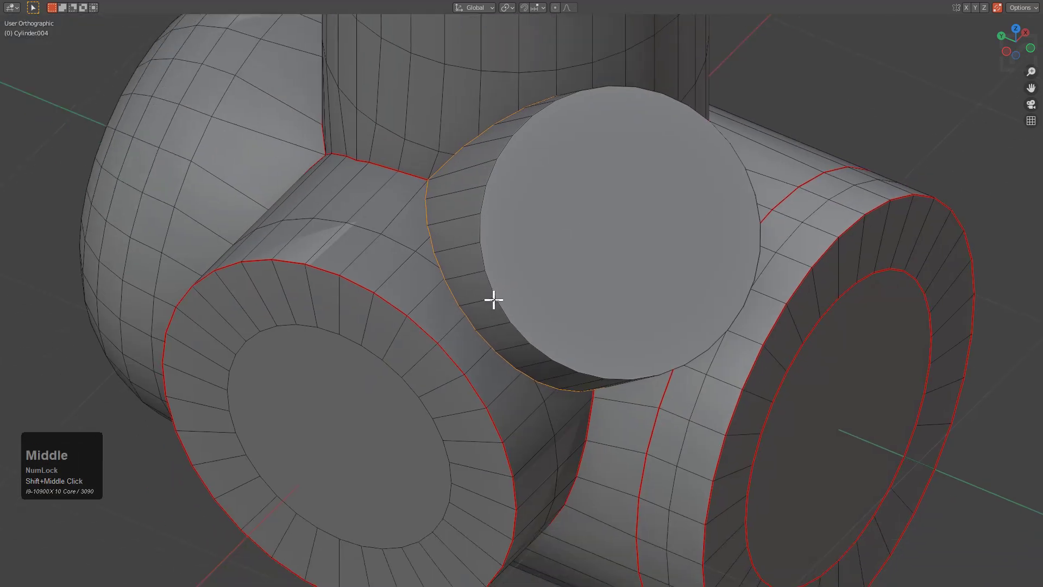
left_click(449, 353, "alt")
key("ctrl+b")
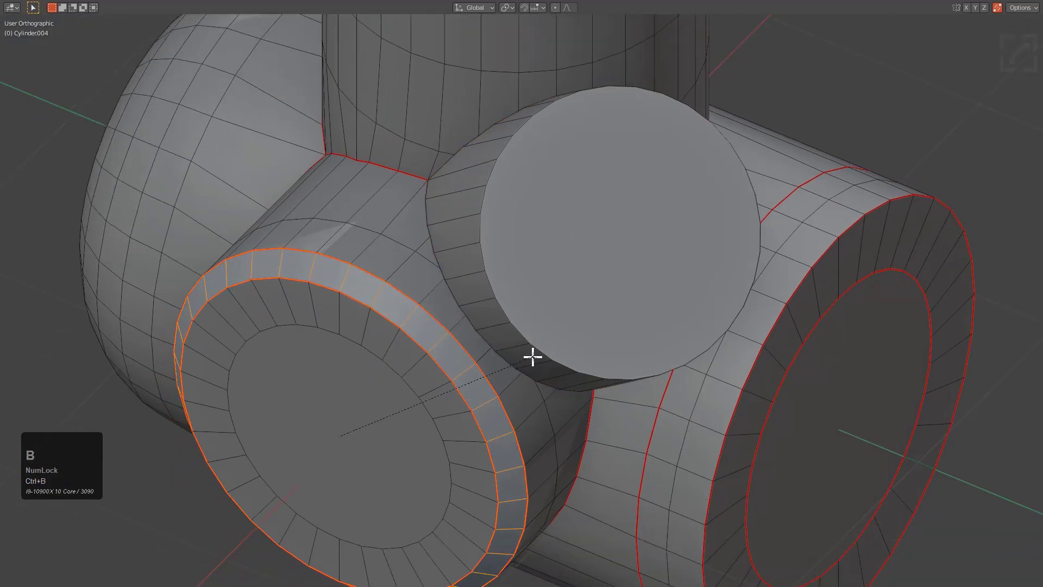
right_click(532, 356)
key("q")
left_click(475, 211, "shift")
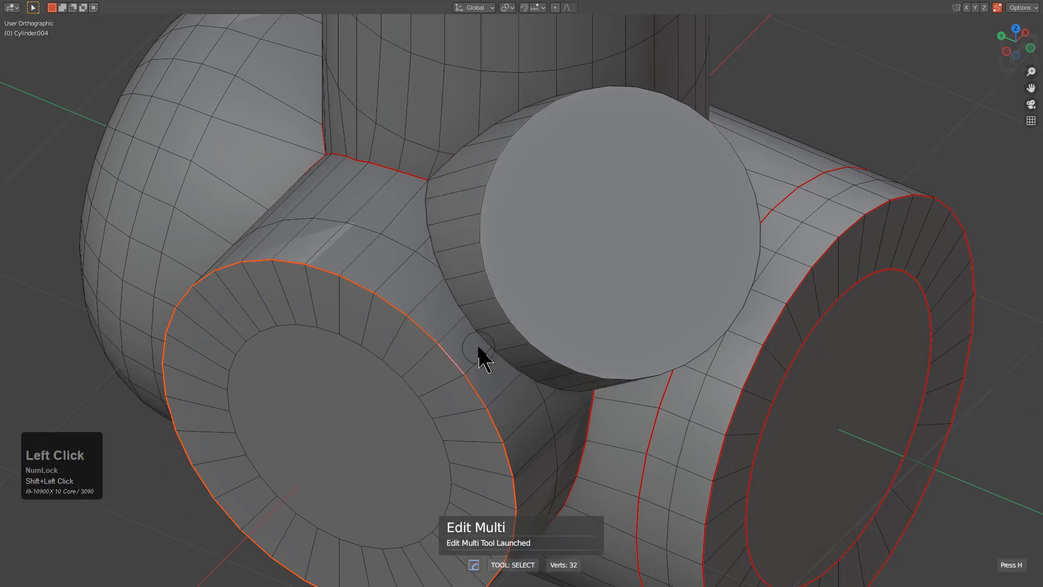
key("b")
left_click(504, 342)
key("space")
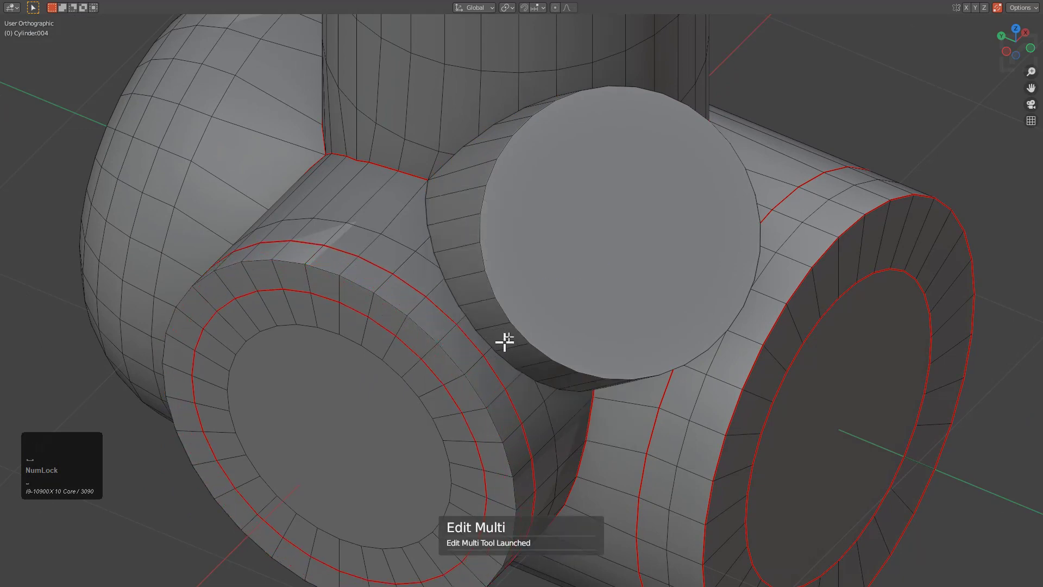
Select the angled cylinder's junction loop and run Boolean Cleanup with side A and a threshold of about 0.058.
left_click(570, 278)
key("ctrl+KP_Add")
middle_click_drag(569, 277, 524, 274)
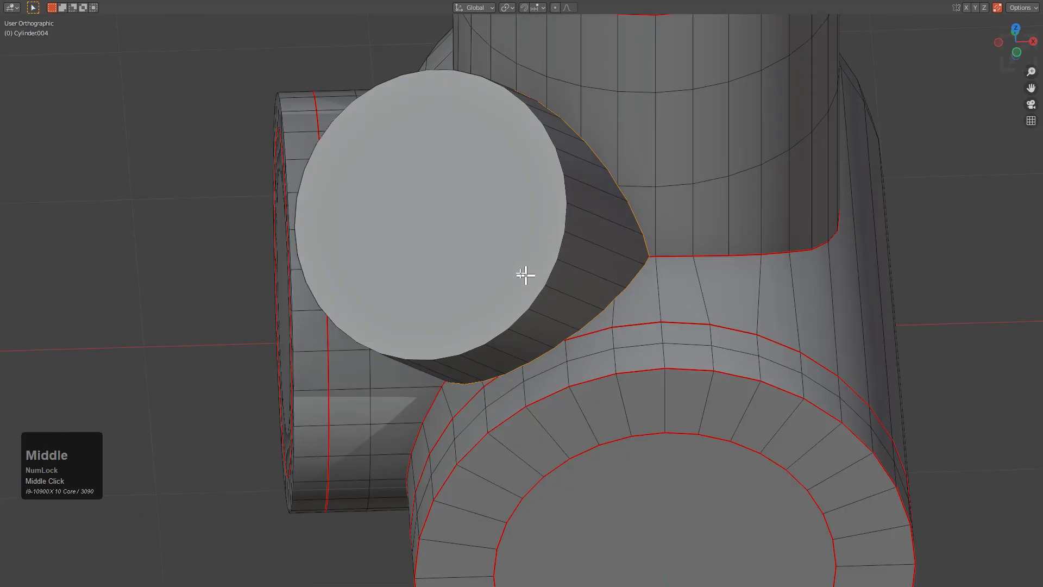
scroll(590, 293, "up", 3)
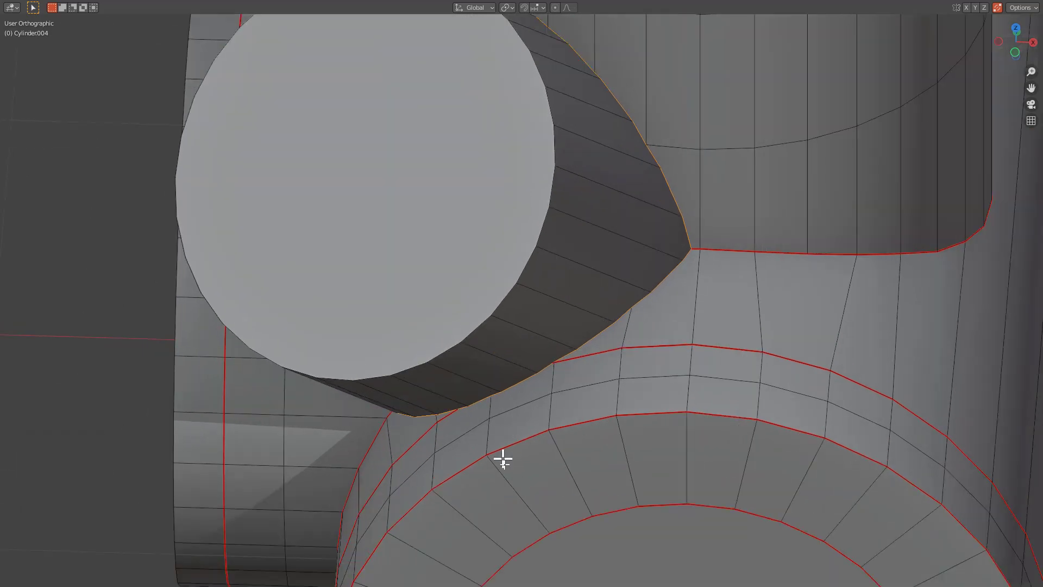
scroll(620, 321, "up", 1)
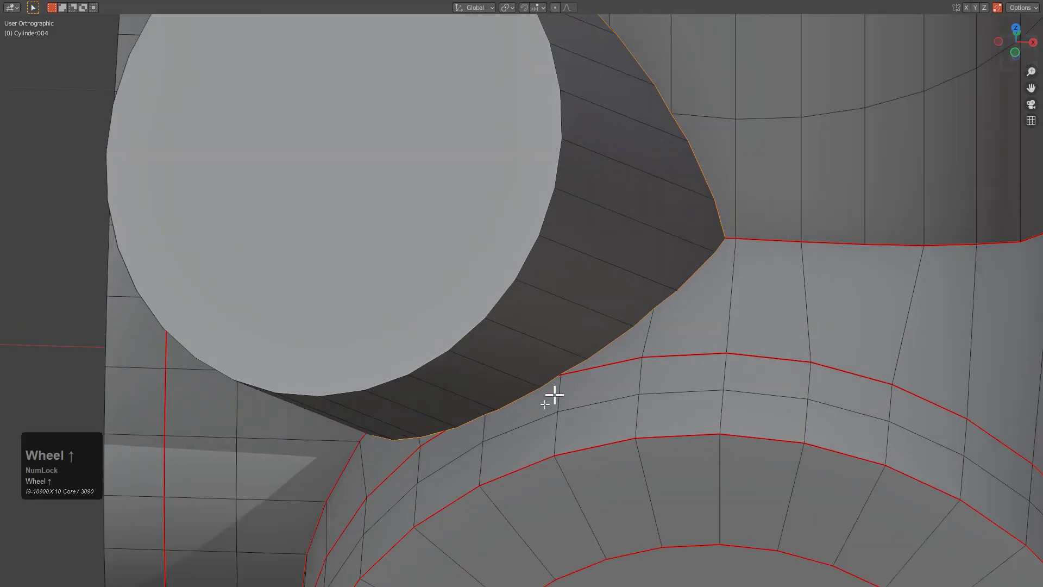
right_click(606, 351)
left_click(610, 354)
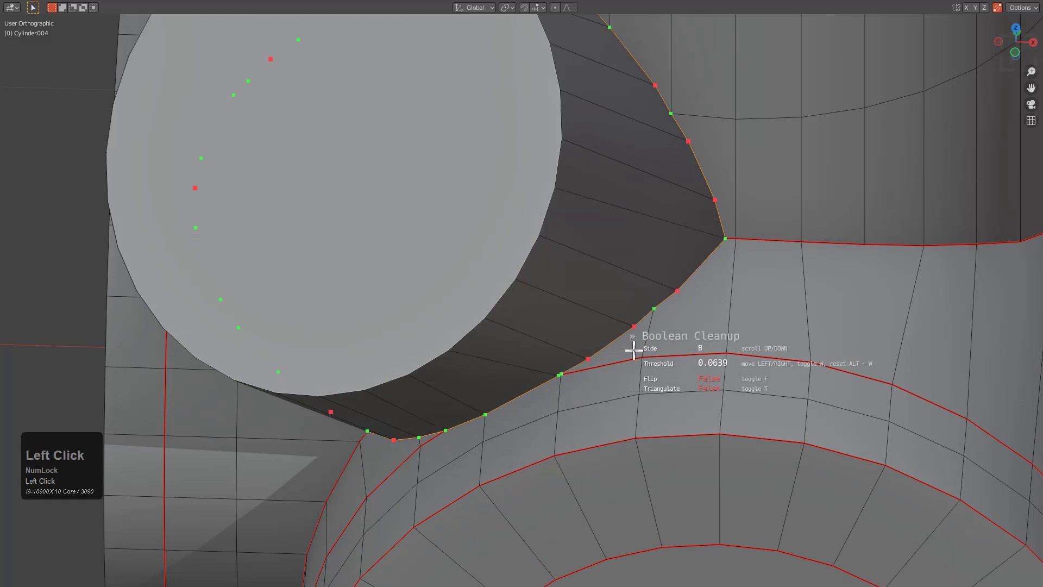
scroll(633, 350, "up", 1)
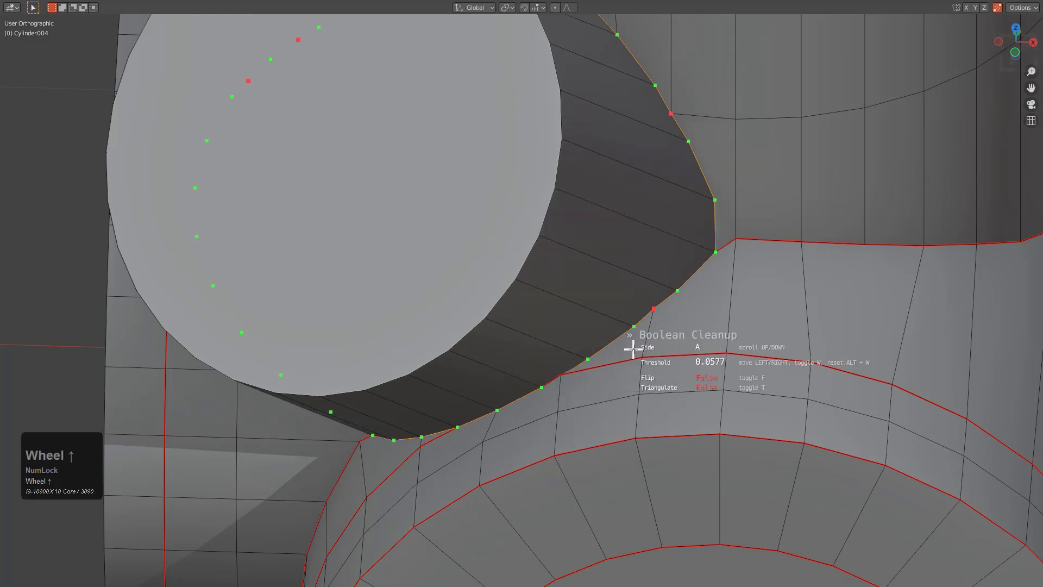
left_click(645, 348)
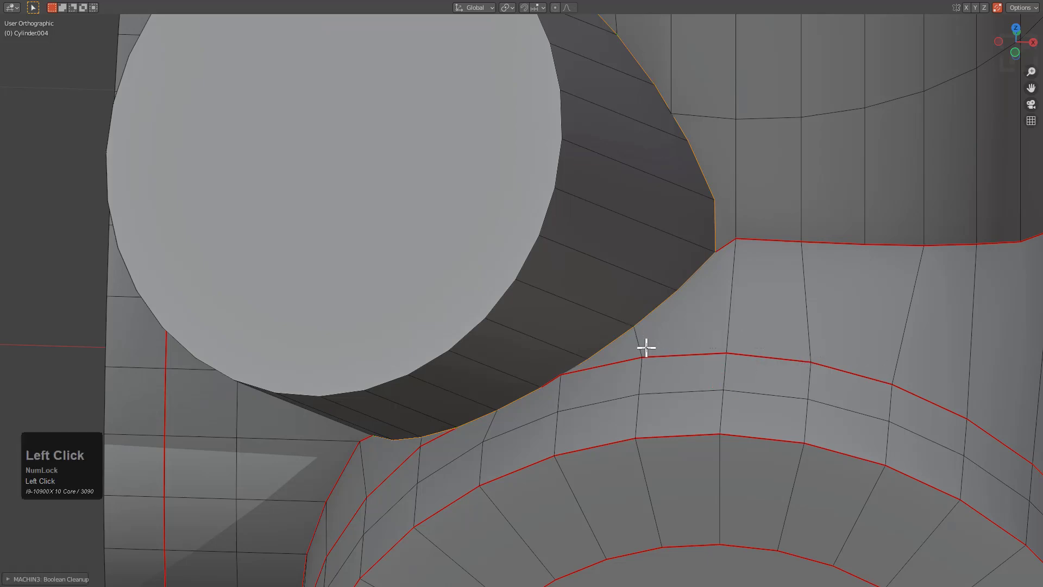
Add a short edge loop on the side cylinder beside the upright tube and connect its ends to the surrounding vertices.
scroll(587, 332, "down", 3)
middle_click_drag(522, 314, 602, 317)
scroll(479, 272, "up", 1)
key("Tab")
scroll(479, 287, "down", 1)
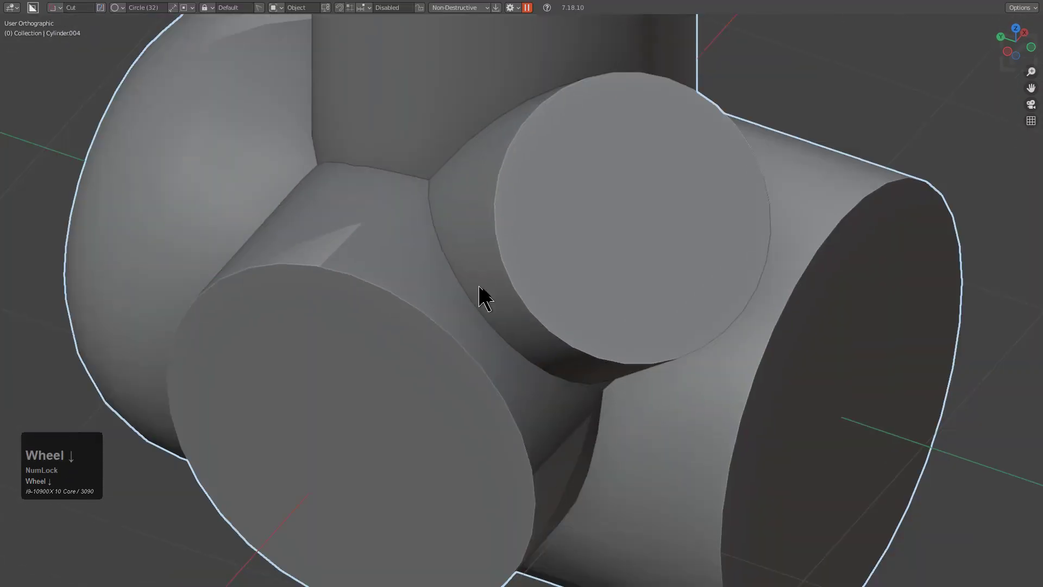
key("Tab")
middle_click_drag(423, 276, 459, 296)
left_click(441, 292)
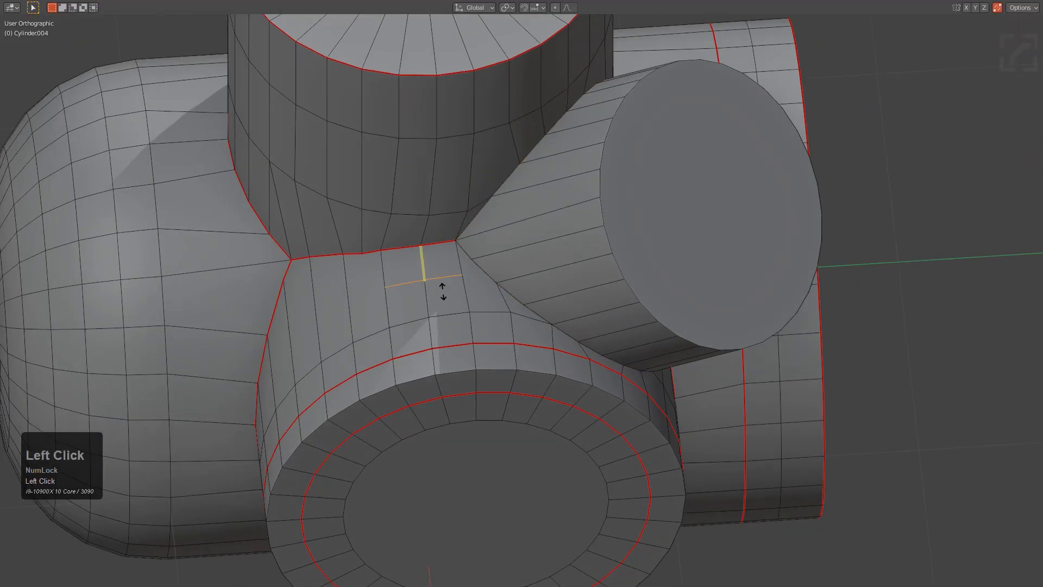
key("1")
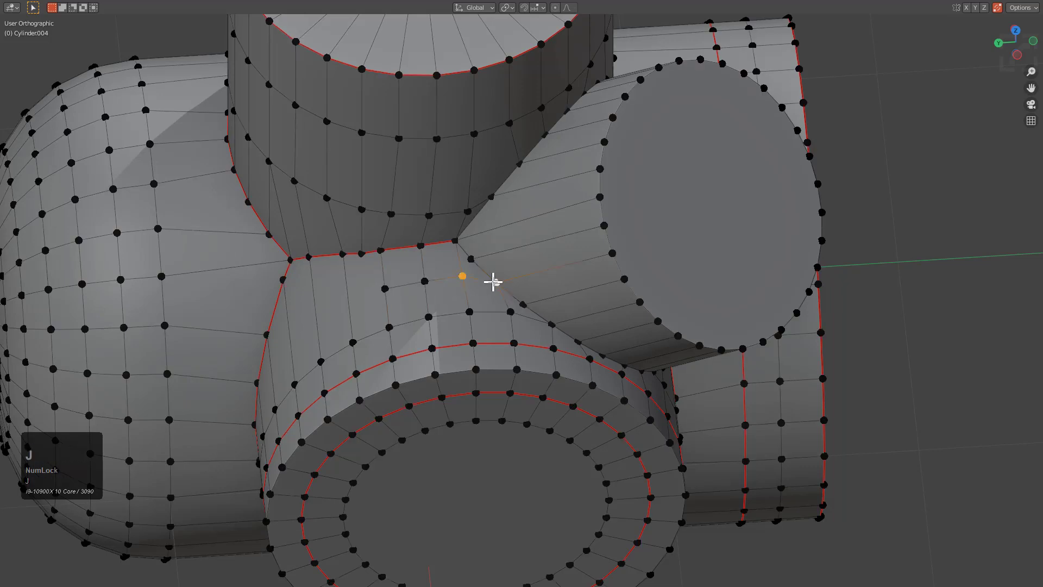
middle_click_drag(492, 281, 450, 352)
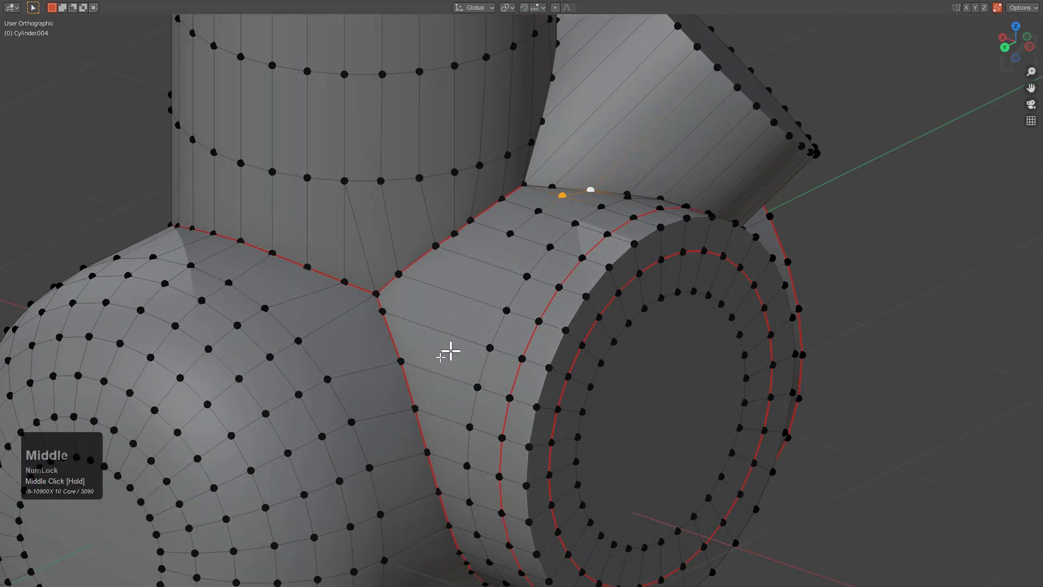
left_click(512, 242, "ctrl")
middle_click_drag(512, 242, 537, 249)
Use Edit Multi on the angled cylinder's end face to add a spaced loop on each side of its rim.
middle_click_drag(632, 209, 530, 263, "shift")
key("3")
left_click(559, 236)
key("q")
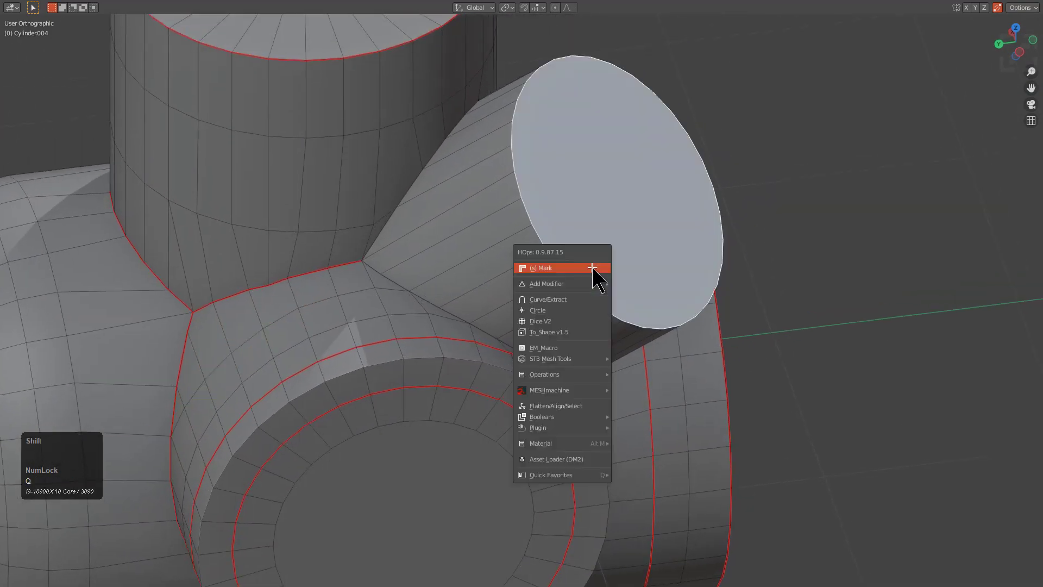
left_click(599, 272, "shift")
left_click(634, 286)
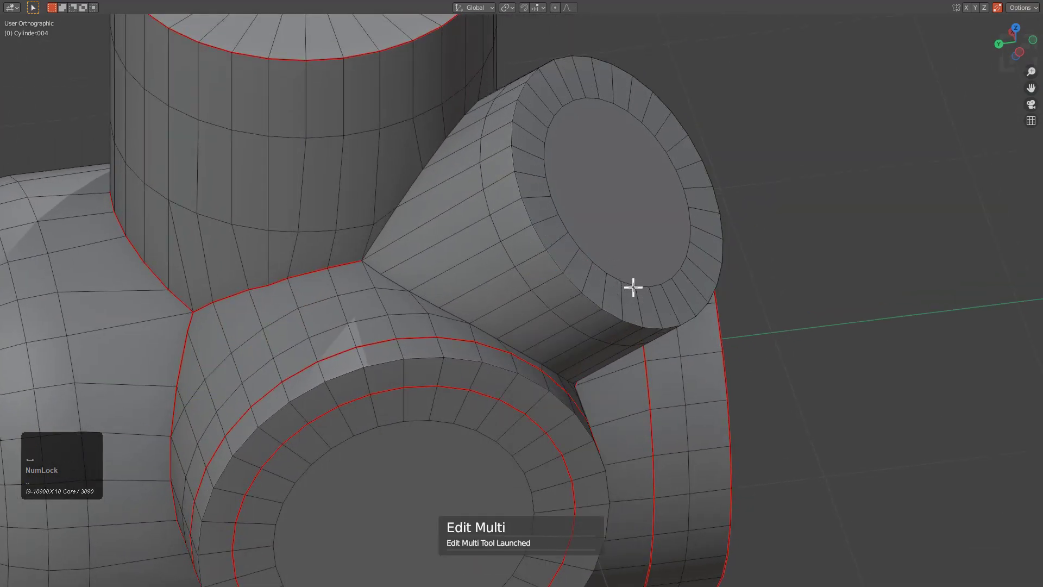
Cut one more edge loop around the angled cylinder between its rim loop and its base junction.
middle_click_drag(634, 286, 455, 321)
scroll(512, 275, "up", 3)
key("ctrl+r")
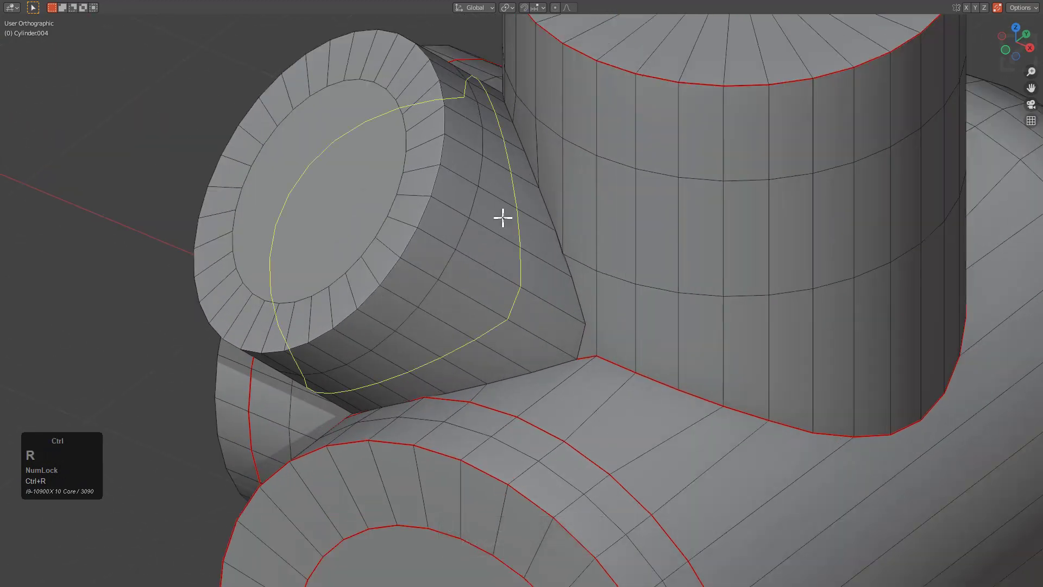
left_click(500, 216)
left_click(524, 236)
Sharpen the whole object so that the angled cylinder's rim and junction edges are marked sharp.
middle_click_drag(522, 235, 601, 259)
scroll(617, 275, "down", 2)
scroll(618, 275, "down", 3)
key("Tab")
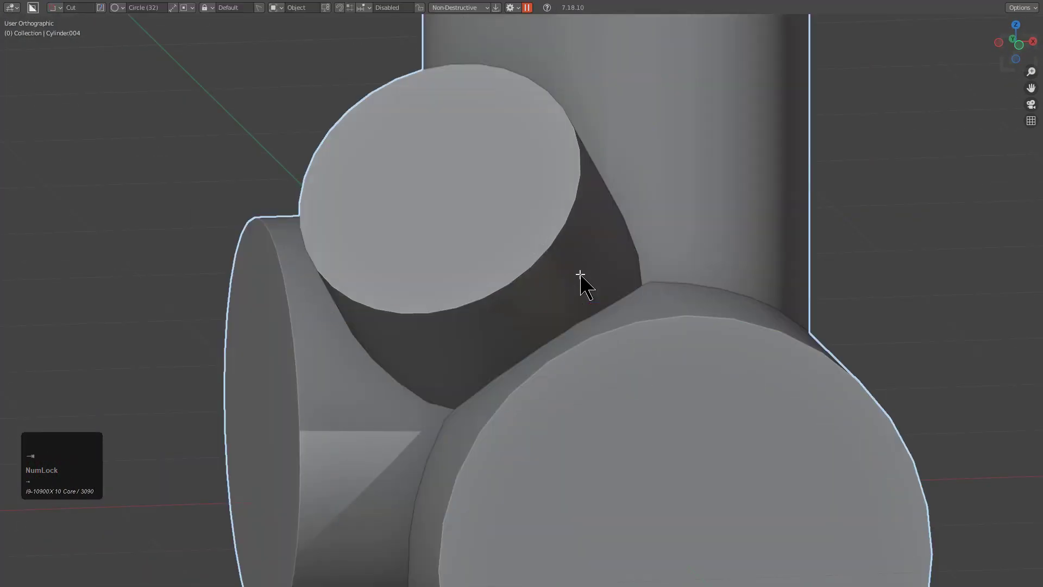
key("q")
left_click(633, 262)
Examine the shading and mesh where the angled, side and main cylinders meet the upright tube.
middle_click_drag(538, 259, 664, 242)
scroll(587, 282, "up", 2)
key("Tab")
key("alt+a")
scroll(549, 247, "up", 3)
key("Tab")
middle_click_drag(620, 274, 612, 242)
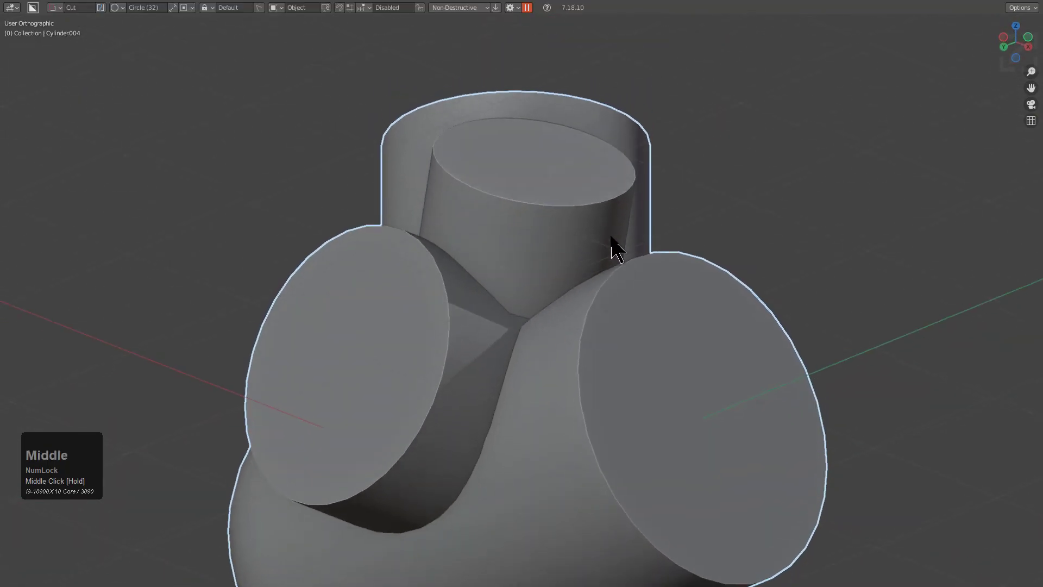
scroll(600, 247, "up", 3)
middle_click_drag(494, 350, 510, 304)
scroll(540, 333, "down", 2)
Add a 32-vertex cylinder with a 1 m radius and 2 m depth in front view, aligned to the view.
middle_click_drag(538, 361, 554, 302, "shift")
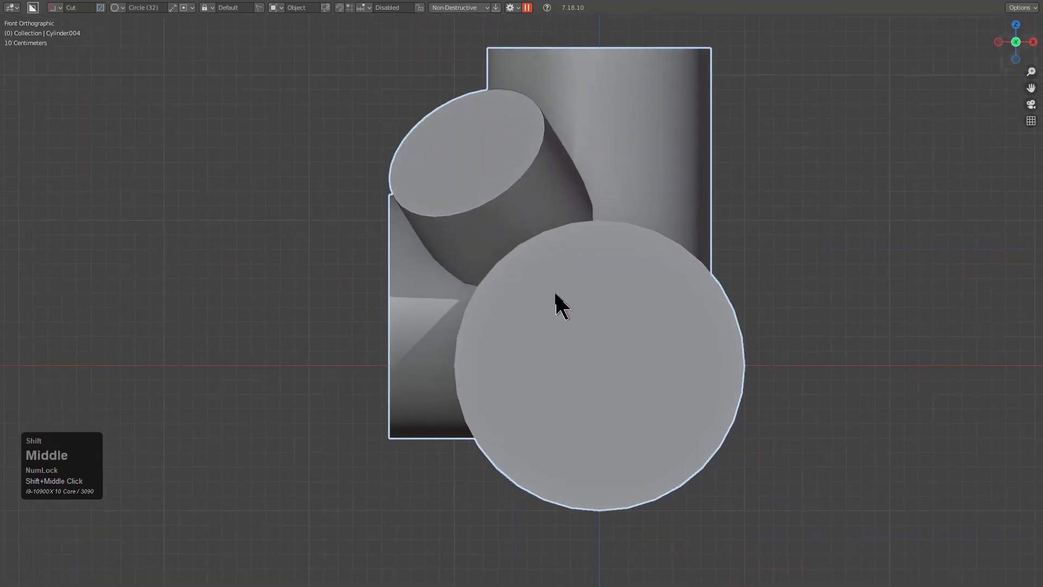
key("shift+a")
left_click(600, 363)
key("F9")
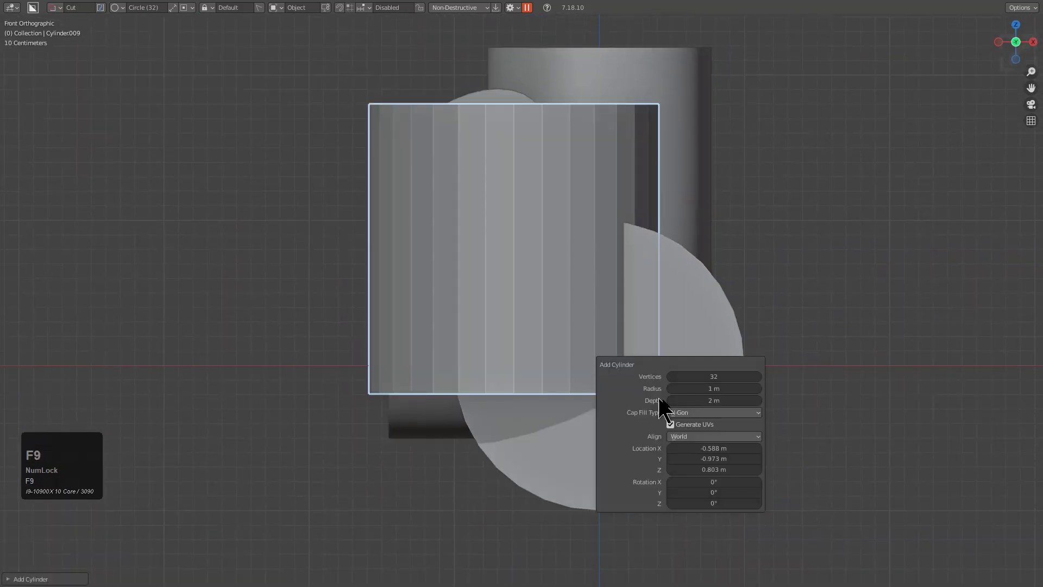
left_click(693, 436)
left_click(697, 448)
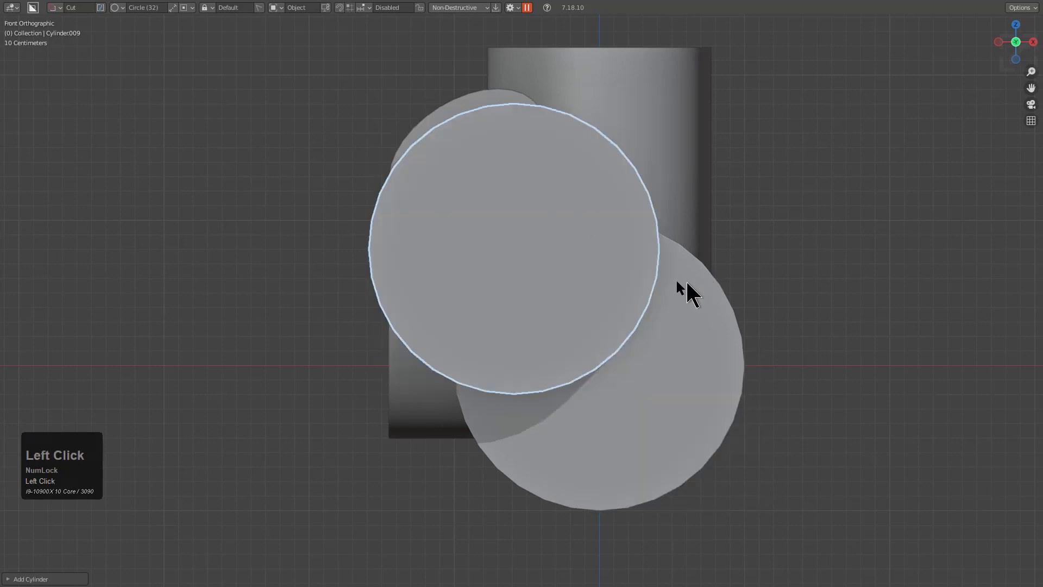
Move the new cylinder below the angled cylinder, between the side and main cylinders, and scale it down.
key("g")
left_click(588, 390)
key("s")
left_click(529, 356)
middle_click_drag(529, 356, 551, 358)
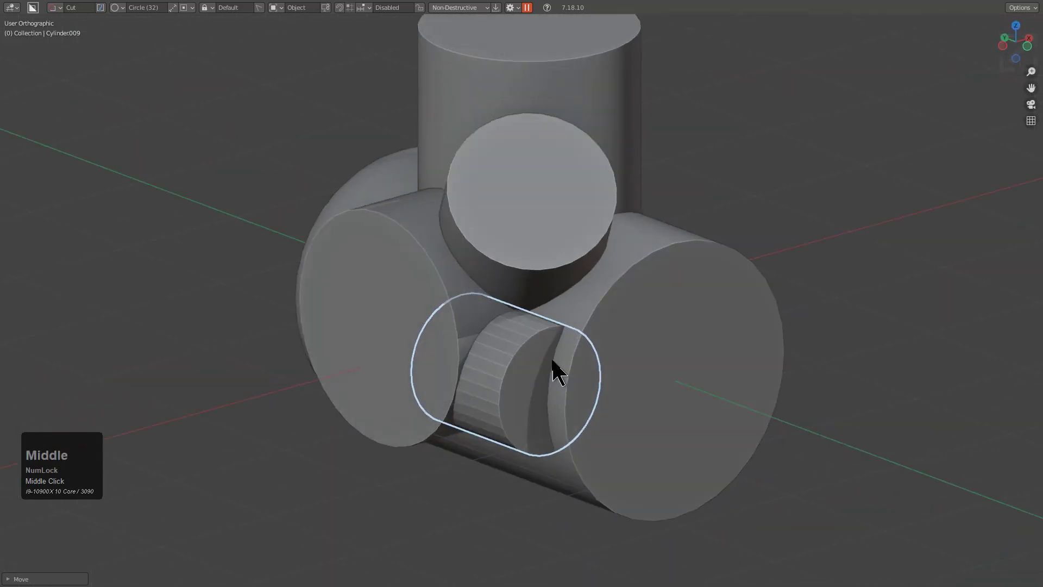
Scale the new cylinder along Y and reposition it so it sits in the corner and protrudes from the body.
key("s")
key("y")
left_click(613, 402)
middle_click_drag(617, 408, 636, 272)
left_click(534, 335)
key("g")
left_click(545, 341)
Union the new cylinder with the main body and apply the boolean.
left_click(636, 272, "shift")
key("q")
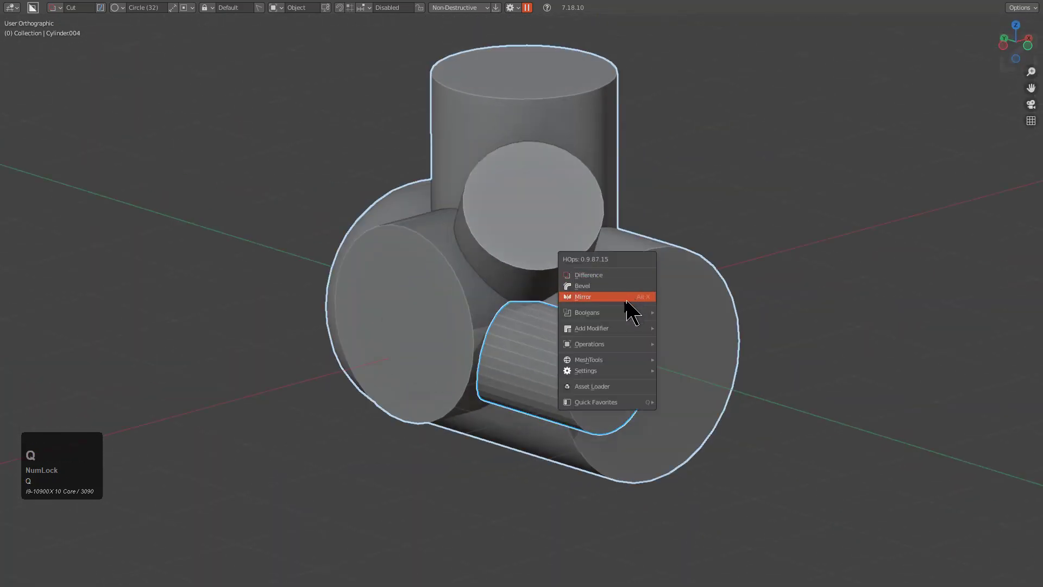
mouse_move(652, 317)
left_click(681, 338)
left_click(565, 335)
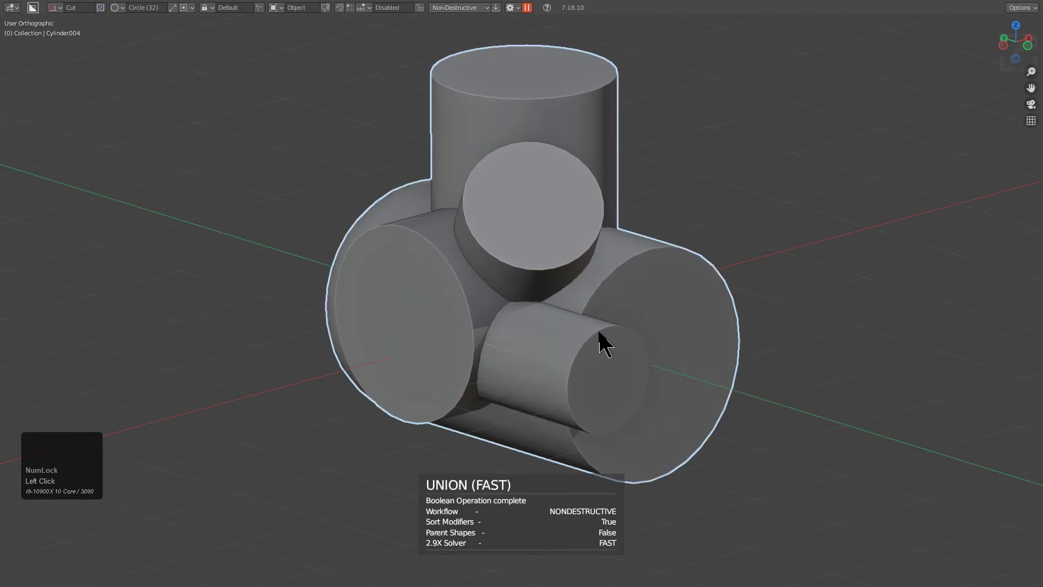
key("ctrl+a")
left_click(599, 331)
Use Edit Multi on the newly unioned cylinder's end face to add a spaced loop on each side of its rim.
key("Tab")
middle_click_drag(646, 380, 593, 291, "shift")
scroll(592, 290, "up", 4)
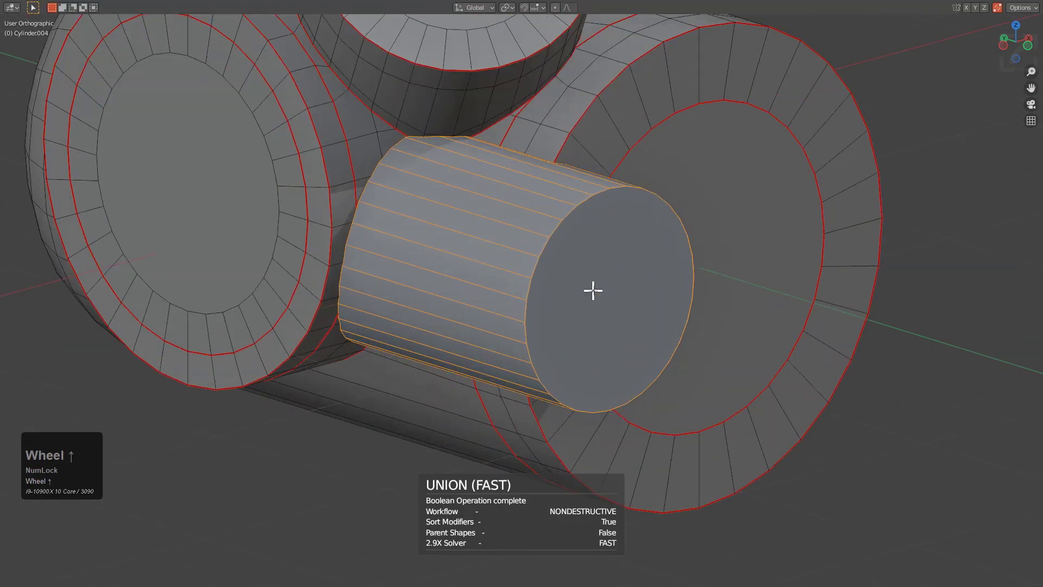
left_click(580, 259)
left_click(602, 261)
key("q")
left_click(569, 117, "shift")
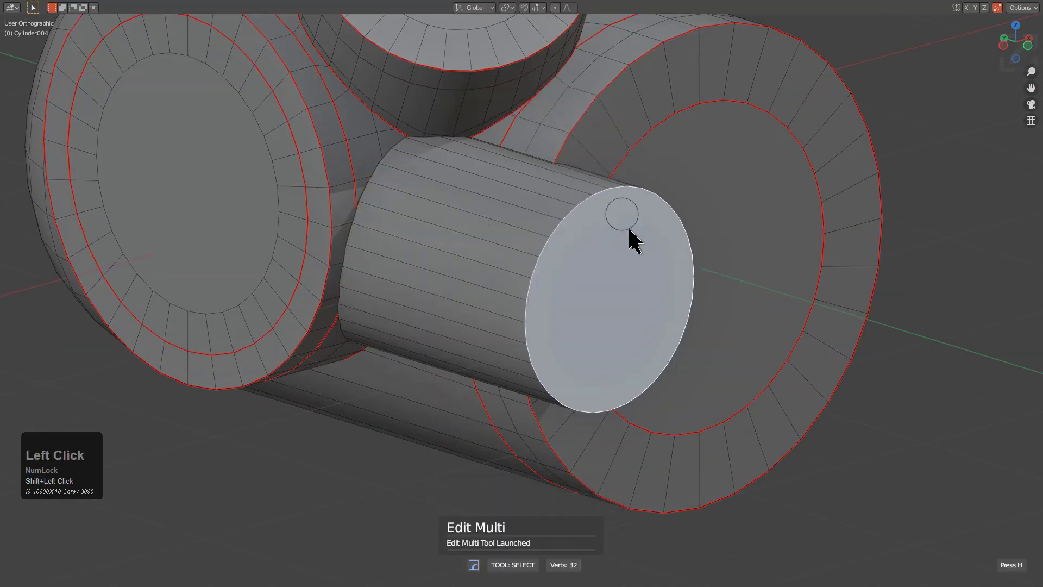
left_click(670, 263)
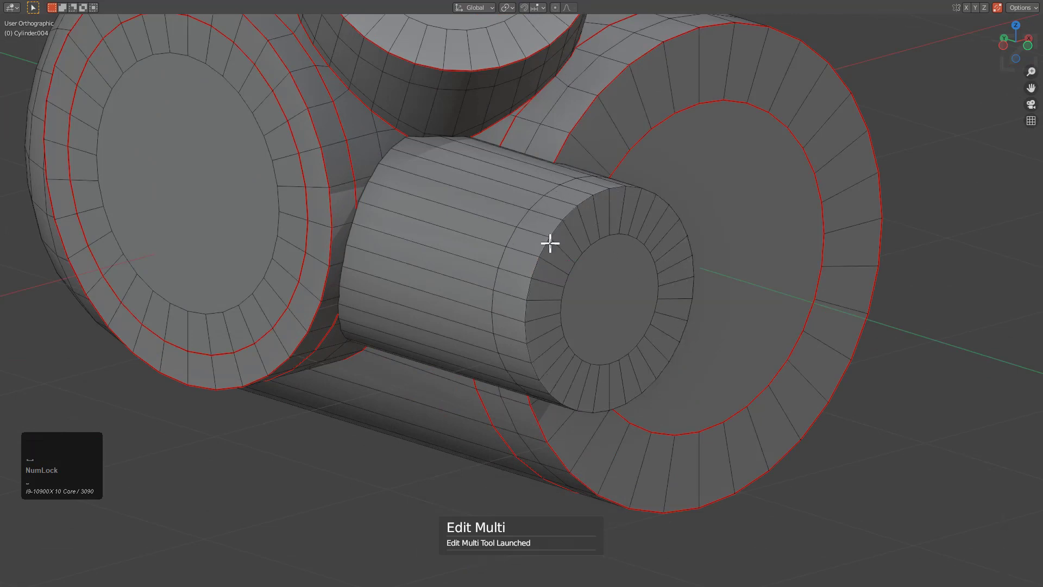
Select the new cylinder's faces from its end cap outward and reduce the selection to its junction loop.
mouse_move(549, 243)
middle_mouse_down()
mouse_move(516, 212)
mouse_move(486, 230)
mouse_move(561, 256)
middle_mouse_up()
scroll(561, 256, "up", 1)
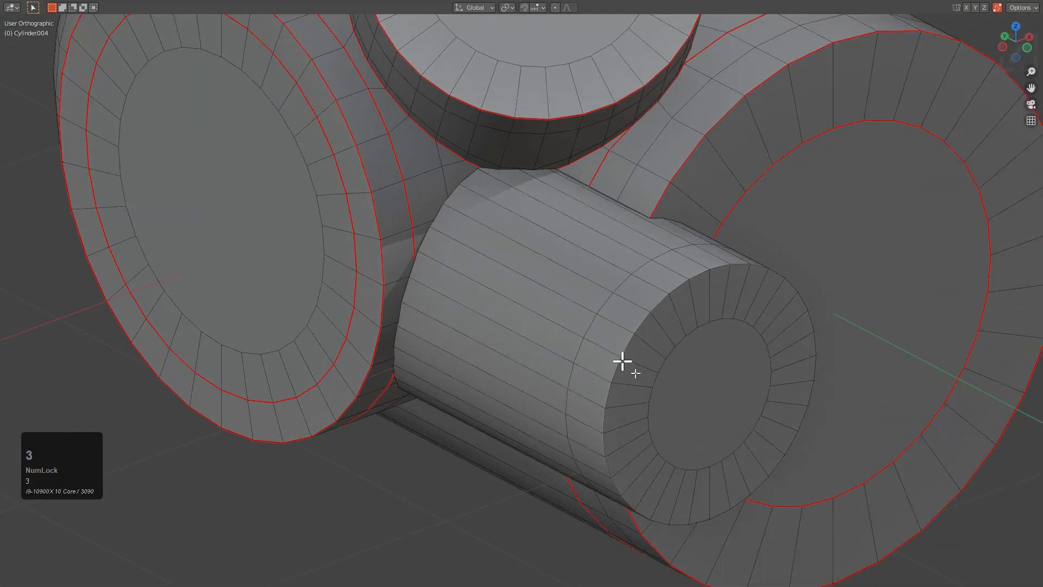
left_click(678, 401)
key("ctrl+KP_Add")
key("ctrl+KP_Add")
key("ctrl+KP_Add")
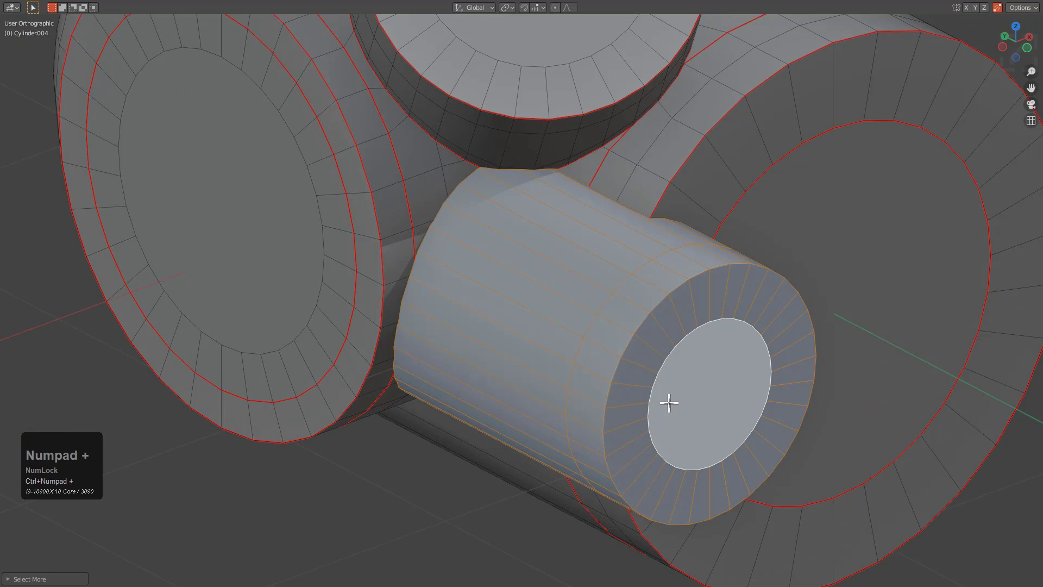
middle_click_drag(669, 402, 610, 354)
scroll(585, 346, "up", 5)
scroll(608, 354, "down", 1)
scroll(713, 318, "up", 2)
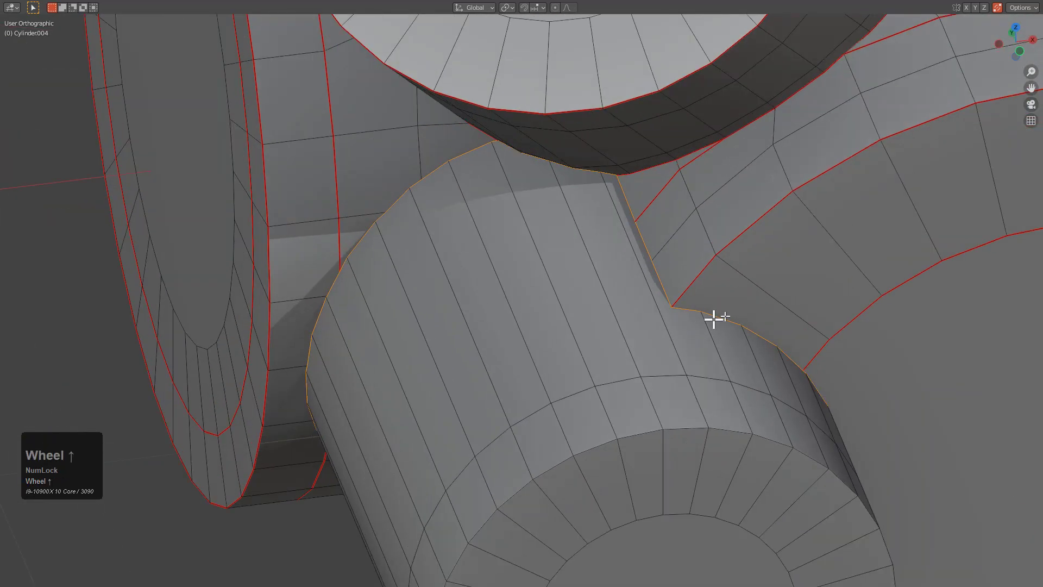
Run Boolean Cleanup on the selected junction loop with side B and a low threshold that merges only the closest vertices.
middle_click_drag(713, 319, 603, 302)
key("y")
left_click(603, 302)
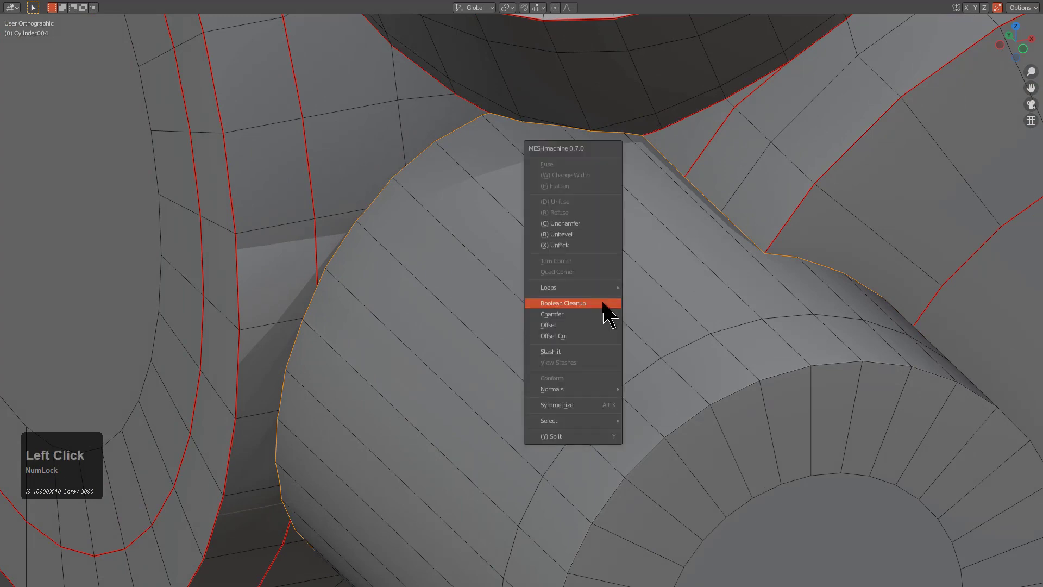
mouse_move(617, 301)
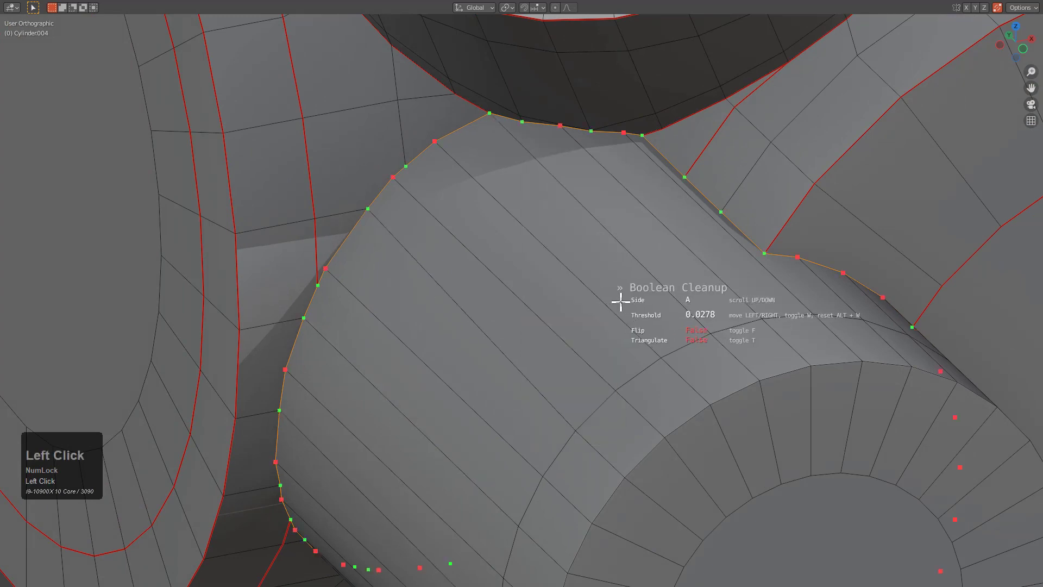
scroll(620, 302, "up", 1)
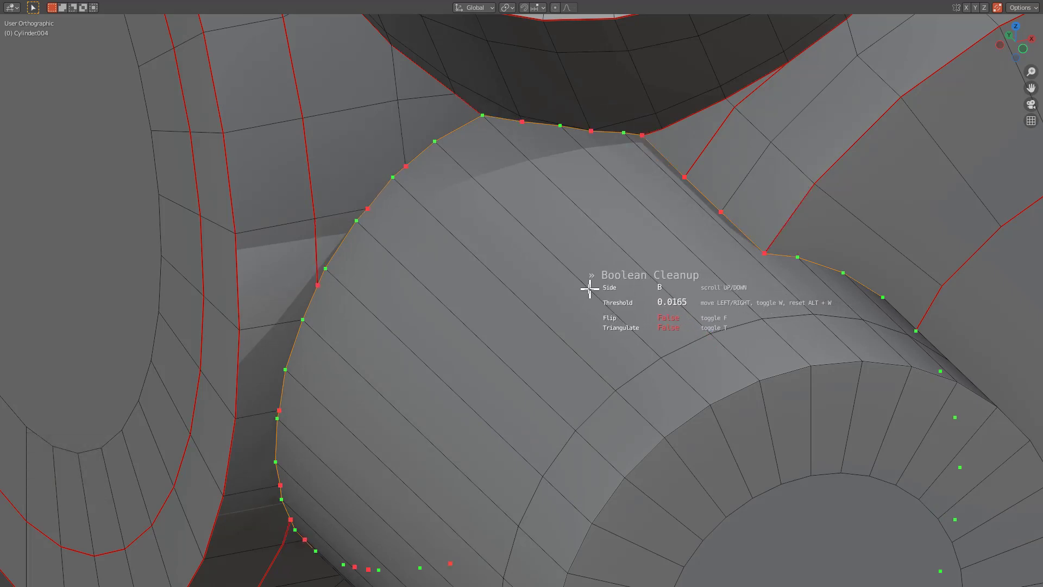
mouse_move(586, 288)
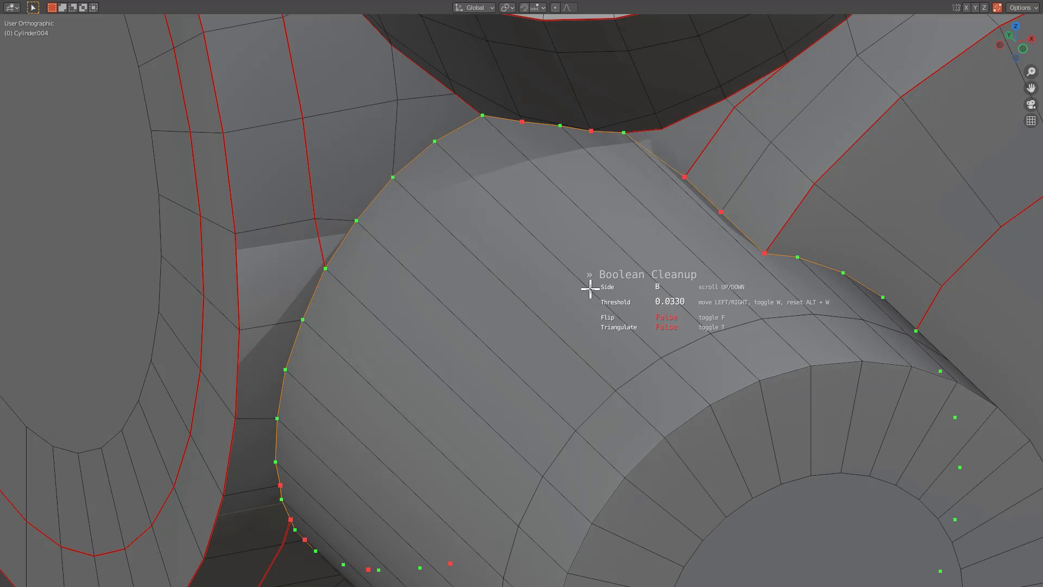
left_click(588, 287)
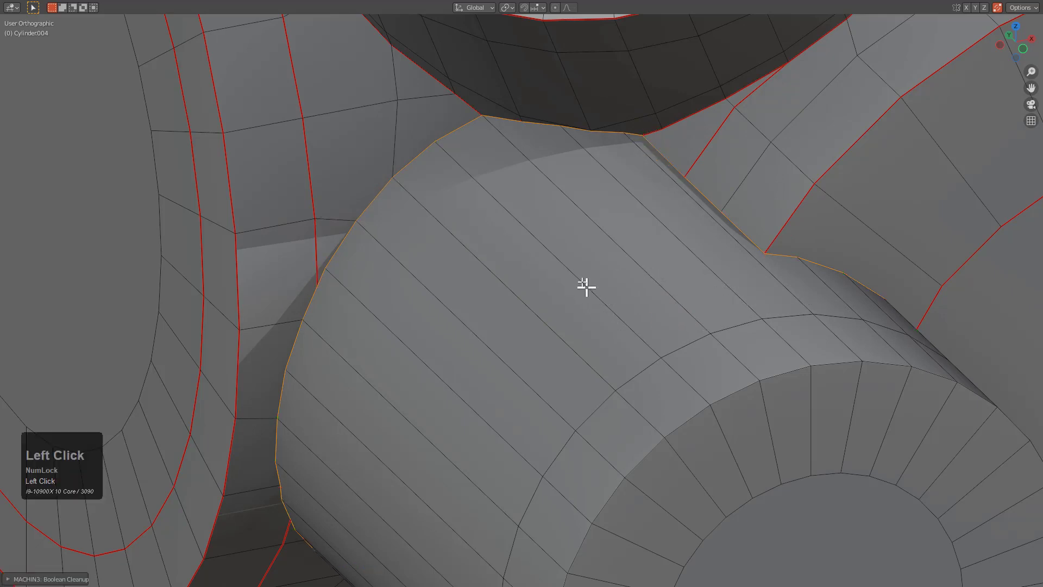
middle_click_drag(585, 284, 434, 263)
key("1")
left_click(438, 210)
right_click(442, 202)
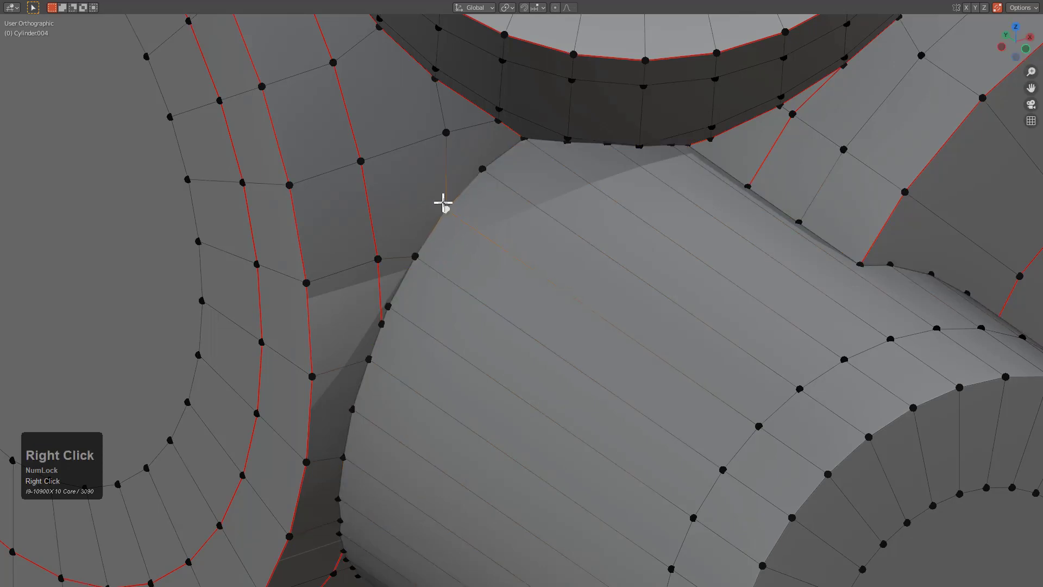
Add a close loop on each side of the side cylinder's end rim with Edit Multi, offset about 0.045.
middle_click_drag(442, 203, 356, 275)
scroll(405, 258, "up", 3)
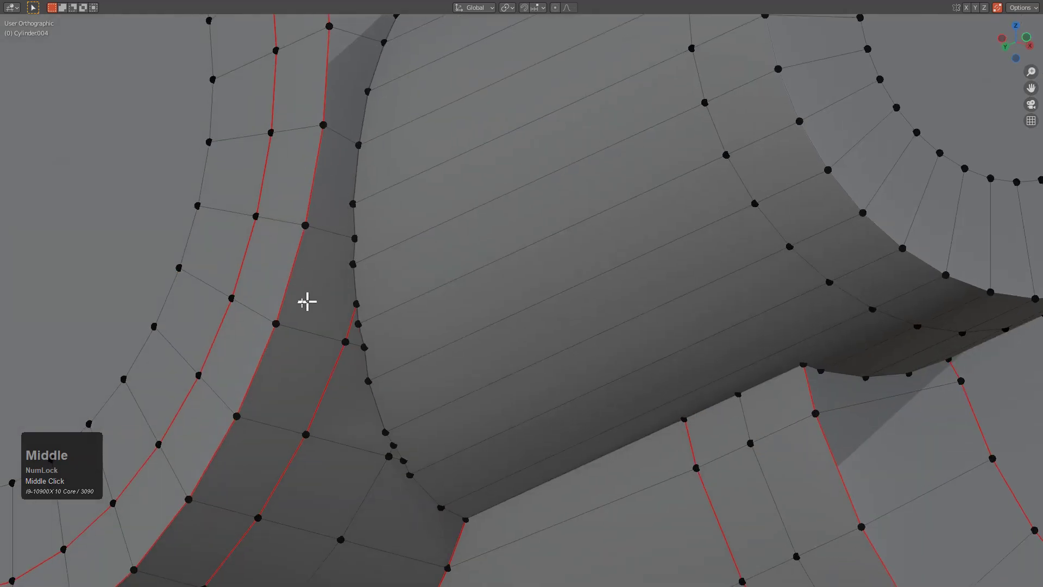
scroll(321, 277, "down", 2)
key("2")
scroll(386, 247, "down", 2)
key("q")
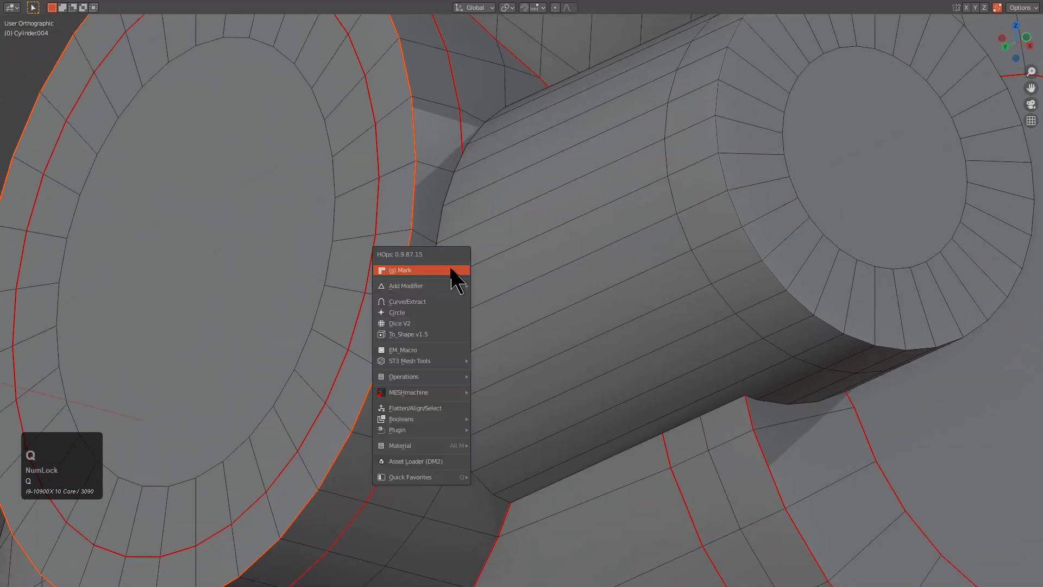
left_click(451, 270, "shift")
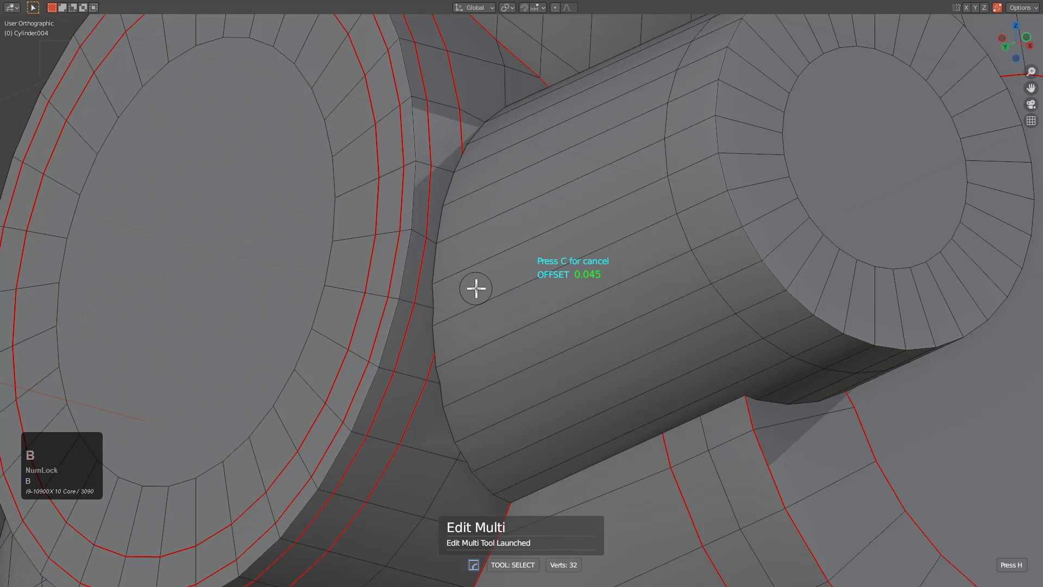
Connect two vertices of the side cylinder's outer loop to the nearest vertices on its junction with the small corner cylinder.
key("1")
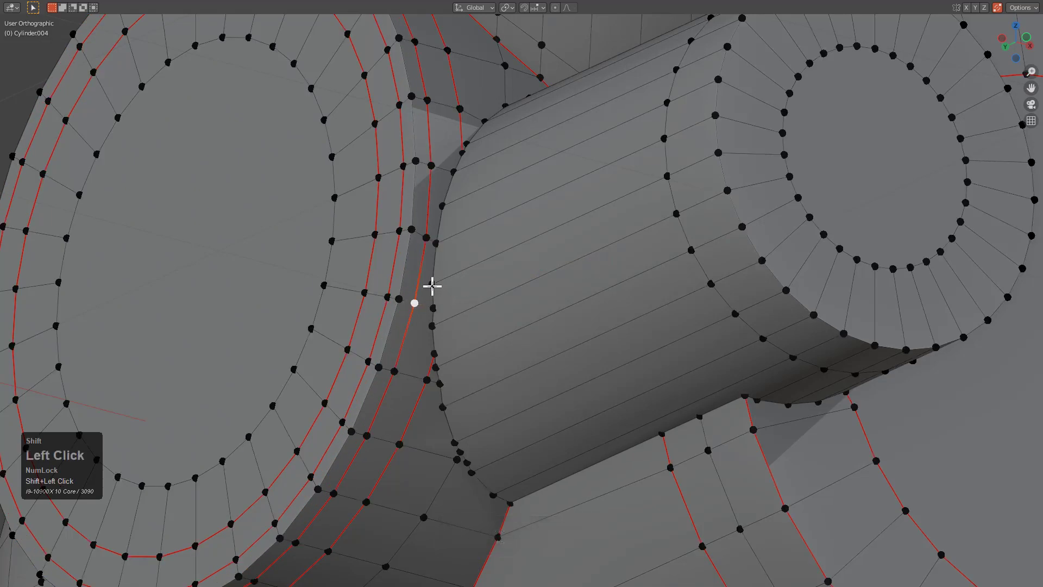
left_click(431, 284, "shift")
scroll(495, 320, "up", 3)
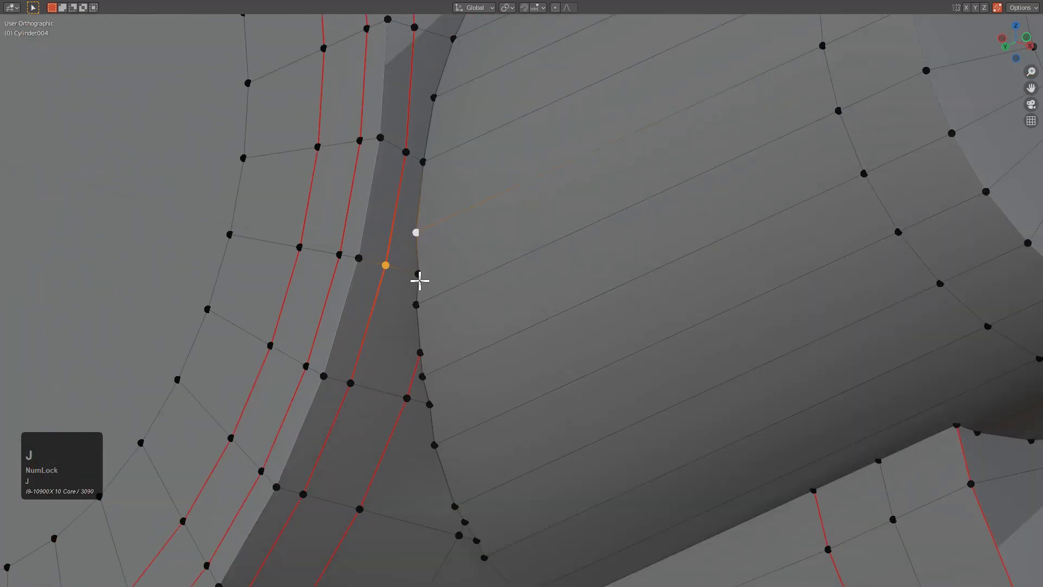
middle_click_drag(418, 359, 434, 245, "shift")
scroll(452, 249, "down", 3)
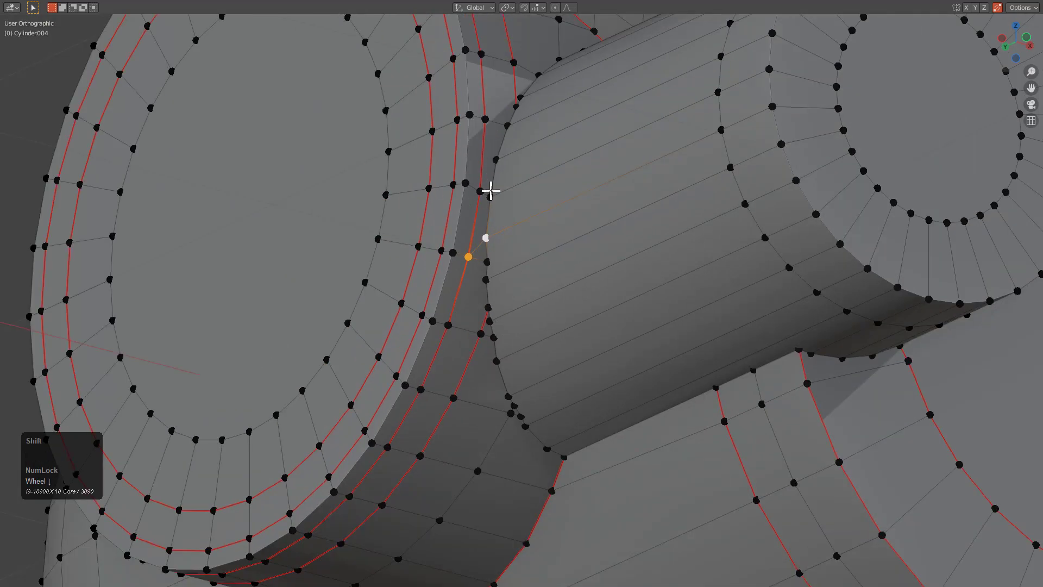
scroll(489, 187, "up", 3)
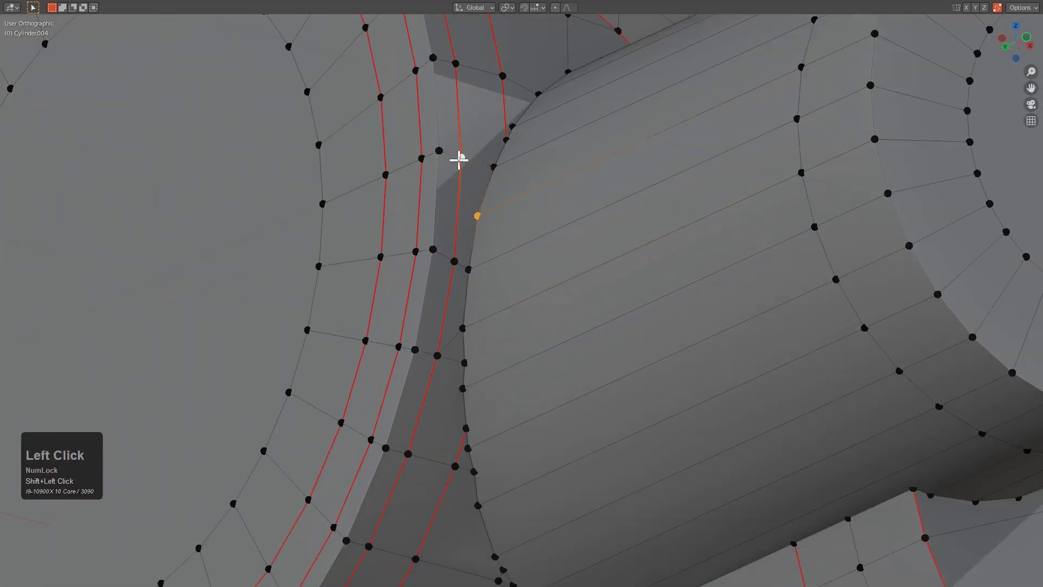
scroll(483, 138, "down", 4)
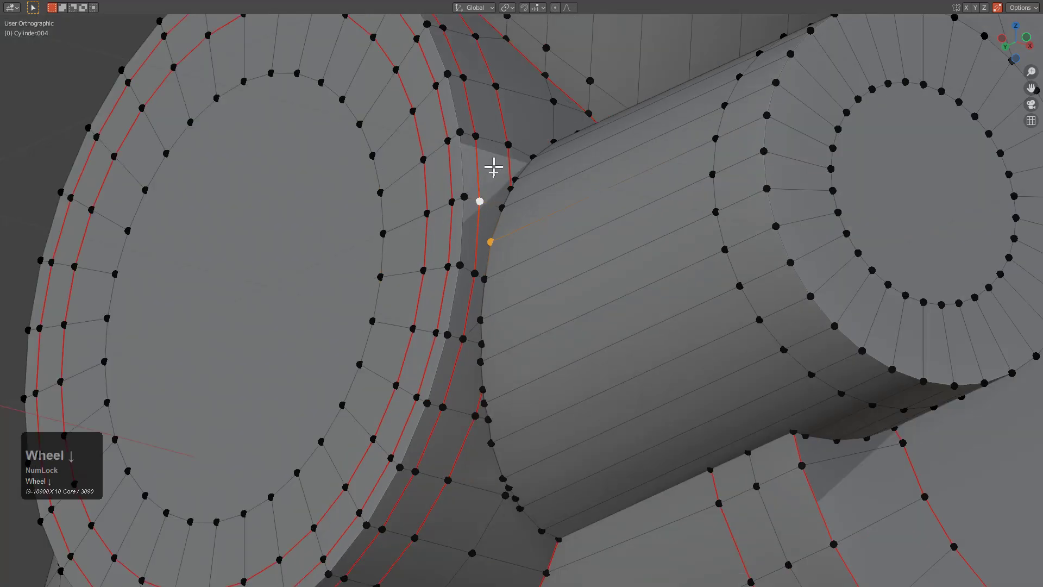
middle_click_drag(494, 165, 496, 350)
scroll(592, 199, "down", 3)
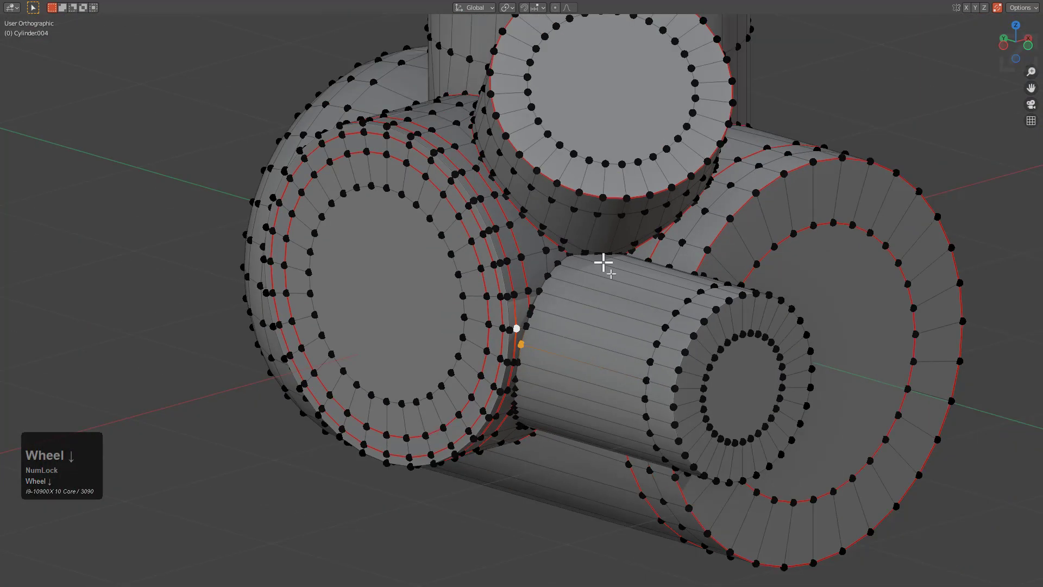
middle_click_drag(603, 263, 636, 328)
key("alt+a")
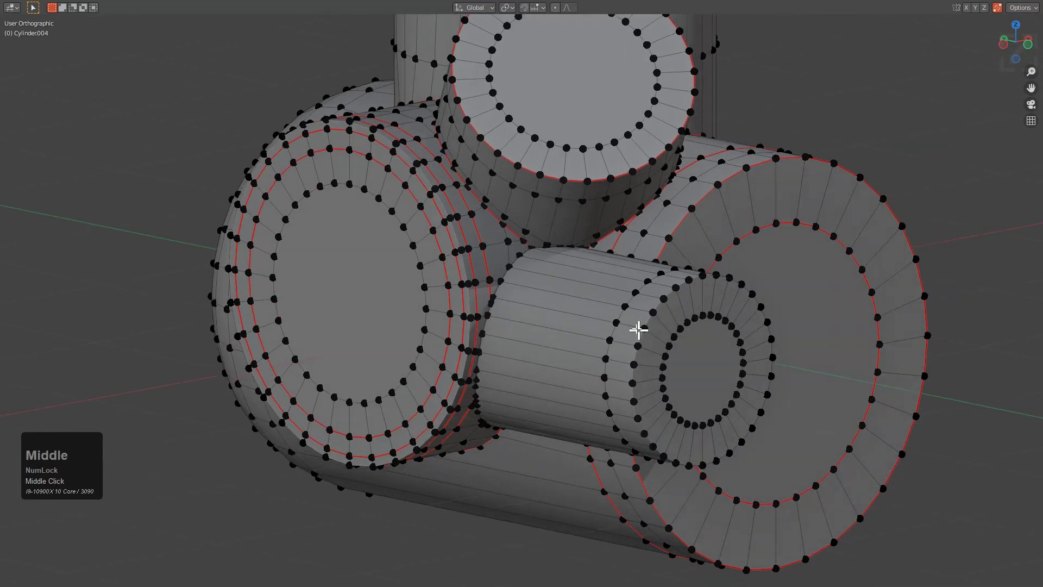
Merge At Last the closely spaced vertices at the lower end of the junction between the side and corner cylinders.
scroll(516, 251, "up", 3)
scroll(449, 310, "down", 2)
middle_click_drag(467, 365, 454, 298)
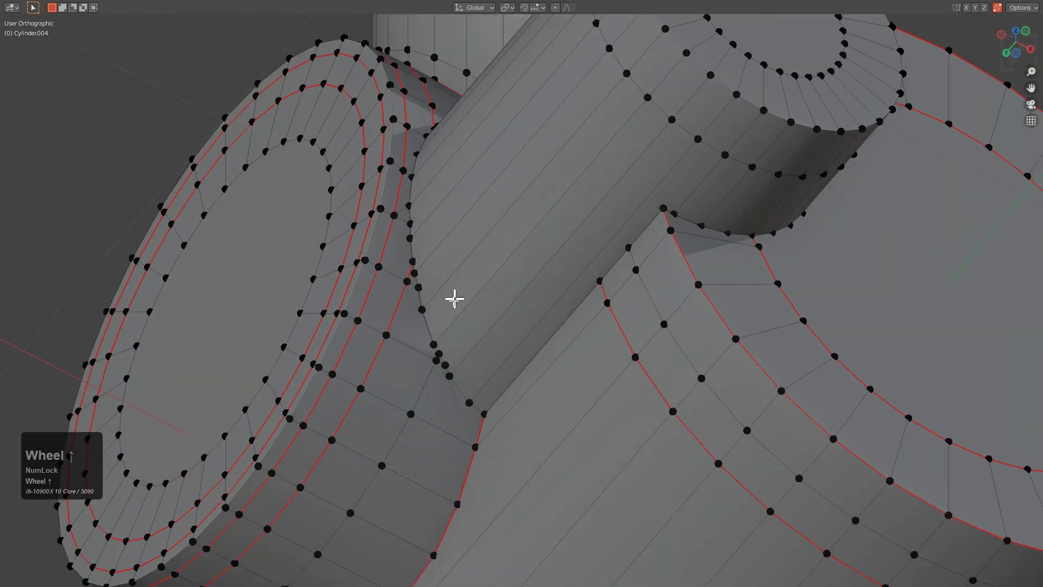
scroll(454, 298, "up", 5)
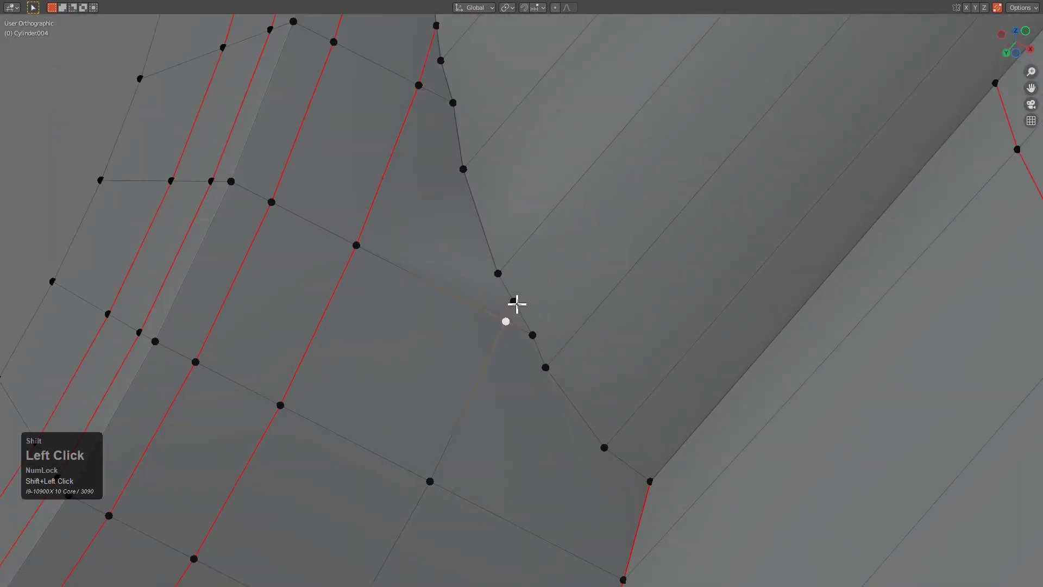
key("m")
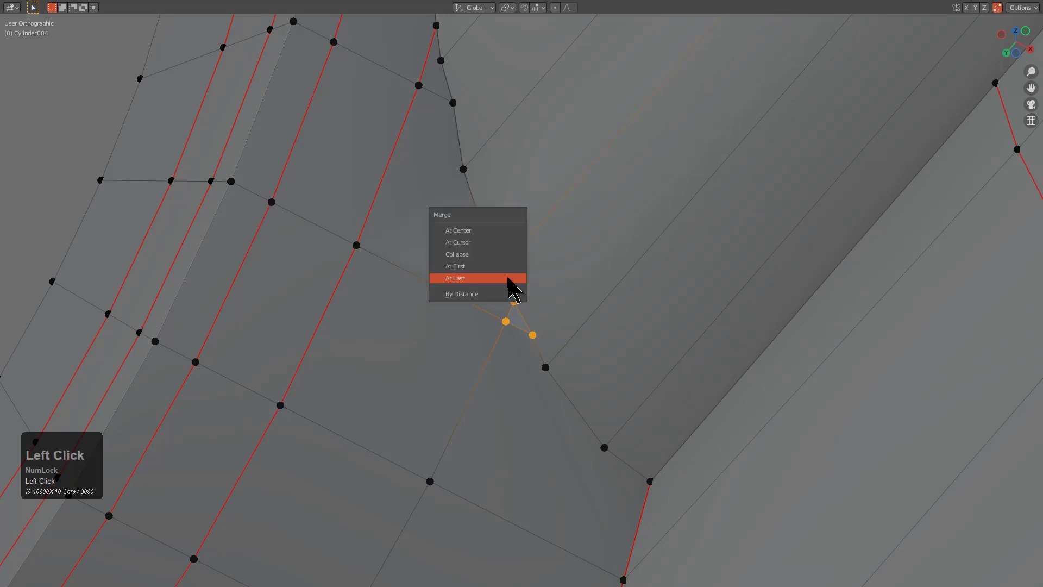
left_click(508, 276)
Merge the next close pair of vertices up the junction and slide the adjacent loop vertex slightly toward the corner cylinder.
scroll(510, 275, "down", 2)
scroll(533, 316, "up", 4)
left_click(464, 259)
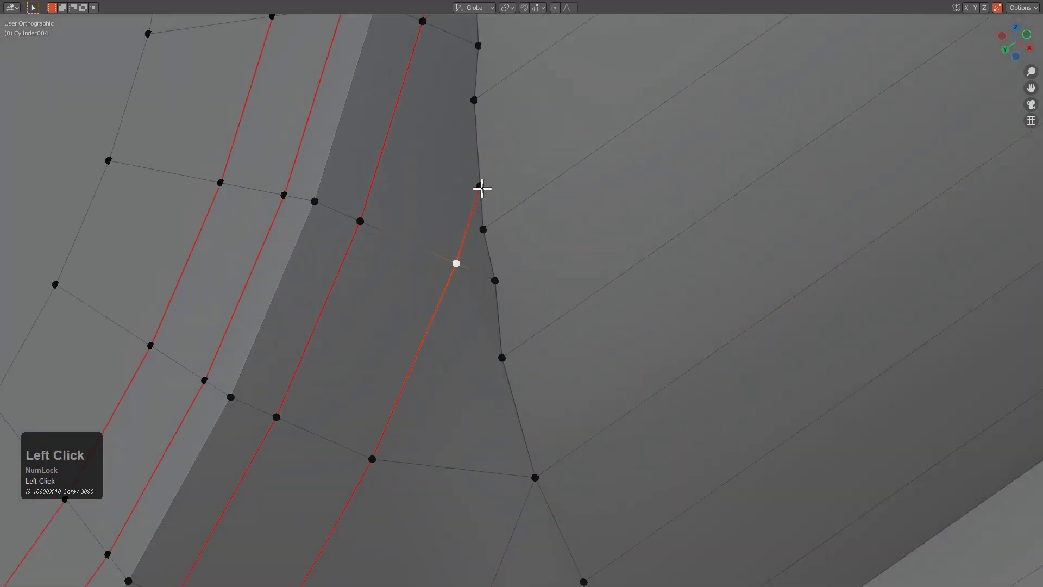
scroll(488, 230, "down", 2)
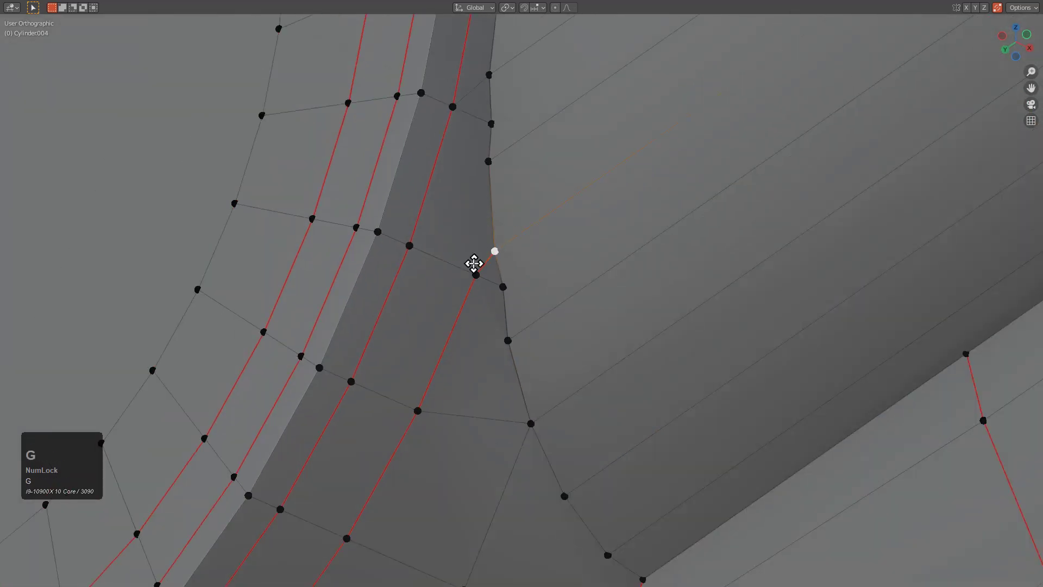
left_click(483, 235)
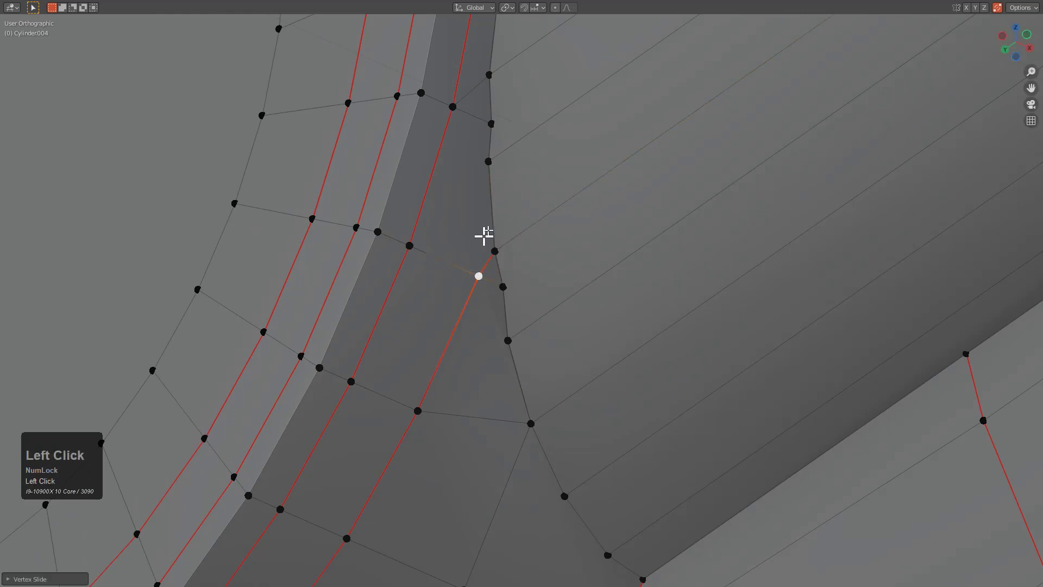
Merge another close pair of junction vertices At Last and try to connect a neighbouring junction vertex to the side cylinder's loop.
scroll(484, 255, "up", 2)
left_click(462, 313)
key("m")
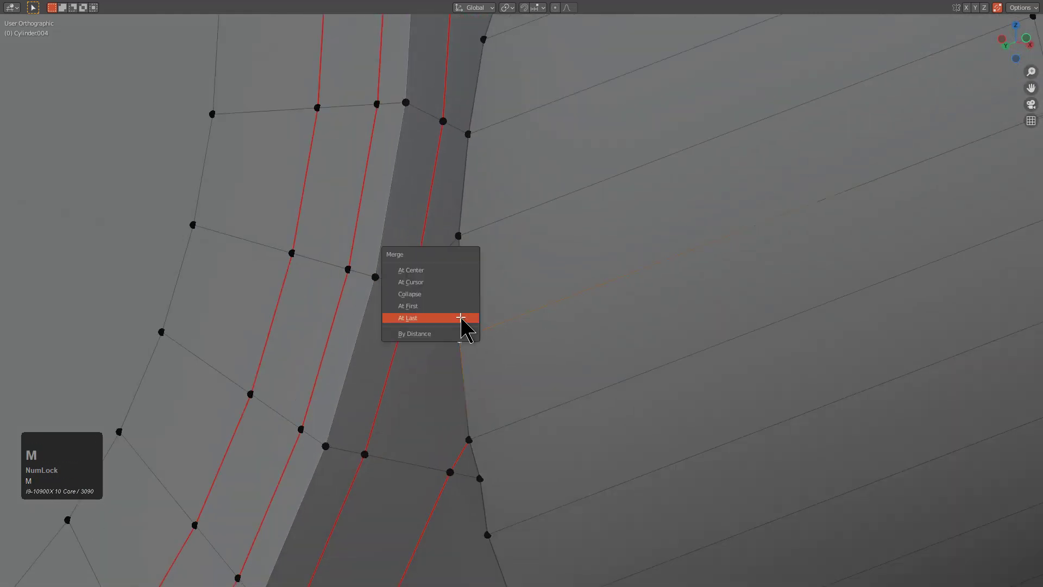
left_click(463, 318)
scroll(488, 311, "down", 2)
middle_click_drag(489, 312, 541, 346)
scroll(461, 350, "up", 4)
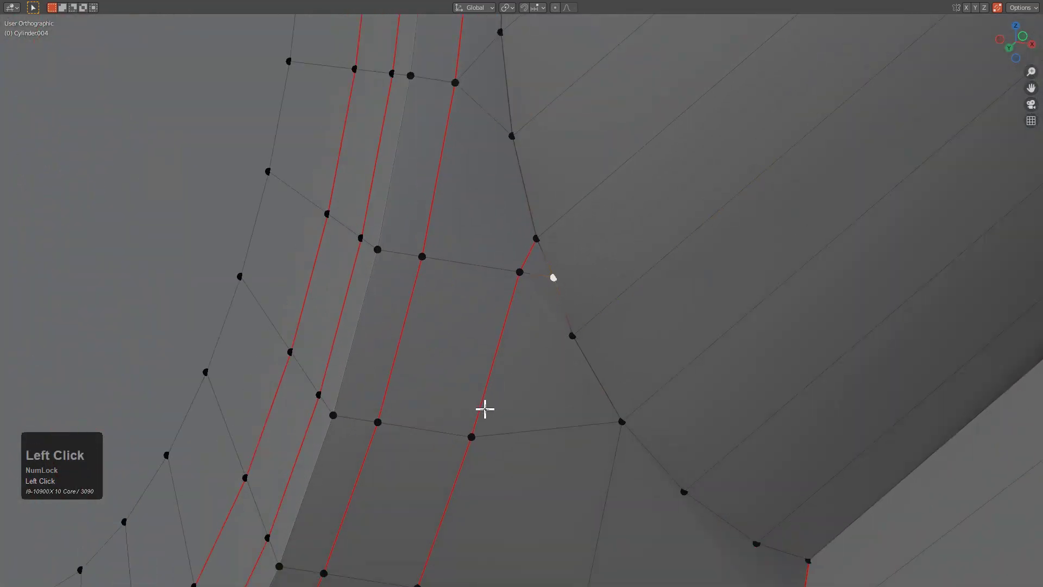
key("j")
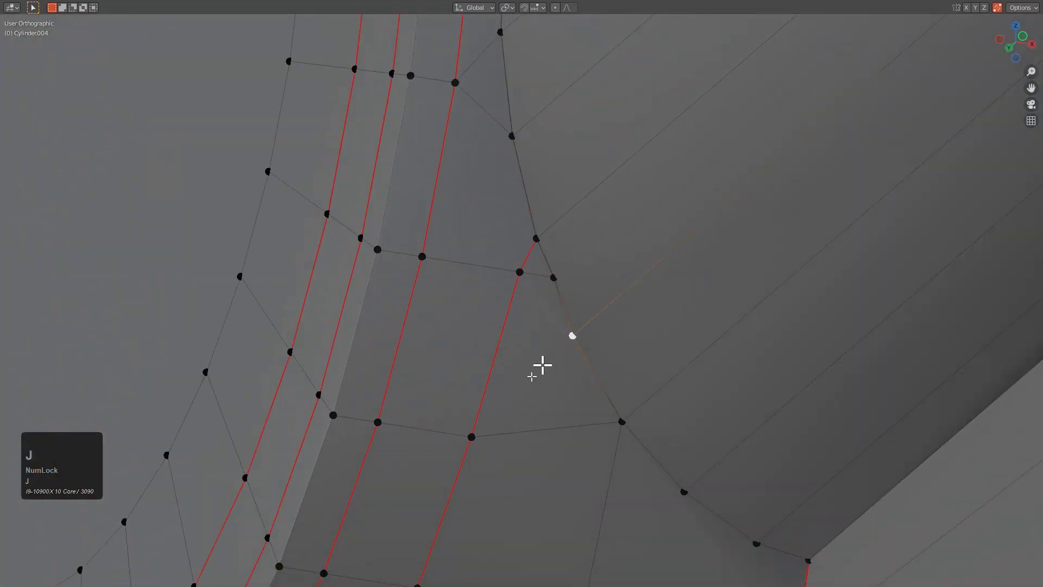
left_click(558, 284)
Run Sharpen on the whole object with 30° sharpness and return to mesh editing.
scroll(565, 291, "down", 4)
key("Tab")
scroll(576, 298, "down", 3)
key("q")
left_click(596, 294)
middle_click_drag(596, 292, 621, 256)
key("Tab")
scroll(635, 272, "down", 2)
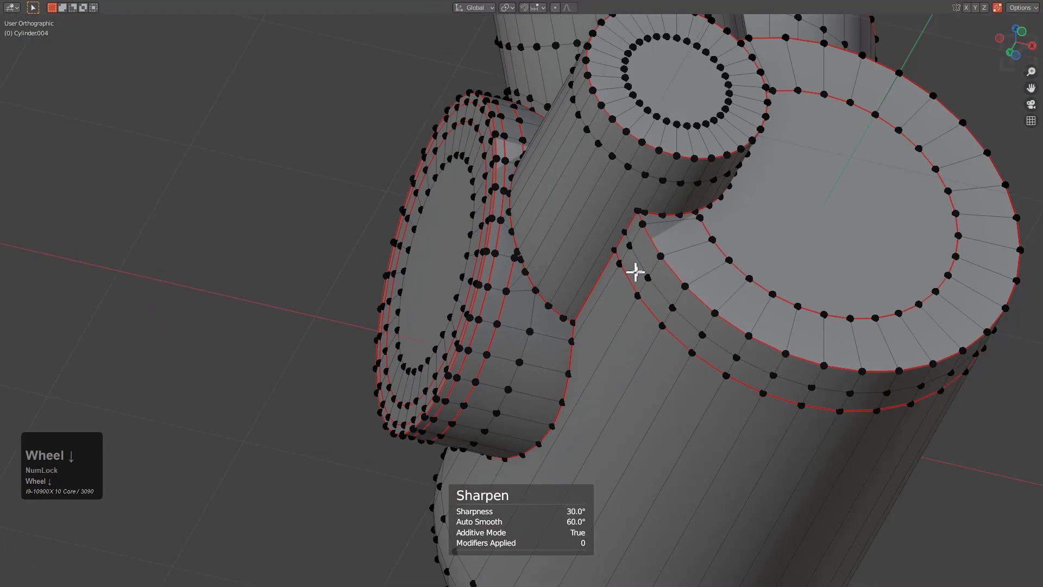
Add a partial loop around the small corner cylinder and connect its end to the corner vertex on the large cylinder's rim.
scroll(607, 291, "up", 5)
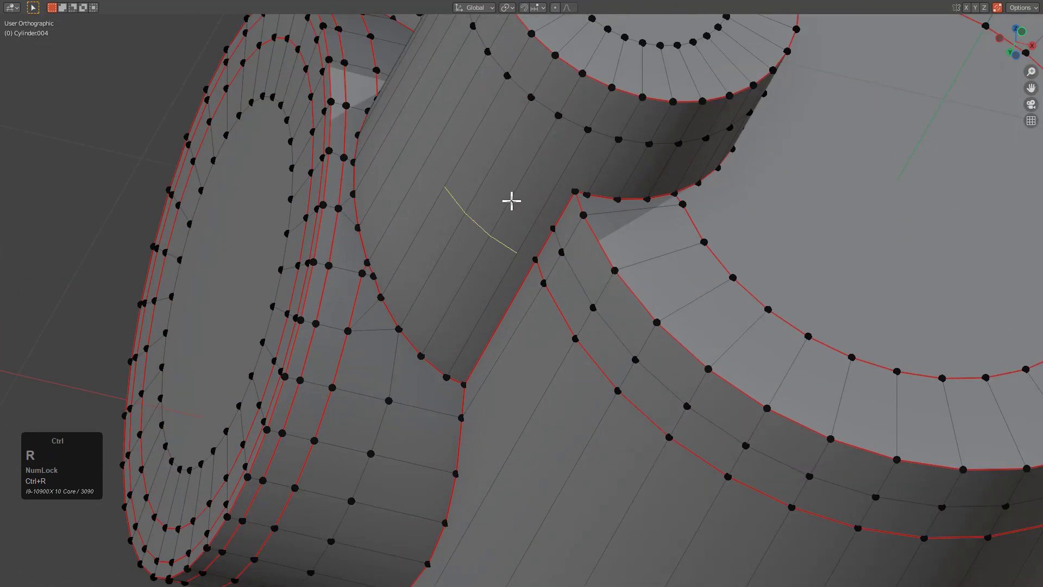
left_click(511, 201)
left_click(562, 119)
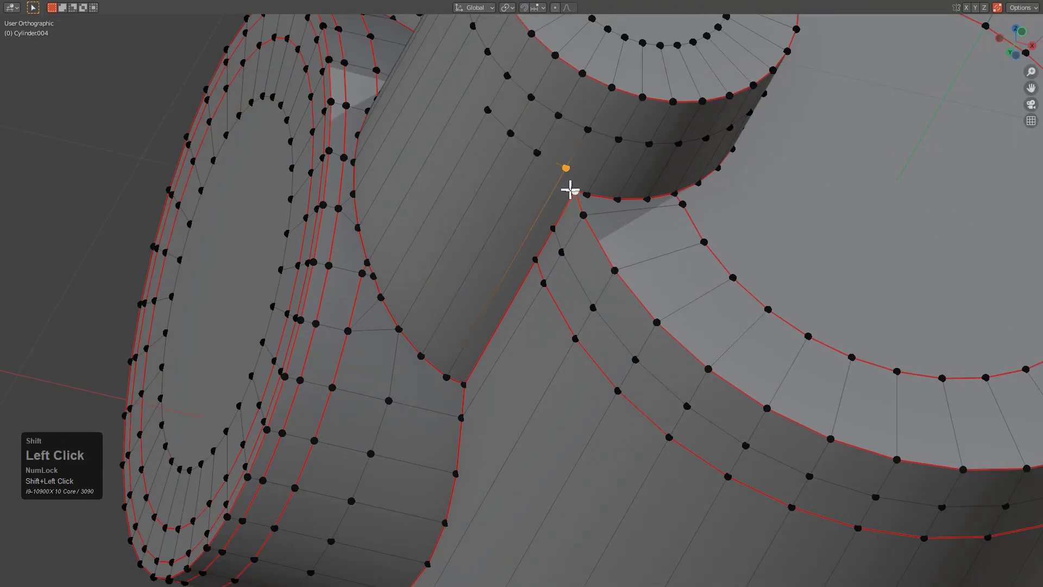
middle_click_drag(569, 189, 550, 196)
scroll(570, 186, "up", 2)
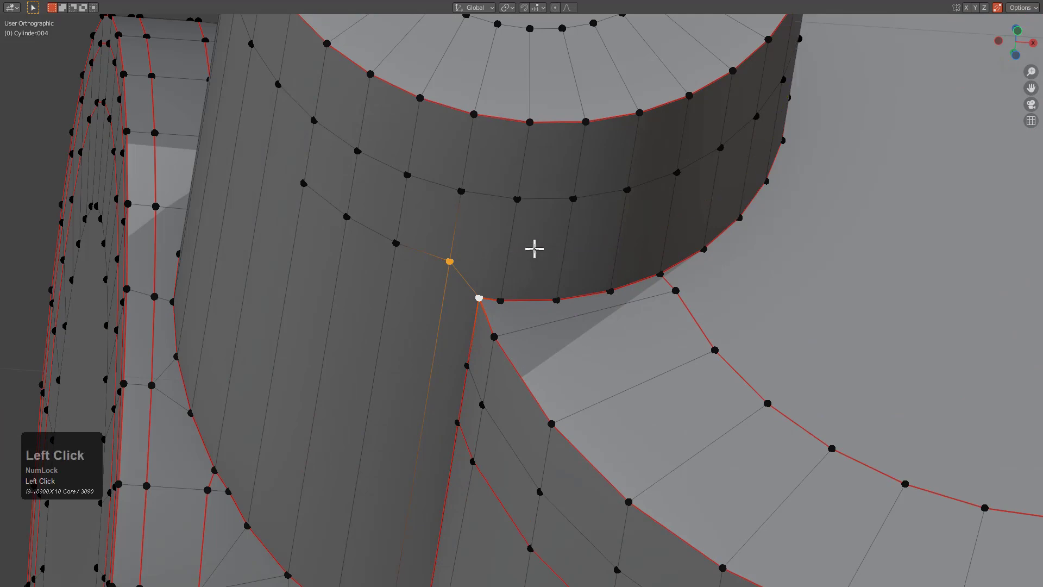
Add a partial loop above the large cylinder's end face and join its end vertex to the neighbouring partial loop.
left_click(512, 254)
left_click(504, 276)
left_click(503, 276)
left_click(450, 259, "shift")
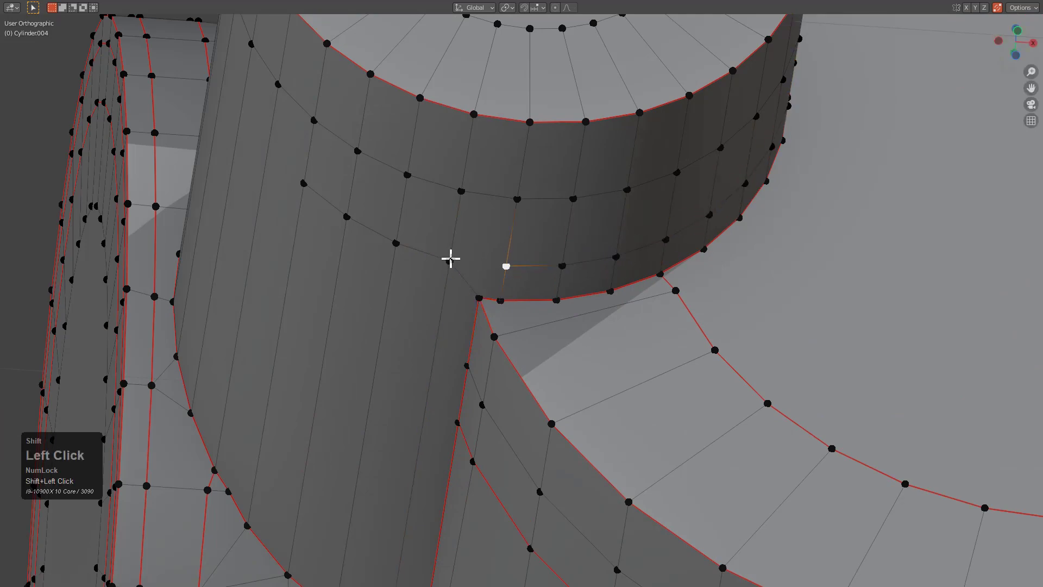
Cut another partial loop across the upper side of the small corner cylinder, behind its end rim.
middle_click_drag(450, 258, 547, 249)
scroll(547, 271, "down", 2)
left_click(592, 289)
left_click(663, 315)
middle_click_drag(663, 314, 593, 302)
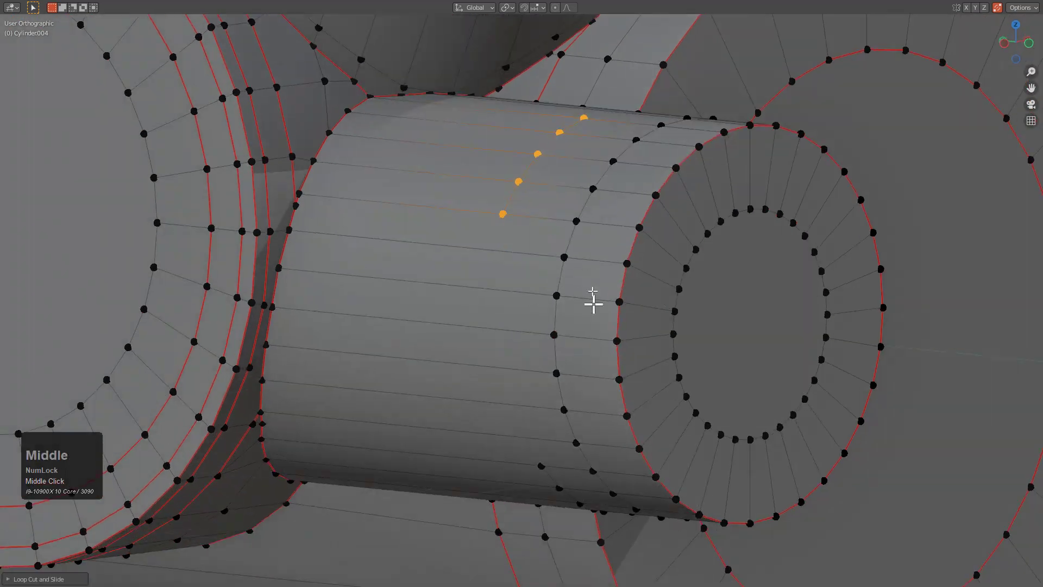
middle_click_drag(496, 233, 540, 263)
scroll(471, 204, "down", 2)
Add a 30° angle-limited bevel with 3 segments and width 0.0235, plus a Weighted Normal modifier with Keep Sharp.
key("Tab")
scroll(584, 230, "down", 3)
middle_click_drag(540, 266, 559, 318)
key("Tab")
key("Tab")
scroll(610, 309, "up", 2)
key("q")
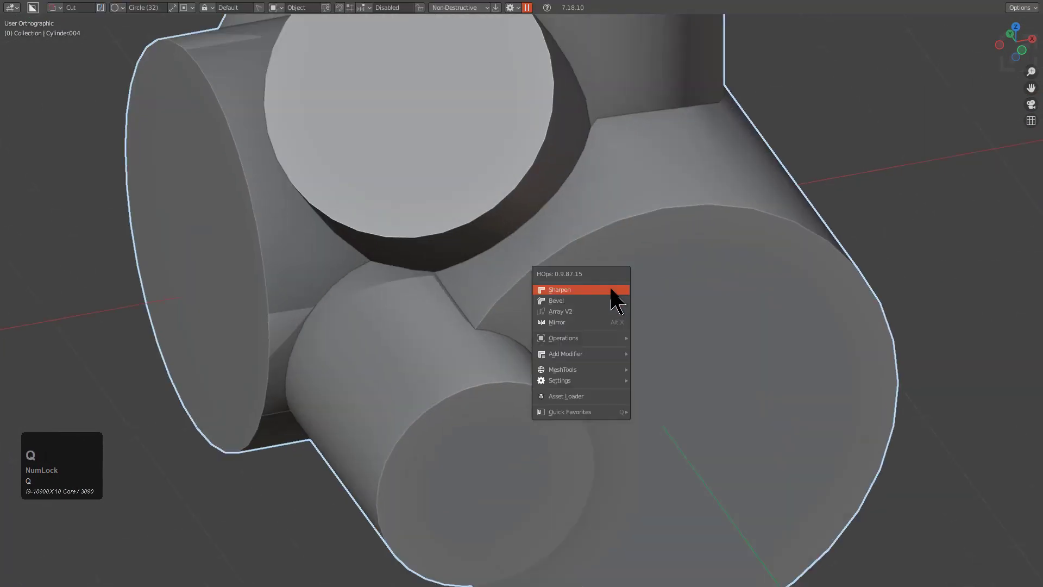
left_click(595, 300)
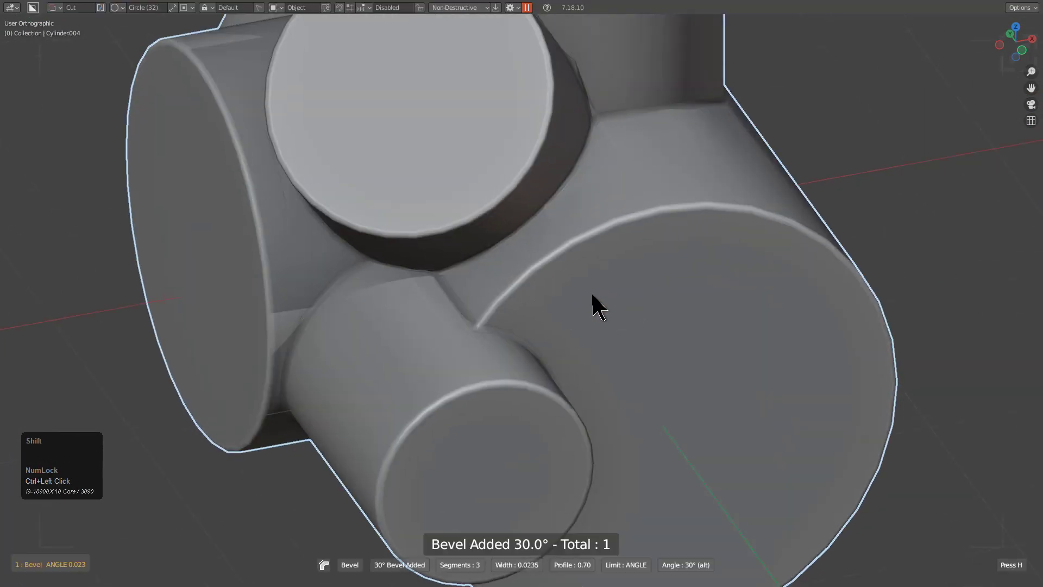
key("q")
left_click(585, 267)
middle_click_drag(585, 266, 547, 272)
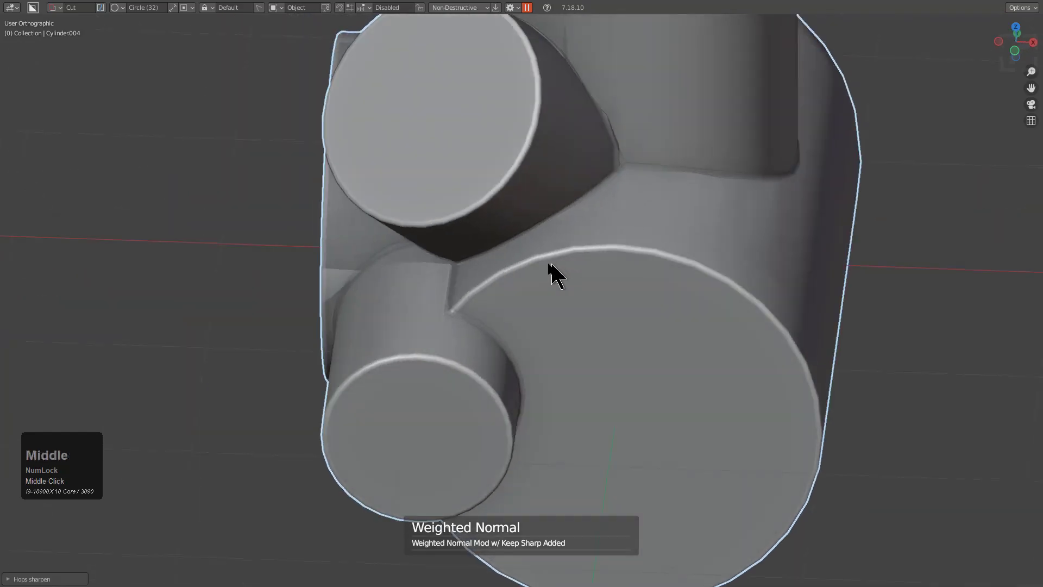
Connect the angled cylinder's junction vertices to the upright tube's lower loop and knife a diagonal edge up from the loop's end.
key("Tab")
scroll(491, 309, "up", 5)
middle_click_drag(455, 248, 485, 329)
left_click(485, 330)
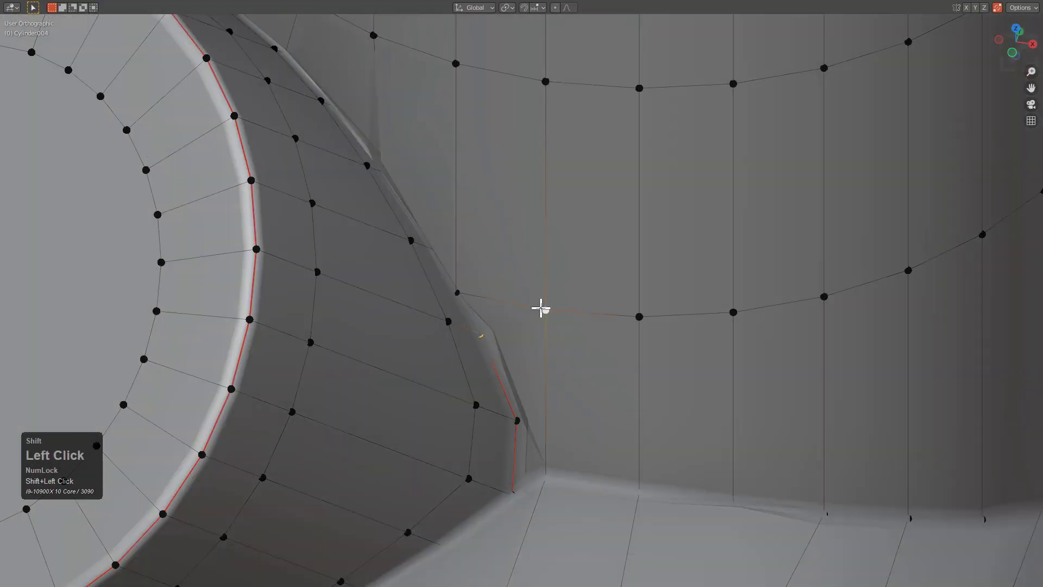
key("j")
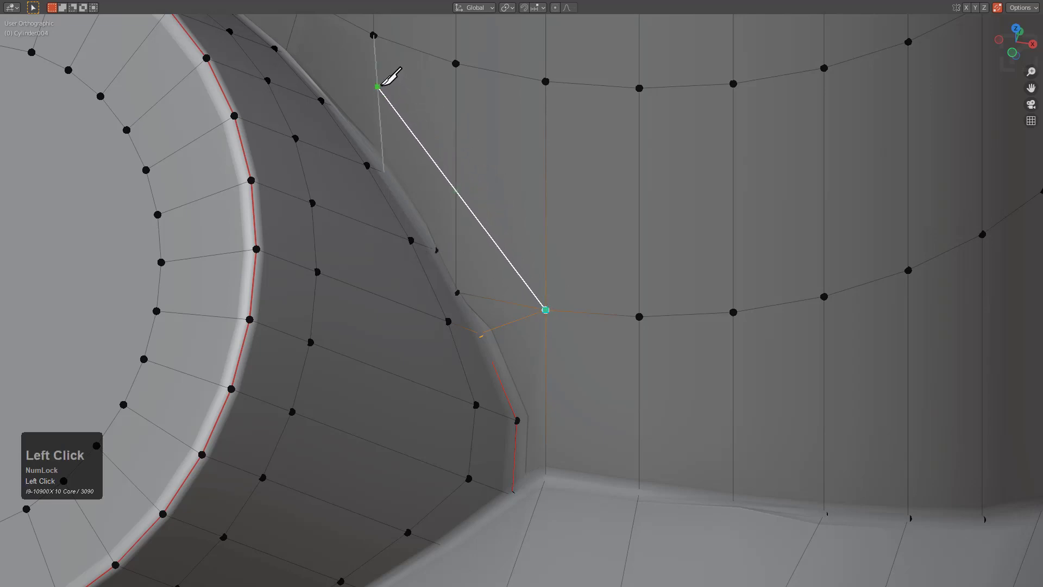
left_click(458, 202, "shift")
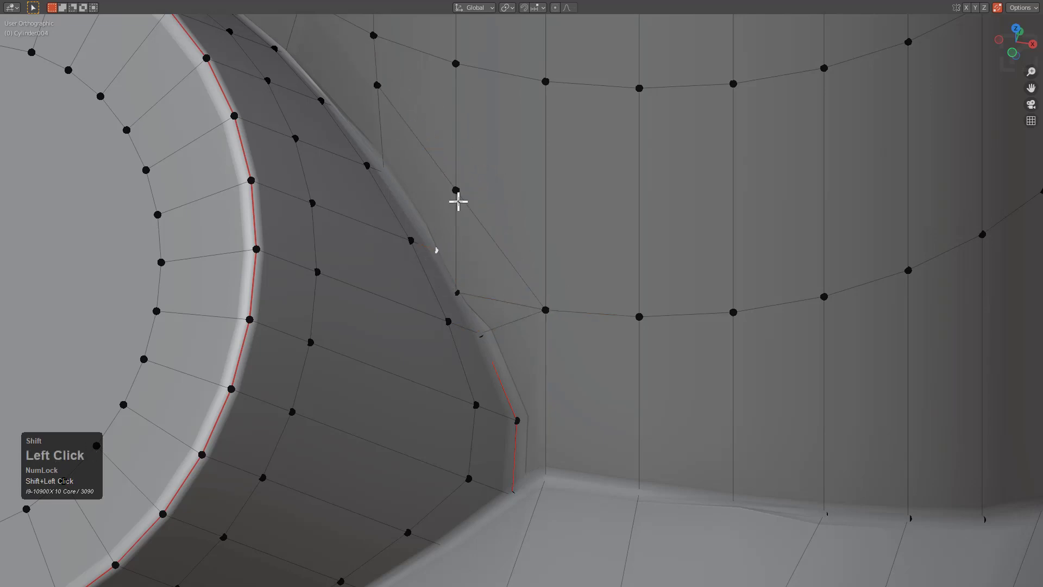
Dissolve the two leftover edges that meet at the redundant junction vertex on the upright tube.
left_click(456, 254)
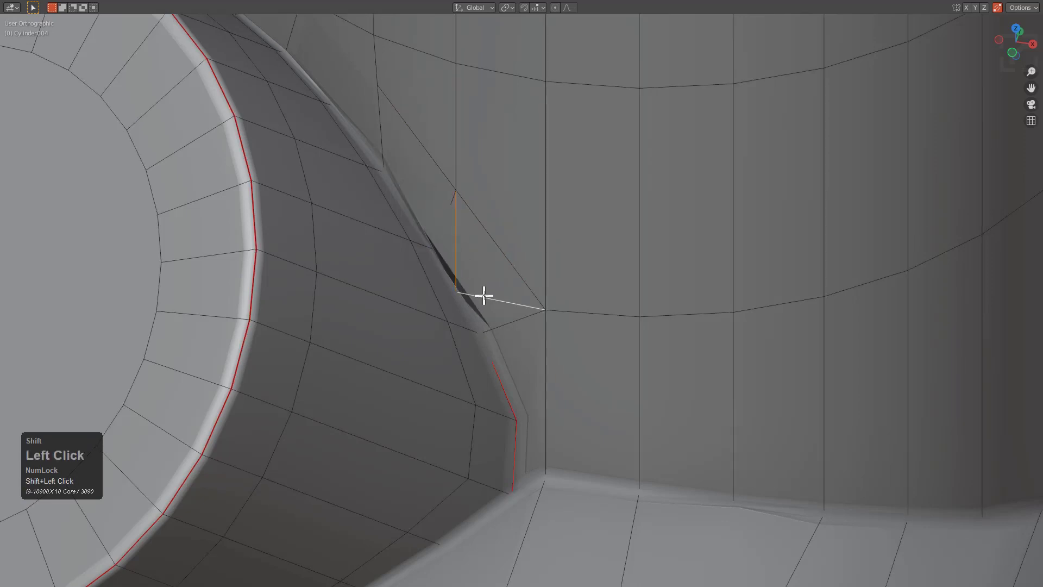
key("ctrl+x")
key("alt+z")
key("alt+z")
key("1")
Slide the lower vertex of the angled cylinder's junction along its edge beside the upright tube.
left_click(515, 413)
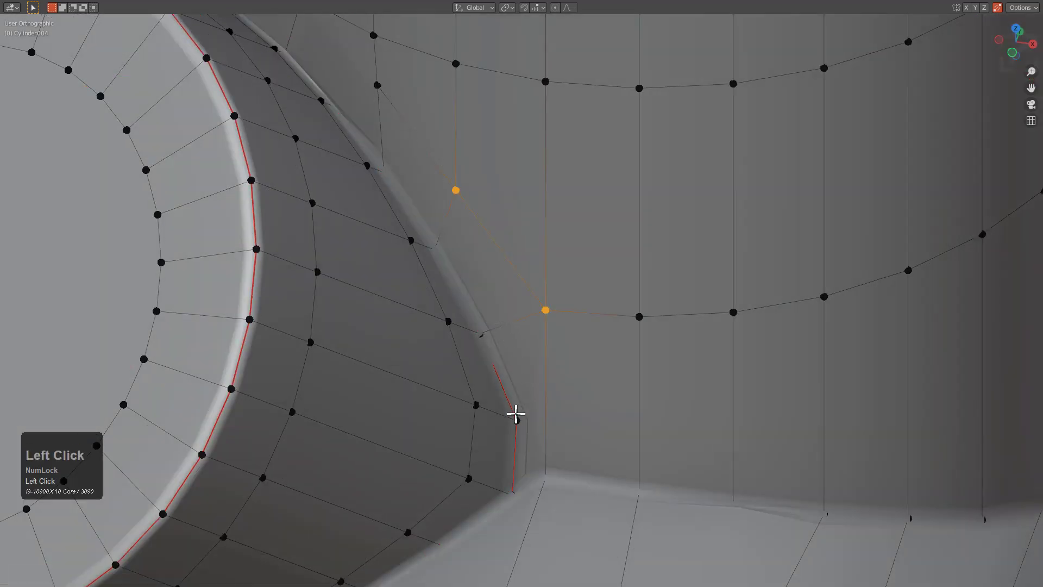
key("g")
key("g")
left_click(512, 411)
Add a loop near the base of the upright tube and connect its end to the angled cylinder's lower junction vertex.
scroll(569, 376, "down", 1)
key("ctrl+r")
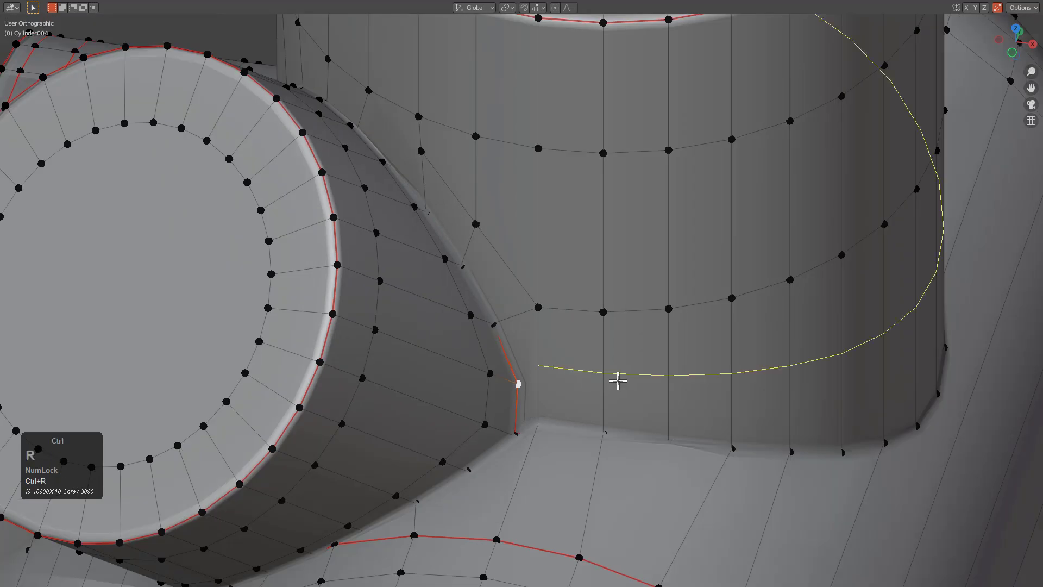
left_click(617, 379)
left_click(624, 399)
left_click(543, 389)
left_click(525, 384, "shift")
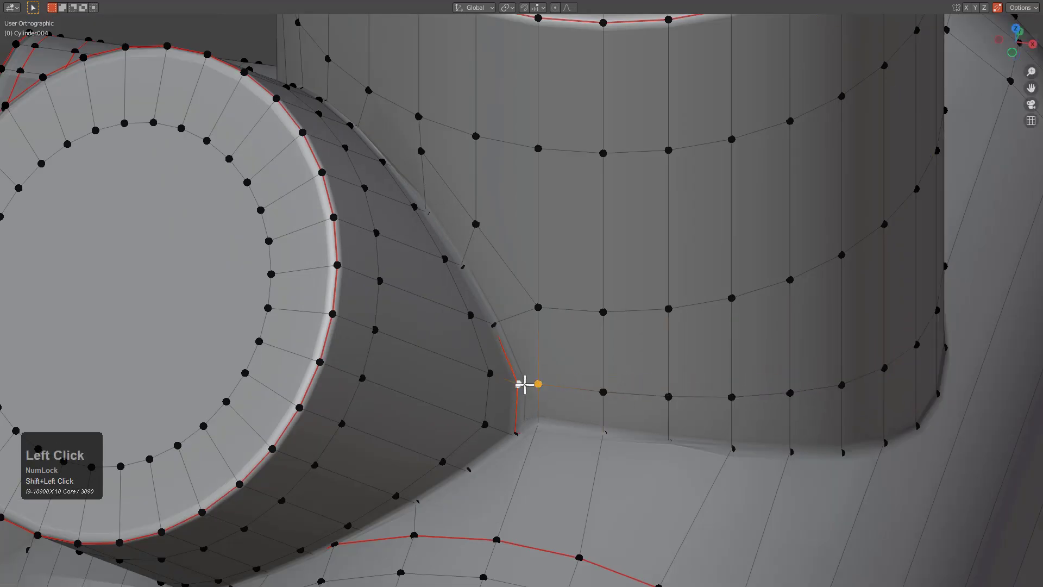
Examine the bevel shading and the mesh vertices where the angled cylinder, the upright tube and the main body meet.
middle_click_drag(551, 370, 524, 364)
key("Tab")
scroll(489, 336, "down", 3)
middle_click_drag(462, 314, 475, 309, "shift")
scroll(521, 342, "up", 3)
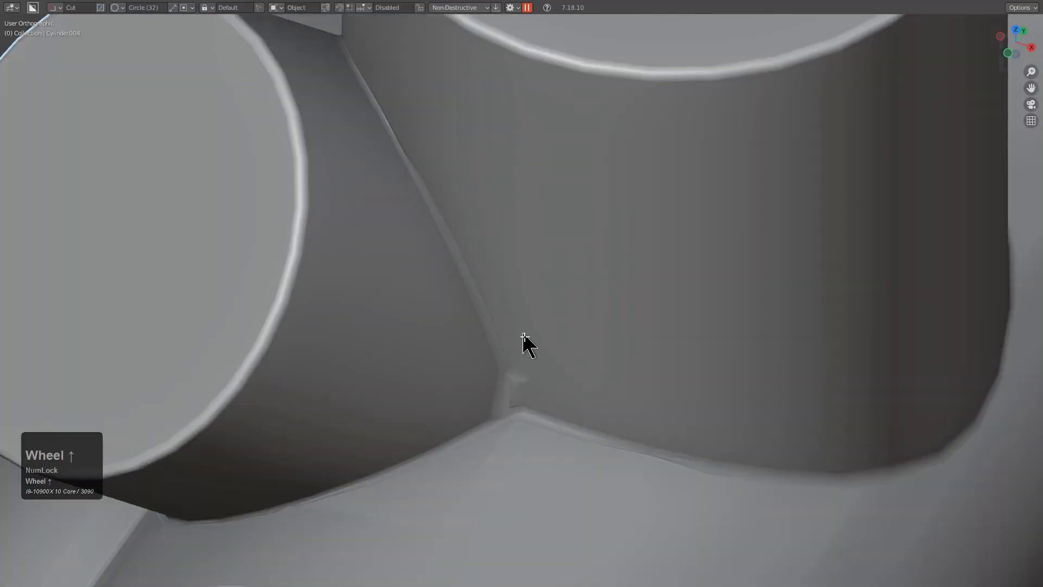
key("Tab")
middle_click_drag(525, 344, 570, 303, "shift")
scroll(573, 305, "up", 3)
scroll(573, 304, "up", 2)
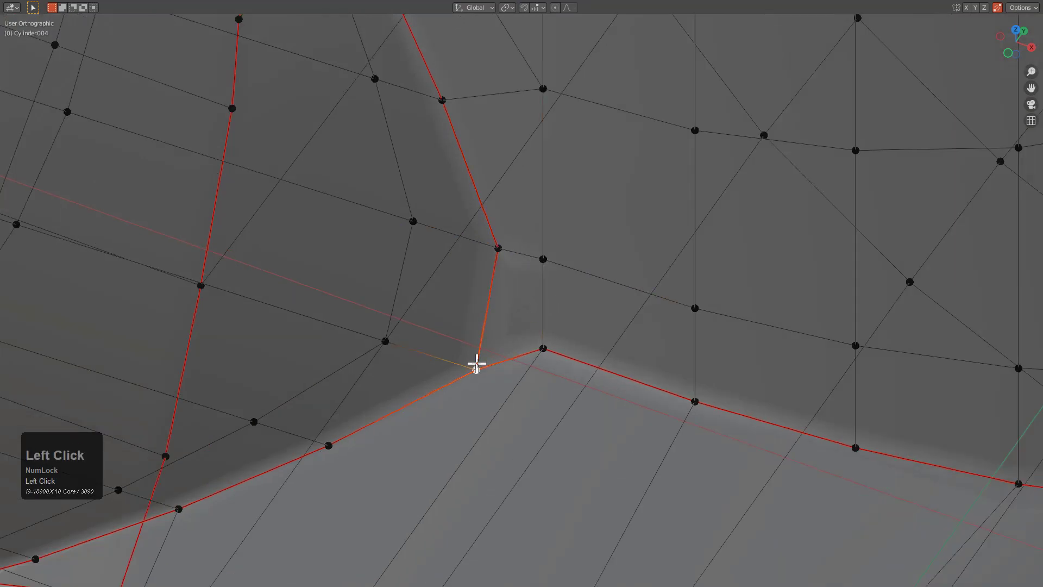
right_click(476, 344)
right_click(542, 339)
right_click(544, 261)
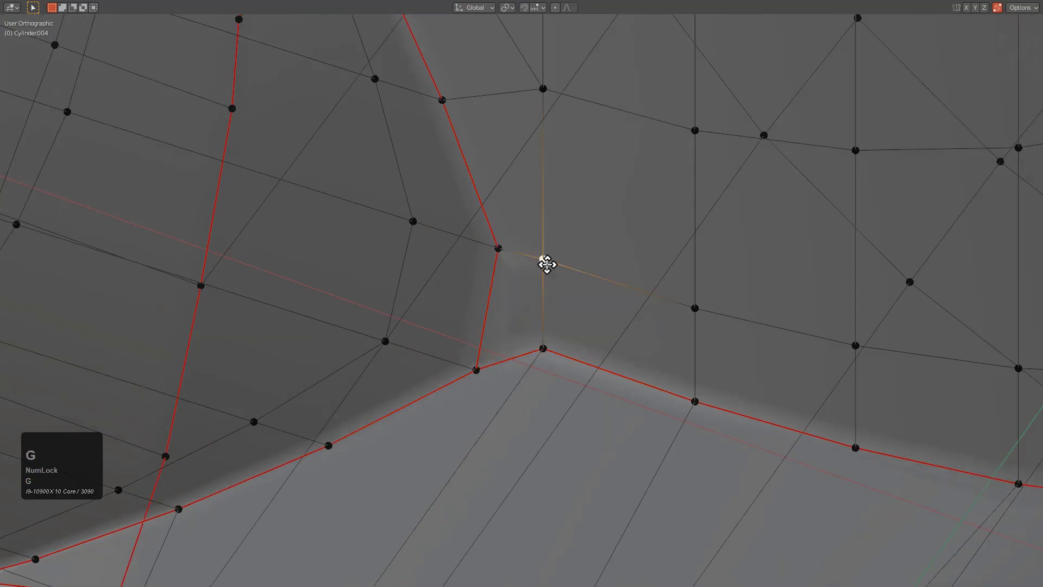
key("Tab")
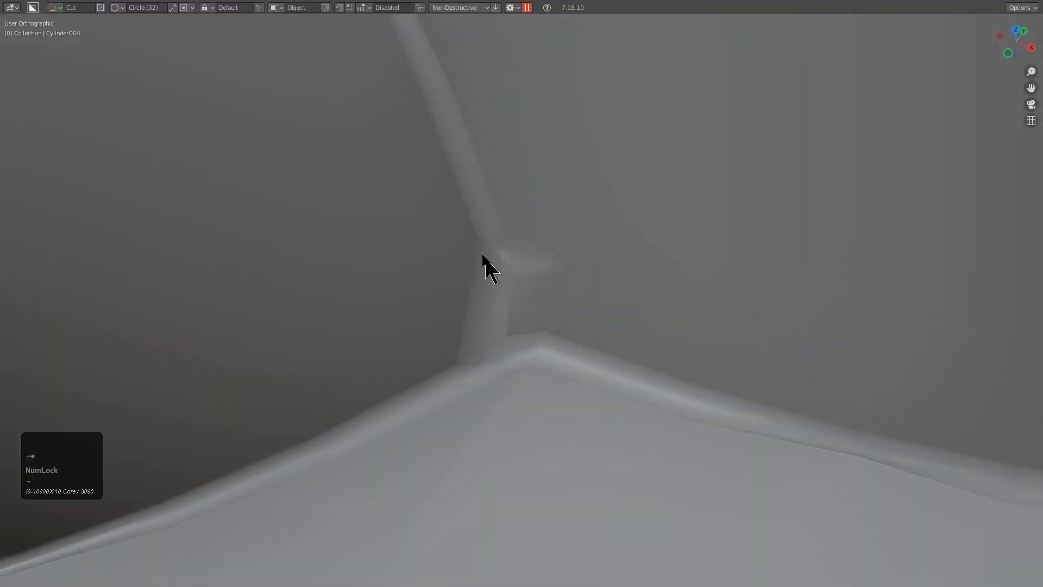
Set the Bevel modifier's limit method to WEIGHT.
key("Tab")
key("Tab")
key("q")
left_click(574, 282)
key("l")
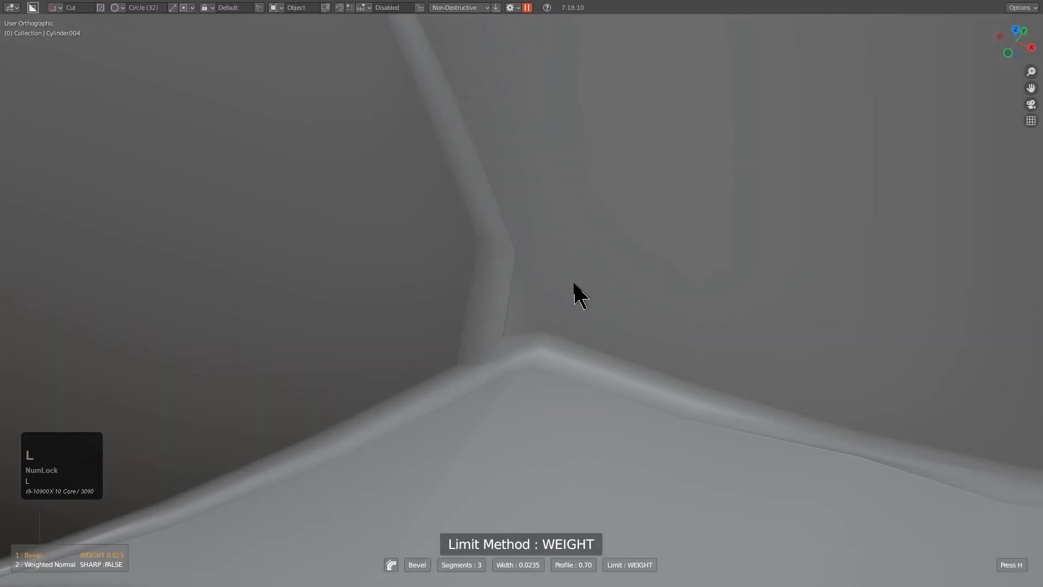
left_click(574, 282)
Add a short edge loop across the main body faces just below the upright tube and connect its end to the angled cylinder's junction.
scroll(547, 300, "down", 5)
middle_click_drag(547, 302, 565, 324)
key("Tab")
scroll(543, 347, "up", 1)
middle_click_drag(532, 365, 556, 290, "shift")
key("alt+z")
key("alt+z")
middle_click_drag(474, 354, 455, 357)
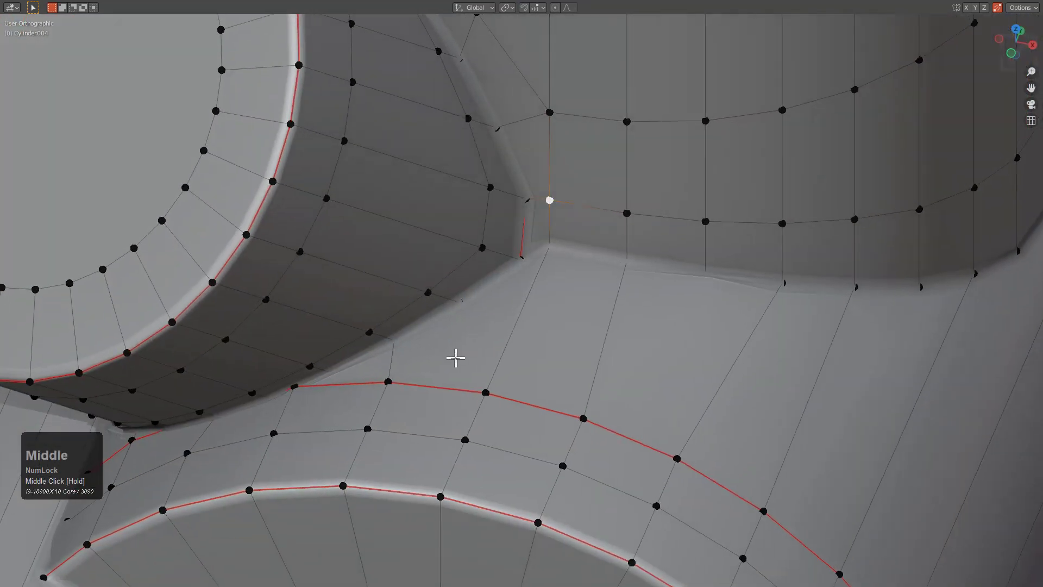
key("ctrl+r")
left_click(613, 329)
left_click(613, 315)
left_click(528, 291)
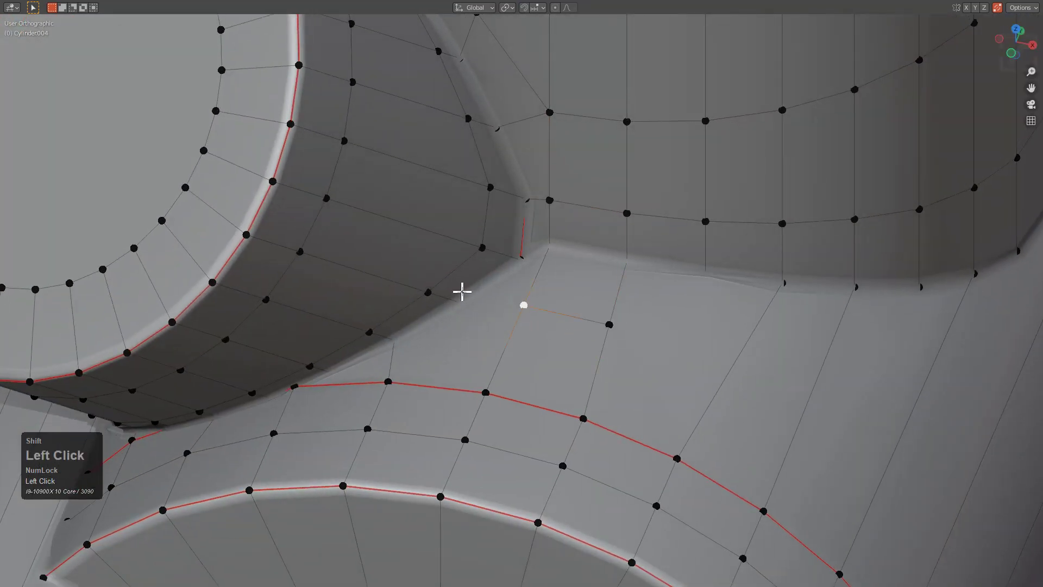
Add a second loop across the neighbouring body faces below the upright tube and connect its end vertex to the first loop.
middle_click_drag(629, 335, 605, 338)
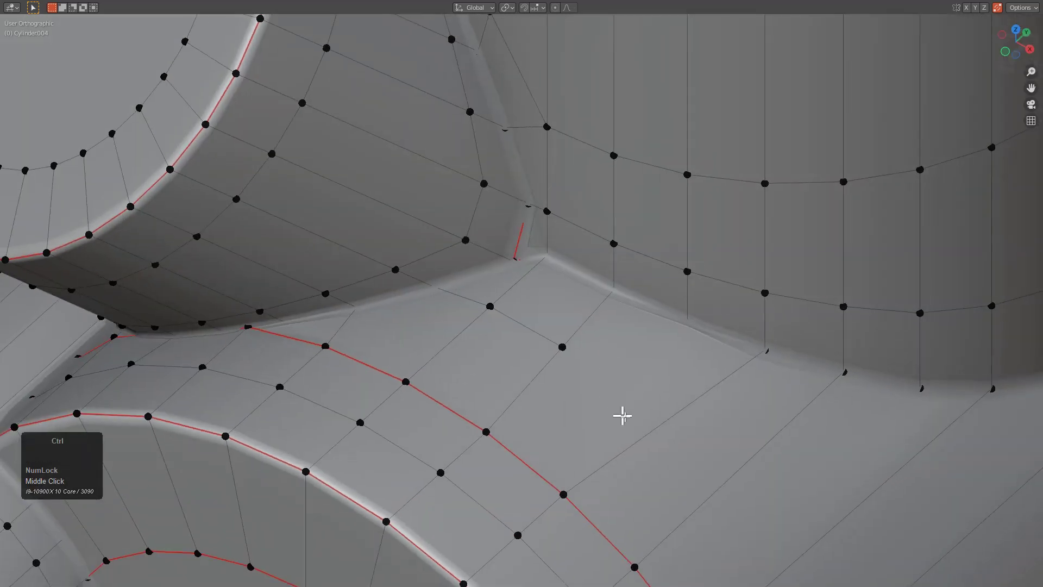
key("ctrl+r")
left_click(673, 419)
left_click(686, 415)
left_click(575, 480)
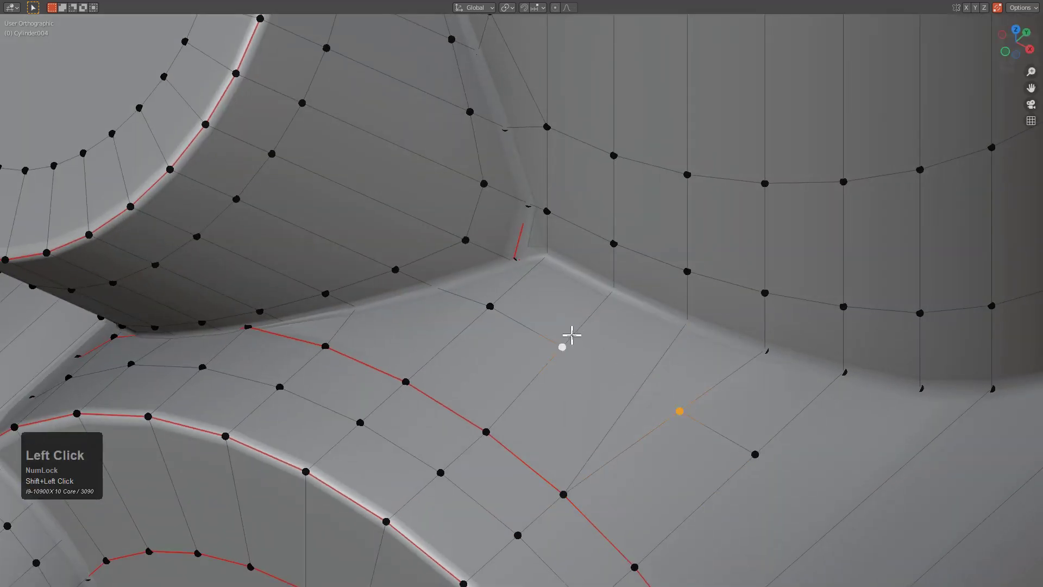
Slide the second loop's end vertex along its edge to even out its alignment with the connected loop.
key("g")
key("g")
left_click(675, 400)
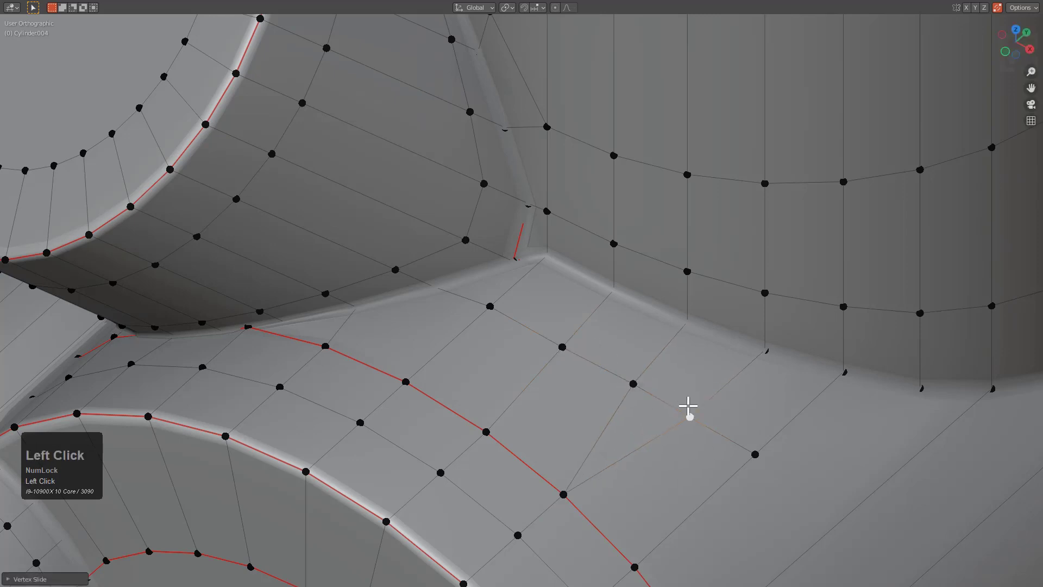
key("Tab")
mouse_move(529, 354)
middle_mouse_down()
mouse_move(602, 346)
mouse_move(561, 366)
mouse_move(586, 337)
mouse_move(603, 351)
mouse_move(605, 333)
mouse_move(559, 330)
mouse_move(571, 325)
mouse_move(543, 335)
middle_mouse_up()
scroll(561, 366, "down", 1)
scroll(561, 366, "up", 1)
Run the HOps Sharpen operation on the object to refresh its sharp edge marks.
key("Tab")
key("Tab")
scroll(603, 351, "down", 2)
scroll(596, 307, "down", 2)
key("q")
left_click(587, 296)
scroll(560, 304, "up", 5)
key("Tab")
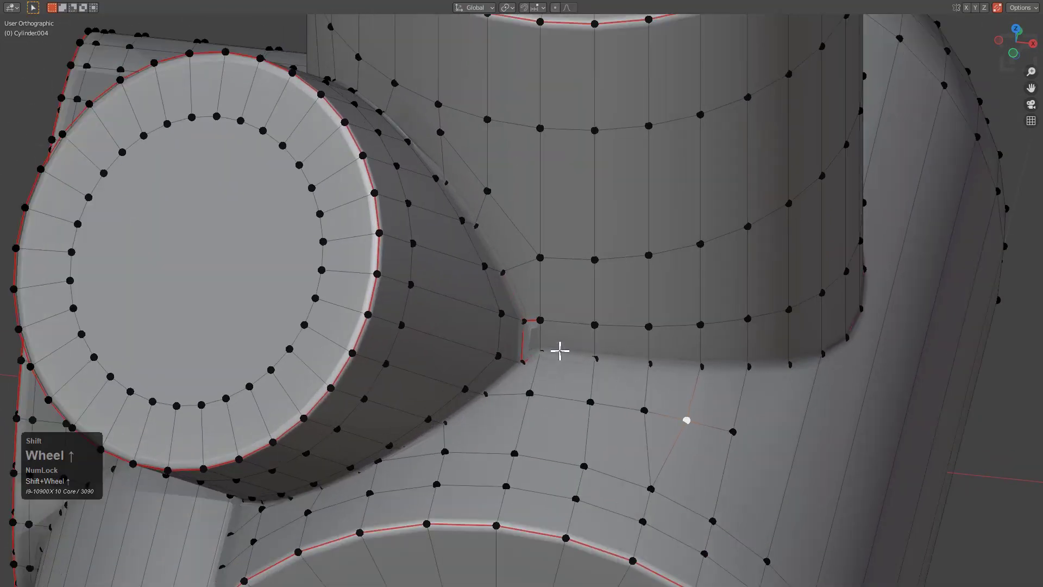
scroll(549, 342, "up", 5)
key("2")
left_click(536, 330)
key("alt+z")
scroll(559, 341, "up", 4)
key("1")
left_click(503, 361)
key("g")
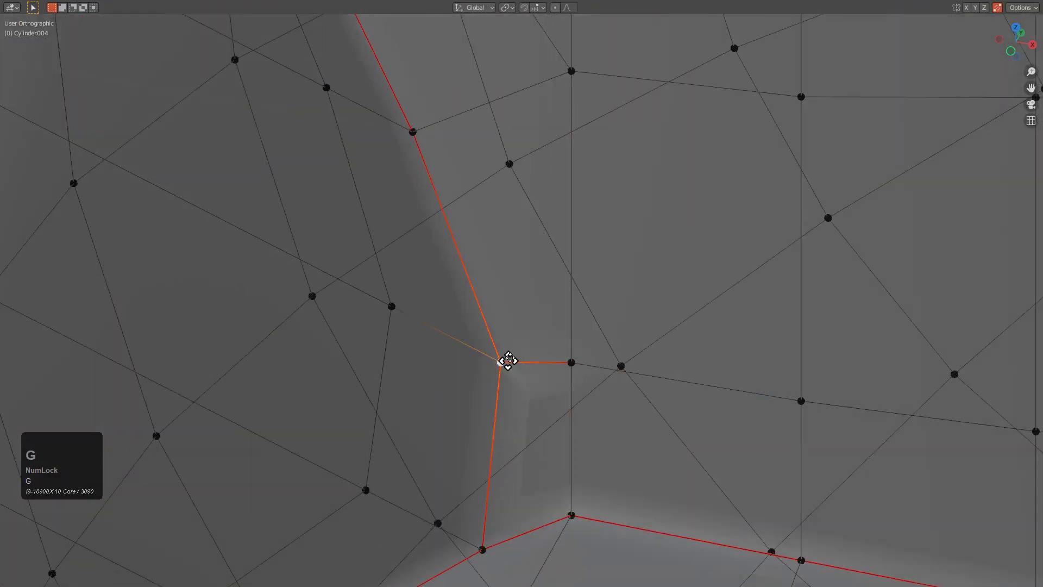
right_click(531, 359)
left_click(571, 359)
key("g")
right_click(570, 354)
Unmark the short sharp edge between the angled cylinder's junction vertex and the upright tube's lower loop with HOps Mark.
key("a")
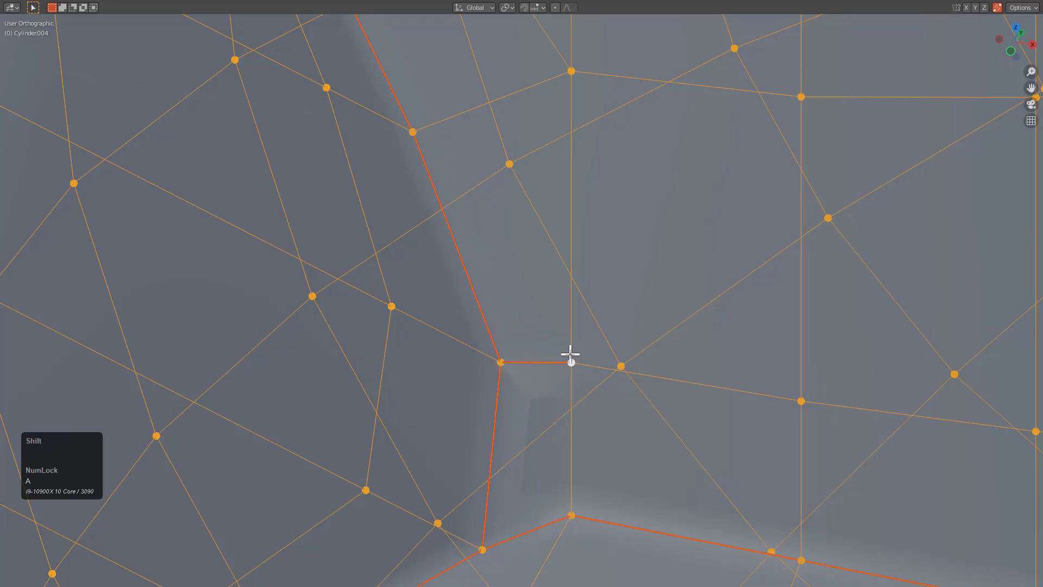
key("alt+z")
key("2")
left_click(548, 361)
key("q")
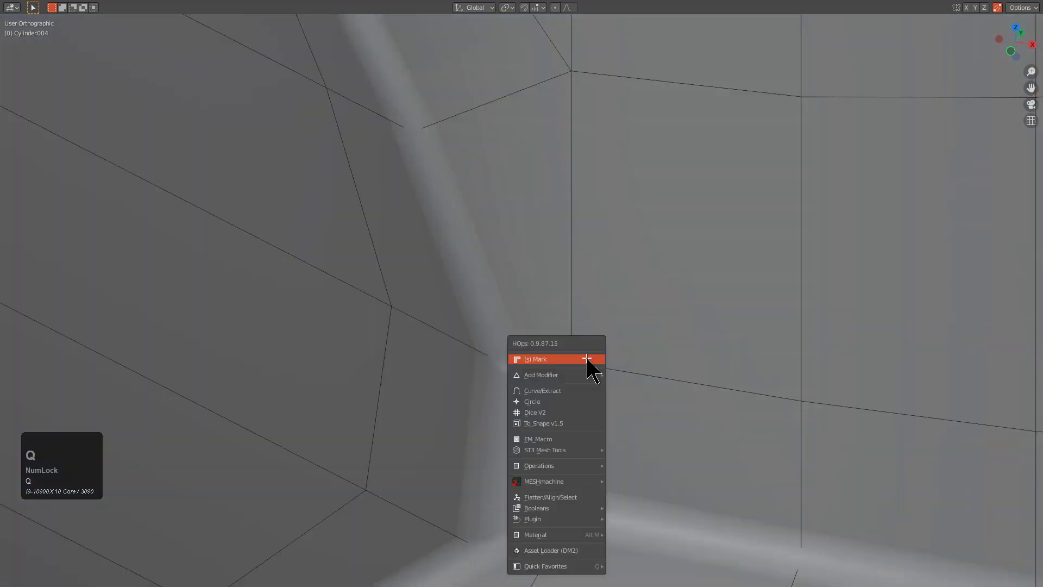
left_click(587, 359)
Sharpen the whole object once more with HOps in object mode.
key("alt+z")
key("Tab")
key("q")
left_click(621, 359)
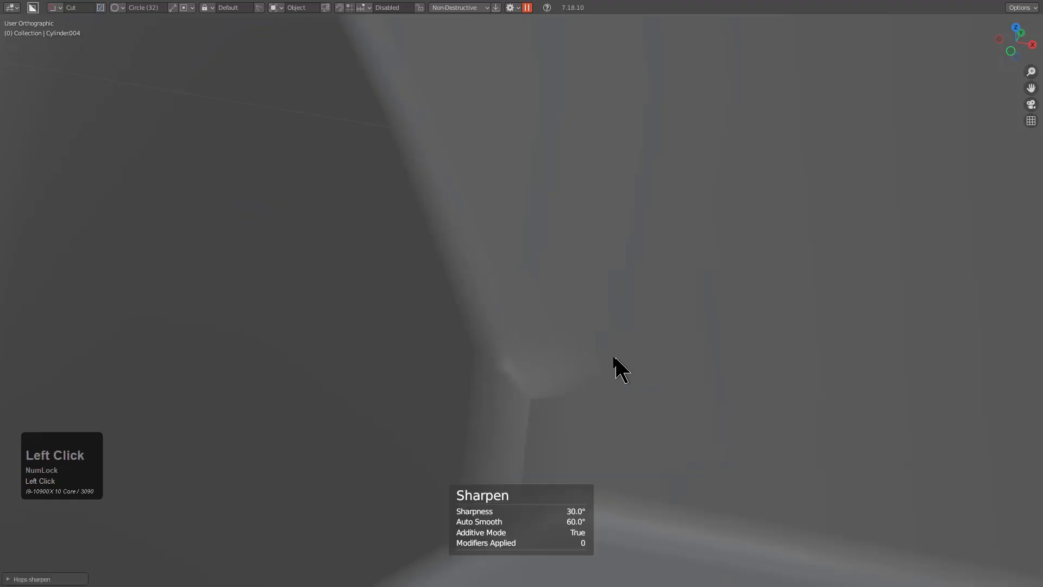
Clear the sharp mark on the short edge beside the angled cylinder's junction again with HOps Mark.
key("Tab")
key("alt+z")
key("q")
left_click(563, 363)
key("Tab")
scroll(565, 367, "down", 5)
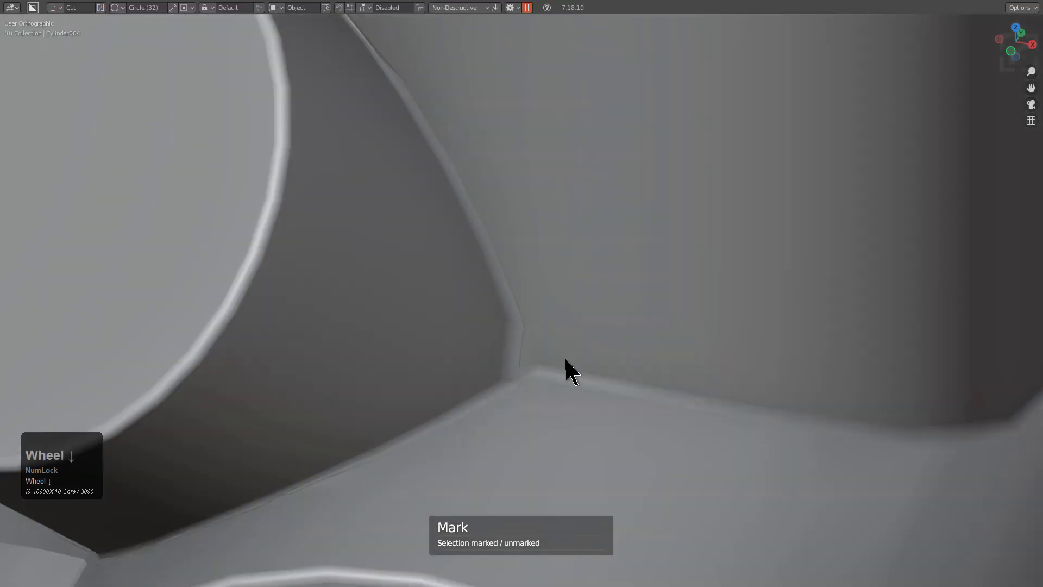
Mirror the object along the X axis in SYMMETRY mode so the angled and corner cylinders are copied to the opposite side.
middle_click_drag(548, 344, 576, 322)
scroll(566, 354, "down", 1)
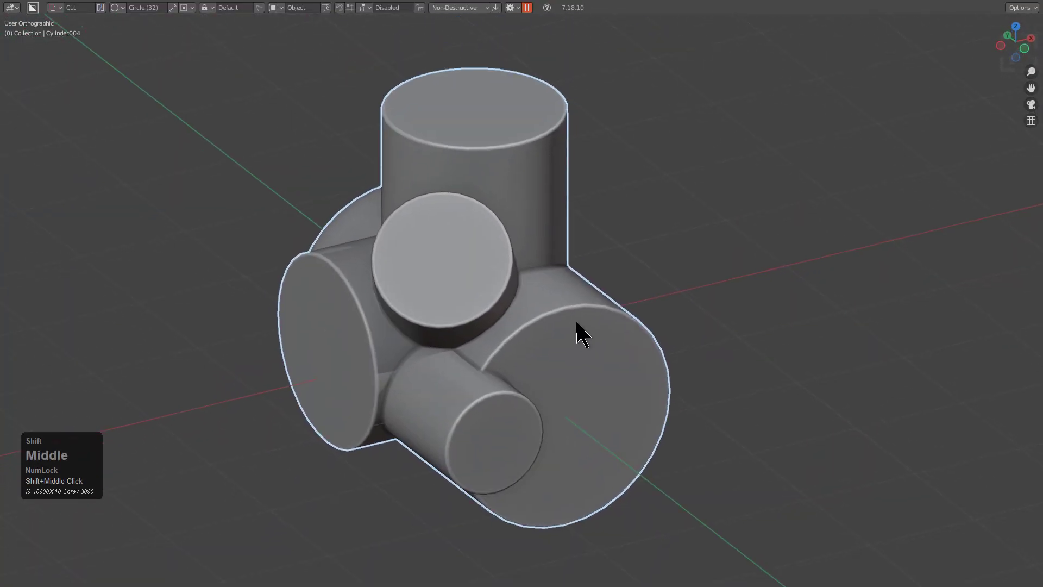
key("alt+x")
scroll(424, 348, "down", 1, "alt")
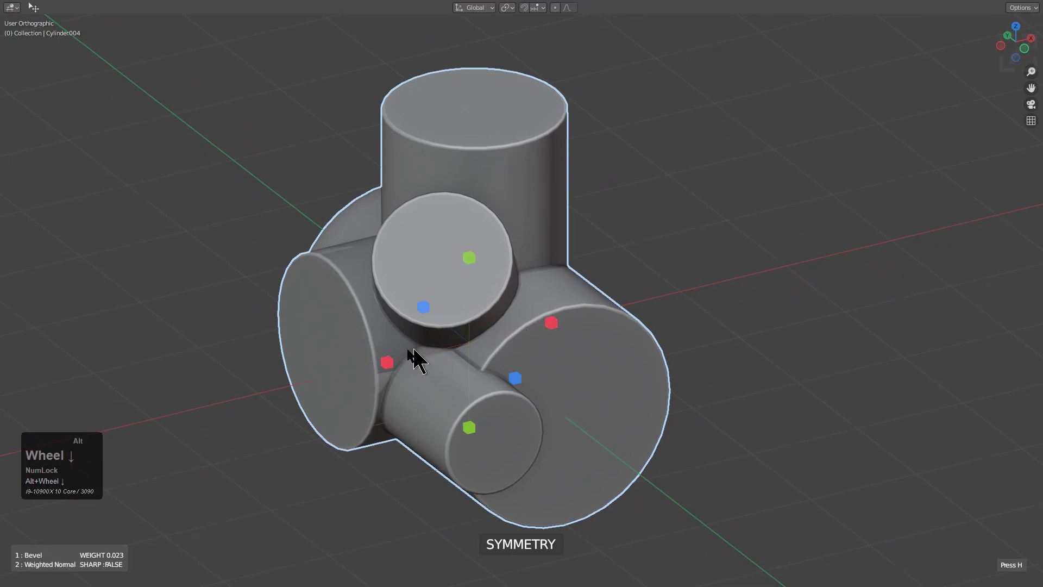
left_click(386, 362)
mouse_move(482, 349)
middle_mouse_down()
mouse_move(465, 349)
mouse_move(497, 339)
middle_mouse_up()
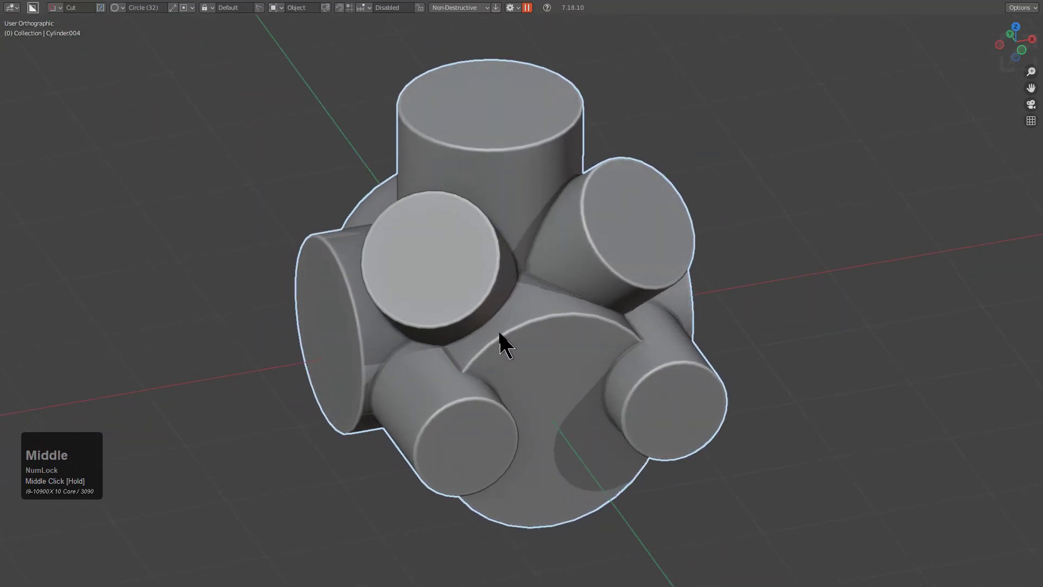
key("Tab")
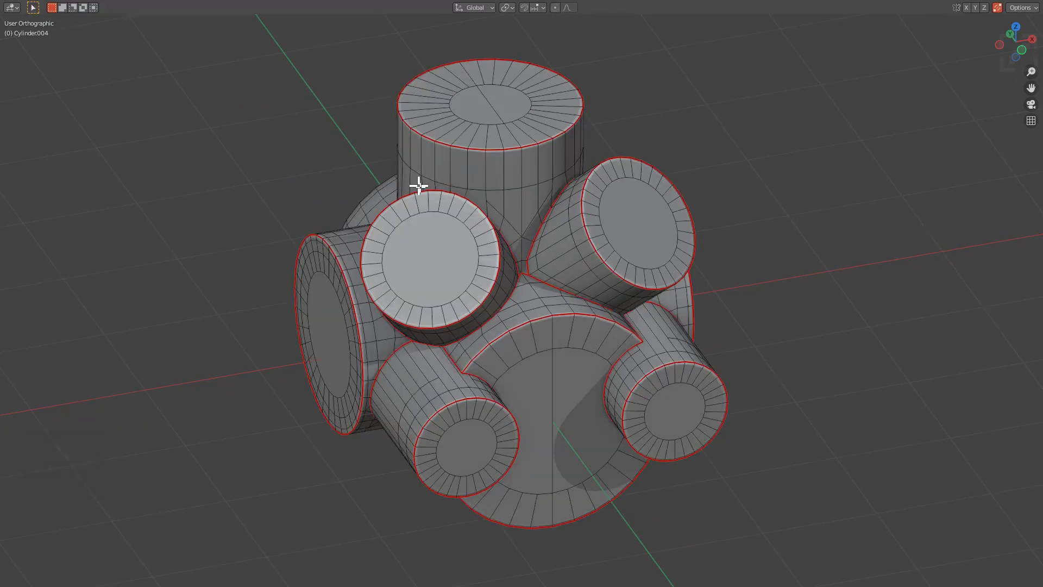
middle_click_drag(456, 198, 398, 236)
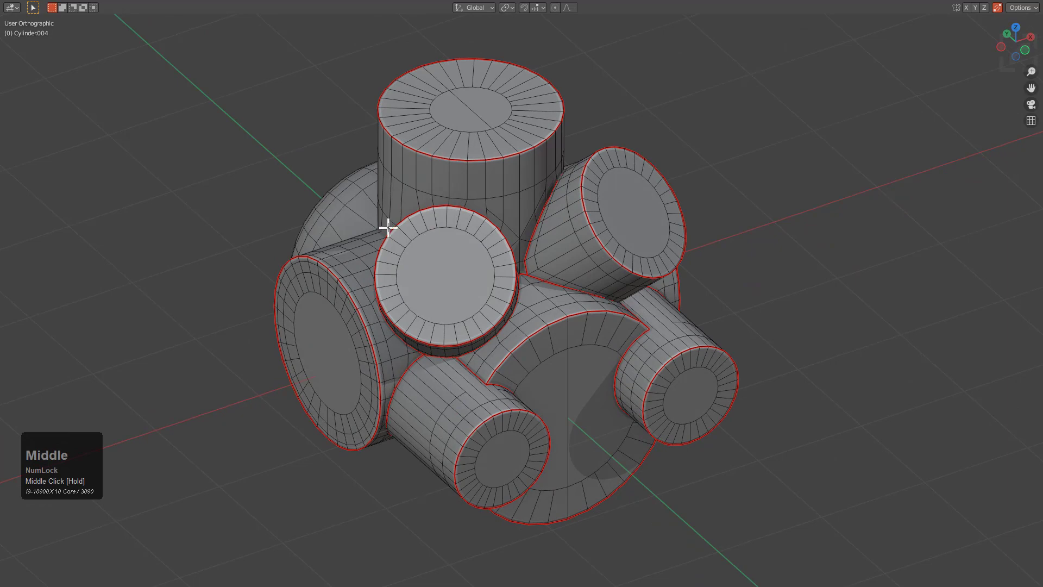